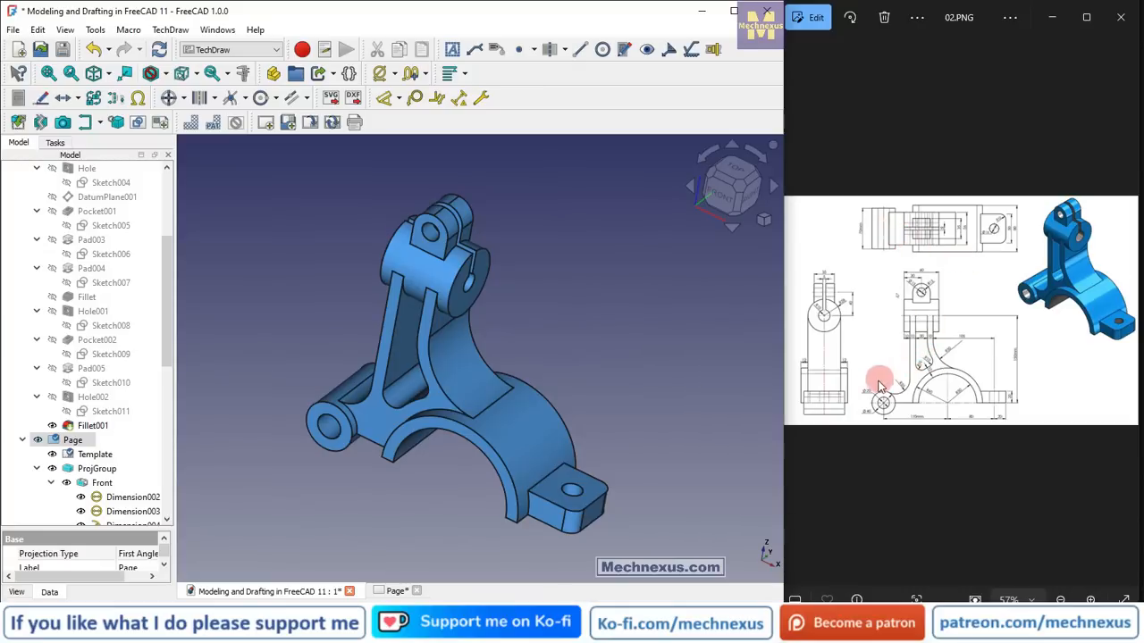
# - Review the finished drawing page of the bracket and return to its 3D model
pyautogui.click(396, 592)
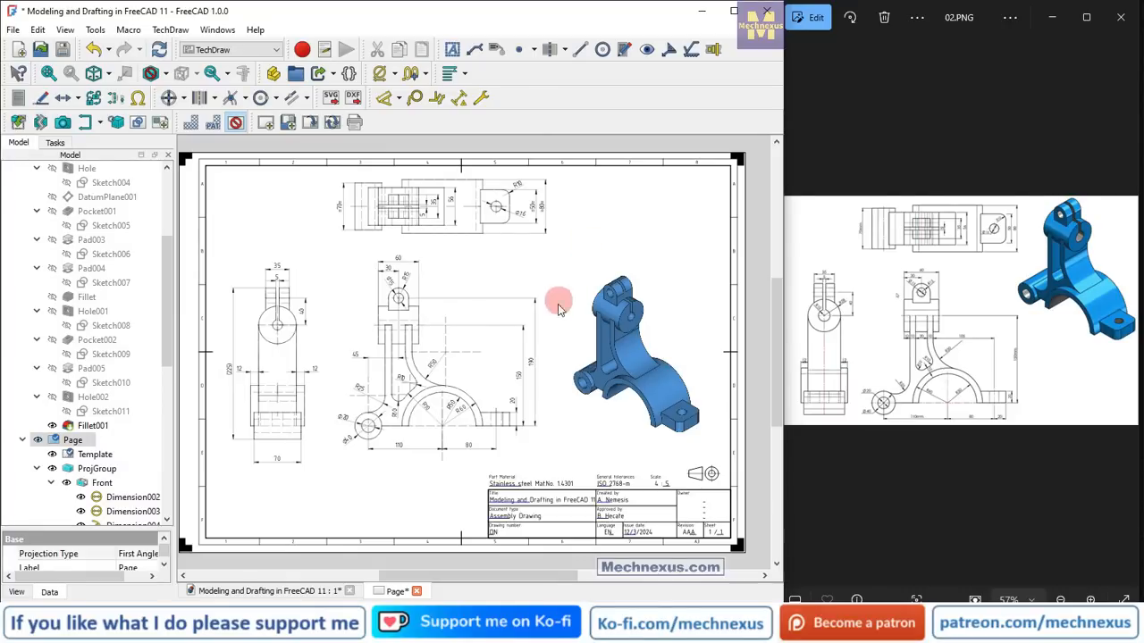
pyautogui.click(273, 594)
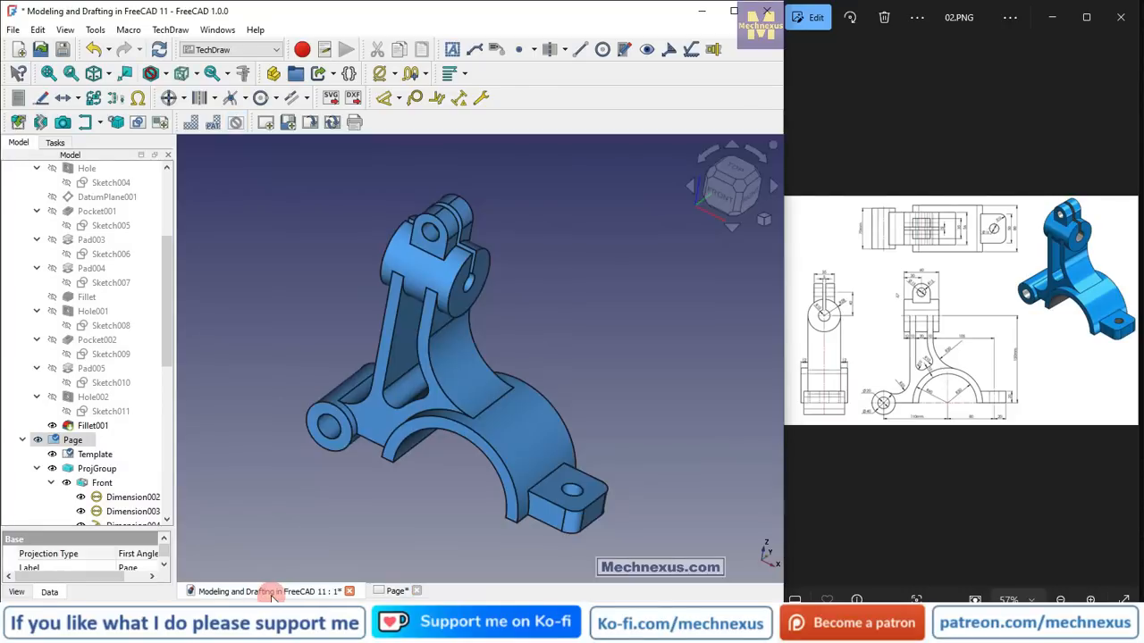
pyautogui.click(349, 513)
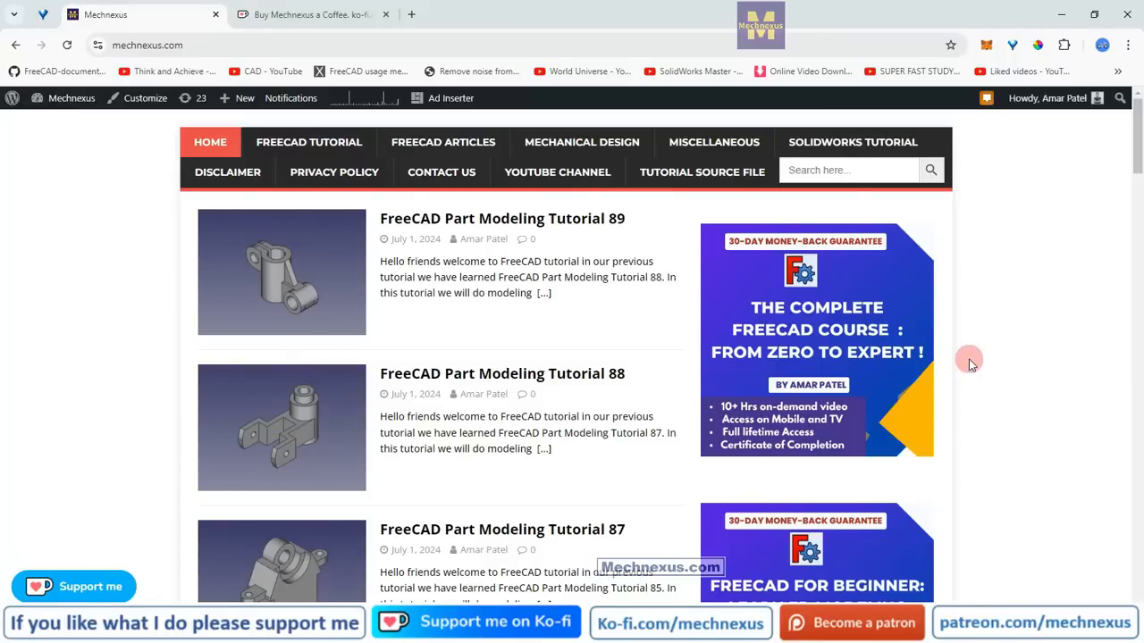
# - In the web browser, look through the Mechnexus home page and the Mechnexus Ko-fi support page
pyautogui.scroll(-3, 971, 364)
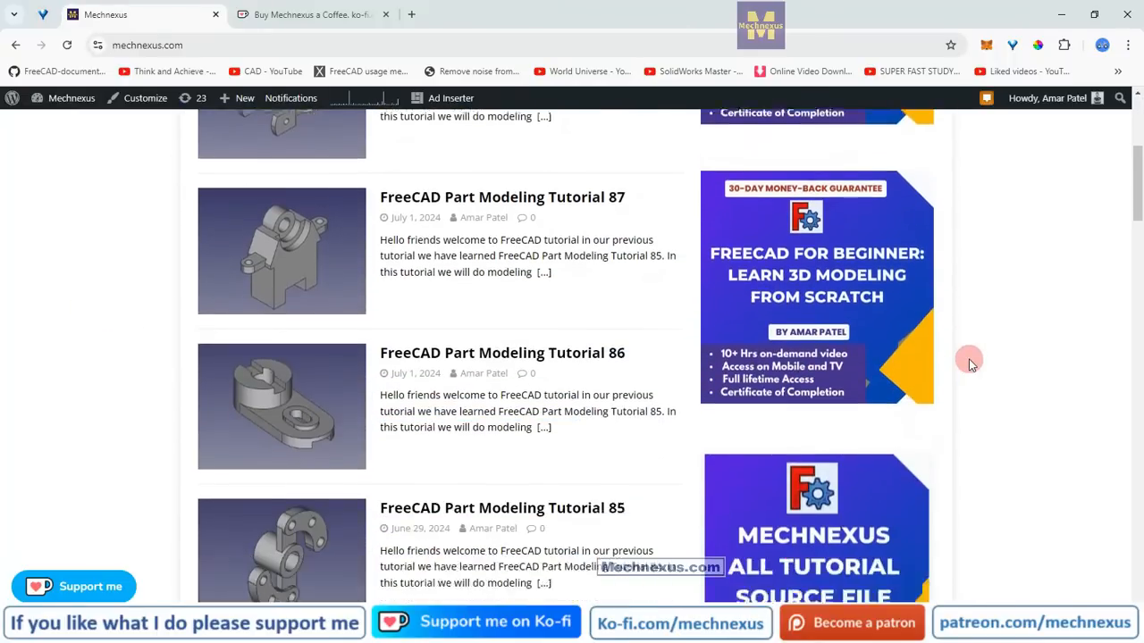
pyautogui.scroll(2, 971, 364)
pyautogui.scroll(2, 971, 364)
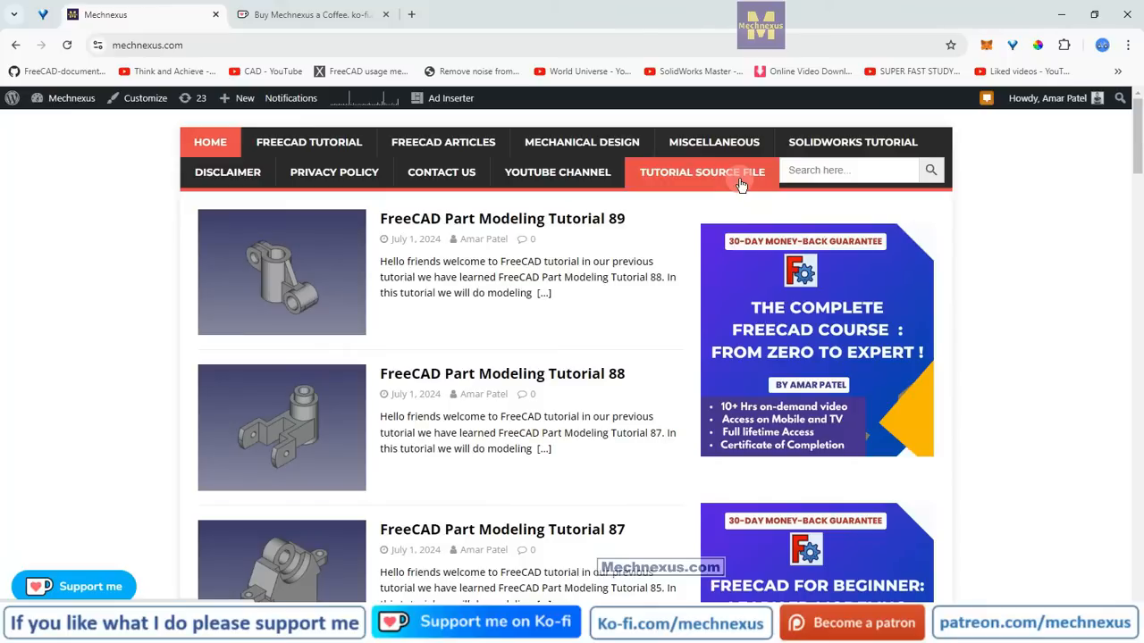
pyautogui.click(279, 18)
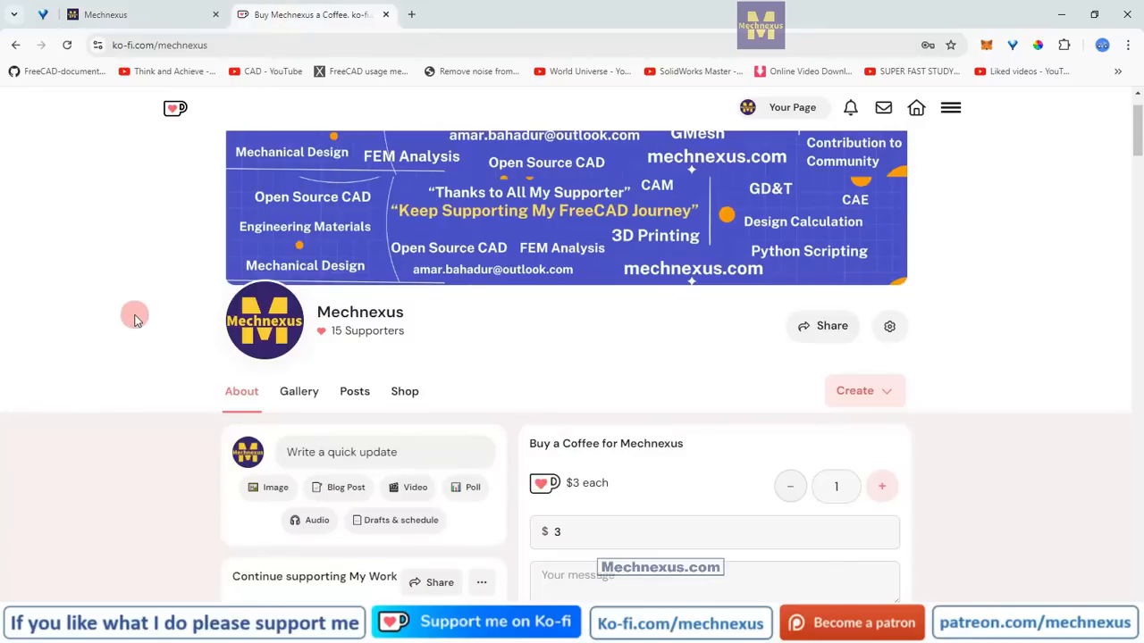
pyautogui.scroll(1, 567, 377)
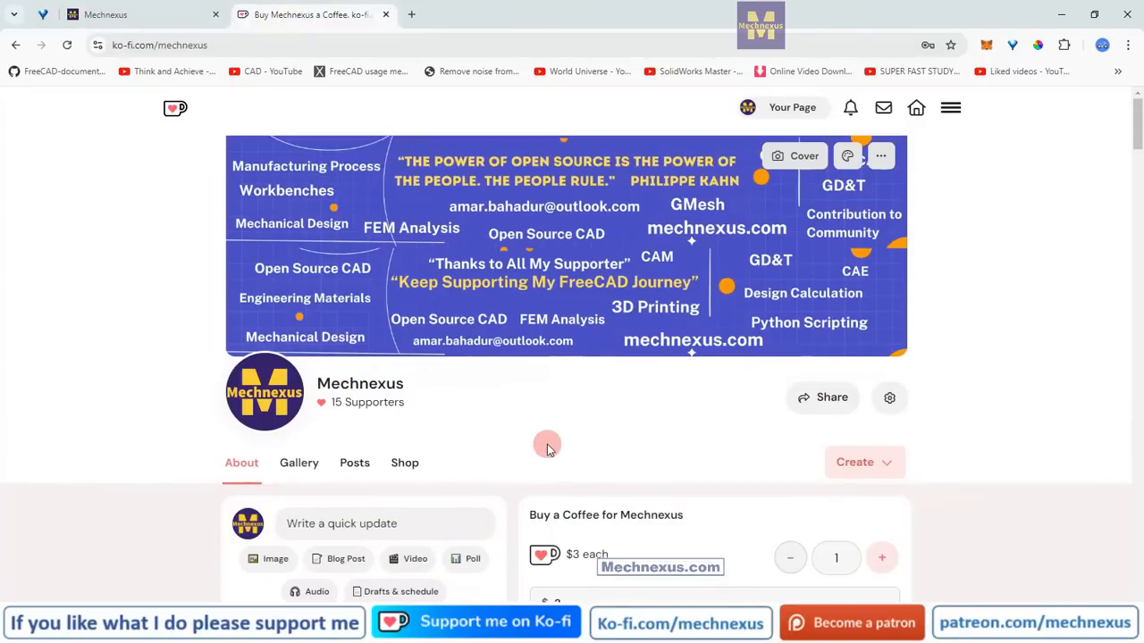
pyautogui.scroll(-1, 533, 423)
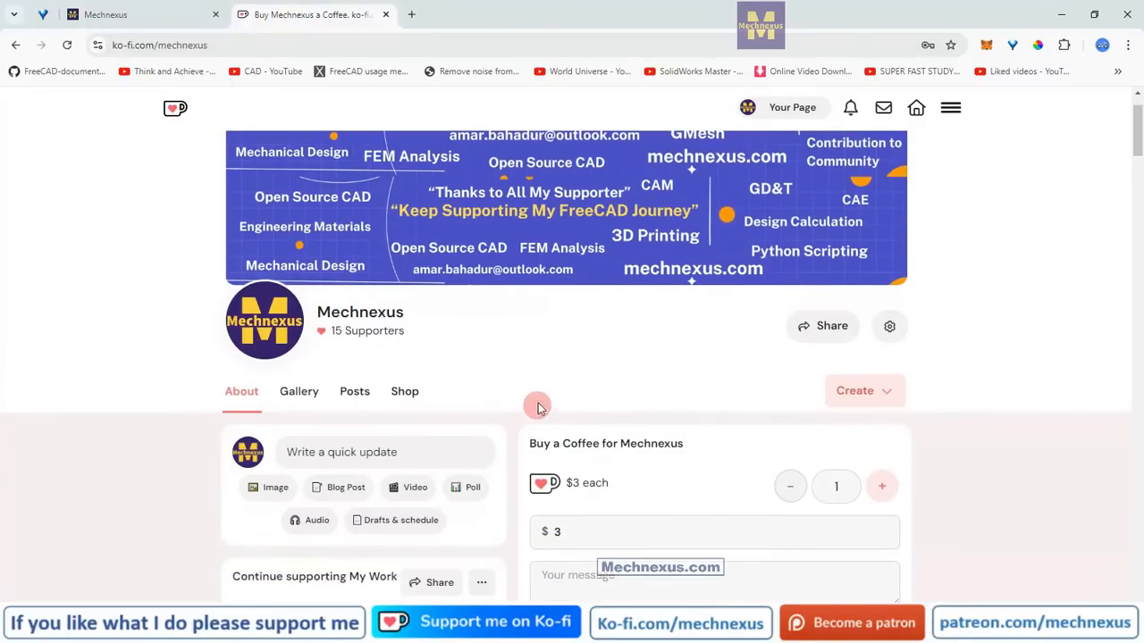
pyautogui.scroll(-1, 543, 382)
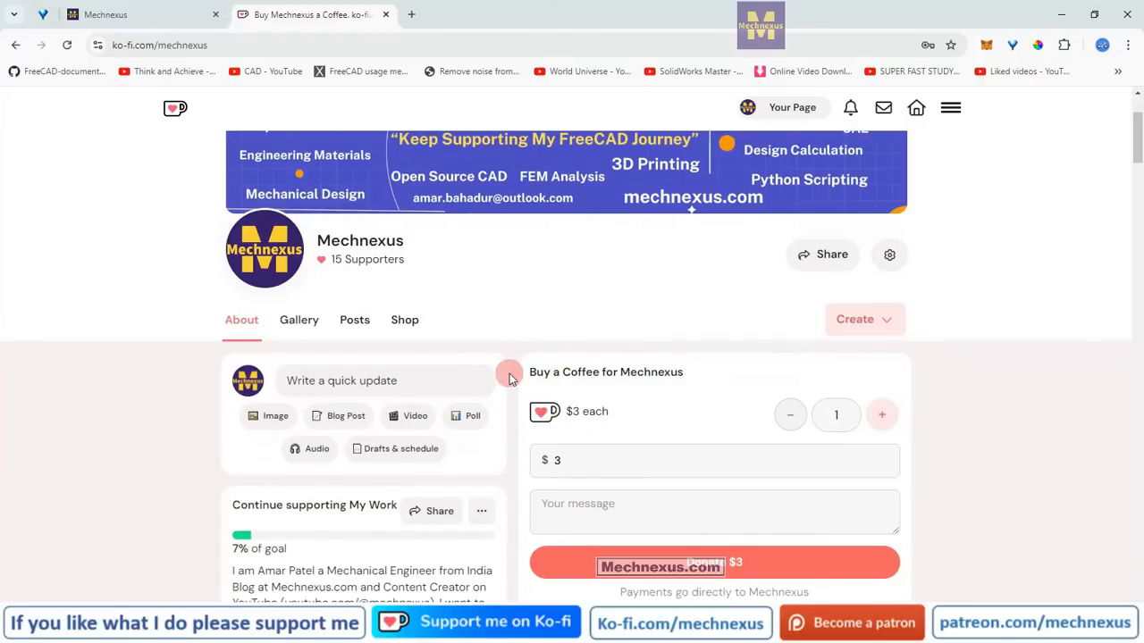
pyautogui.scroll(-1, 509, 374)
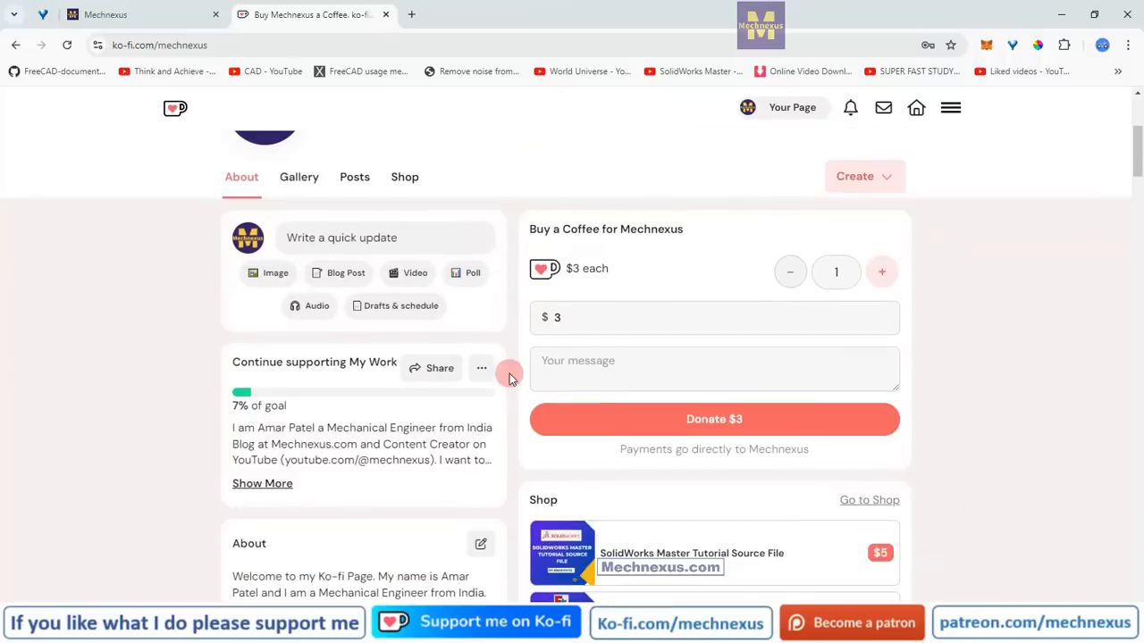
pyautogui.scroll(2, 509, 374)
pyautogui.scroll(1, 509, 374)
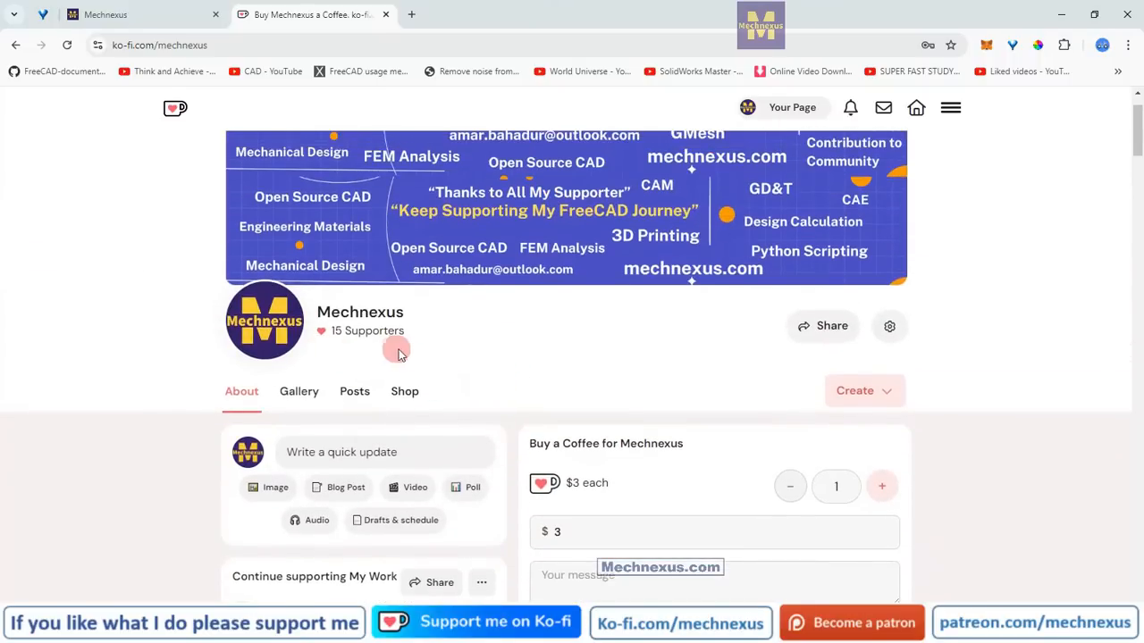
pyautogui.scroll(-2, 524, 372)
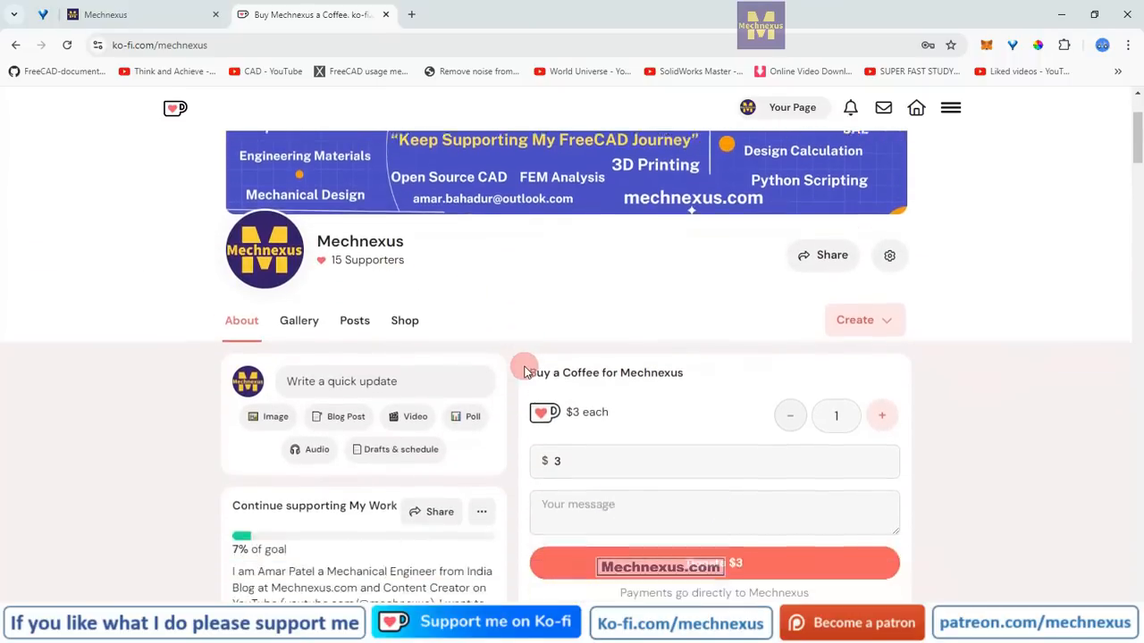
pyautogui.scroll(-2, 524, 375)
pyautogui.scroll(4, 524, 375)
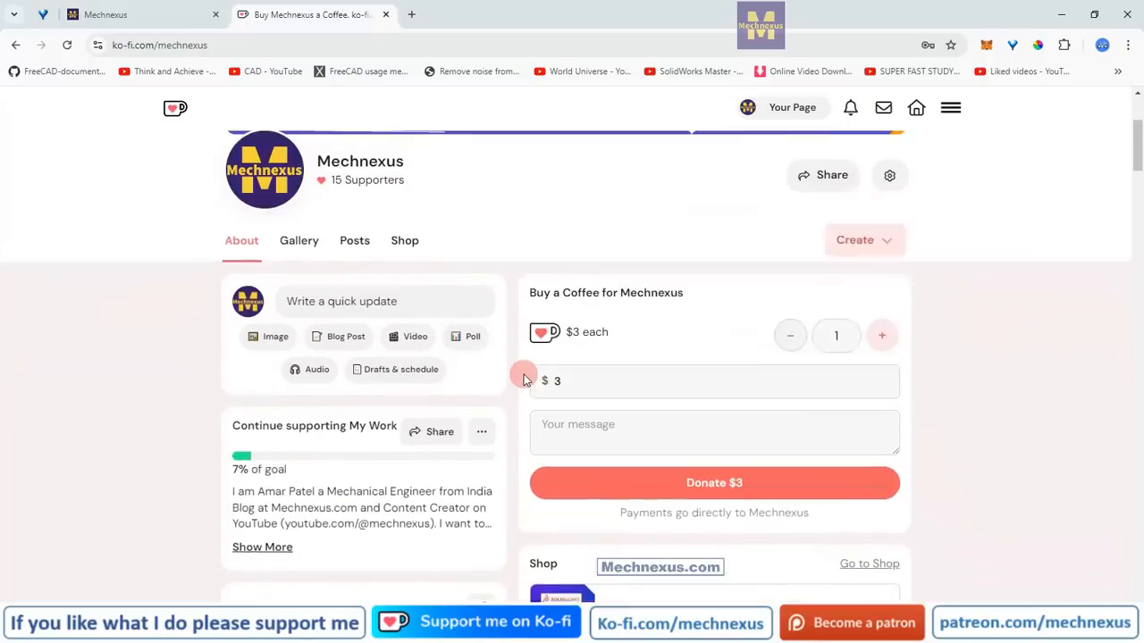
pyautogui.click(162, 16)
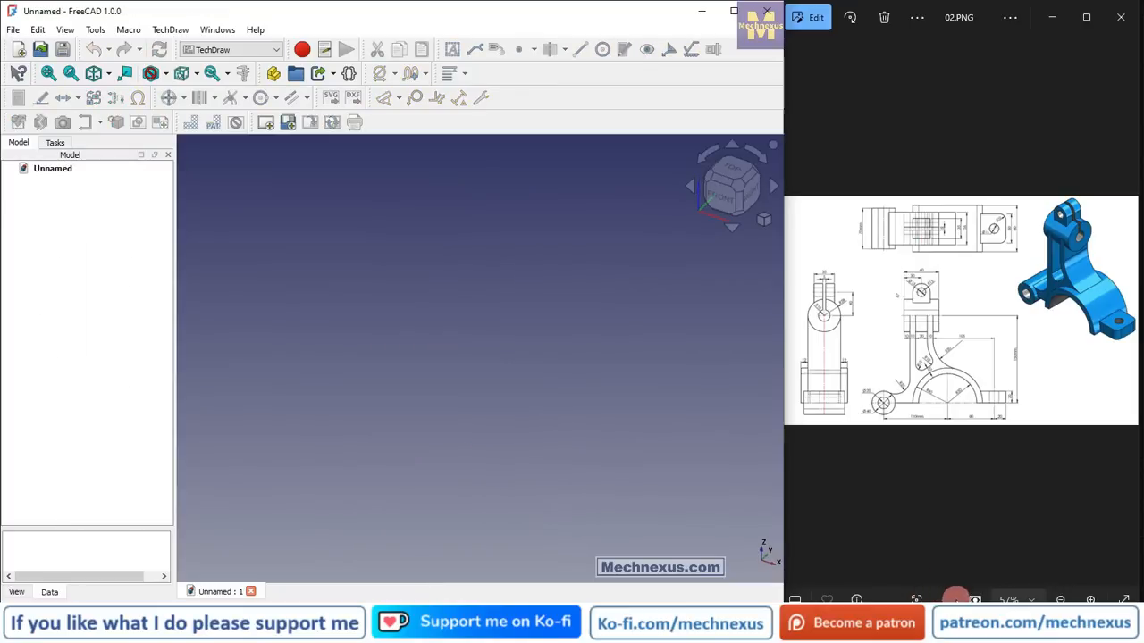
# - In FreeCAD's Part Design workbench, create a body and start a new sketch on its XZ plane
pyautogui.click(205, 50)
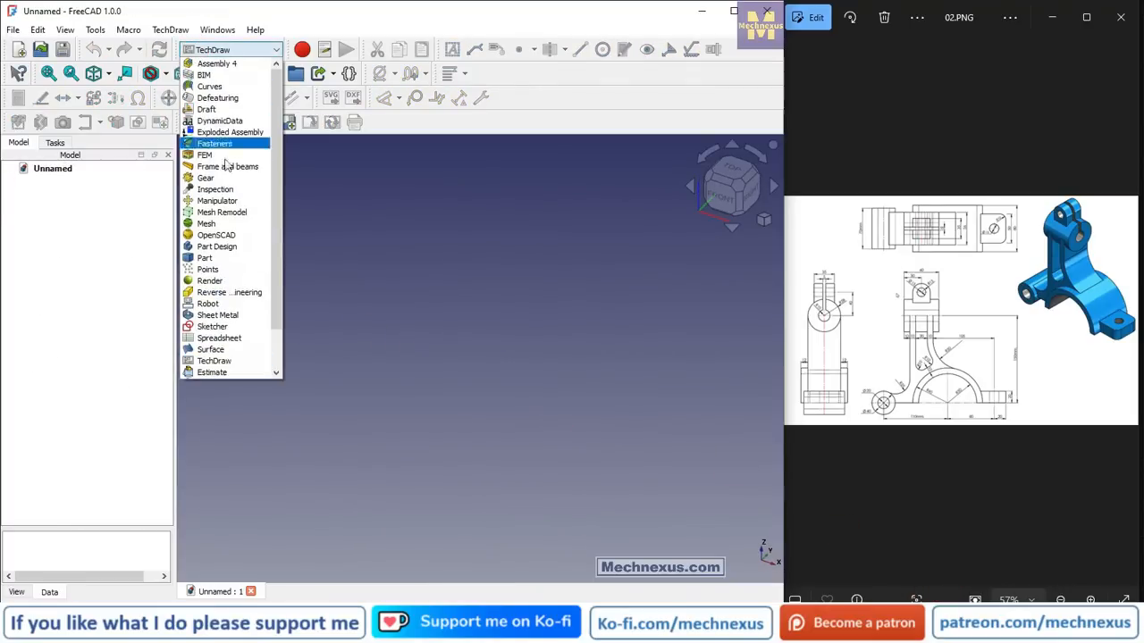
pyautogui.click(220, 248)
pyautogui.click(43, 175)
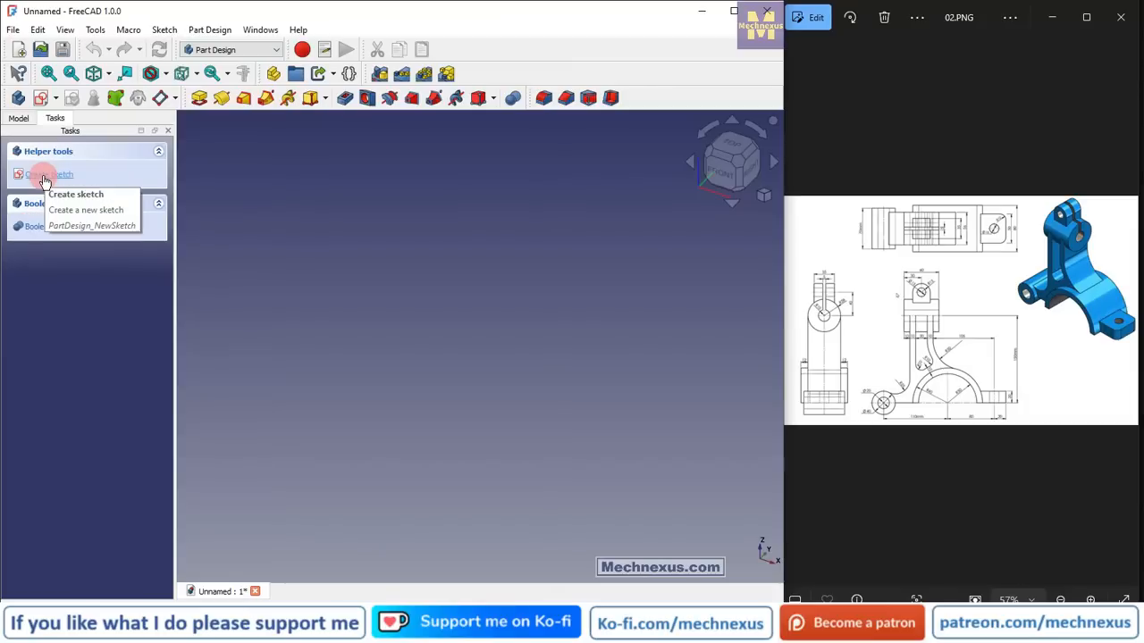
pyautogui.click(45, 179)
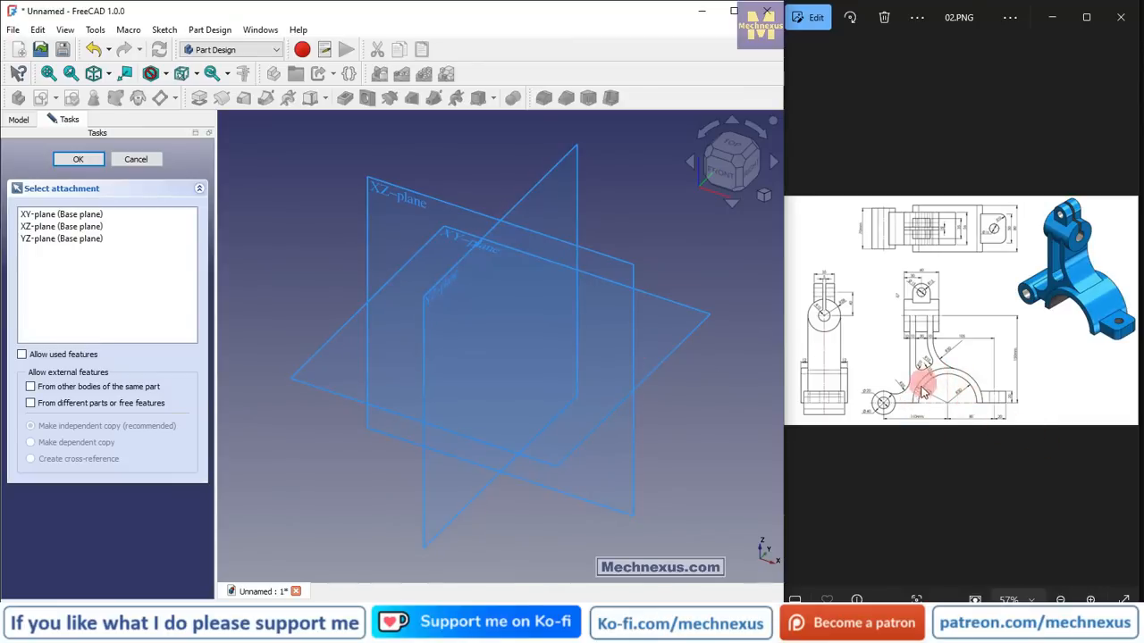
pyautogui.click(404, 202)
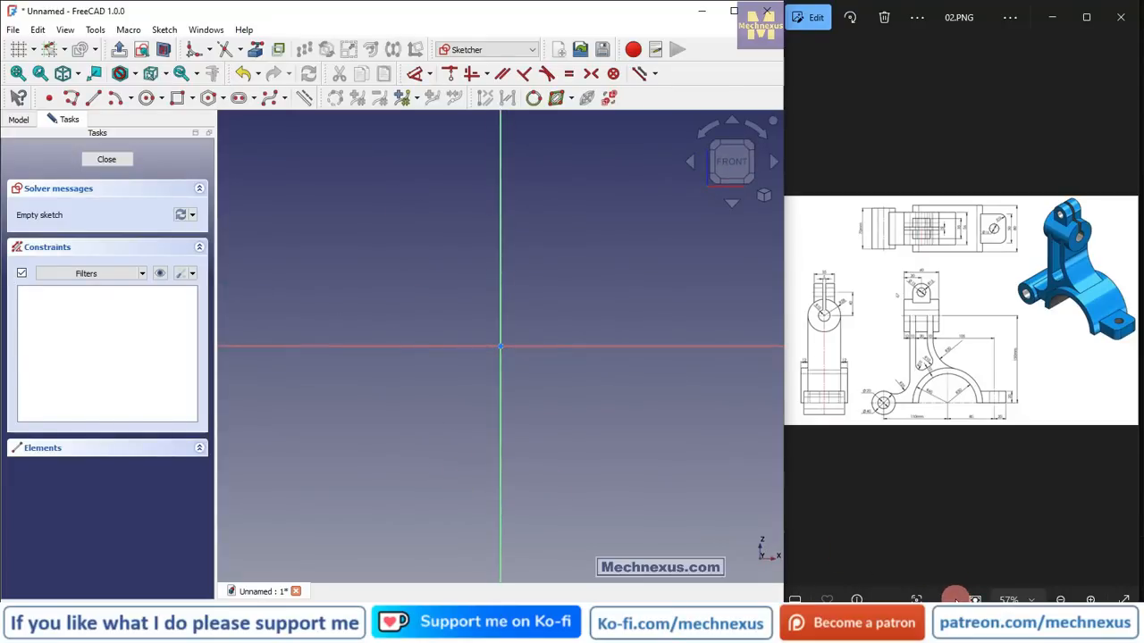
# - Sketch the outer arc by three points above the horizontal axis, about 48 mm in radius, and make its centre coincident with the origin
pyautogui.click(954, 600)
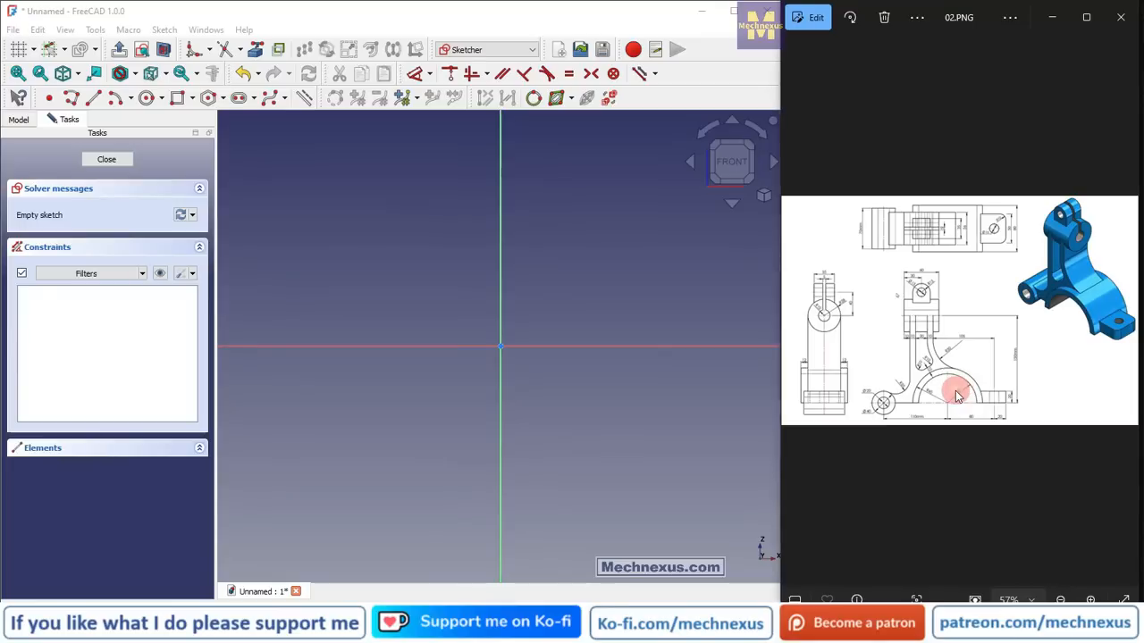
pyautogui.scroll(2, 955, 388)
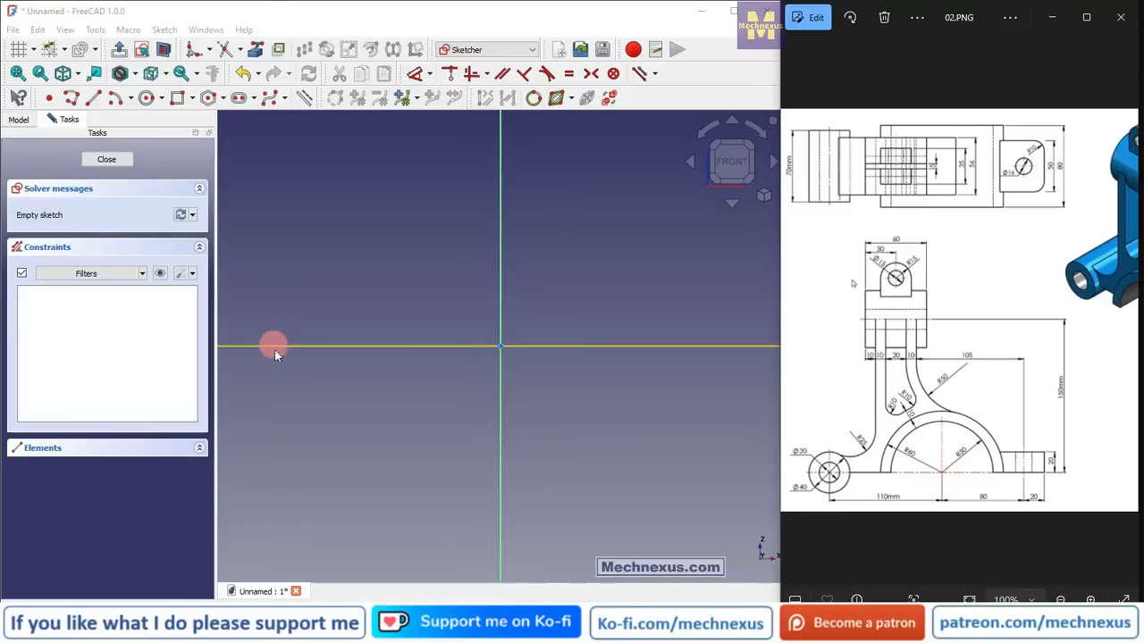
pyautogui.click(133, 96)
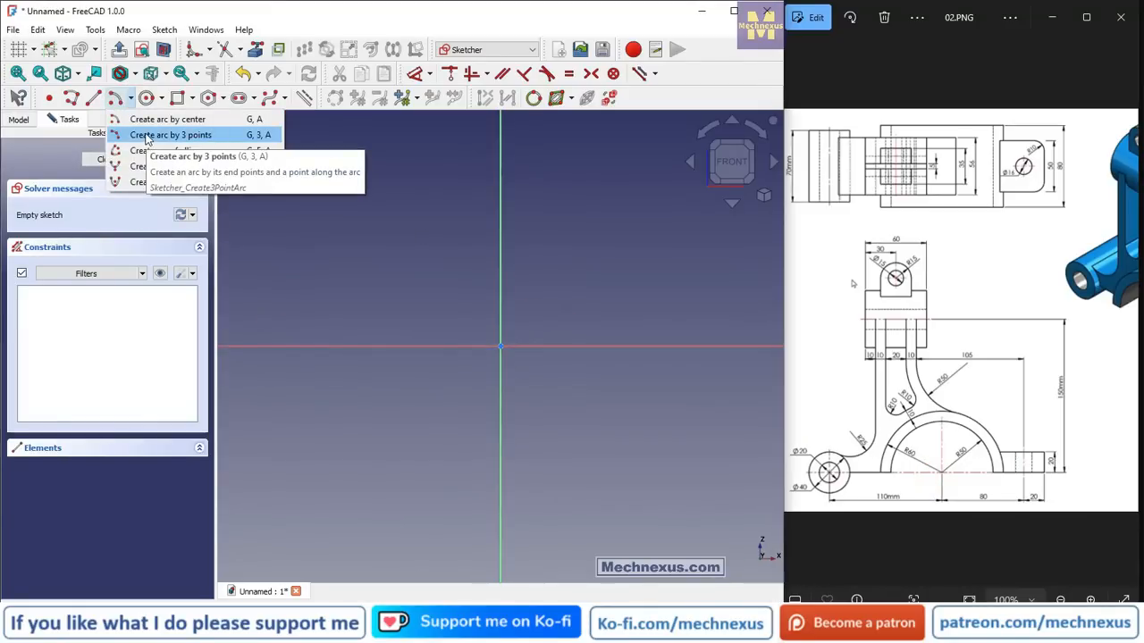
pyautogui.click(145, 136)
pyautogui.click(321, 346)
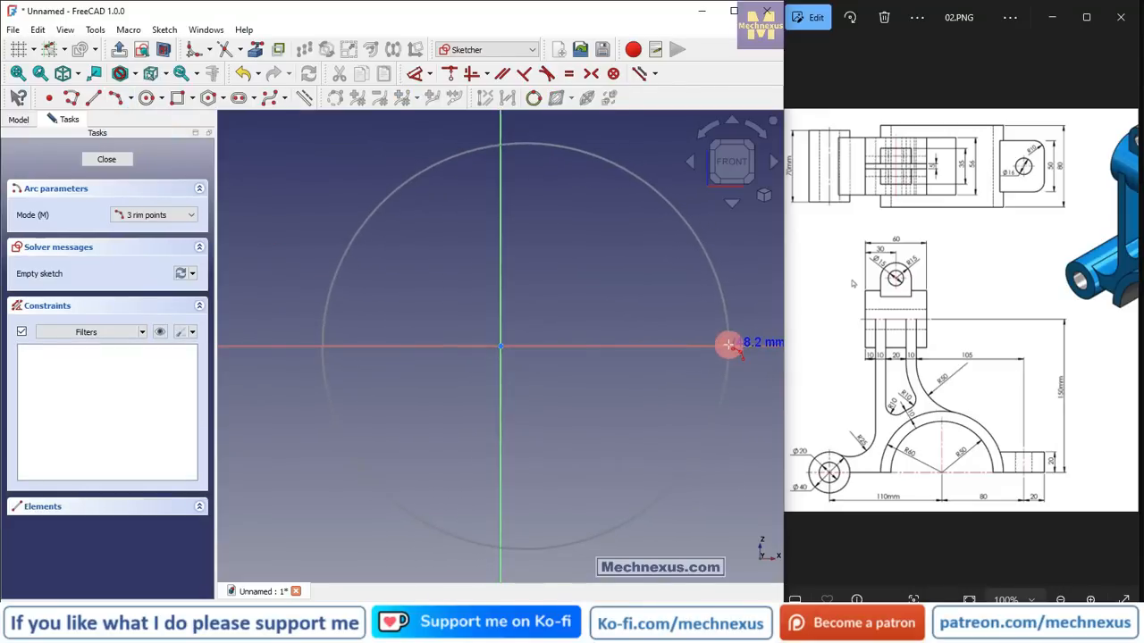
pyautogui.click(728, 345)
pyautogui.click(574, 208)
pyautogui.rightClick(540, 426)
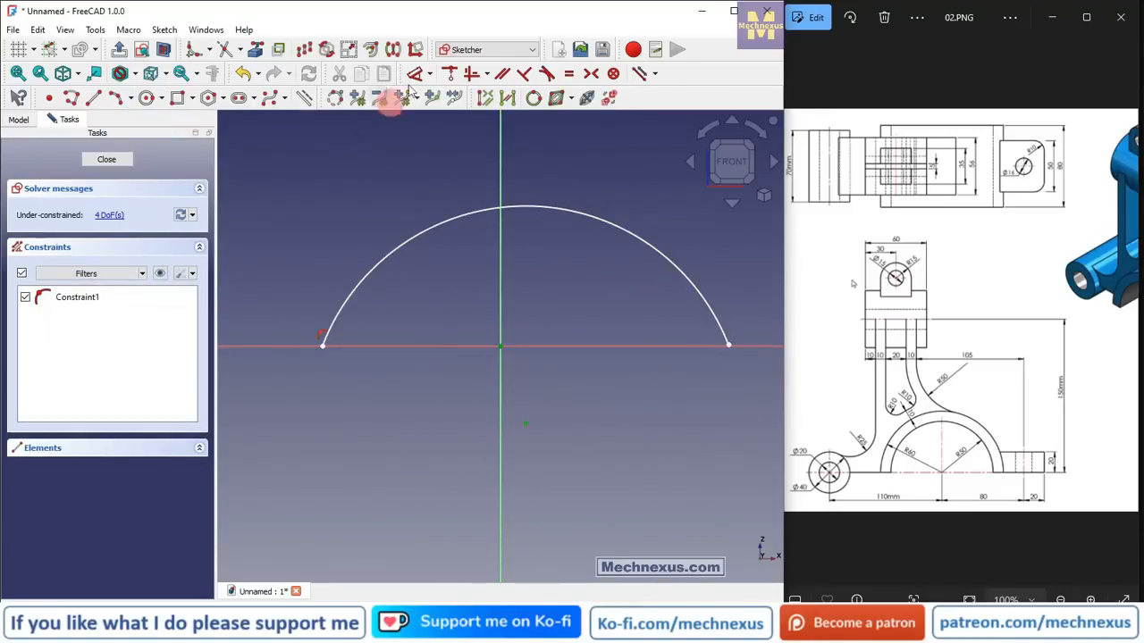
pyautogui.click(448, 73)
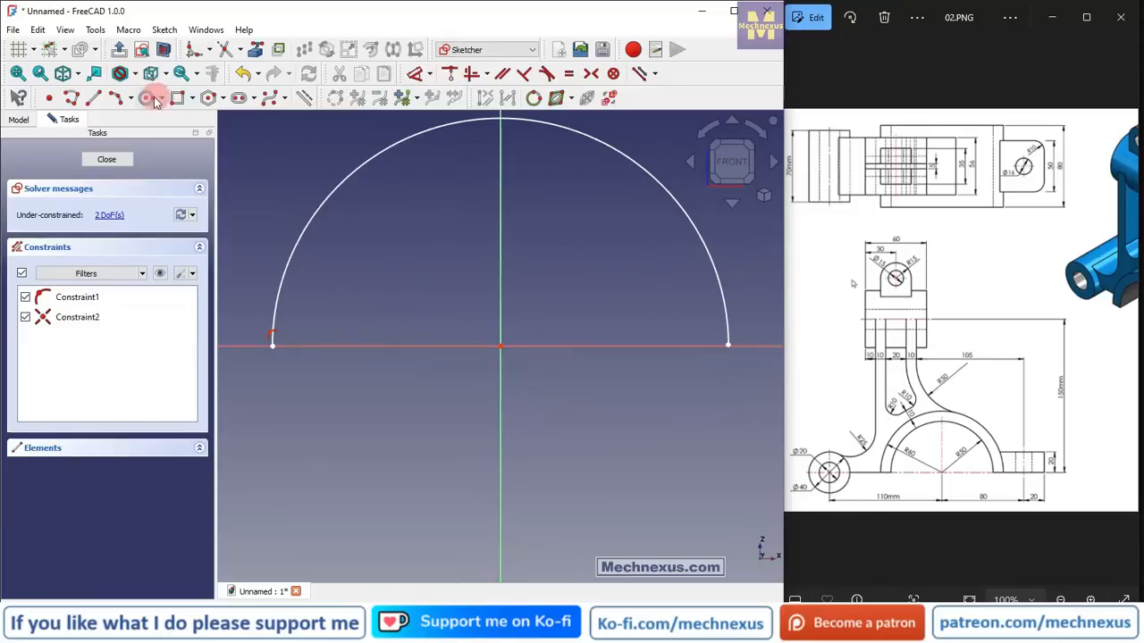
# - Sketch a smaller three-point arc of about 36 mm radius inside the first and make its centre coincident with the origin
pyautogui.click(116, 97)
pyautogui.click(322, 345)
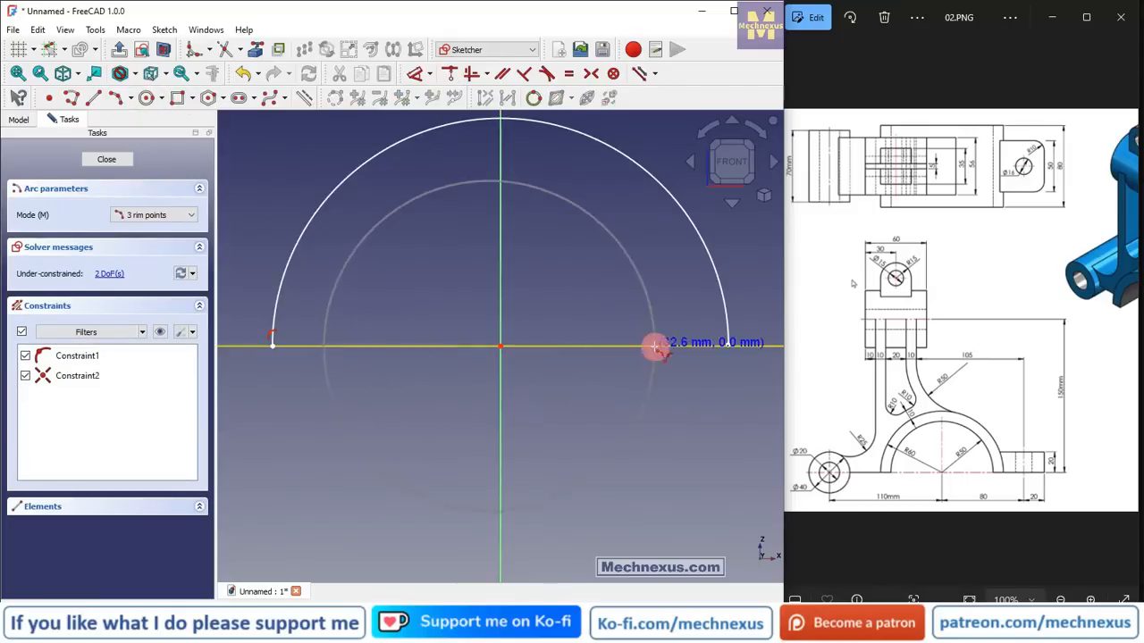
pyautogui.click(671, 344)
pyautogui.click(587, 217)
pyautogui.rightClick(521, 379)
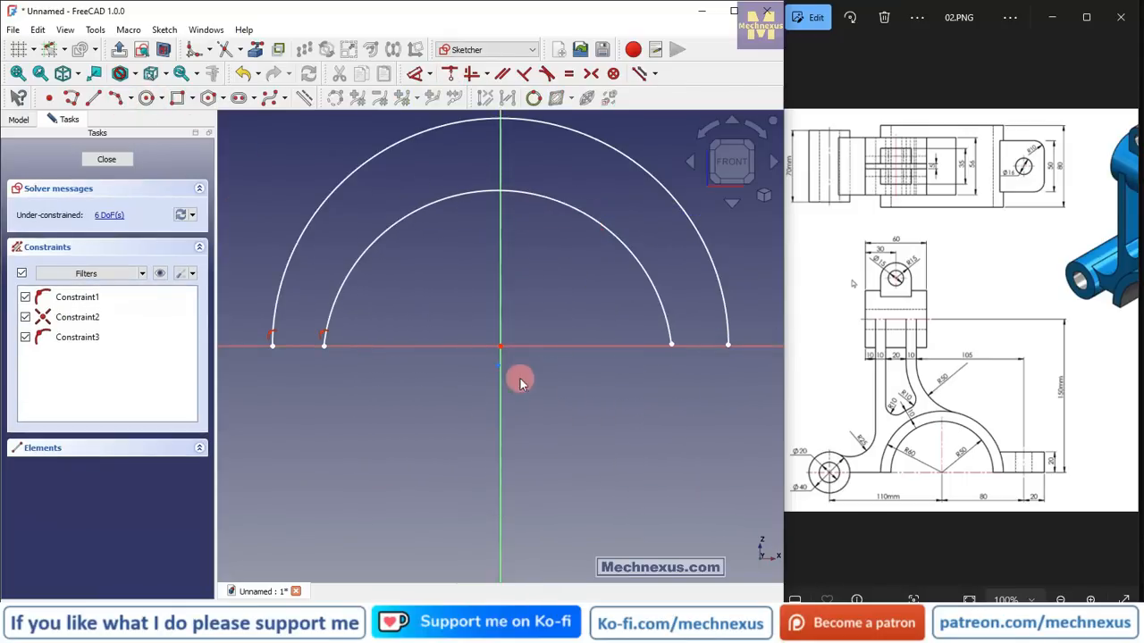
pyautogui.click(499, 366)
pyautogui.click(500, 347)
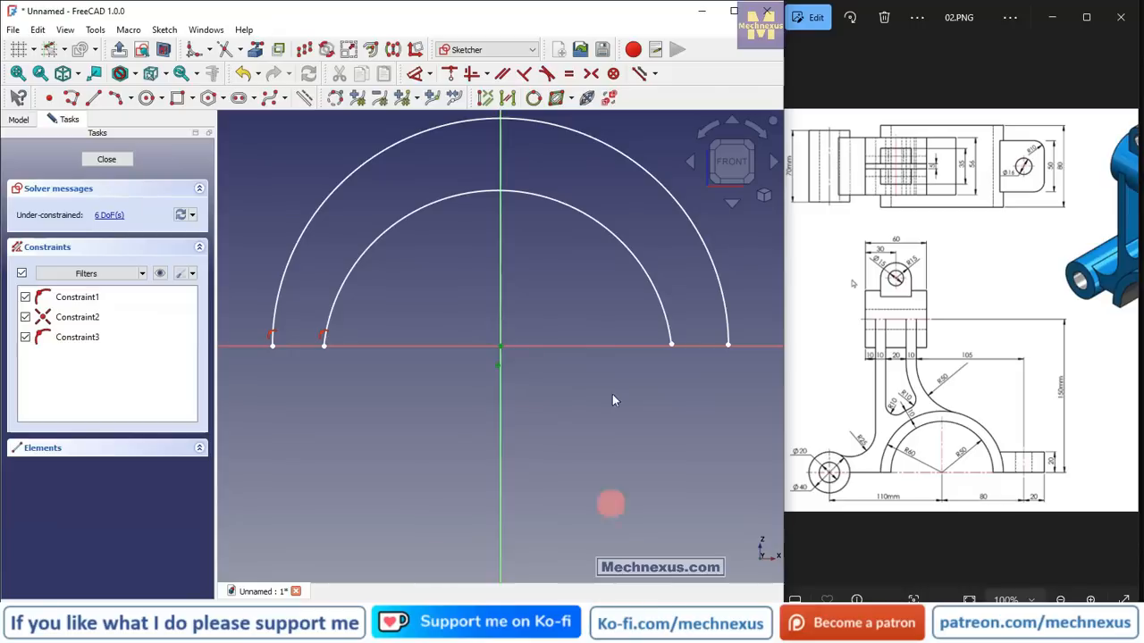
pyautogui.click(450, 74)
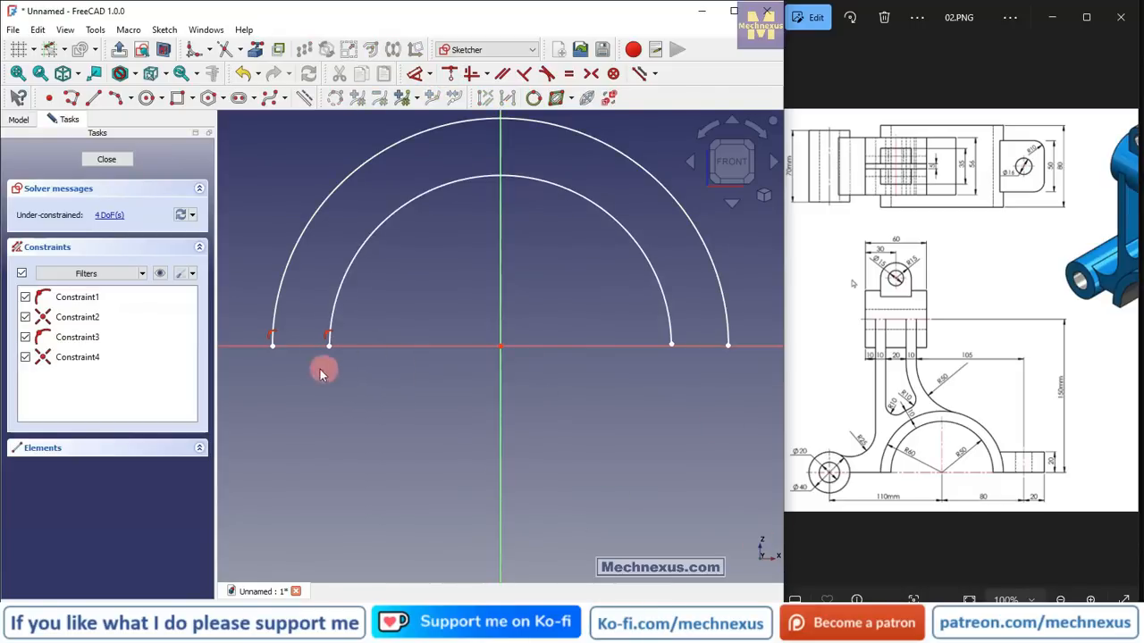
# - Close the half-ring profile with two lines joining the inner and outer arc end points on both sides
pyautogui.click(93, 98)
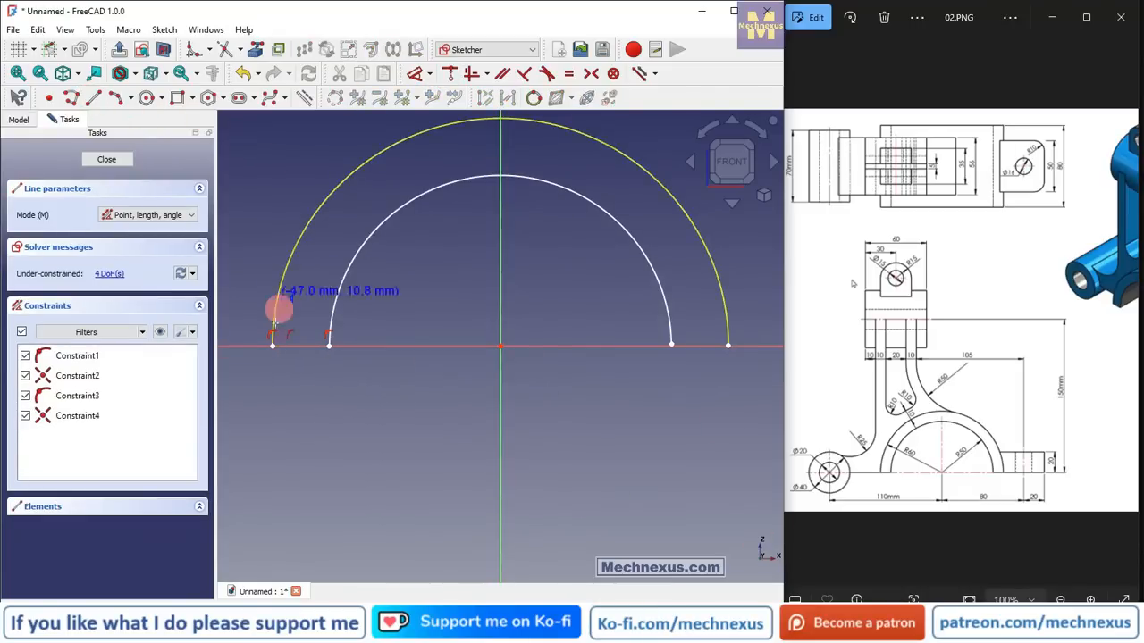
pyautogui.click(272, 344)
pyautogui.click(331, 346)
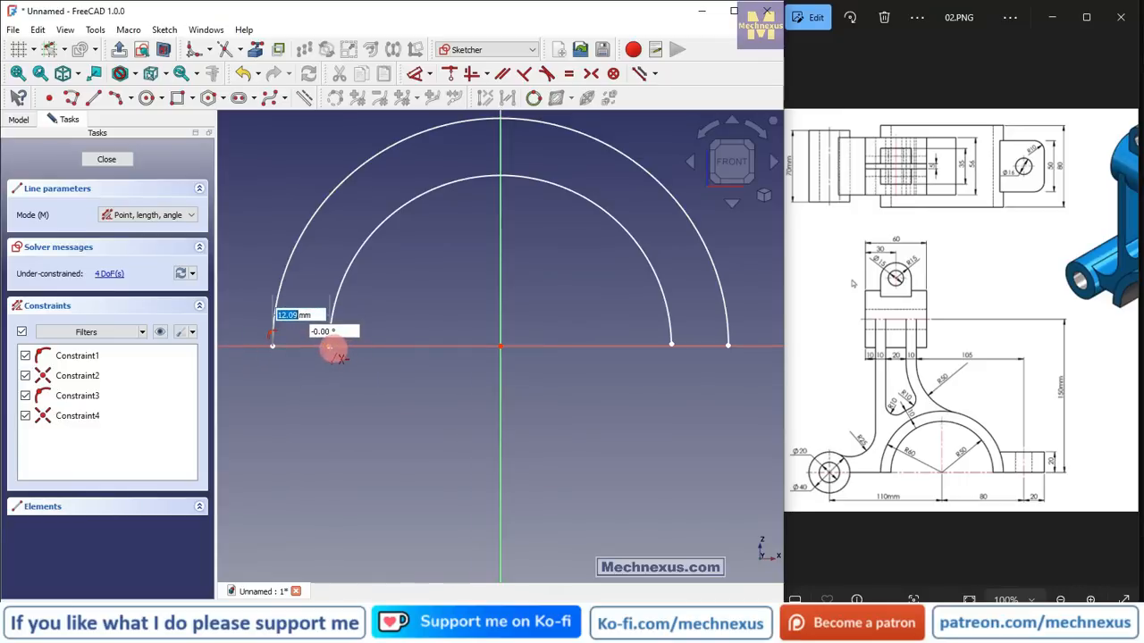
pyautogui.click(671, 344)
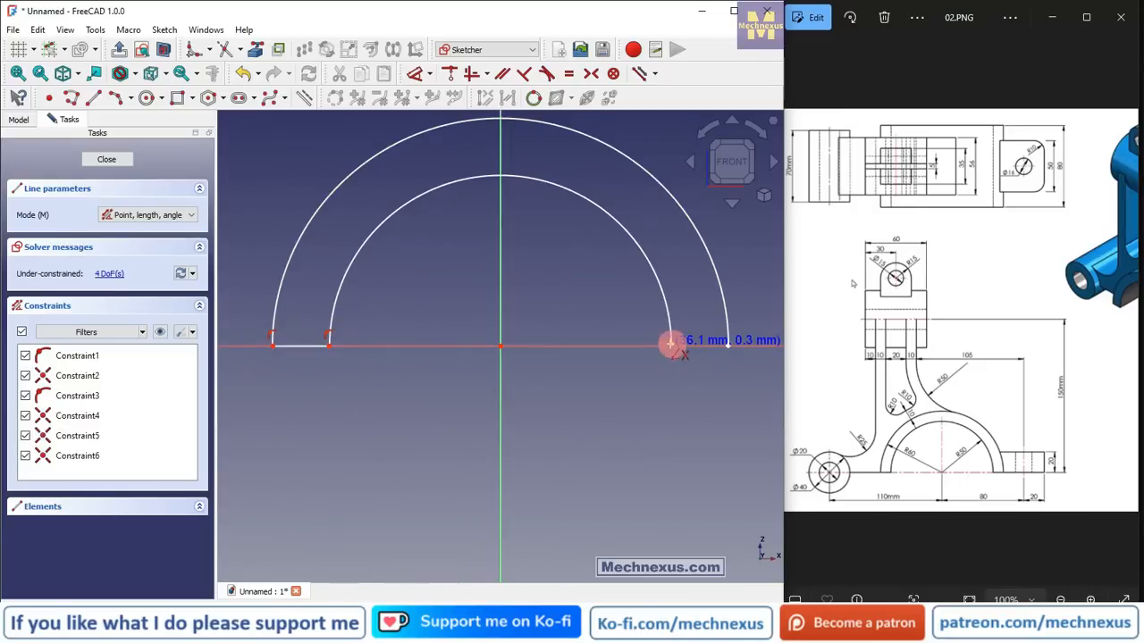
pyautogui.click(728, 347)
# - Constrain the inner arc's end point on the positive X side horizontally to the origin
pyautogui.scroll(2, 635, 357)
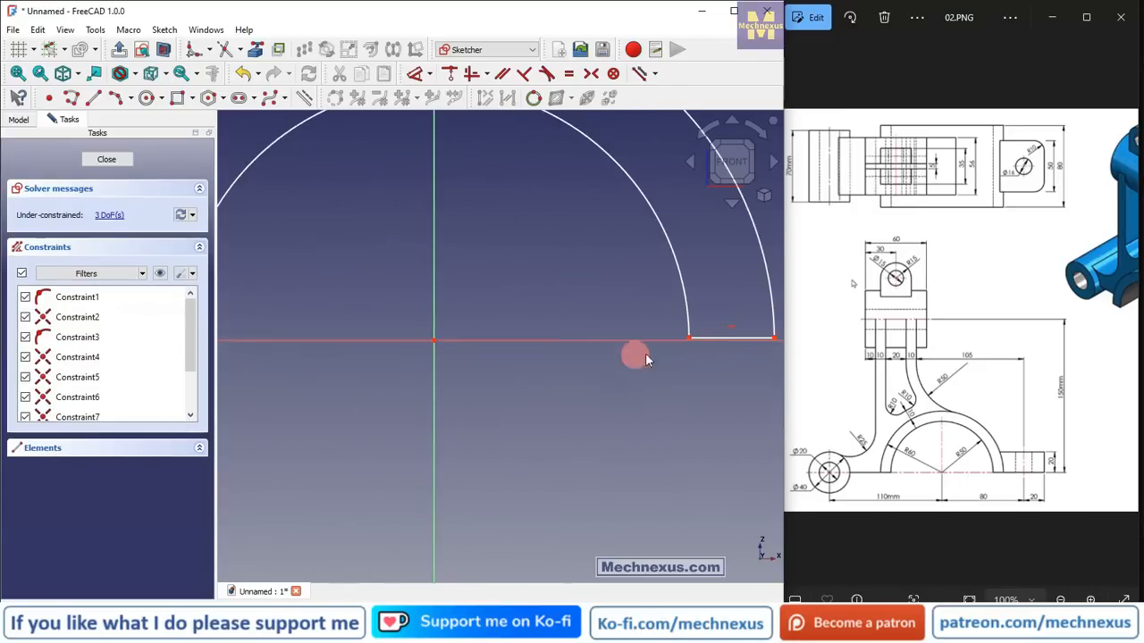
pyautogui.click(691, 340)
pyautogui.click(435, 341)
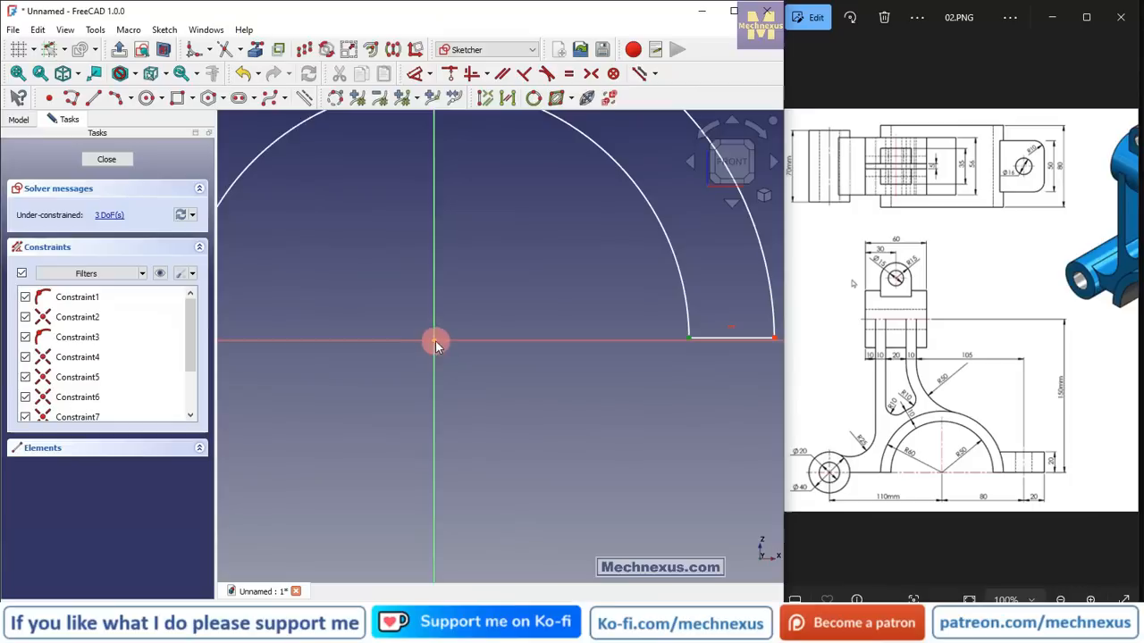
pyautogui.click(471, 74)
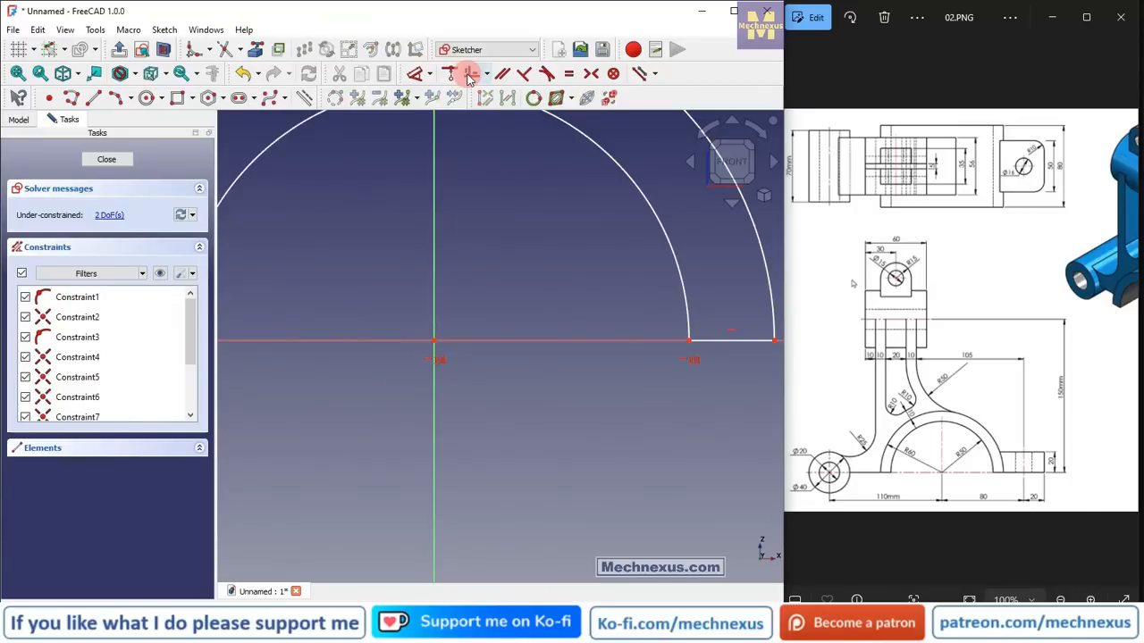
pyautogui.scroll(-3, 581, 342)
pyautogui.scroll(2, 334, 341)
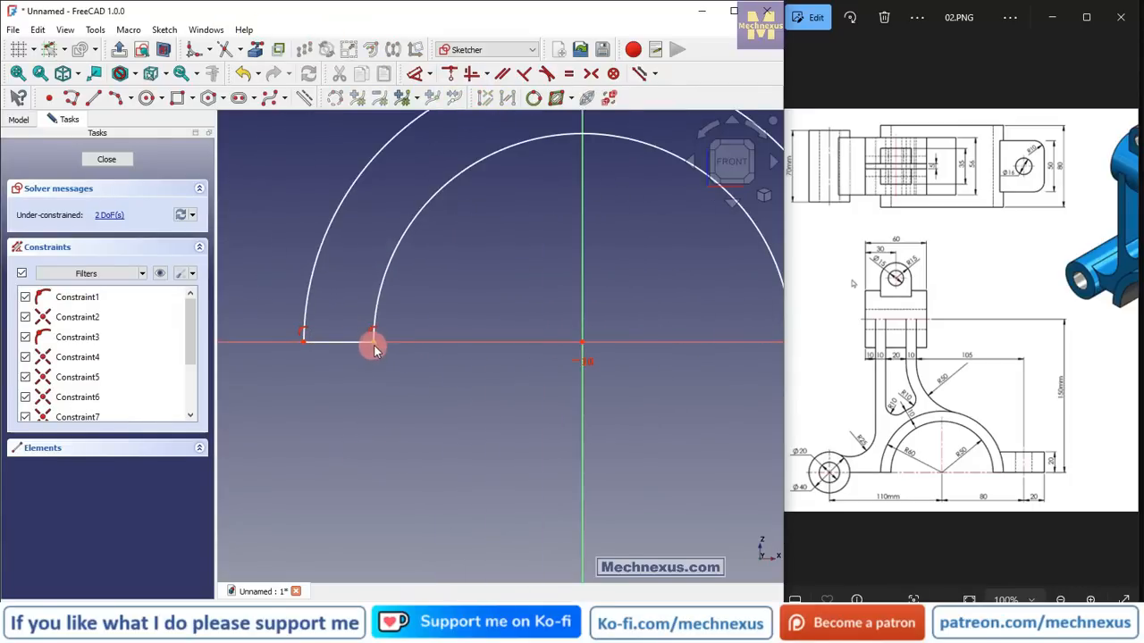
# - Constrain the radius of the inner arc of the half-ring profile to 50 mm
pyautogui.moveTo(378, 343)
pyautogui.mouseDown()
pyautogui.moveTo(409, 334)
pyautogui.moveTo(377, 340)
pyautogui.mouseUp()
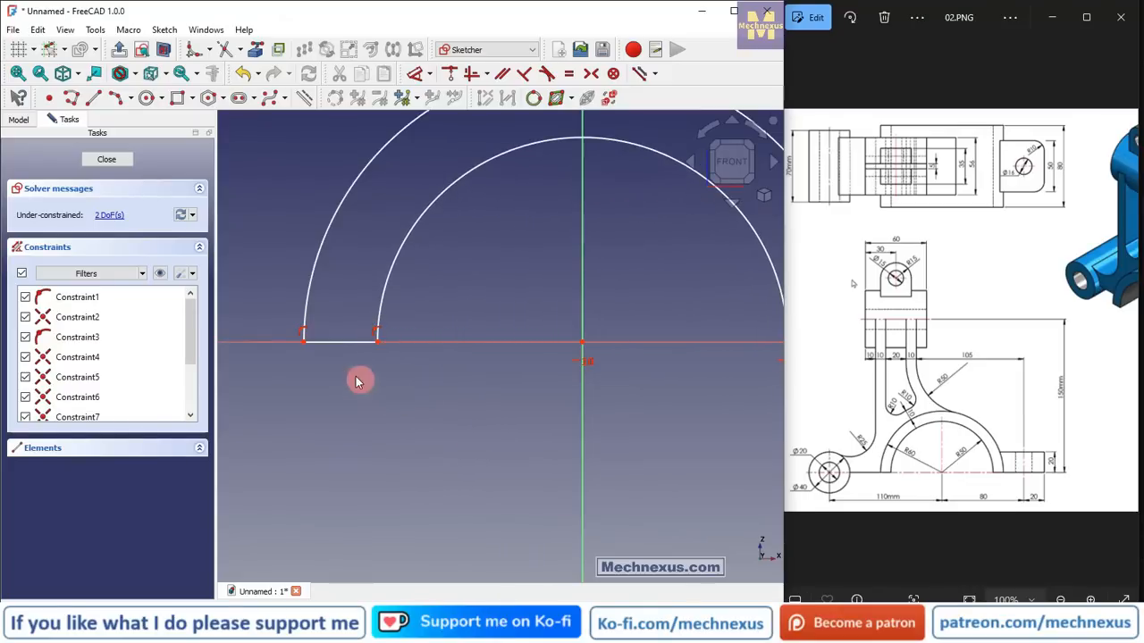
pyautogui.scroll(-2, 355, 380)
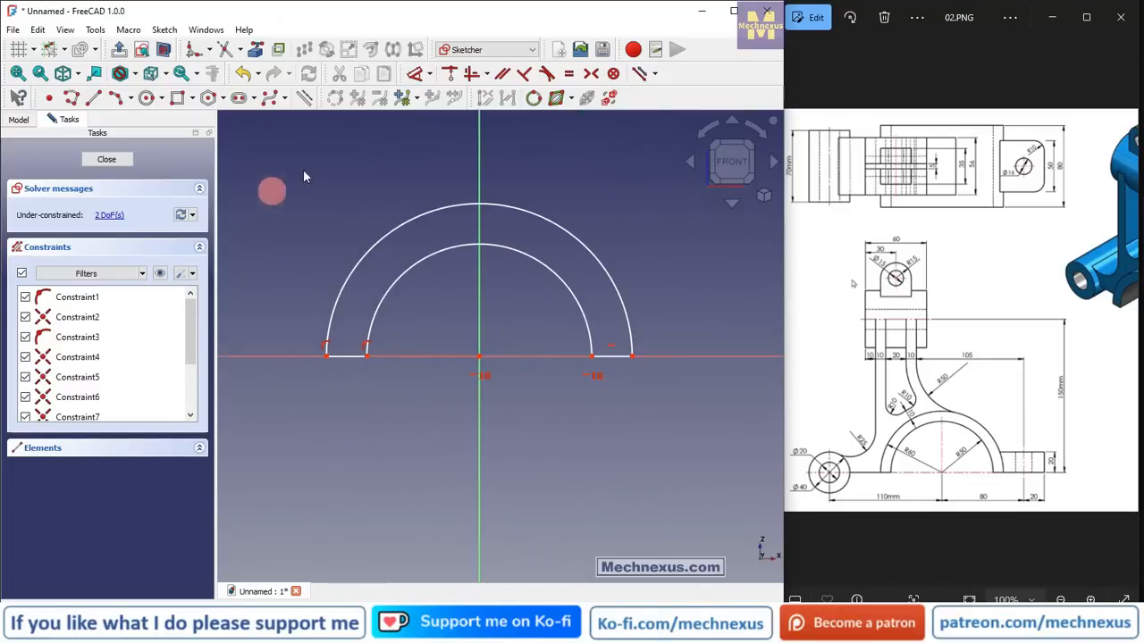
pyautogui.click(430, 74)
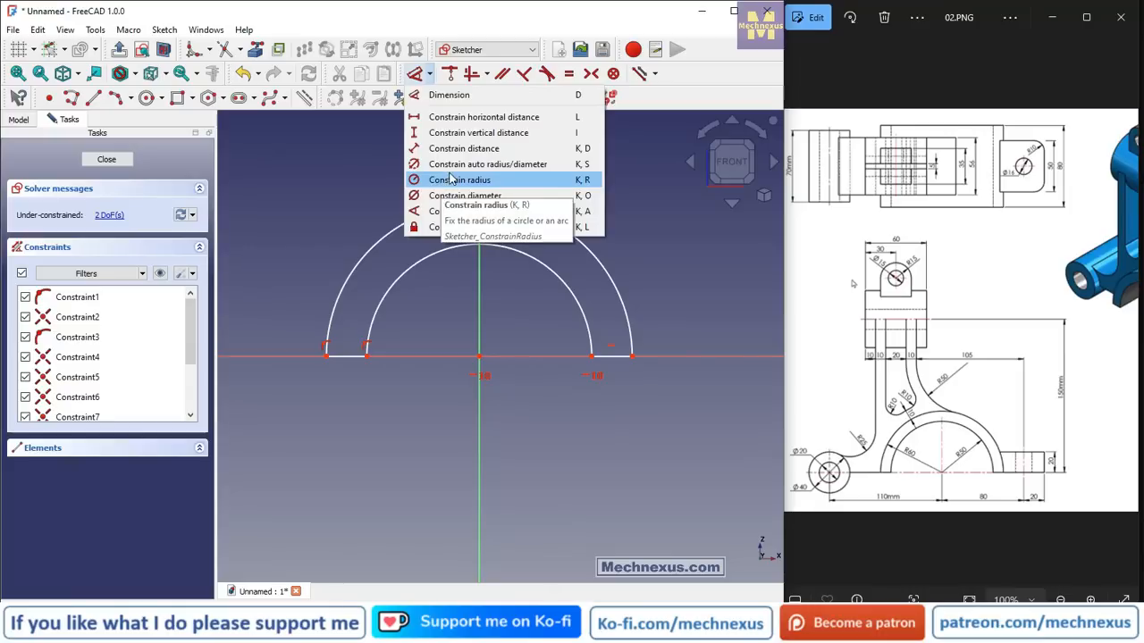
pyautogui.click(451, 179)
pyautogui.click(536, 259)
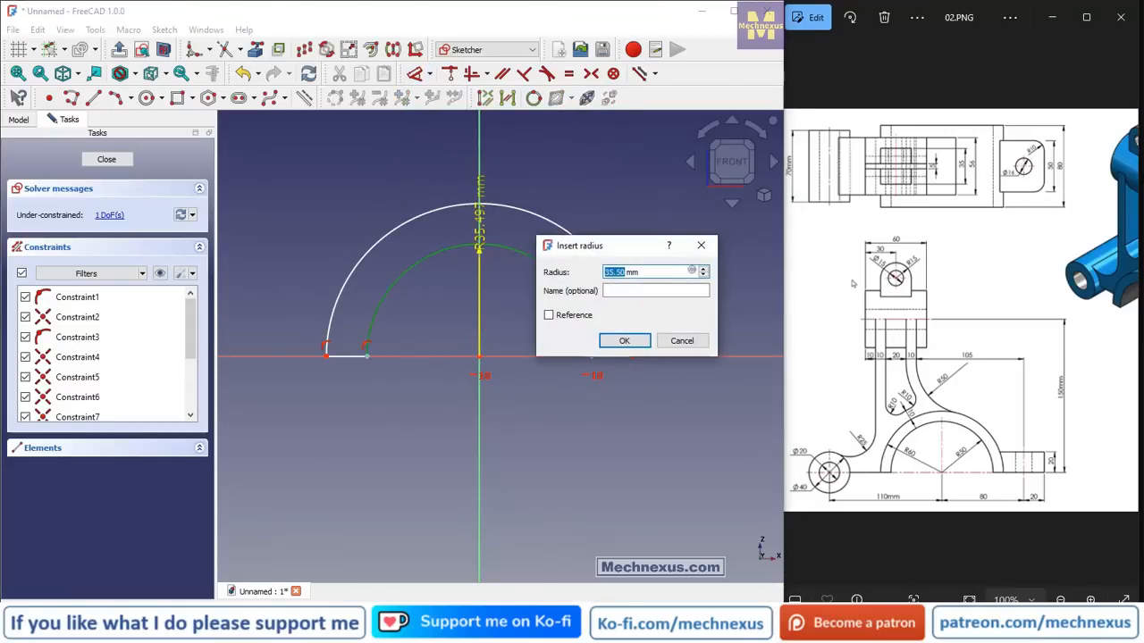
pyautogui.press('Return')
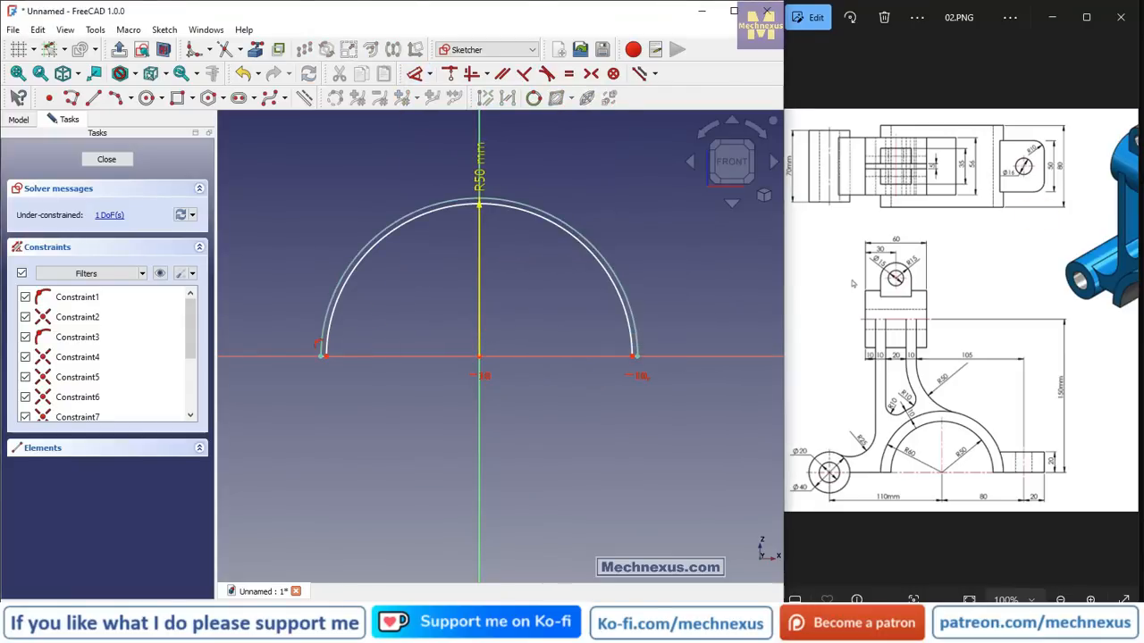
# - Constrain the outer arc's radius to 60 mm and spread the two radius dimension labels apart
pyautogui.click(593, 258)
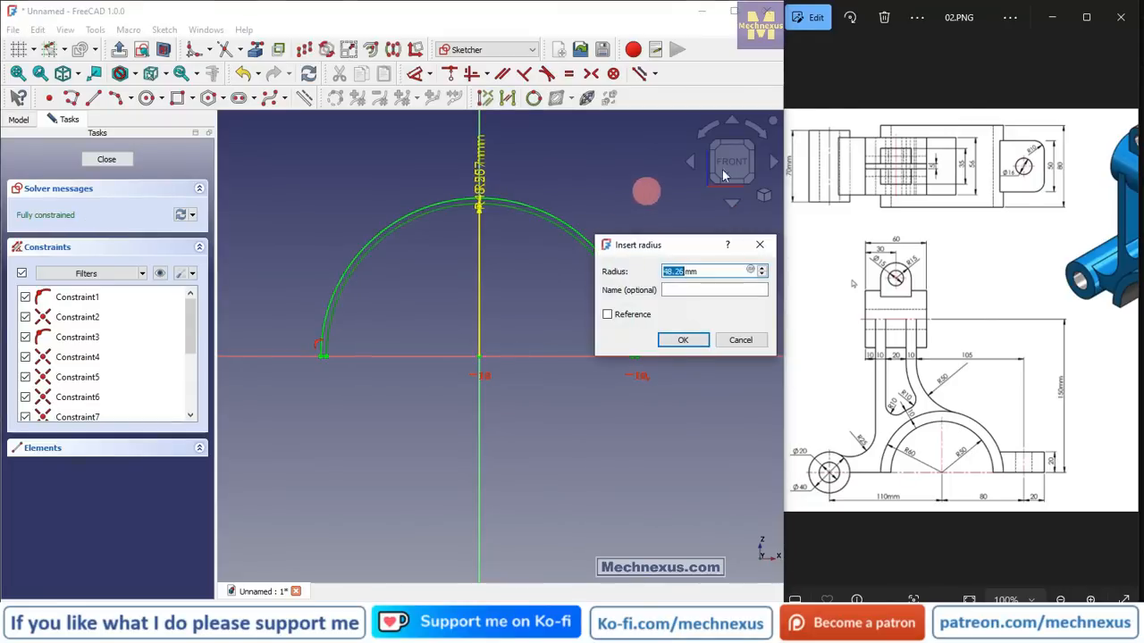
pyautogui.write('60')
pyautogui.press('Return')
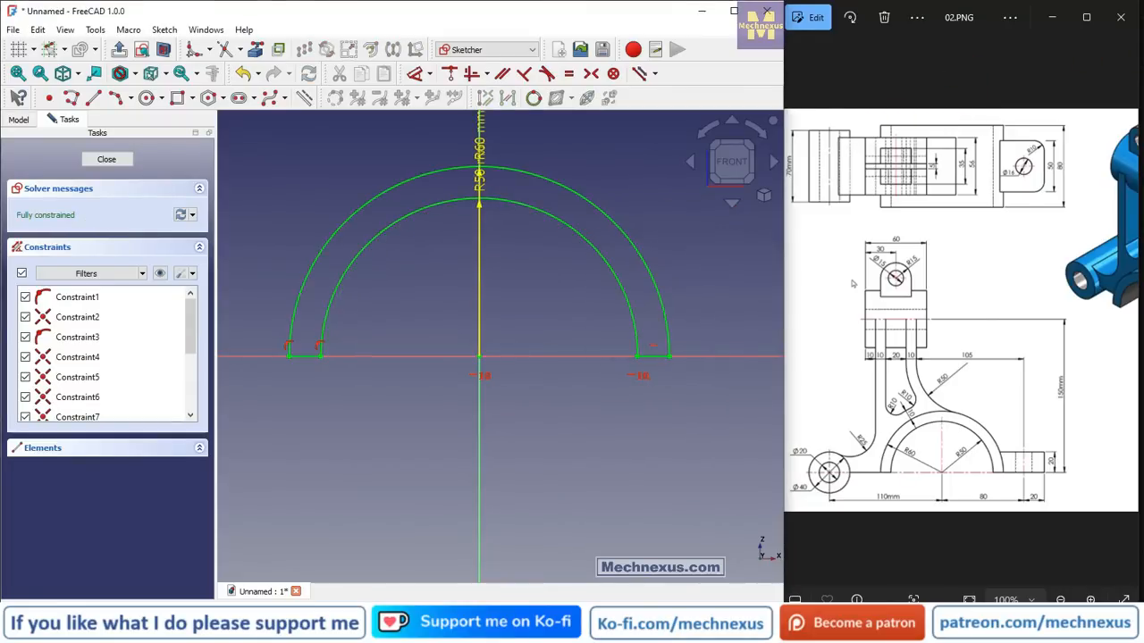
pyautogui.scroll(-3, 415, 257)
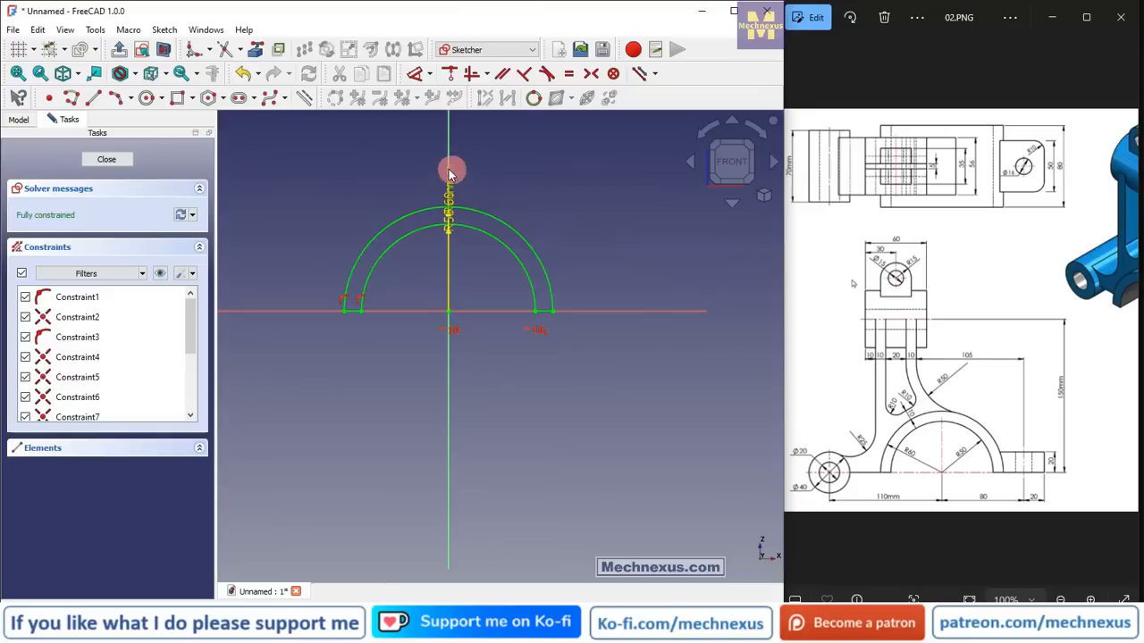
pyautogui.scroll(1, 449, 170)
pyautogui.moveTo(448, 182)
pyautogui.mouseDown()
pyautogui.moveTo(467, 207)
pyautogui.moveTo(378, 184)
pyautogui.mouseUp()
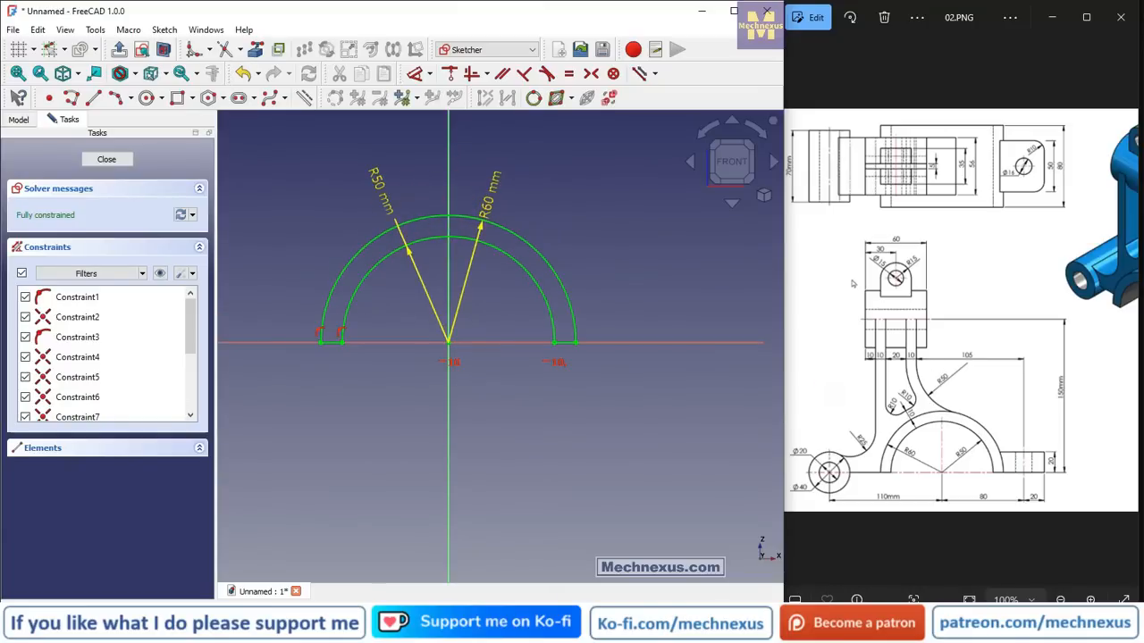
# - Close the sketch and pad the half-ring profile 80 mm, symmetric to the sketch plane
pyautogui.click(107, 160)
pyautogui.scroll(-3, 488, 414)
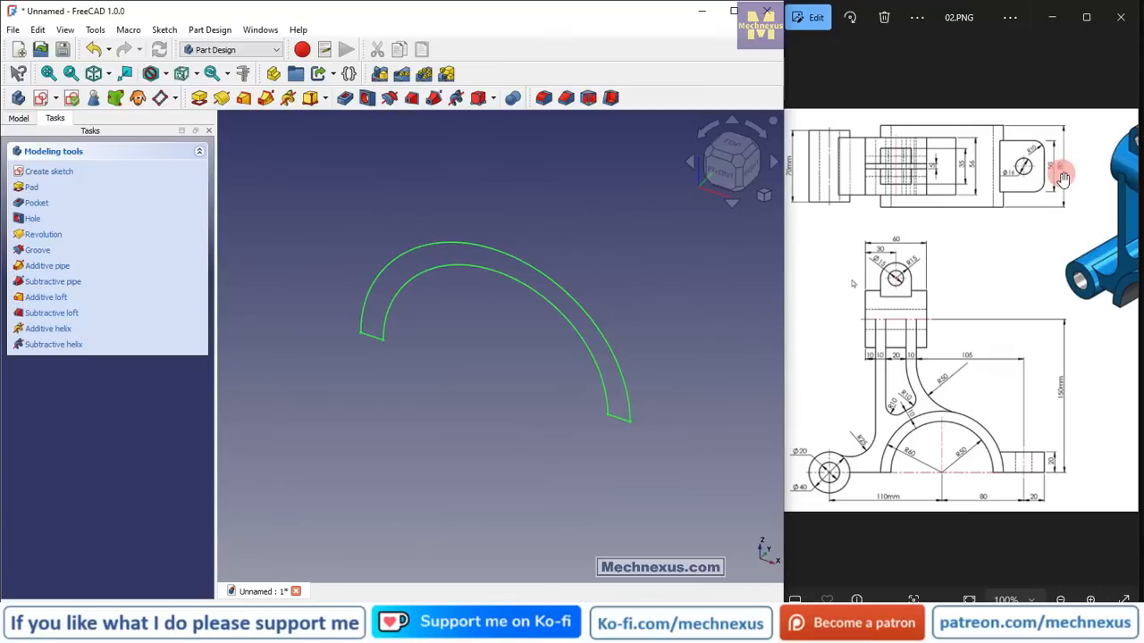
pyautogui.click(19, 118)
pyautogui.click(54, 186)
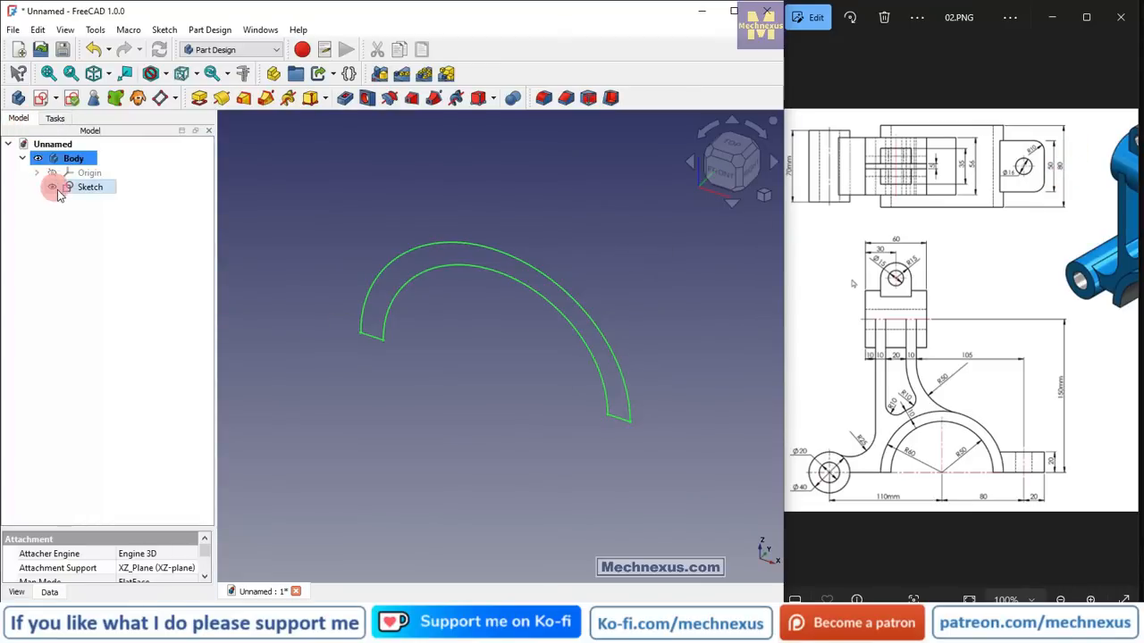
pyautogui.click(198, 98)
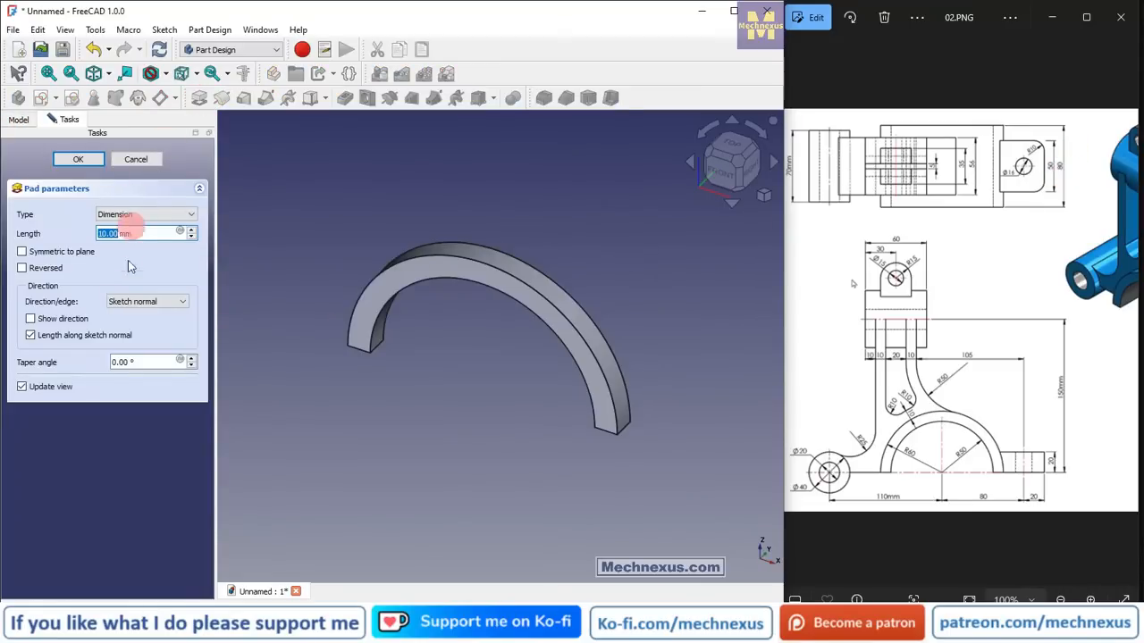
pyautogui.click(116, 554)
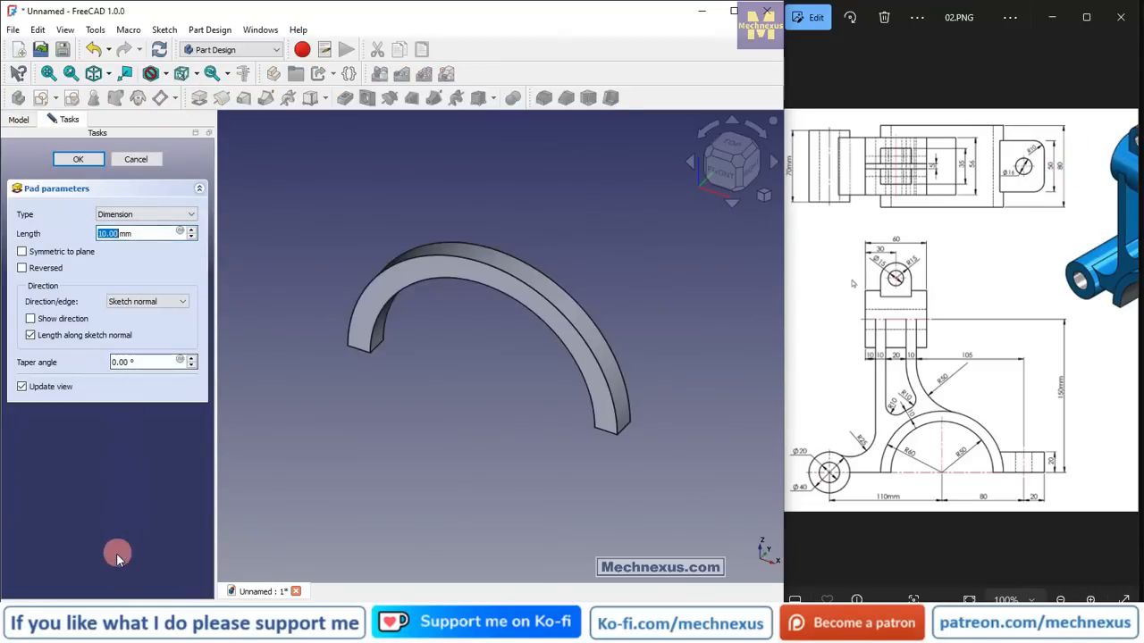
pyautogui.click(21, 252)
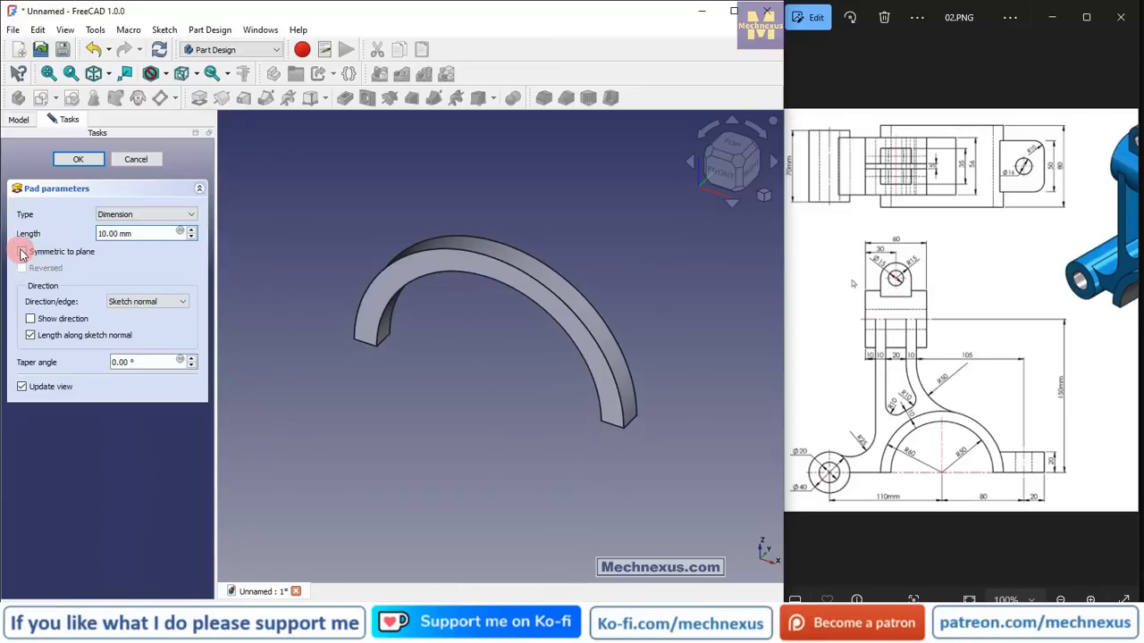
pyautogui.moveTo(155, 234); pyautogui.dragTo(24, 234)
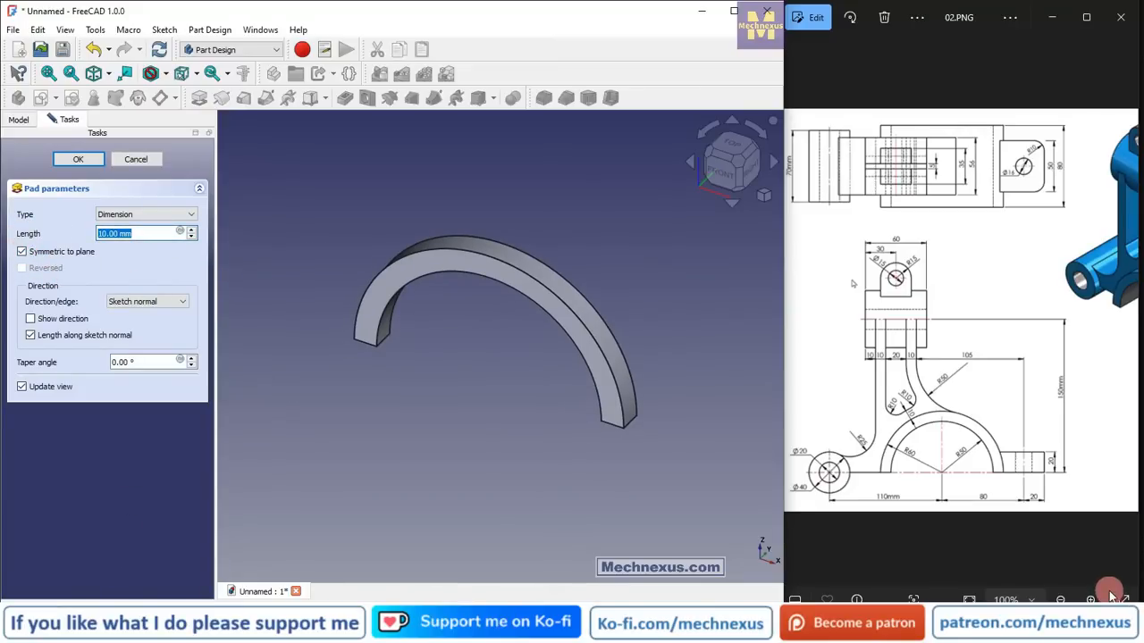
pyautogui.write('80')
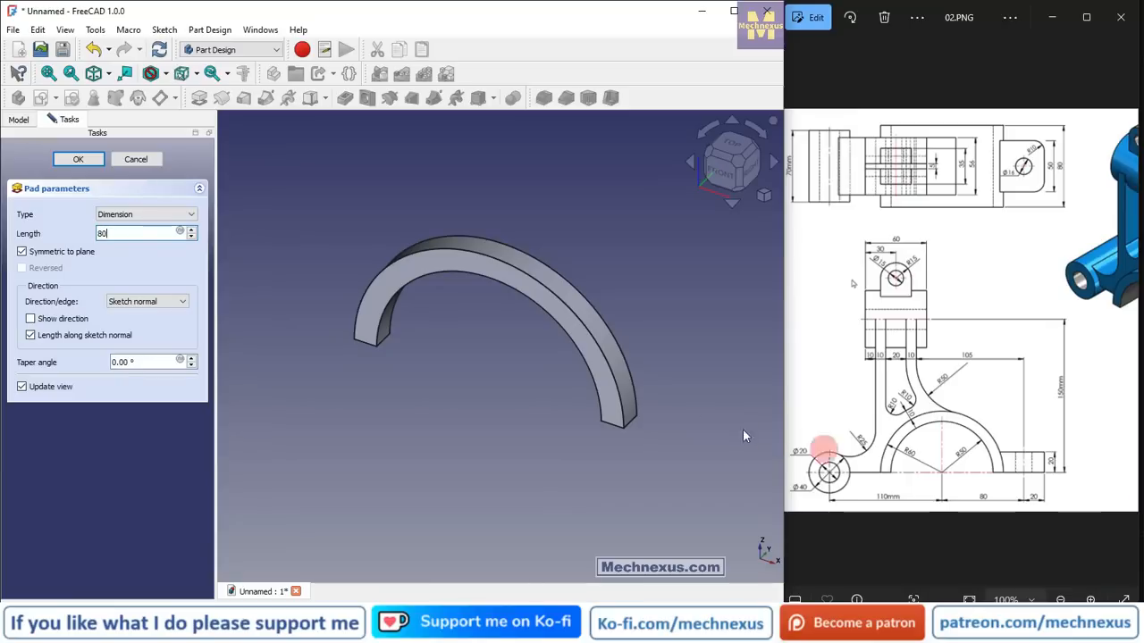
pyautogui.click(85, 159)
pyautogui.scroll(-3, 434, 466)
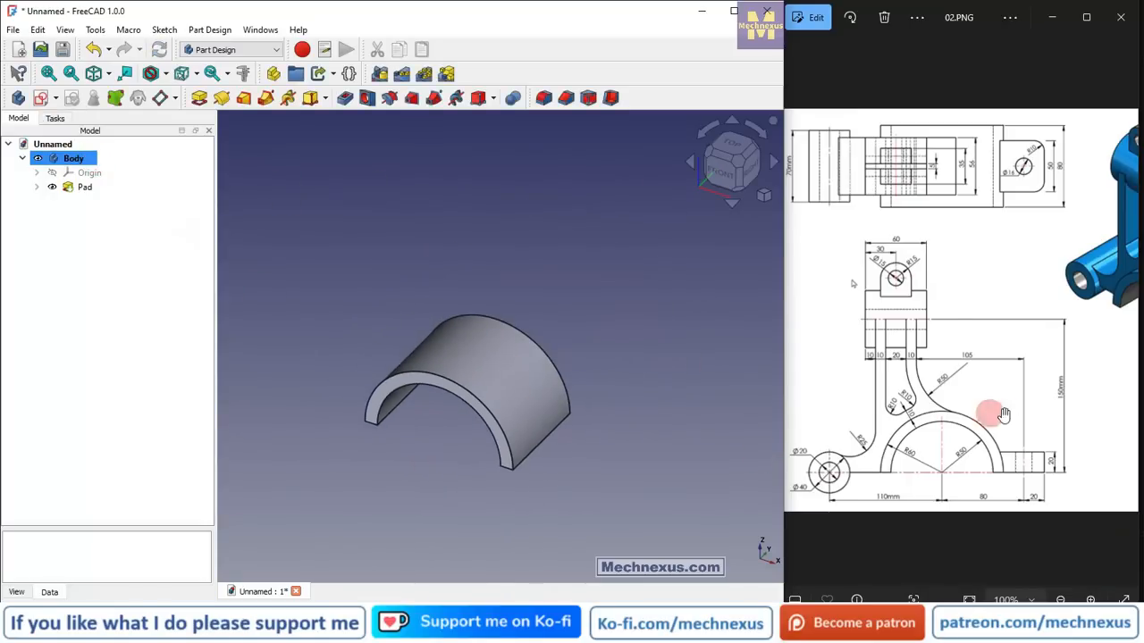
# - Create a datum plane from the half-ring's front face, offset -12 mm in the z-direction so it lies inside the solid
pyautogui.scroll(-3, 1117, 447)
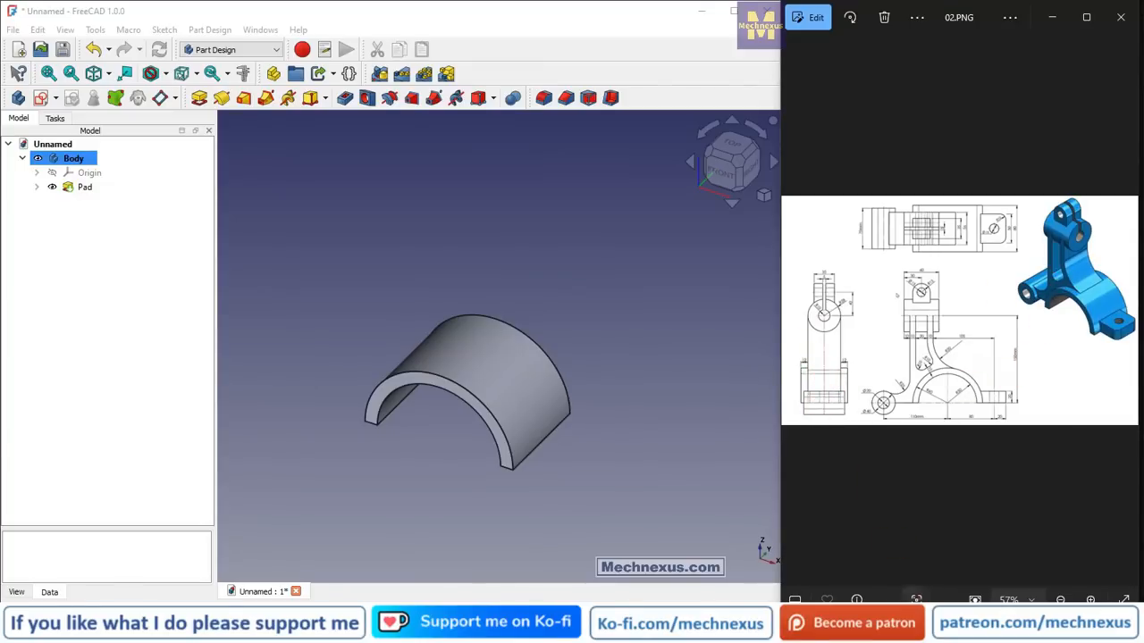
pyautogui.scroll(3, 831, 416)
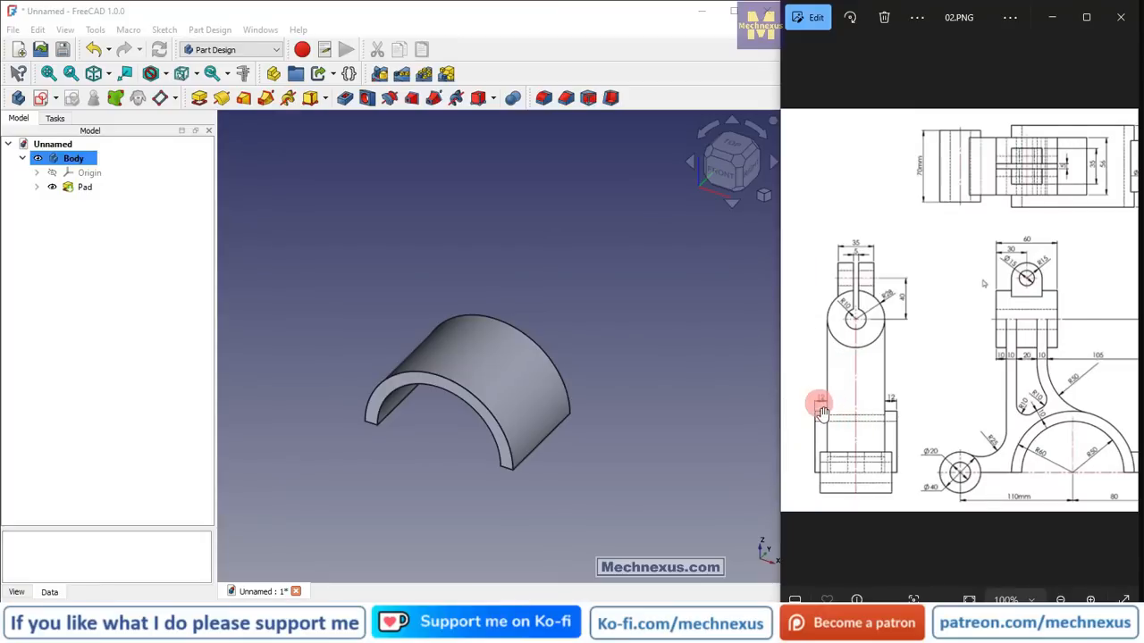
pyautogui.scroll(2, 422, 363)
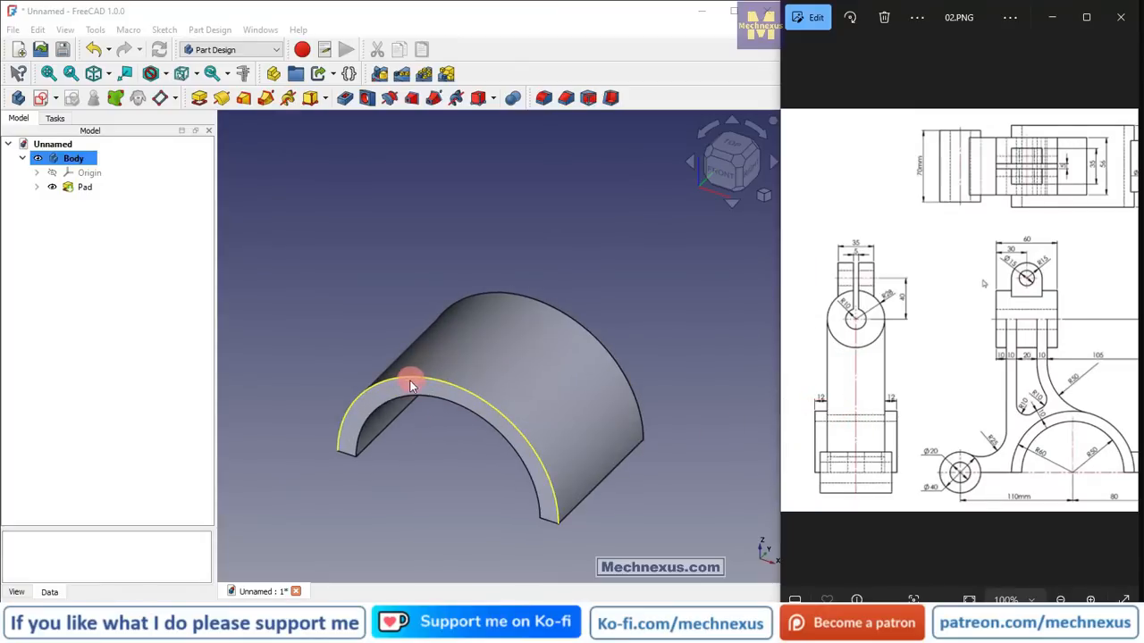
pyautogui.click(404, 390)
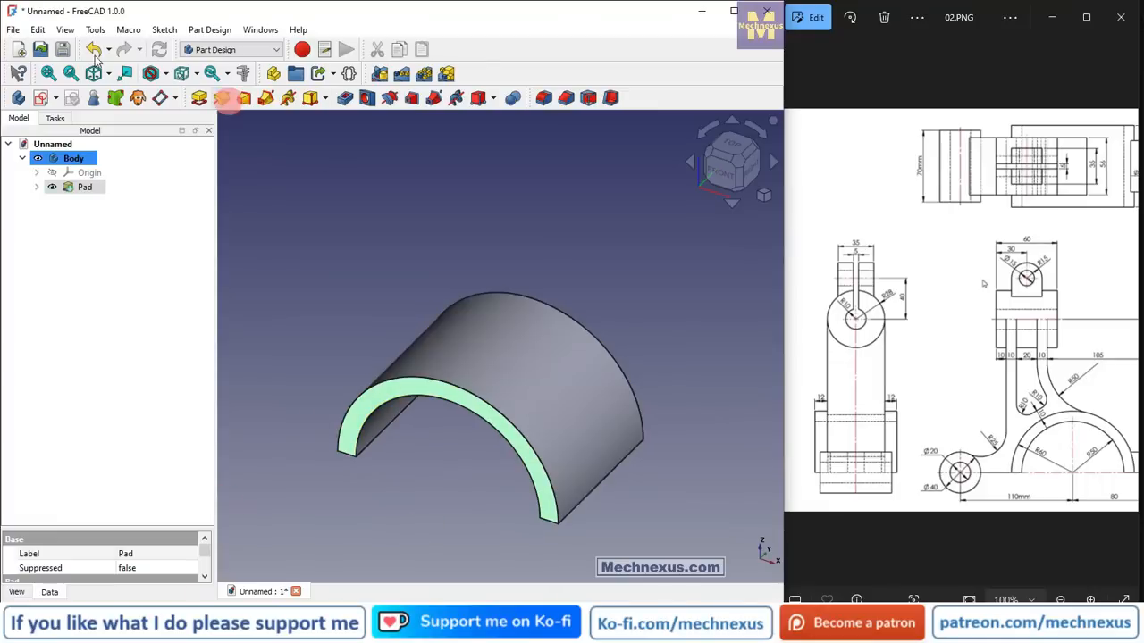
pyautogui.click(157, 97)
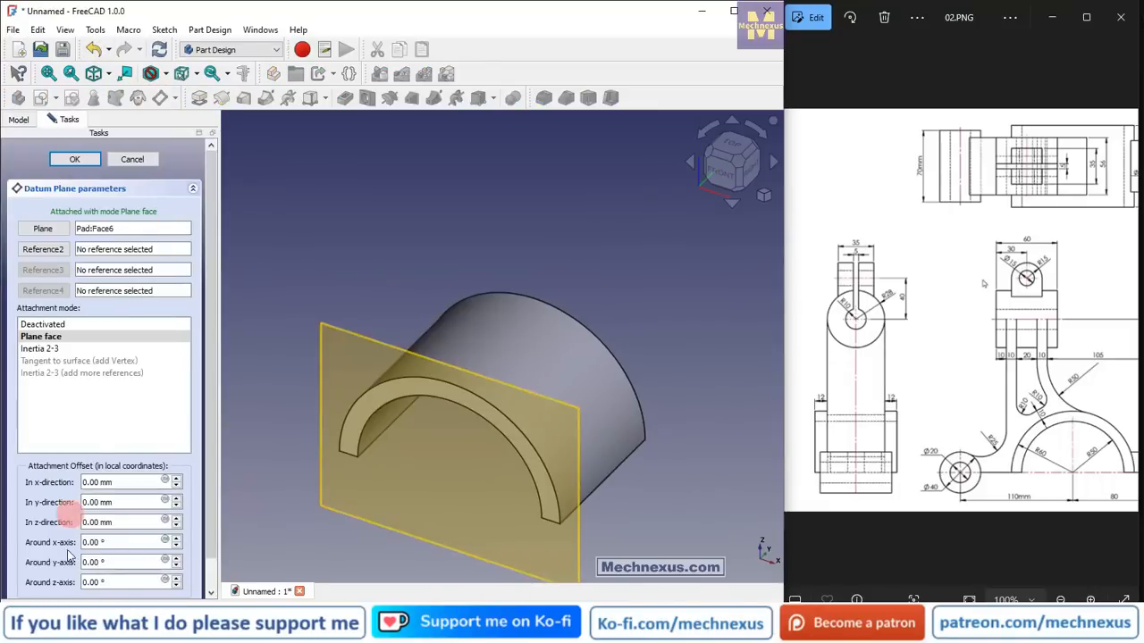
pyautogui.moveTo(127, 528); pyautogui.dragTo(51, 524)
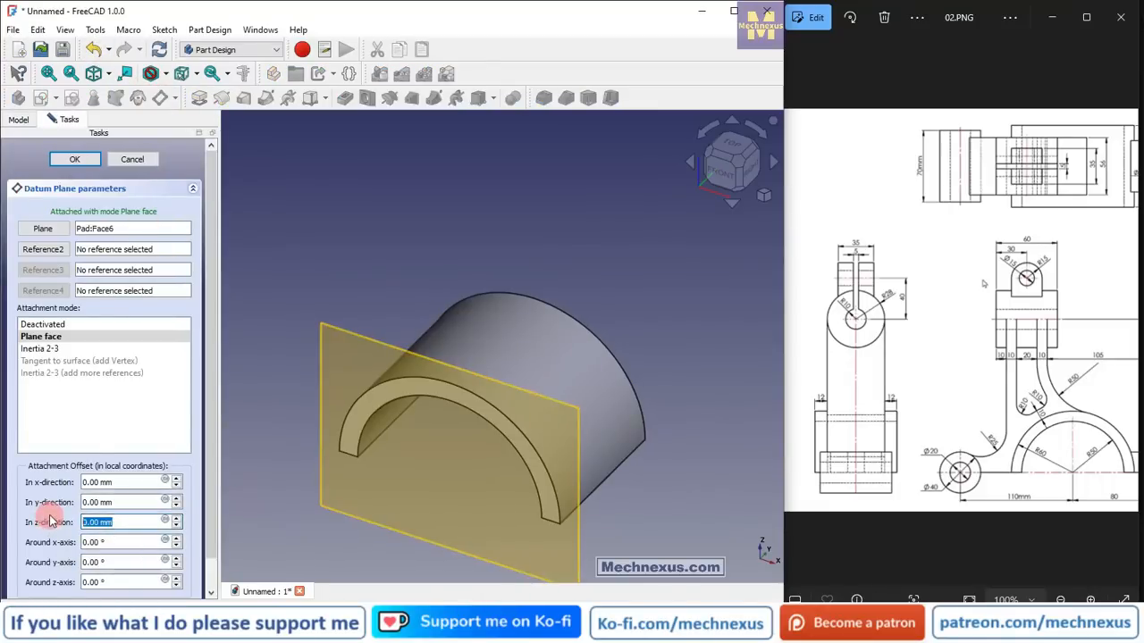
pyautogui.write('12')
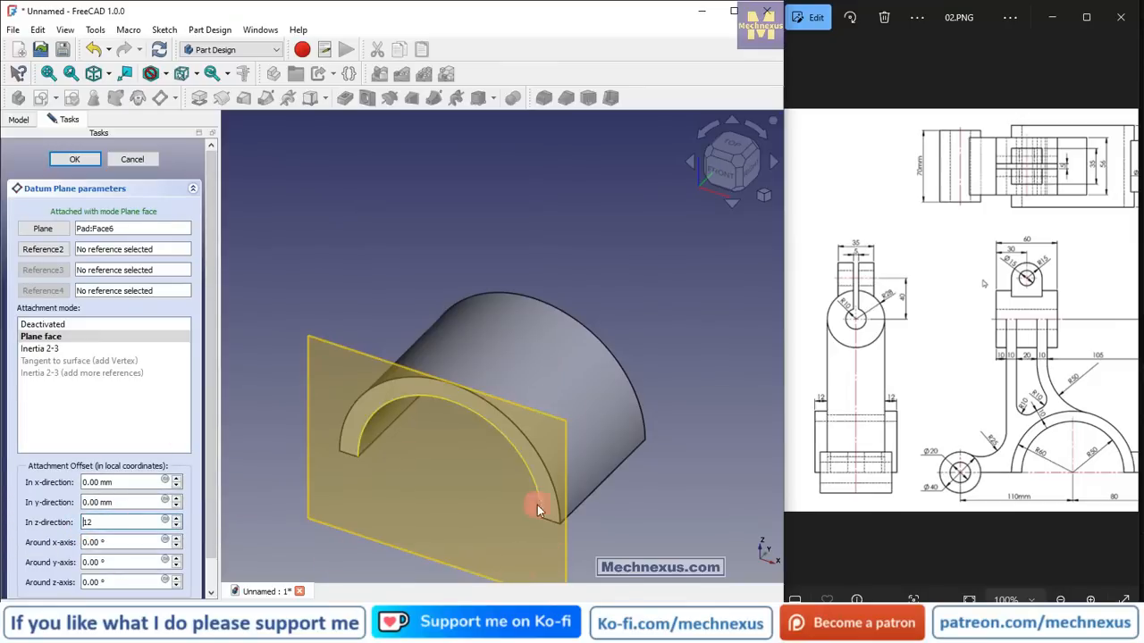
pyautogui.moveTo(537, 511); pyautogui.dragTo(468, 531, button='middle')
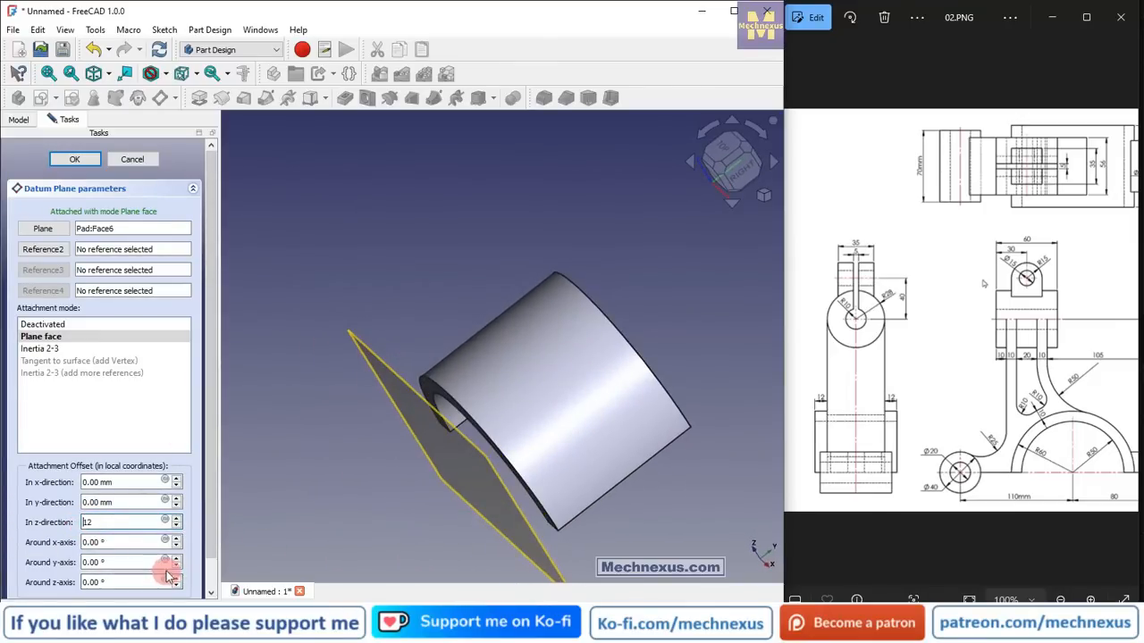
pyautogui.write('-')
pyautogui.moveTo(268, 476); pyautogui.dragTo(402, 339, button='middle')
pyautogui.click(86, 165)
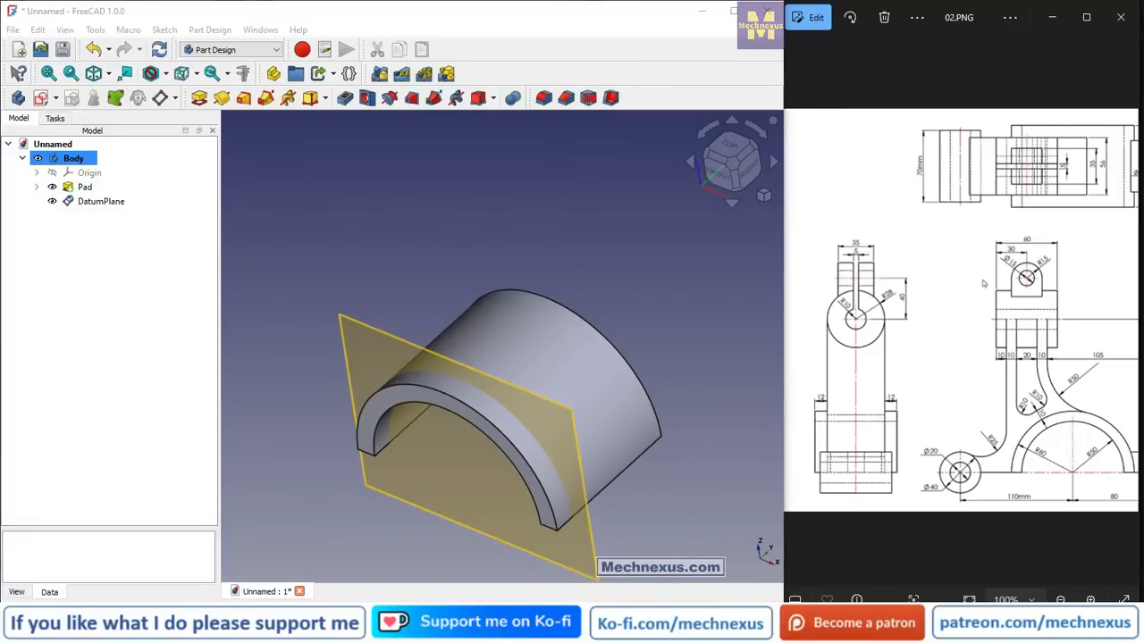
# - Start a new sketch on the datum plane and switch the display style to Hidden line
pyautogui.click(332, 313)
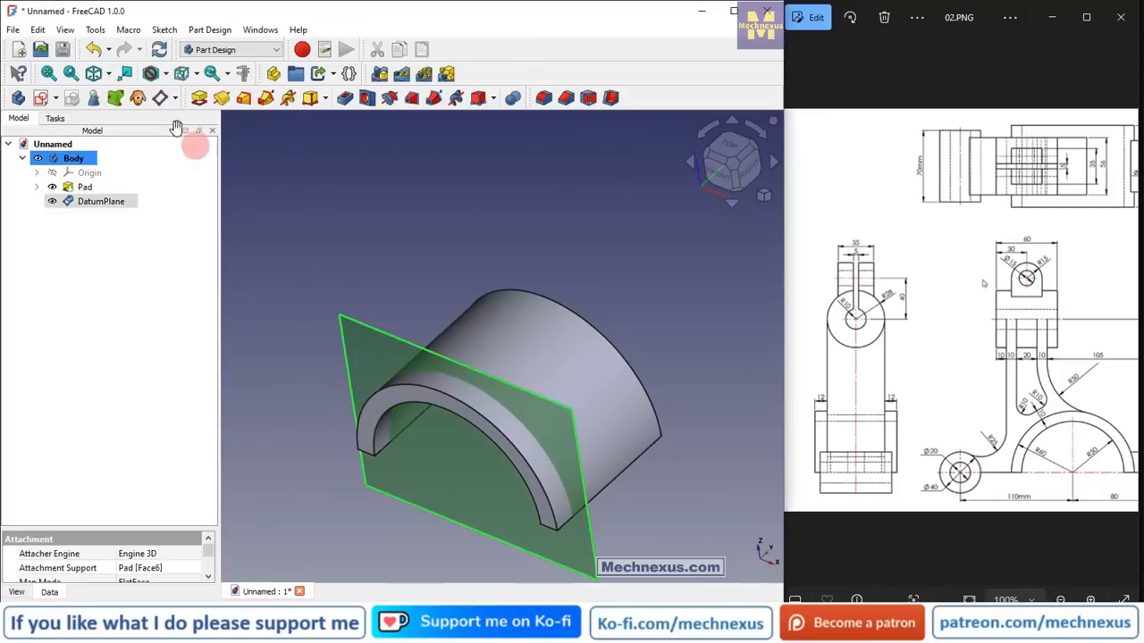
pyautogui.click(41, 100)
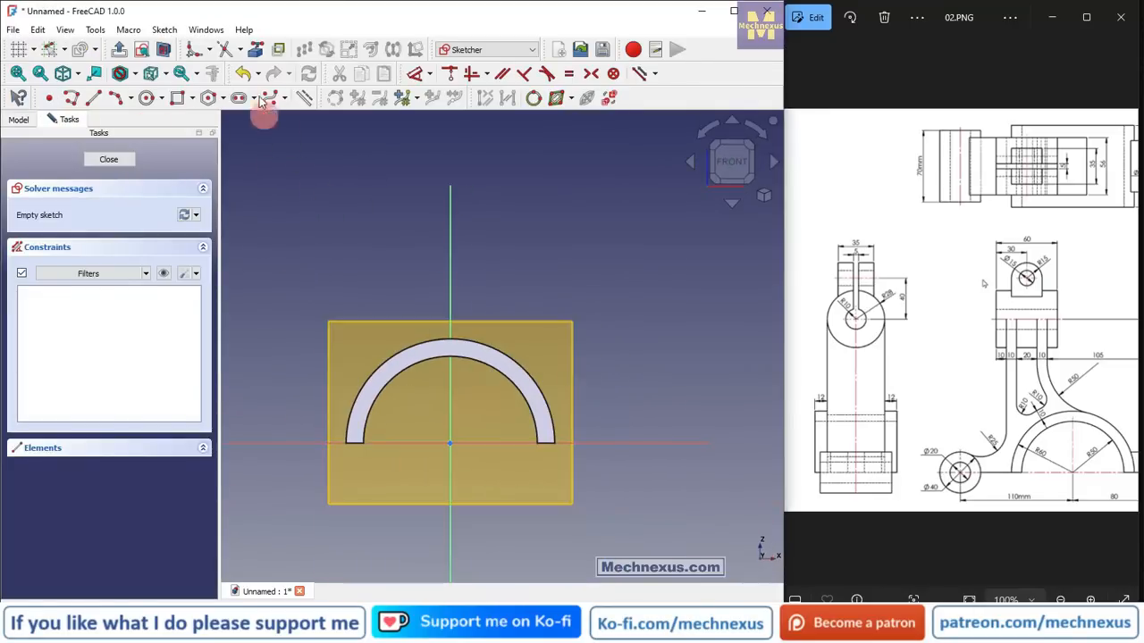
pyautogui.click(164, 78)
pyautogui.click(134, 77)
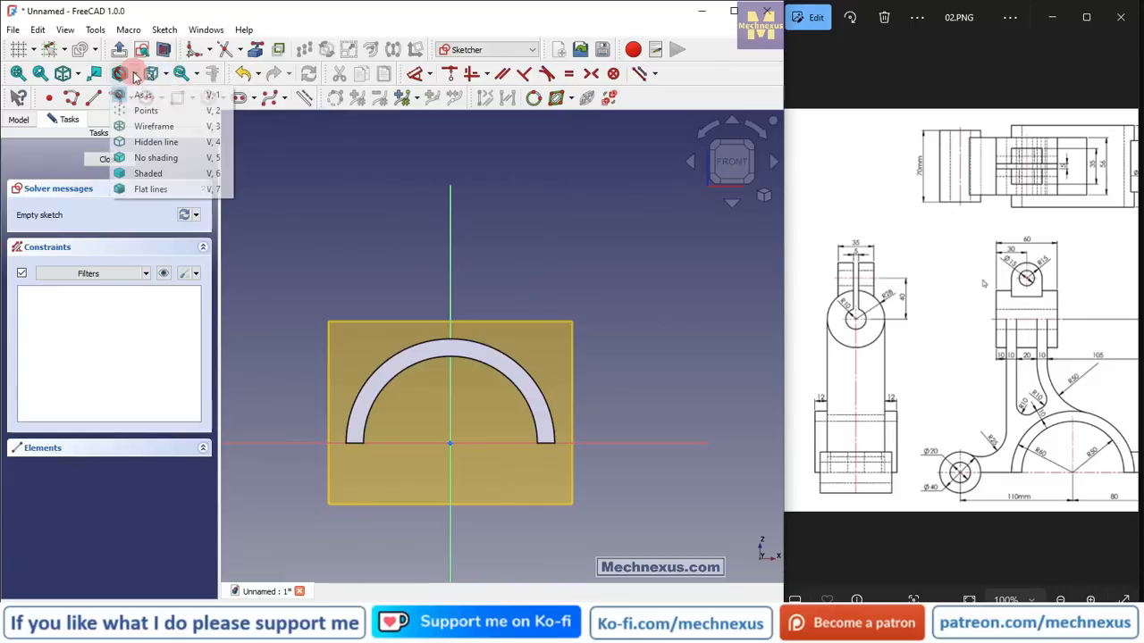
pyautogui.click(154, 143)
pyautogui.scroll(1, 367, 446)
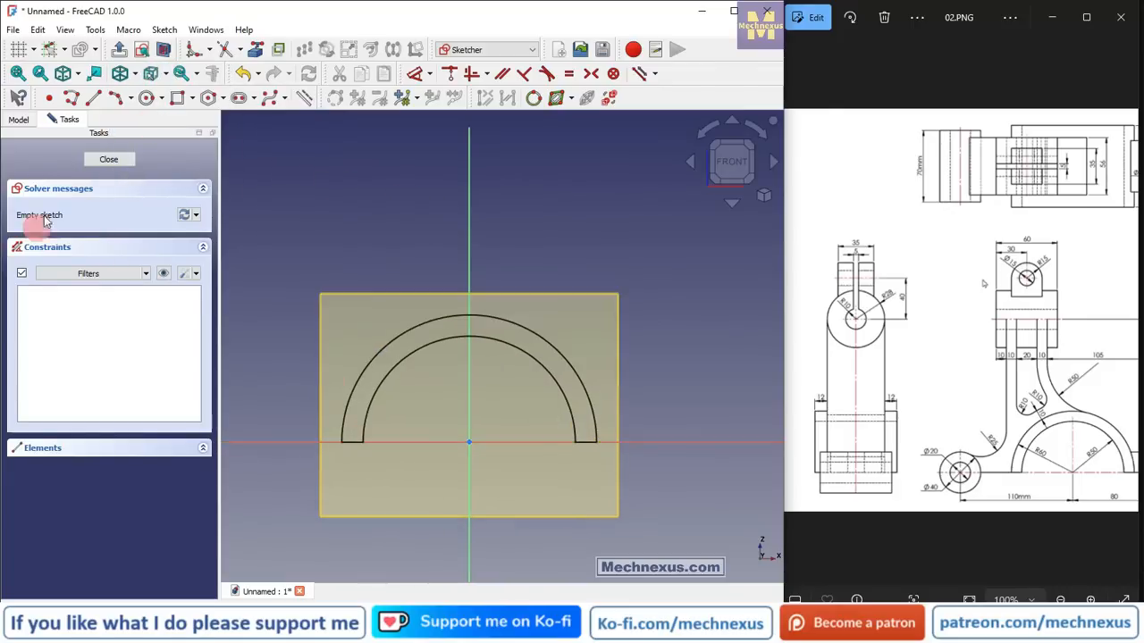
# - Hide the datum plane so only the half-ring outline shows behind the sketch
pyautogui.click(19, 119)
pyautogui.click(98, 205)
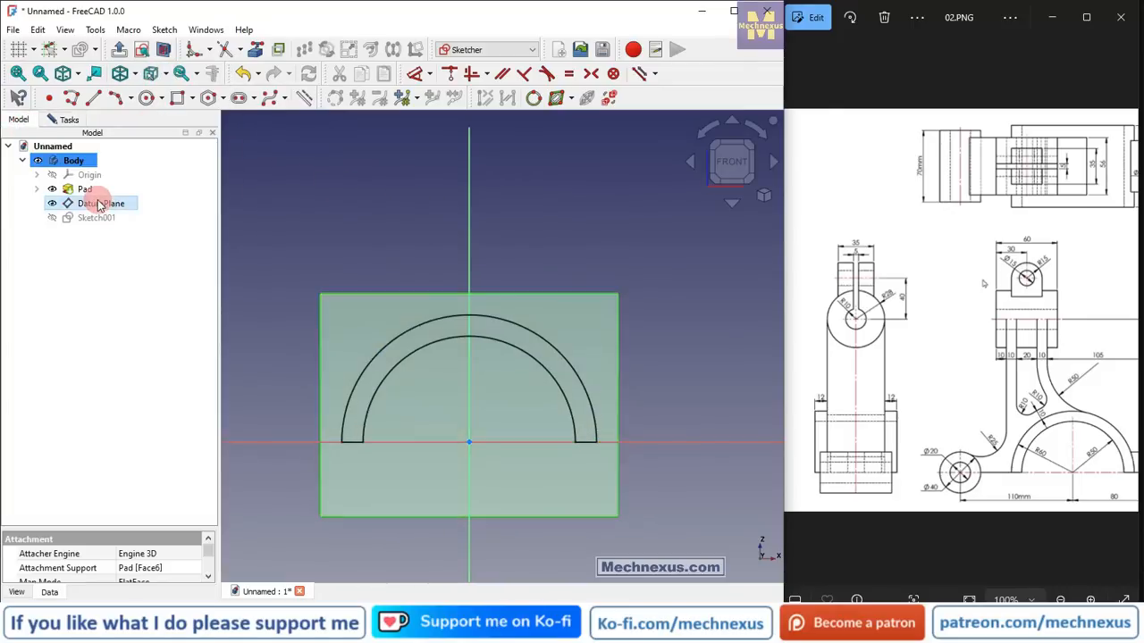
pyautogui.press('space')
pyautogui.scroll(-1, 399, 273)
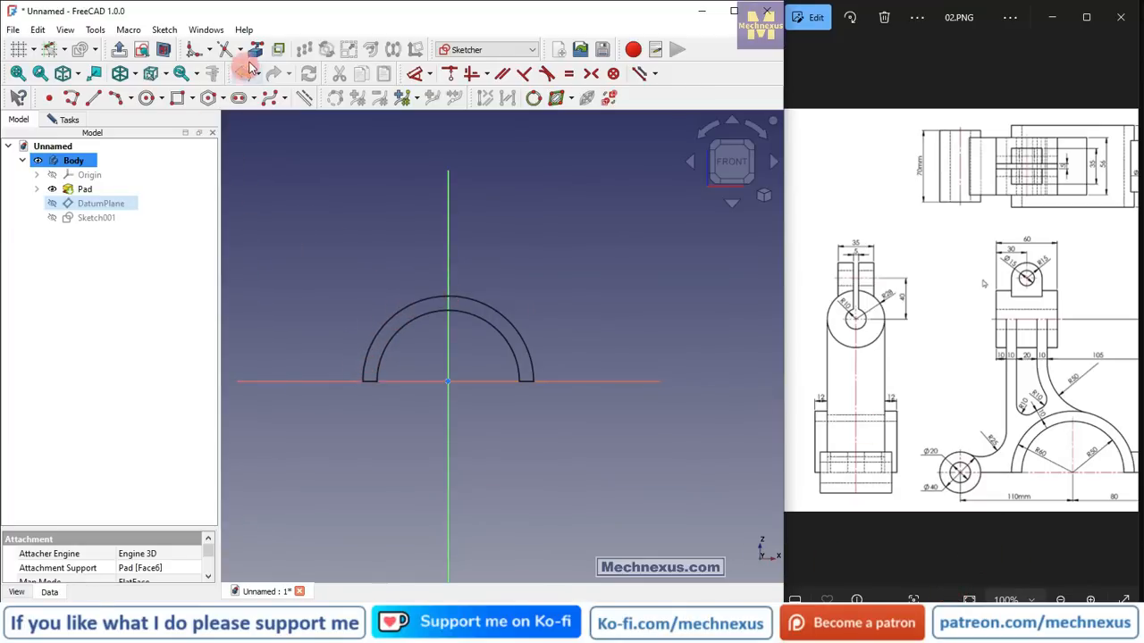
# - Project the half-ring's outer edge as external geometry and draw a three-point arc from its left base corner up to that edge
pyautogui.click(256, 51)
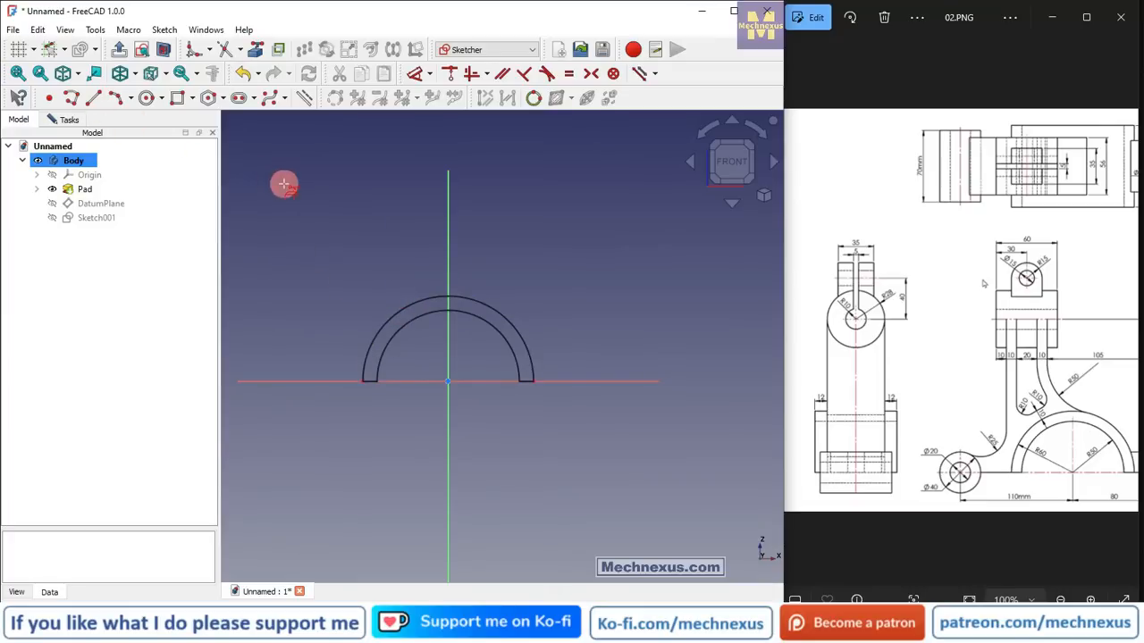
pyautogui.click(118, 98)
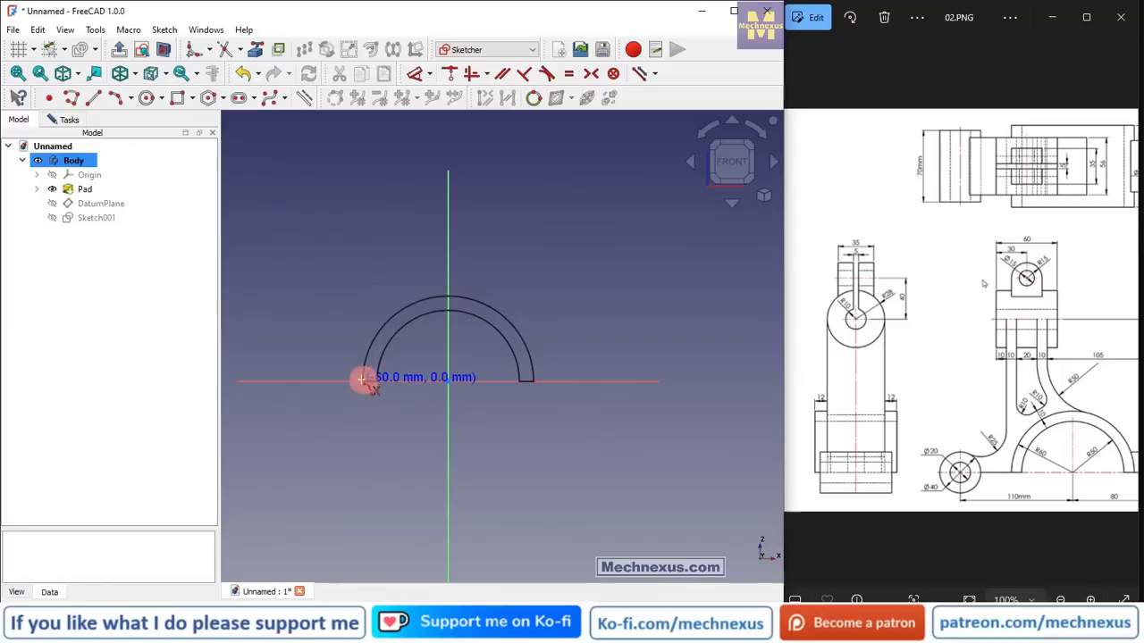
pyautogui.click(377, 348)
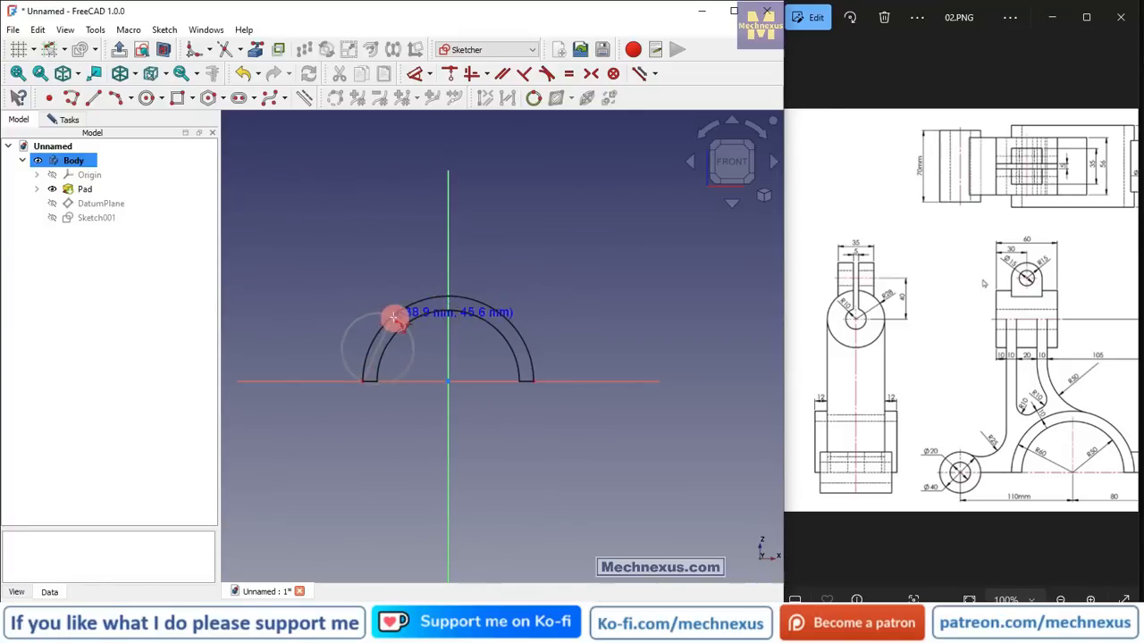
pyautogui.click(396, 312)
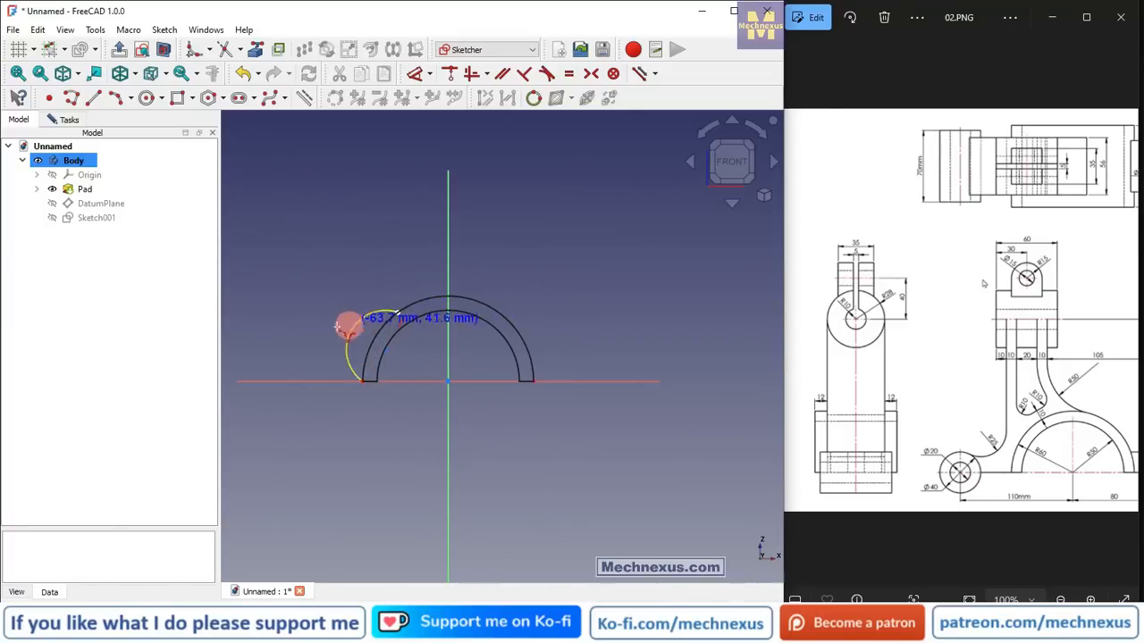
pyautogui.click(346, 327)
# - Apply an equal constraint between the new arc and the projected outer edge of the half-ring
pyautogui.moveTo(352, 270); pyautogui.dragTo(348, 302, button='middle')
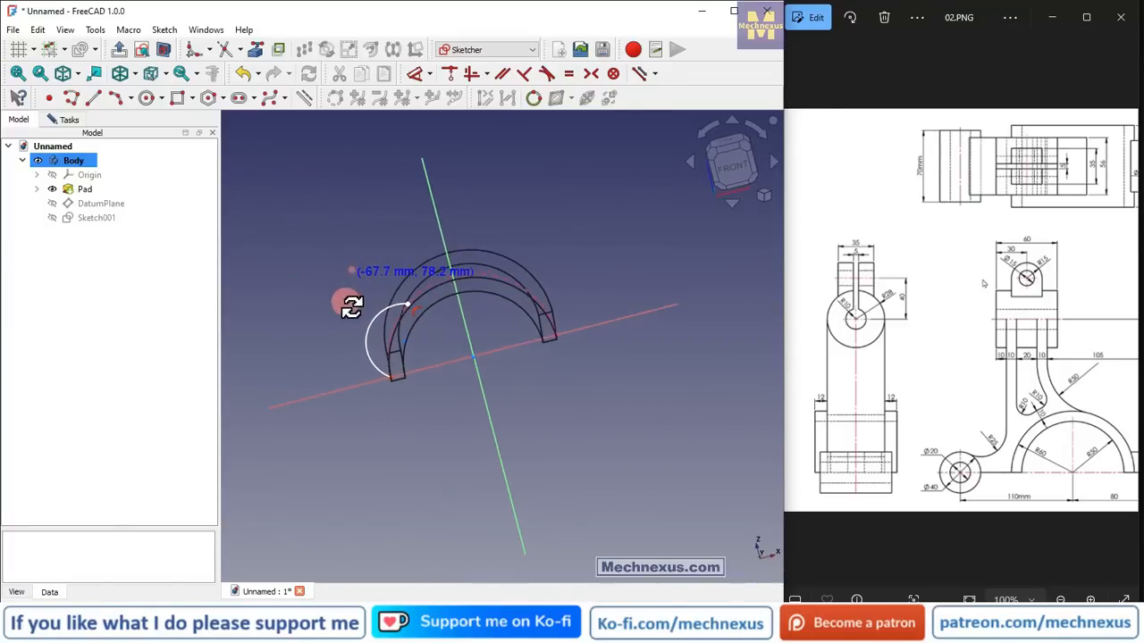
pyautogui.scroll(4, 421, 310)
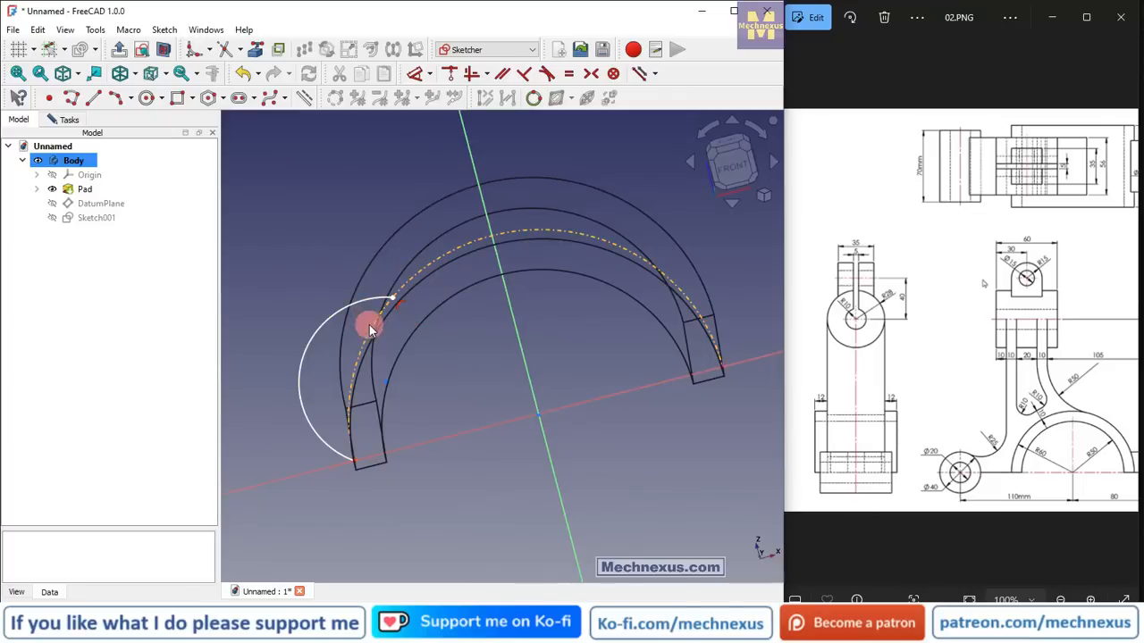
pyautogui.click(340, 315)
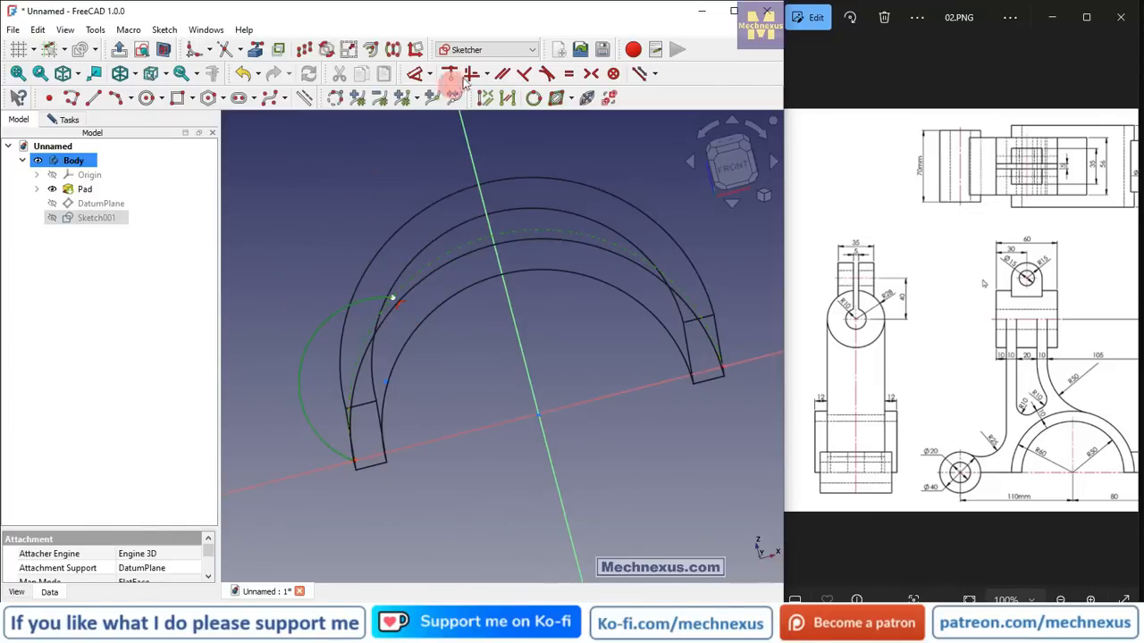
pyautogui.click(569, 75)
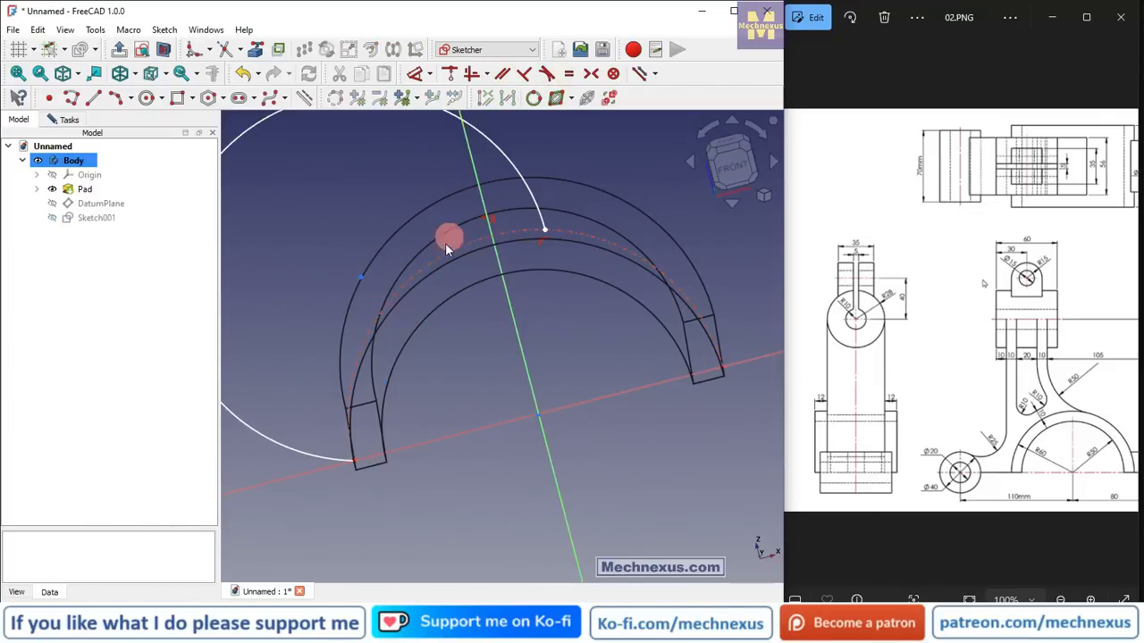
# - Make the centre of the new arc coincident with the sketch origin
pyautogui.scroll(-1, 445, 245)
pyautogui.click(378, 271)
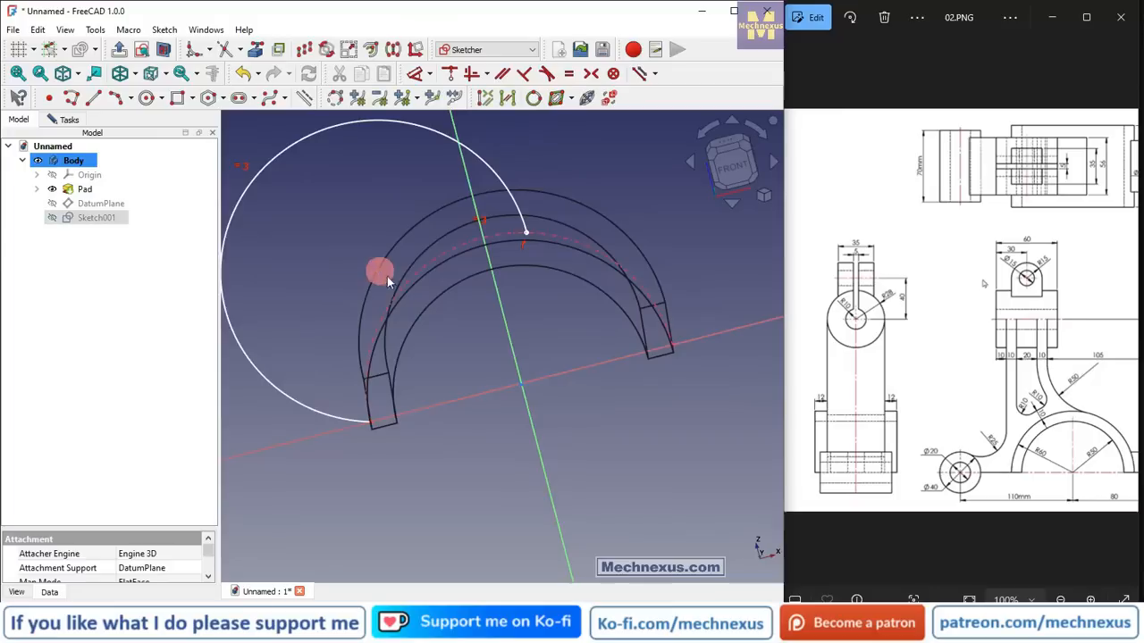
pyautogui.click(527, 385)
pyautogui.click(367, 327)
pyautogui.click(451, 74)
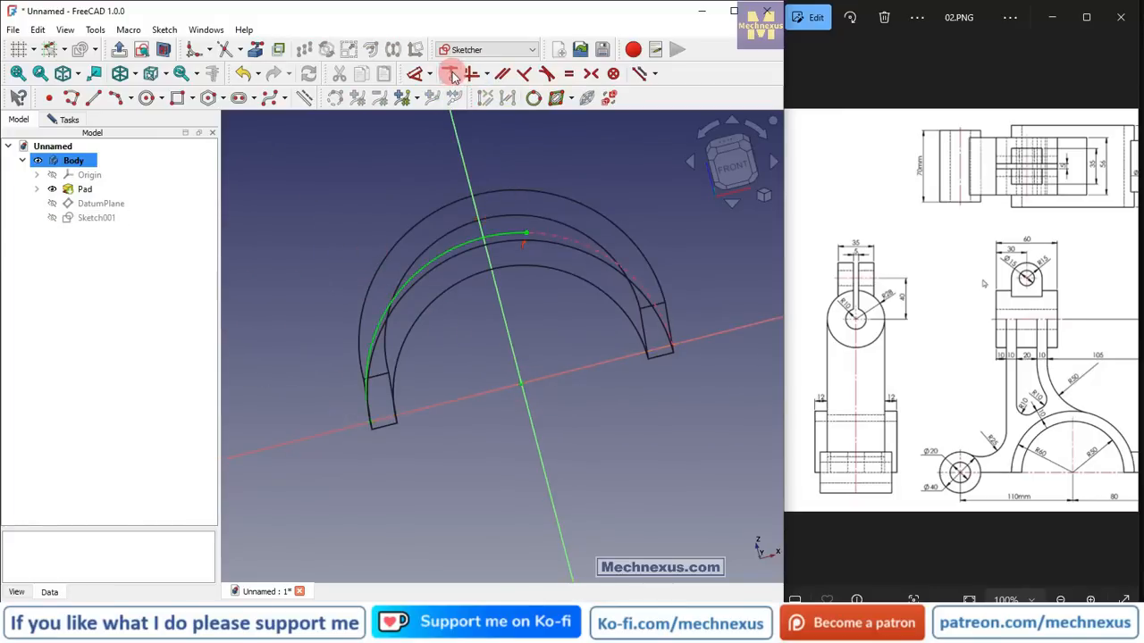
# - Draw a line about 40 mm long outward along the horizontal axis from the half-ring's left outer corner
pyautogui.click(731, 164)
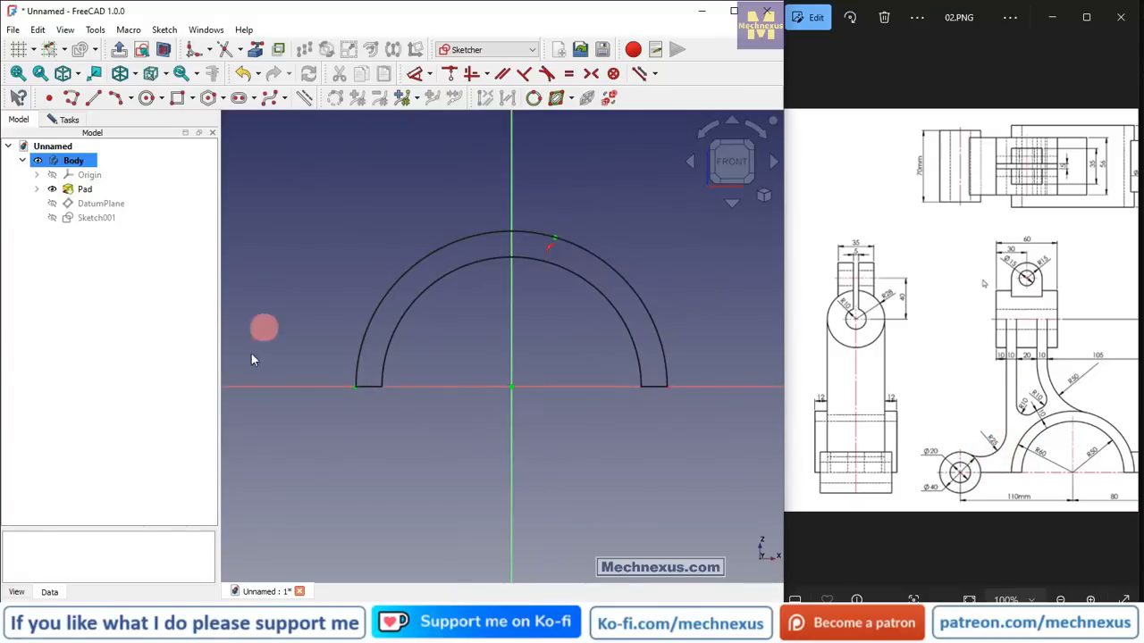
pyautogui.click(93, 98)
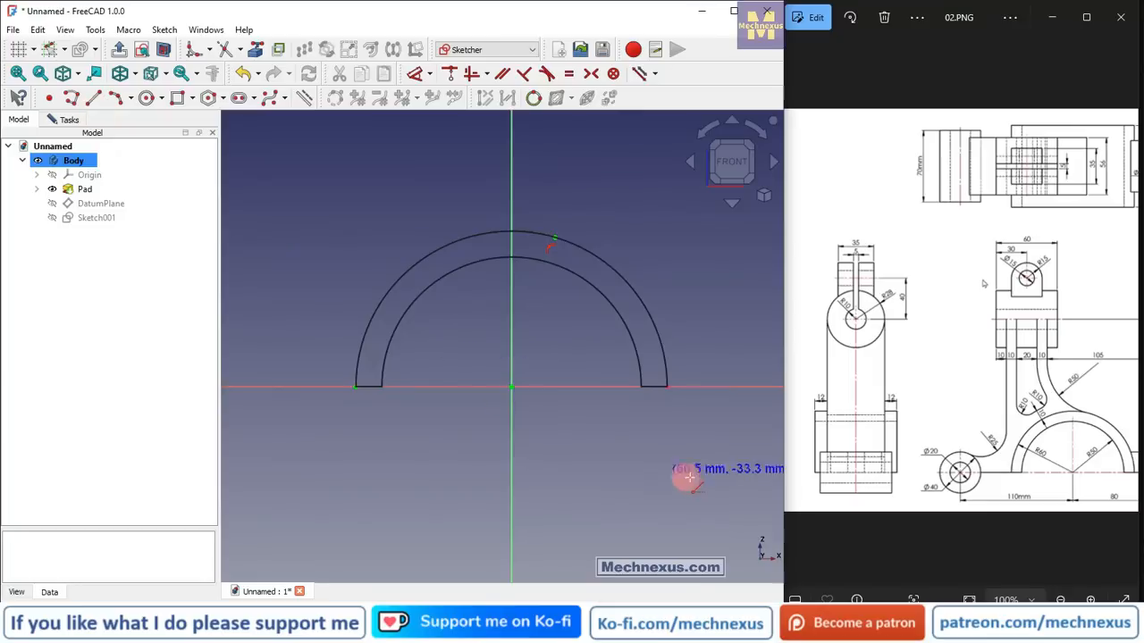
pyautogui.scroll(-1, 684, 471)
pyautogui.scroll(1, 291, 400)
pyautogui.click(443, 404)
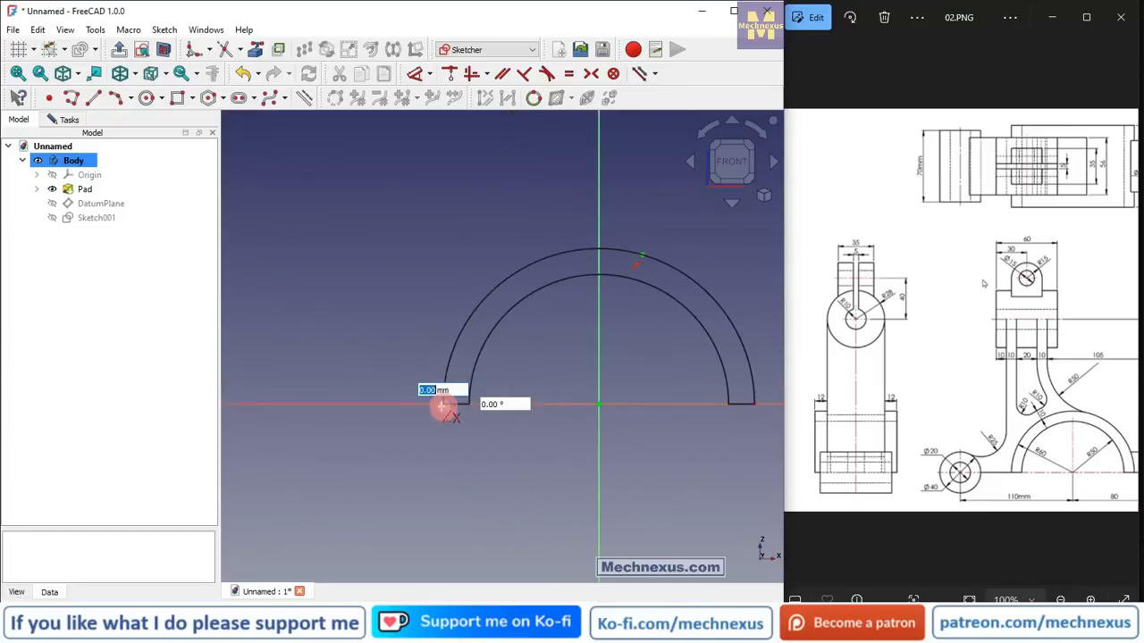
pyautogui.click(337, 404)
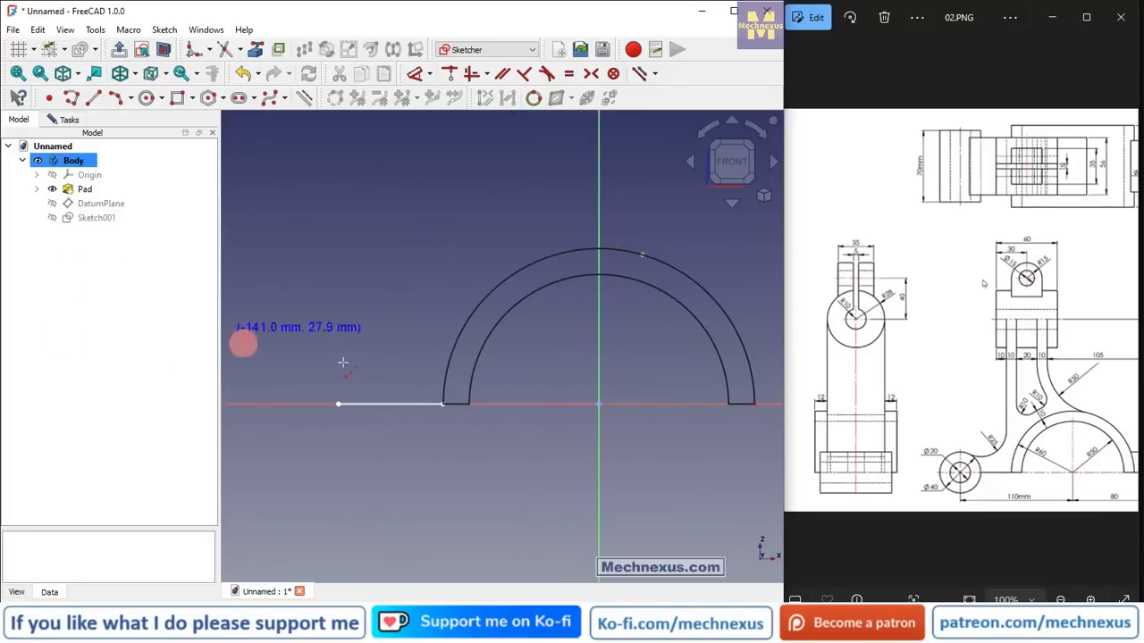
pyautogui.press('Escape')
# - Draw a three-point arc from the outer end of the horizontal line and constrain its centre onto the horizontal axis
pyautogui.click(119, 100)
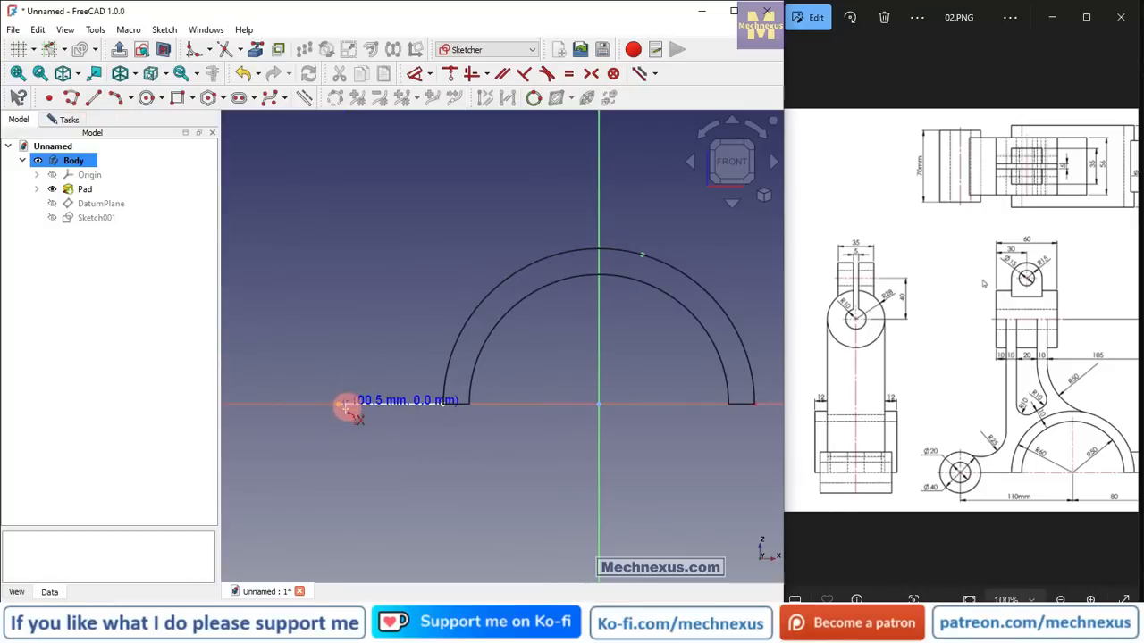
pyautogui.click(344, 403)
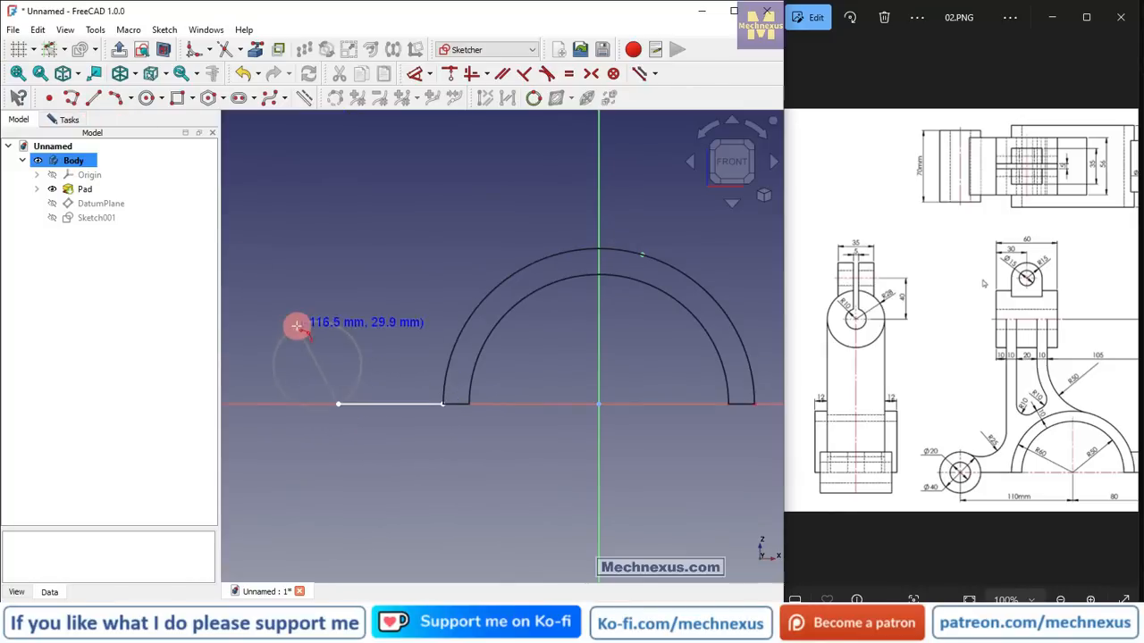
pyautogui.click(344, 359)
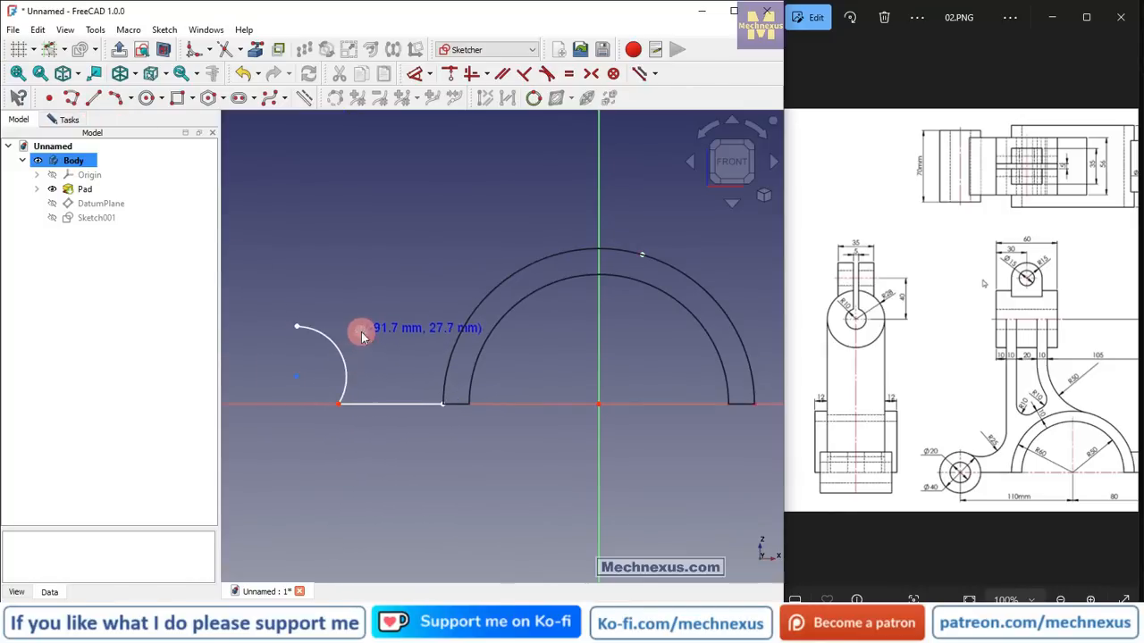
pyautogui.click(296, 377)
pyautogui.click(296, 399)
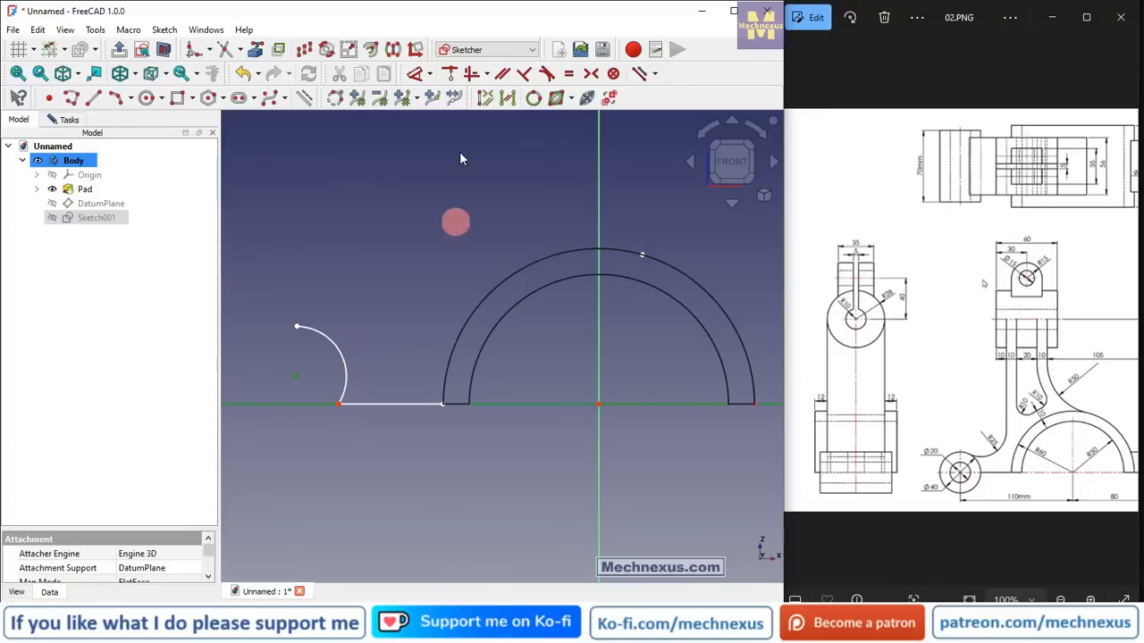
pyautogui.click(451, 74)
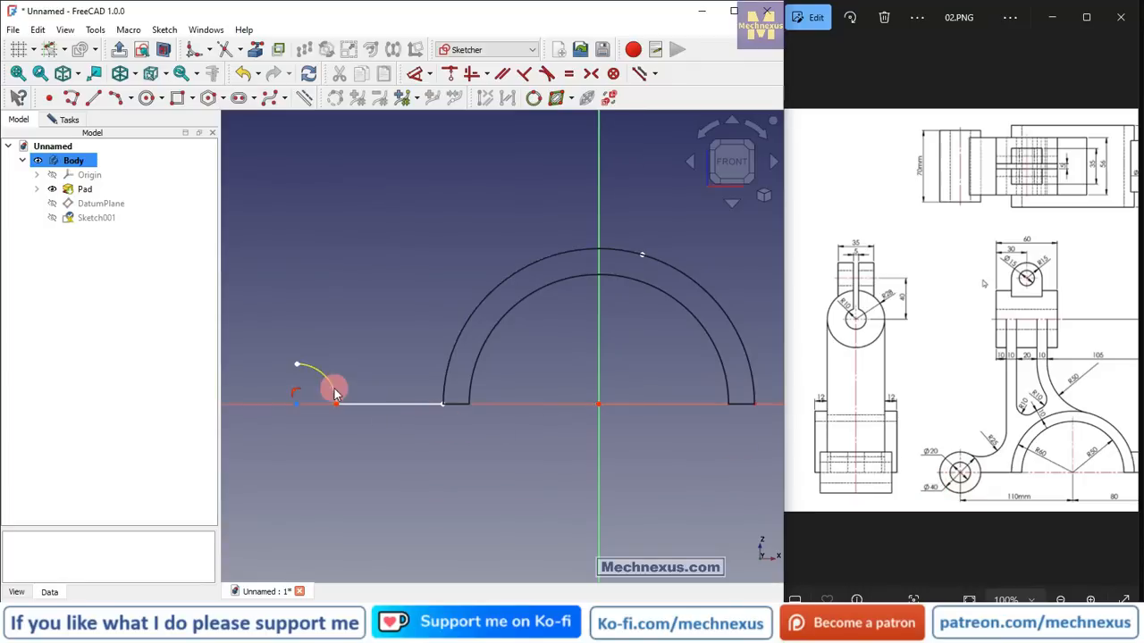
# - Constrain the radius of the small arc at the line's end to 20 mm
pyautogui.click(430, 74)
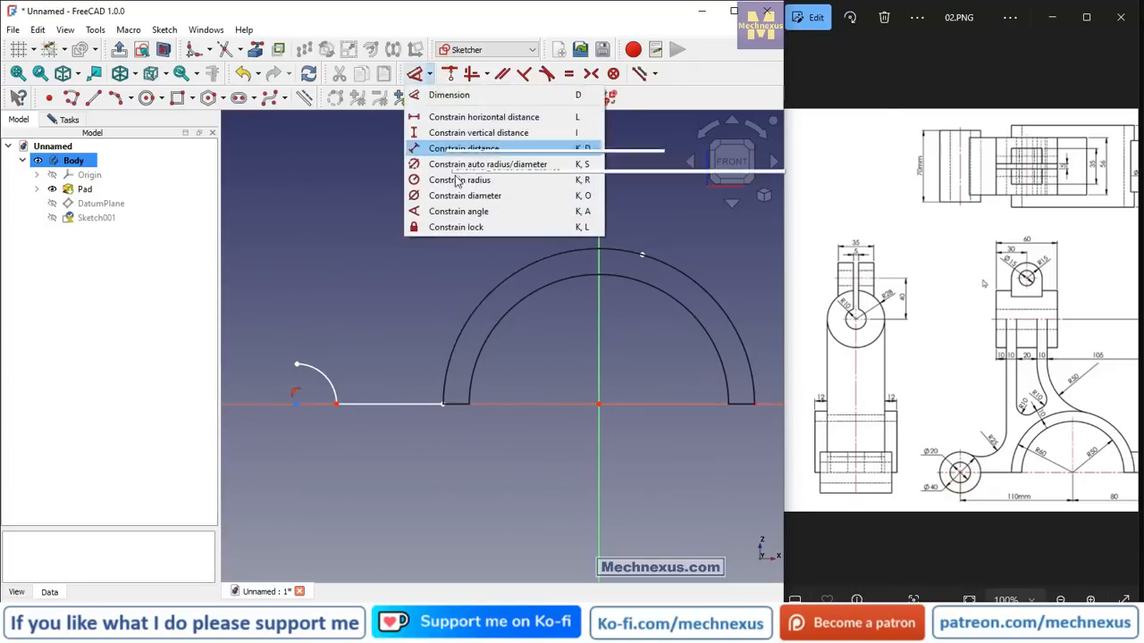
pyautogui.click(456, 179)
pyautogui.click(320, 368)
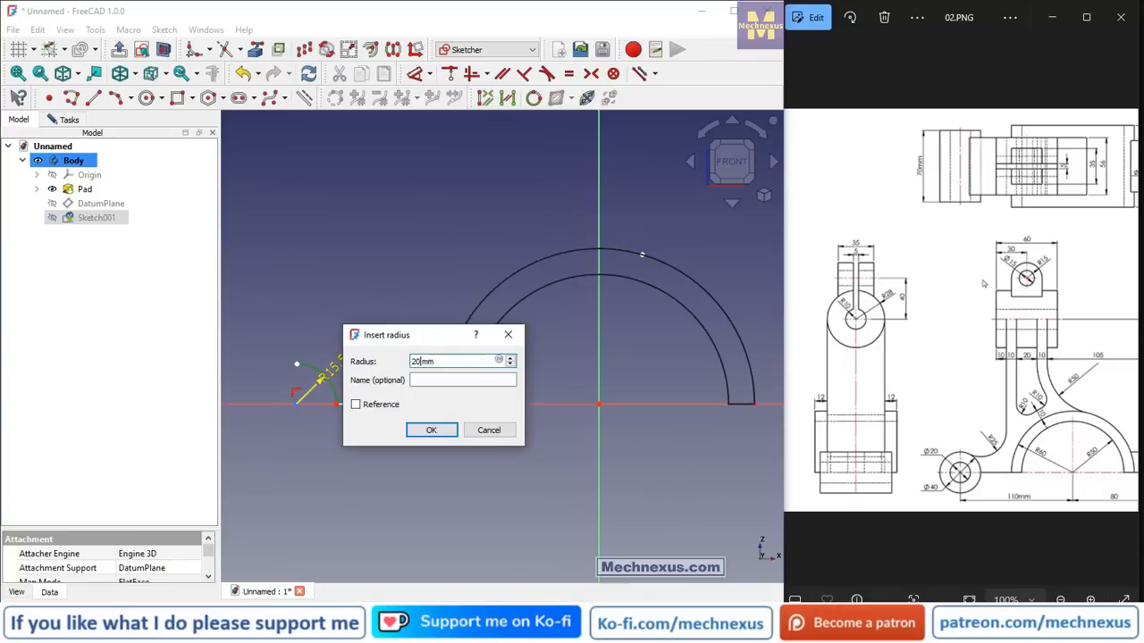
pyautogui.press('Return')
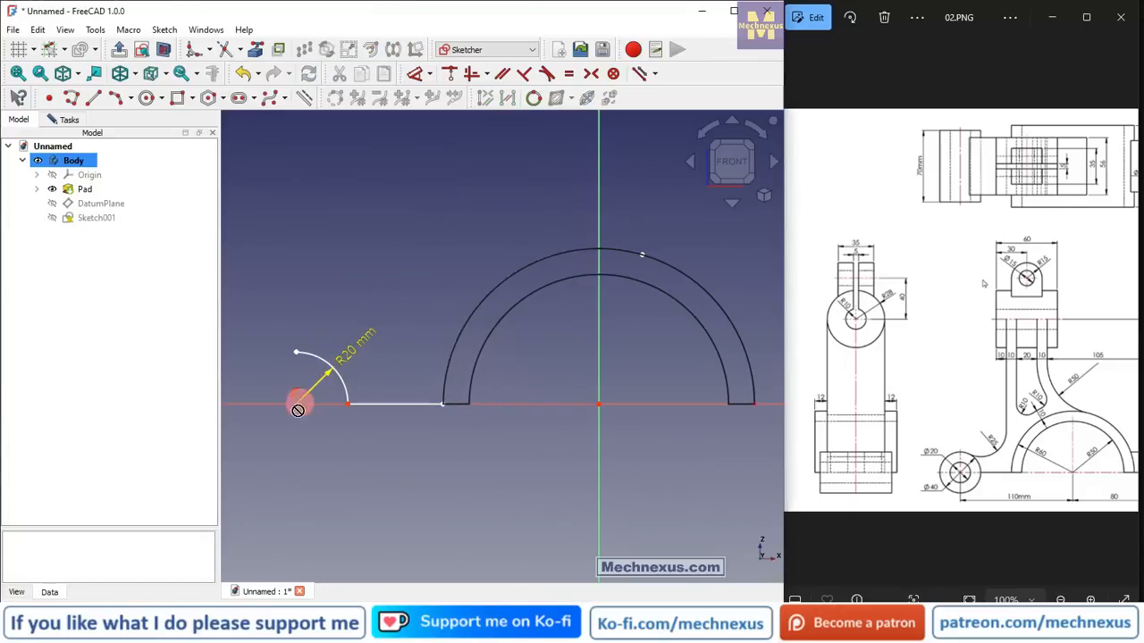
# - Constrain the horizontal distance from the R20 arc's centre to the origin to 110 mm and move both dimension labels clear of the geometry
pyautogui.moveTo(989, 447); pyautogui.dragTo(950, 441)
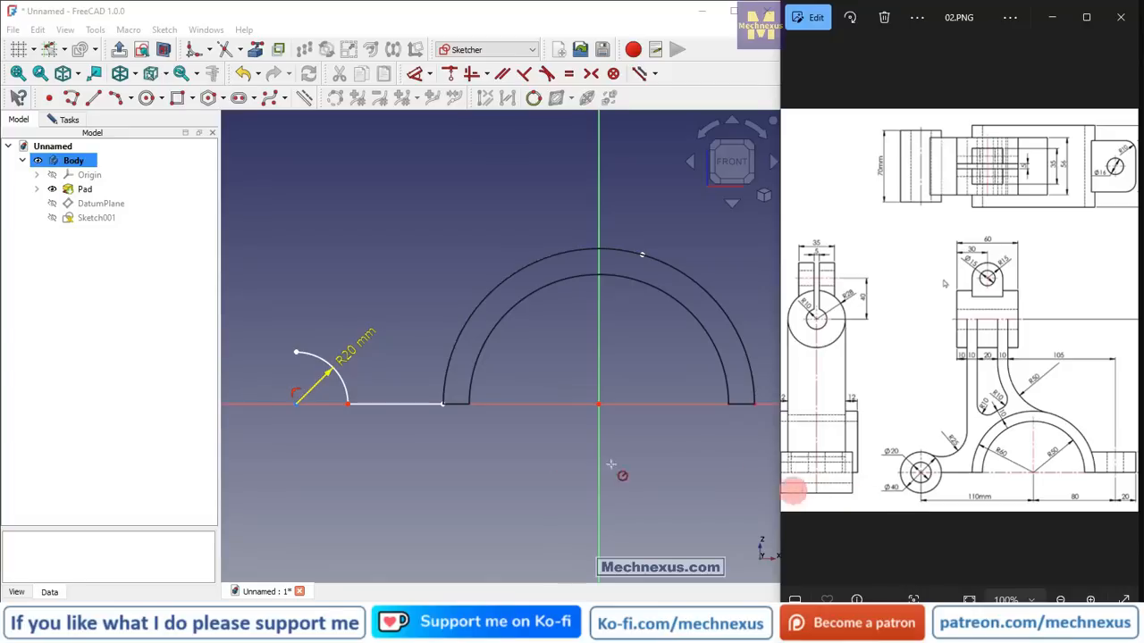
pyautogui.click(432, 77)
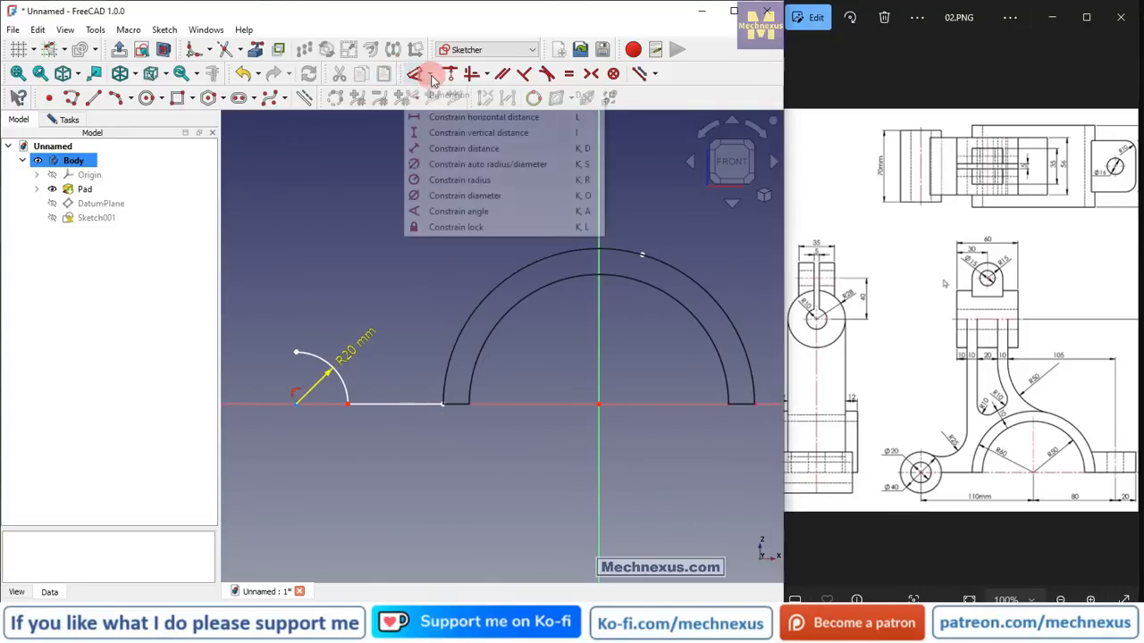
pyautogui.click(438, 117)
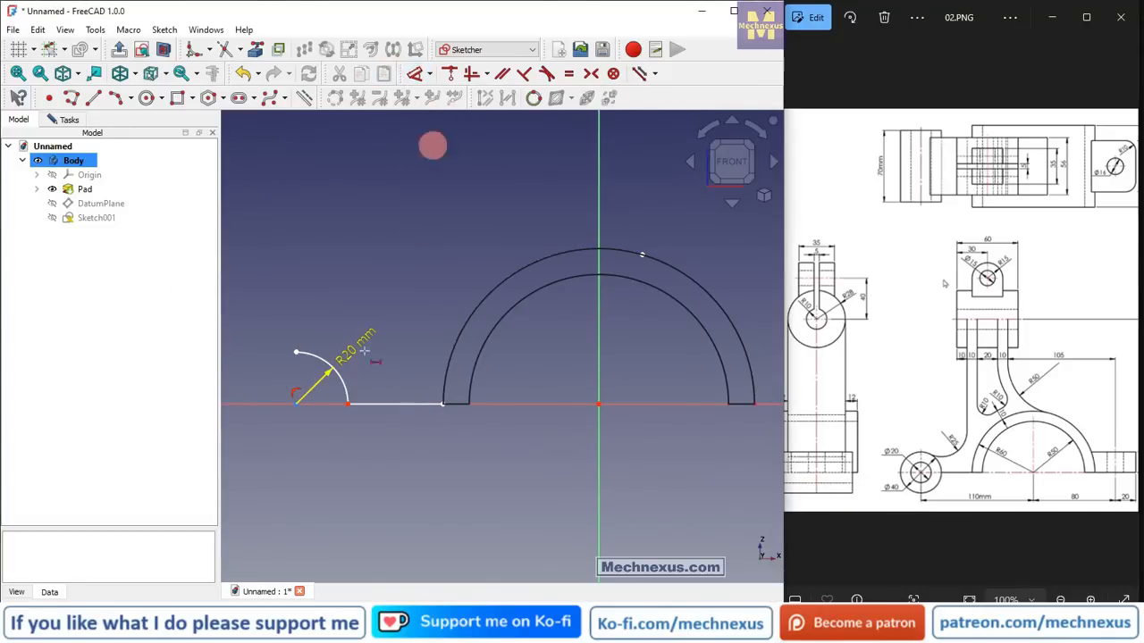
pyautogui.click(298, 404)
pyautogui.click(597, 404)
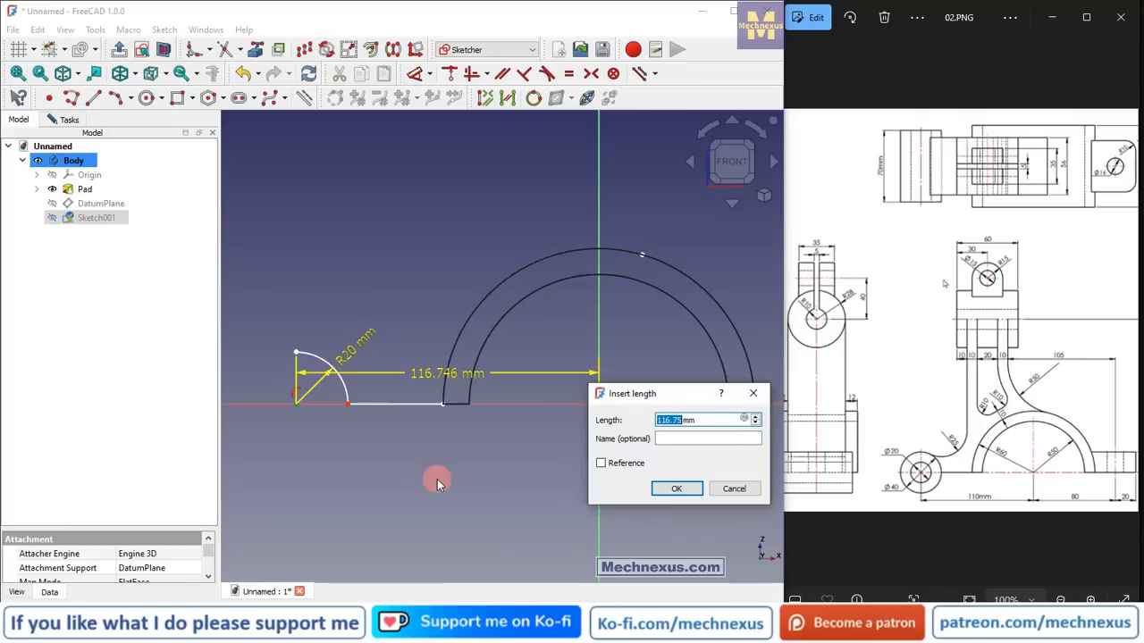
pyautogui.press('Return')
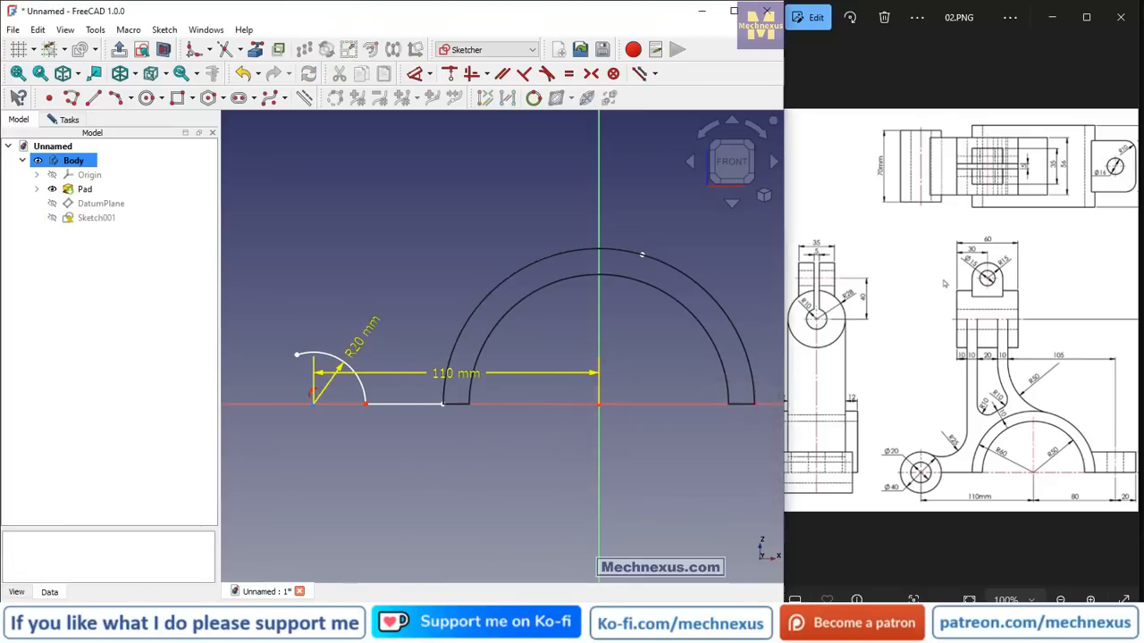
pyautogui.moveTo(454, 379); pyautogui.dragTo(450, 491)
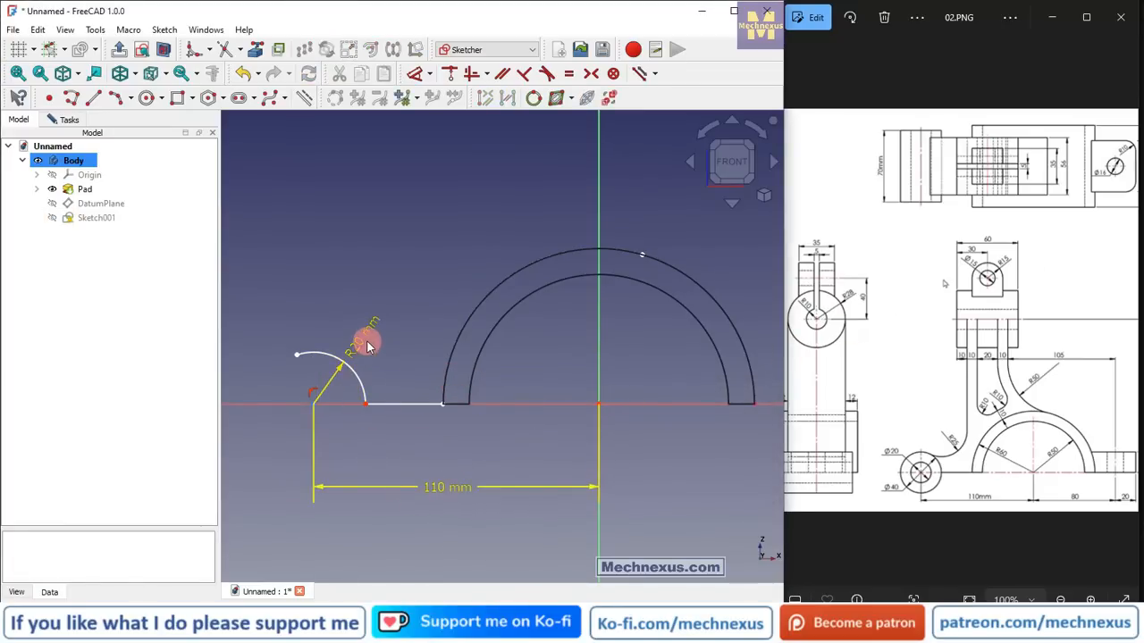
pyautogui.moveTo(365, 340); pyautogui.dragTo(403, 351)
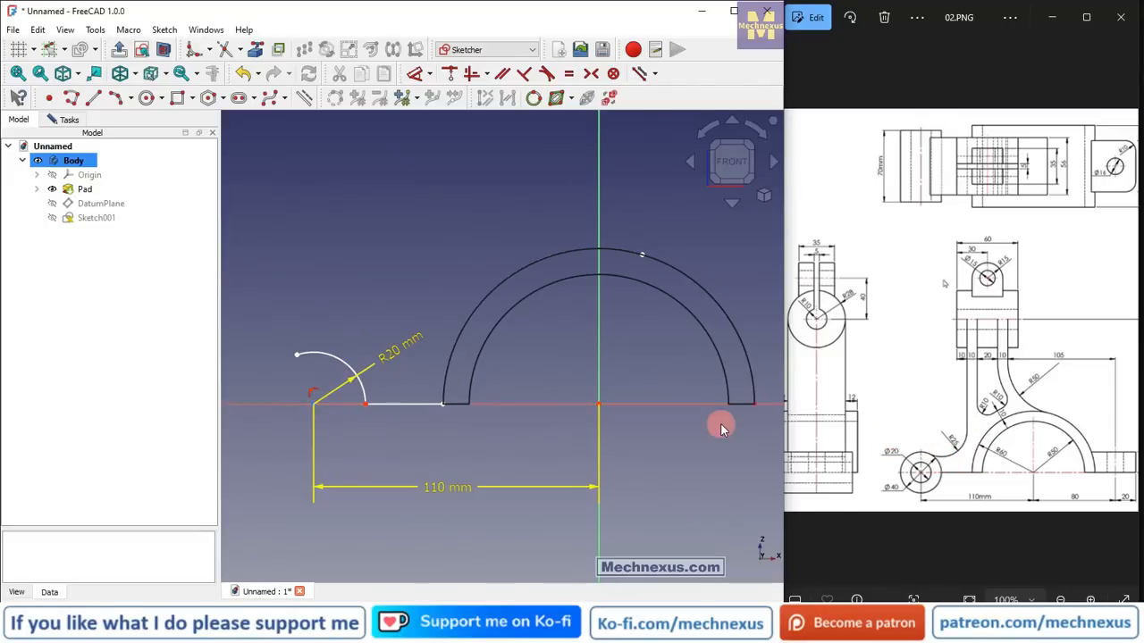
# - Draw a concave three-point arc from the open end of the R20 arc, rising towards the half-ring
pyautogui.scroll(-3, 509, 326)
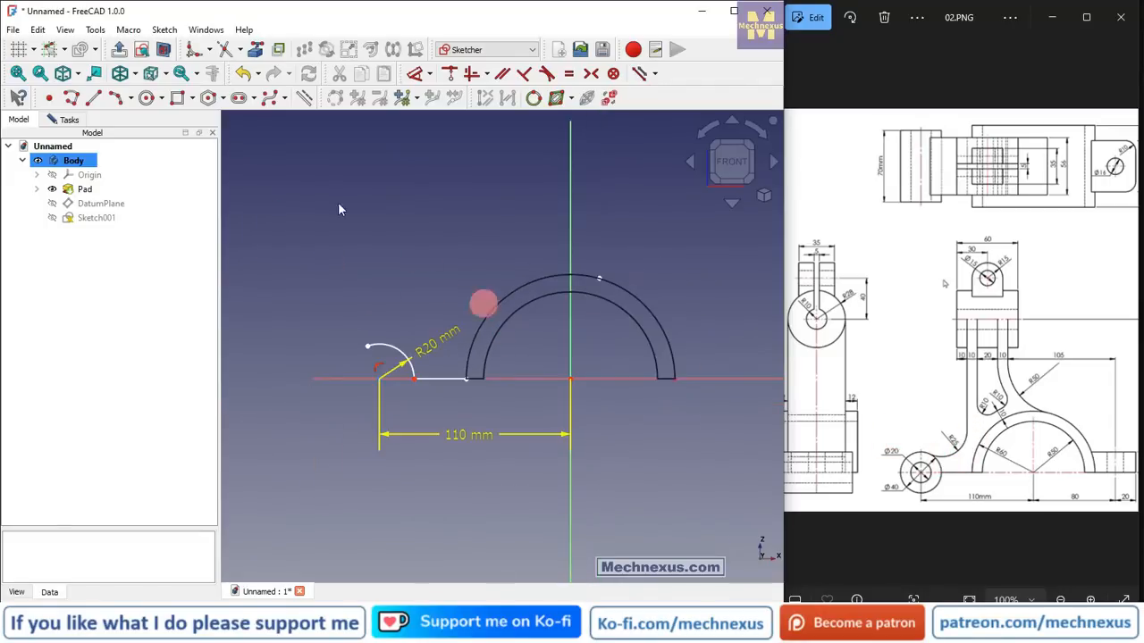
pyautogui.click(130, 97)
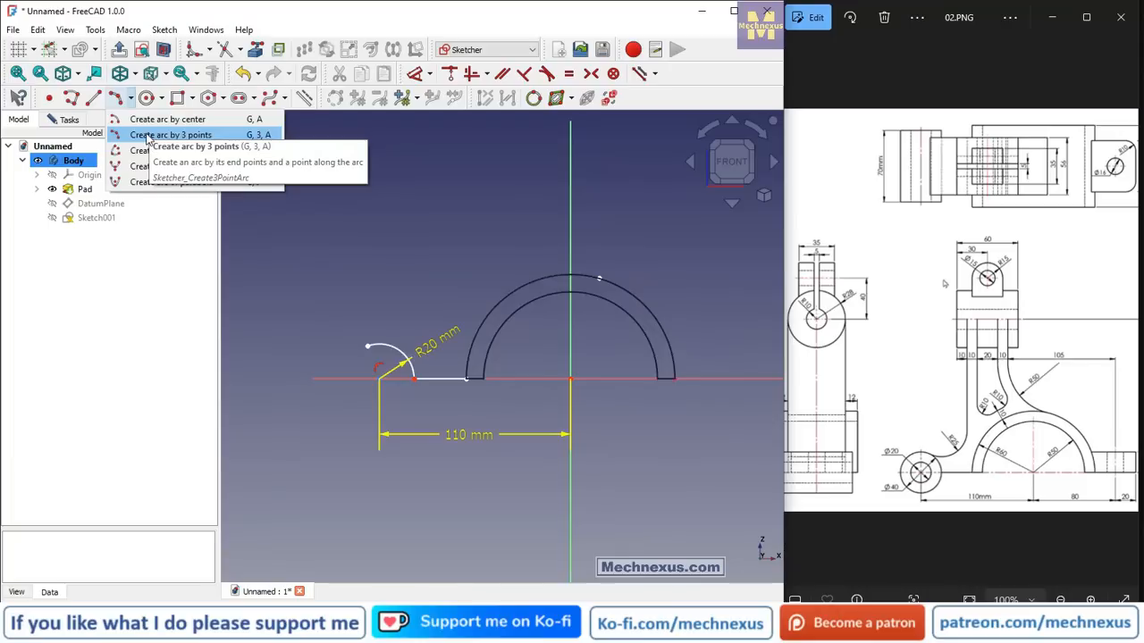
pyautogui.click(146, 137)
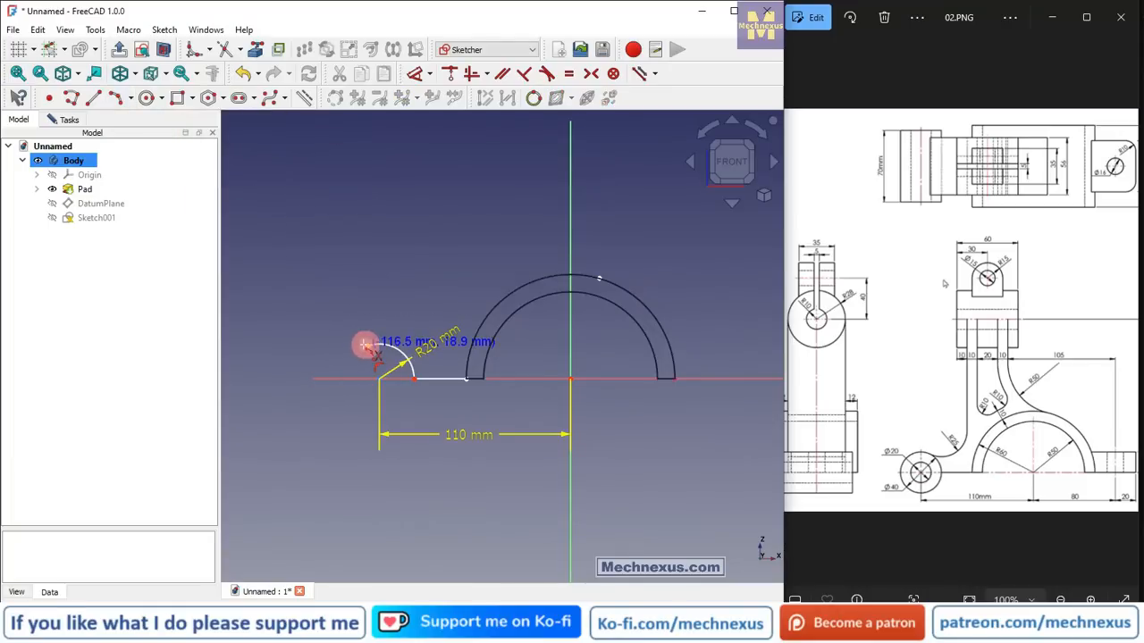
pyautogui.click(367, 345)
pyautogui.click(444, 268)
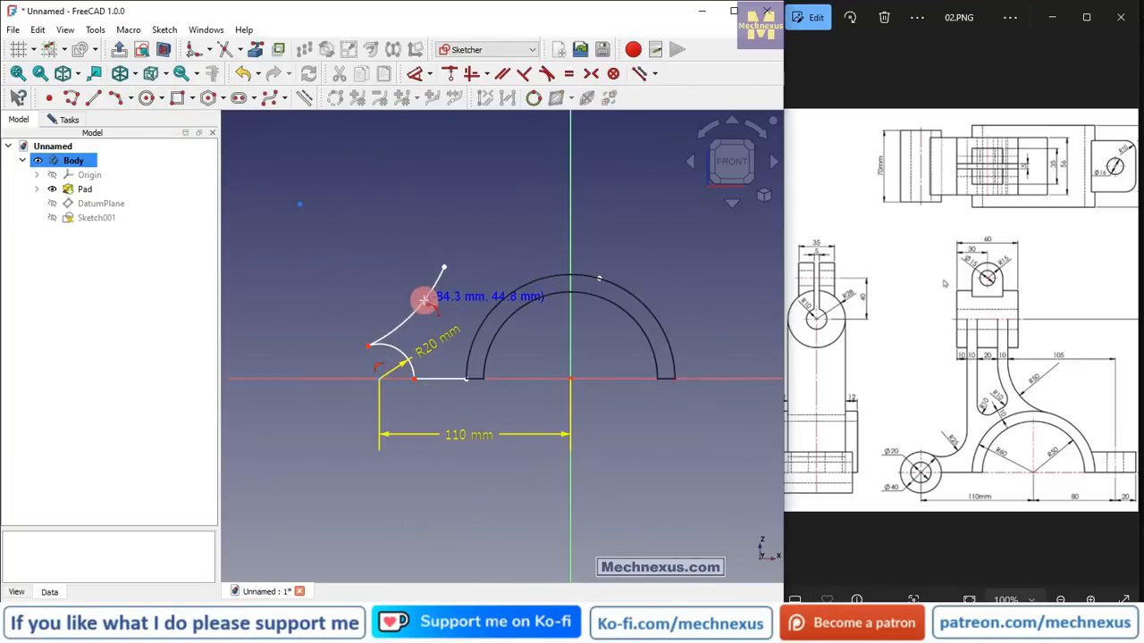
pyautogui.click(375, 329)
# - Constrain the radius of the concave arc rising from the R20 arc to 25 mm
pyautogui.scroll(3, 376, 329)
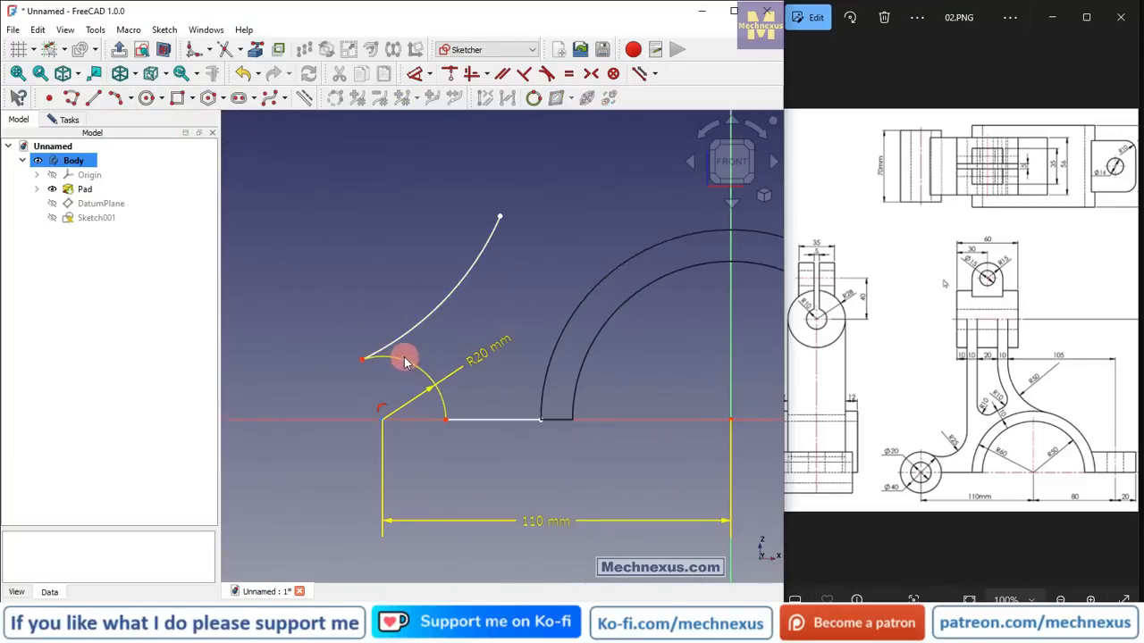
pyautogui.click(451, 302)
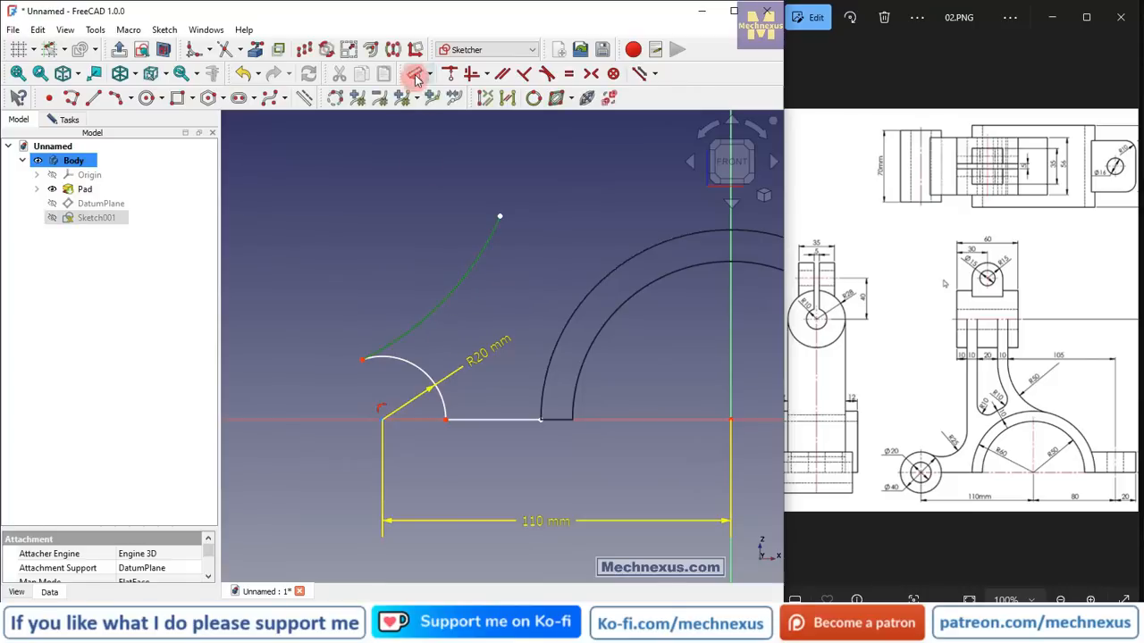
pyautogui.click(429, 75)
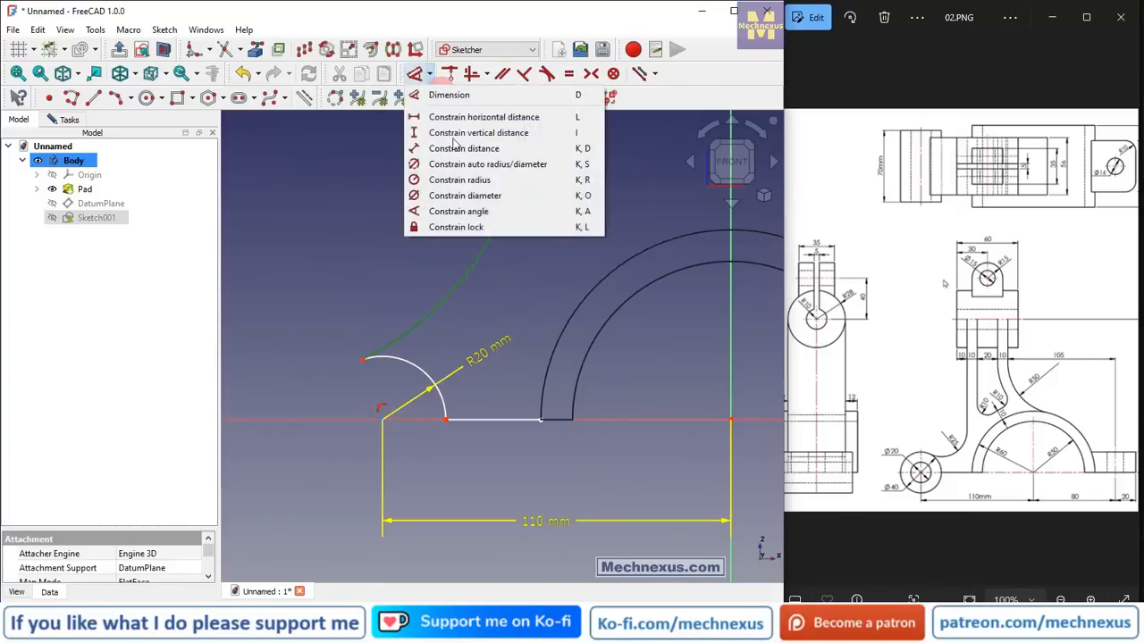
pyautogui.click(447, 179)
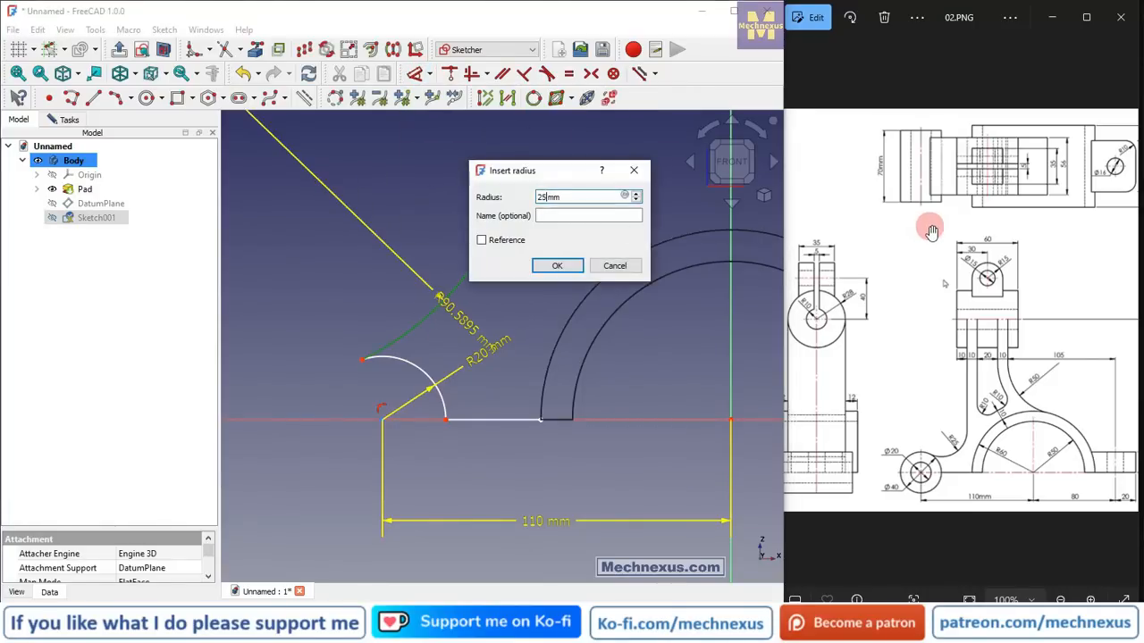
pyautogui.press('Return')
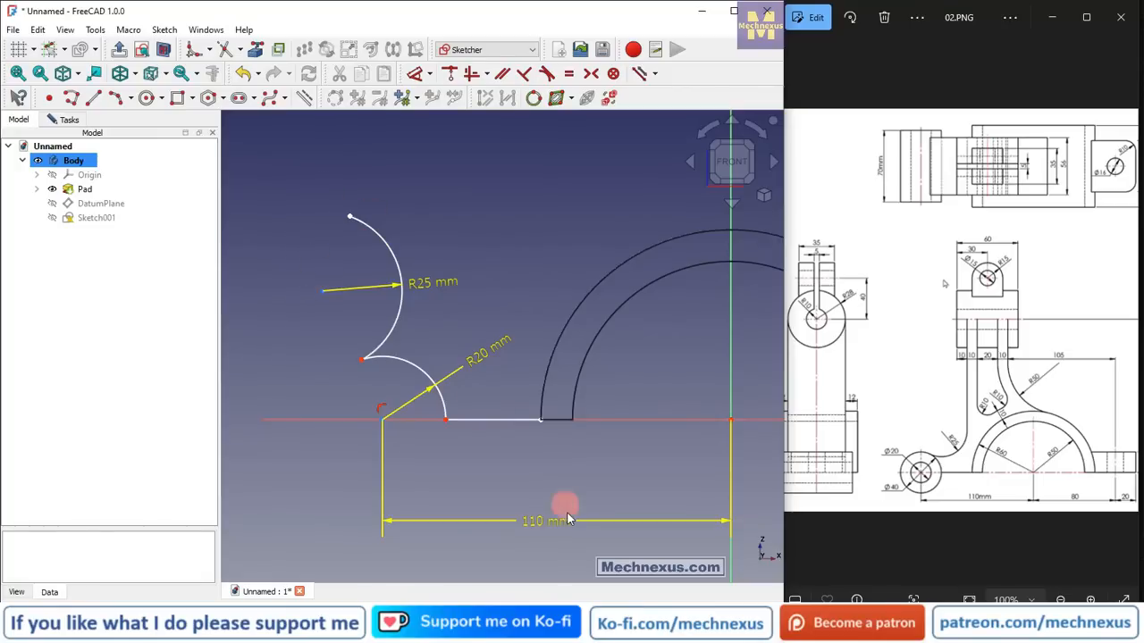
# - Reshape the R25 arc by moving its centre and free end so it sweeps outward and up beside the half-ring
pyautogui.scroll(-4, 564, 513)
pyautogui.scroll(3, 547, 384)
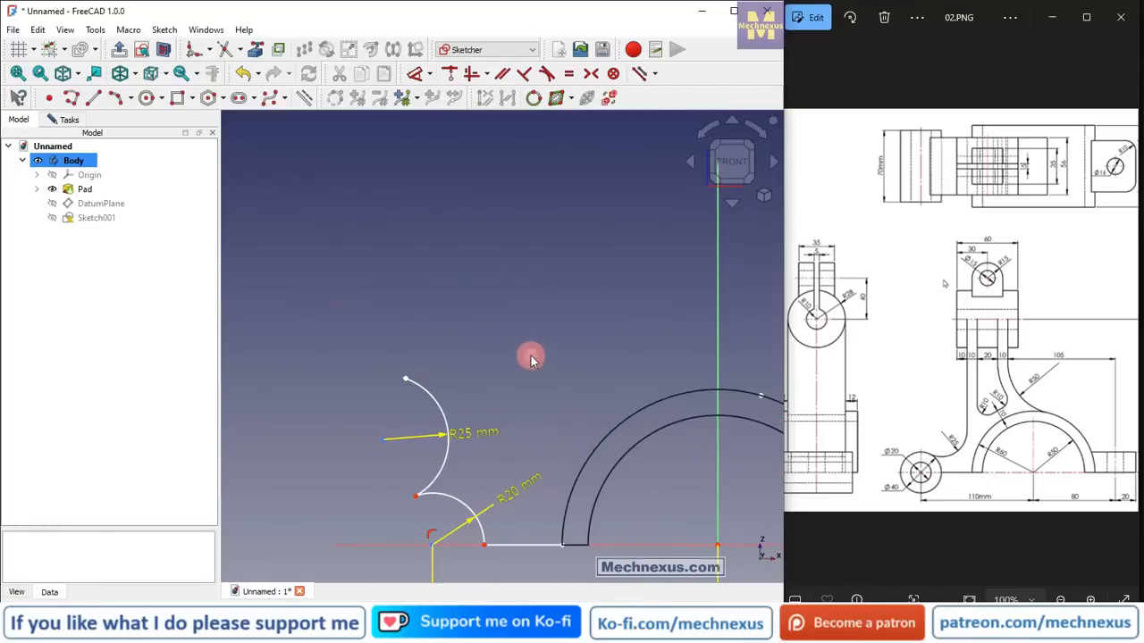
pyautogui.moveTo(394, 445)
pyautogui.mouseDown()
pyautogui.moveTo(421, 442)
pyautogui.moveTo(407, 438)
pyautogui.mouseUp()
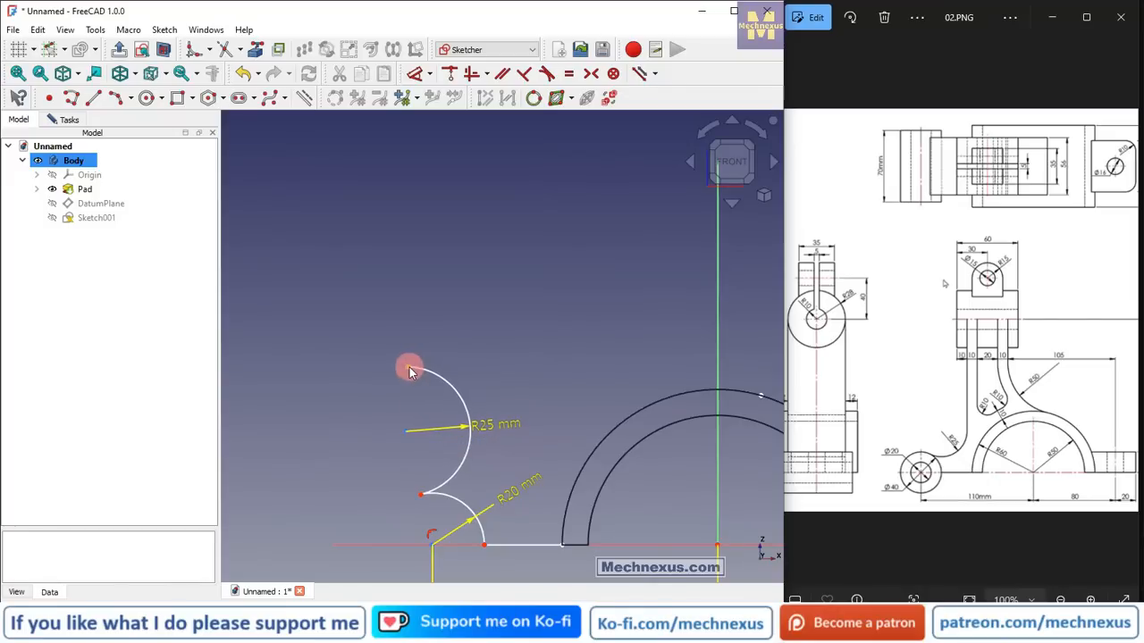
pyautogui.moveTo(409, 372); pyautogui.dragTo(518, 421)
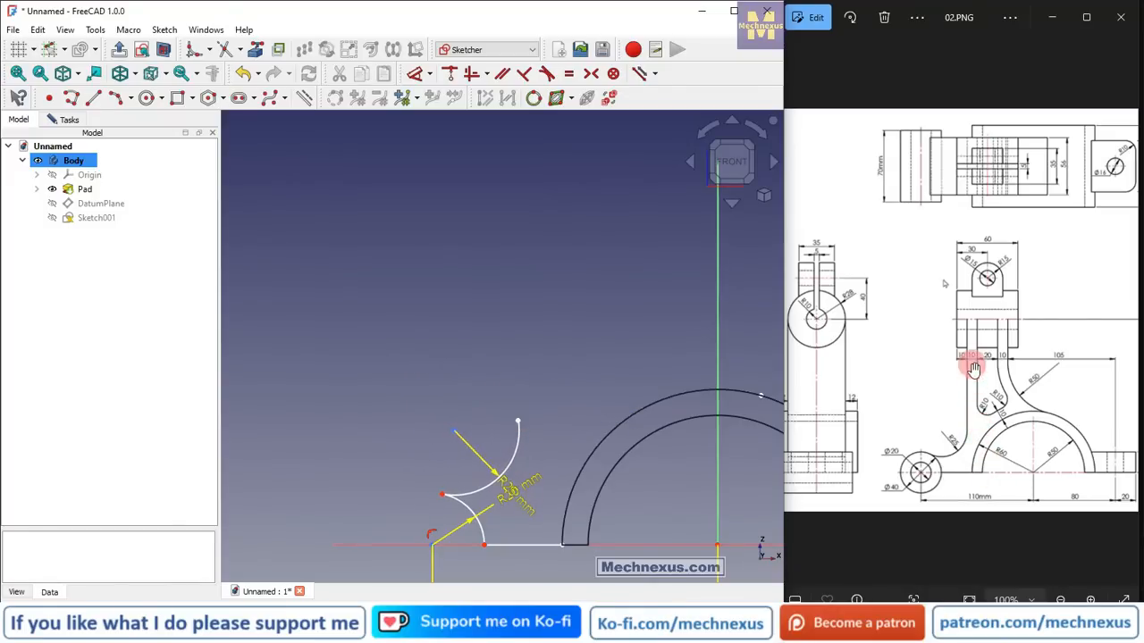
# - Draw a vertical line upward from the upper end of the R25 arc
pyautogui.click(94, 97)
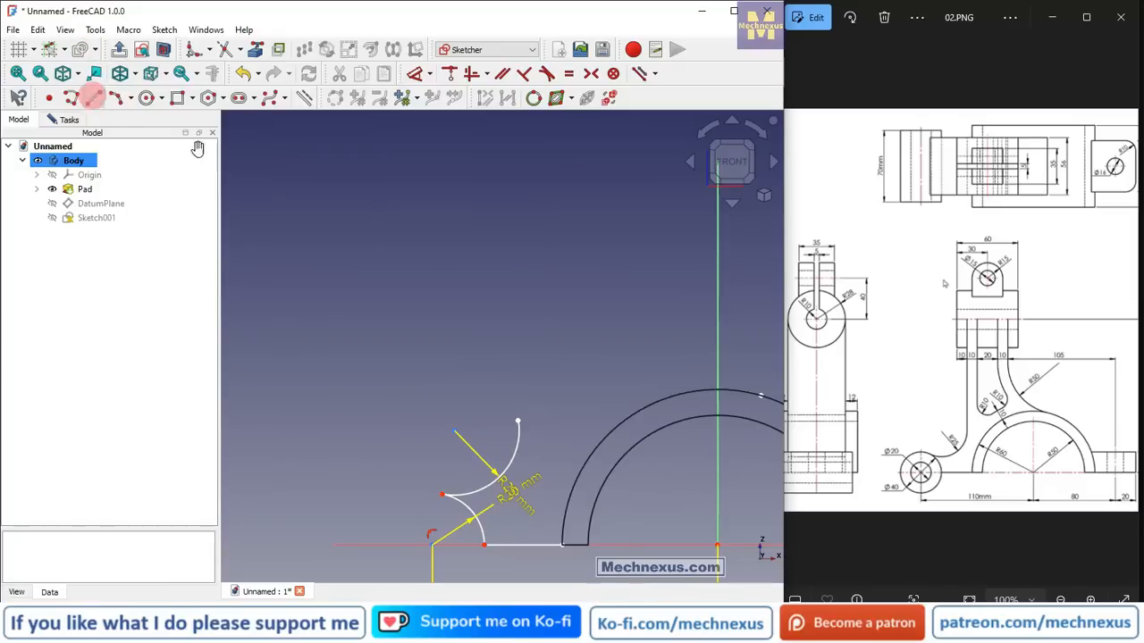
pyautogui.click(517, 418)
pyautogui.click(518, 203)
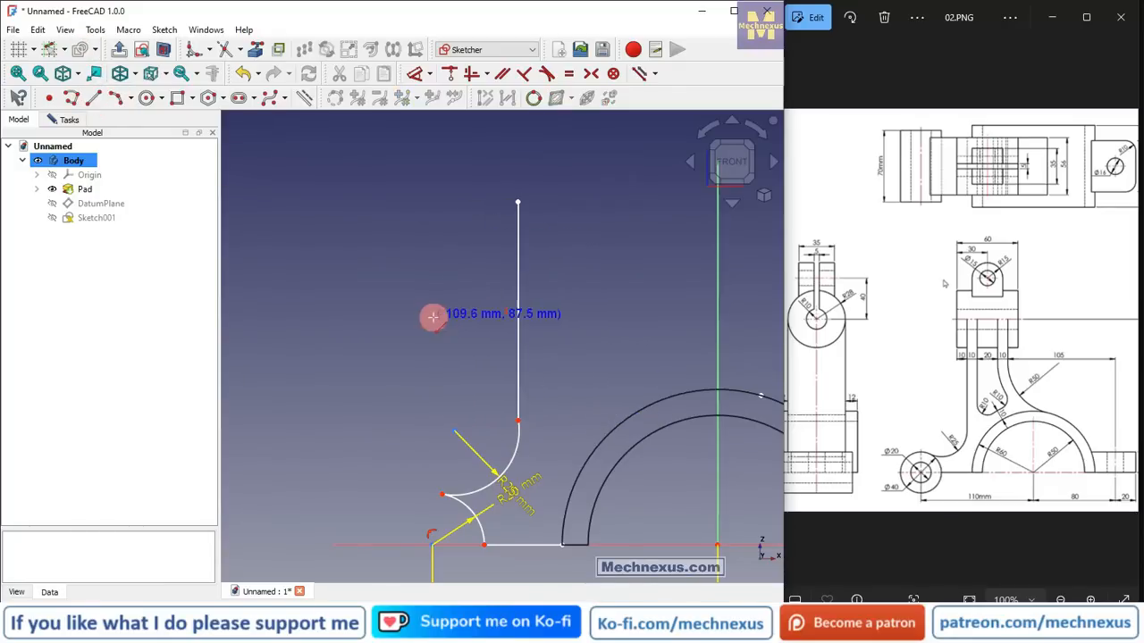
# - Make the R25 arc tangent to the vertical line above it
pyautogui.click(523, 442)
pyautogui.click(515, 387)
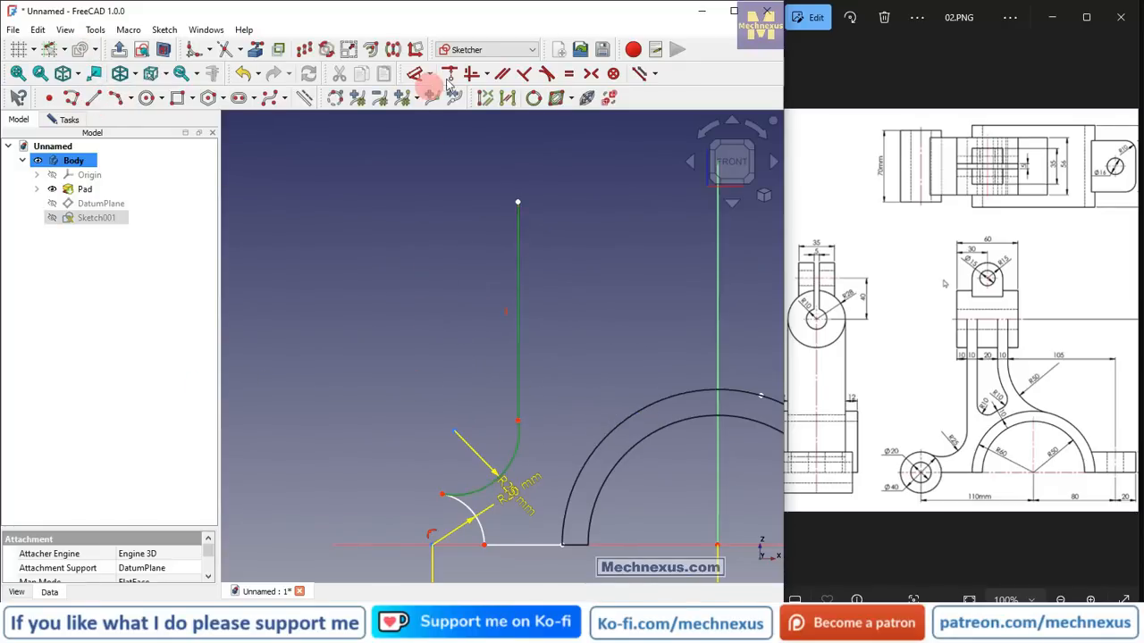
pyautogui.click(549, 76)
pyautogui.click(605, 253)
# - Move the R25 and R20 dimension labels apart so they no longer overlap
pyautogui.scroll(3, 448, 468)
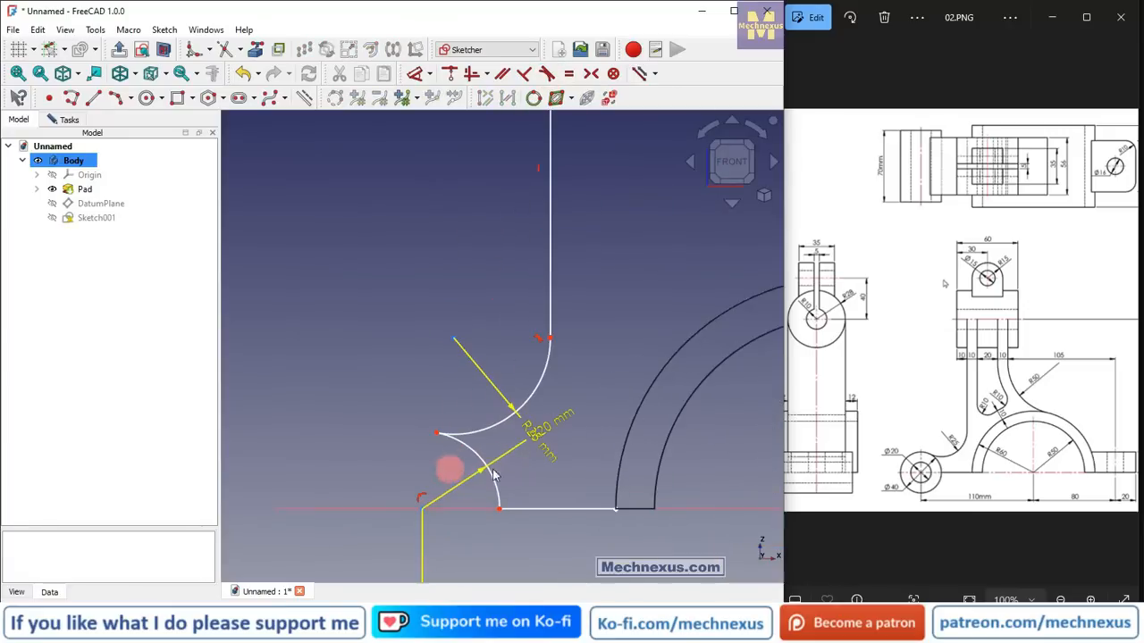
pyautogui.moveTo(557, 427); pyautogui.dragTo(582, 409)
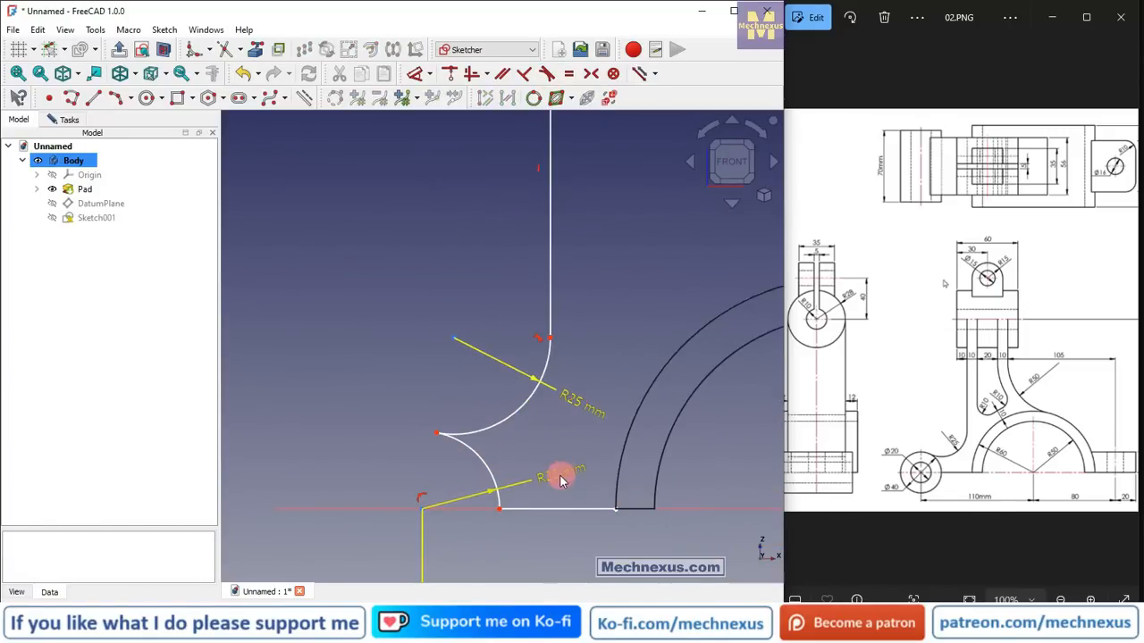
pyautogui.moveTo(561, 481); pyautogui.dragTo(548, 452)
# - Draw a horizontal line about 51 mm long from the top of the vertical line towards the vertical axis
pyautogui.scroll(-1, 438, 354)
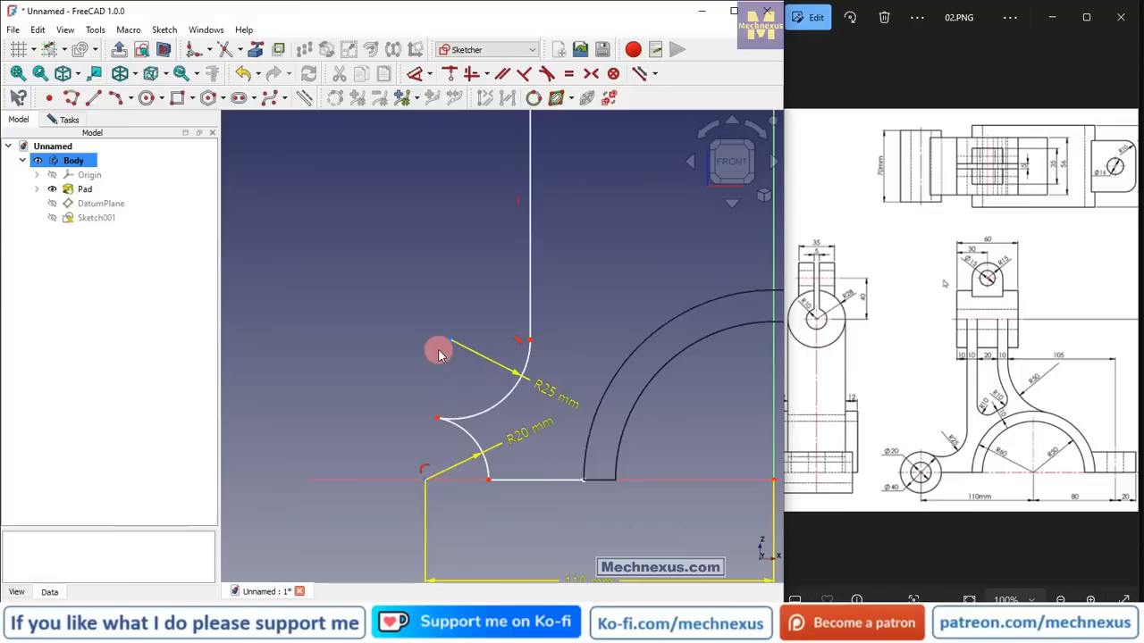
pyautogui.scroll(-4, 386, 398)
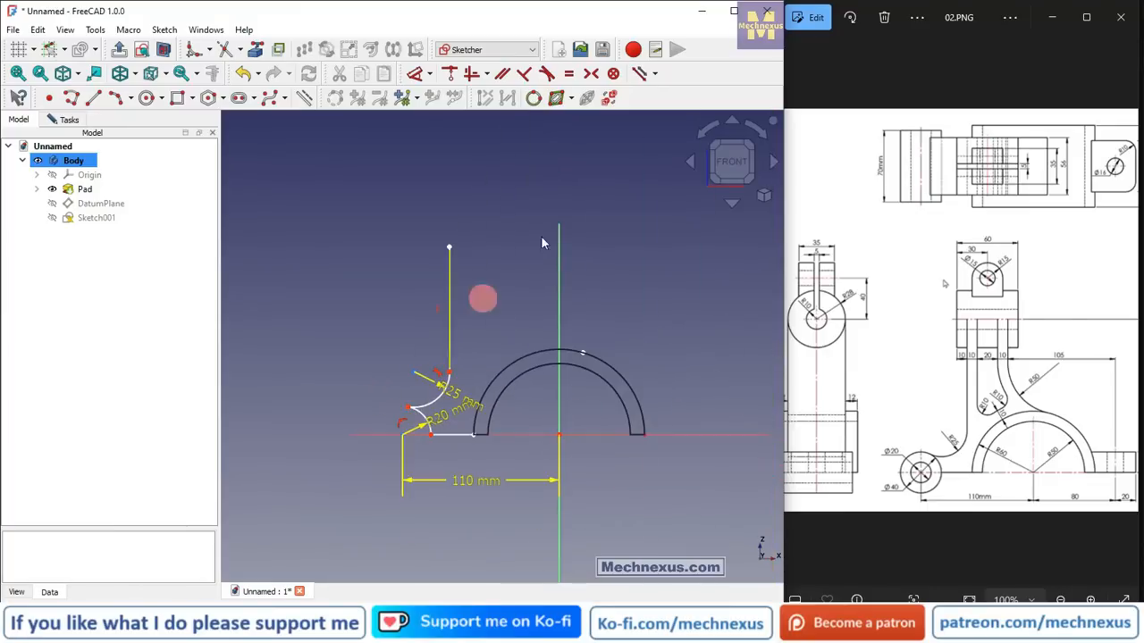
pyautogui.scroll(2, 579, 190)
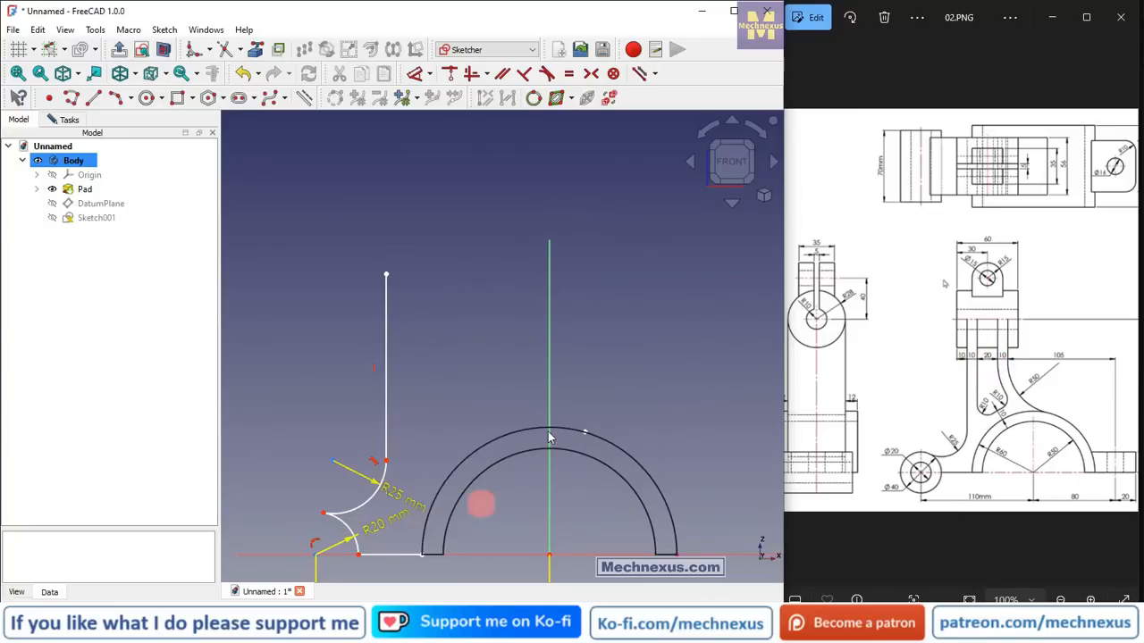
pyautogui.click(93, 97)
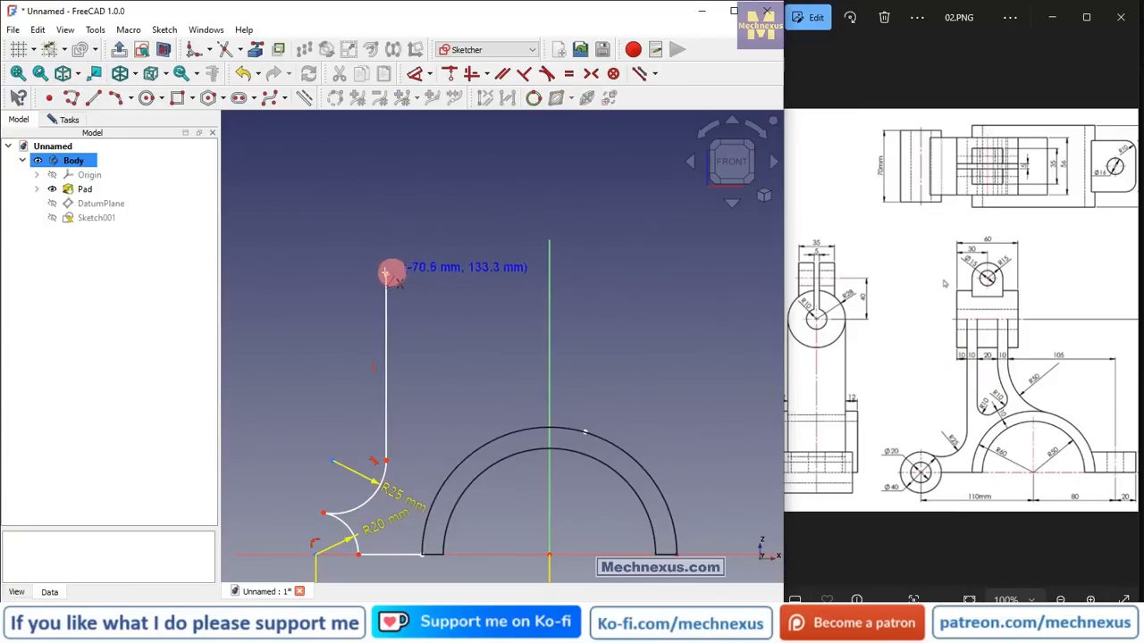
pyautogui.click(385, 274)
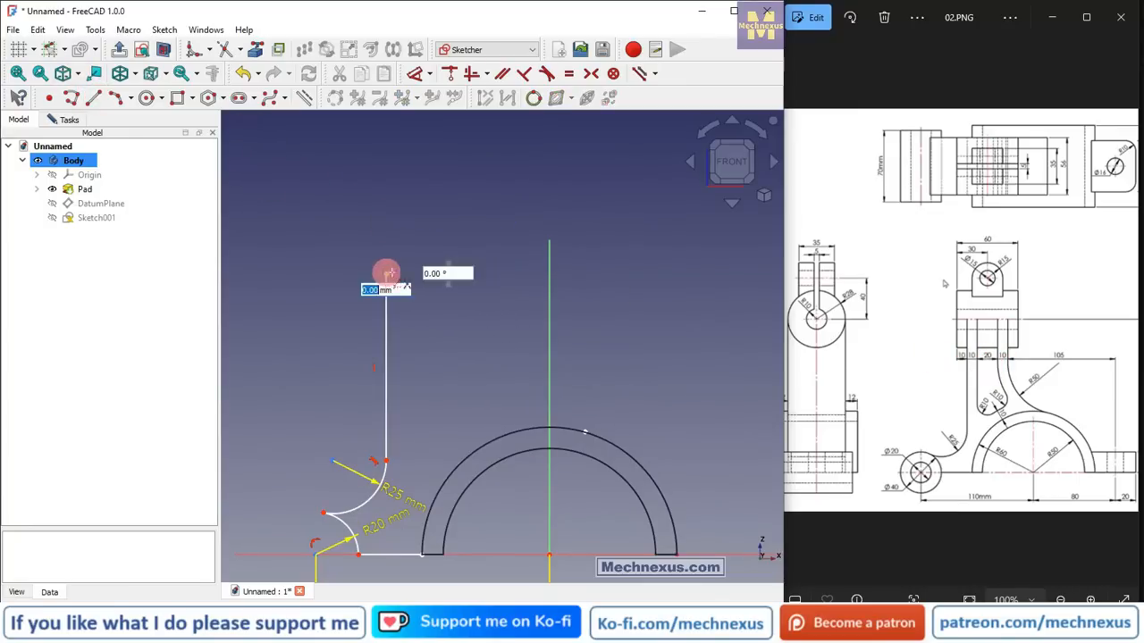
pyautogui.click(492, 270)
pyautogui.rightClick(460, 235)
# - Constrain the length of the top horizontal line to 40 mm
pyautogui.click(414, 74)
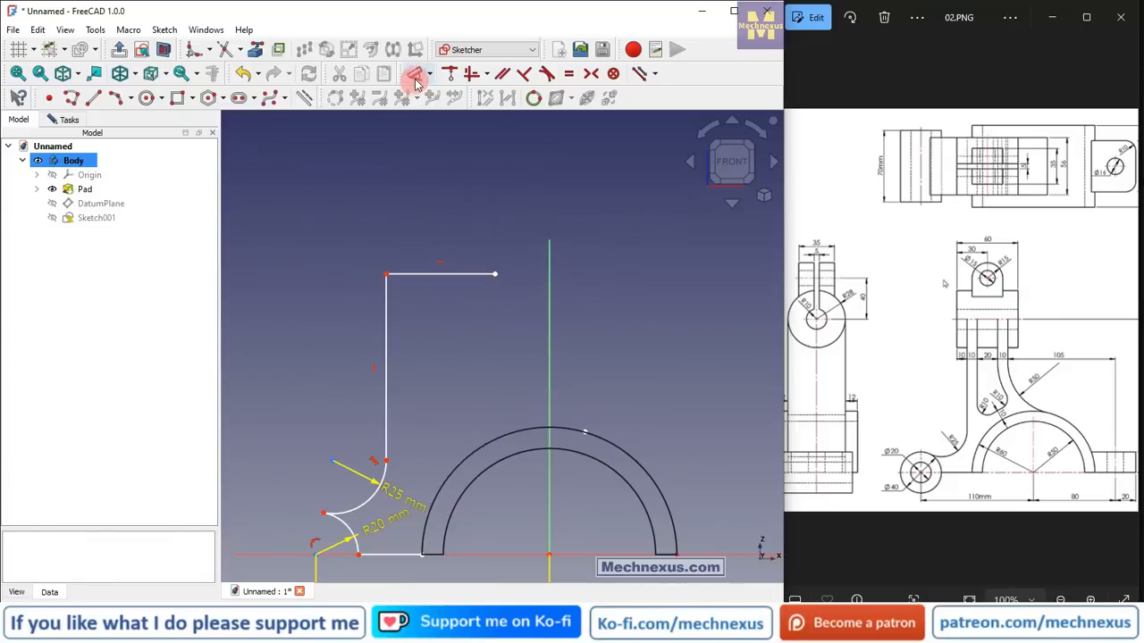
pyautogui.click(418, 272)
pyautogui.click(422, 202)
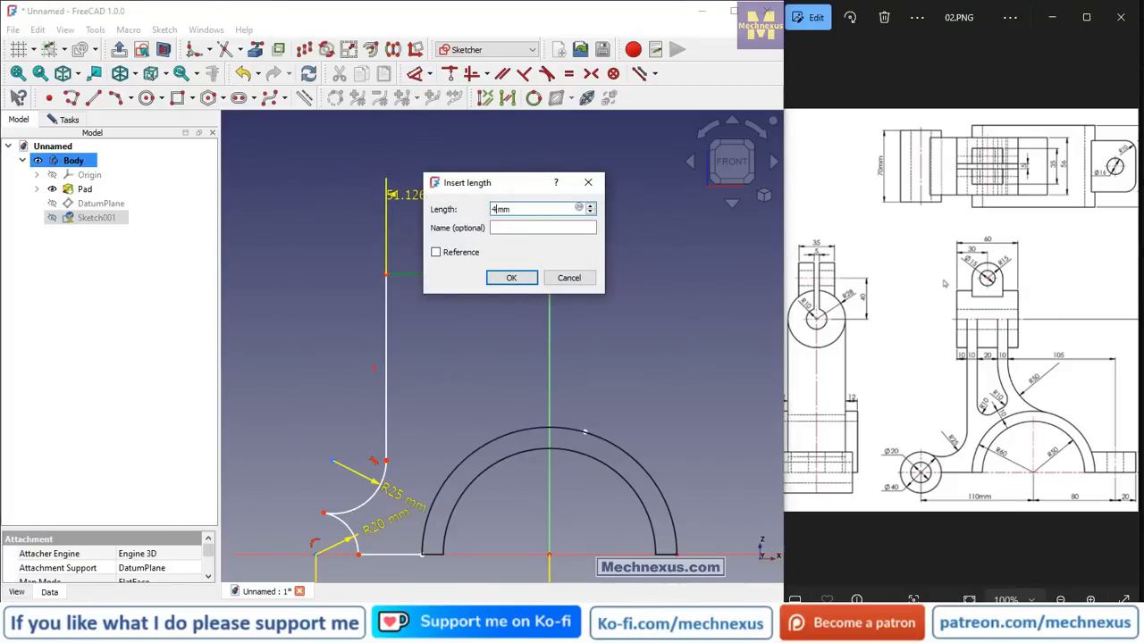
pyautogui.click(524, 276)
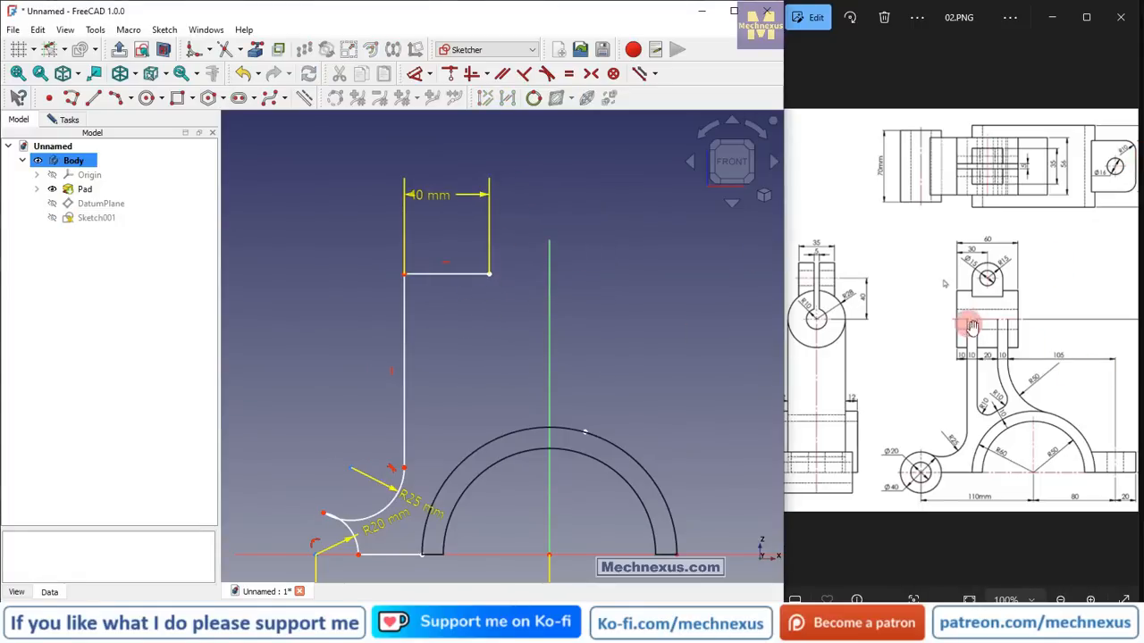
# - Draw a vertical line down from the free end of the 40 mm line and shorten it by raising its lower end
pyautogui.click(88, 104)
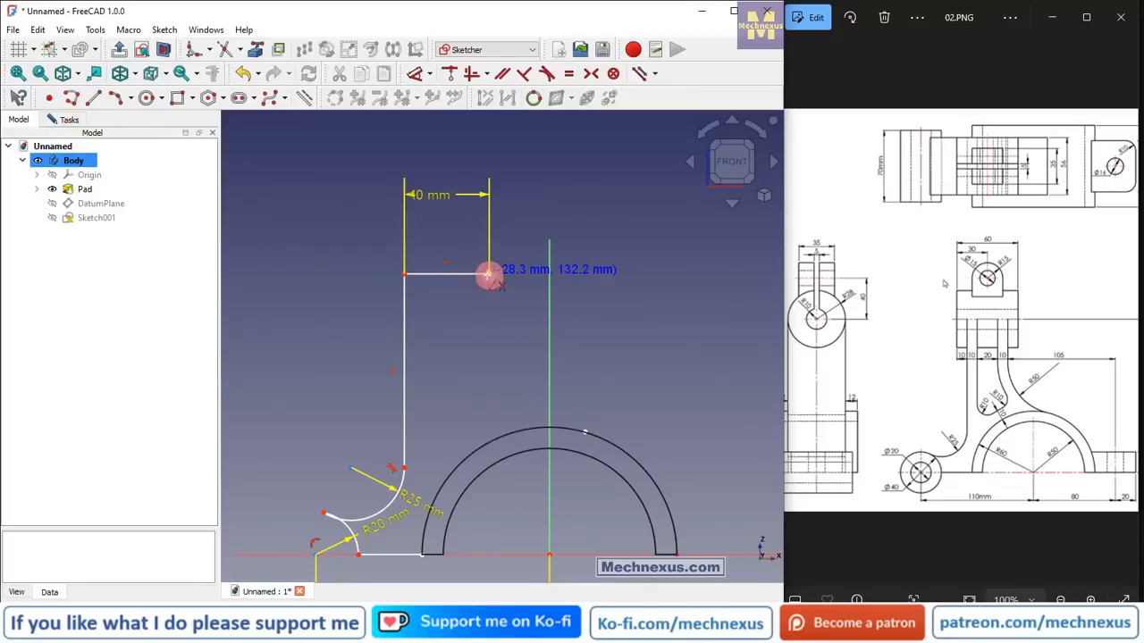
pyautogui.click(488, 274)
pyautogui.click(489, 390)
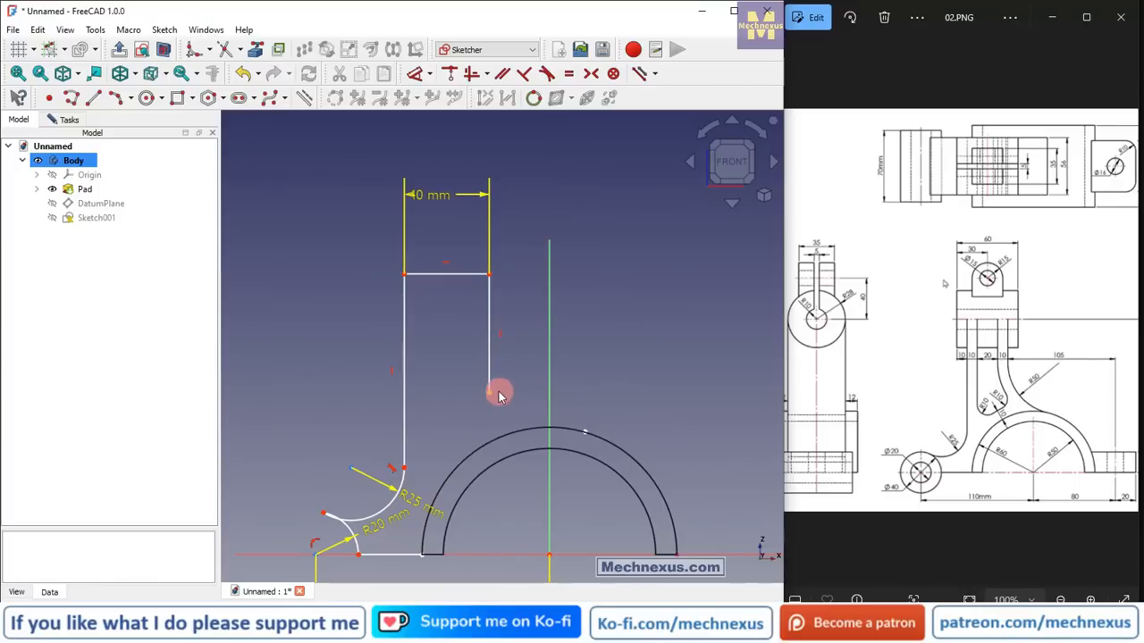
pyautogui.moveTo(491, 399); pyautogui.dragTo(485, 358)
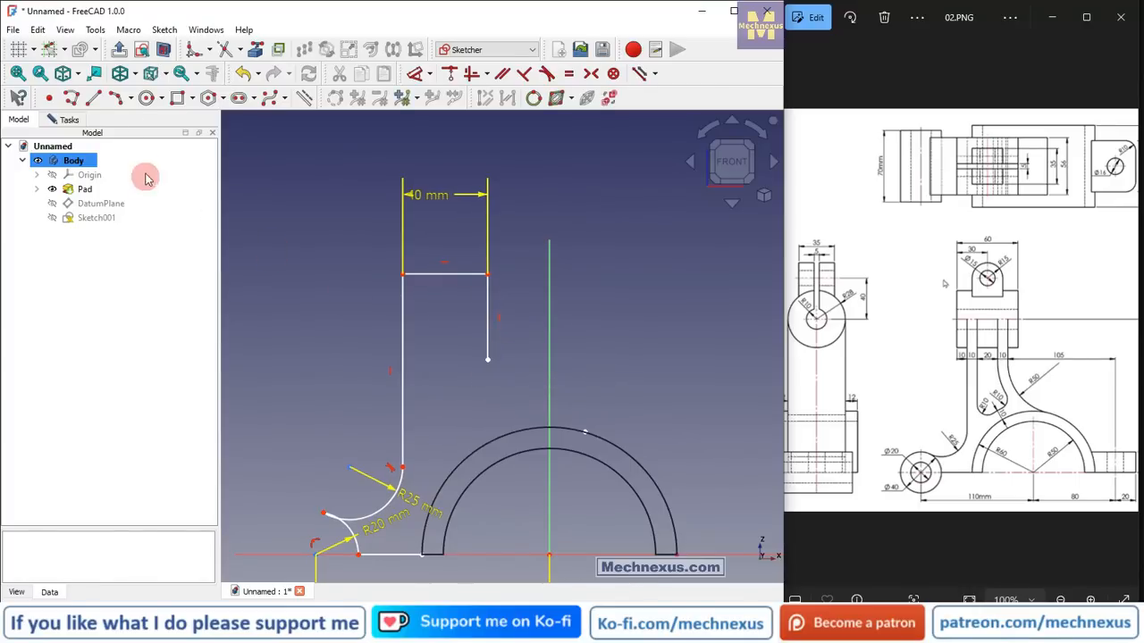
# - Draw a concave three-point arc from the short vertical line's lower end to the end of the sketched arc on the half-ring's outer edge
pyautogui.click(117, 99)
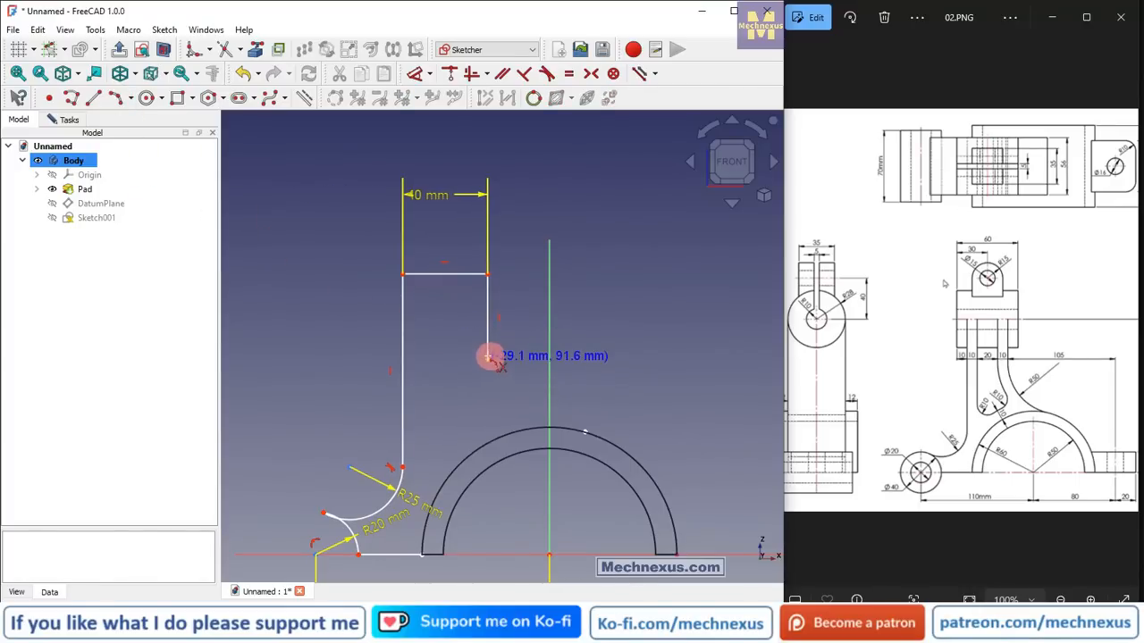
pyautogui.click(487, 359)
pyautogui.scroll(3, 608, 415)
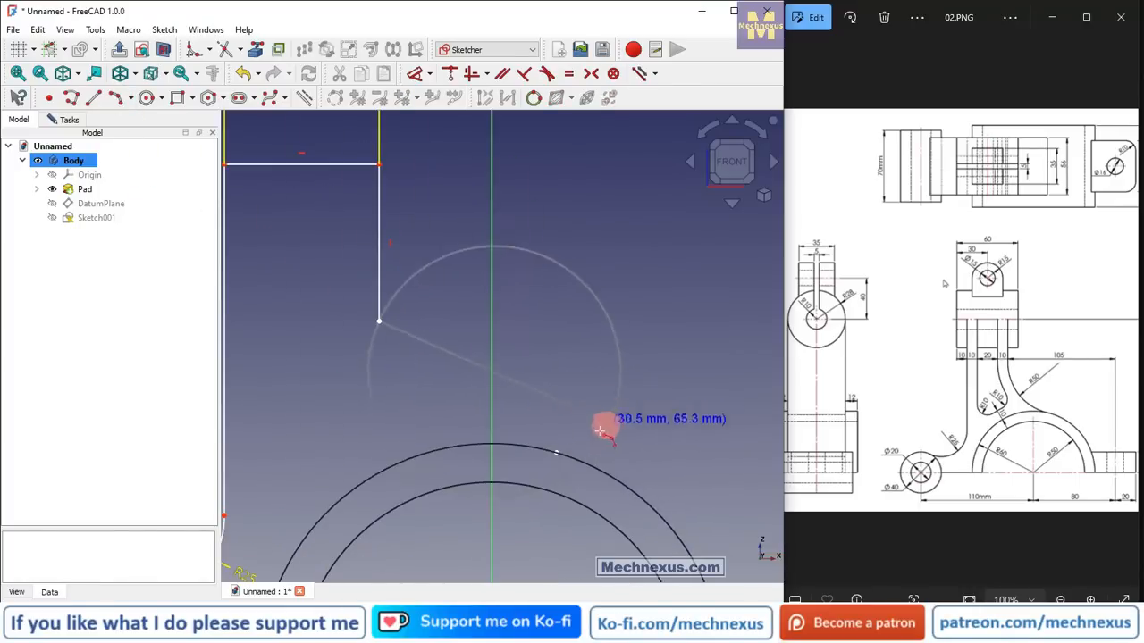
pyautogui.click(556, 454)
pyautogui.click(387, 375)
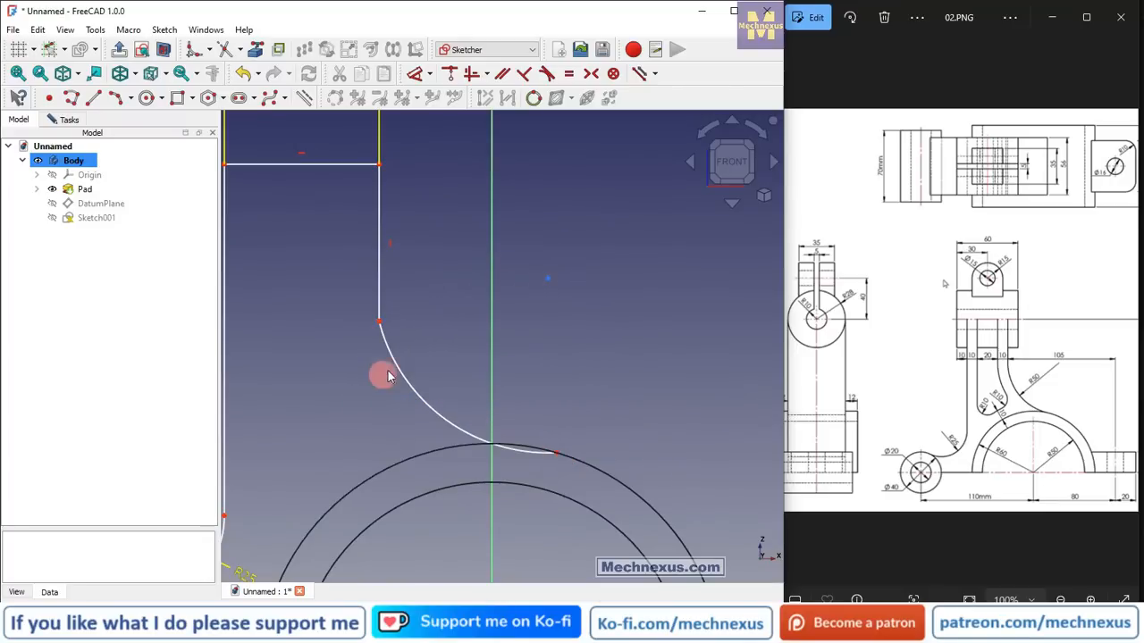
# - Make the new concave arc tangent to the short vertical line and to the half-ring's outer arc, and return to the front view
pyautogui.click(382, 315)
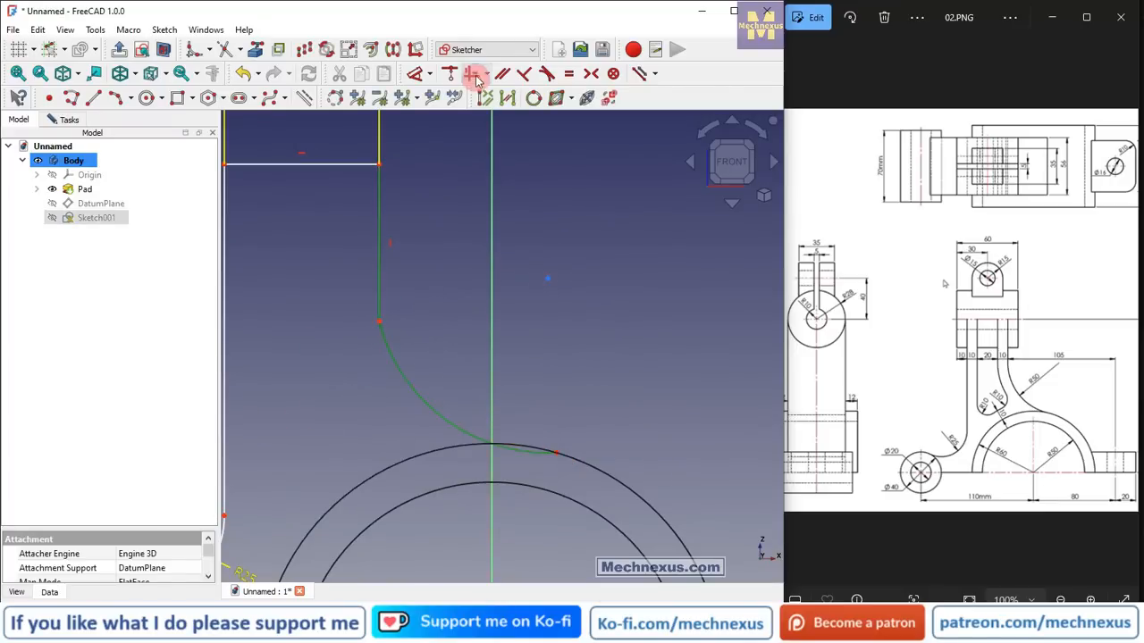
pyautogui.click(546, 73)
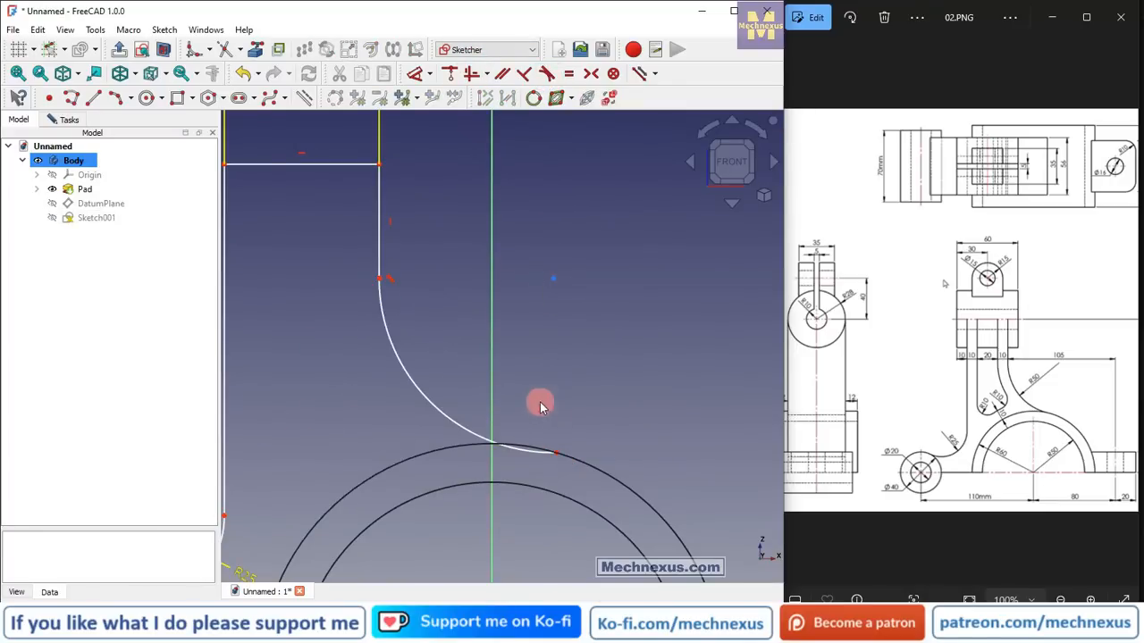
pyautogui.moveTo(542, 401); pyautogui.dragTo(523, 434, button='middle')
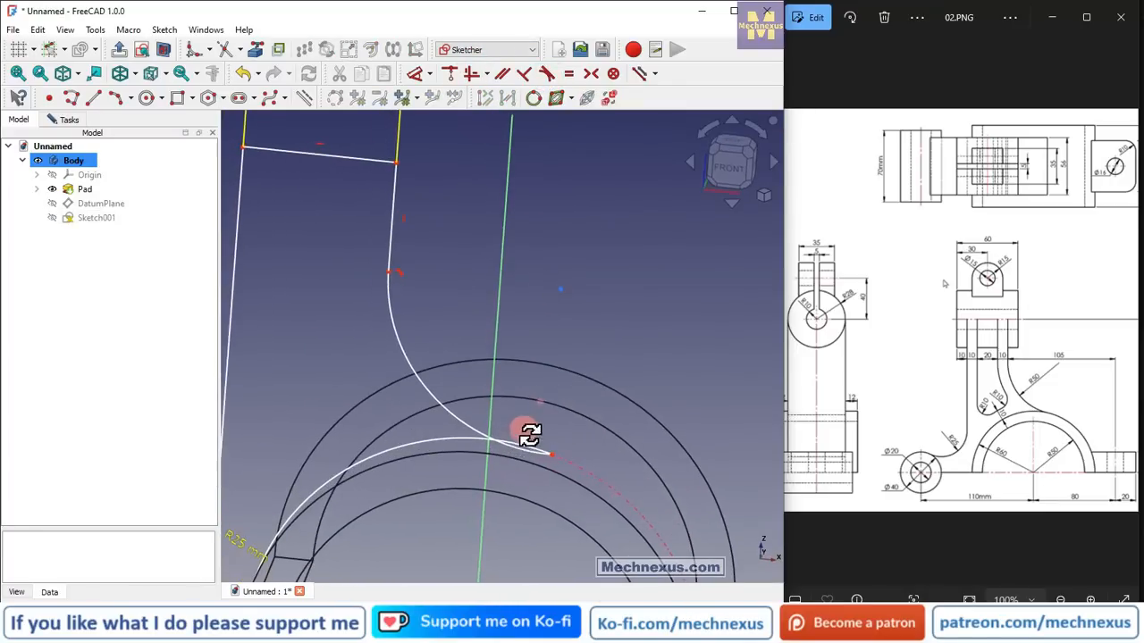
pyautogui.click(476, 444)
pyautogui.click(443, 444)
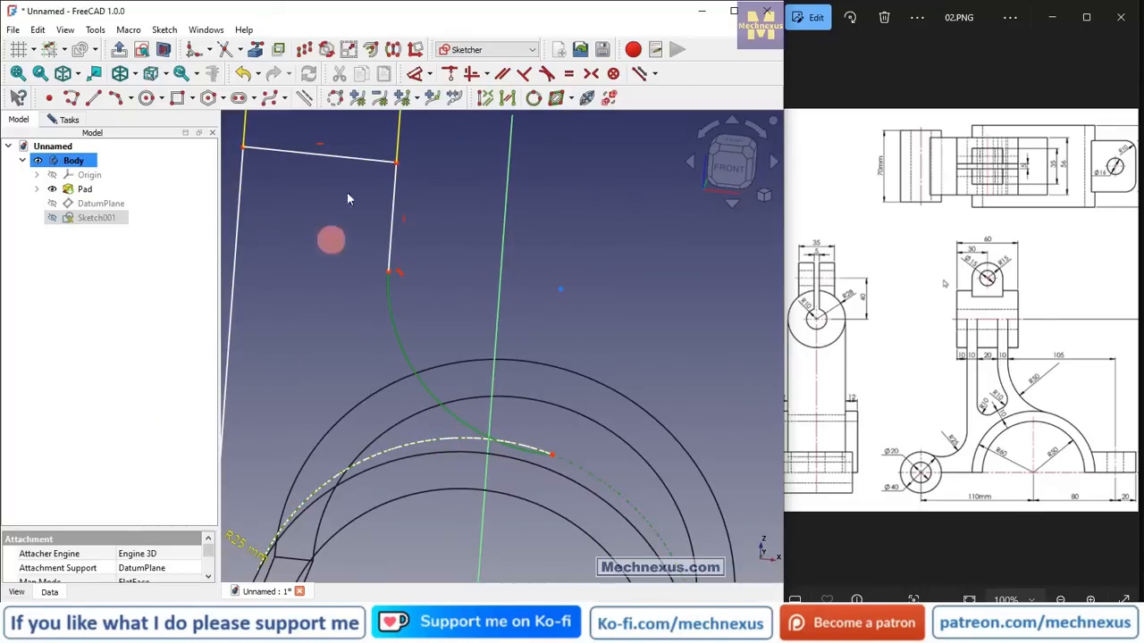
pyautogui.click(546, 74)
pyautogui.scroll(-3, 526, 265)
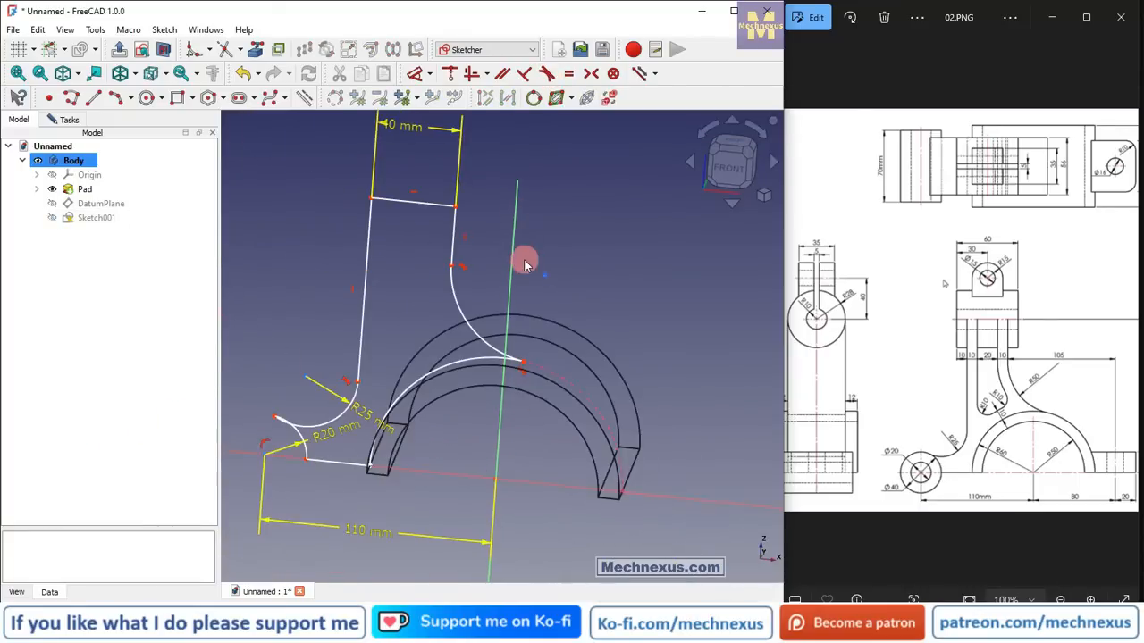
pyautogui.click(729, 166)
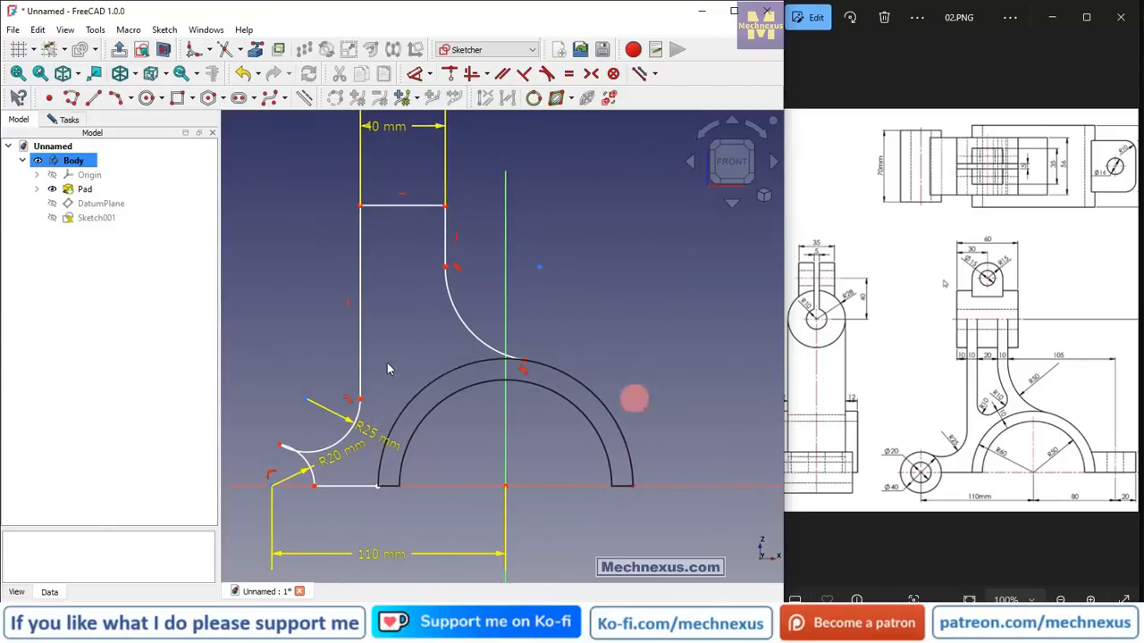
# - Constrain the vertical distance from the origin to the free end of the top horizontal line to 150 mm
pyautogui.moveTo(427, 204)
pyautogui.mouseDown()
pyautogui.moveTo(424, 174)
pyautogui.moveTo(425, 207)
pyautogui.moveTo(422, 190)
pyautogui.mouseUp()
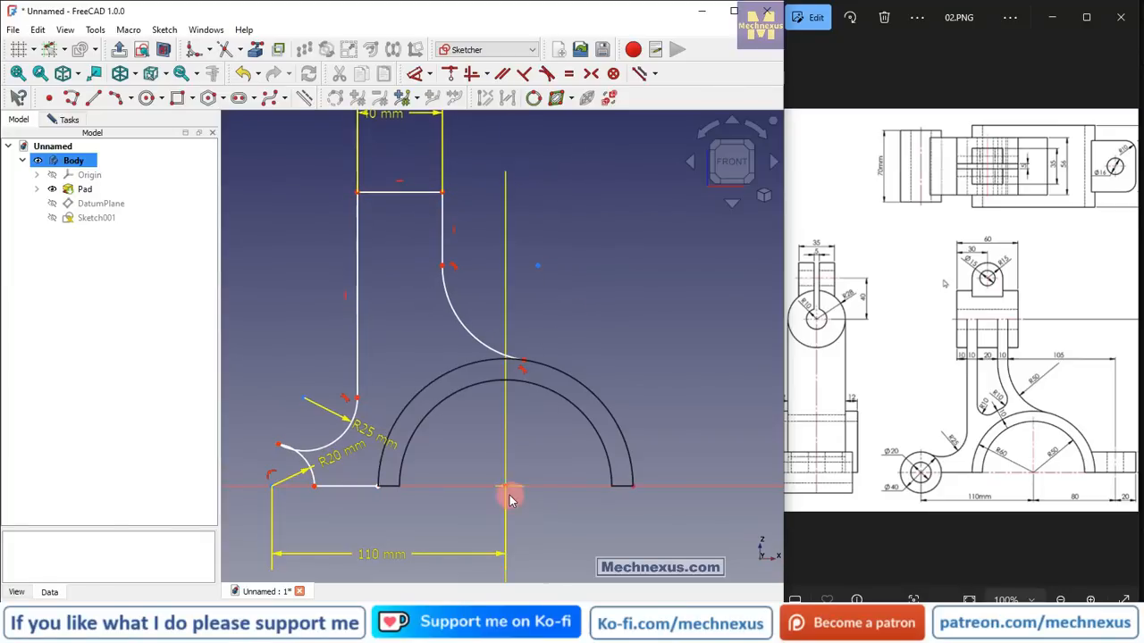
pyautogui.click(414, 74)
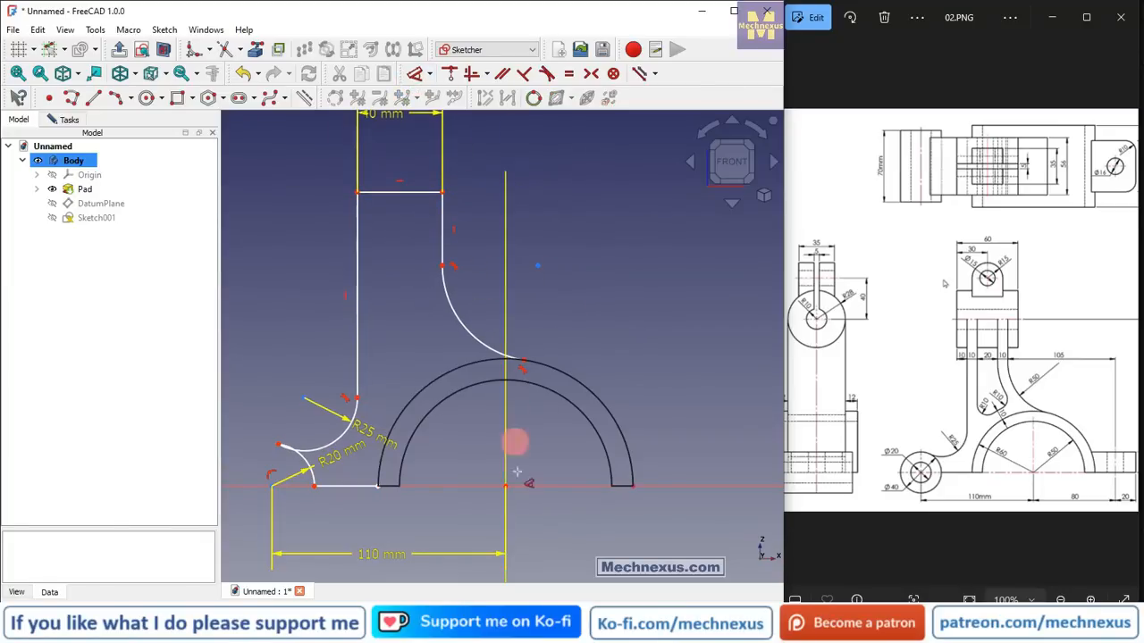
pyautogui.click(506, 486)
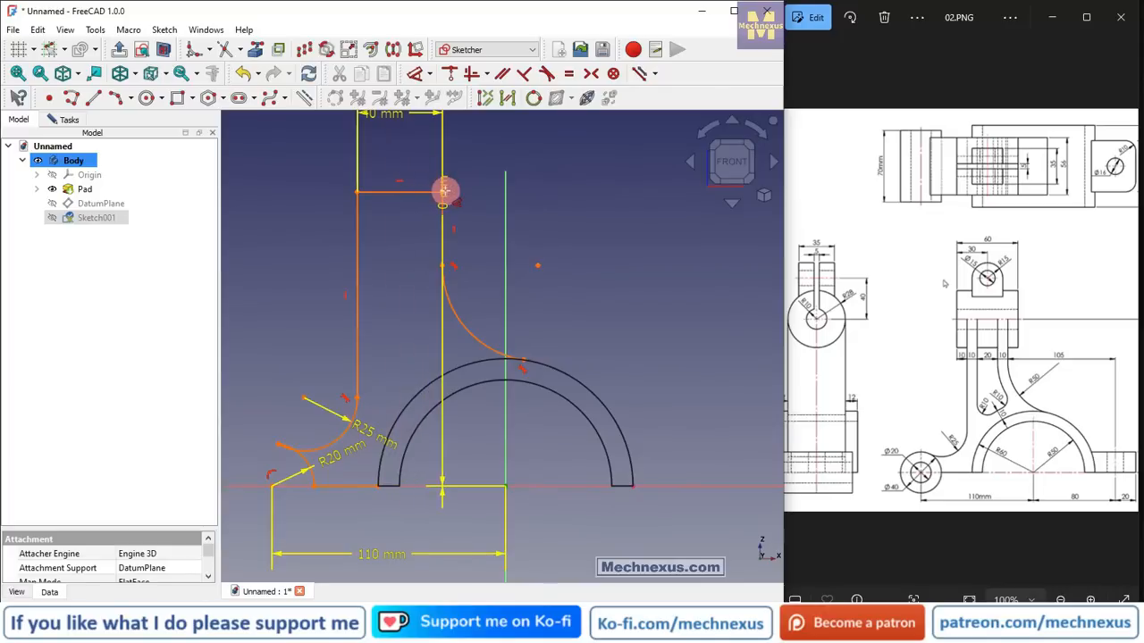
pyautogui.click(442, 190)
pyautogui.click(639, 319)
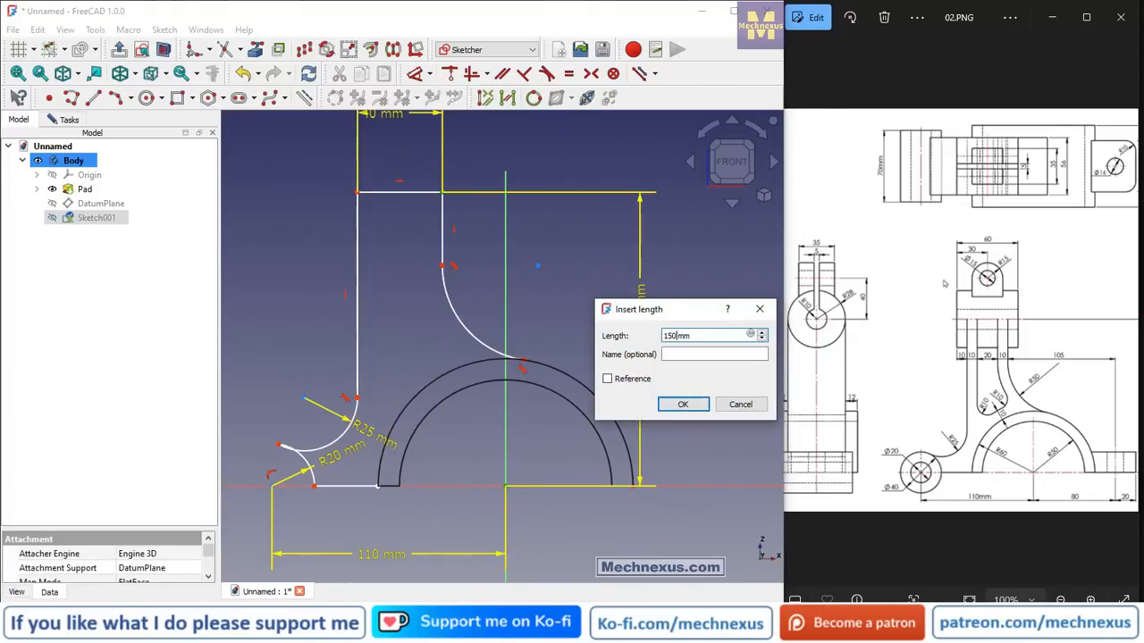
pyautogui.press('Return')
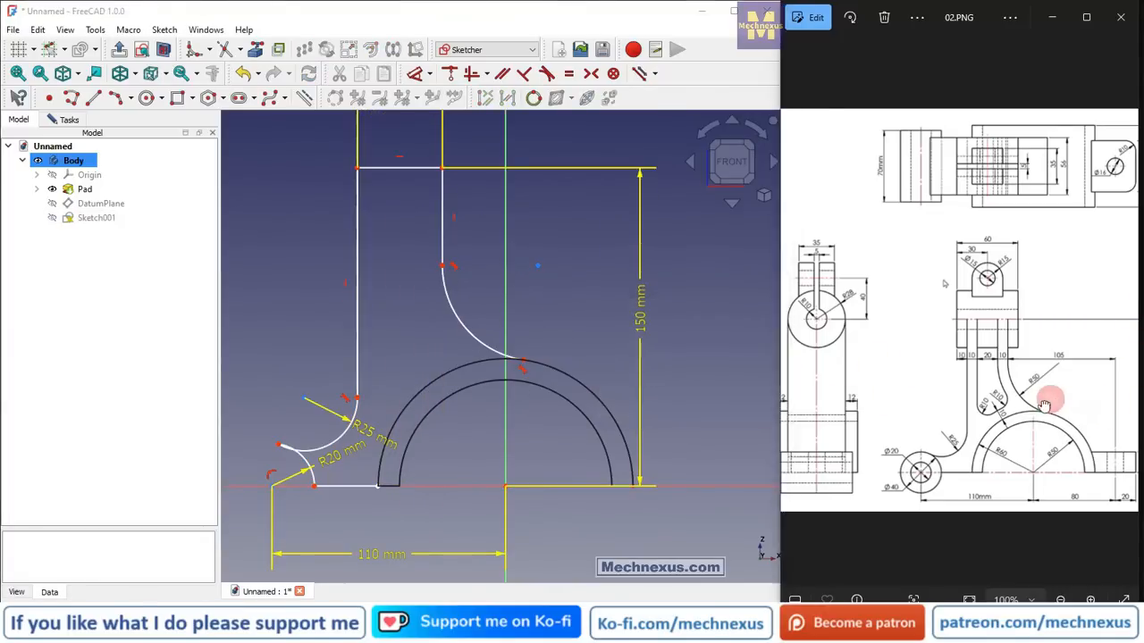
# - Constrain the radius of the large concave arc between the short vertical line and the half-ring to 50 mm
pyautogui.moveTo(1047, 390); pyautogui.dragTo(932, 396)
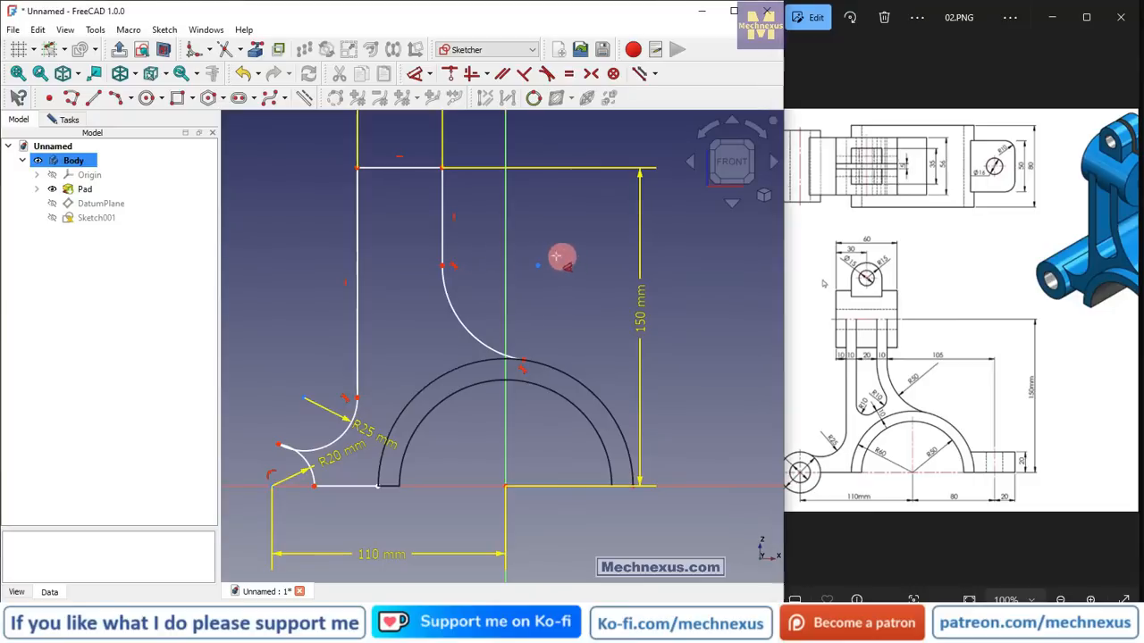
pyautogui.click(456, 313)
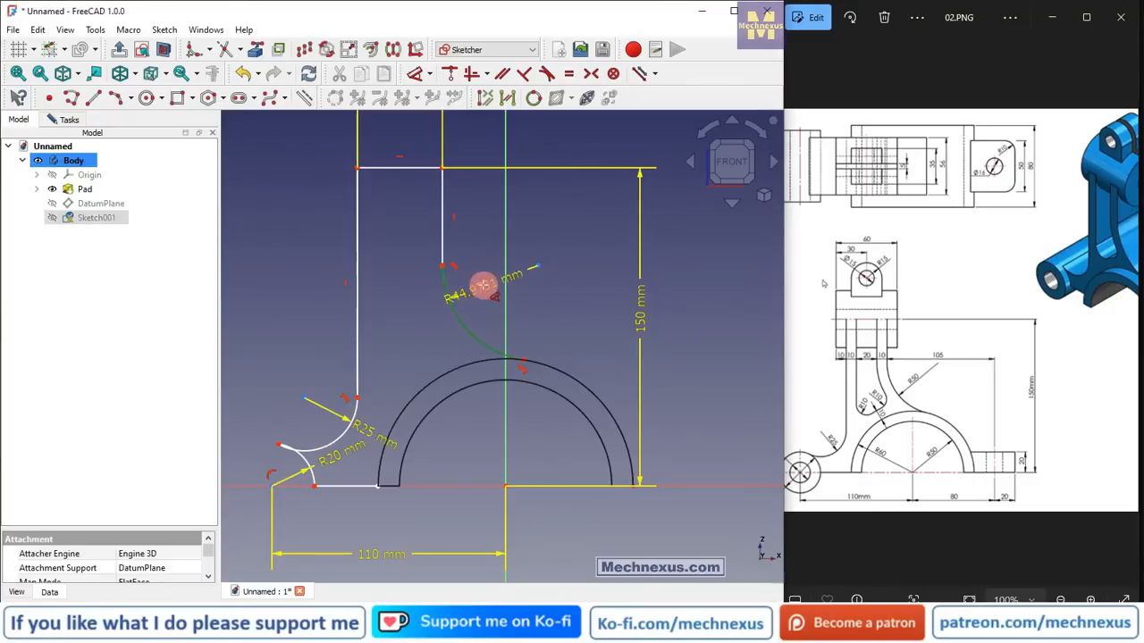
pyautogui.press('k')
pyautogui.press('r')
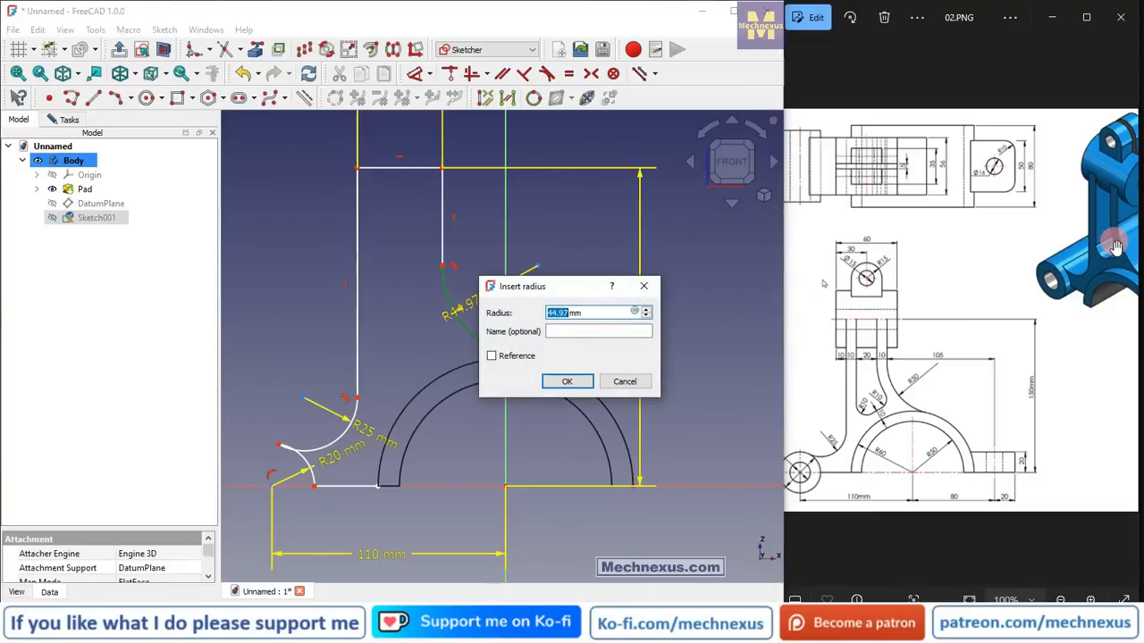
pyautogui.write('50')
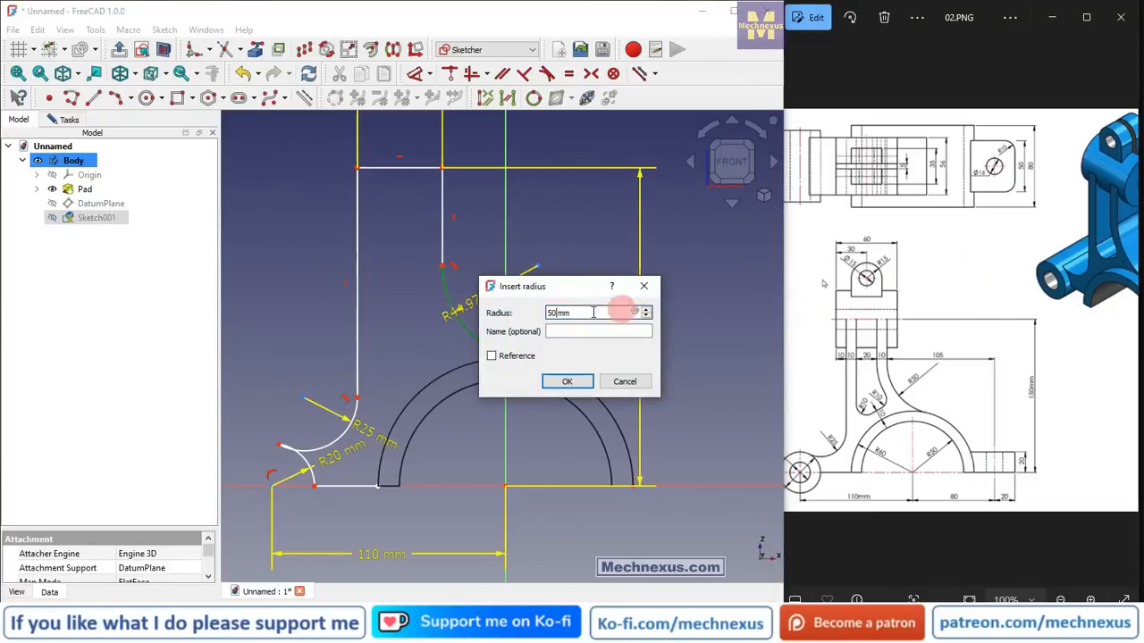
pyautogui.click(567, 382)
pyautogui.scroll(-4, 523, 340)
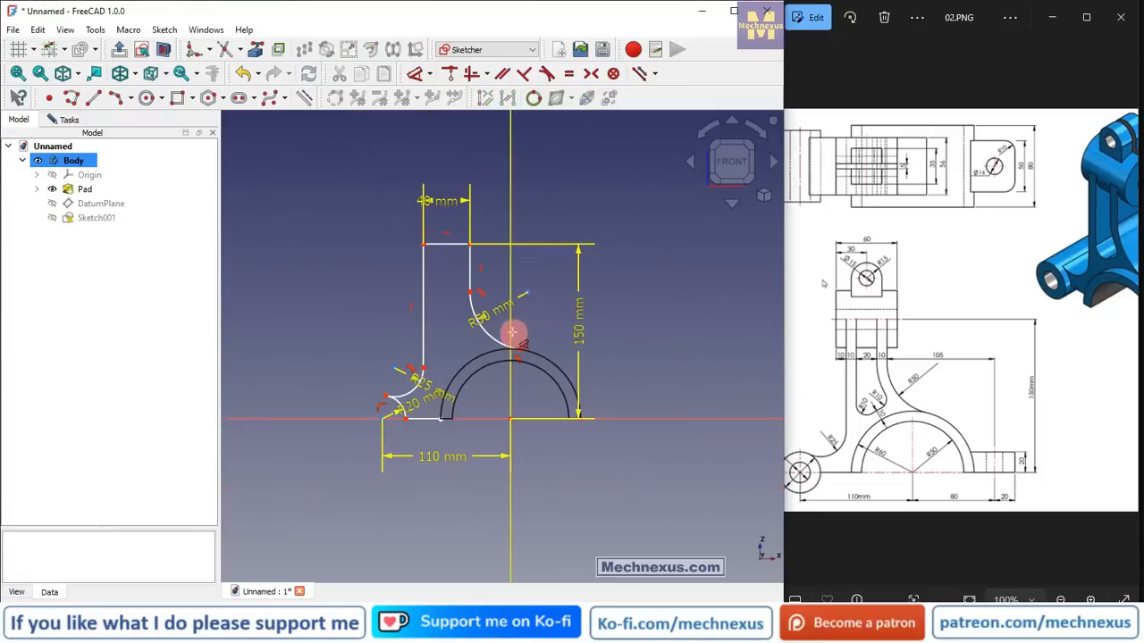
pyautogui.scroll(2, 398, 375)
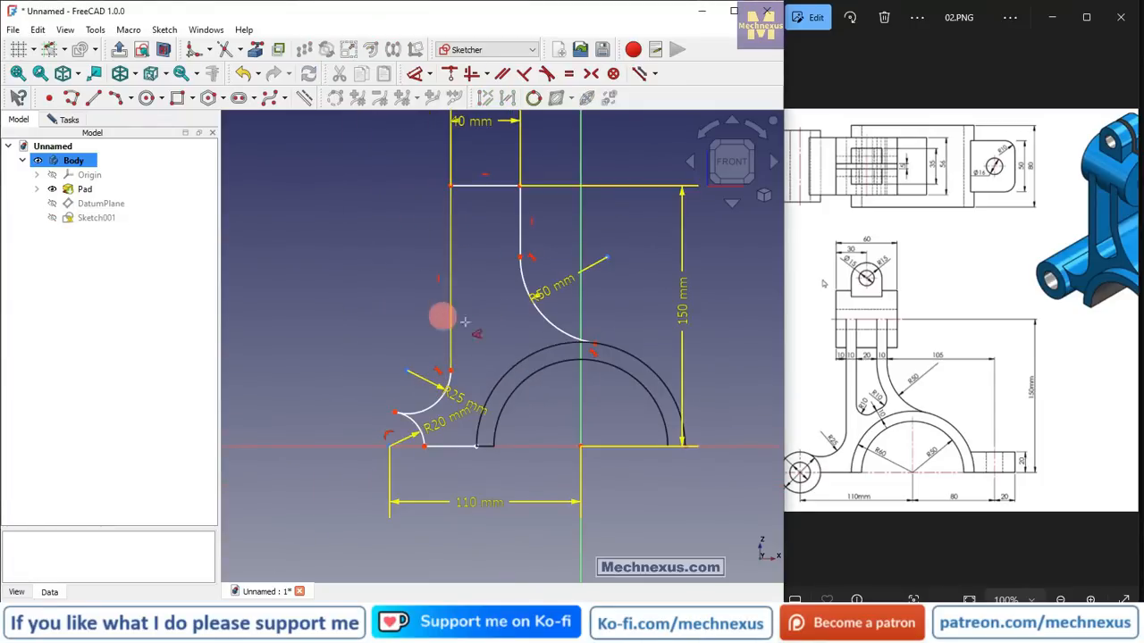
pyautogui.scroll(-2, 506, 290)
pyautogui.scroll(2, 500, 211)
pyautogui.press('Escape')
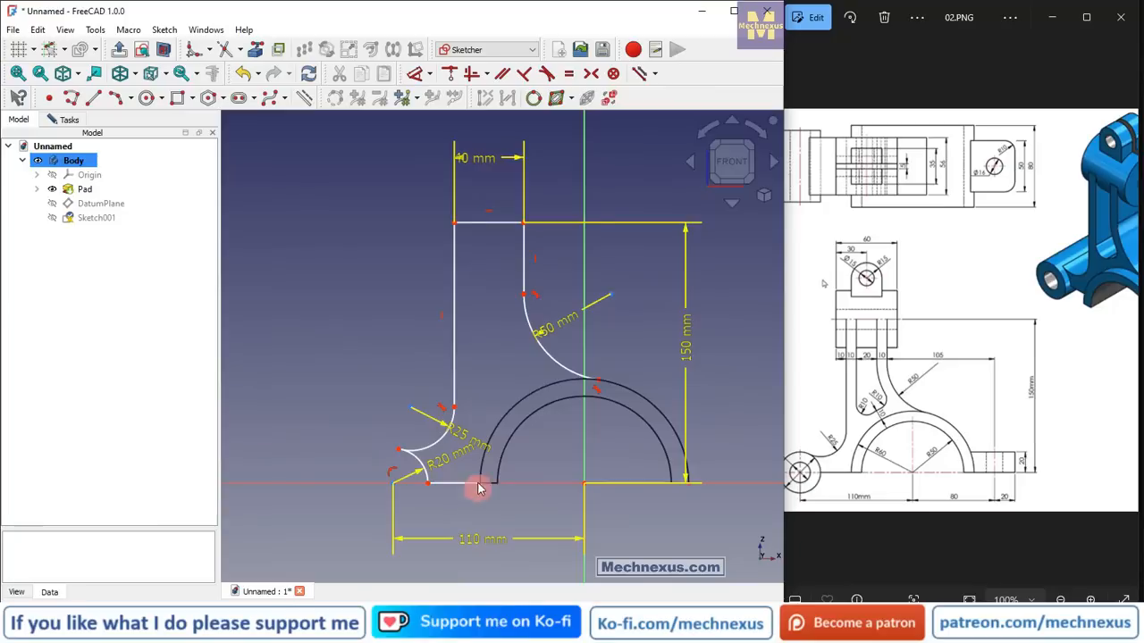
# - Try to apply an Equal constraint to the sketched arc along the half-ring's outer edge
pyautogui.moveTo(491, 414)
pyautogui.mouseDown(button='middle')
pyautogui.moveTo(539, 447)
pyautogui.moveTo(509, 408)
pyautogui.mouseUp(button='middle')
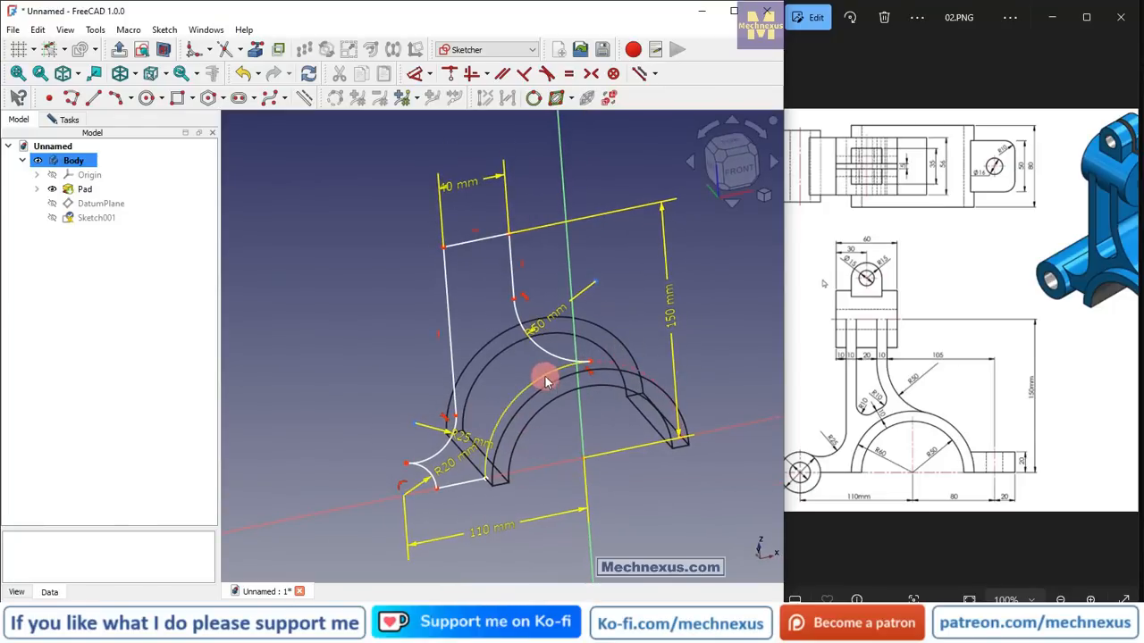
pyautogui.click(545, 376)
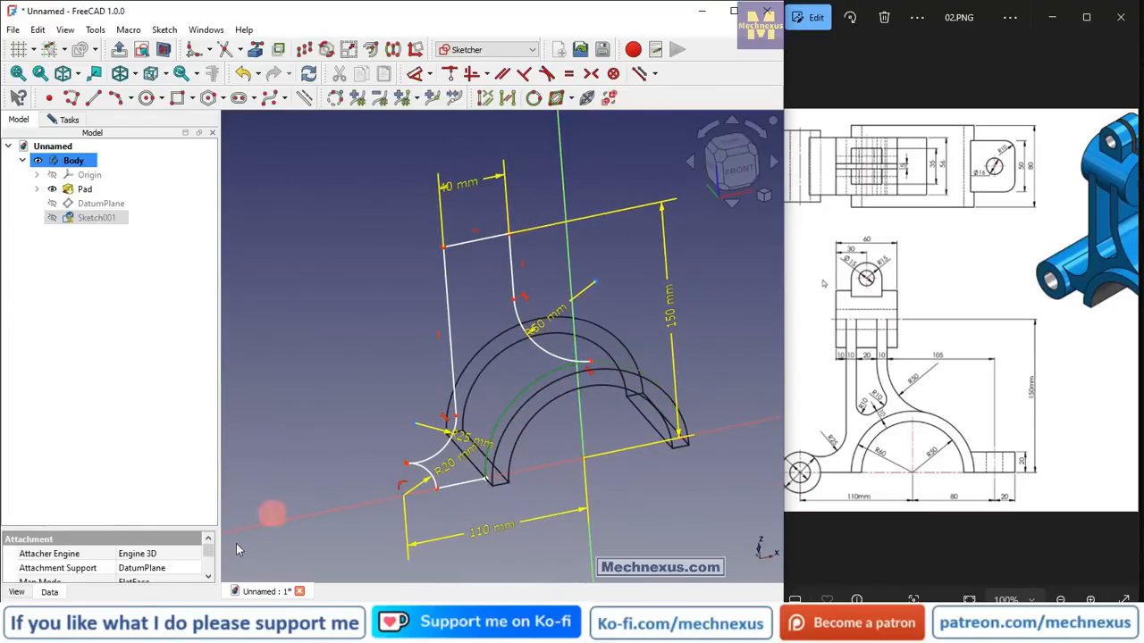
pyautogui.click(568, 74)
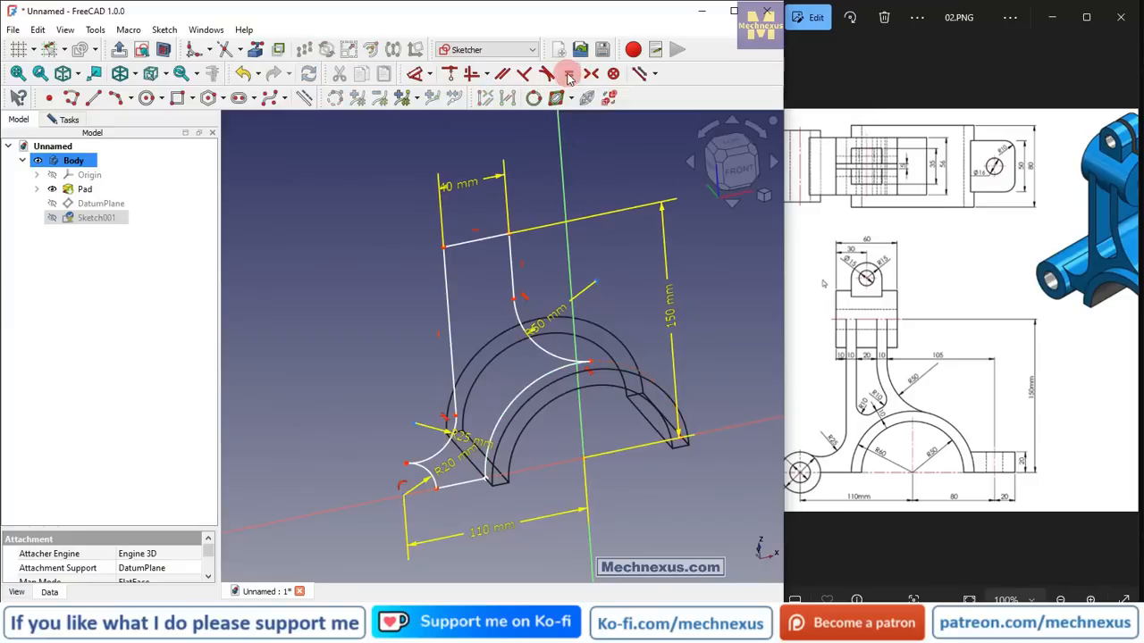
pyautogui.click(522, 418)
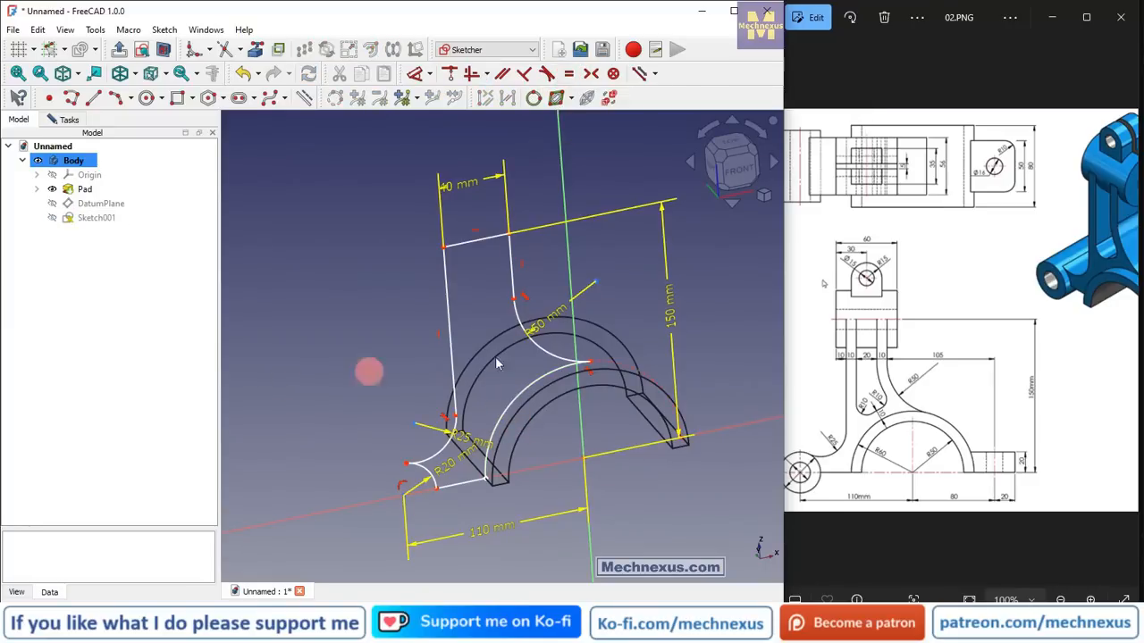
# - Slide the 50 mm arc's lower end along the half-ring's outer edge to the vertical axis, and return to the front view
pyautogui.moveTo(588, 366)
pyautogui.mouseDown()
pyautogui.moveTo(566, 358)
pyautogui.moveTo(553, 378)
pyautogui.mouseUp()
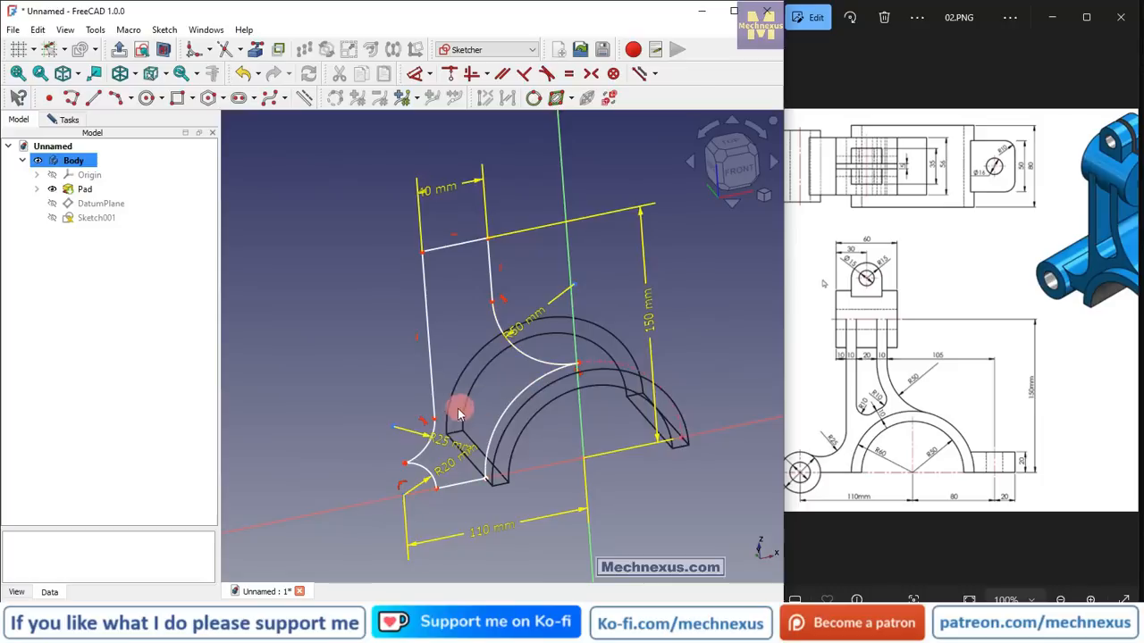
pyautogui.press('1')
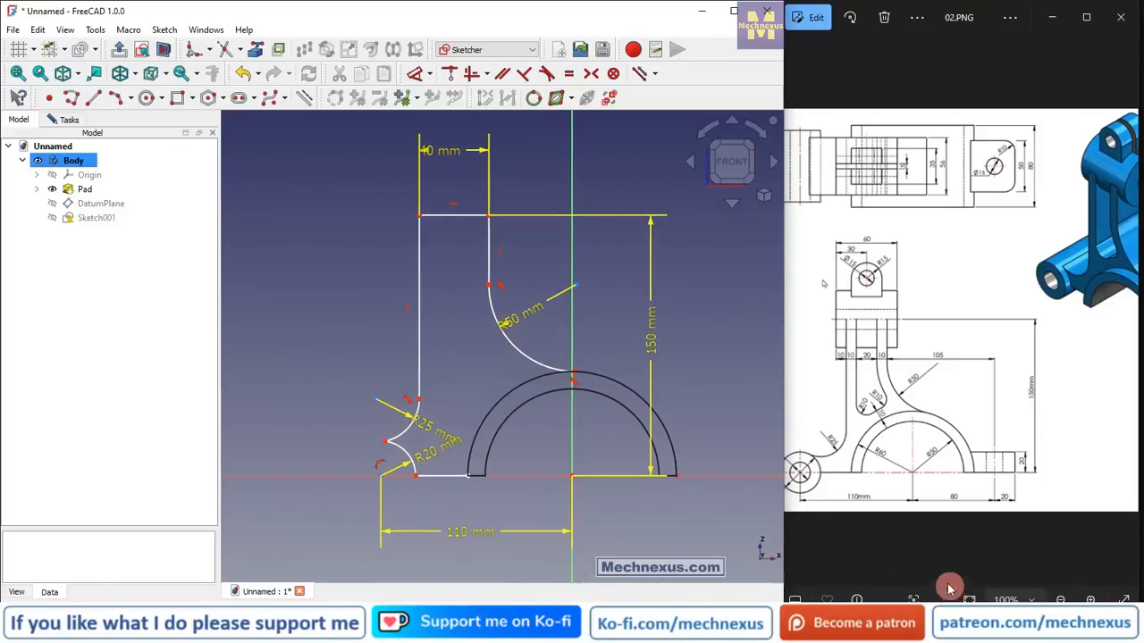
pyautogui.moveTo(505, 403)
pyautogui.mouseDown(button='middle')
pyautogui.moveTo(556, 435)
pyautogui.moveTo(573, 388)
pyautogui.mouseUp(button='middle')
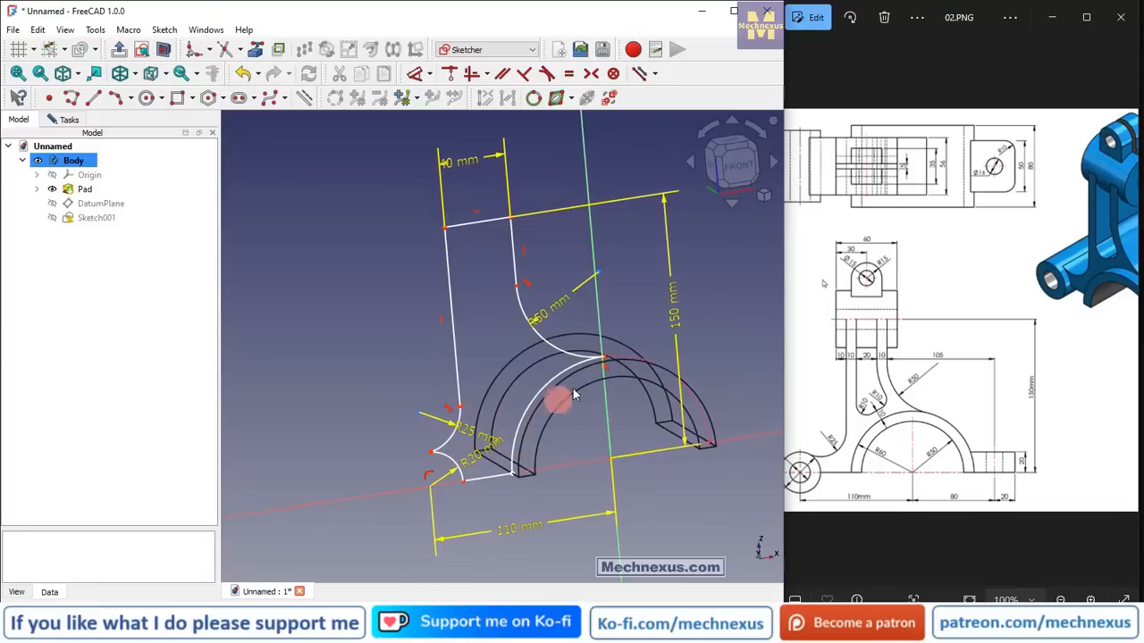
pyautogui.click(741, 181)
pyautogui.scroll(4, 376, 454)
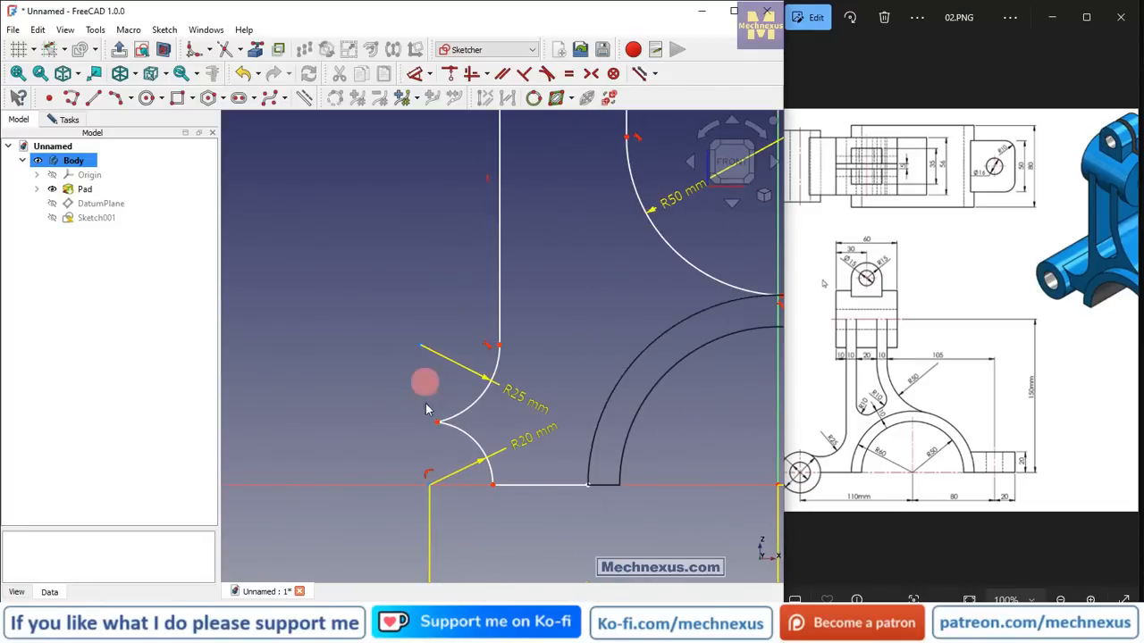
pyautogui.scroll(-3, 425, 410)
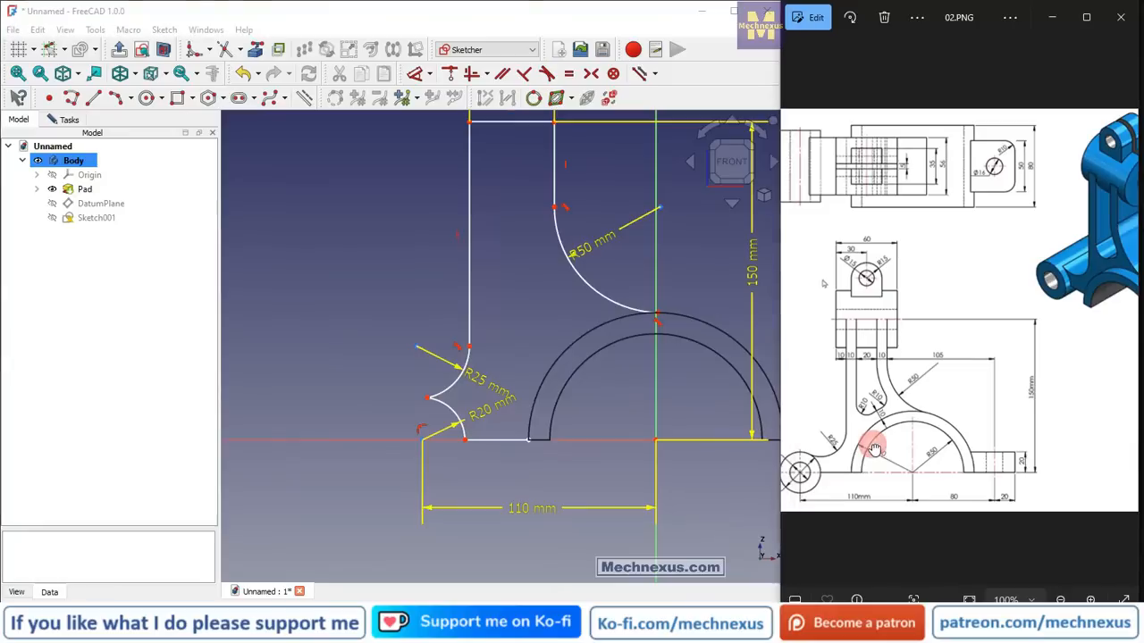
# - Constrain the centre of the 25 mm arc vertically in line with the centre of the 20 mm arc
pyautogui.moveTo(874, 450); pyautogui.dragTo(946, 447)
pyautogui.click(417, 397)
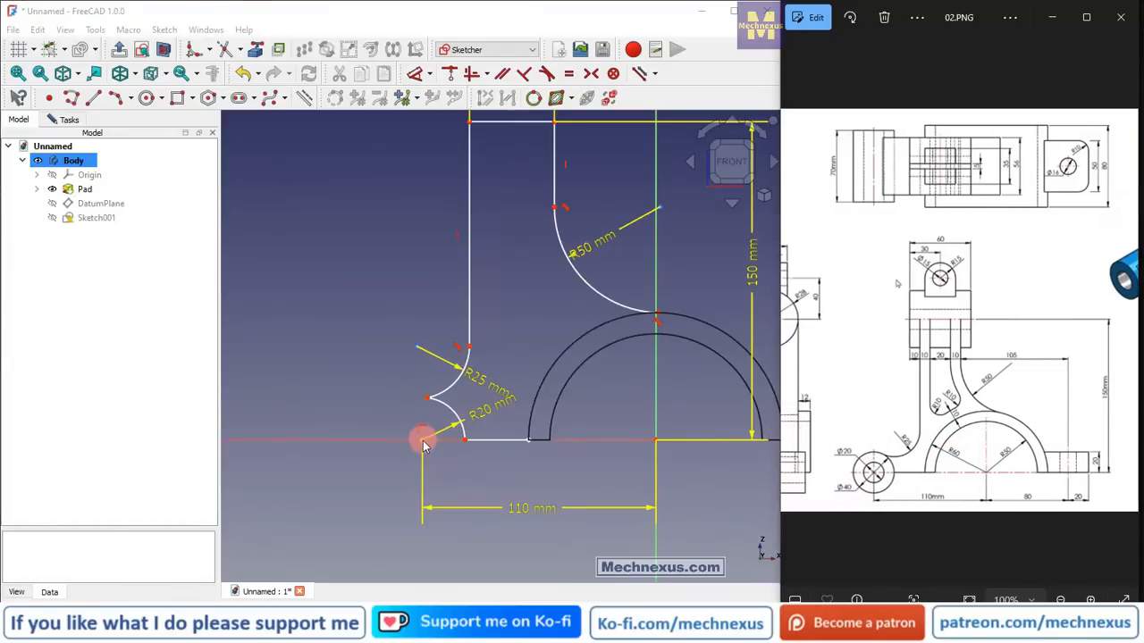
pyautogui.click(424, 441)
pyautogui.click(420, 356)
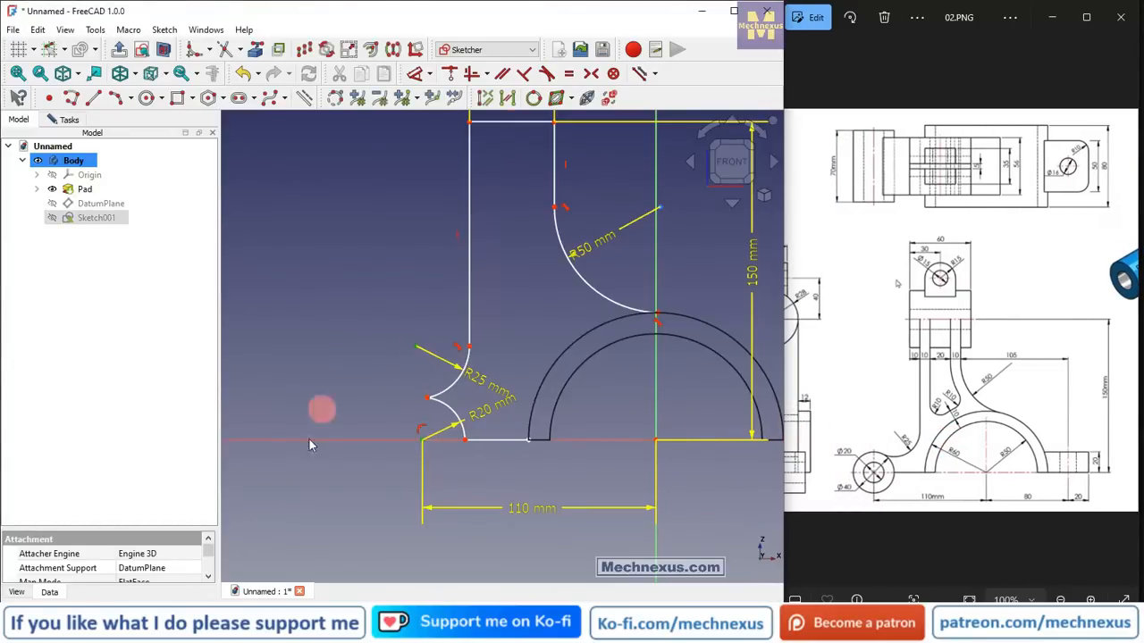
pyautogui.click(474, 75)
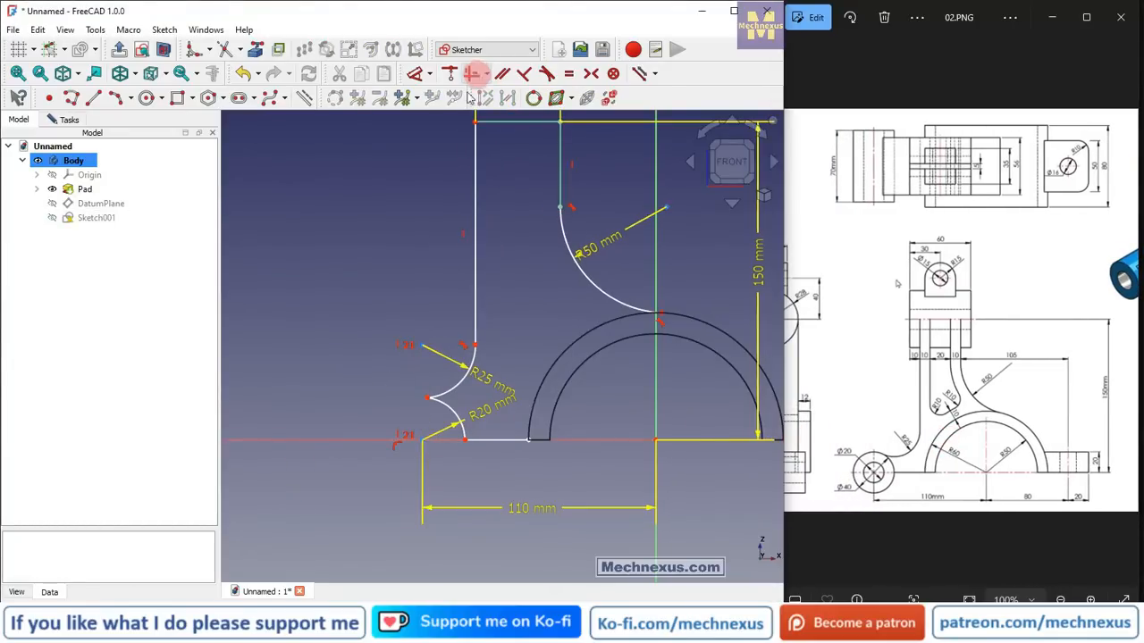
pyautogui.scroll(-2, 392, 438)
pyautogui.scroll(1, 543, 192)
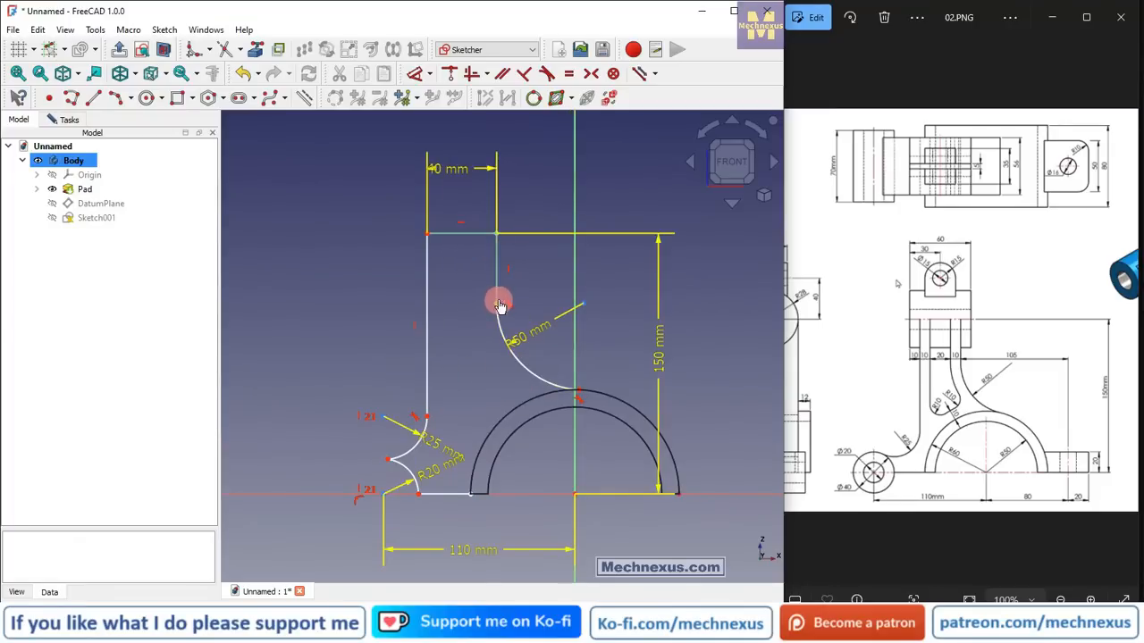
# - Apply a horizontal constraint to the short bottom line between the 20 mm arc and the half-ring
pyautogui.scroll(5, 579, 393)
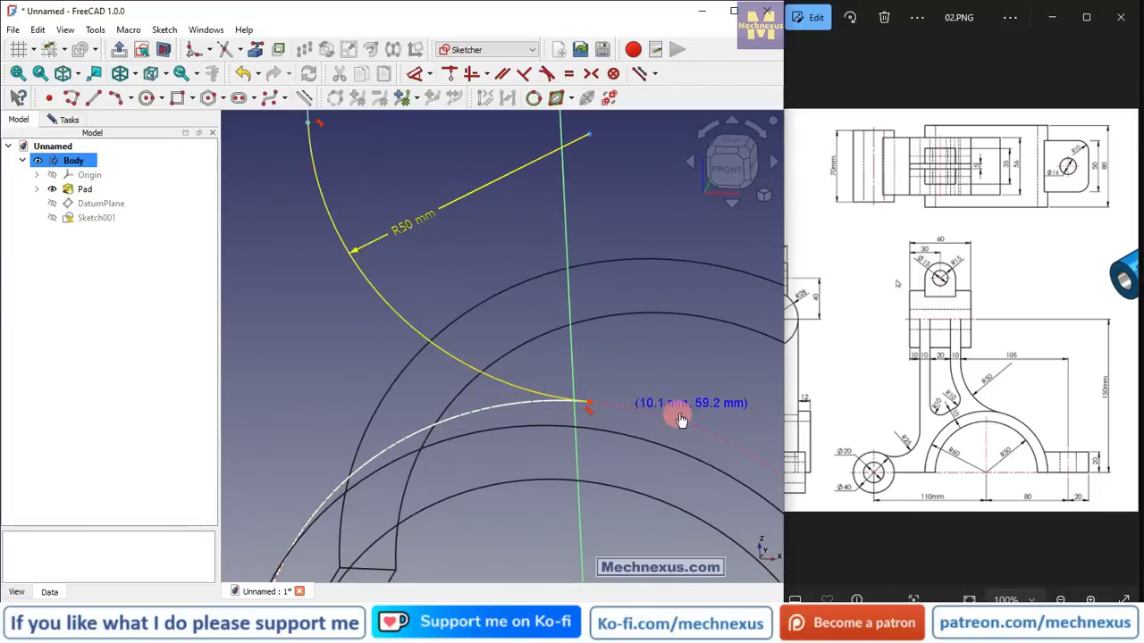
pyautogui.scroll(-3, 702, 332)
pyautogui.scroll(2, 531, 460)
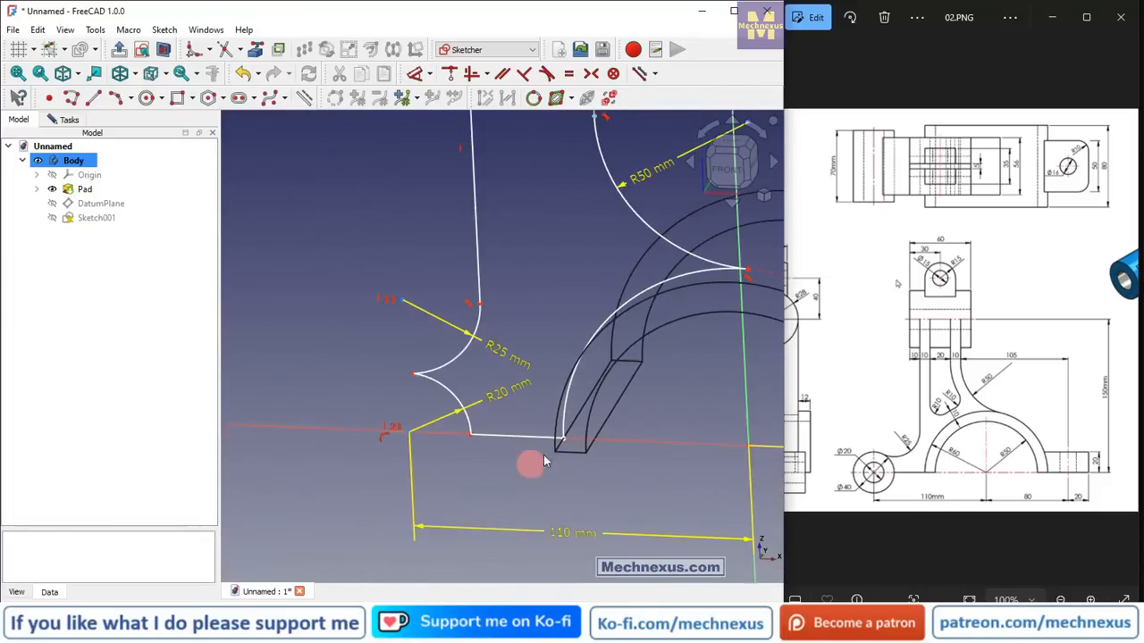
pyautogui.click(731, 171)
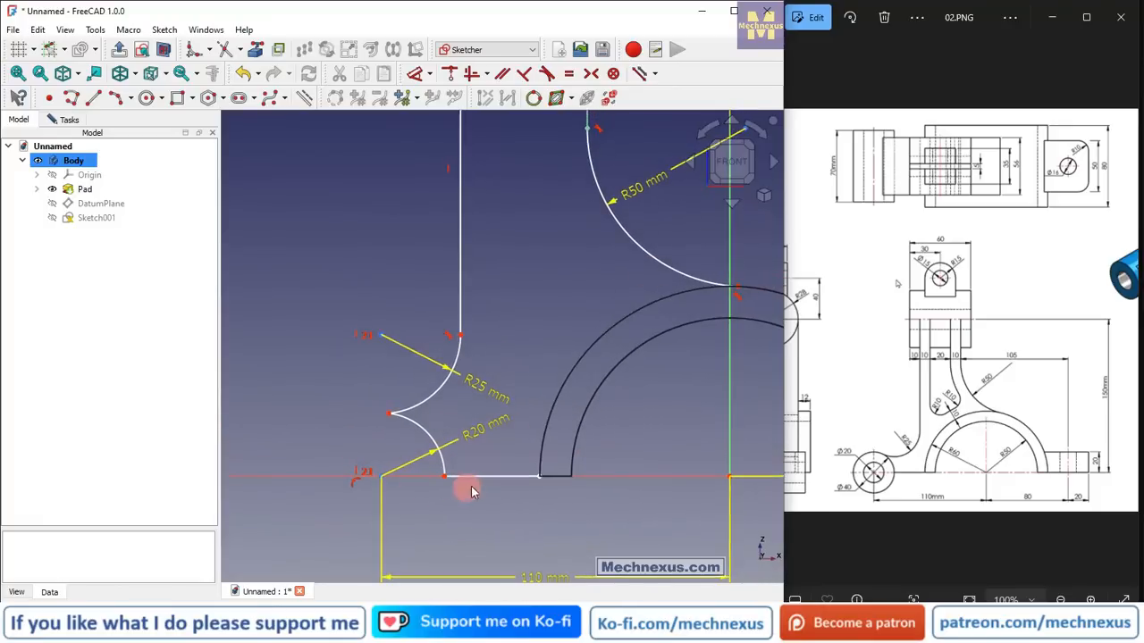
pyautogui.click(497, 478)
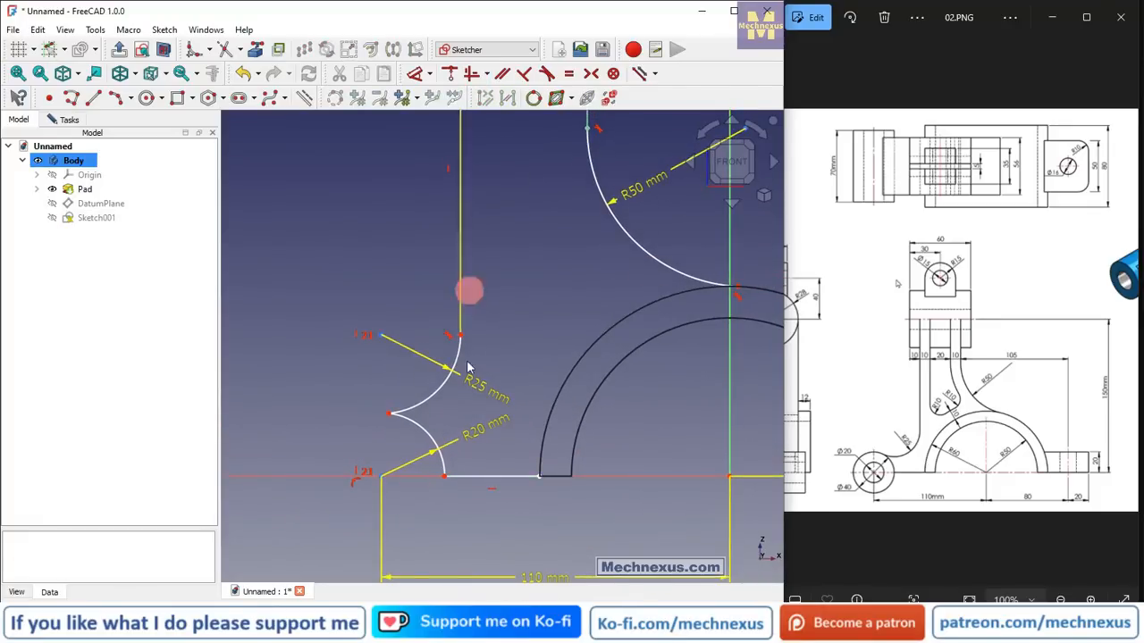
pyautogui.scroll(-3, 317, 398)
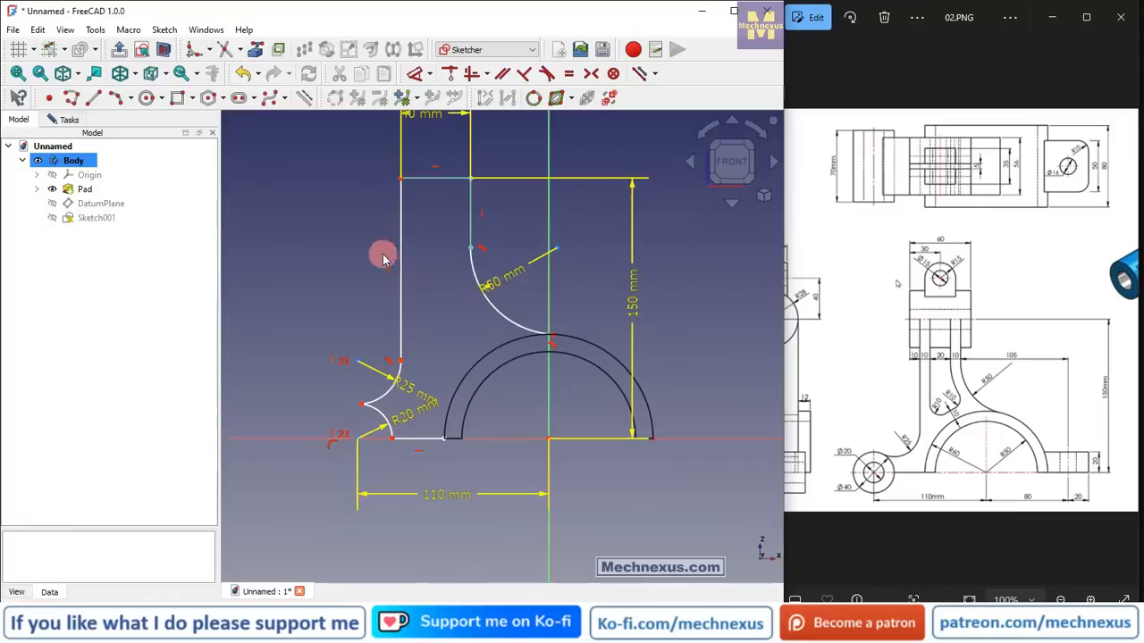
# - Adjust the long vertical line so the 25 mm arc ends above the 20 mm arc's centre, and make the two arcs tangent
pyautogui.moveTo(470, 261); pyautogui.dragTo(470, 317)
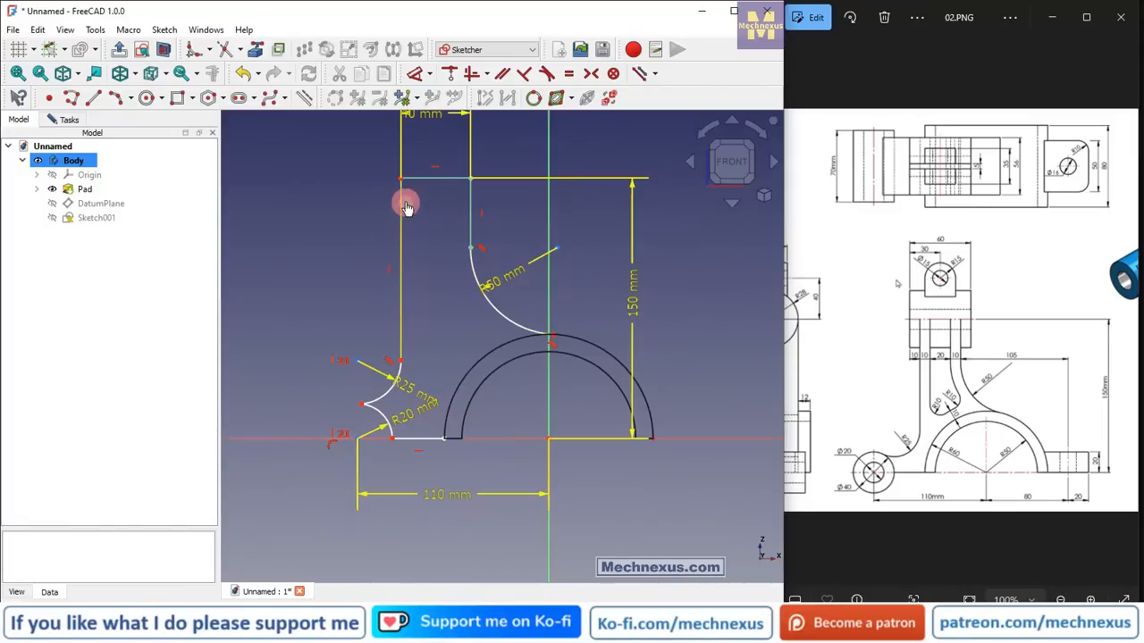
pyautogui.moveTo(402, 202)
pyautogui.mouseDown()
pyautogui.moveTo(305, 277)
pyautogui.moveTo(342, 260)
pyautogui.moveTo(375, 212)
pyautogui.moveTo(370, 255)
pyautogui.moveTo(384, 221)
pyautogui.moveTo(389, 246)
pyautogui.moveTo(395, 215)
pyautogui.moveTo(395, 229)
pyautogui.mouseUp()
pyautogui.scroll(4, 319, 451)
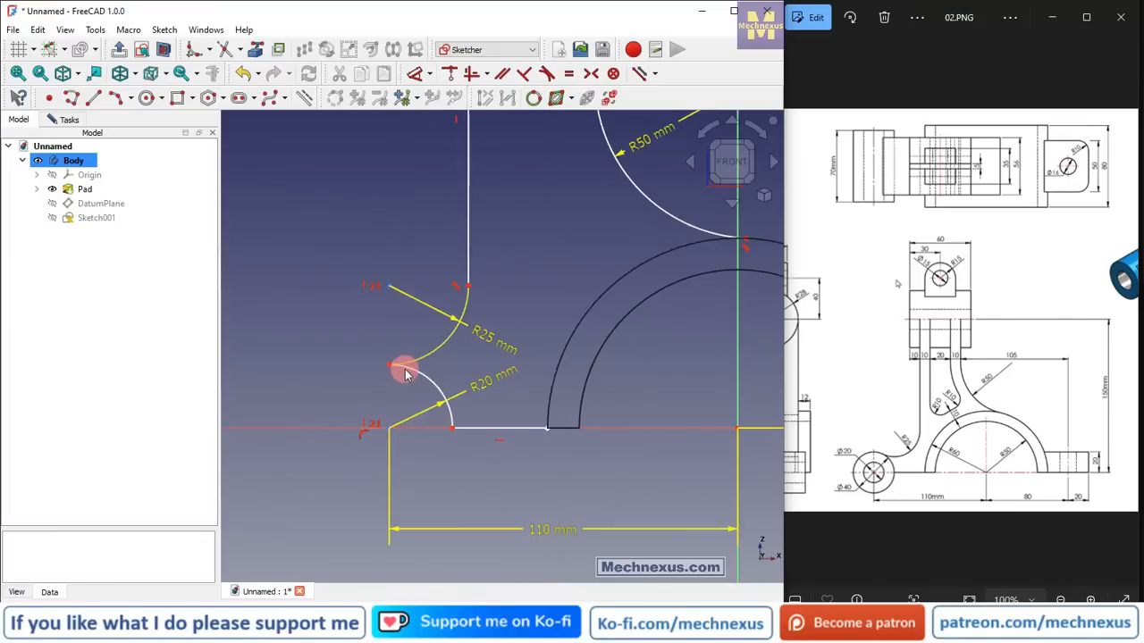
pyautogui.click(416, 375)
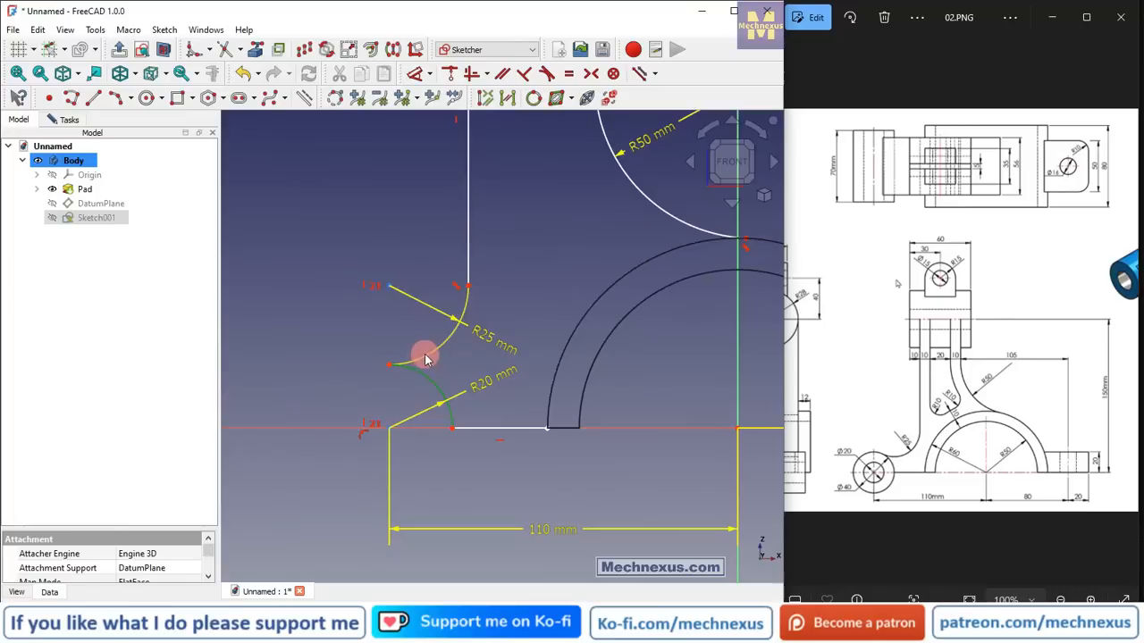
pyautogui.click(288, 429)
pyautogui.click(546, 75)
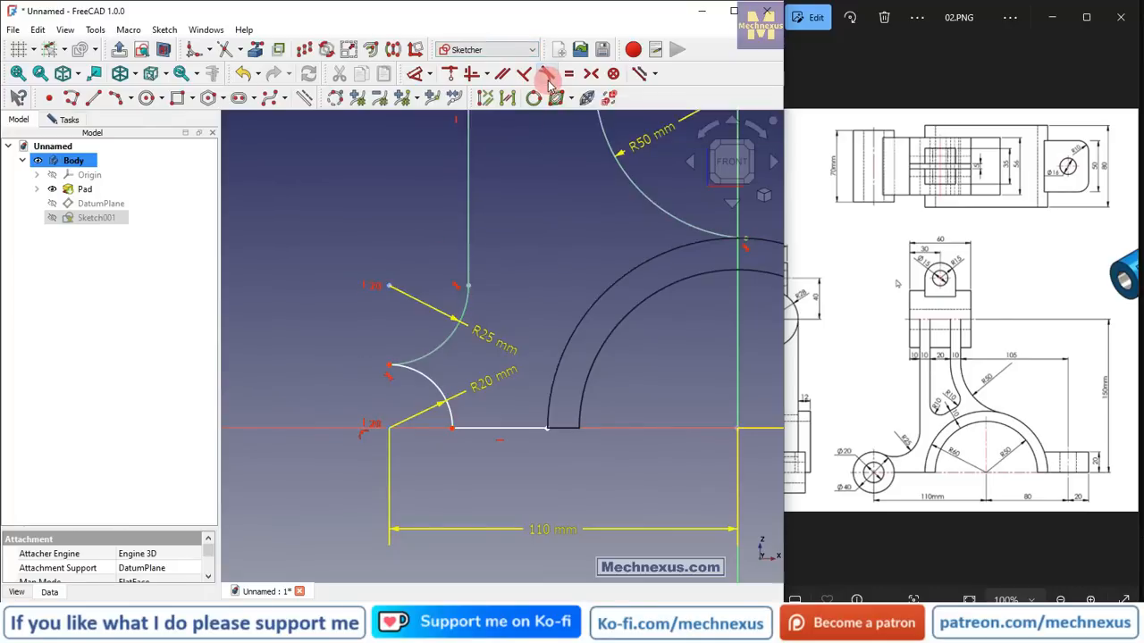
pyautogui.scroll(-3, 350, 343)
pyautogui.scroll(3, 401, 343)
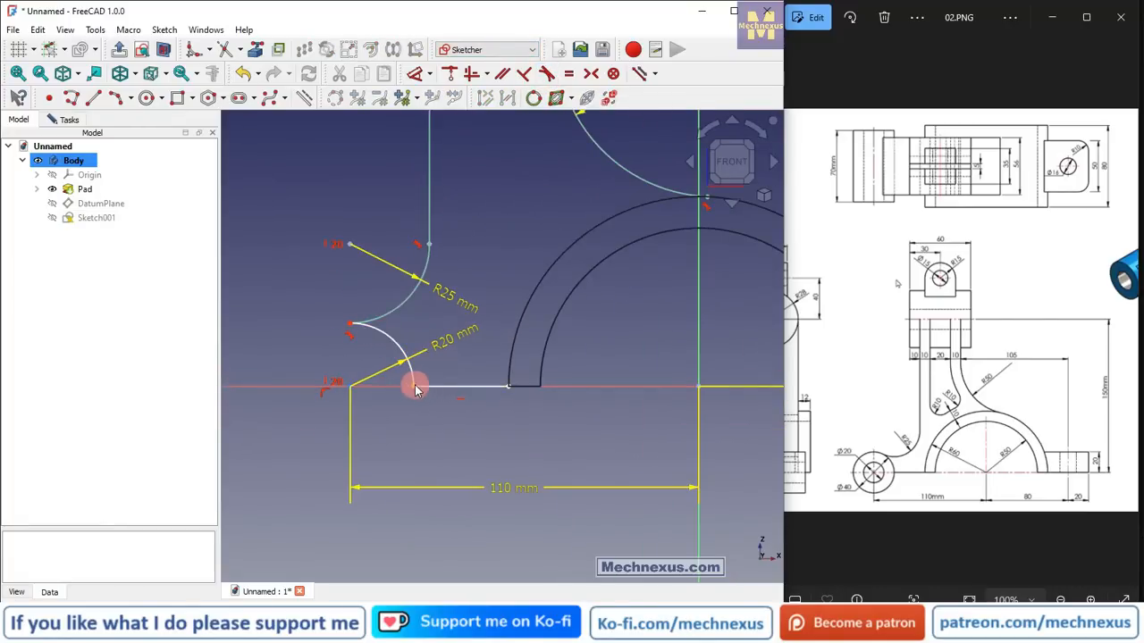
# - Make the free end of the short bottom line coincident with the half-ring's outer lower corner
pyautogui.moveTo(416, 389)
pyautogui.mouseDown()
pyautogui.moveTo(387, 388)
pyautogui.moveTo(383, 413)
pyautogui.moveTo(391, 396)
pyautogui.moveTo(391, 427)
pyautogui.moveTo(396, 390)
pyautogui.moveTo(400, 424)
pyautogui.mouseUp()
pyautogui.scroll(1, 511, 409)
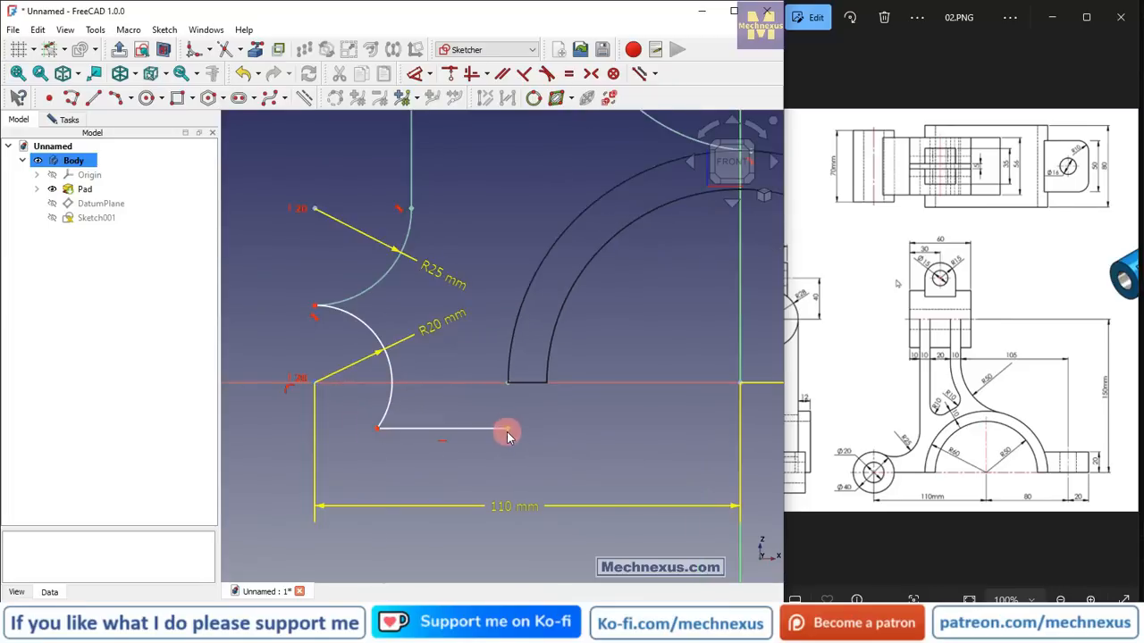
pyautogui.click(507, 430)
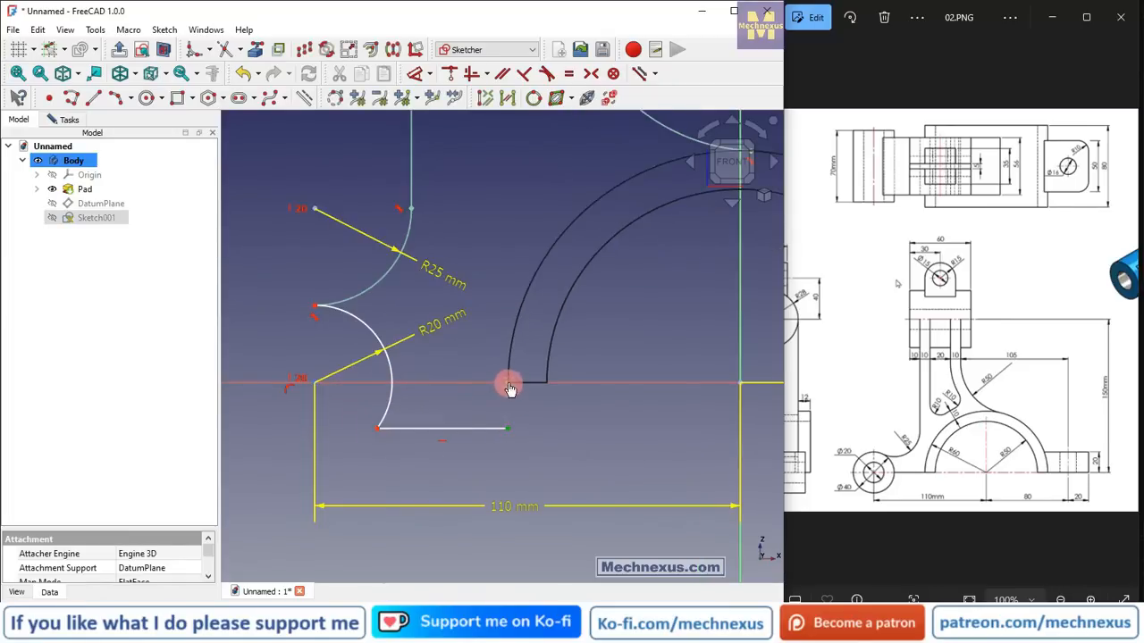
pyautogui.click(449, 73)
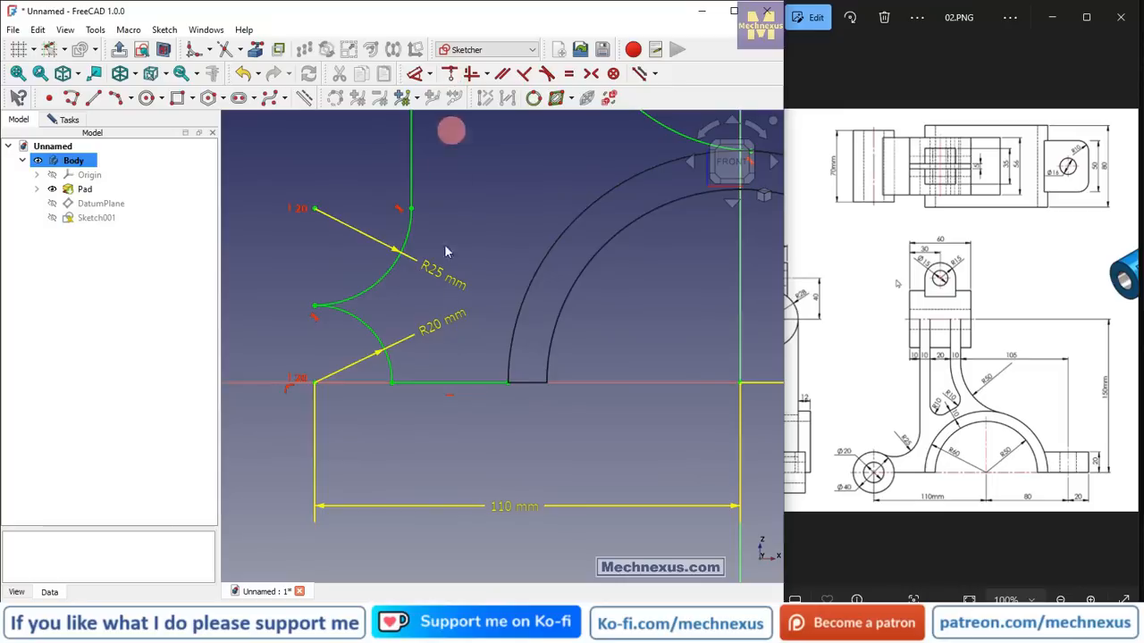
pyautogui.scroll(-2, 439, 388)
pyautogui.moveTo(439, 388)
pyautogui.mouseDown(button='middle')
pyautogui.moveTo(428, 403)
pyautogui.moveTo(503, 401)
pyautogui.moveTo(502, 417)
pyautogui.moveTo(465, 376)
pyautogui.moveTo(453, 379)
pyautogui.mouseUp(button='middle')
pyautogui.click(732, 165)
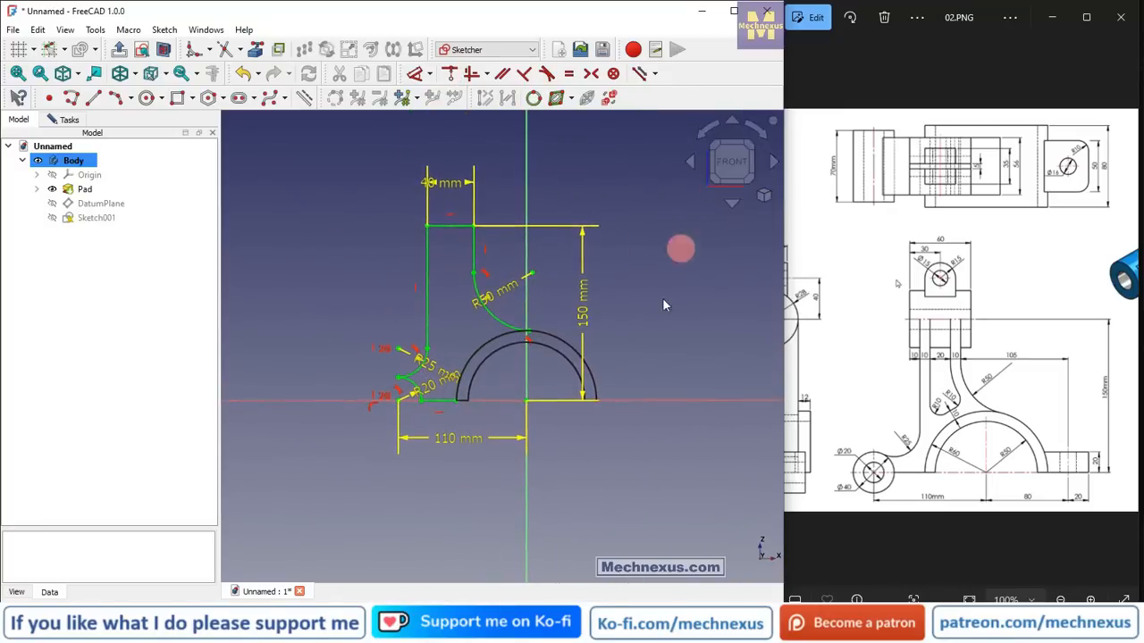
pyautogui.scroll(2, 405, 317)
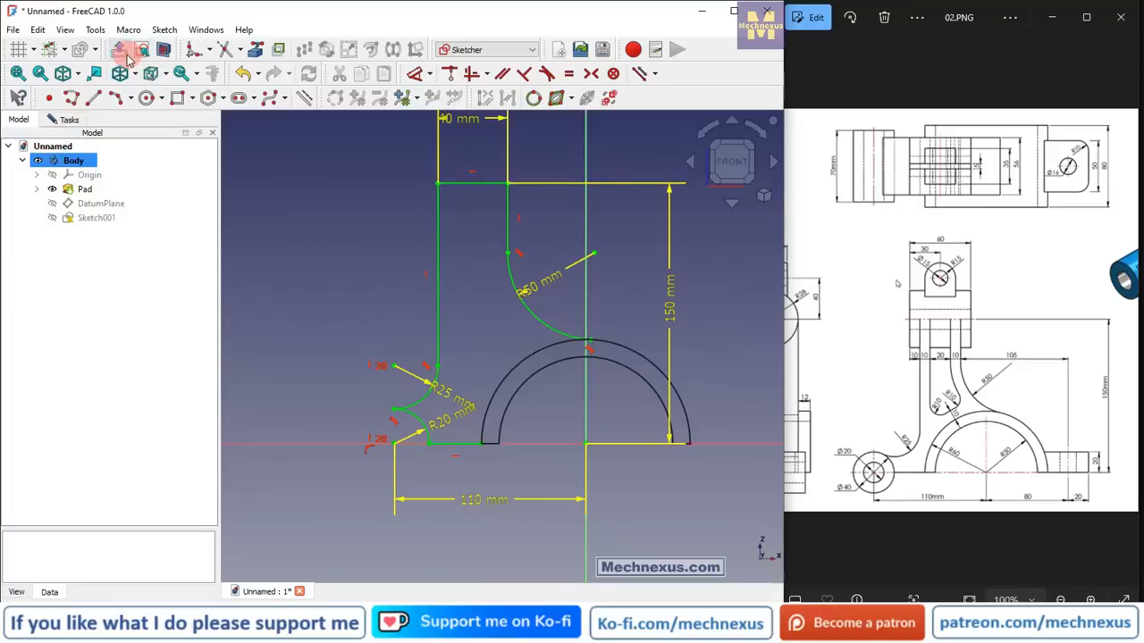
# - Close the arm profile sketch and switch the model display from wireframe to shaded with edges
pyautogui.click(898, 283)
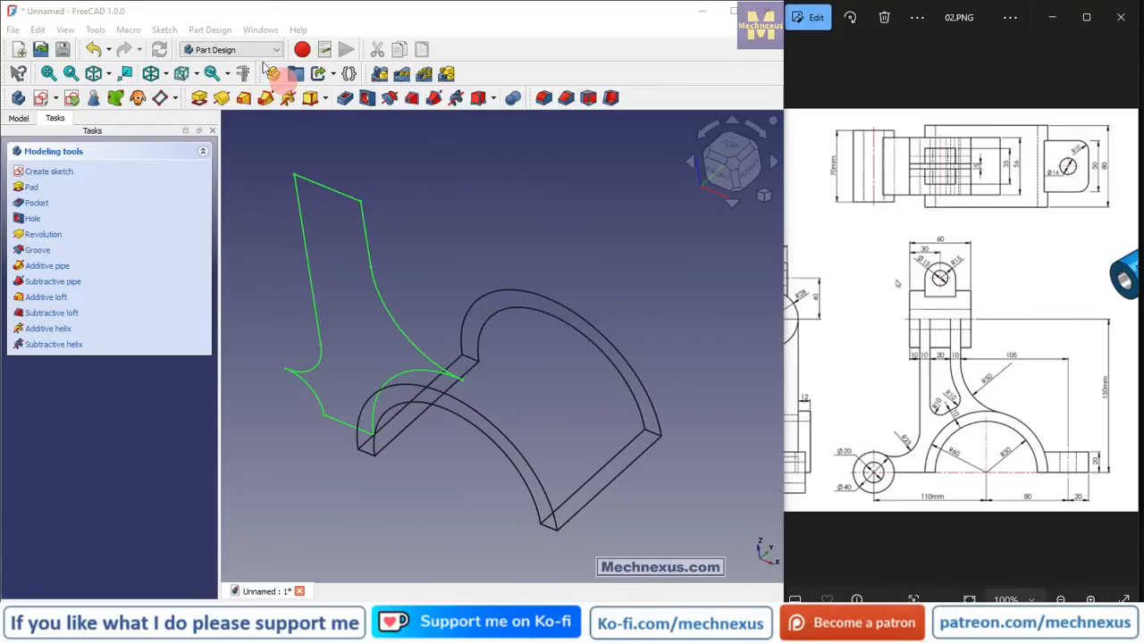
pyautogui.click(166, 73)
pyautogui.click(179, 190)
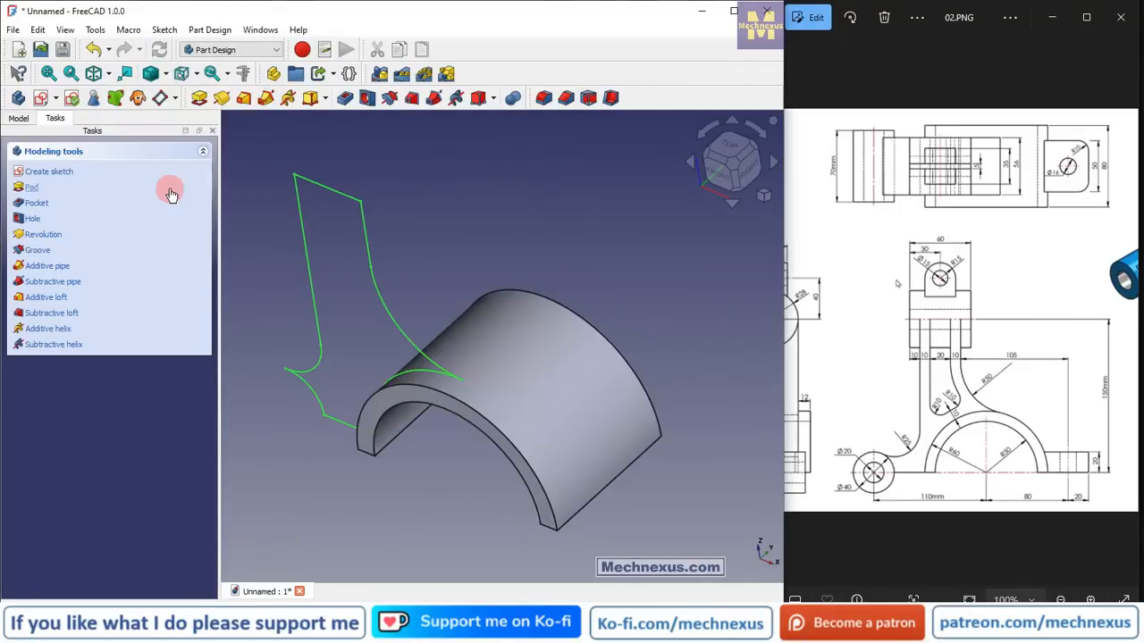
# - Pad the arm profile sketch 56 mm in the reversed direction
pyautogui.click(543, 201)
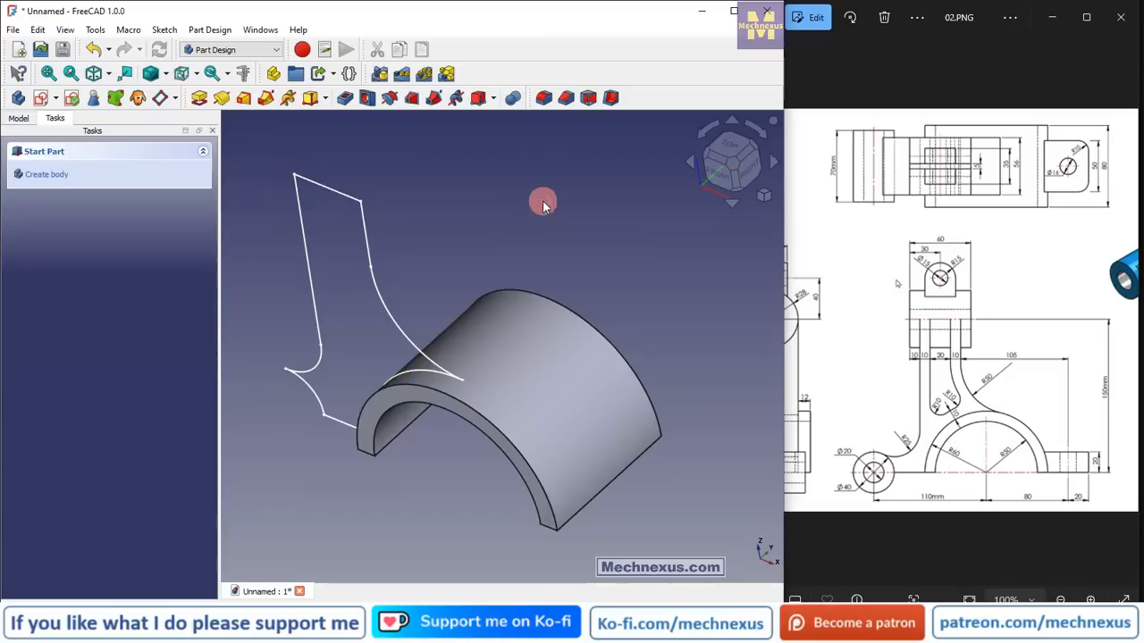
pyautogui.click(18, 117)
pyautogui.click(93, 217)
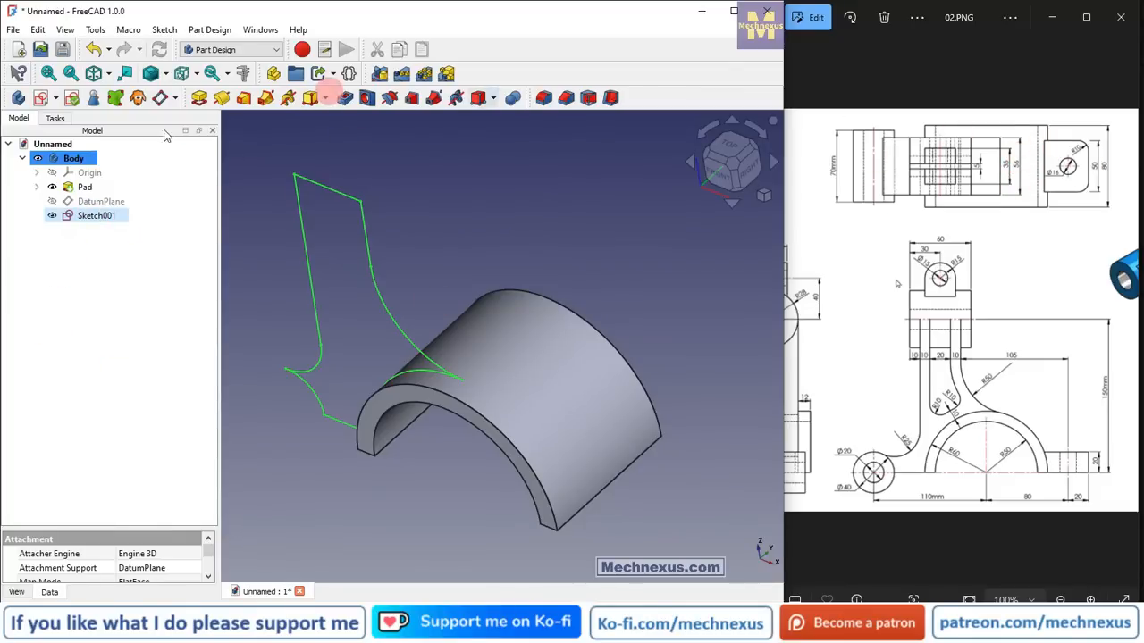
pyautogui.click(201, 100)
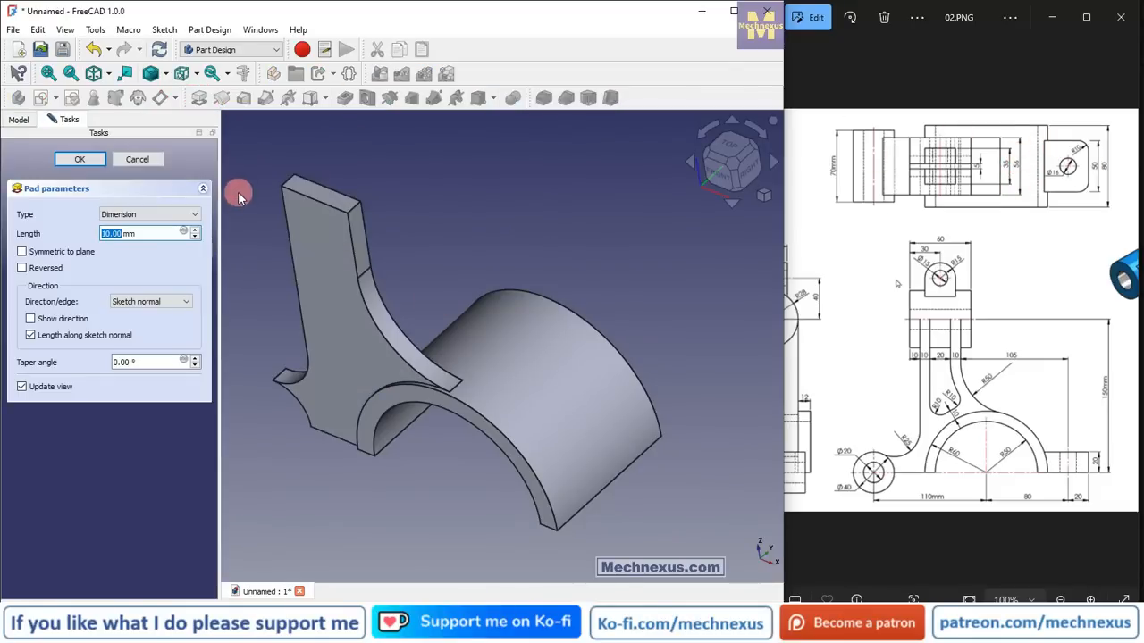
pyautogui.click(22, 268)
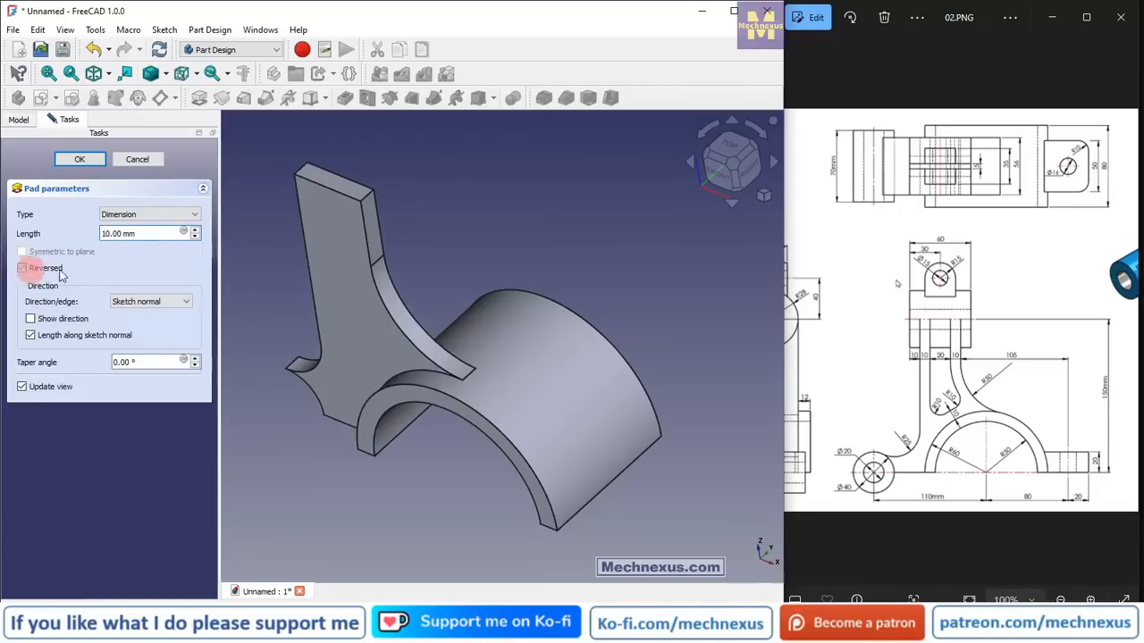
pyautogui.tripleClick(153, 234)
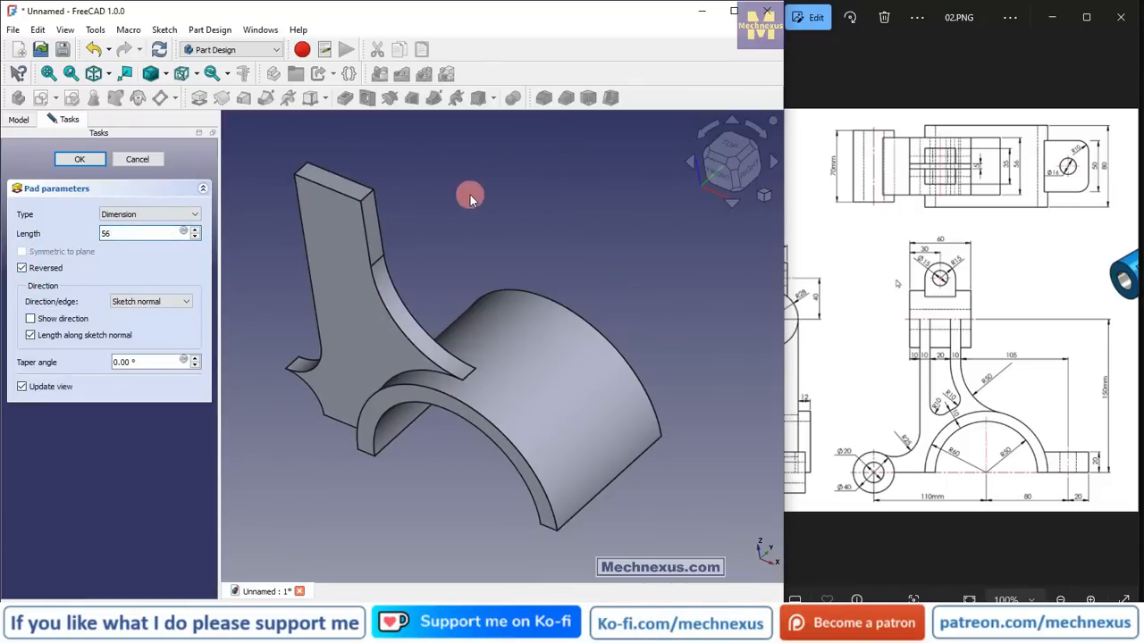
pyautogui.click(73, 165)
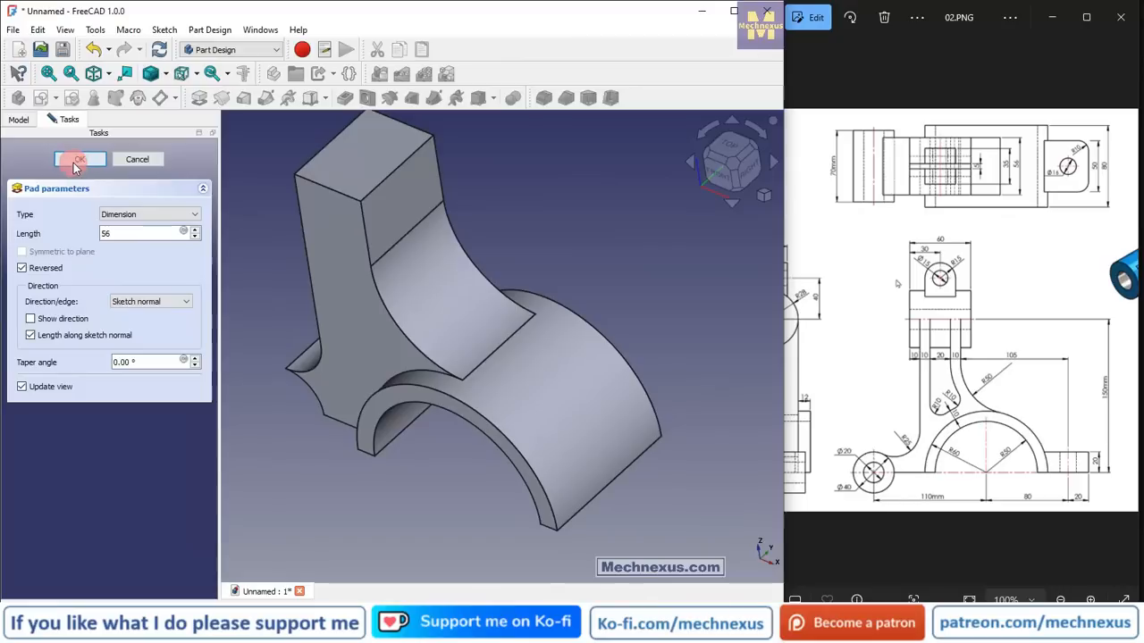
pyautogui.click(600, 242)
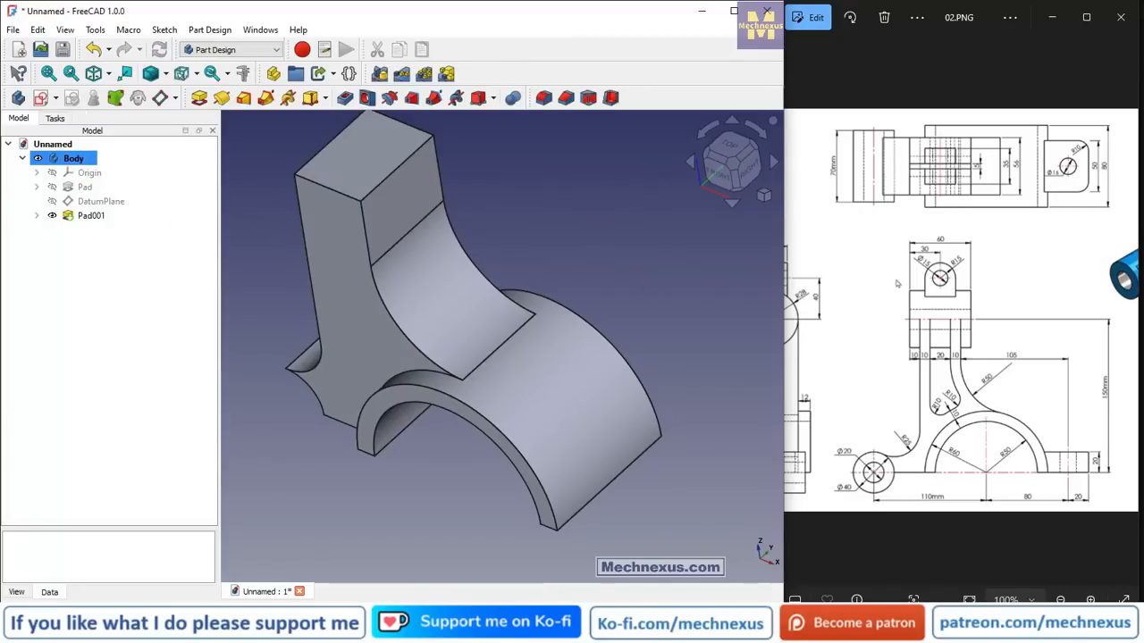
# - Examine the reference drawing's views for the dimensions of the cylindrical boss at the bracket's lower end
pyautogui.click(897, 284)
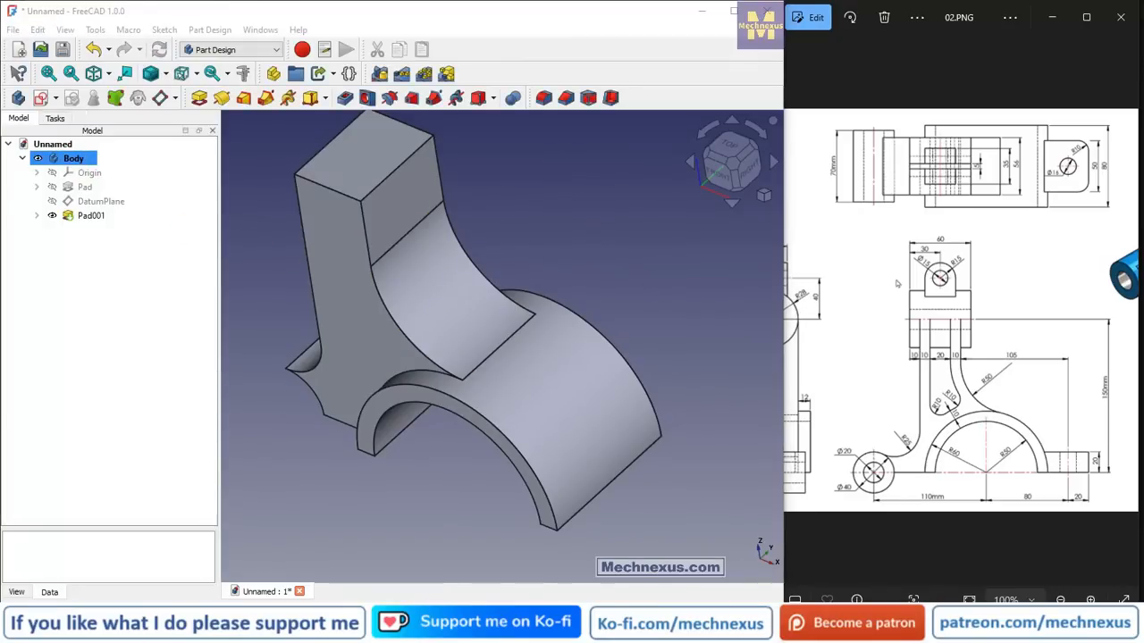
pyautogui.click(729, 181)
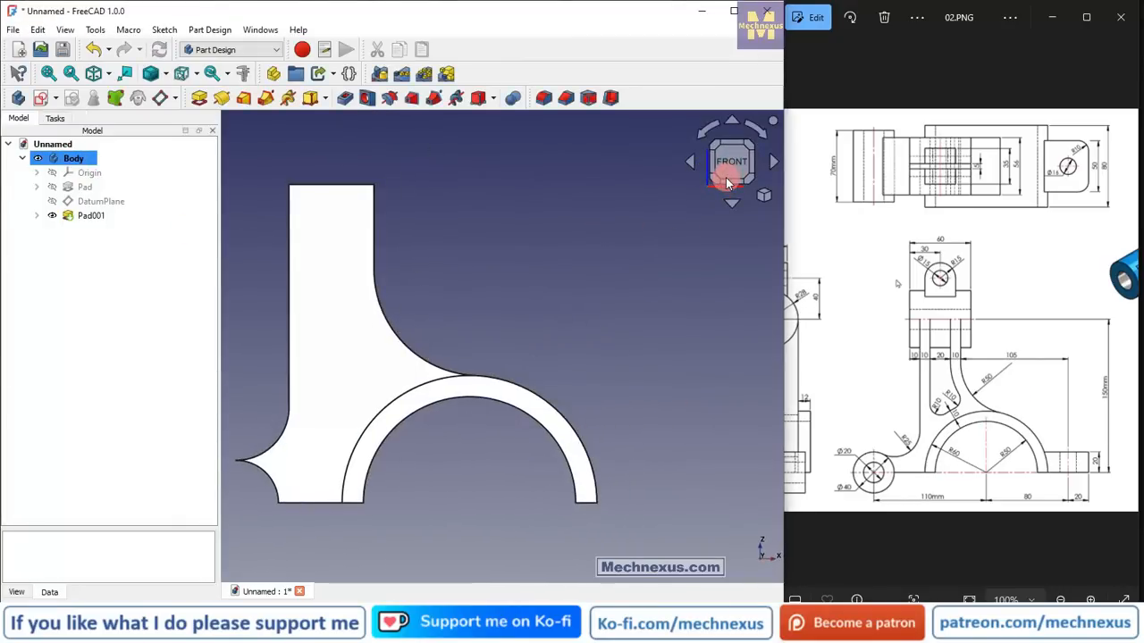
pyautogui.moveTo(1055, 367)
pyautogui.mouseDown()
pyautogui.moveTo(883, 363)
pyautogui.moveTo(983, 357)
pyautogui.moveTo(932, 340)
pyautogui.mouseUp()
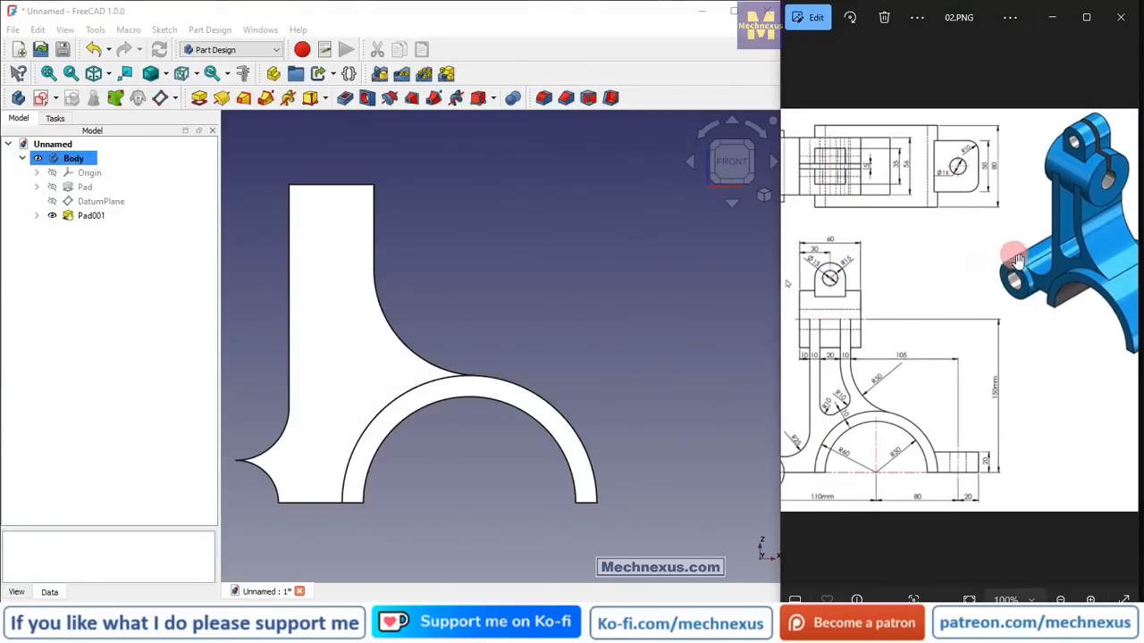
pyautogui.moveTo(939, 281); pyautogui.dragTo(1049, 289)
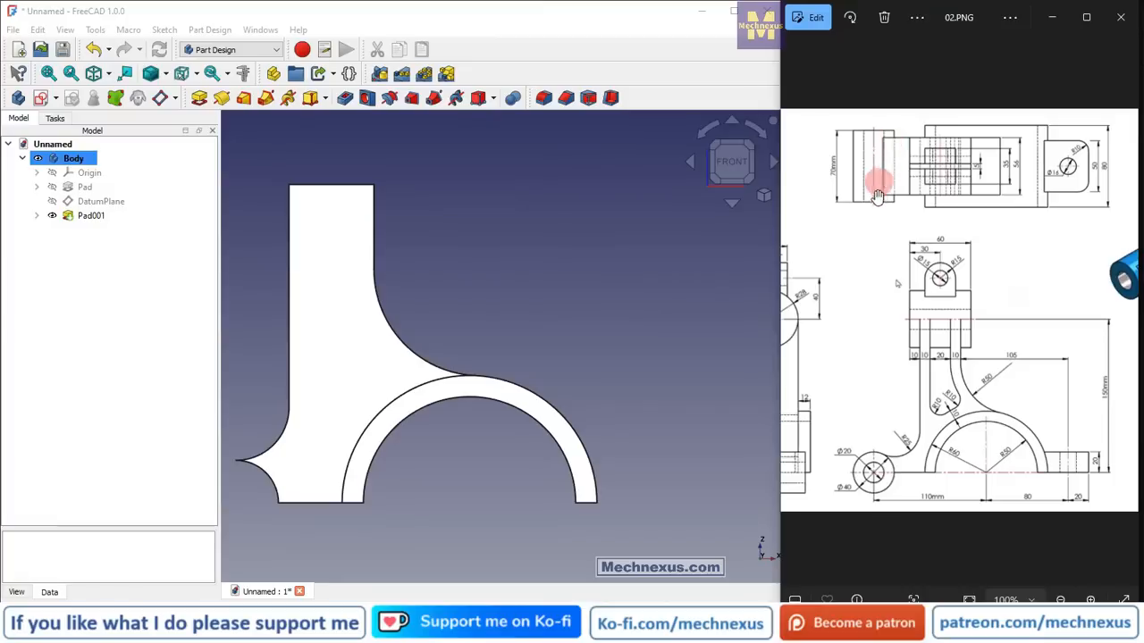
pyautogui.moveTo(899, 343); pyautogui.dragTo(1037, 349)
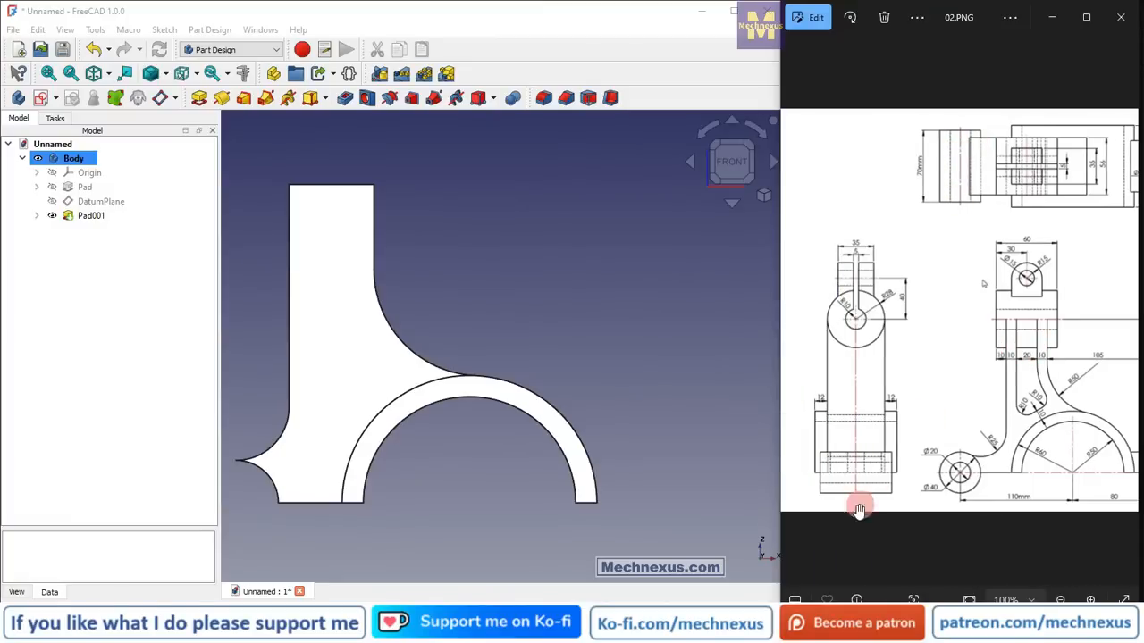
pyautogui.moveTo(943, 264); pyautogui.dragTo(881, 264)
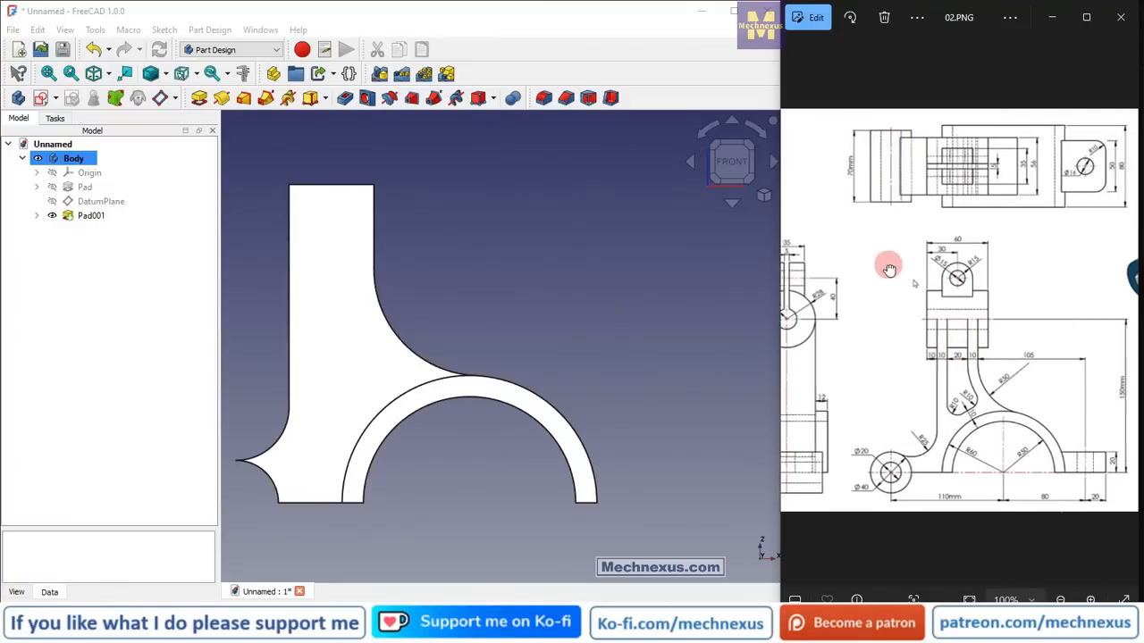
pyautogui.click(556, 309)
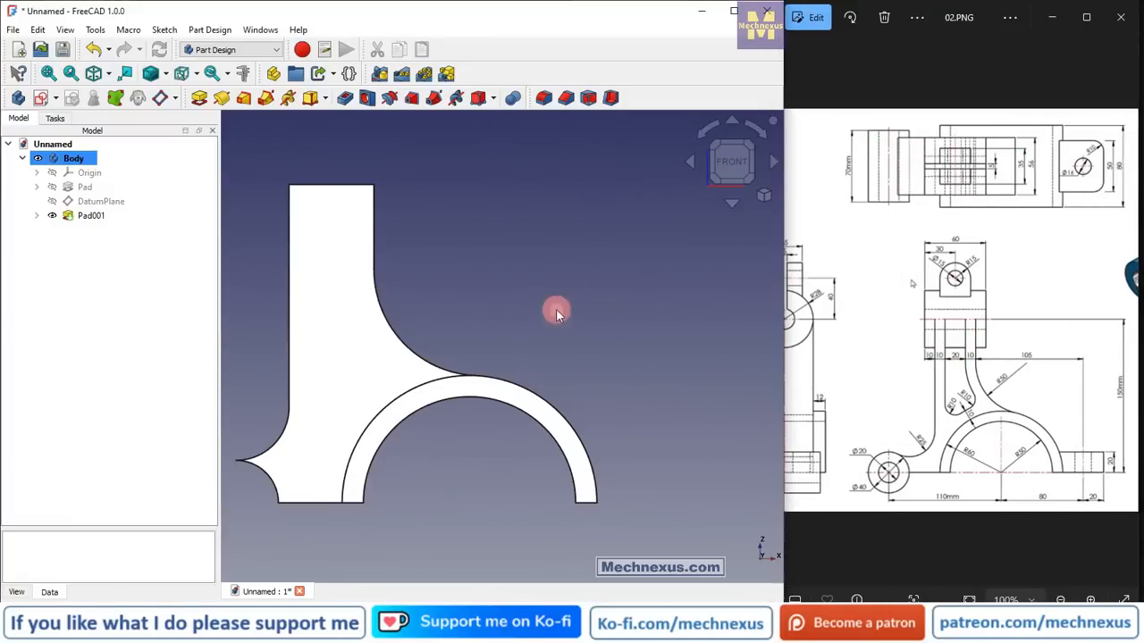
# - Show the origin planes in isometric view and create a new sketch on the XZ-plane
pyautogui.click(764, 197)
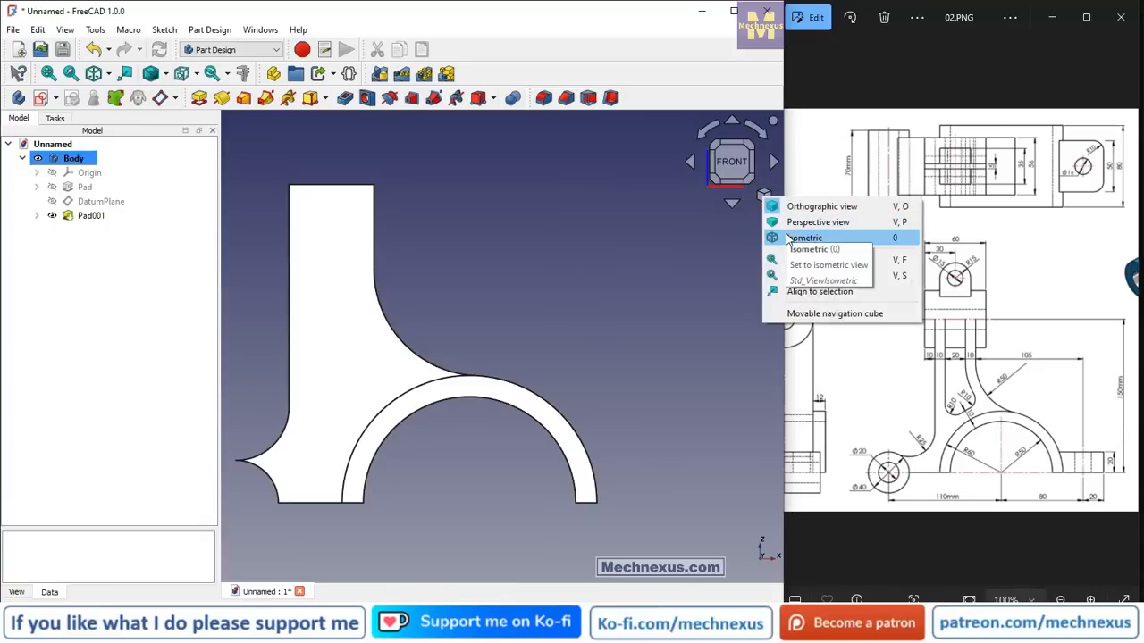
pyautogui.click(800, 235)
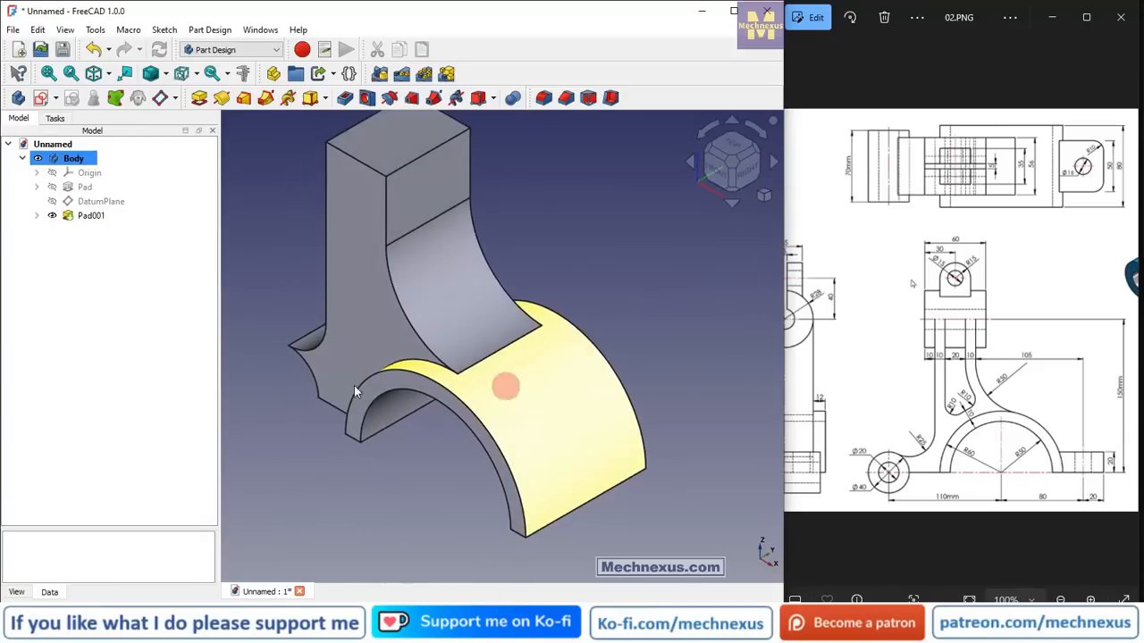
pyautogui.click(89, 172)
pyautogui.press('space')
pyautogui.scroll(-3, 459, 435)
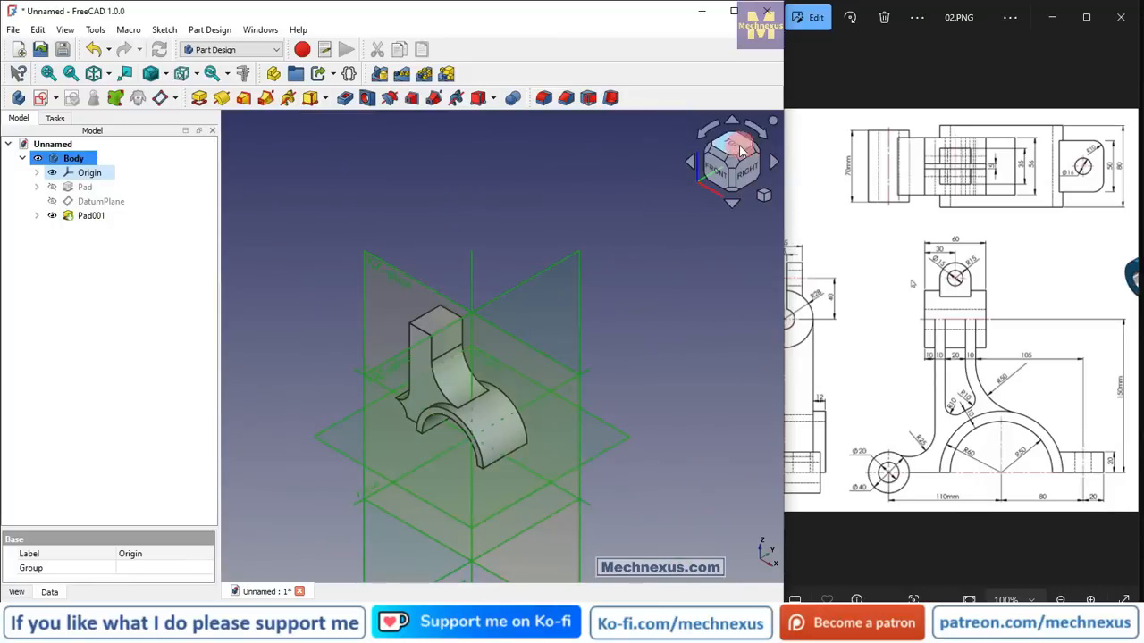
pyautogui.click(359, 266)
pyautogui.click(266, 307)
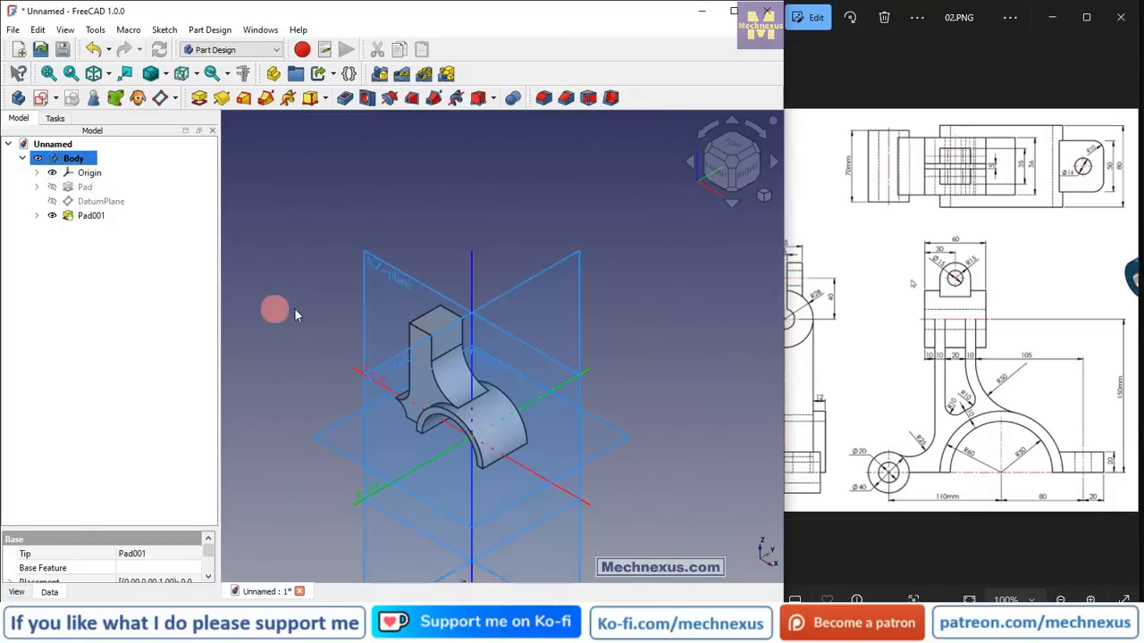
pyautogui.click(360, 283)
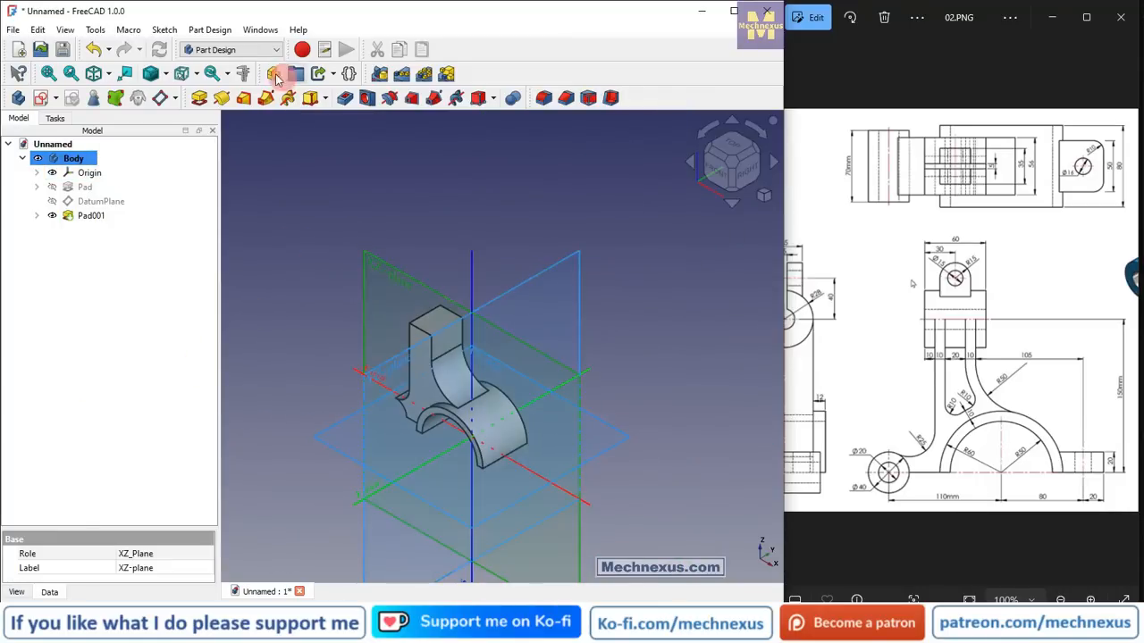
pyautogui.click(40, 99)
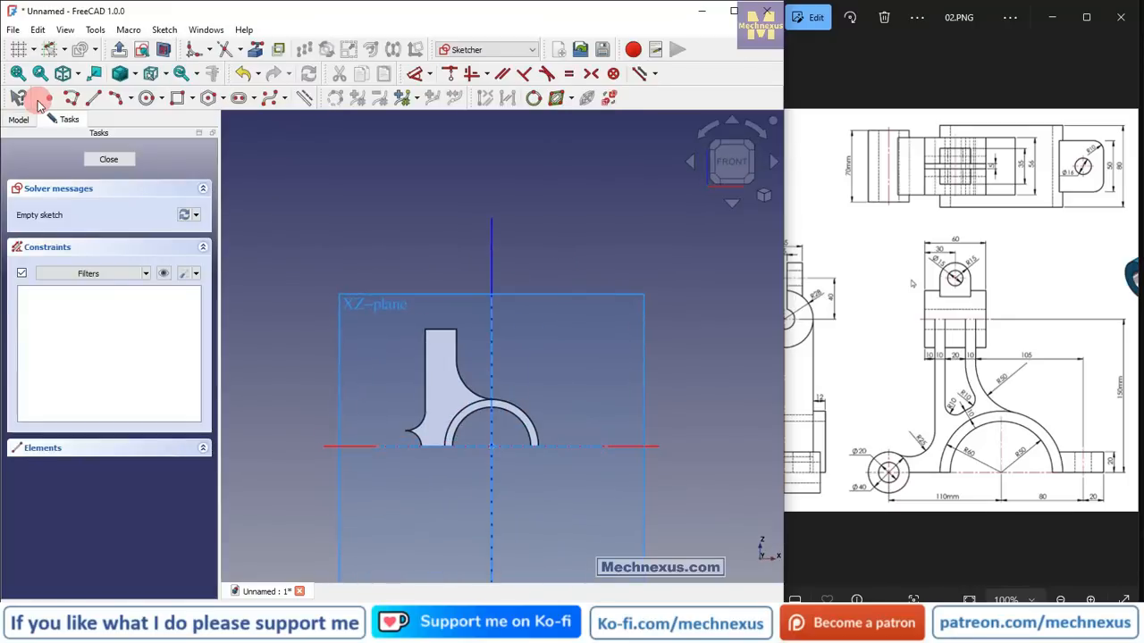
# - Hide the body's origin planes and axes while the new sketch stays open
pyautogui.click(23, 122)
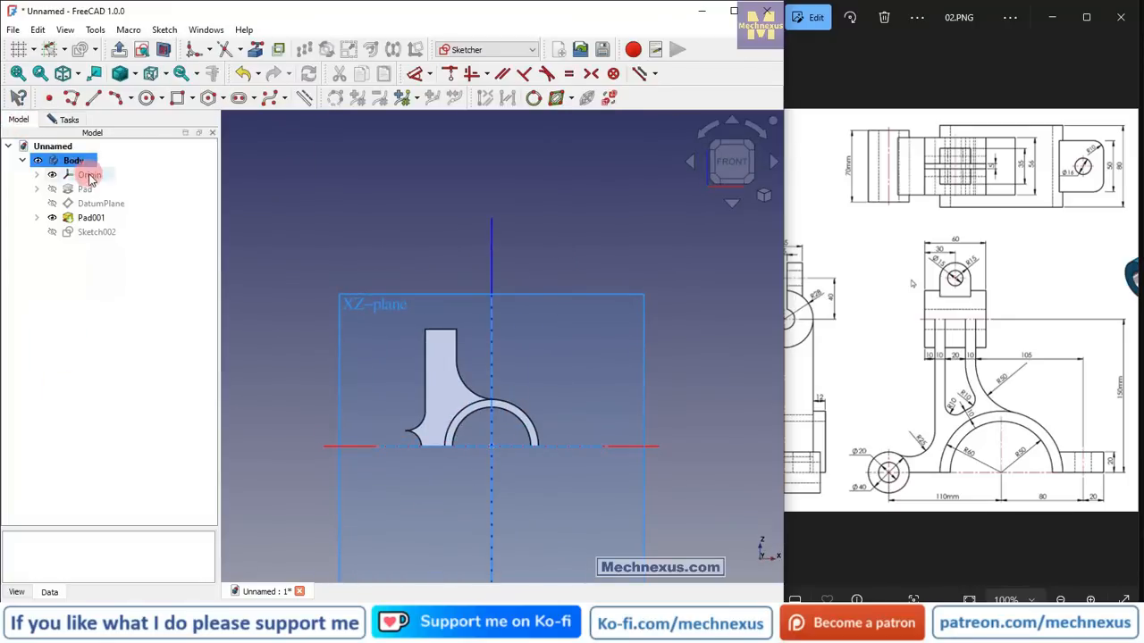
pyautogui.click(88, 176)
pyautogui.press('space')
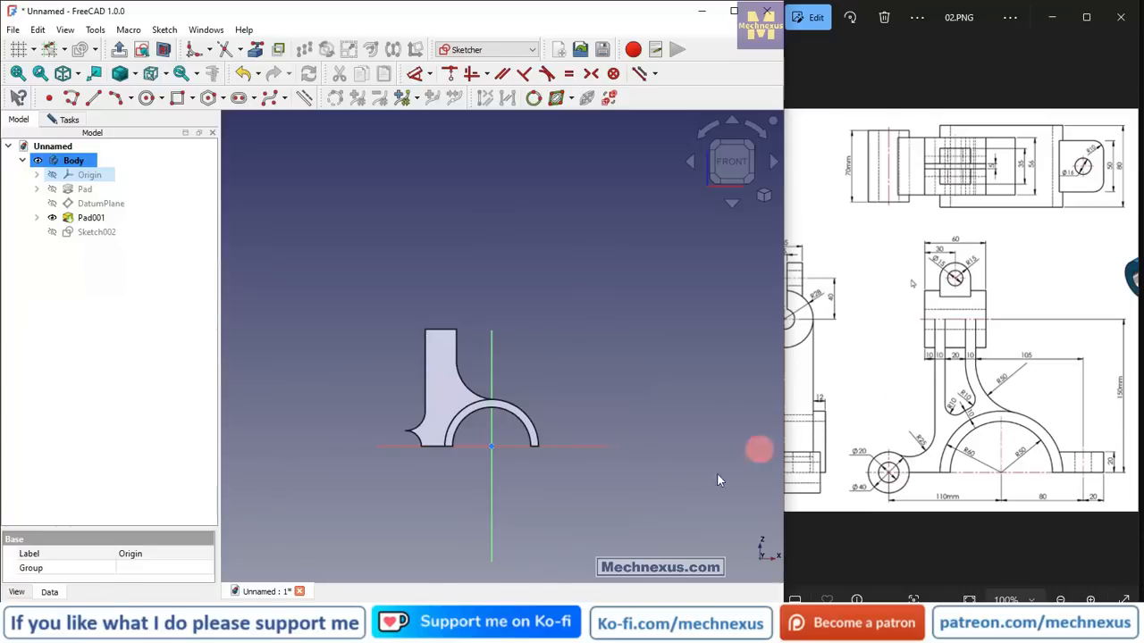
pyautogui.press('Escape')
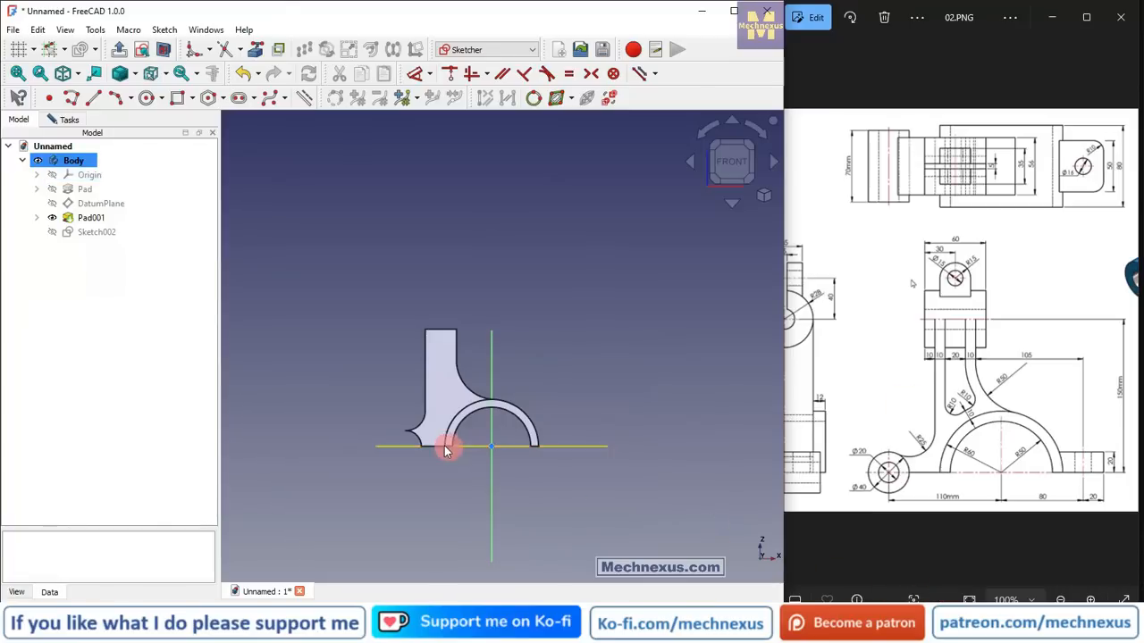
# - Project the arm's 20 mm arc as external geometry and draw a 40 mm diameter circle from its centre through its upper endpoint
pyautogui.scroll(5, 371, 416)
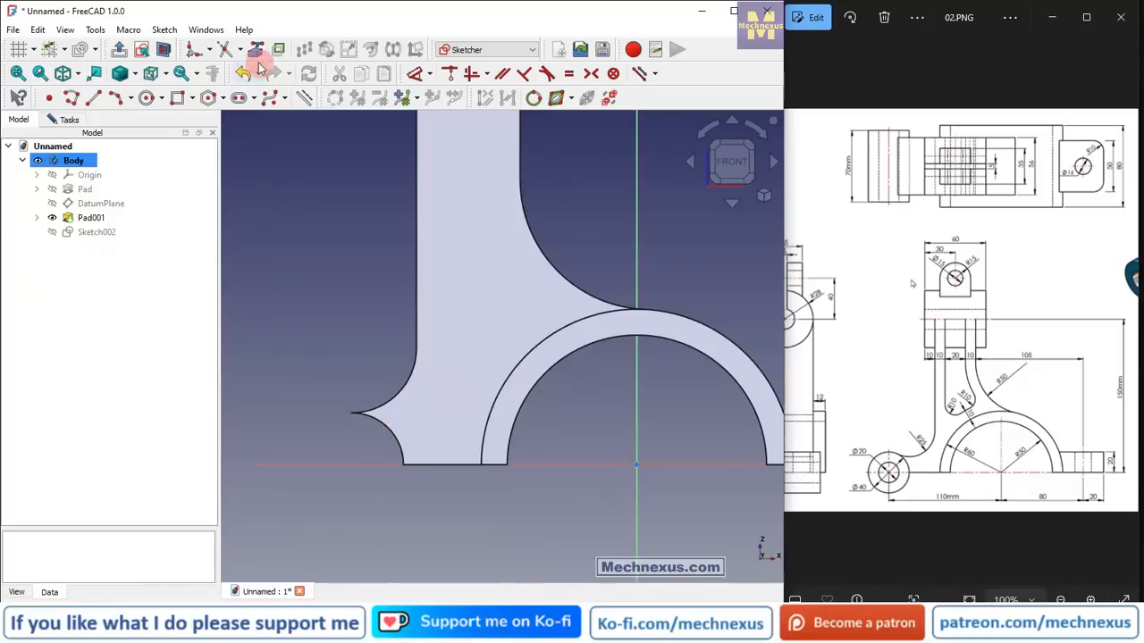
pyautogui.click(377, 433)
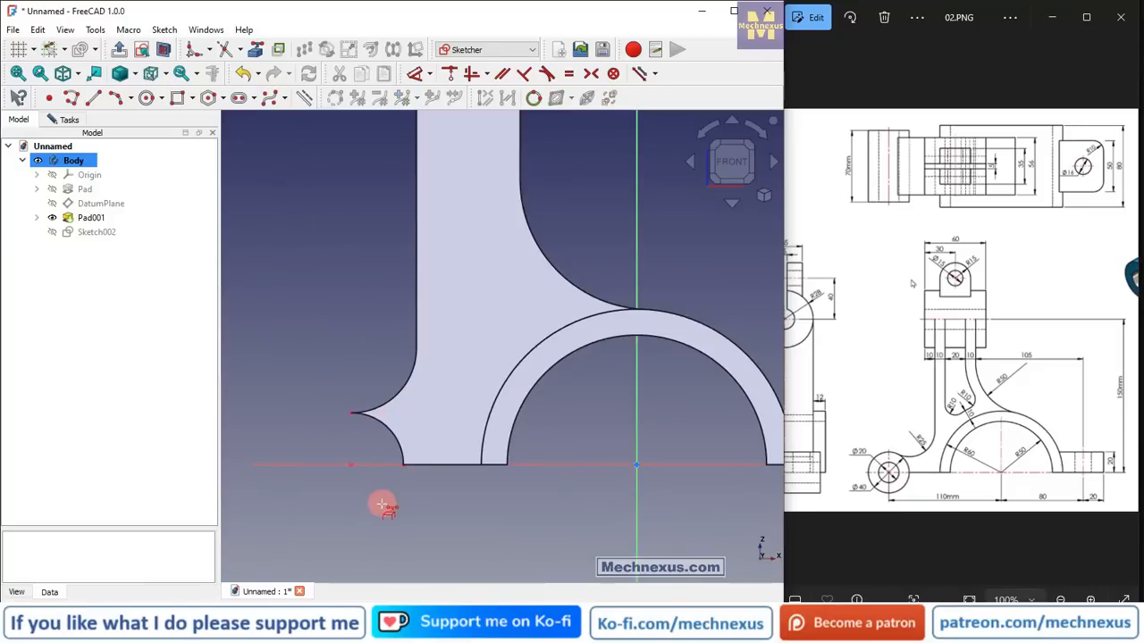
pyautogui.click(153, 101)
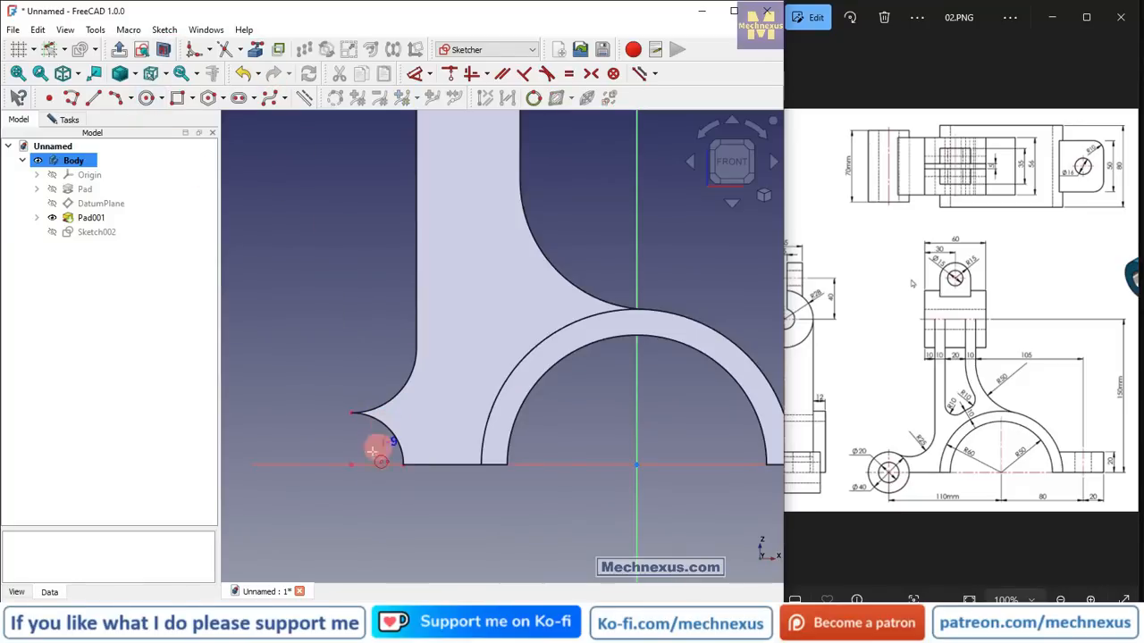
pyautogui.click(351, 465)
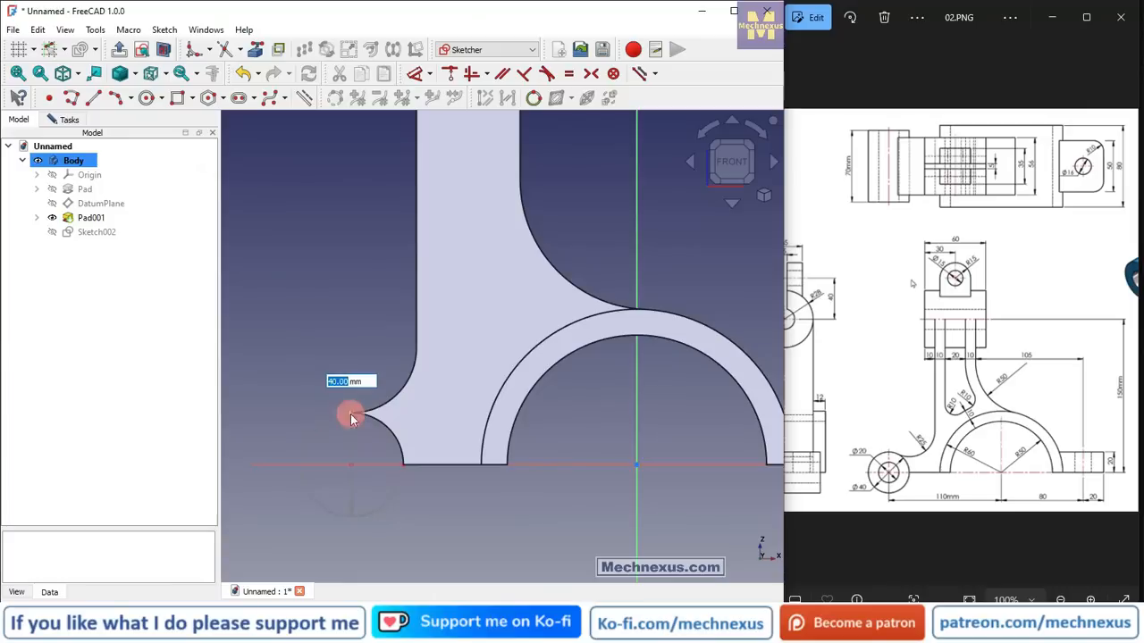
pyautogui.click(351, 414)
pyautogui.moveTo(330, 427); pyautogui.dragTo(393, 451, button='middle')
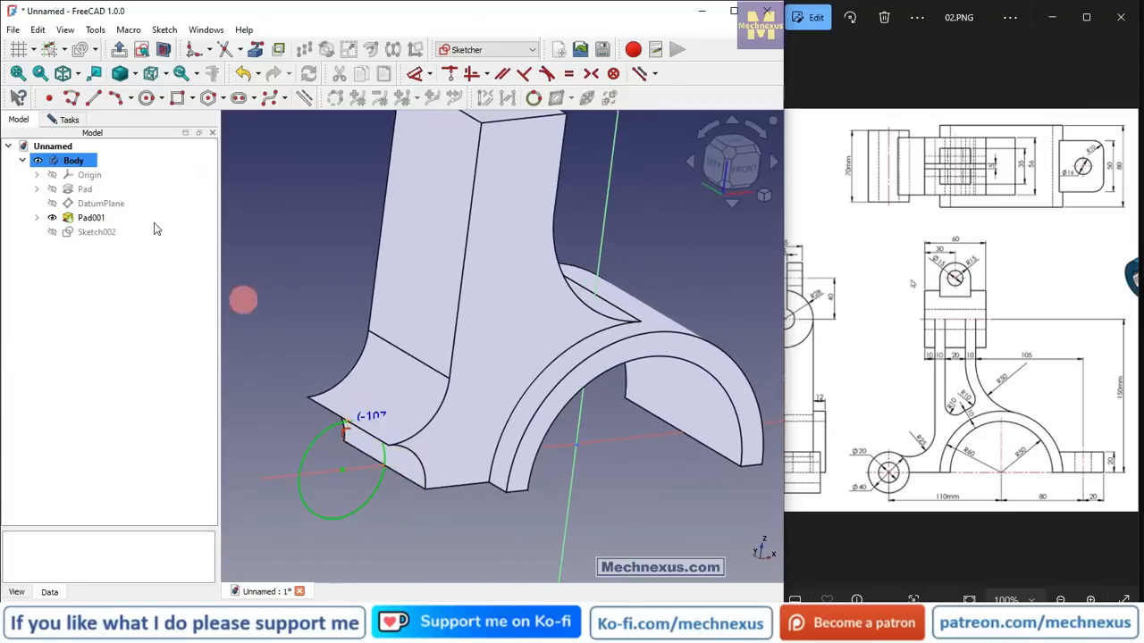
# - Finish the boss sketch and pad the 40 mm circle 70 mm, symmetric to the sketch plane
pyautogui.scroll(-2, 343, 258)
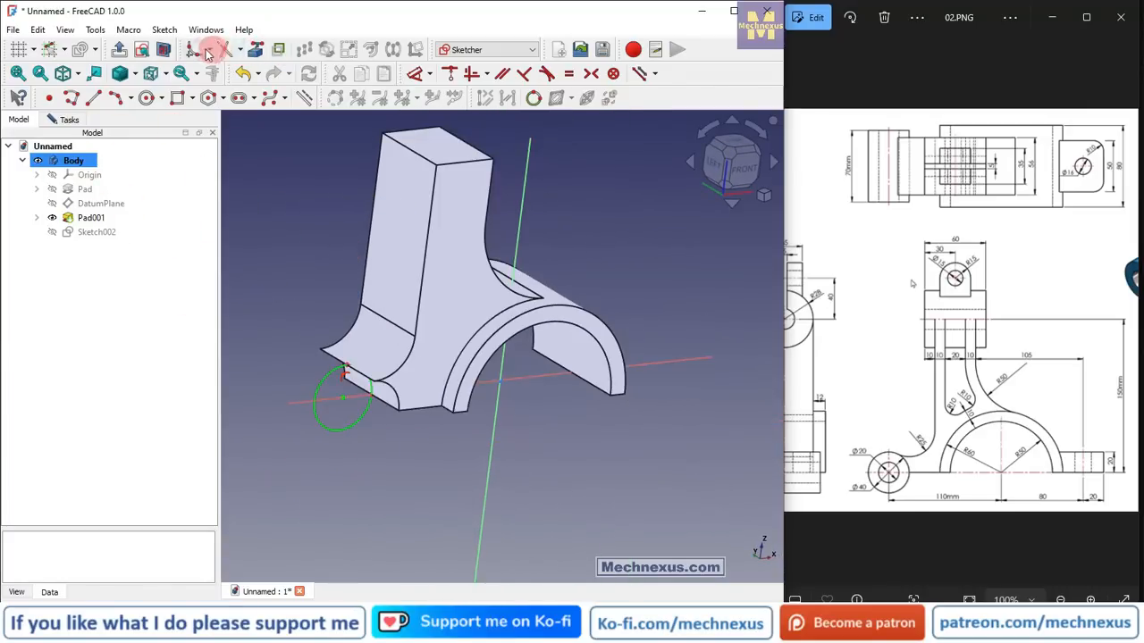
pyautogui.click(123, 49)
pyautogui.click(901, 315)
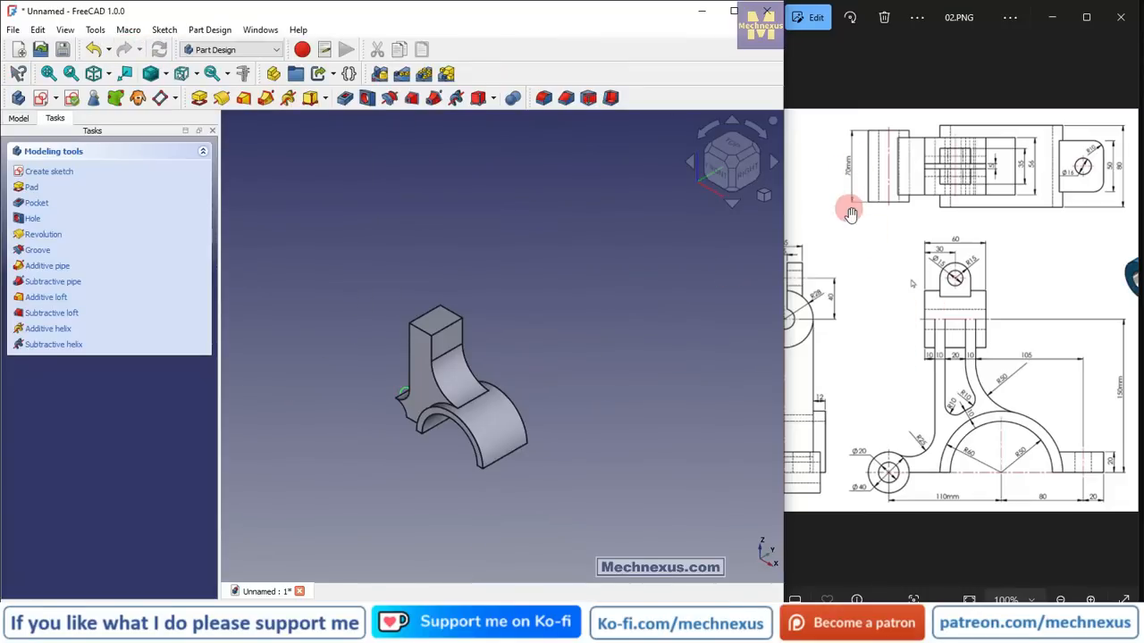
pyautogui.moveTo(346, 414); pyautogui.dragTo(461, 420, button='middle')
pyautogui.click(18, 119)
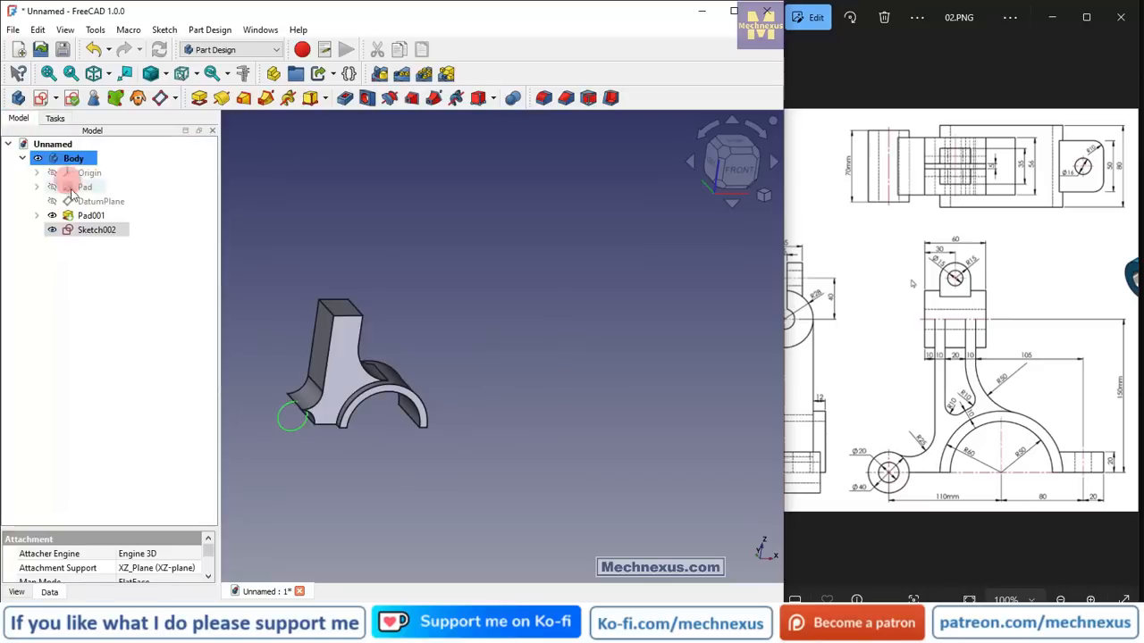
pyautogui.click(201, 98)
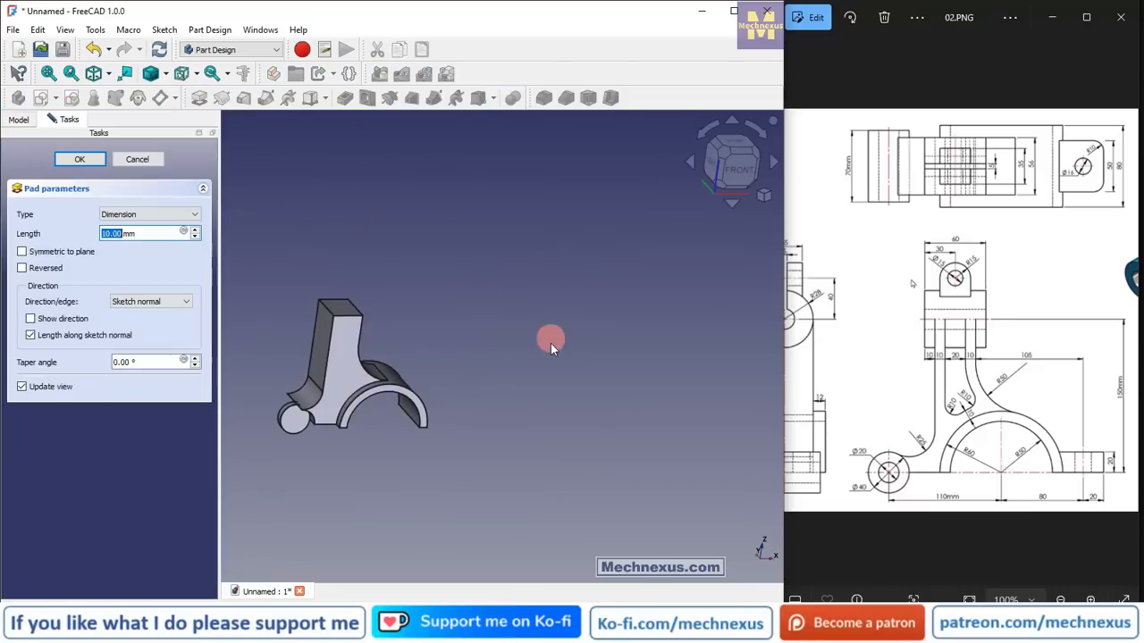
pyautogui.write('7')
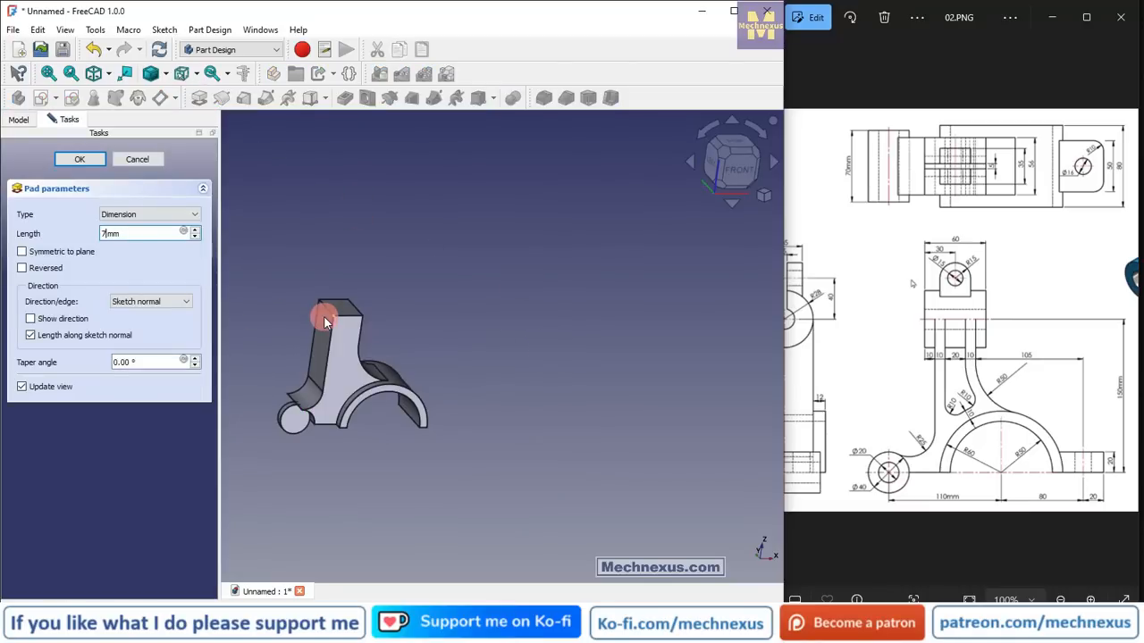
pyautogui.write('0')
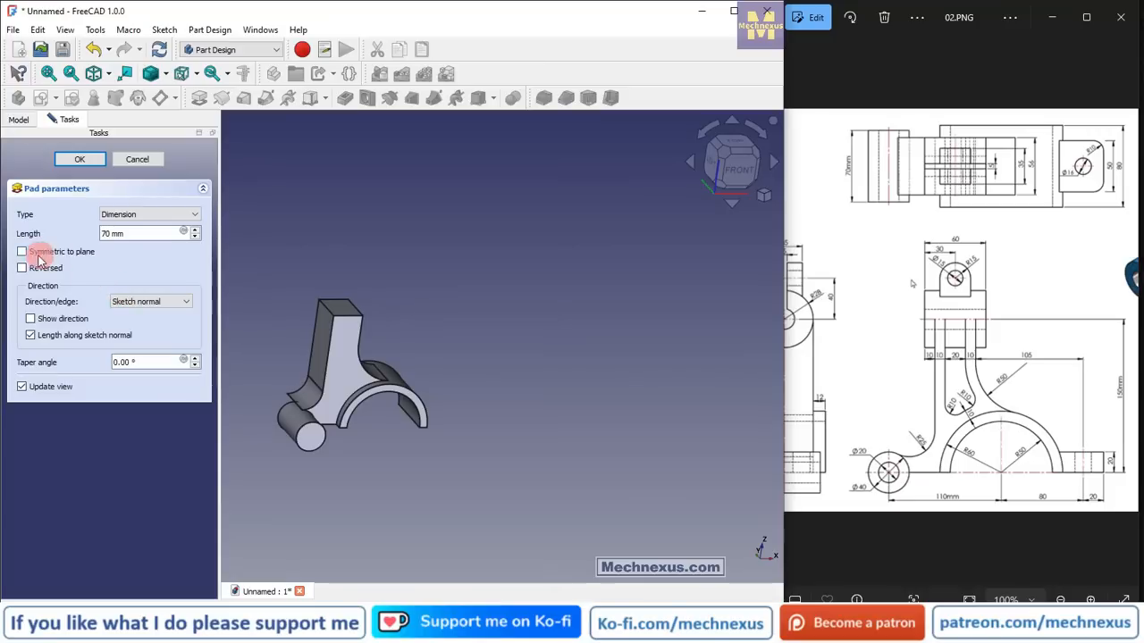
pyautogui.click(22, 251)
pyautogui.moveTo(384, 411); pyautogui.dragTo(402, 476, button='middle')
pyautogui.click(79, 159)
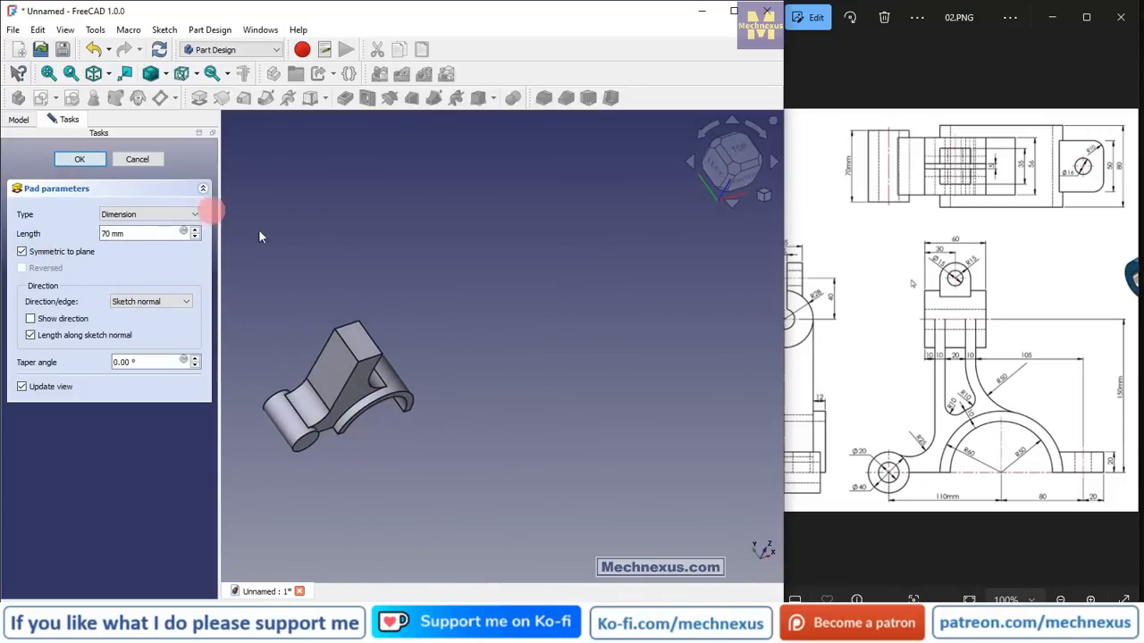
# - Check the arm's slot dimensions in the reference drawing and create a new sketch on the arm's front face
pyautogui.click(764, 195)
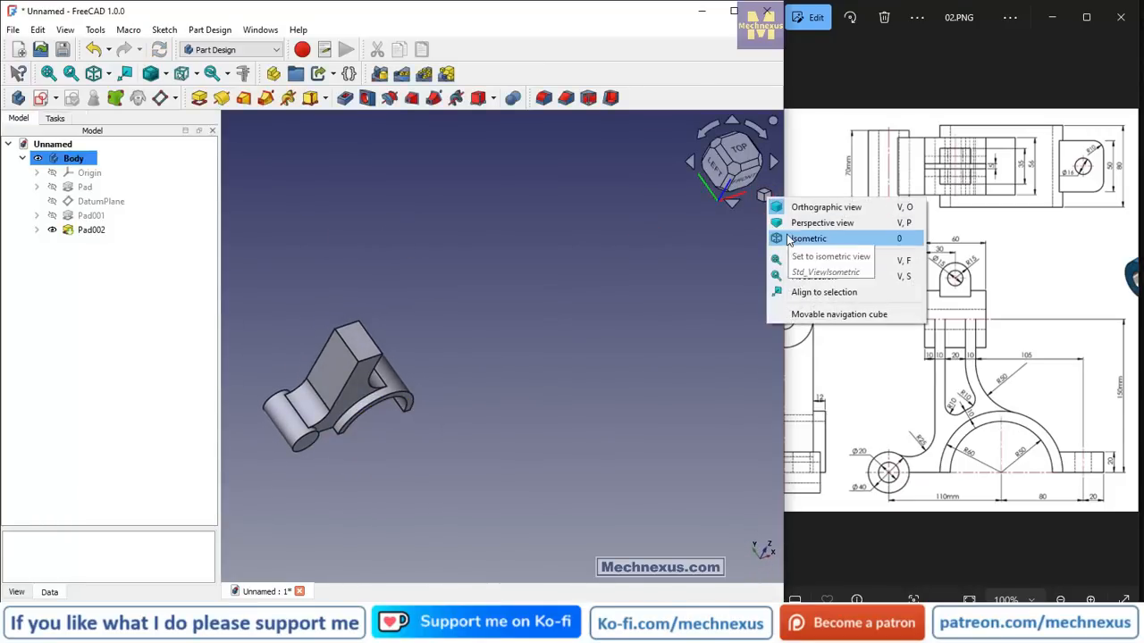
pyautogui.click(777, 236)
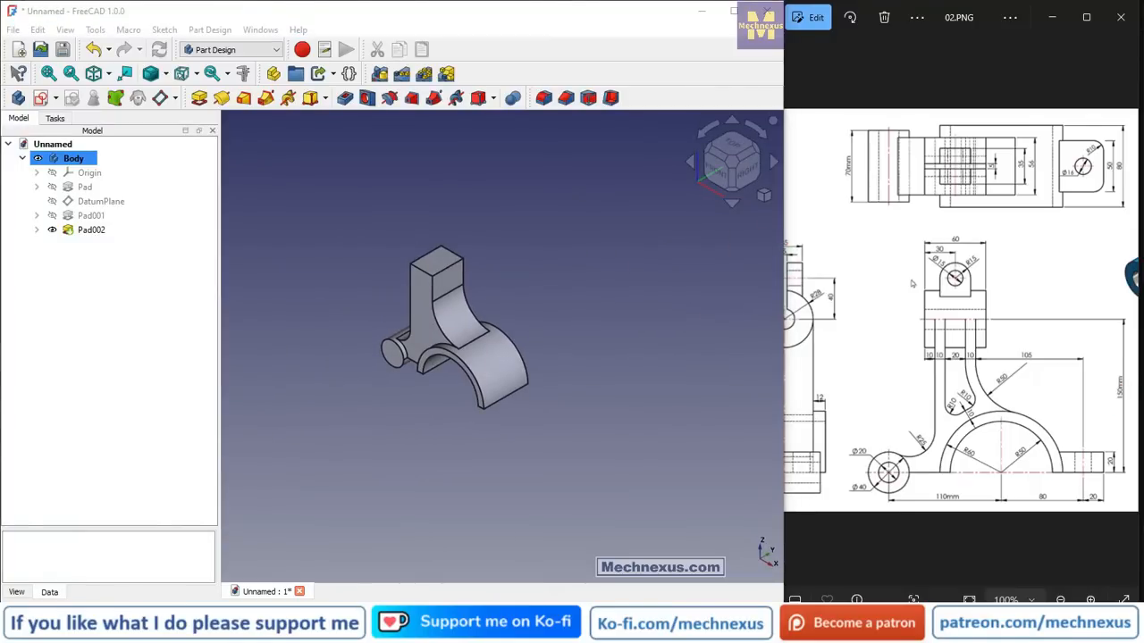
pyautogui.moveTo(1084, 357); pyautogui.dragTo(866, 355)
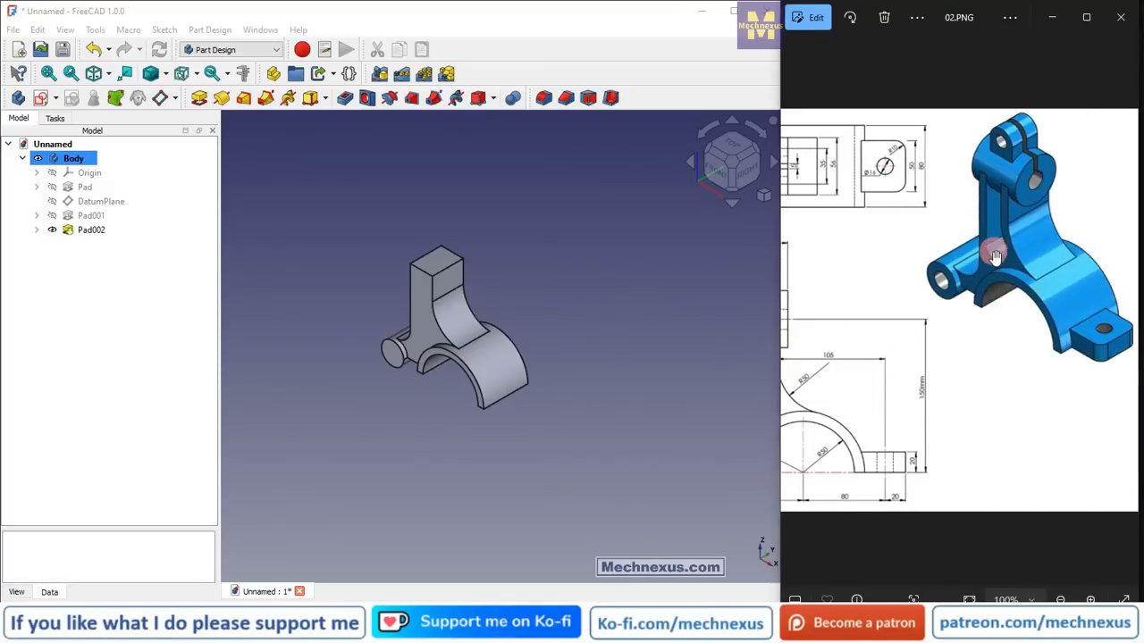
pyautogui.moveTo(901, 327); pyautogui.dragTo(1029, 324)
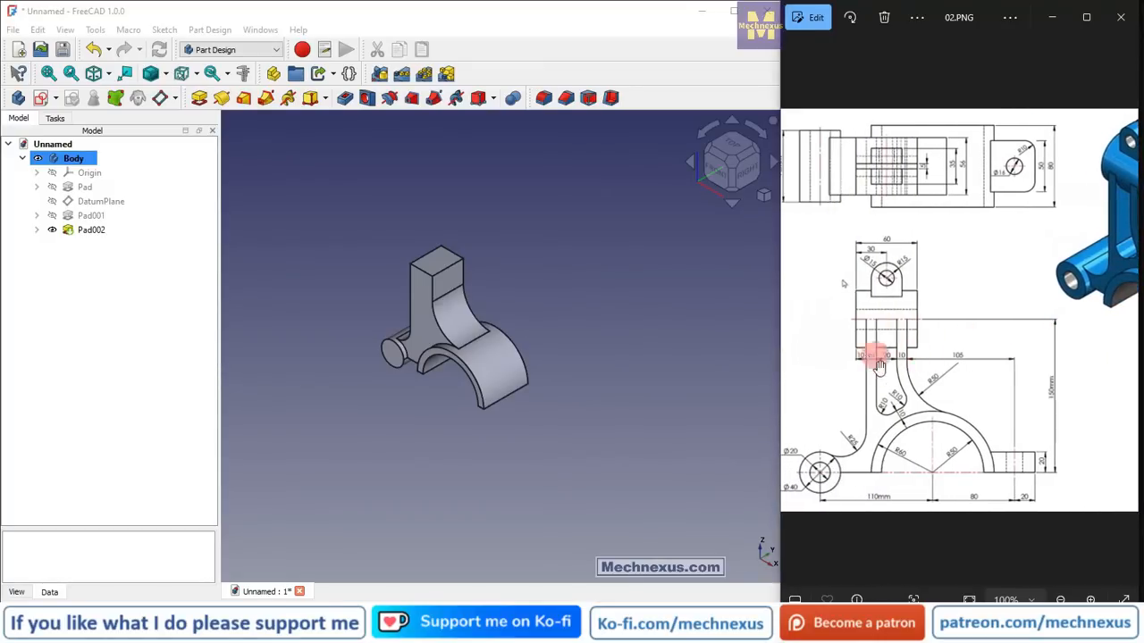
pyautogui.scroll(3, 402, 267)
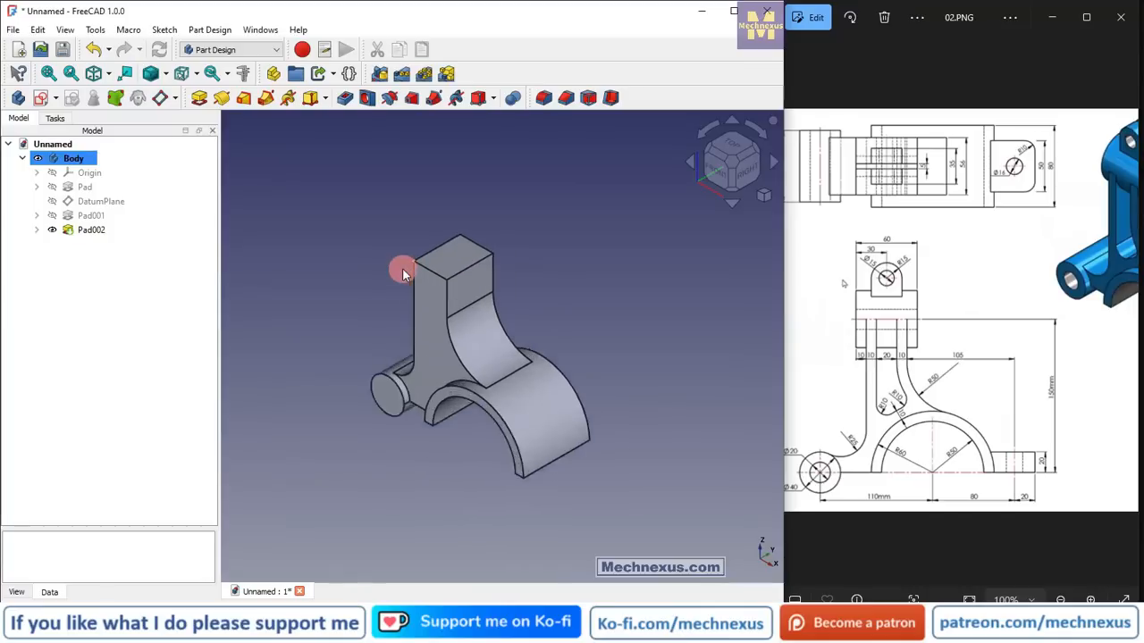
pyautogui.click(435, 312)
pyautogui.click(43, 99)
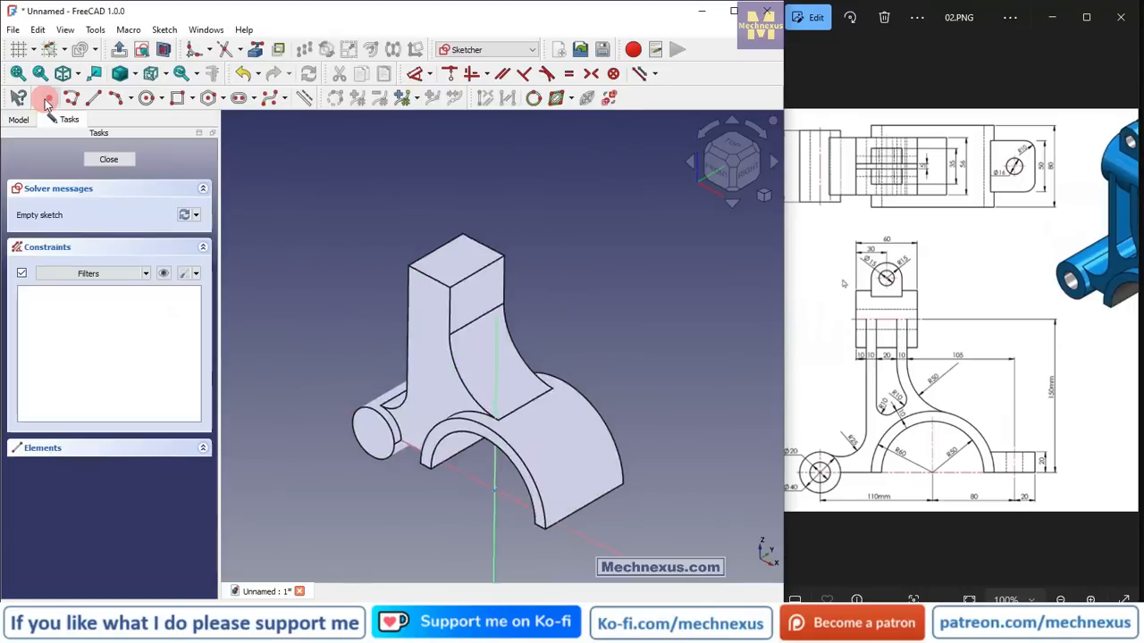
pyautogui.scroll(1, 416, 443)
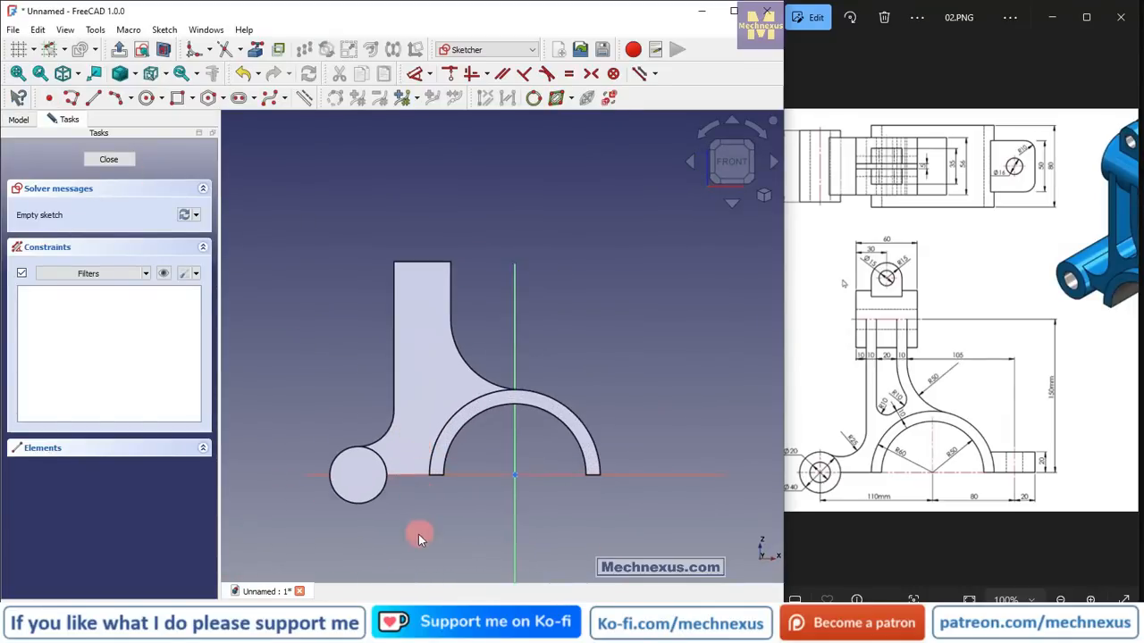
# - Set the display style to wireframe and project the arm's two vertical edges and top edge as external geometry
pyautogui.click(152, 75)
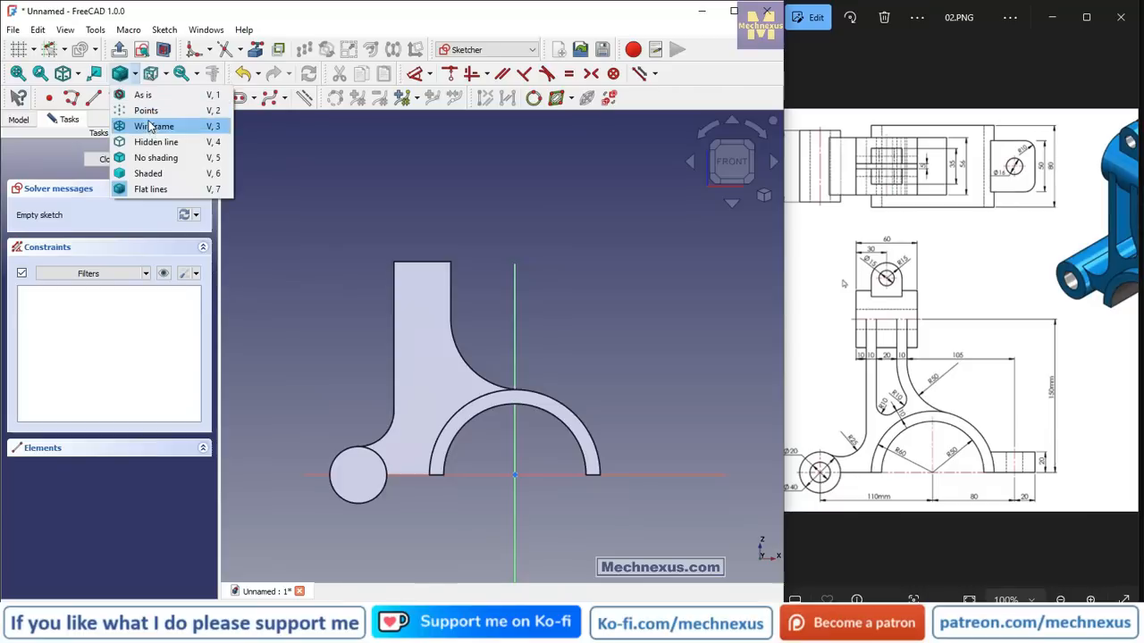
pyautogui.click(154, 128)
pyautogui.scroll(2, 477, 304)
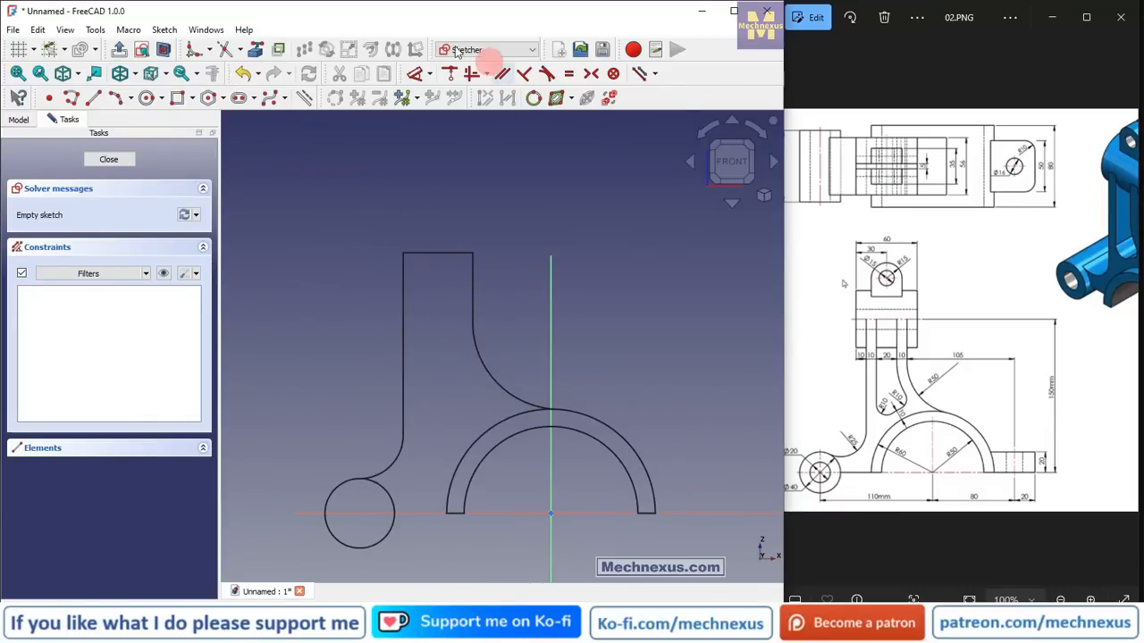
pyautogui.click(255, 51)
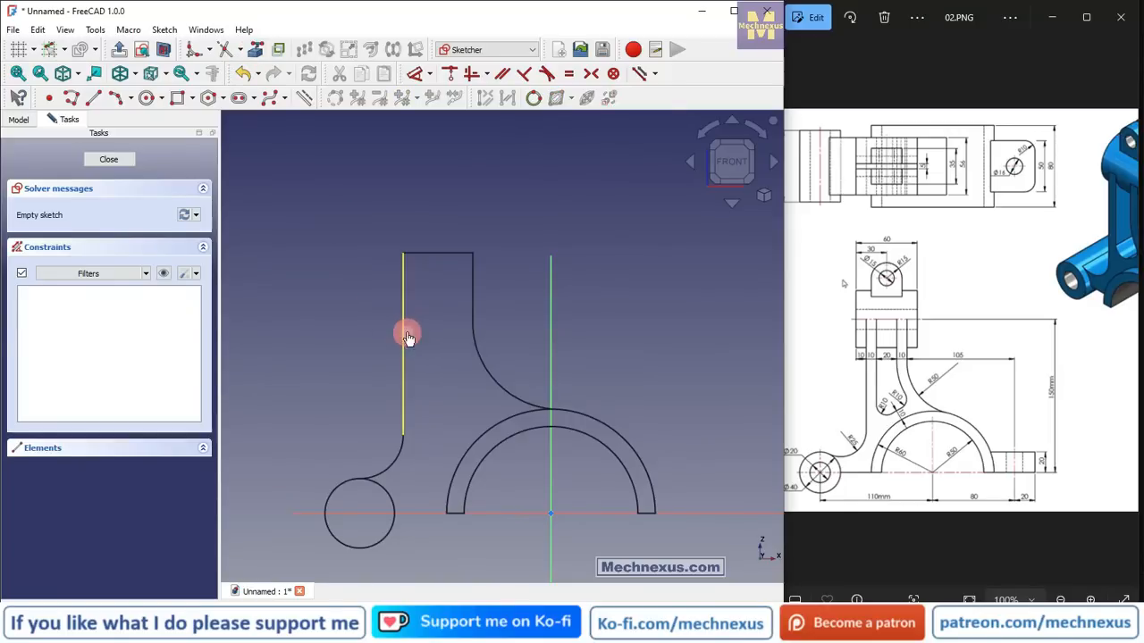
pyautogui.click(407, 338)
pyautogui.click(437, 257)
pyautogui.click(472, 277)
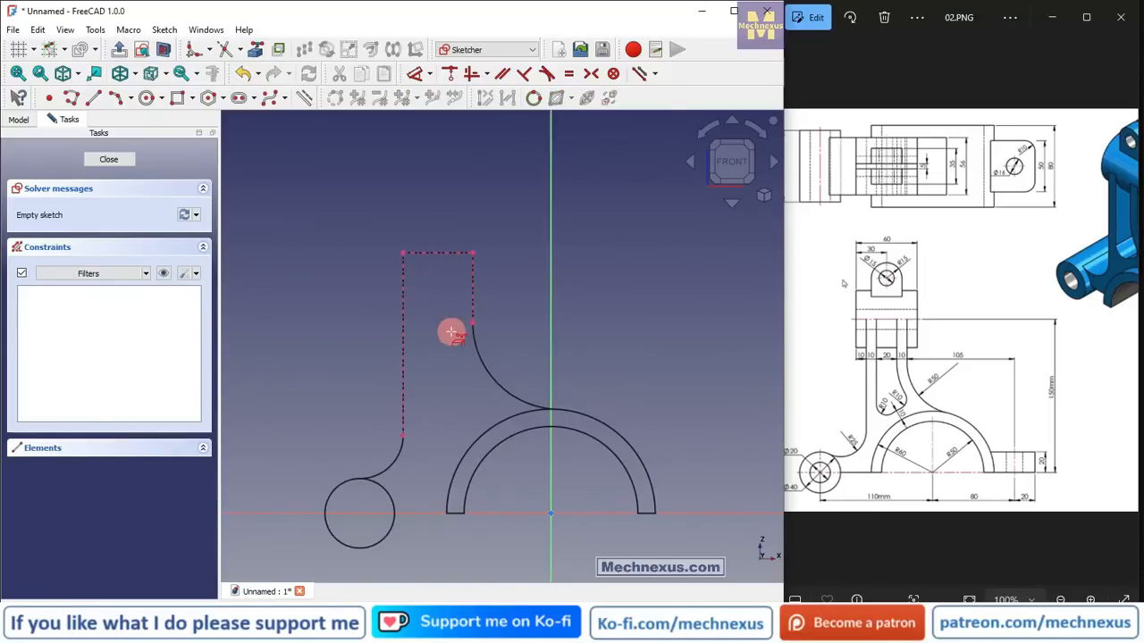
# - Draw a tall rectangle inside the projected outline at the upper part of the arm
pyautogui.scroll(3, 463, 283)
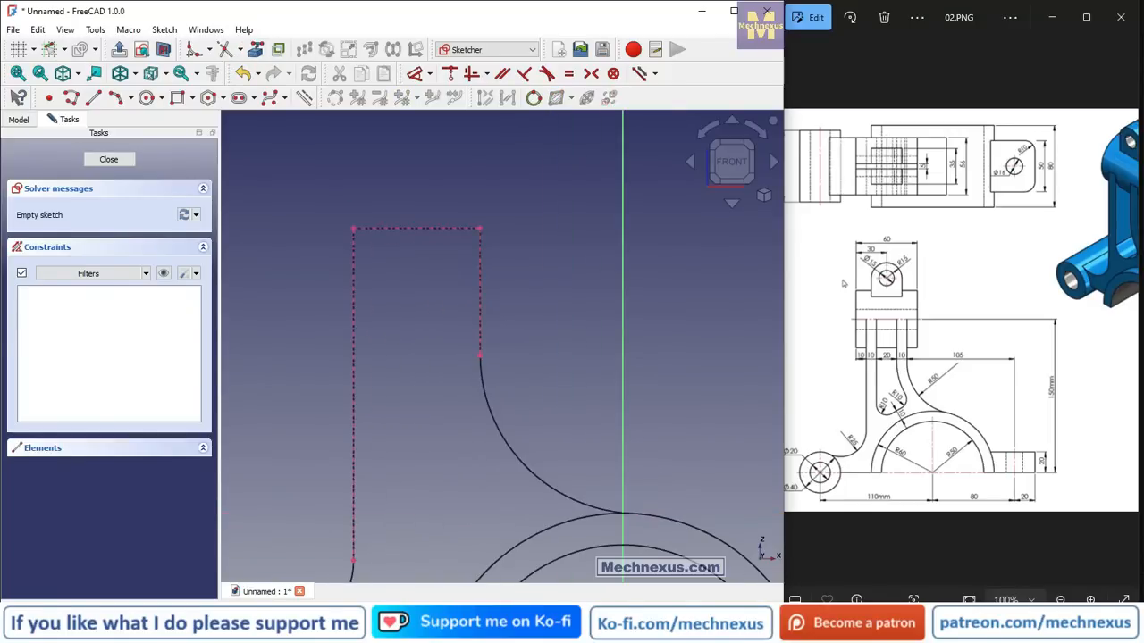
pyautogui.click(177, 98)
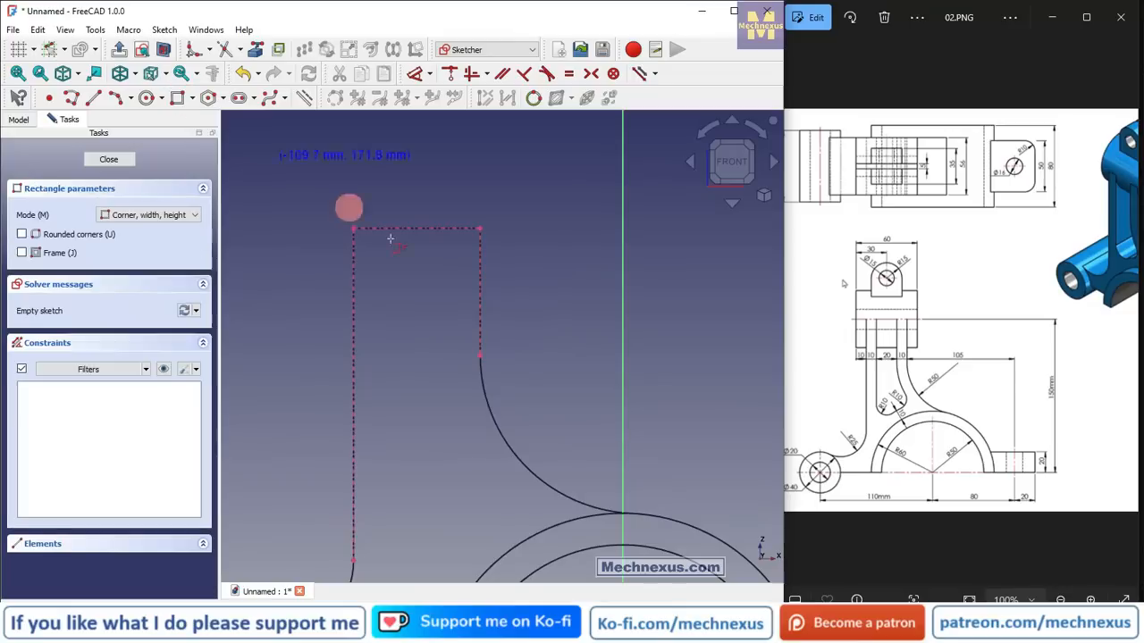
pyautogui.click(384, 252)
pyautogui.click(465, 489)
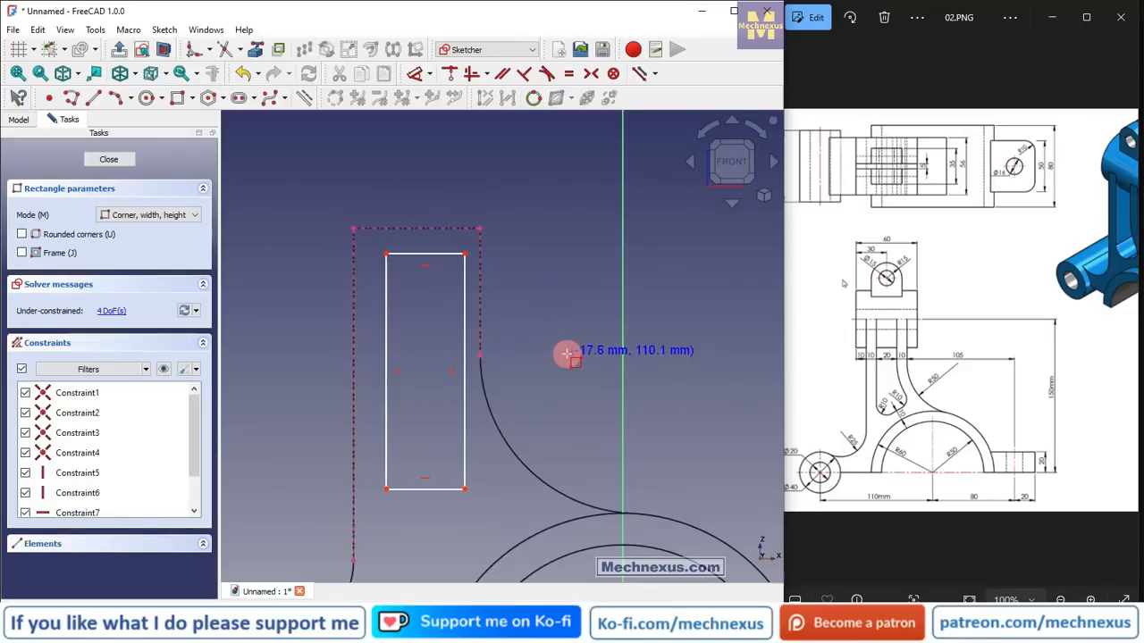
pyautogui.press('Escape')
# - Delete the rectangle's bottom edge and shorten its right vertical line to roughly the level where the arm's curve starts
pyautogui.click(428, 490)
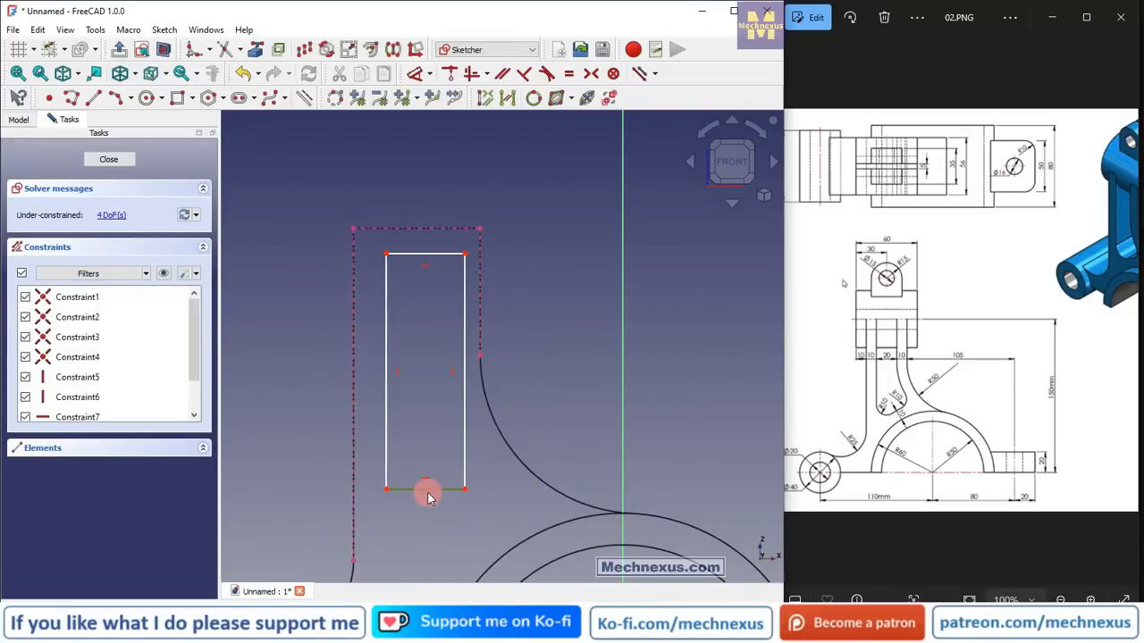
pyautogui.press('Delete')
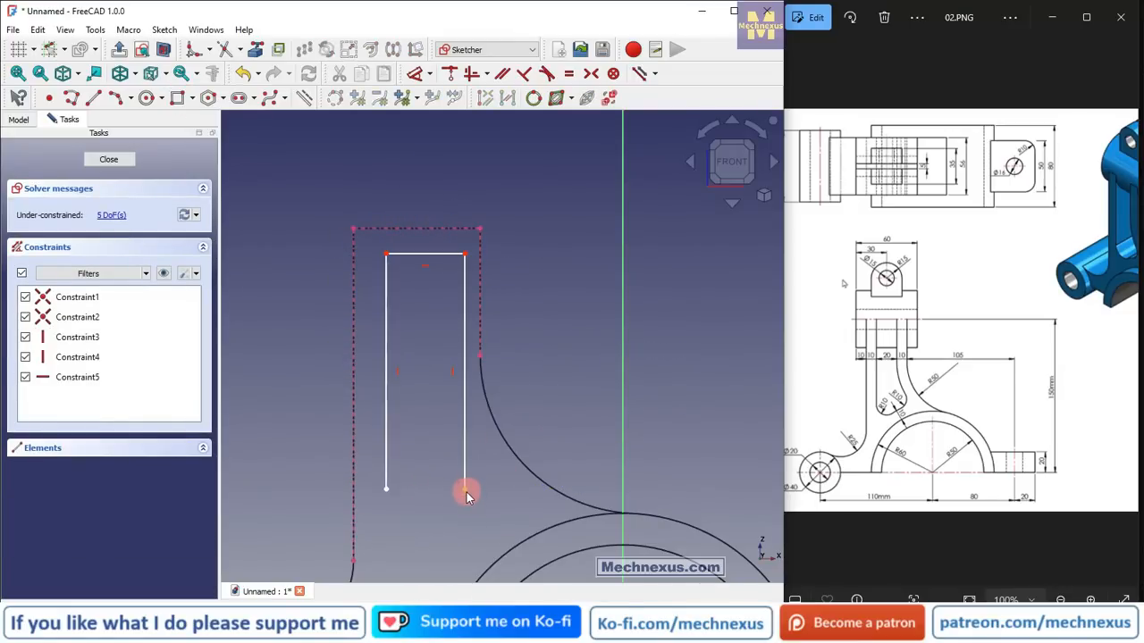
pyautogui.moveTo(464, 489); pyautogui.dragTo(458, 364)
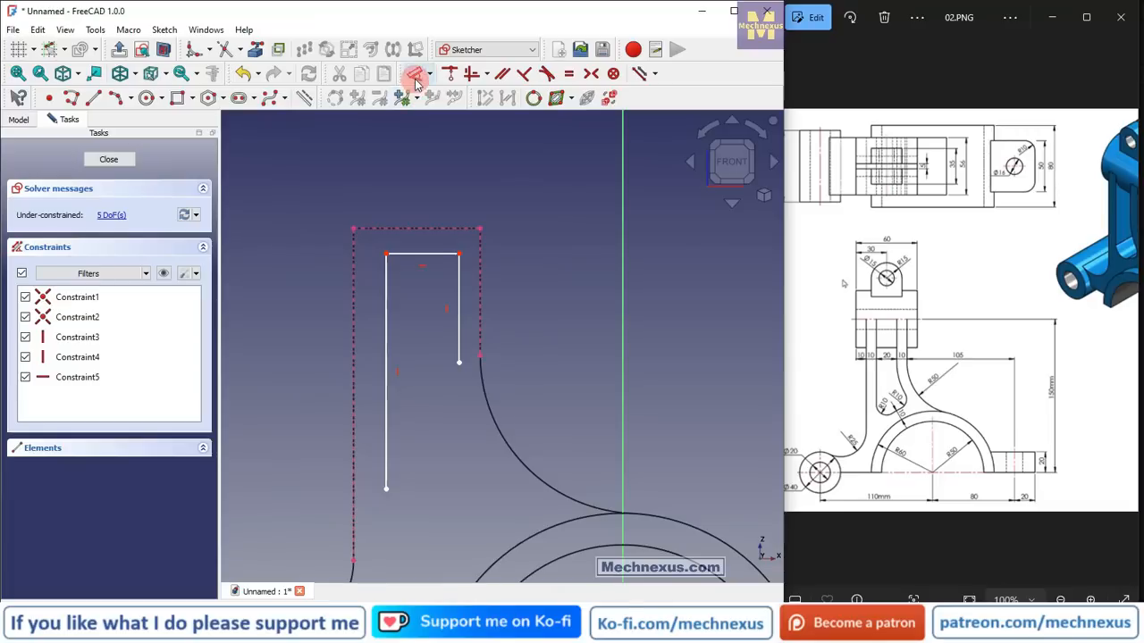
# - Dimension the slot profile's top edge and set its length to 20 mm
pyautogui.click(440, 254)
pyautogui.click(431, 185)
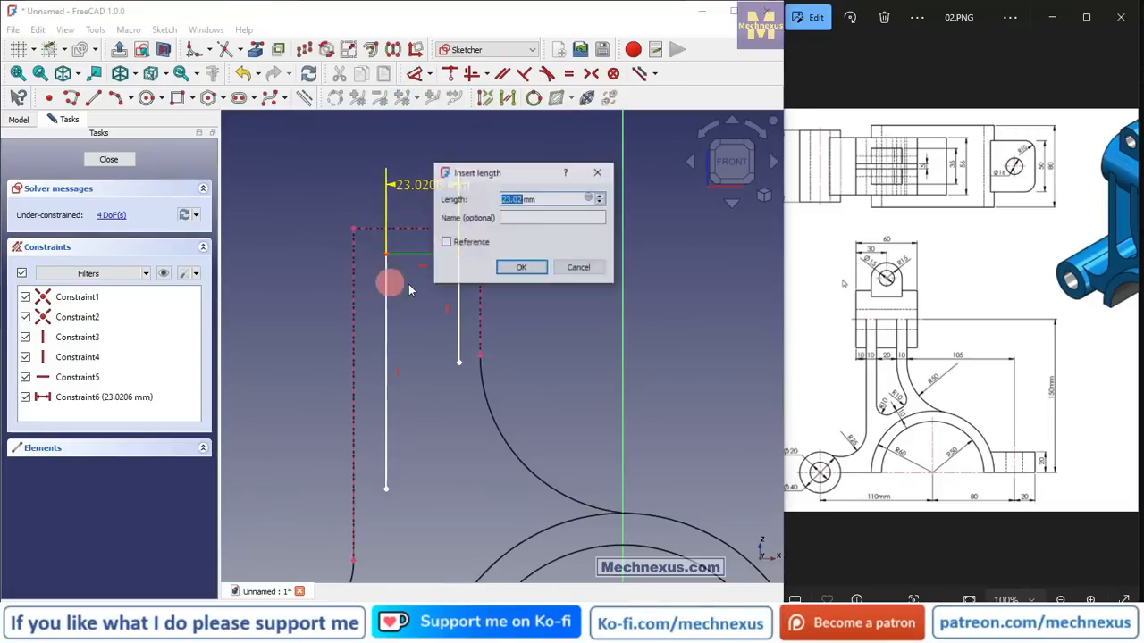
pyautogui.write('20')
pyautogui.press('Return')
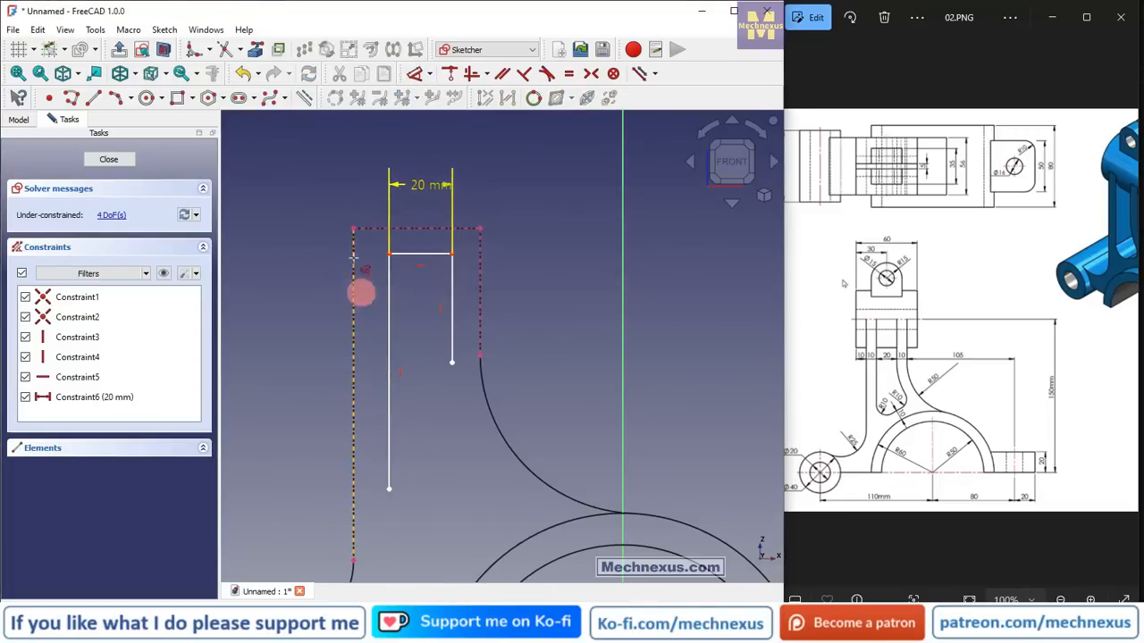
# - Set the horizontal distance between the slot profile's upper left corner and the arm's upper left corner to 10 mm
pyautogui.click(408, 255)
pyautogui.click(357, 227)
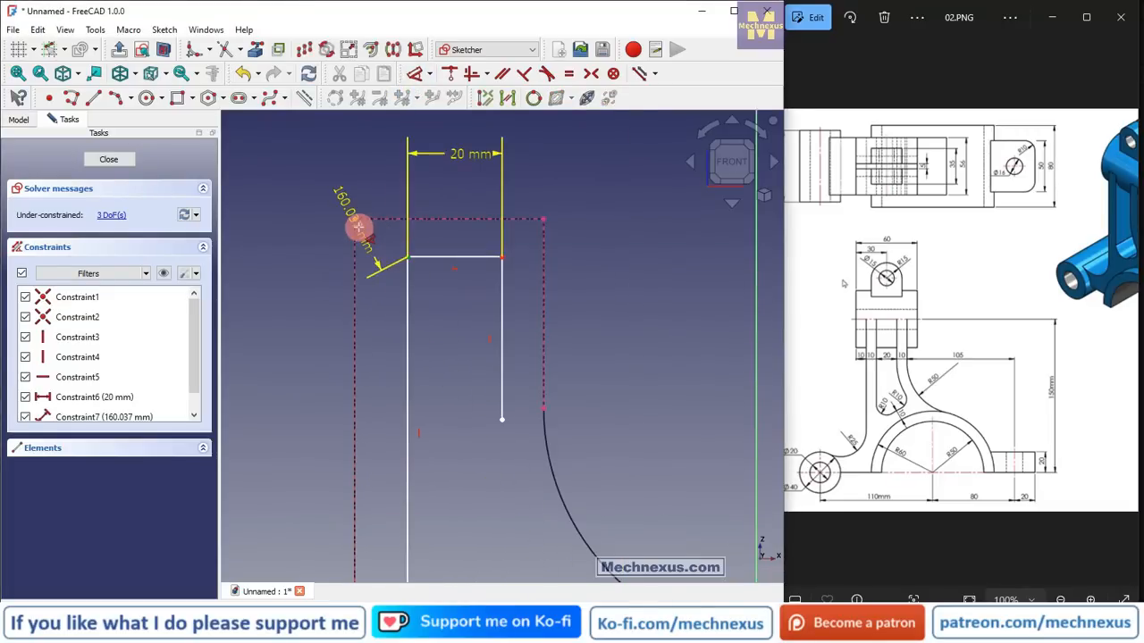
pyautogui.click(355, 220)
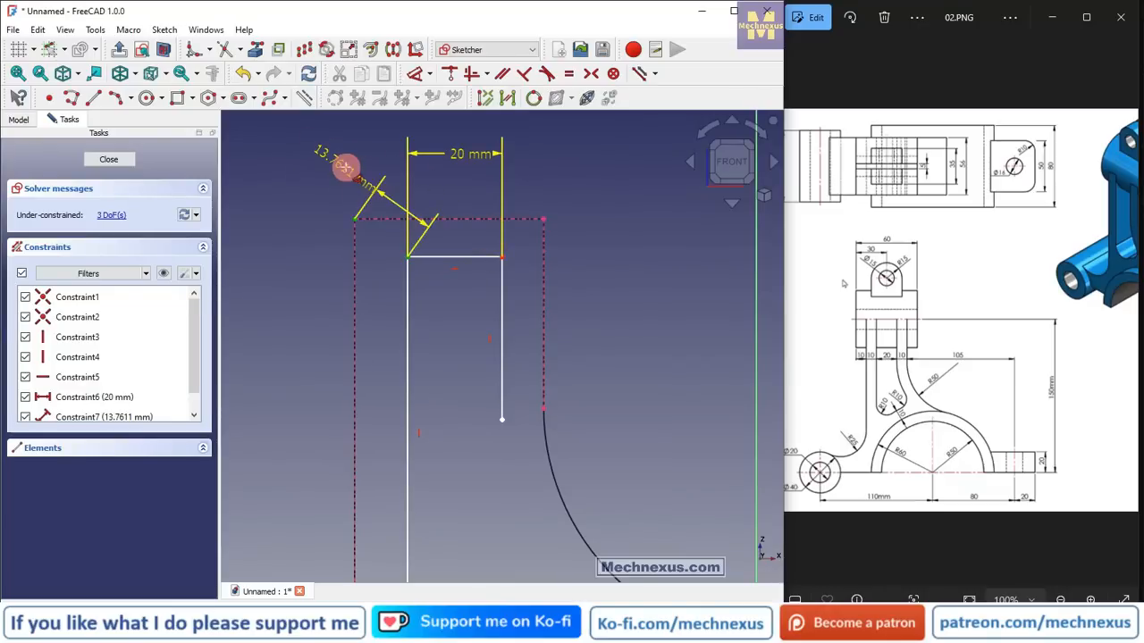
pyautogui.click(375, 174)
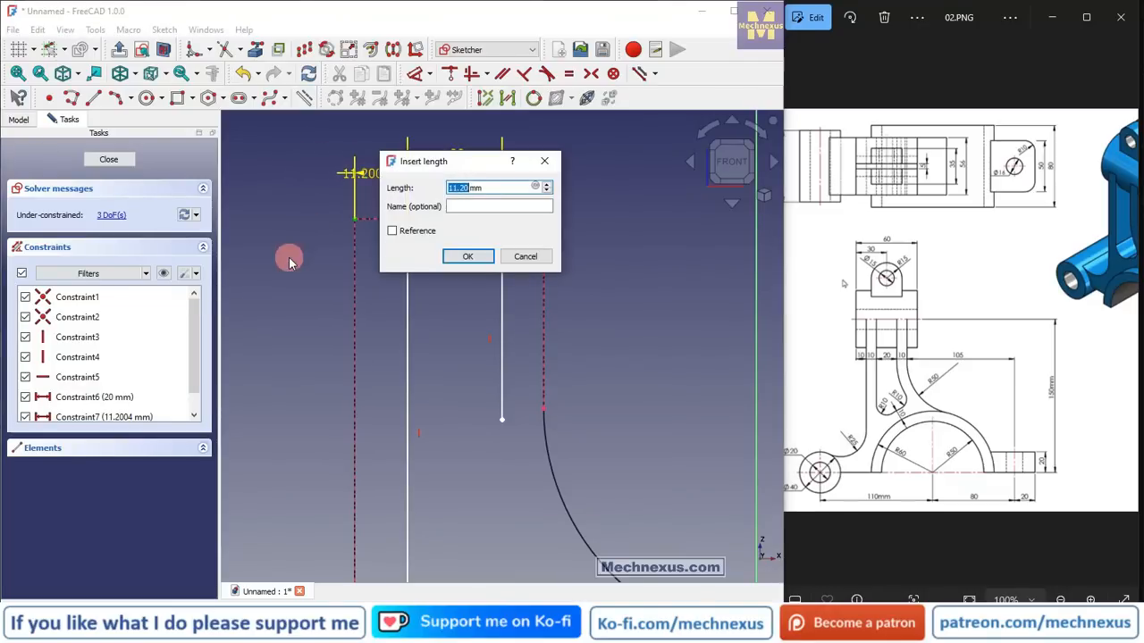
pyautogui.write('10')
pyautogui.press('Return')
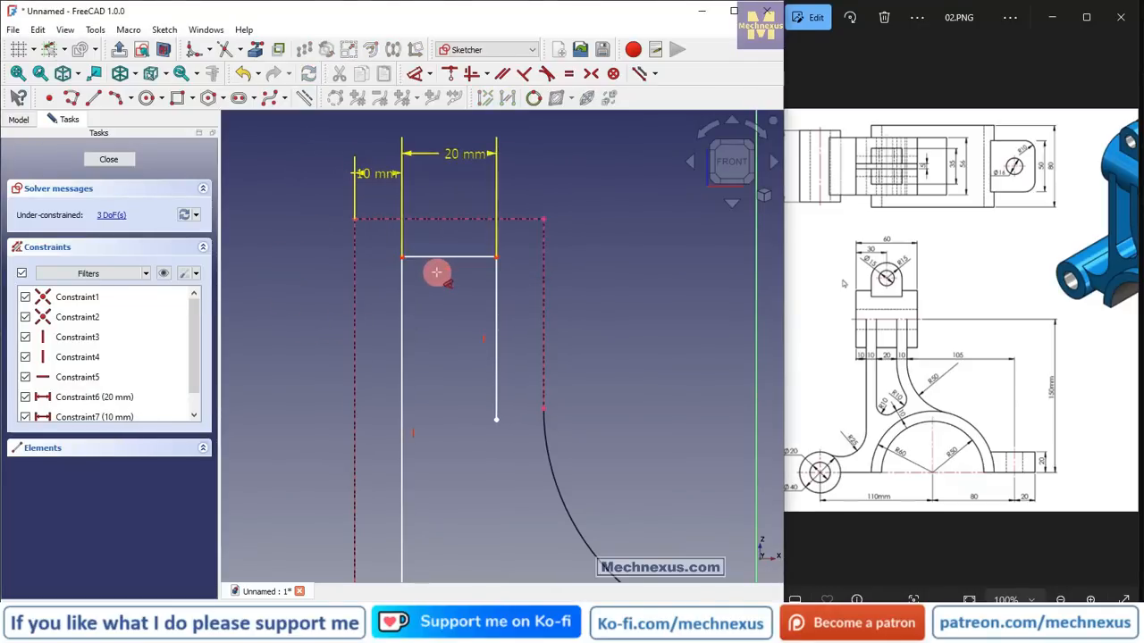
pyautogui.click(495, 258)
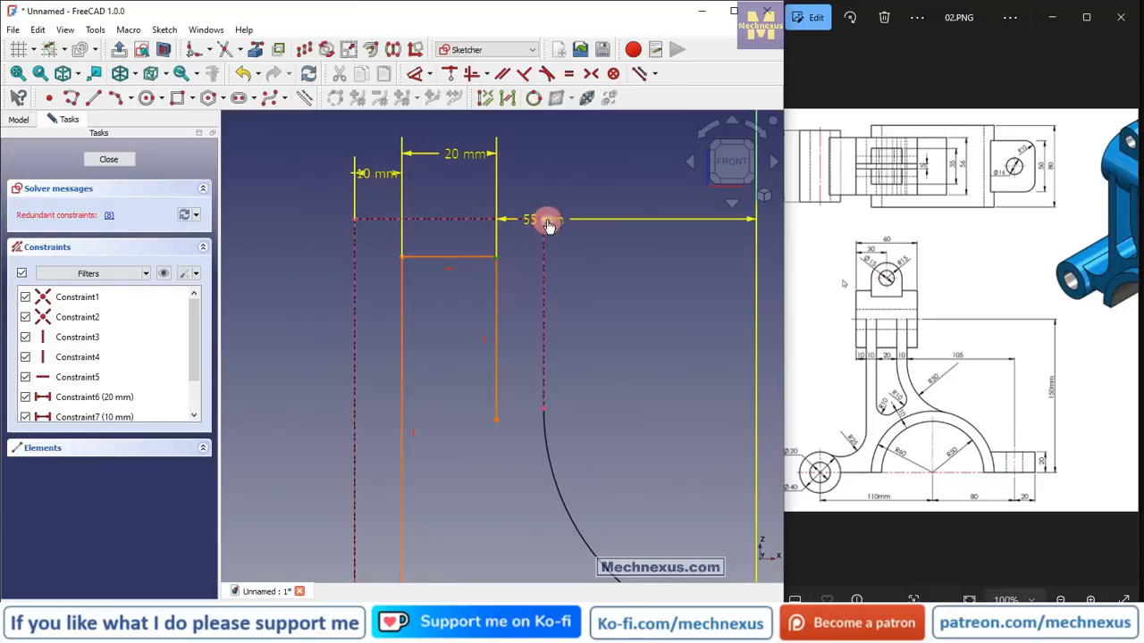
pyautogui.click(524, 177)
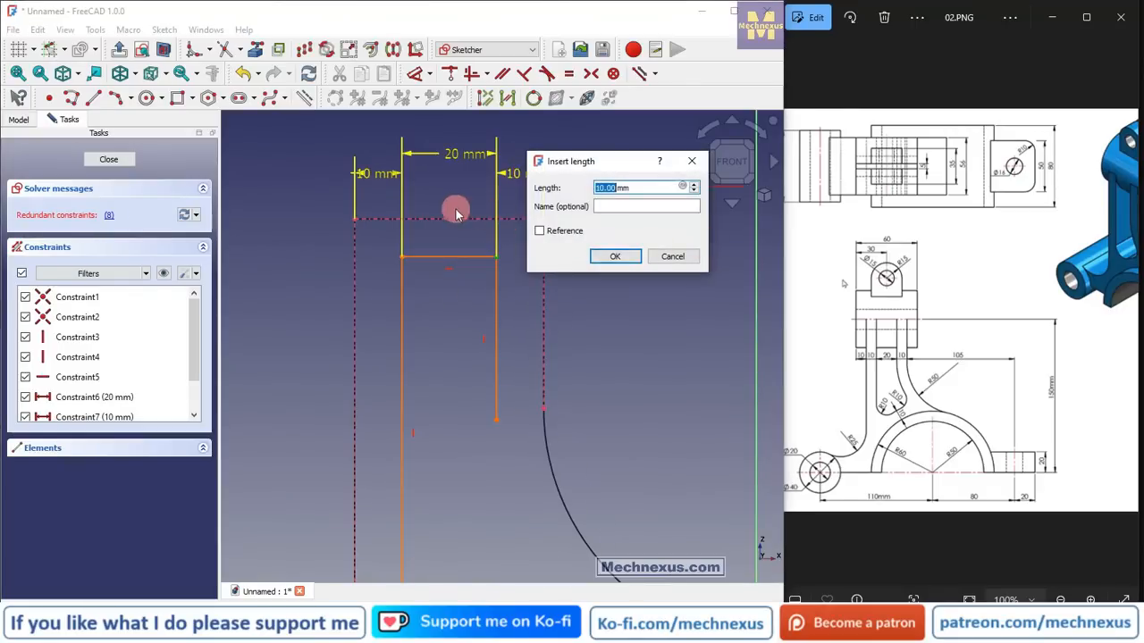
pyautogui.click(673, 257)
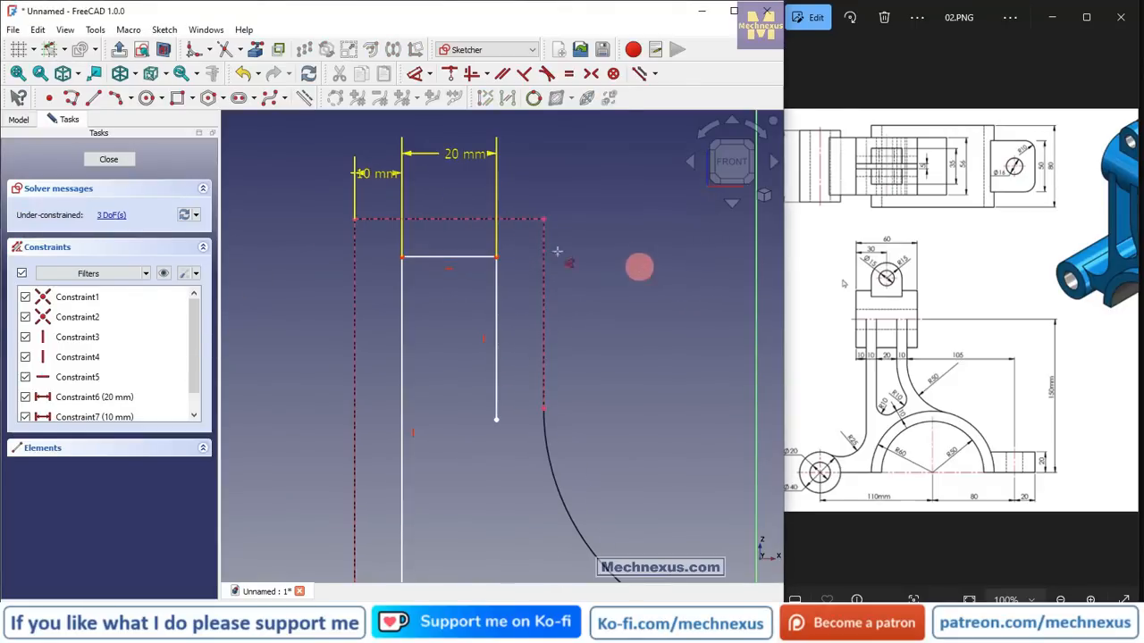
# - Move the 10 mm dimension label clear of the geometry and constrain the slot profile's upper right corner onto the arm's projected top edge
pyautogui.moveTo(370, 174); pyautogui.dragTo(295, 177)
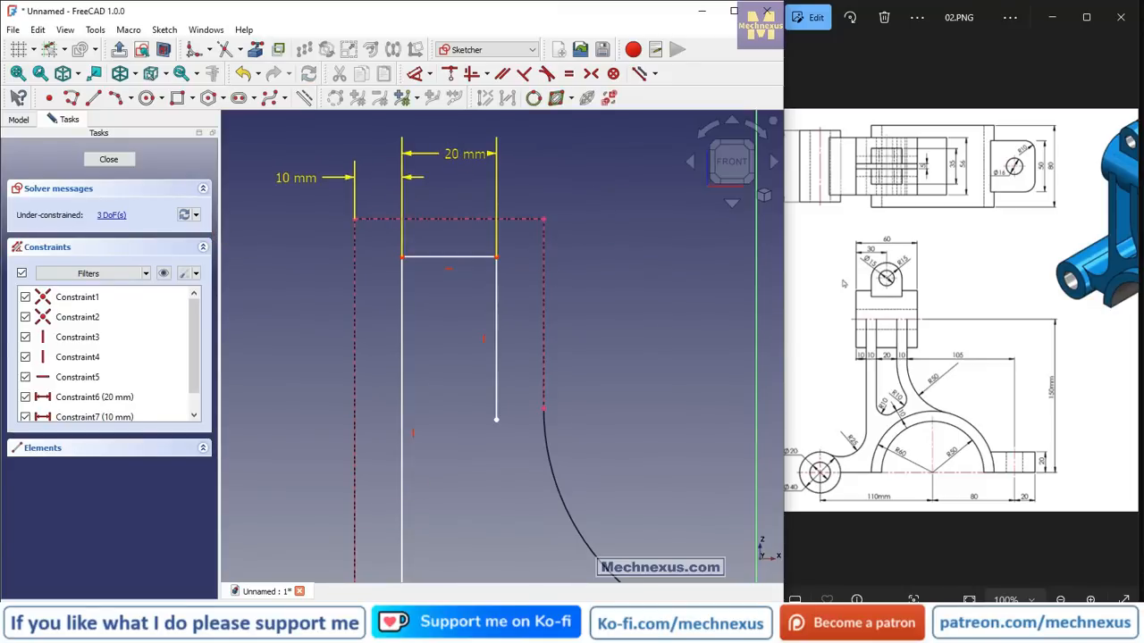
pyautogui.click(498, 257)
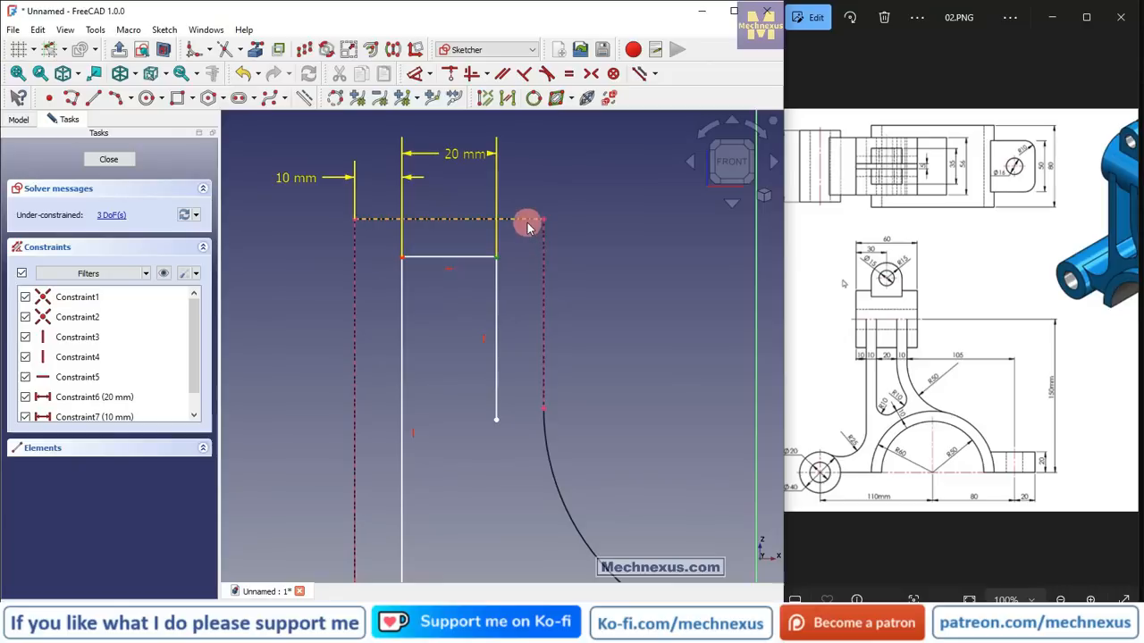
pyautogui.click(450, 74)
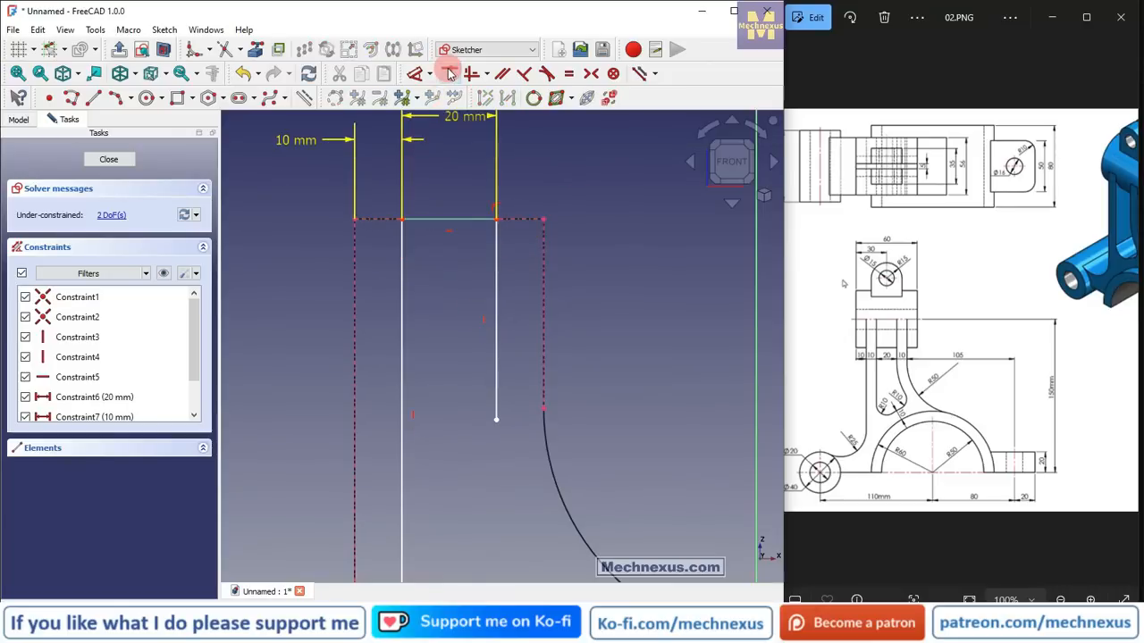
# - Draw a three-point arc from the lower end of the slot's right line, following the arm's curve, and make it tangent to that line
pyautogui.scroll(-2, 435, 255)
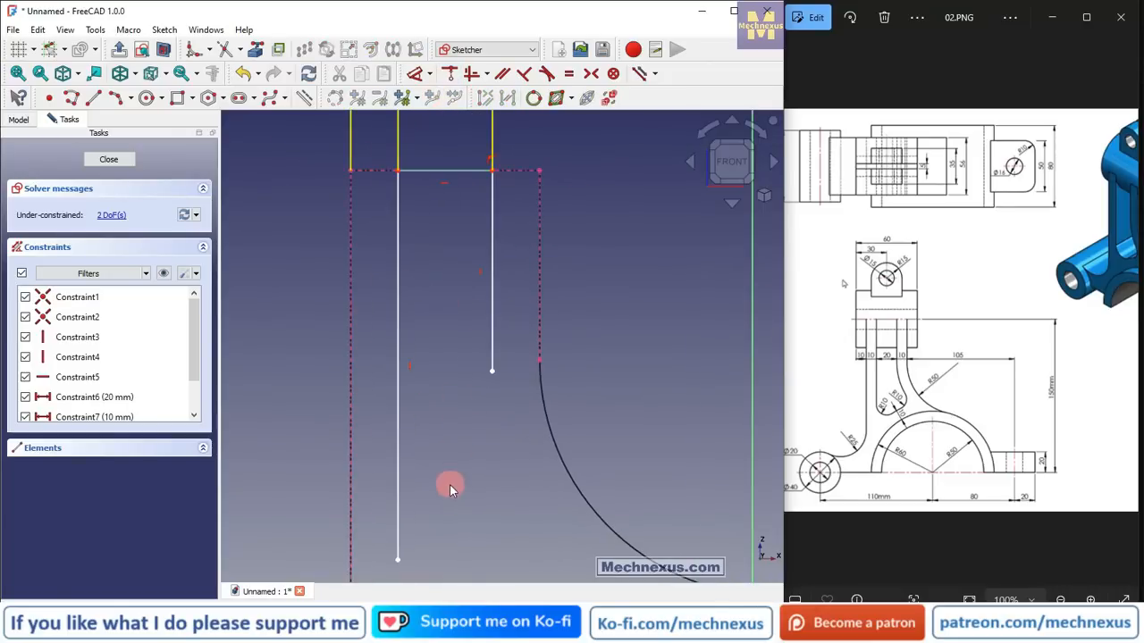
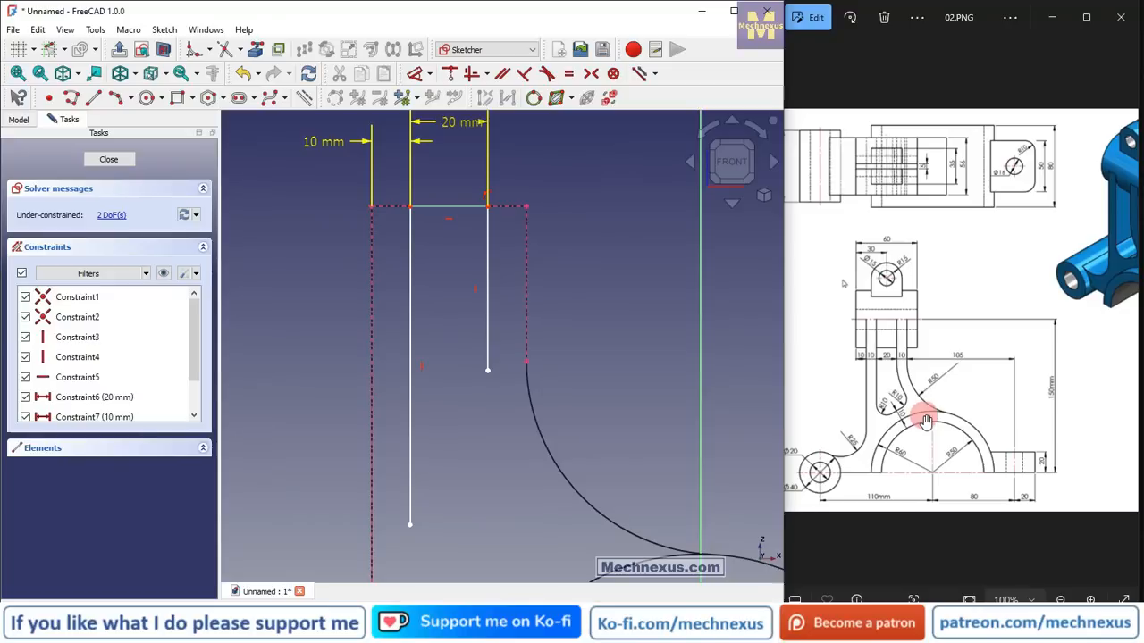
pyautogui.click(115, 97)
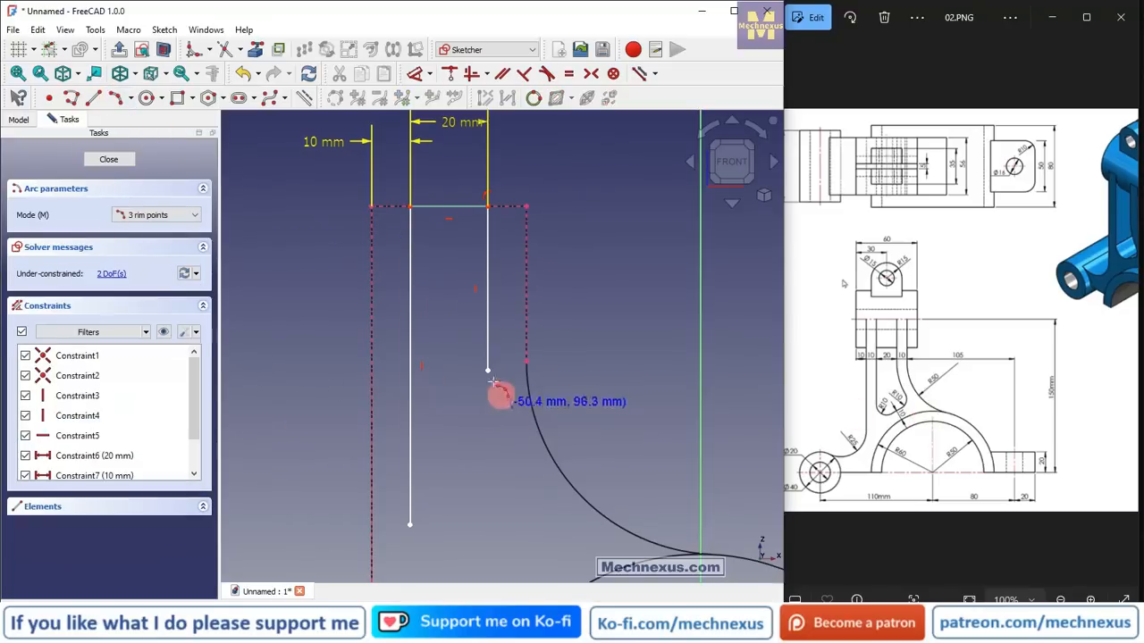
pyautogui.click(487, 369)
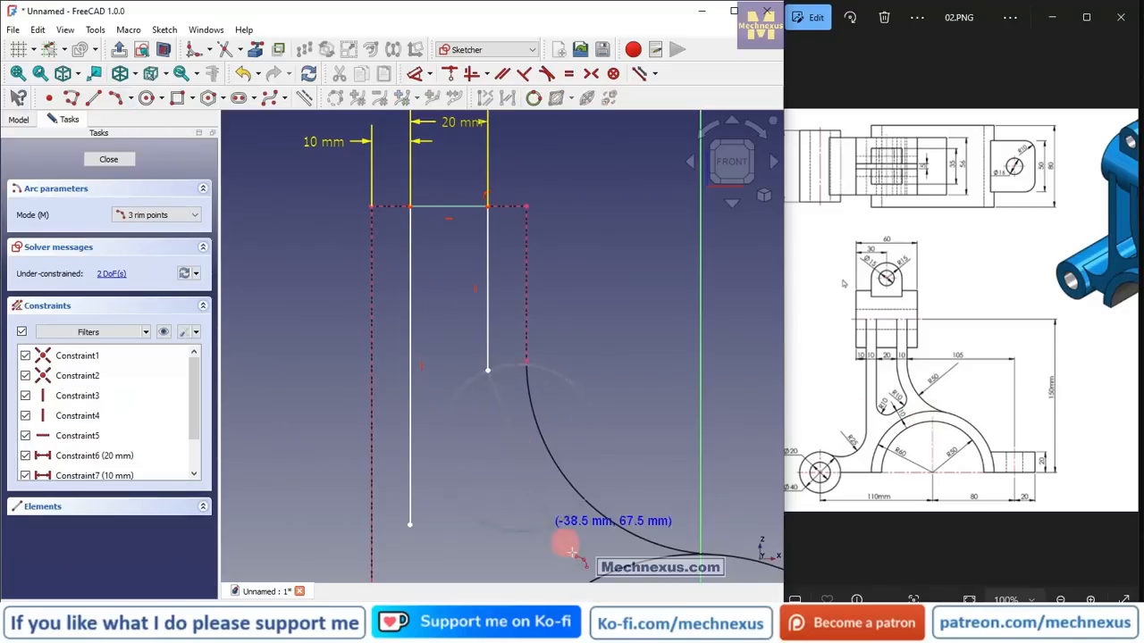
pyautogui.click(518, 479)
pyautogui.click(498, 369)
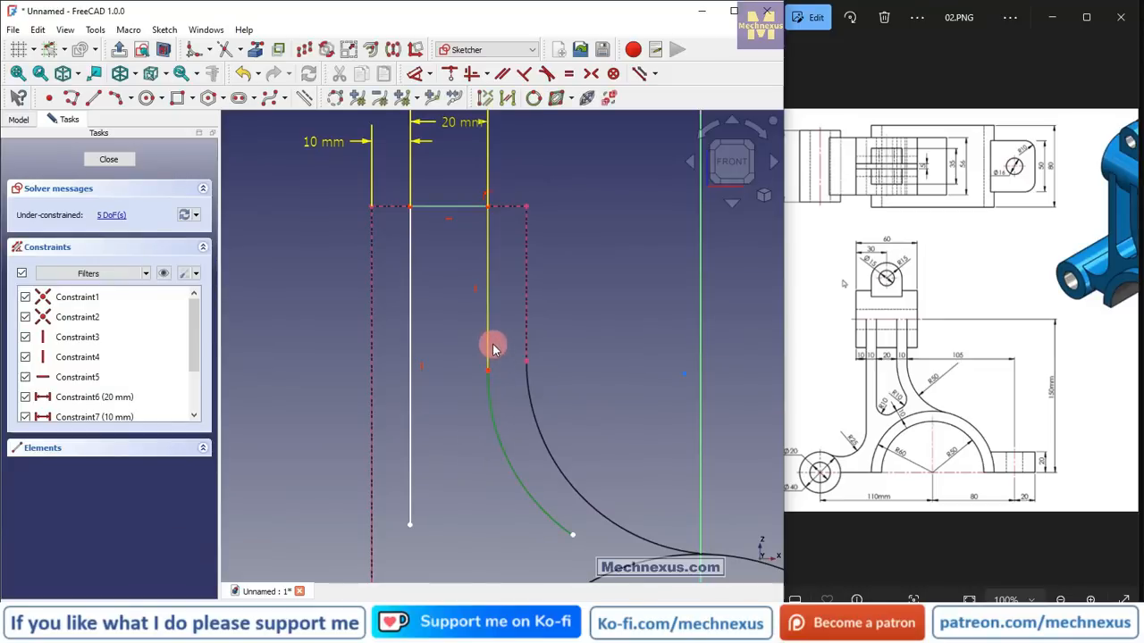
pyautogui.click(491, 348)
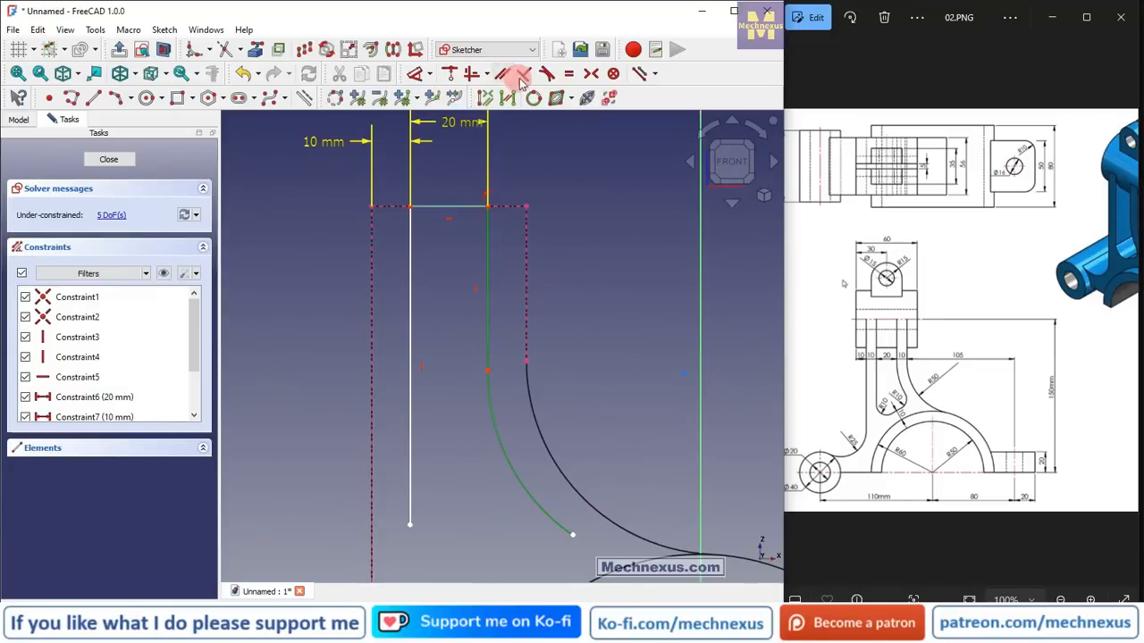
pyautogui.click(545, 79)
# - Draw a small three-point arc from the lower end of the long arc, hooking back toward the slot's inside
pyautogui.scroll(-3, 482, 236)
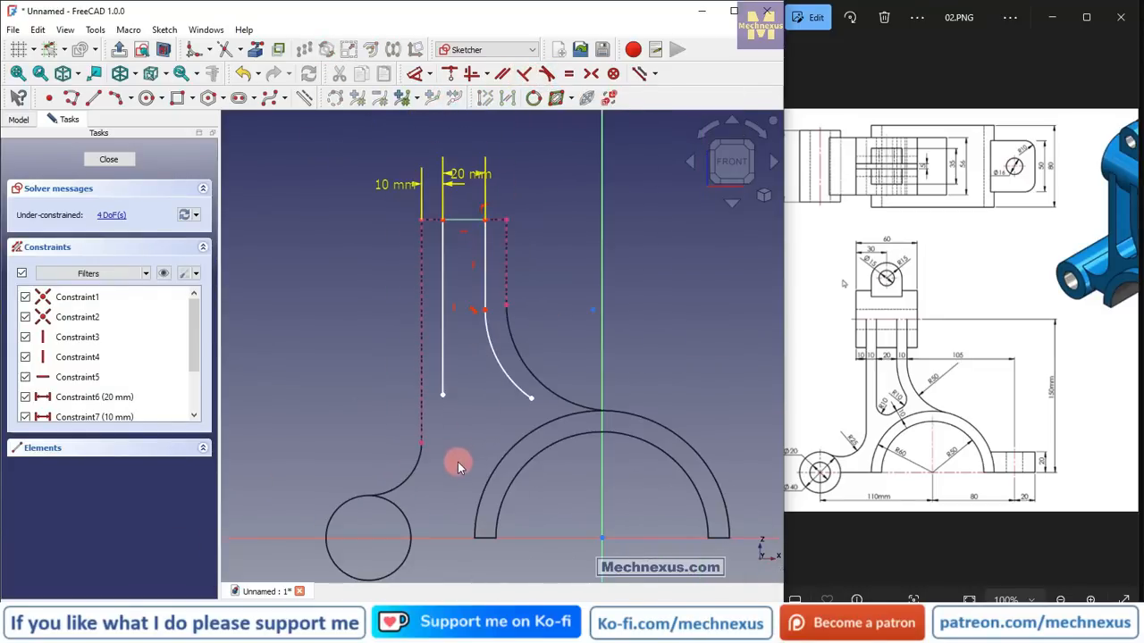
pyautogui.scroll(1, 458, 462)
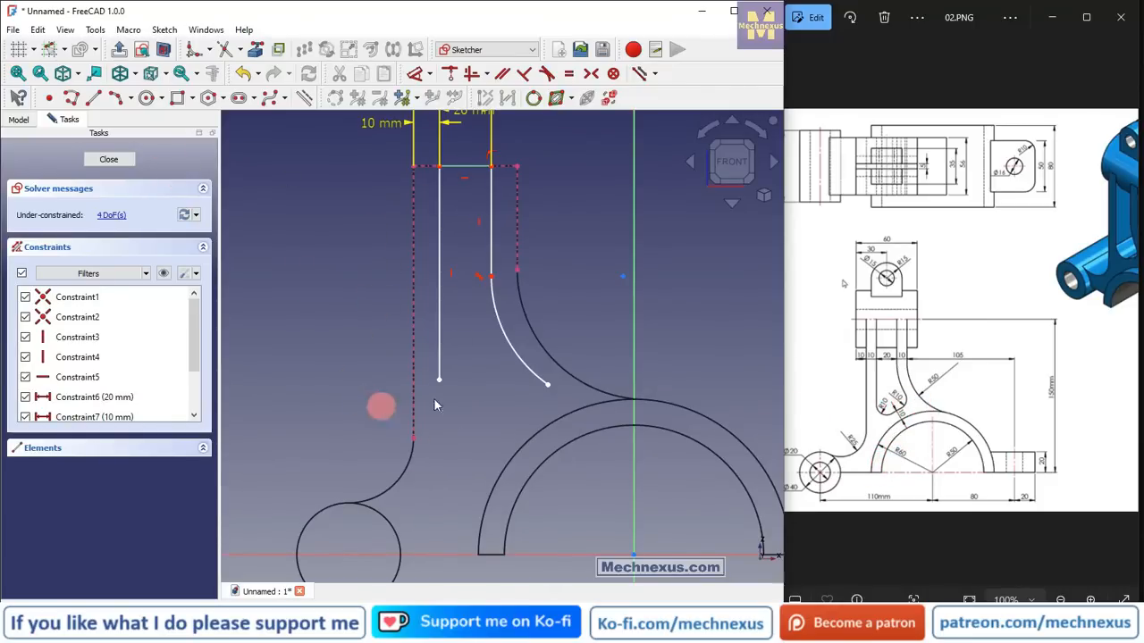
pyautogui.click(116, 100)
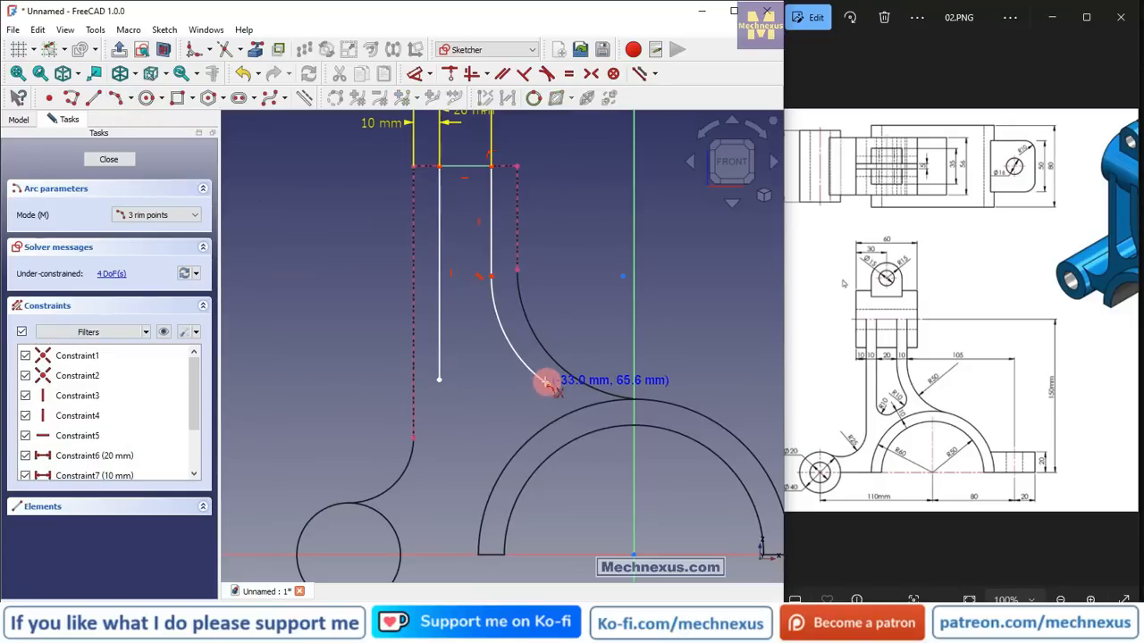
pyautogui.click(546, 384)
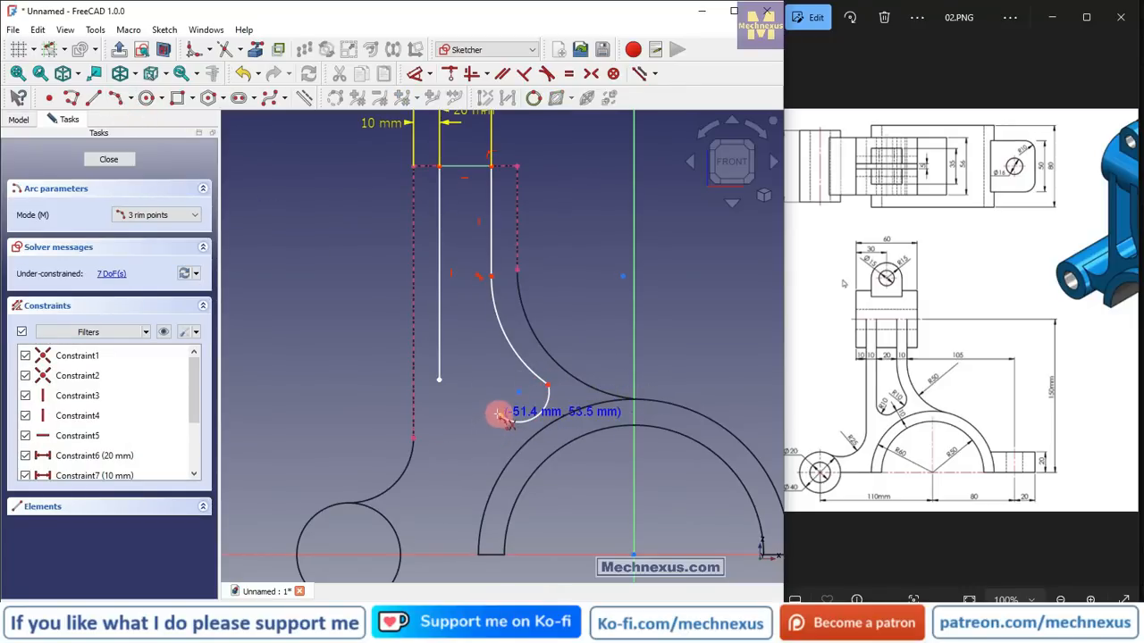
pyautogui.rightClick(480, 450)
# - Make the small arc tangent to the long arc and pull its free end inward to tighten the curve
pyautogui.click(547, 399)
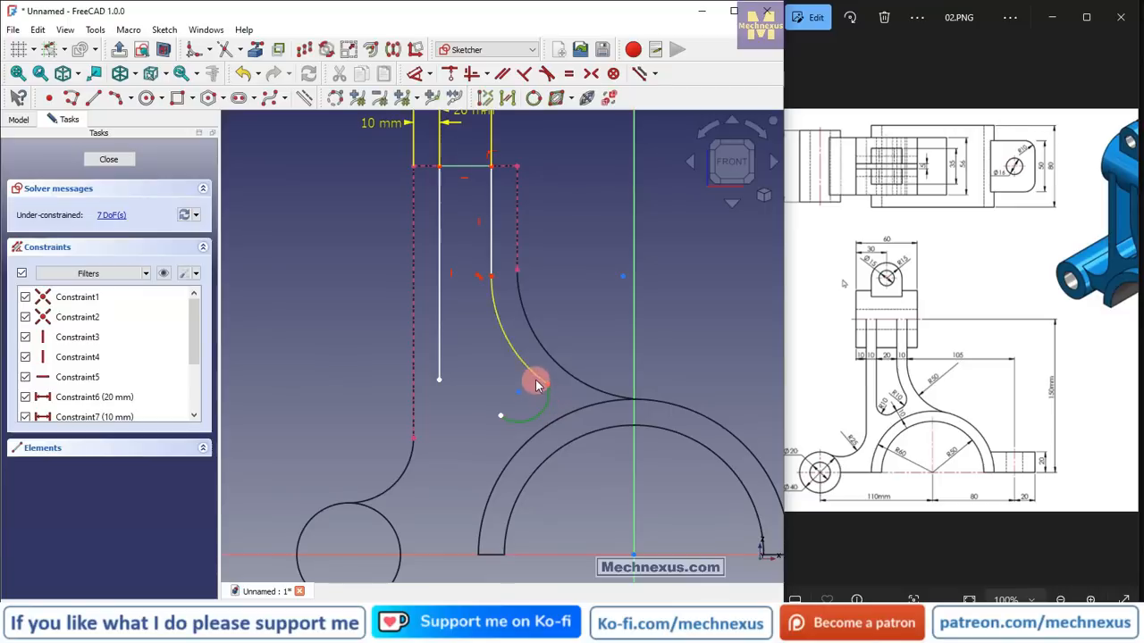
pyautogui.click(536, 383)
pyautogui.click(547, 75)
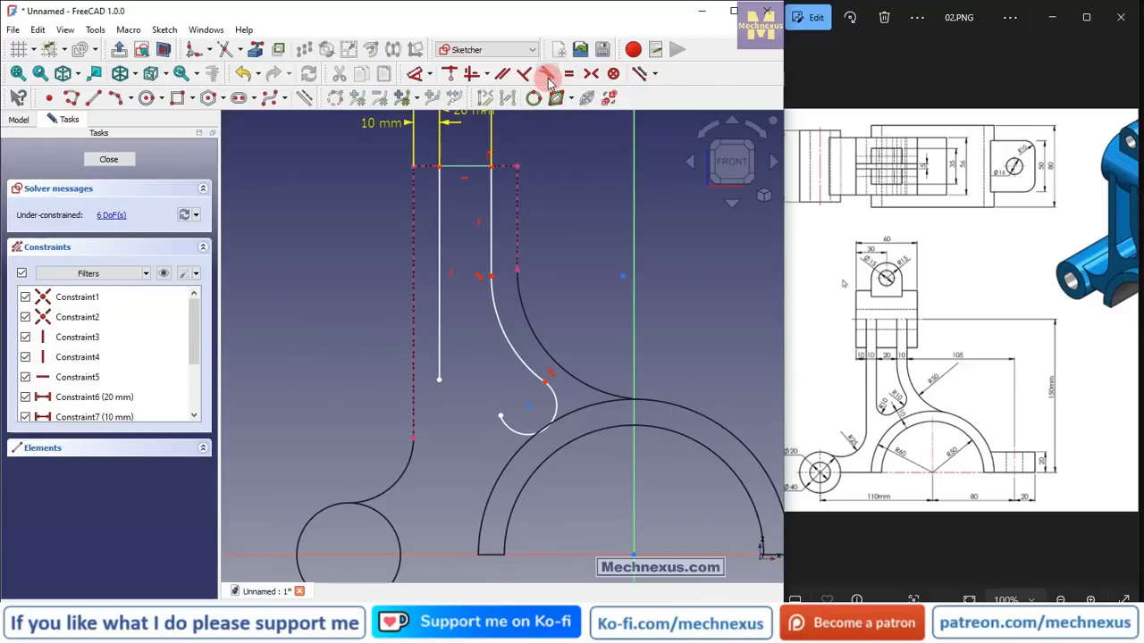
pyautogui.moveTo(501, 421); pyautogui.dragTo(518, 427)
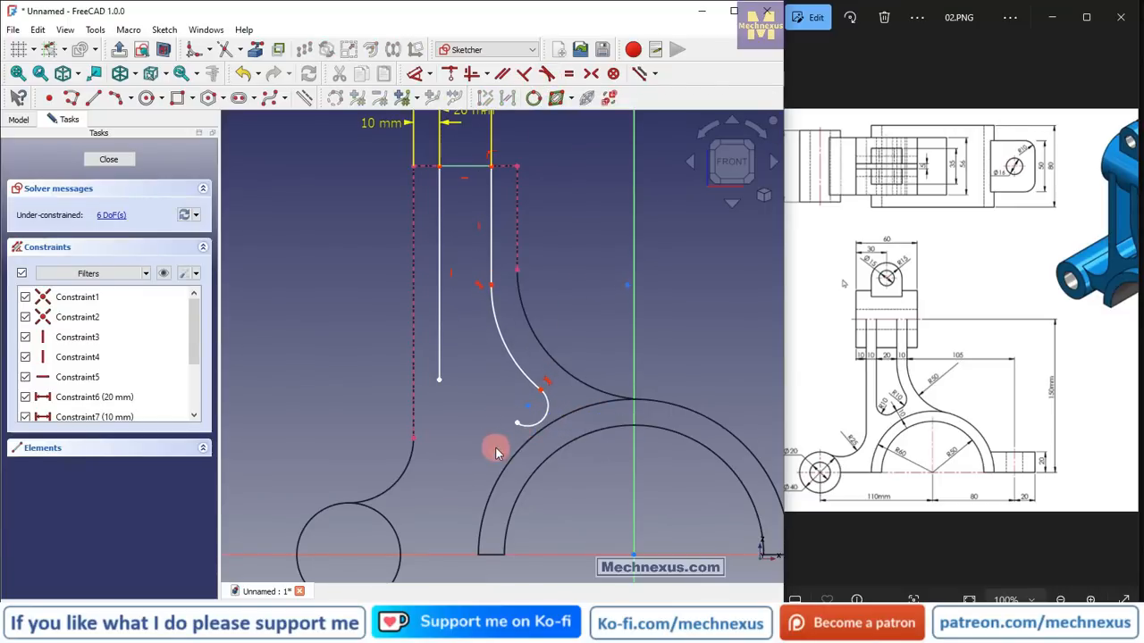
# - Draw an arc concentric-looking with the half ring from the small arc's free end down toward the left line, and make it tangent to the small arc
pyautogui.scroll(2, 495, 447)
pyautogui.click(125, 104)
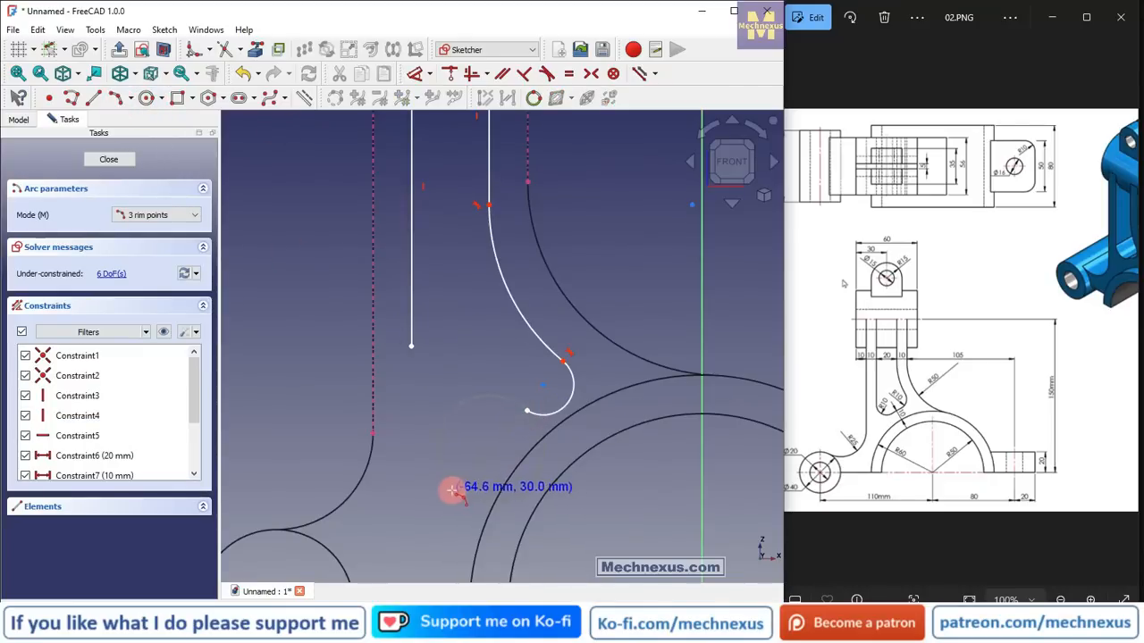
pyautogui.click(471, 442)
pyautogui.rightClick(467, 389)
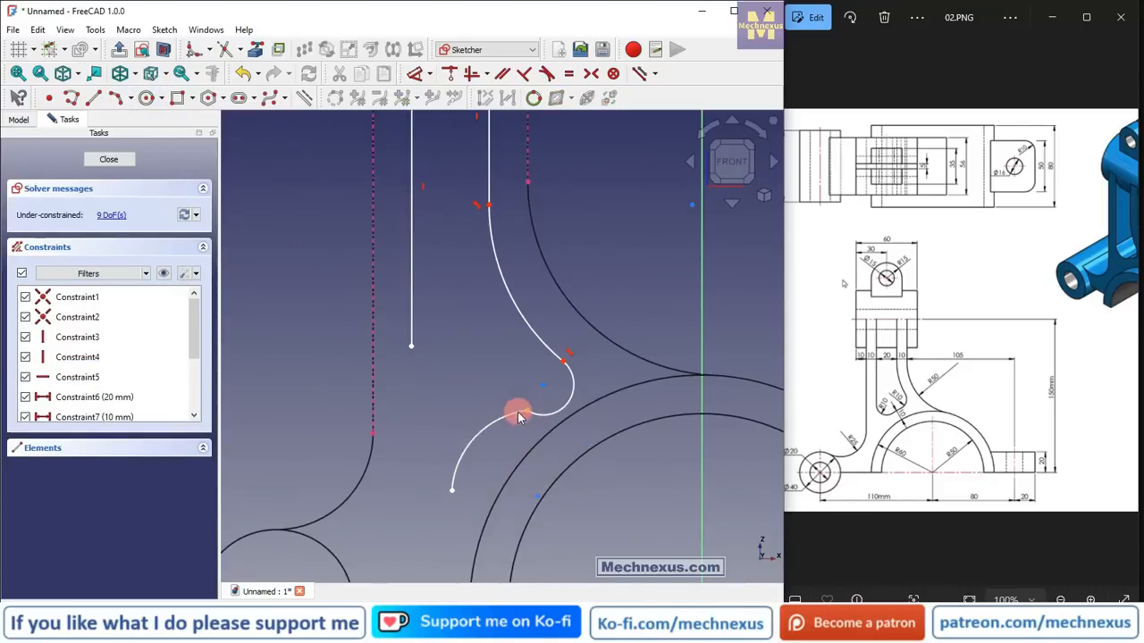
pyautogui.click(518, 413)
pyautogui.click(544, 415)
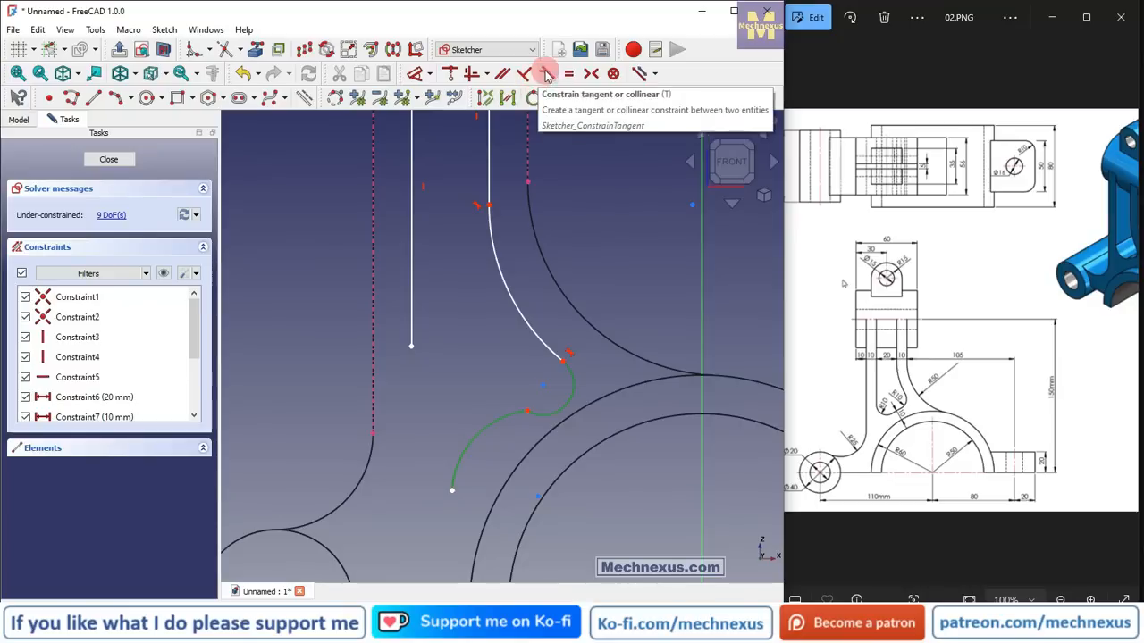
pyautogui.click(546, 75)
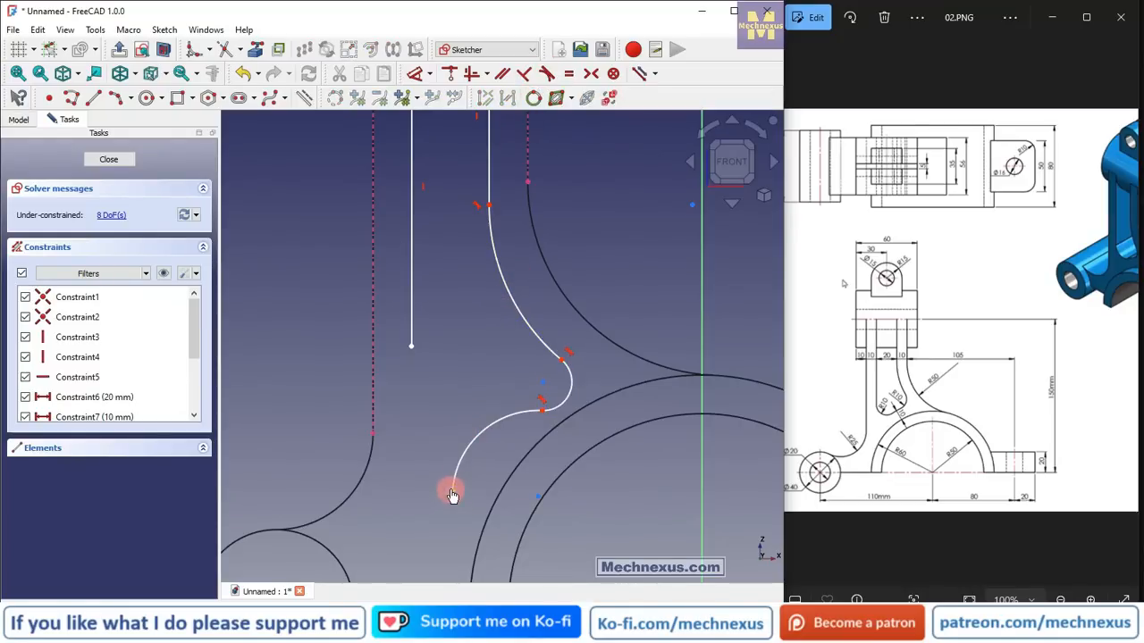
# - Bring the lower arc's free end and the left line's lower end closer together, and close the profile with a small three-point arc between them
pyautogui.moveTo(452, 496); pyautogui.dragTo(386, 459)
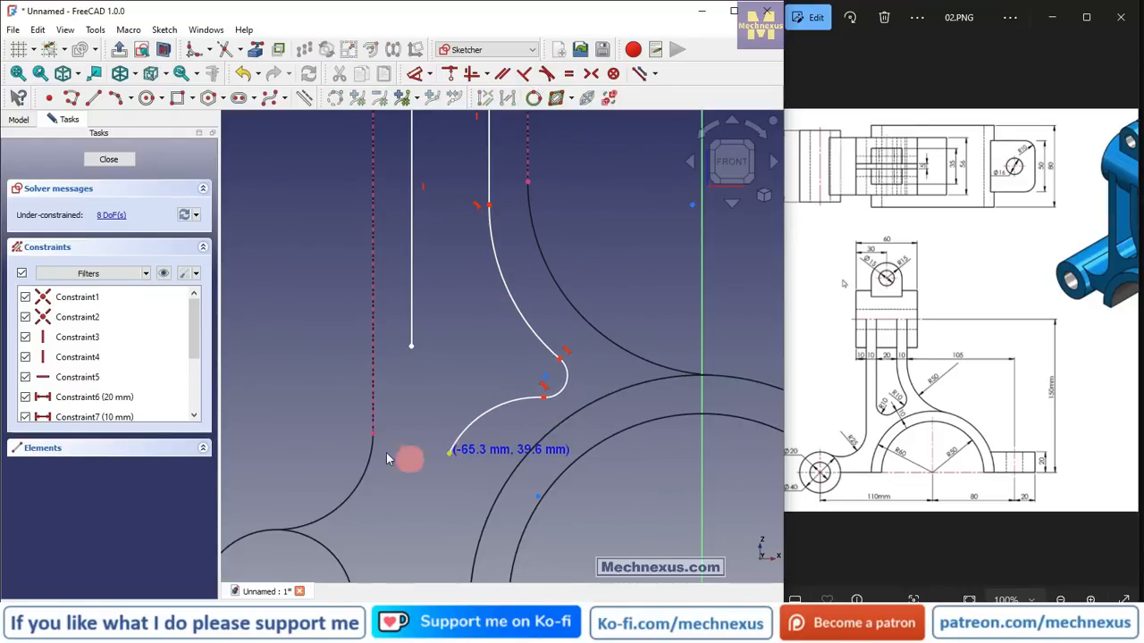
pyautogui.moveTo(411, 346); pyautogui.dragTo(414, 431)
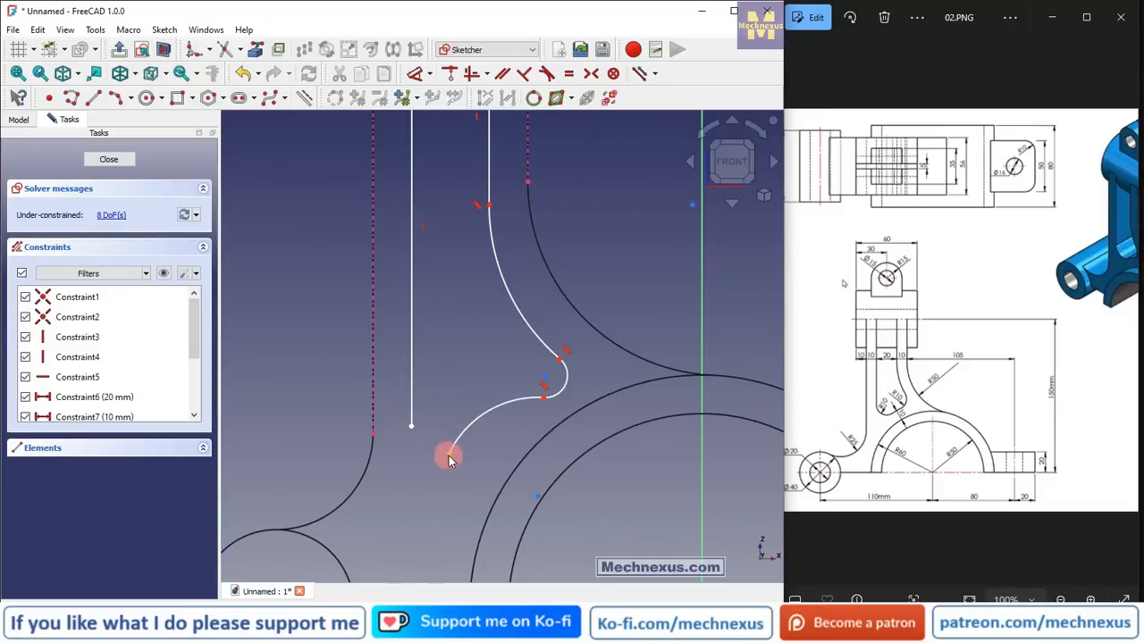
pyautogui.scroll(1, 443, 449)
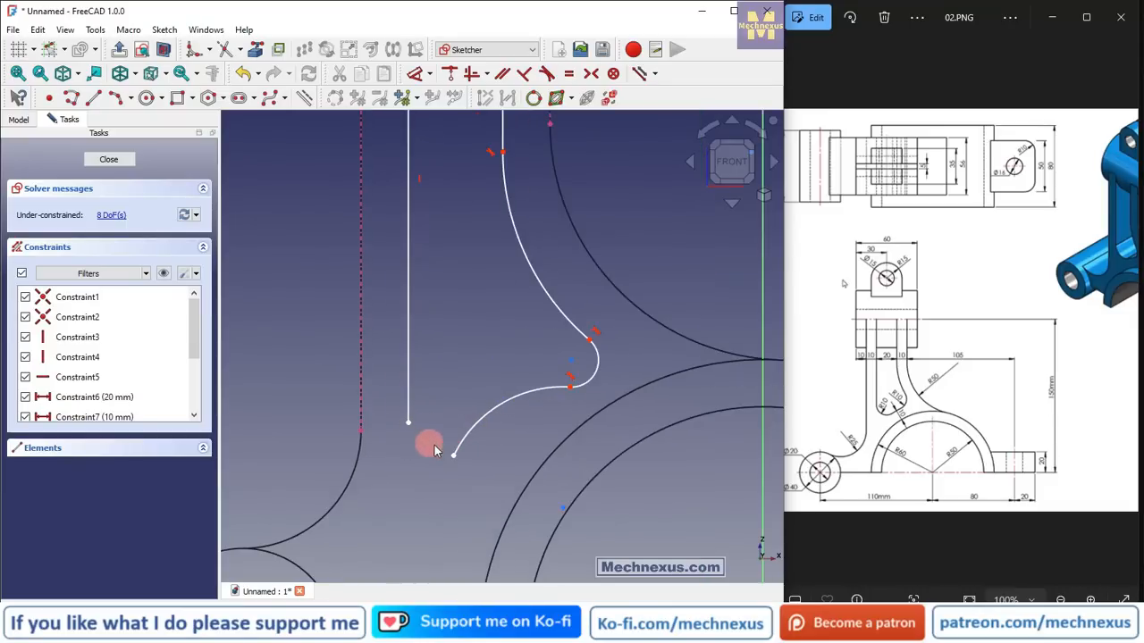
pyautogui.click(114, 98)
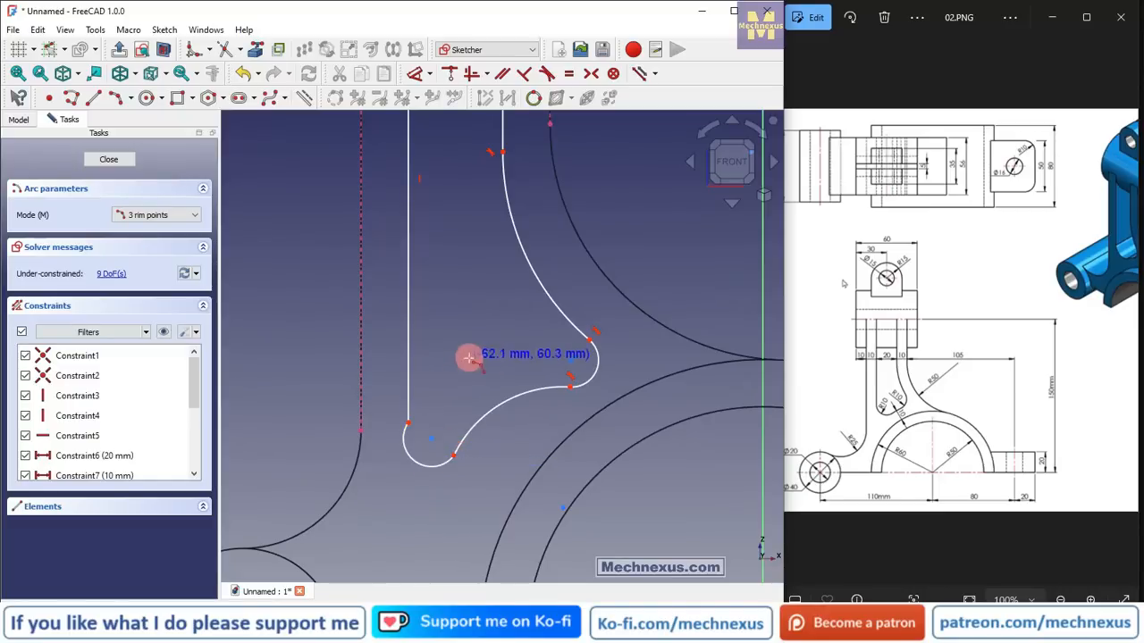
pyautogui.click(451, 465)
# - Make the small closing arc tangent to both the neighbouring lower arc and the slot's left vertical line
pyautogui.click(457, 454)
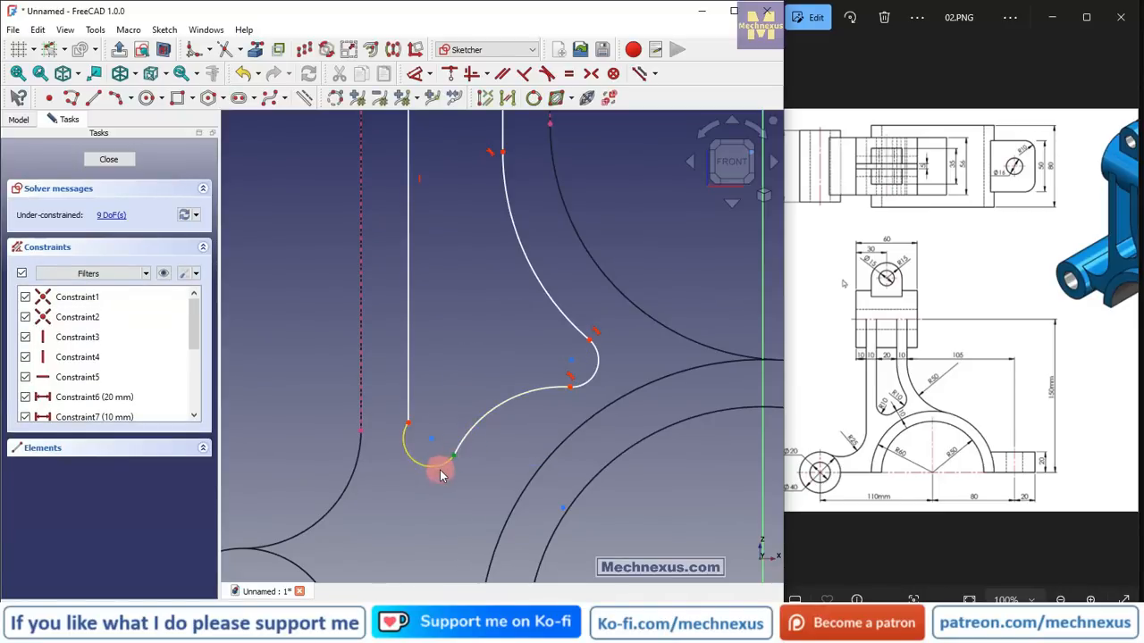
pyautogui.click(460, 445)
pyautogui.click(409, 441)
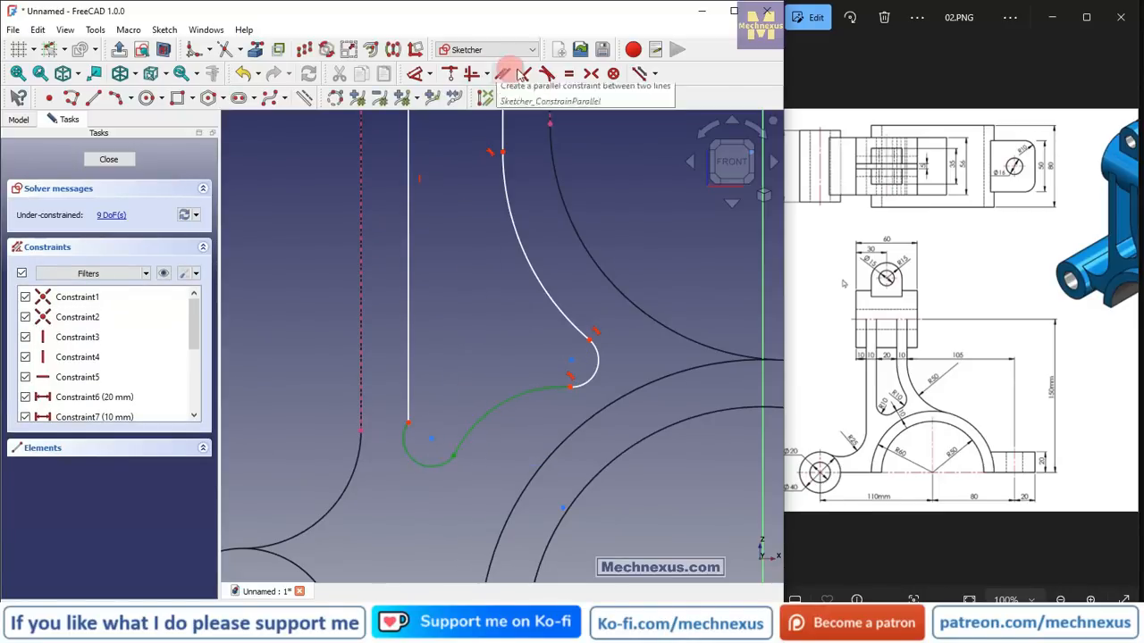
pyautogui.click(546, 76)
pyautogui.click(400, 438)
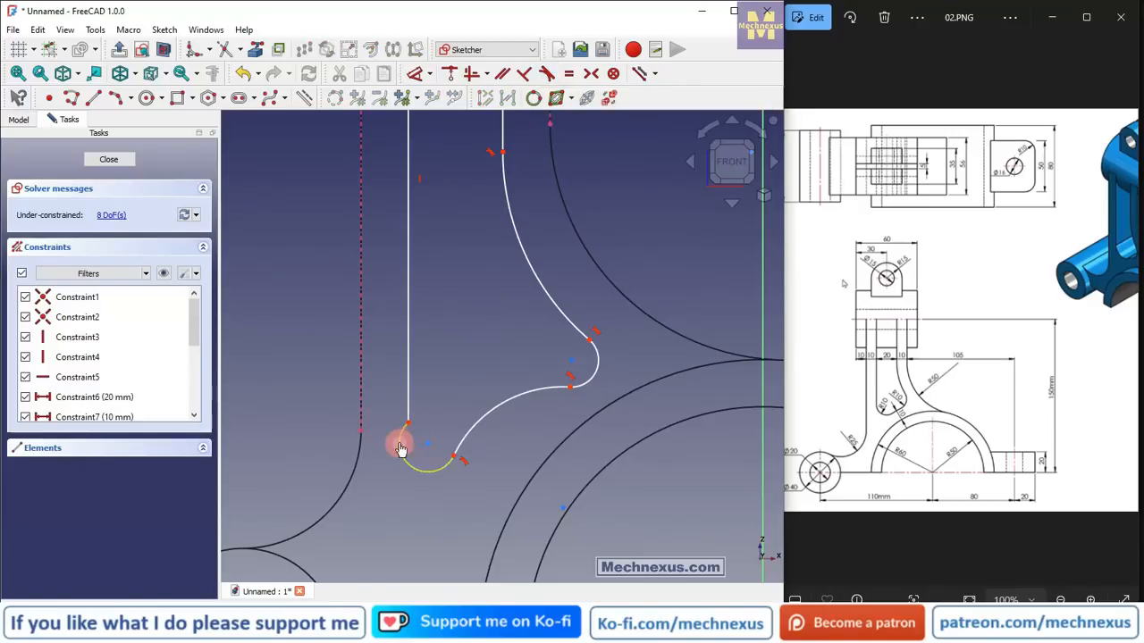
pyautogui.click(410, 404)
pyautogui.click(546, 76)
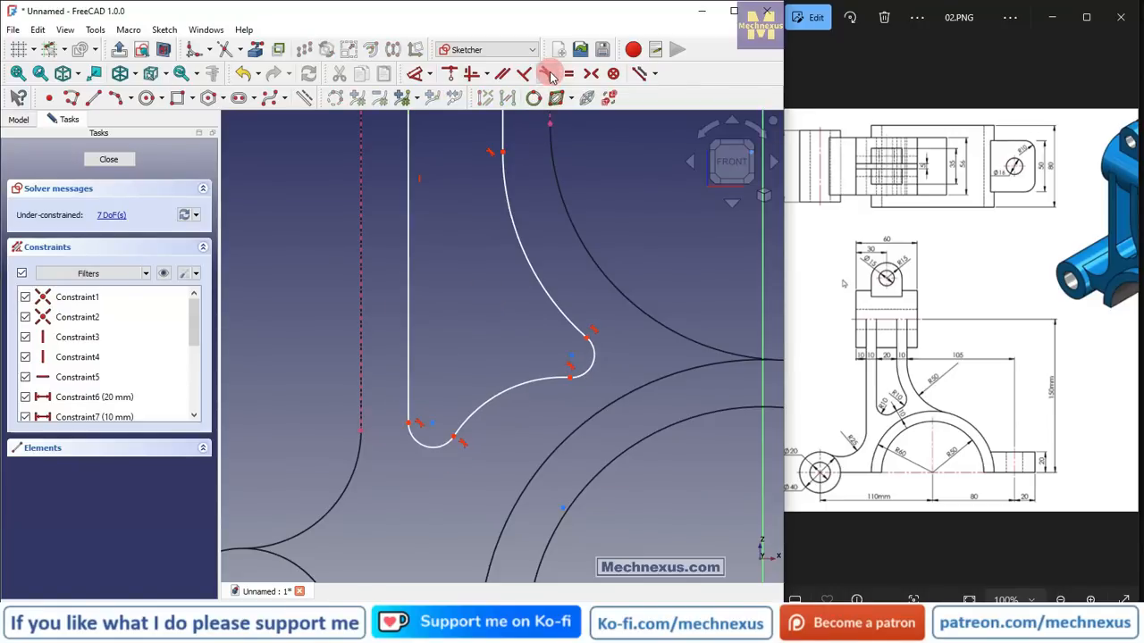
# - Project the half ring's outer circular edge into the sketch as external geometry and return to the front view
pyautogui.scroll(-3, 455, 381)
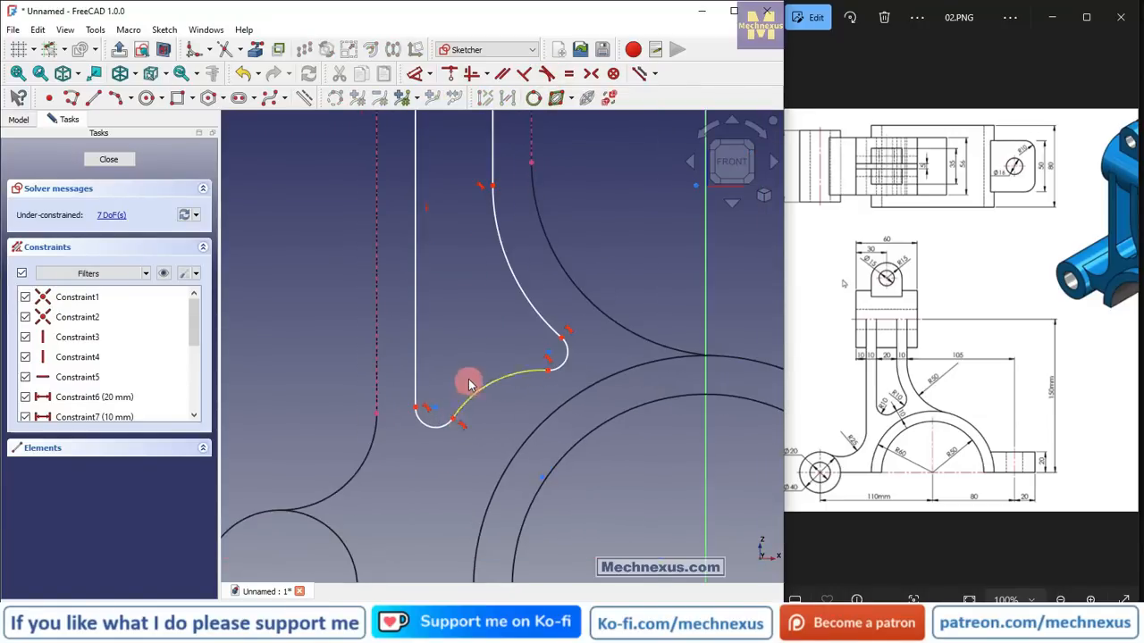
pyautogui.moveTo(479, 433)
pyautogui.mouseDown(button='middle')
pyautogui.moveTo(504, 454)
pyautogui.moveTo(472, 434)
pyautogui.moveTo(477, 454)
pyautogui.moveTo(498, 433)
pyautogui.mouseUp(button='middle')
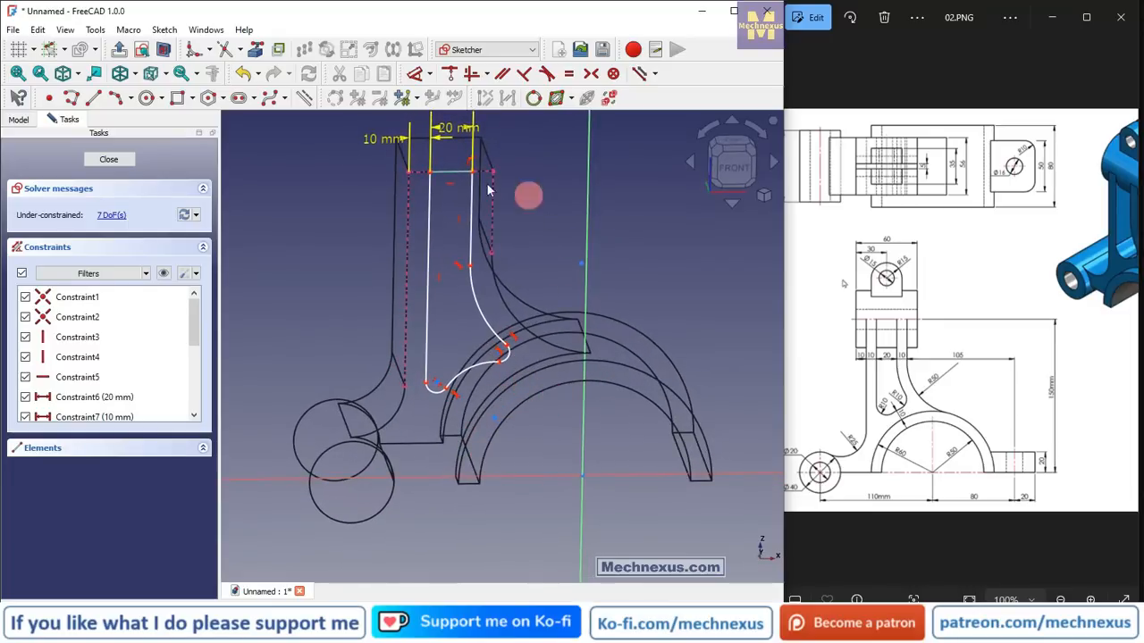
pyautogui.click(257, 51)
pyautogui.click(585, 364)
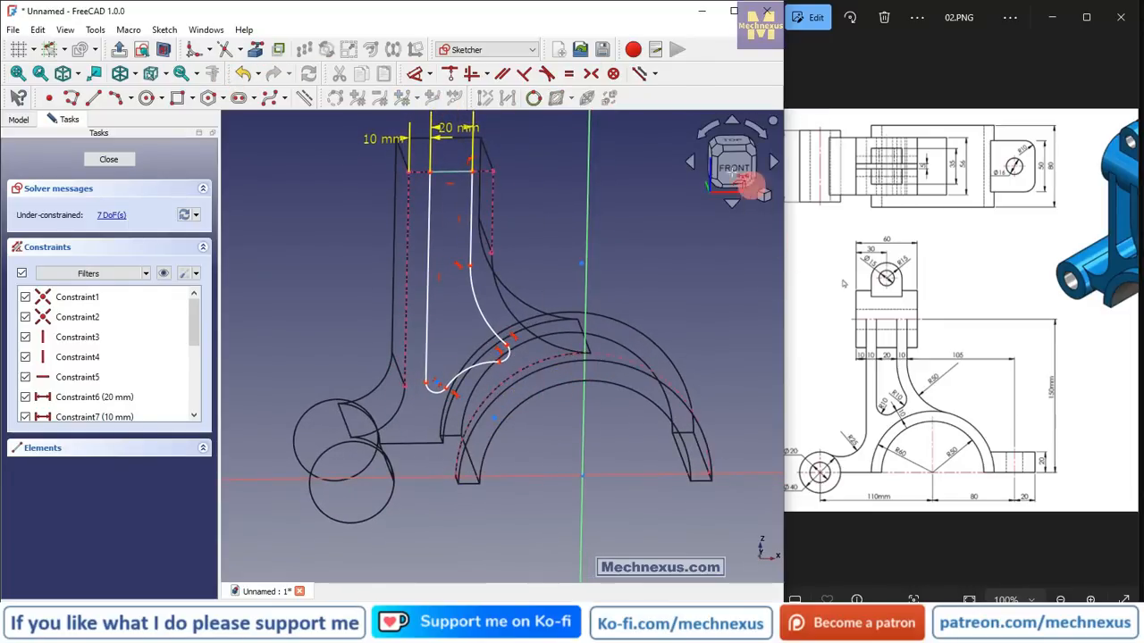
pyautogui.click(735, 166)
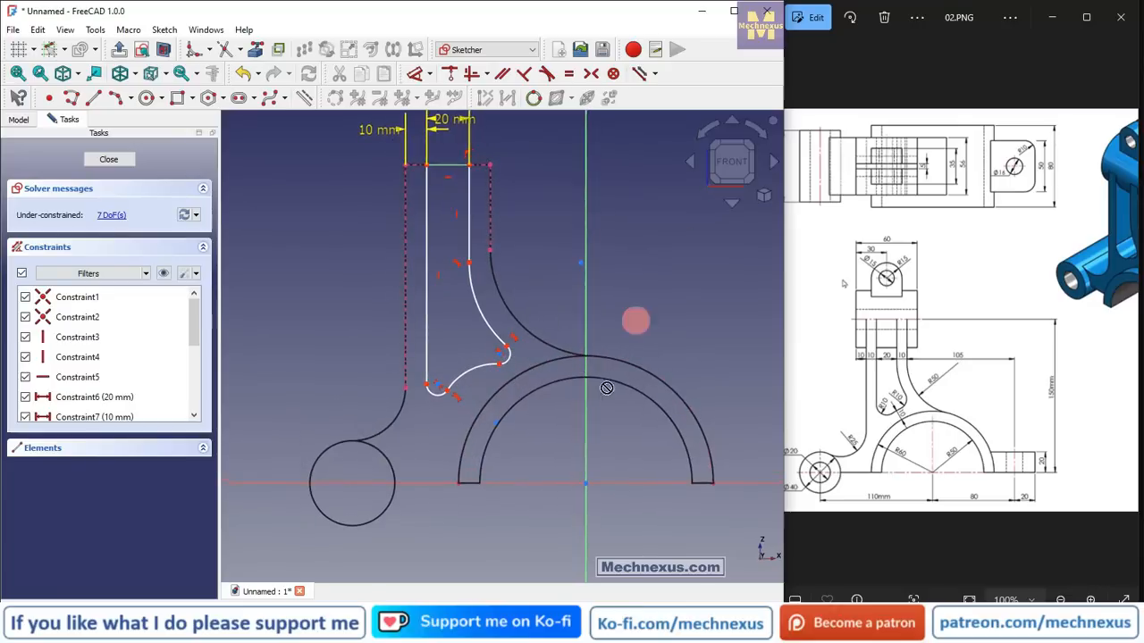
# - Make the centre of the slot profile's lower arc coincident with the sketch origin
pyautogui.click(495, 423)
pyautogui.click(586, 483)
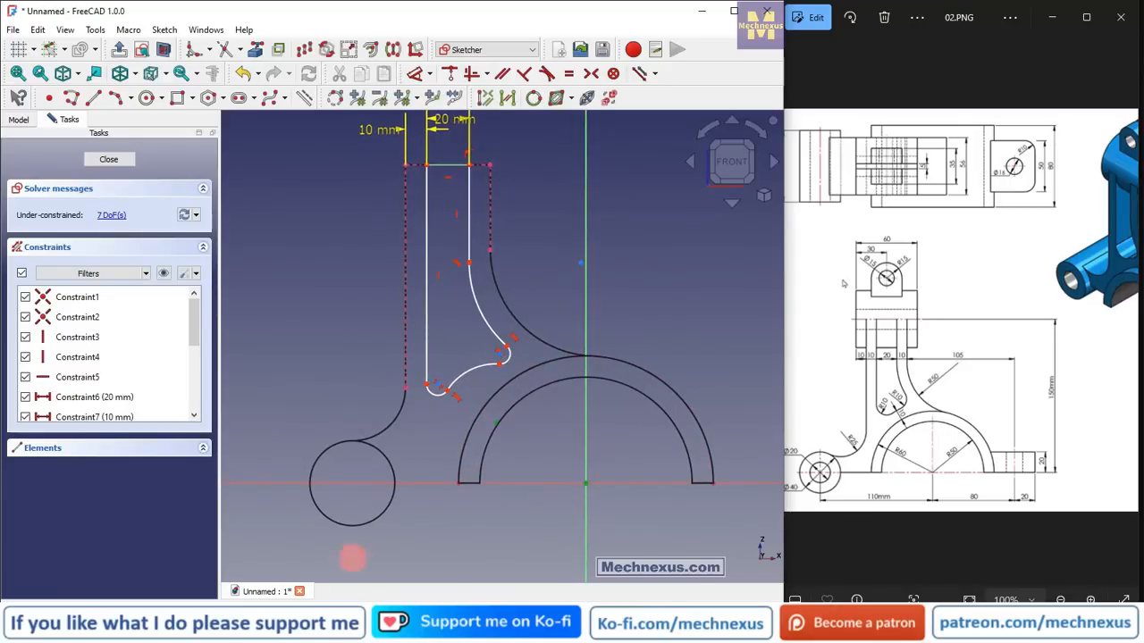
pyautogui.click(449, 74)
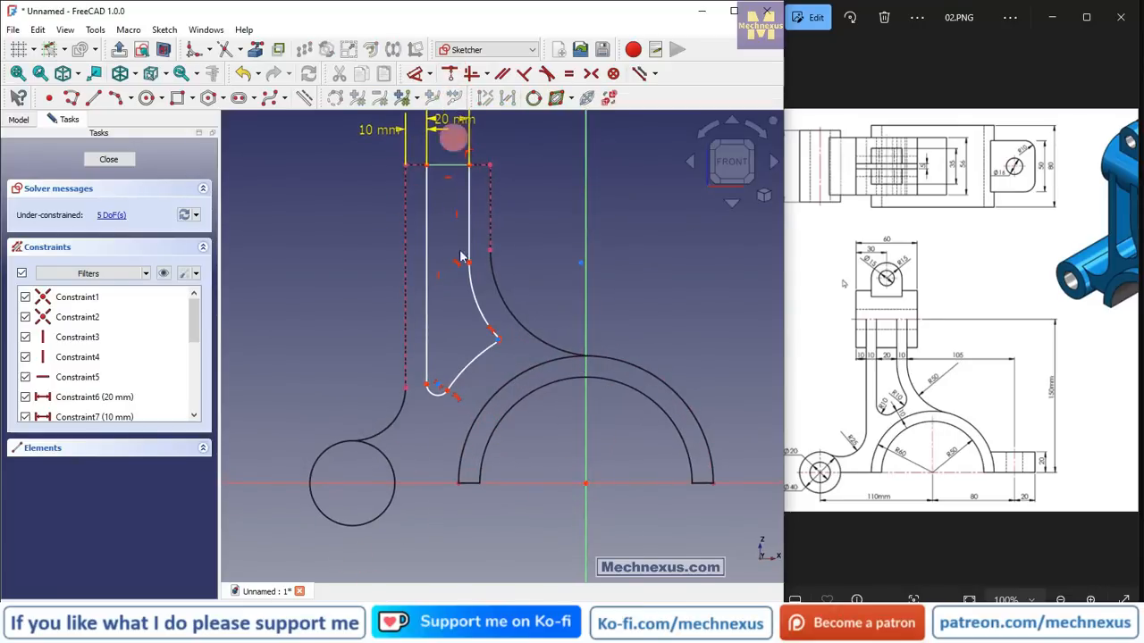
# - Set the radius of the slot profile's lower arc centred on the origin to 70 mm
pyautogui.scroll(2, 489, 364)
pyautogui.click(417, 74)
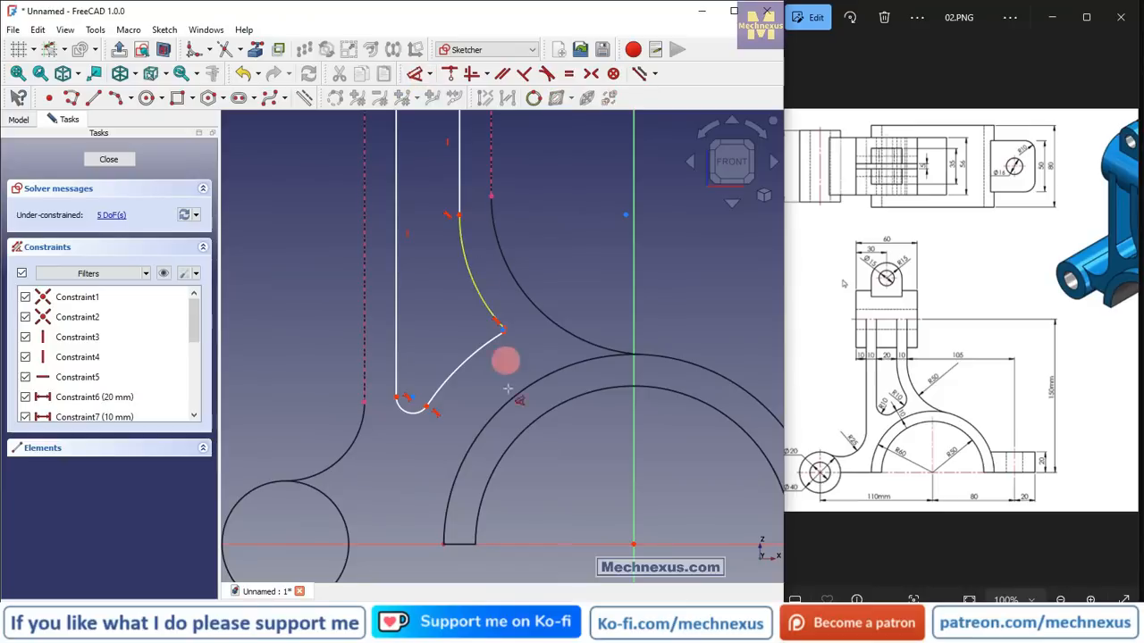
pyautogui.click(463, 367)
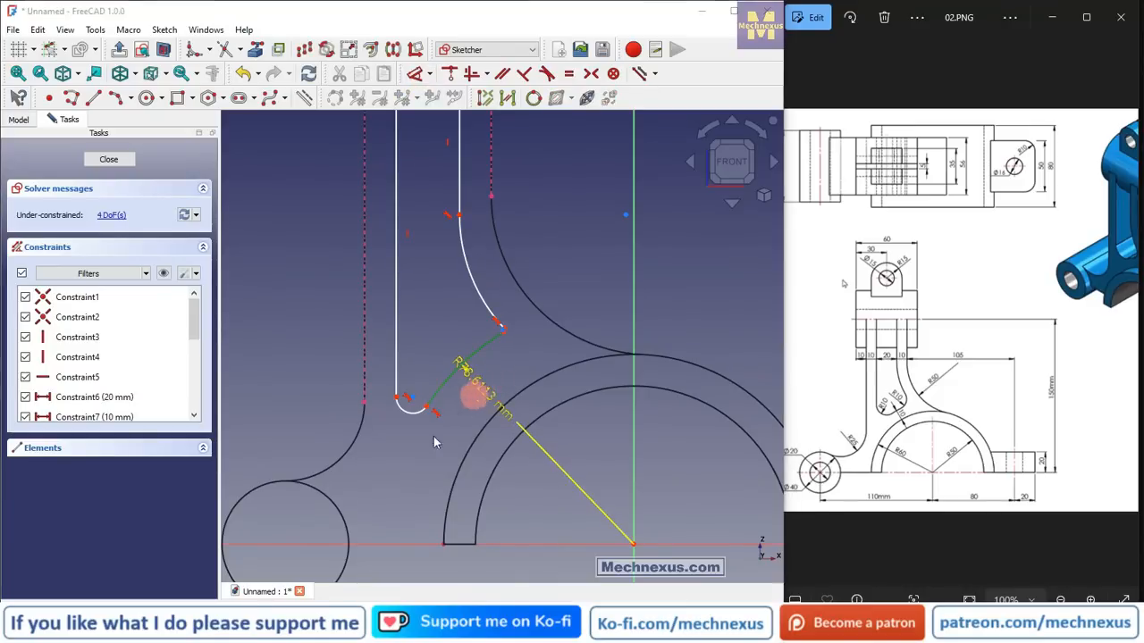
pyautogui.click(471, 396)
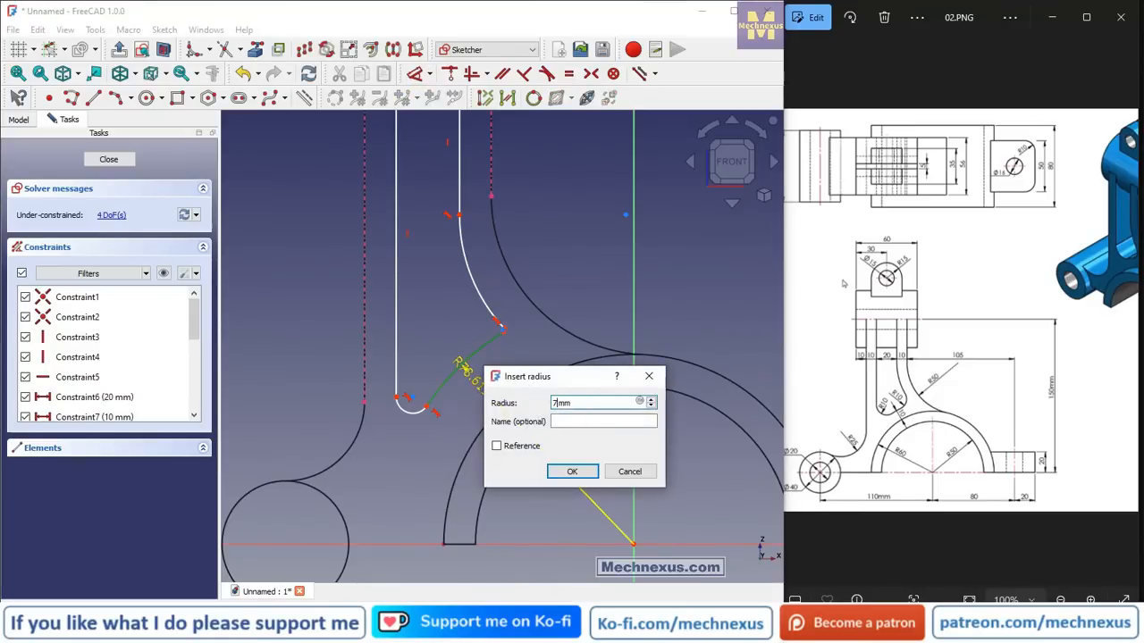
pyautogui.write('70')
pyautogui.press('Return')
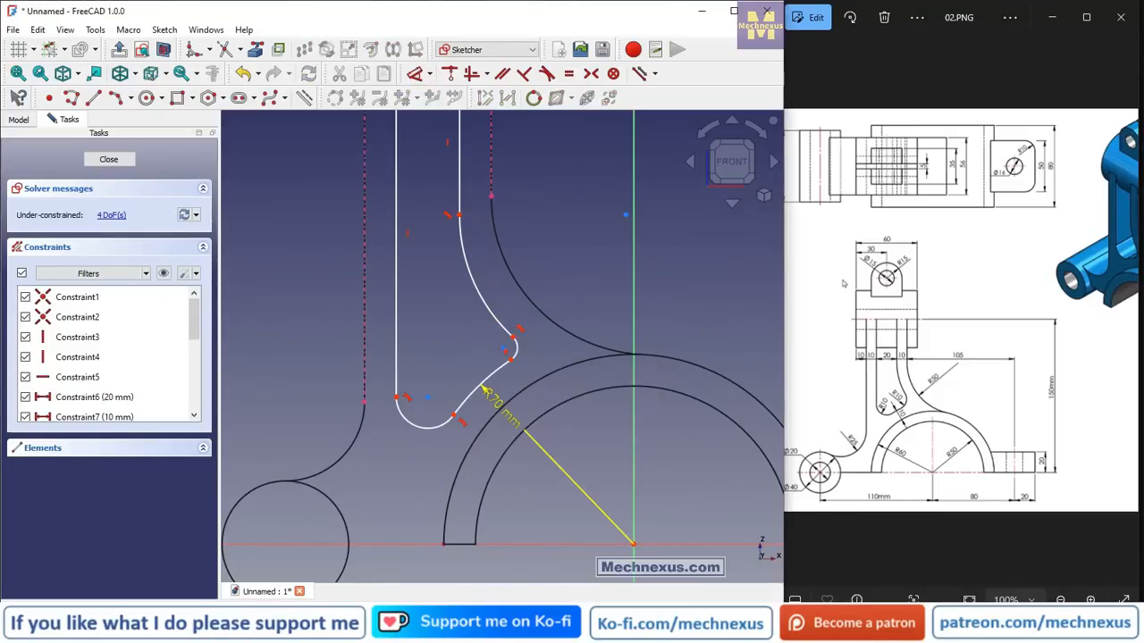
# - Set the radius of the small arc joining the slot's right curve and the 70 mm arc to 10 mm
pyautogui.scroll(3, 470, 331)
pyautogui.click(557, 365)
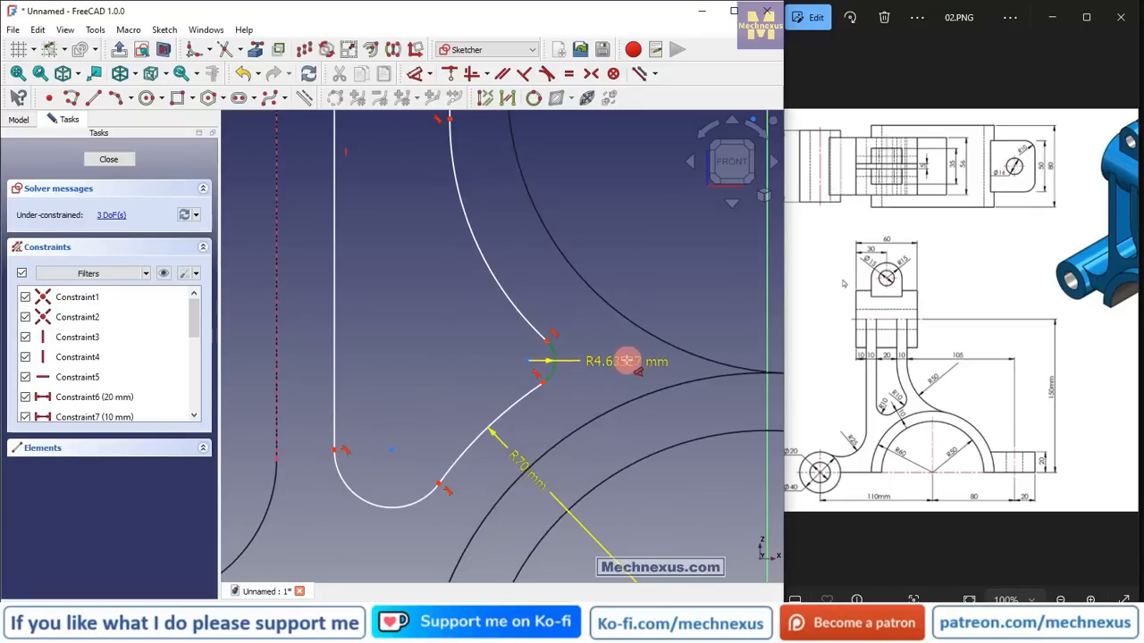
pyautogui.click(625, 363)
pyautogui.write('10')
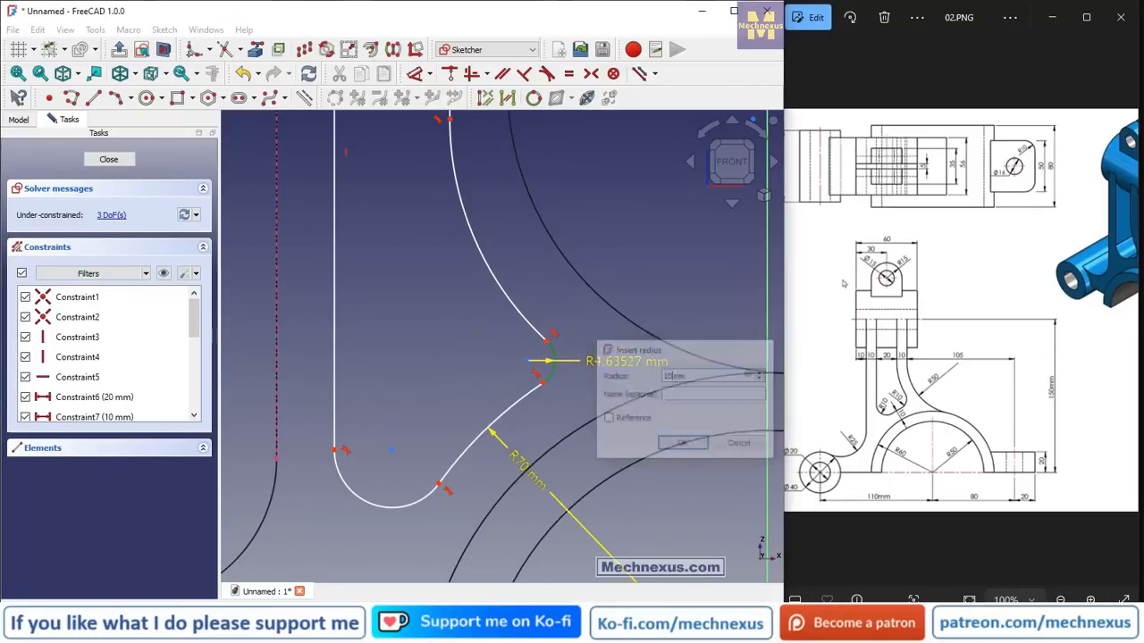
pyautogui.press('Return')
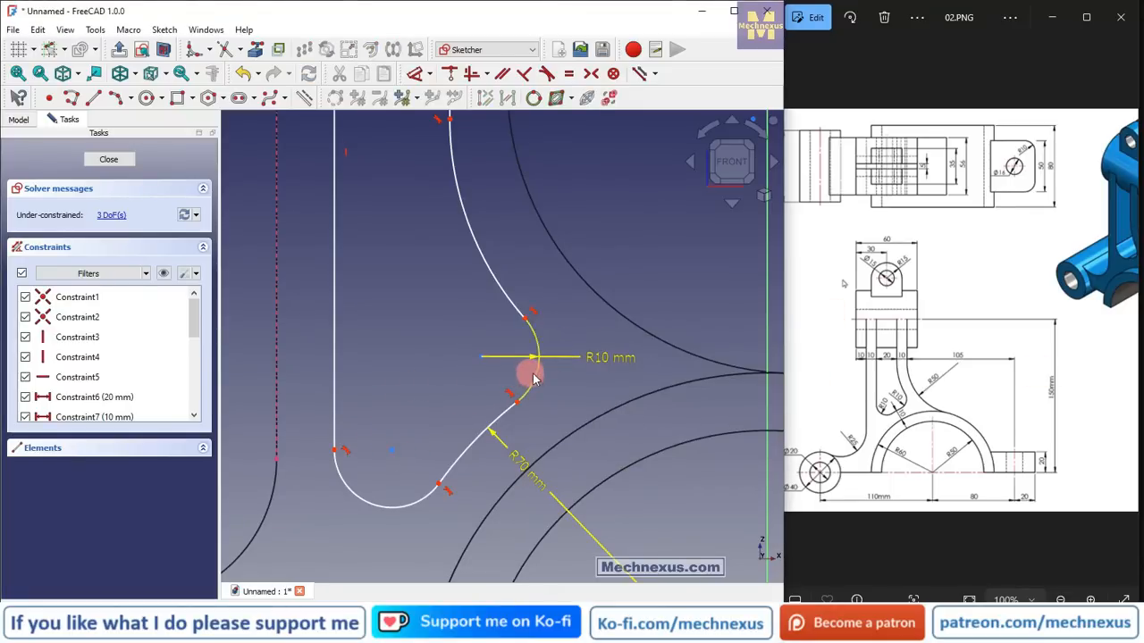
# - Make the small closing arc at the slot's lower end equal in radius to the 10 mm arc
pyautogui.click(393, 506)
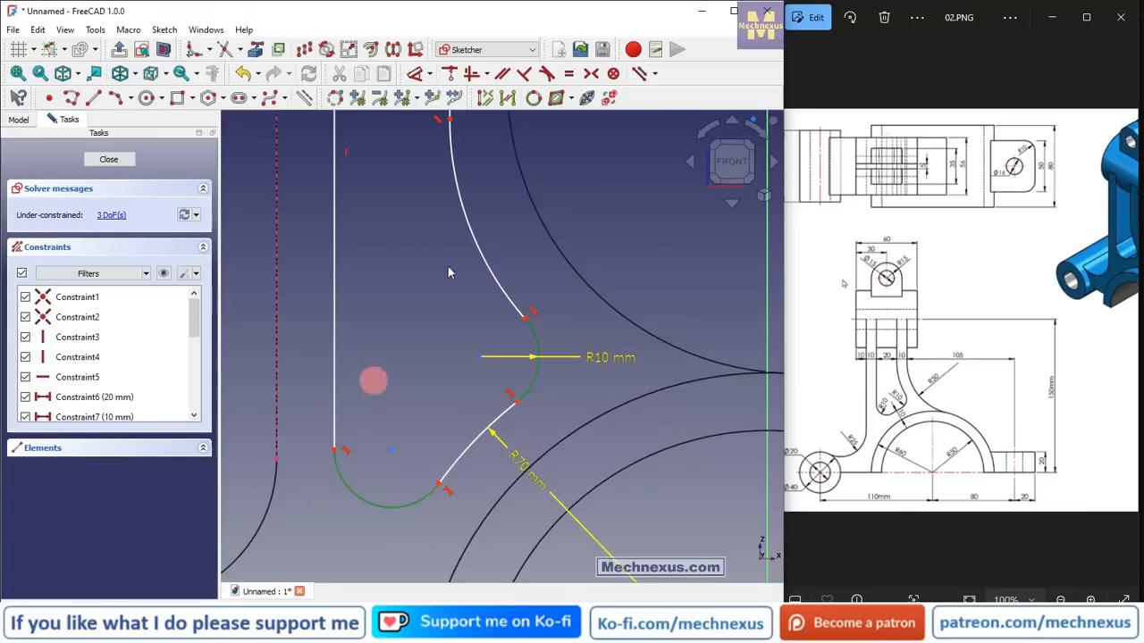
pyautogui.click(569, 74)
pyautogui.scroll(-5, 423, 364)
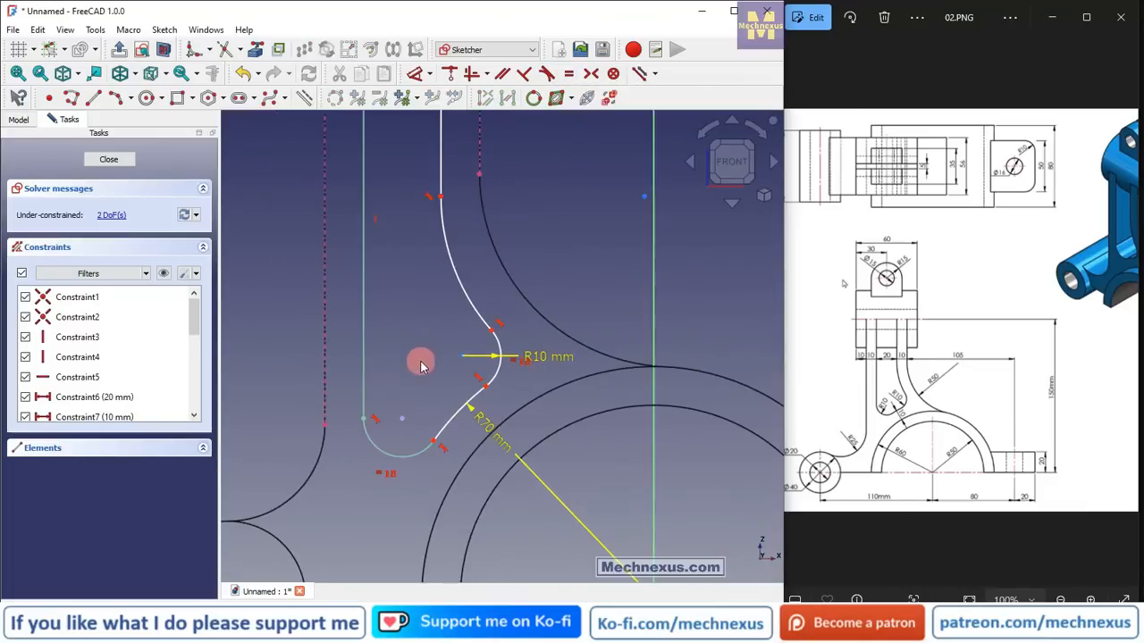
# - Project the arm's outer curved edge as external geometry and make the slot's right arc concentric with it using a coincident constraint
pyautogui.scroll(2, 483, 249)
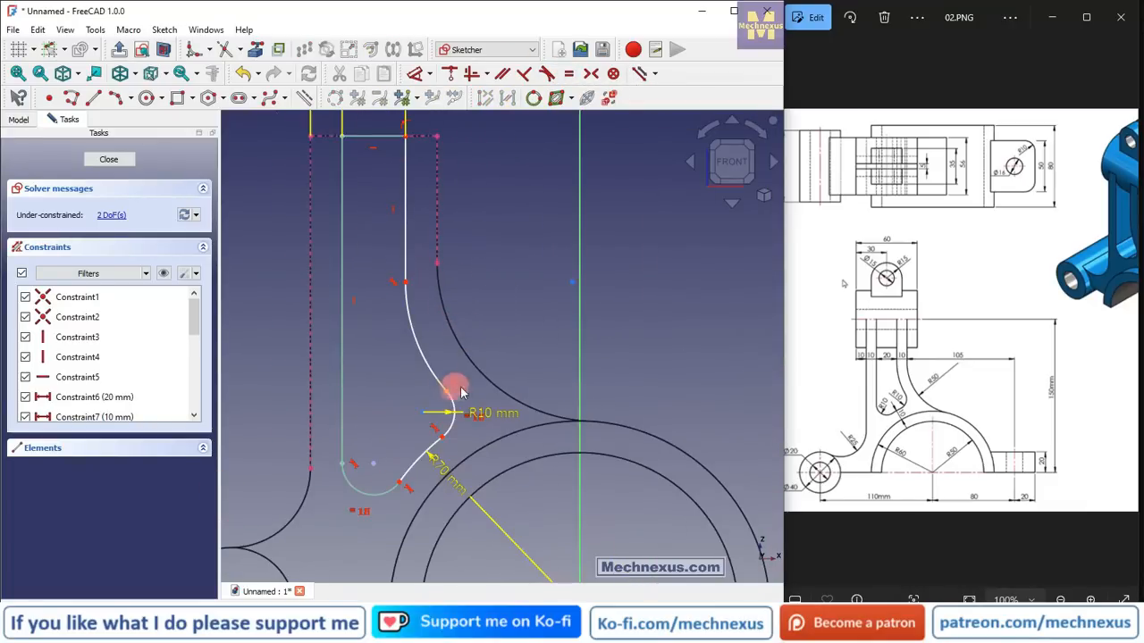
pyautogui.click(473, 356)
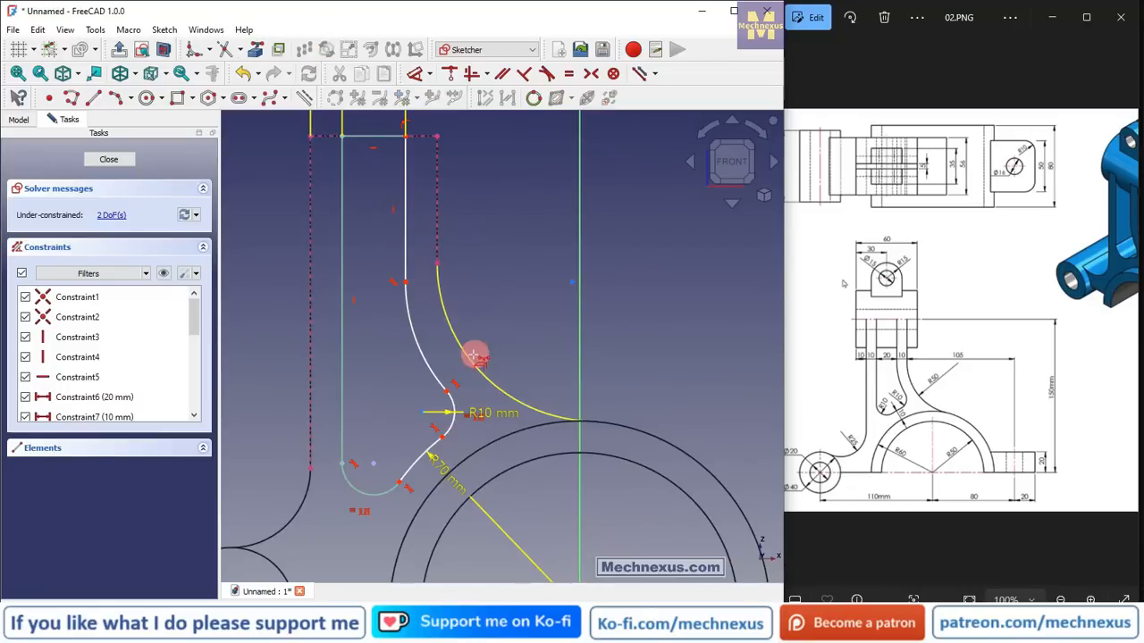
pyautogui.click(572, 283)
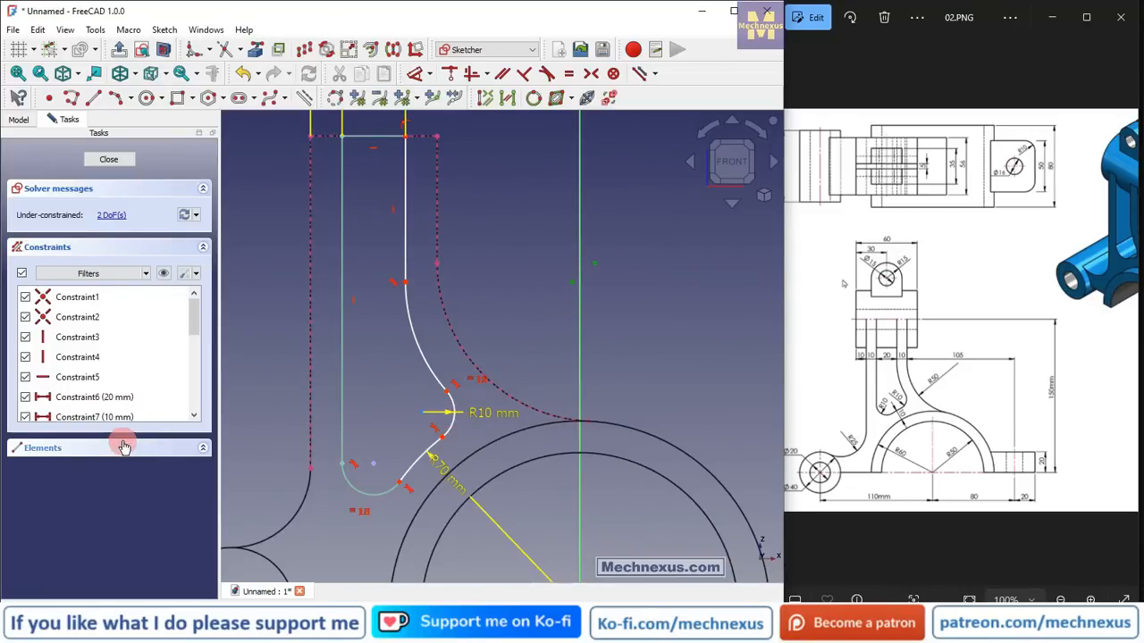
pyautogui.click(456, 75)
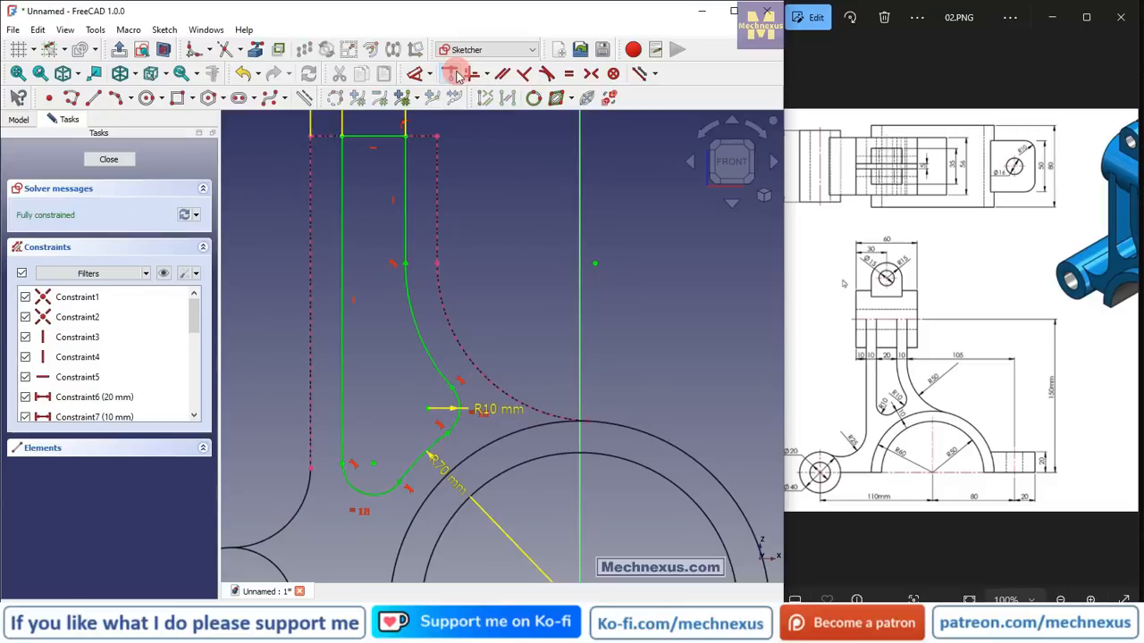
pyautogui.scroll(-2, 410, 318)
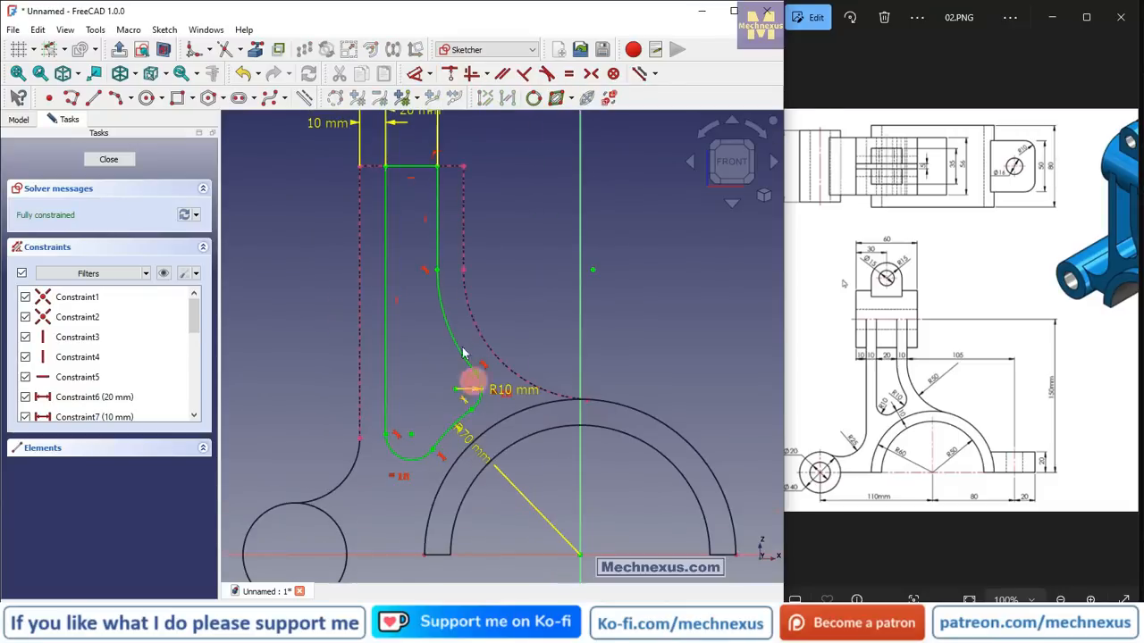
# - Close the slot sketch and switch the model's draw style from wireframe to As is
pyautogui.moveTo(425, 368); pyautogui.dragTo(393, 419, button='middle')
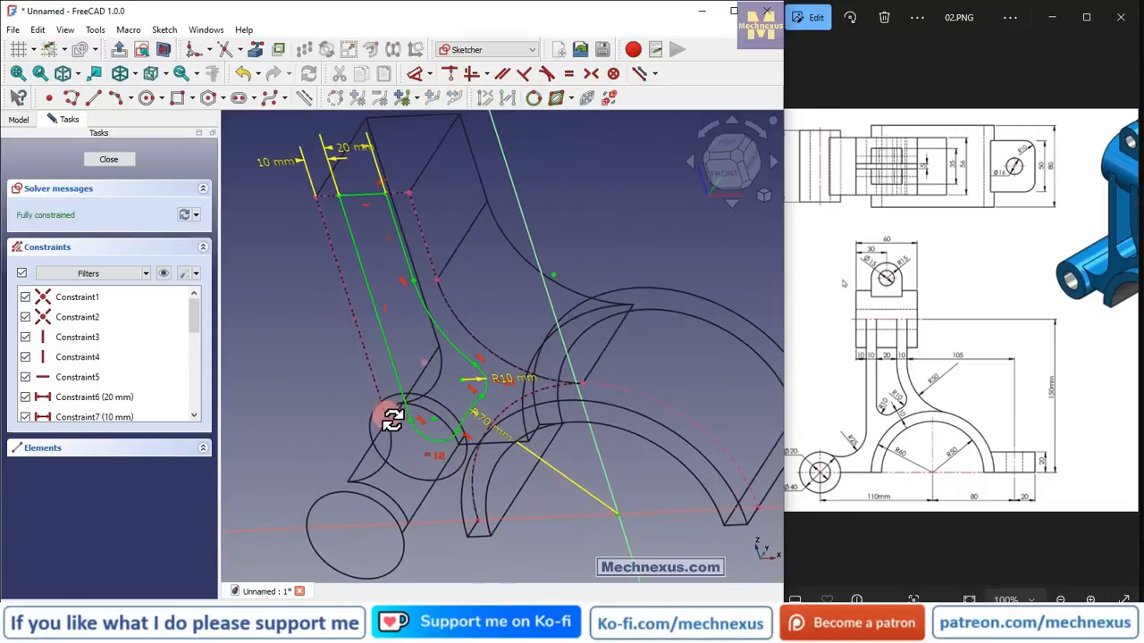
pyautogui.click(109, 160)
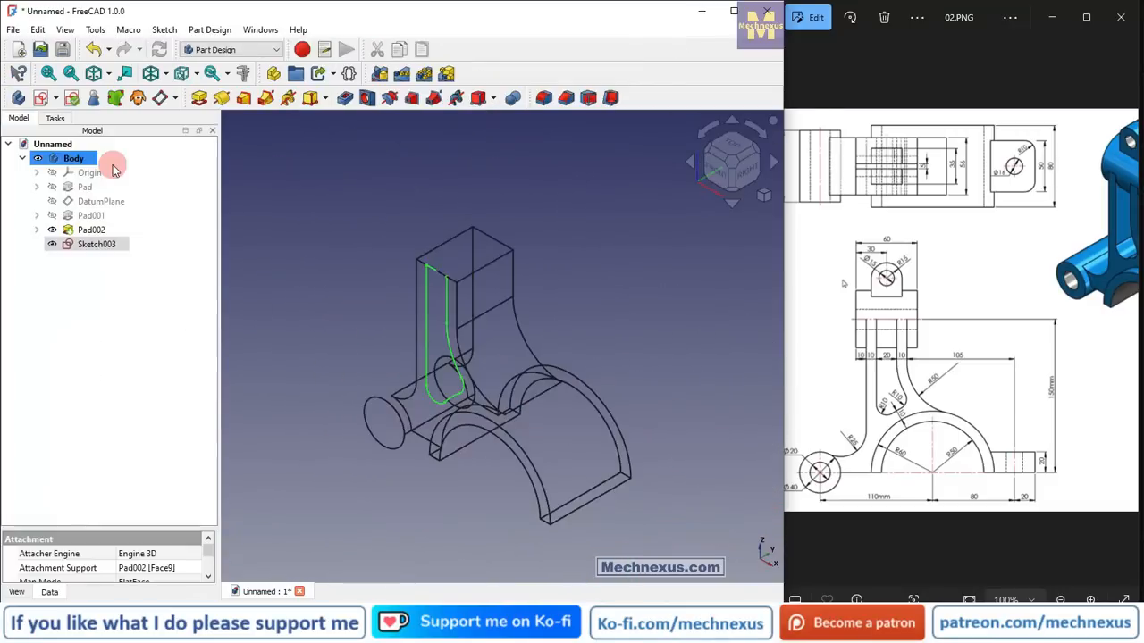
pyautogui.click(290, 277)
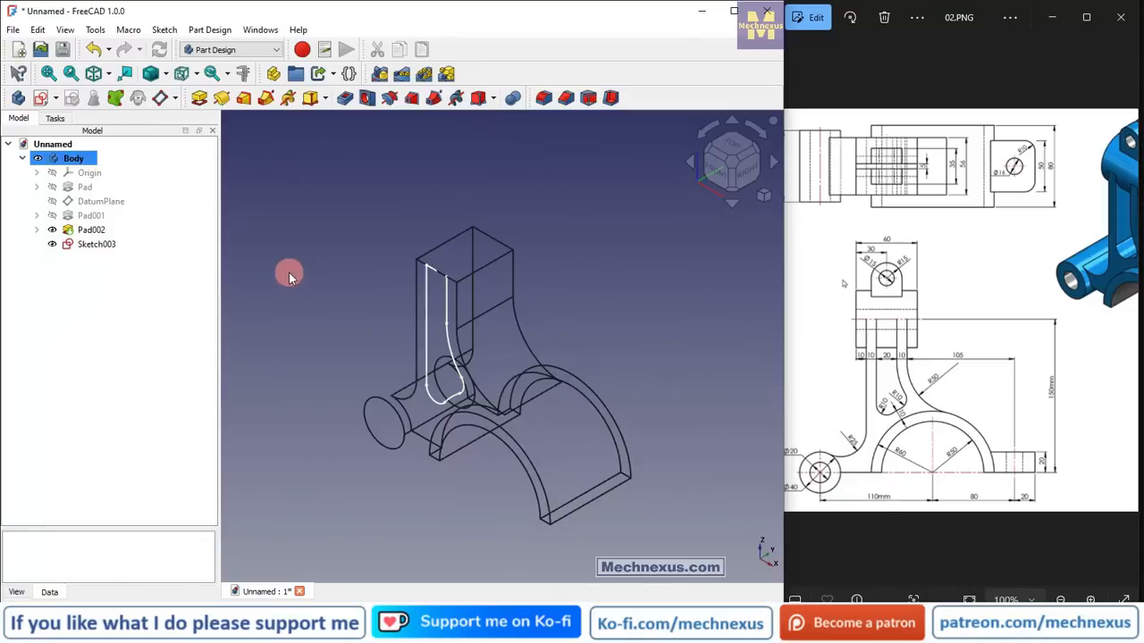
pyautogui.press('v')
pyautogui.press('1')
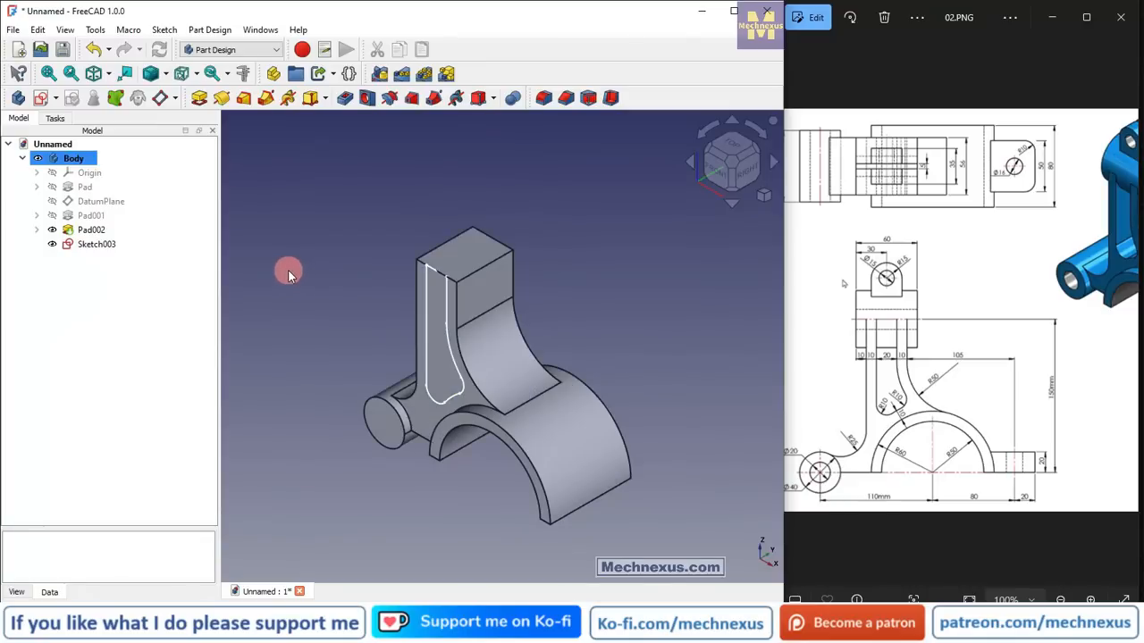
# - Cut the slot sketch through the arm as a Pocket of type Through all
pyautogui.click(96, 244)
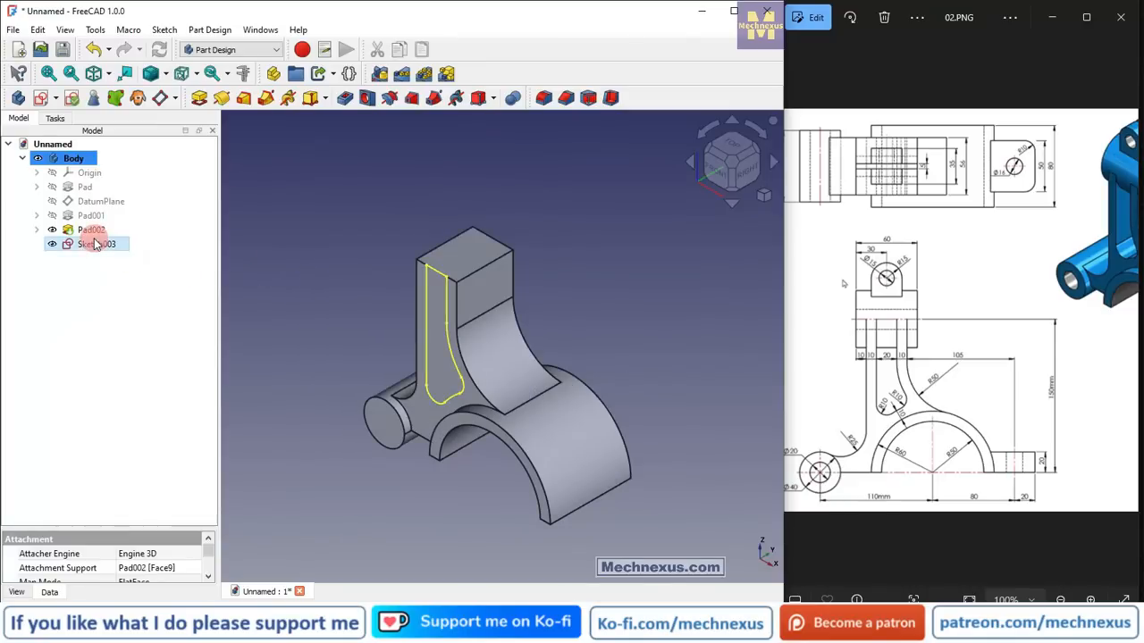
pyautogui.click(345, 100)
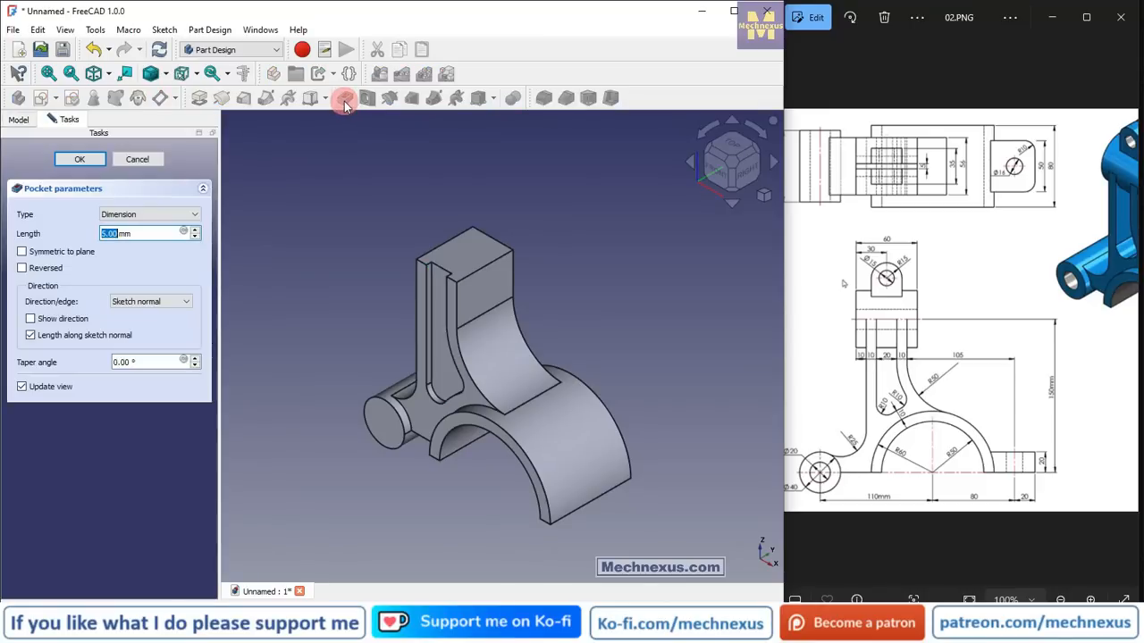
pyautogui.click(150, 214)
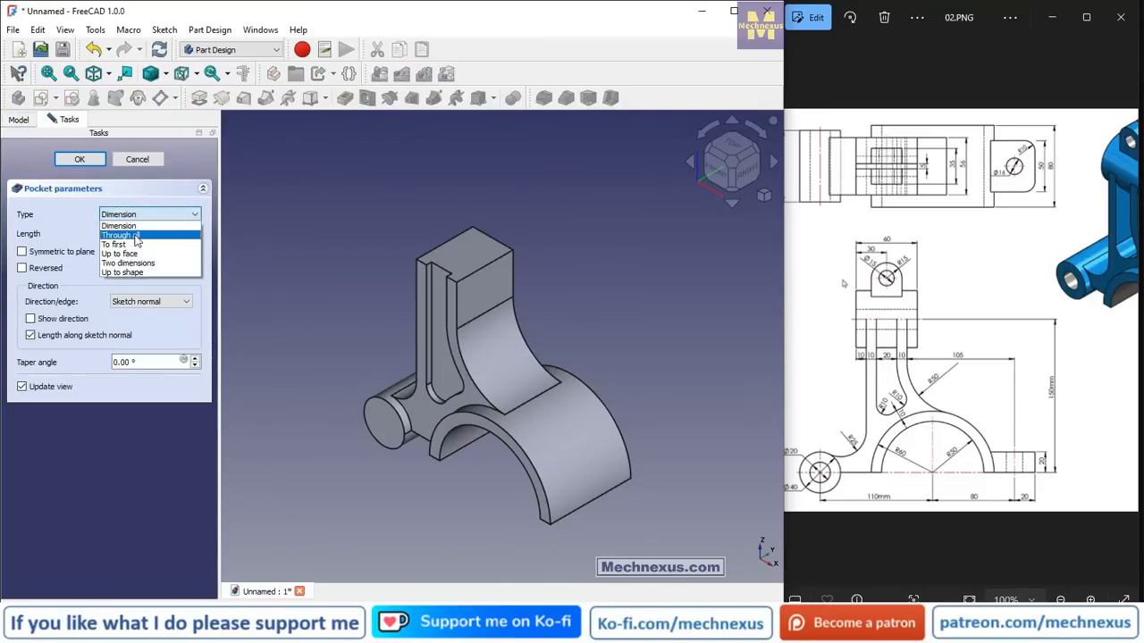
pyautogui.click(136, 236)
pyautogui.click(80, 161)
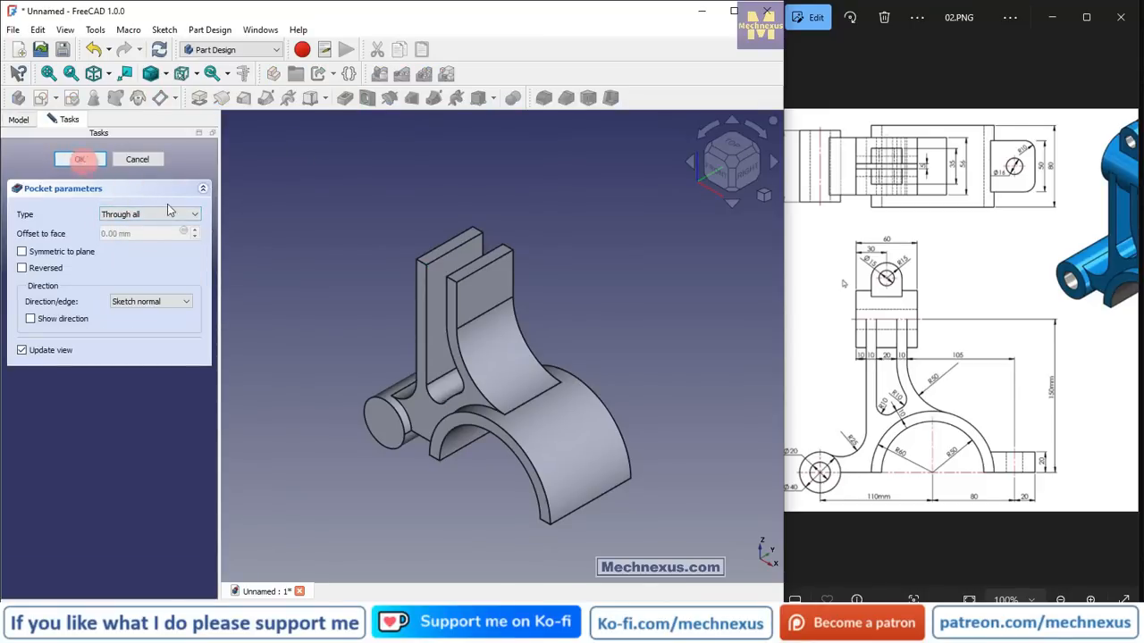
pyautogui.click(167, 76)
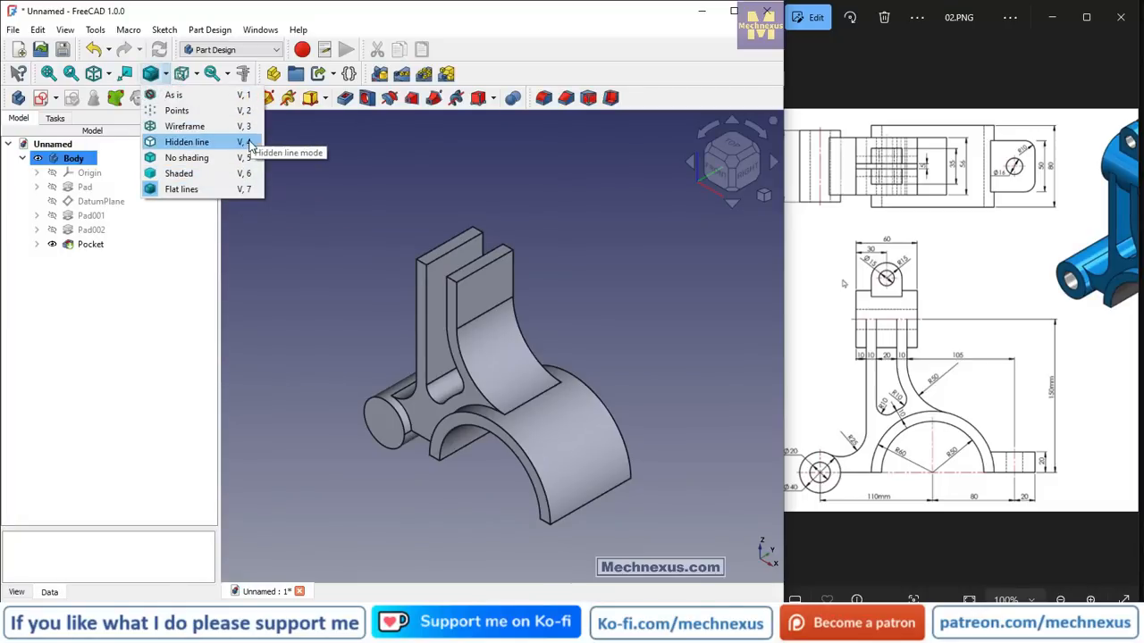
pyautogui.click(343, 175)
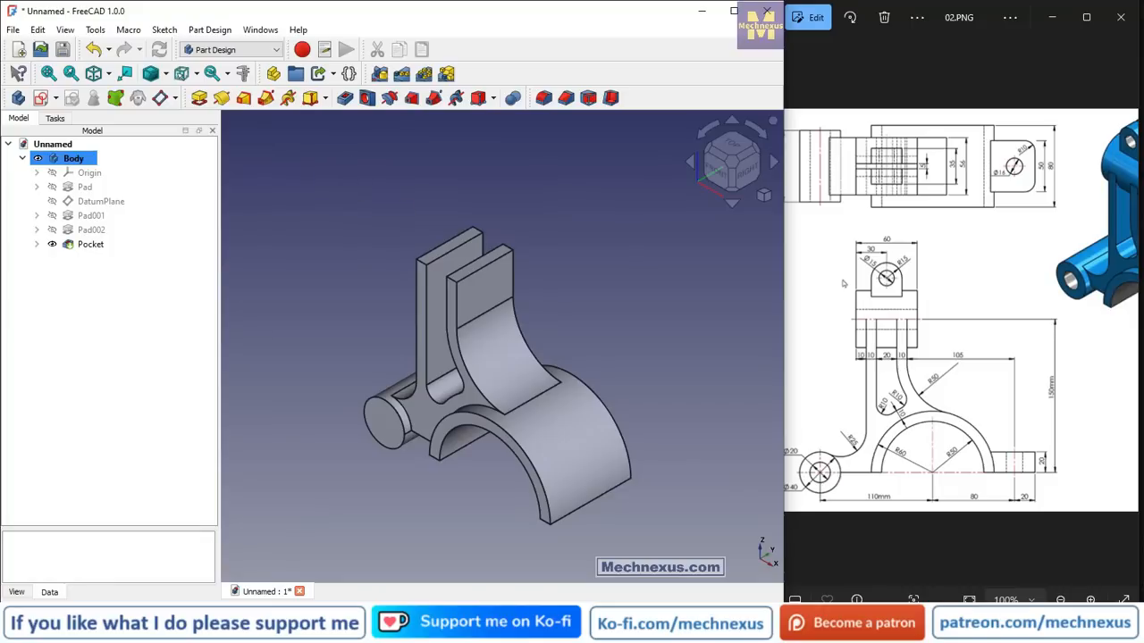
# - Start a new sketch on the front end face of the cylindrical boss and check its dimensions on the reference drawing
pyautogui.click(843, 283)
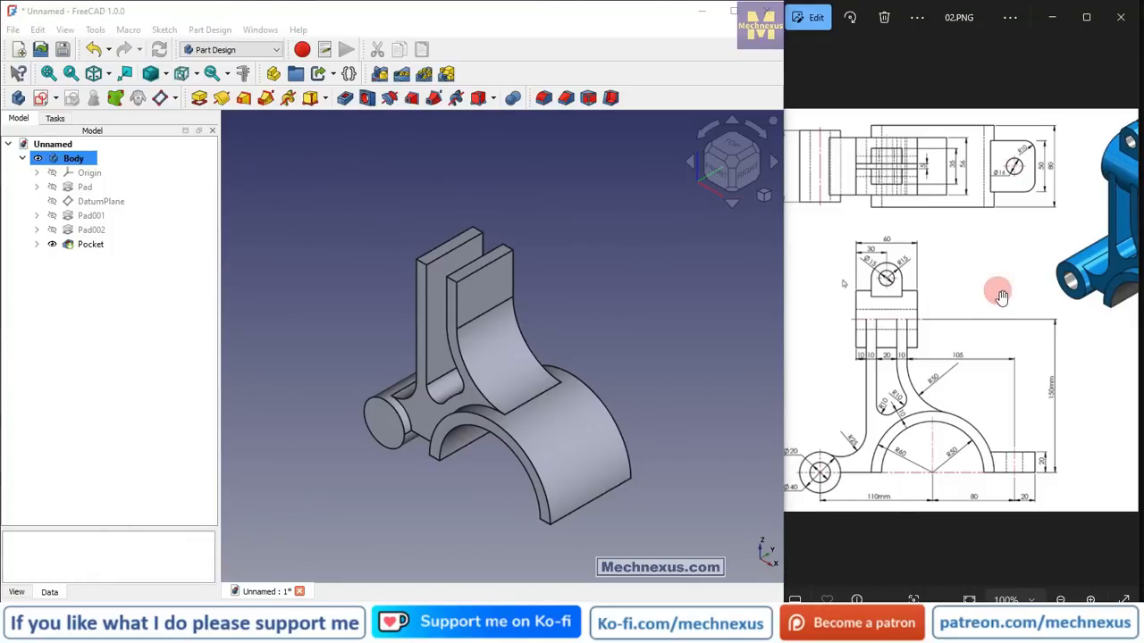
pyautogui.moveTo(867, 456)
pyautogui.mouseDown()
pyautogui.moveTo(1082, 448)
pyautogui.moveTo(822, 446)
pyautogui.mouseUp()
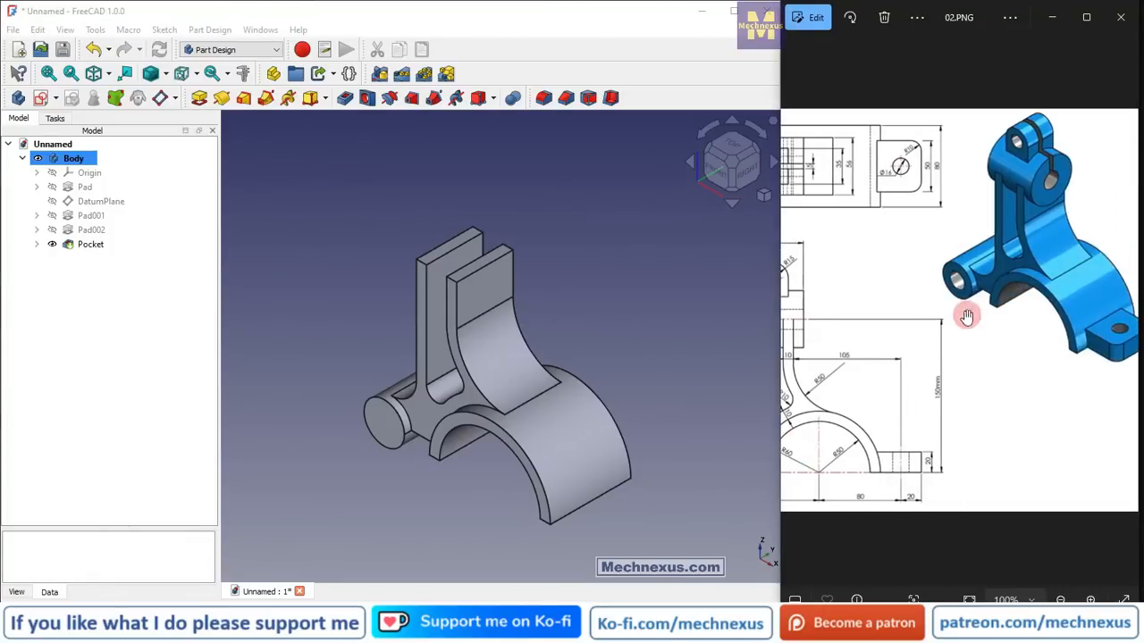
pyautogui.click(387, 424)
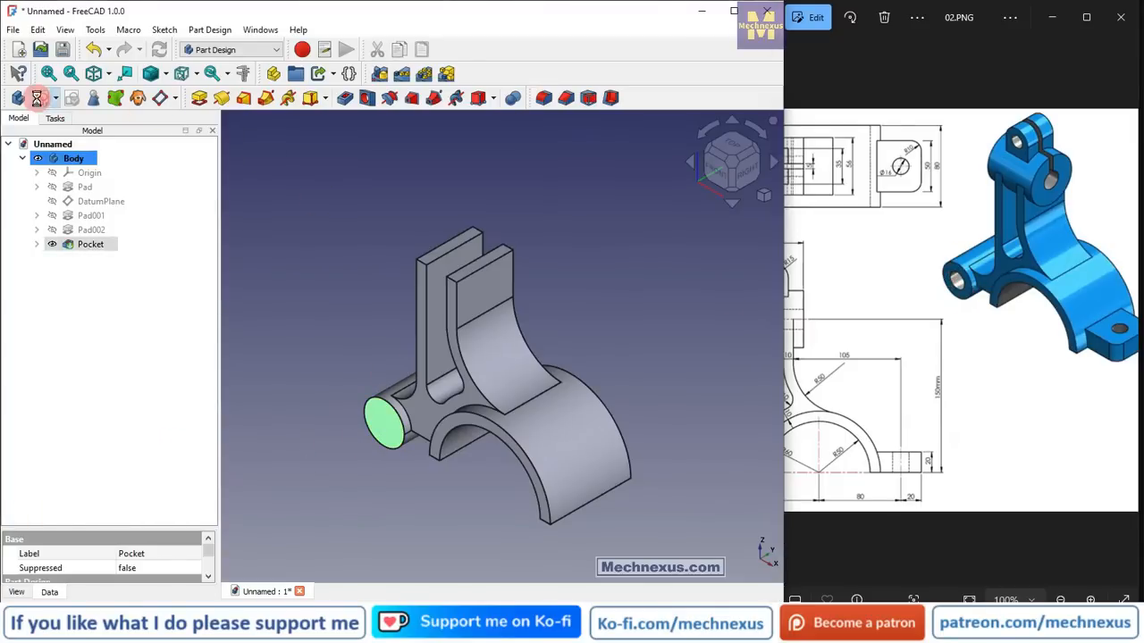
pyautogui.click(36, 98)
pyautogui.moveTo(881, 416); pyautogui.dragTo(1040, 379)
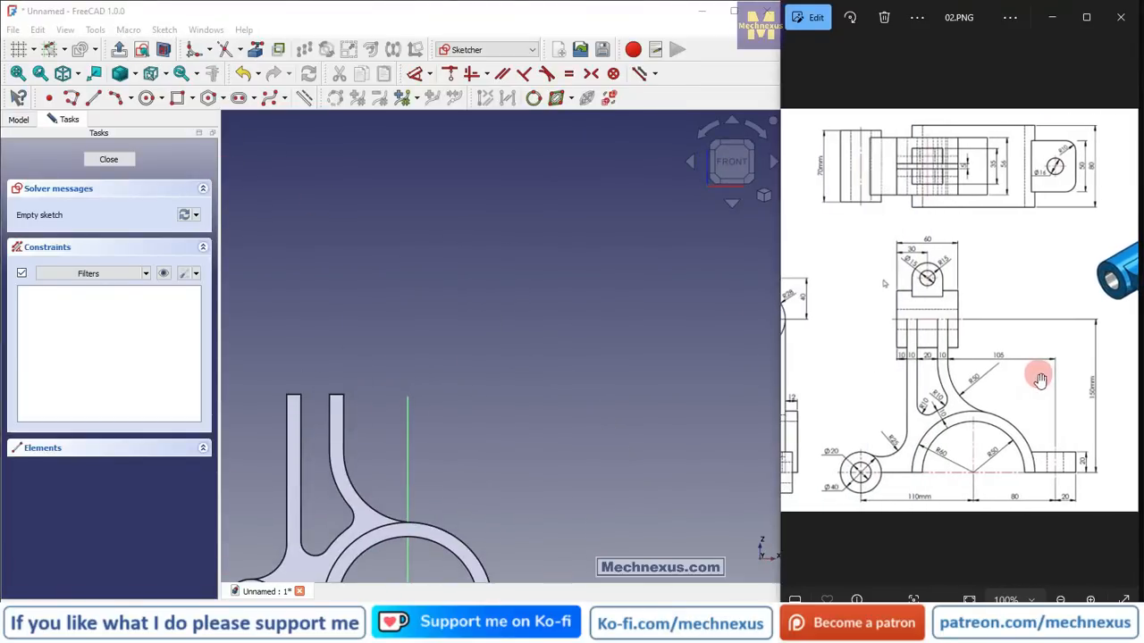
pyautogui.moveTo(847, 471); pyautogui.dragTo(879, 470)
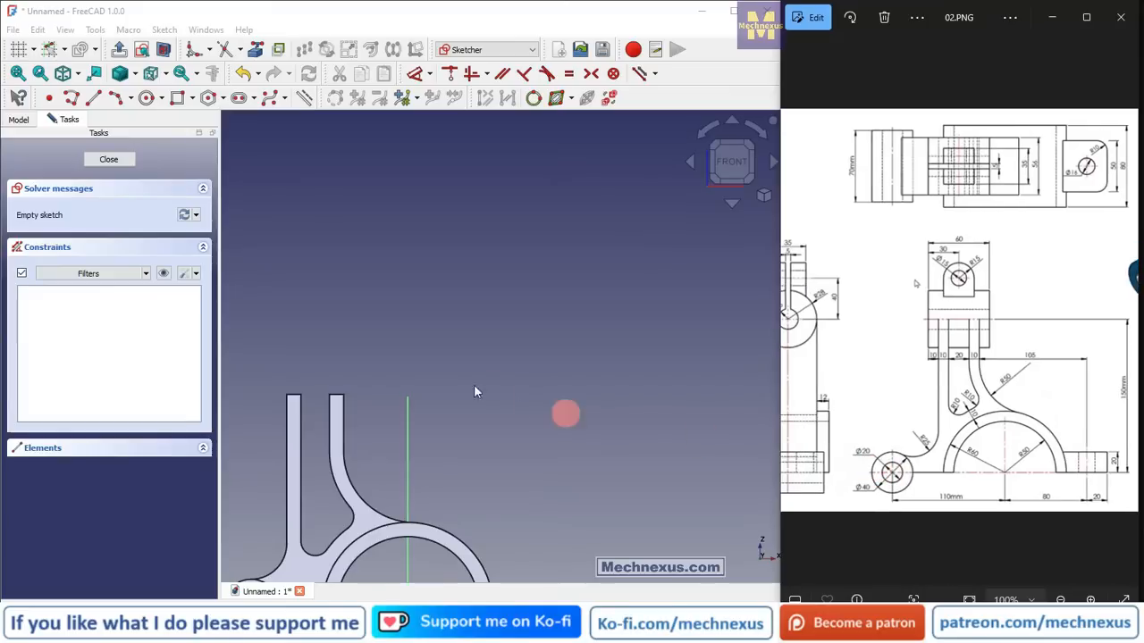
# - Project the boss's circular edge into the new sketch as external geometry
pyautogui.moveTo(476, 388)
pyautogui.mouseDown(button='middle')
pyautogui.moveTo(566, 234)
pyautogui.moveTo(646, 189)
pyautogui.mouseUp(button='middle')
pyautogui.click(295, 235)
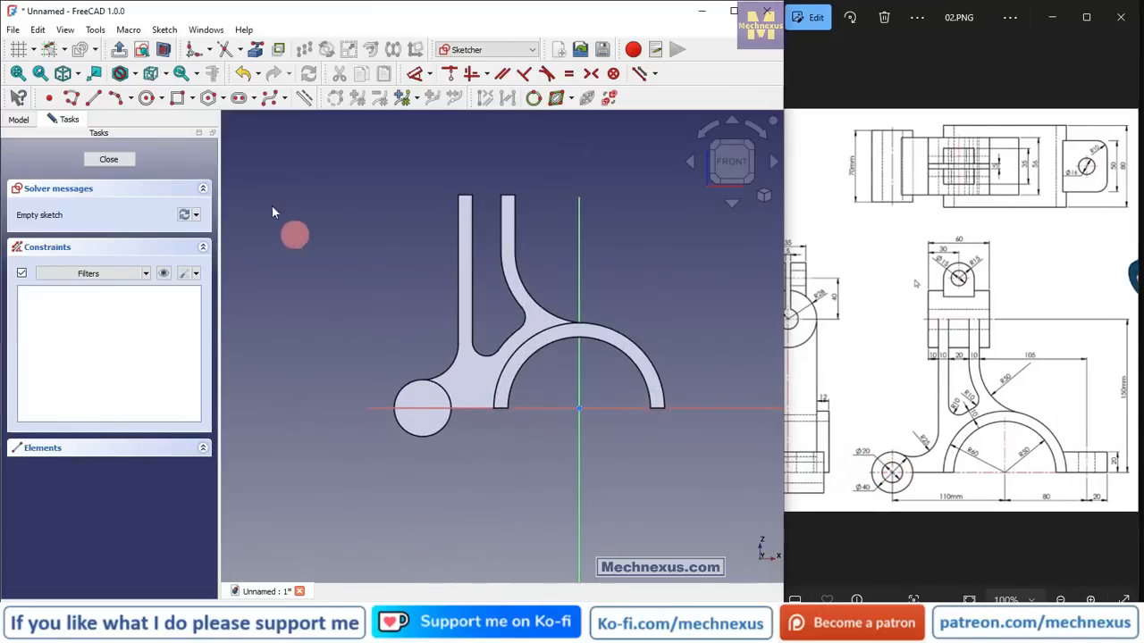
pyautogui.scroll(3, 383, 318)
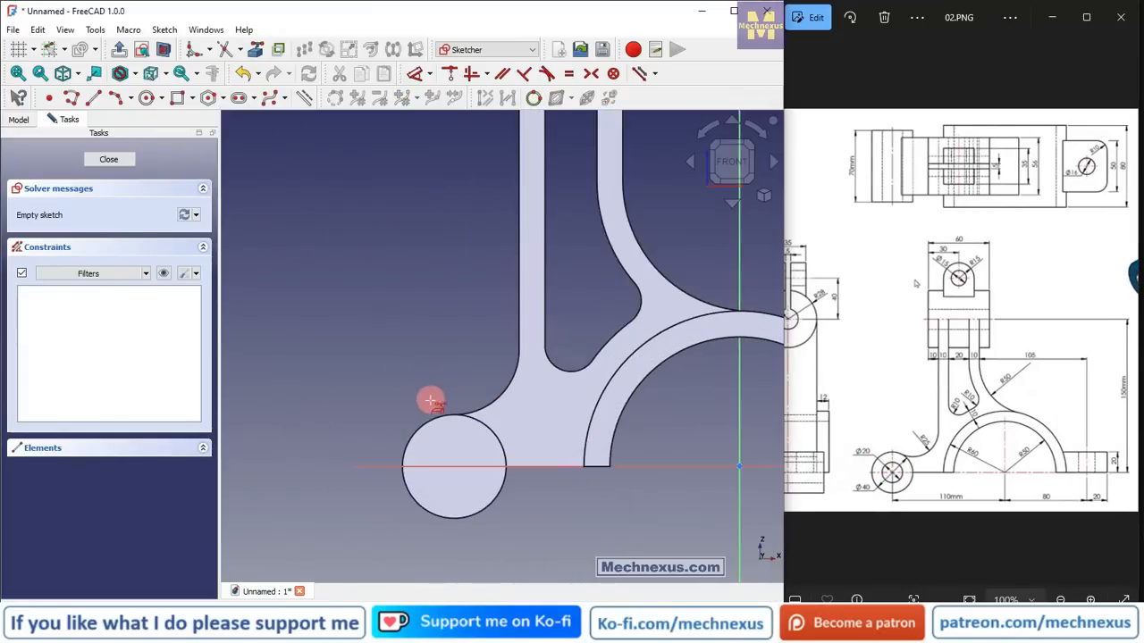
pyautogui.click(432, 417)
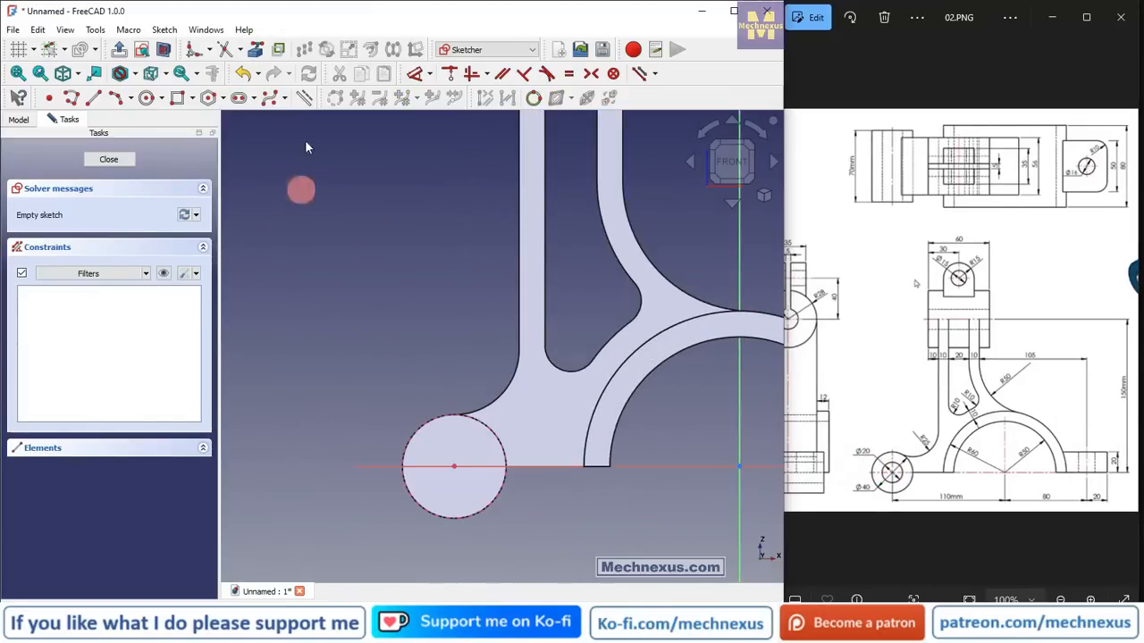
# - Draw a circle about 18 mm in diameter centred on the projected boss circle's centre
pyautogui.click(146, 98)
pyautogui.scroll(2, 429, 438)
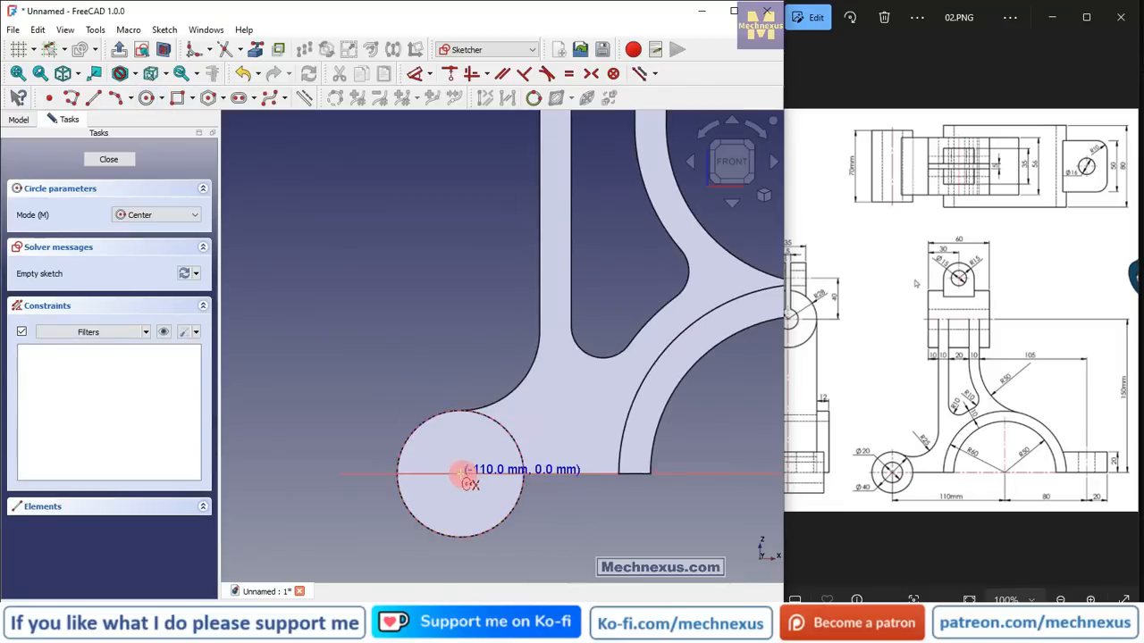
pyautogui.click(460, 474)
pyautogui.click(469, 446)
pyautogui.rightClick(351, 357)
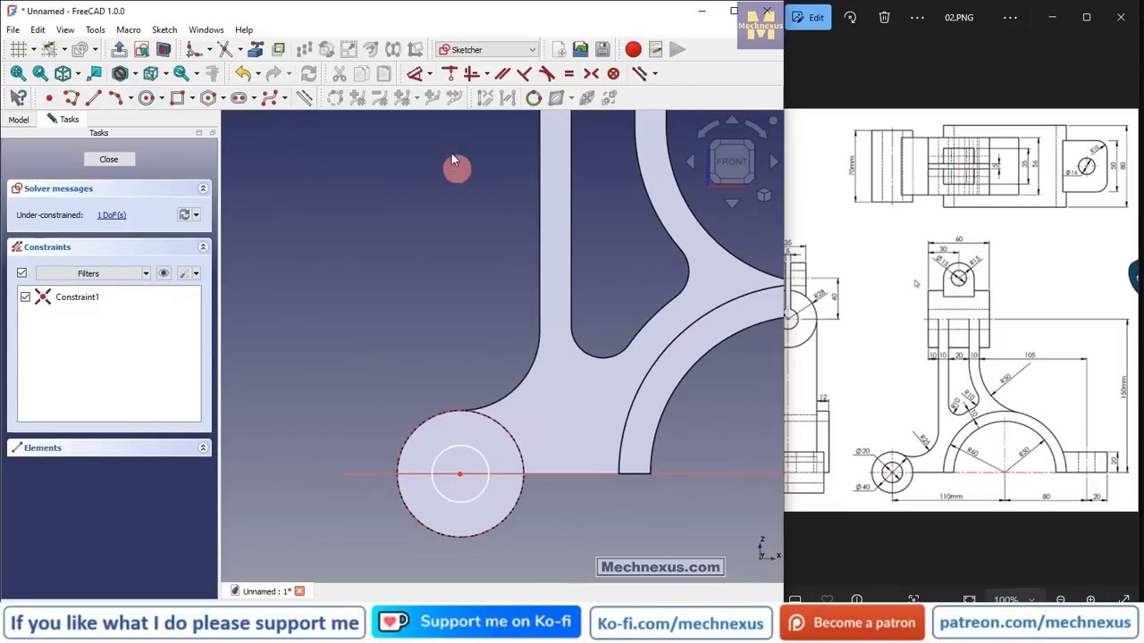
# - Constrain the boss circle's diameter to 20 mm and close the sketch
pyautogui.click(415, 73)
pyautogui.click(437, 453)
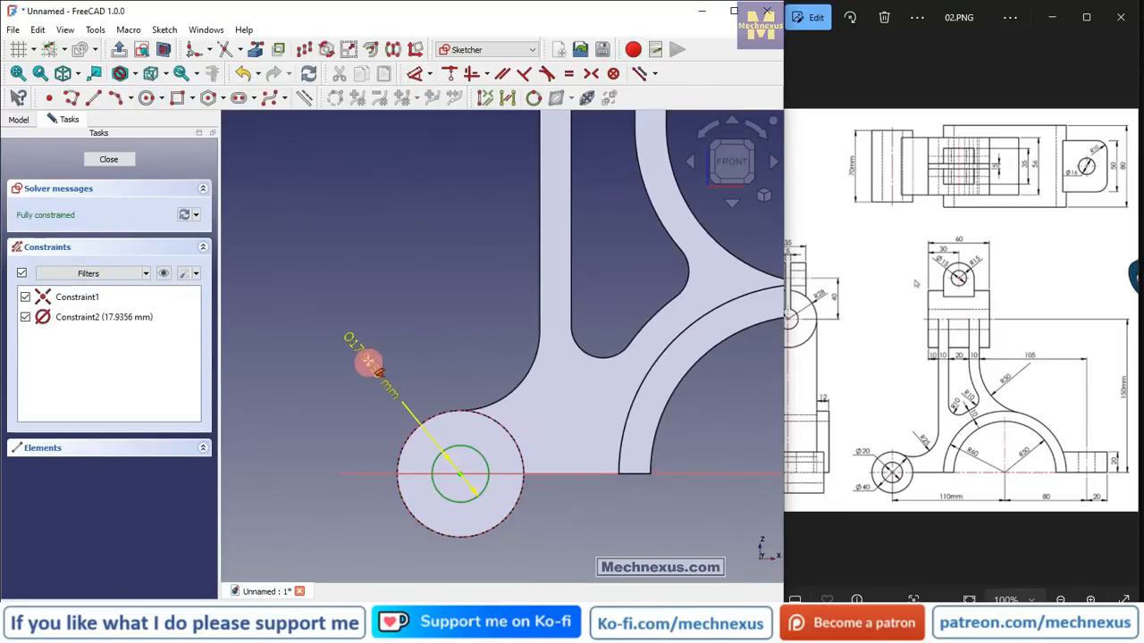
pyautogui.click(367, 361)
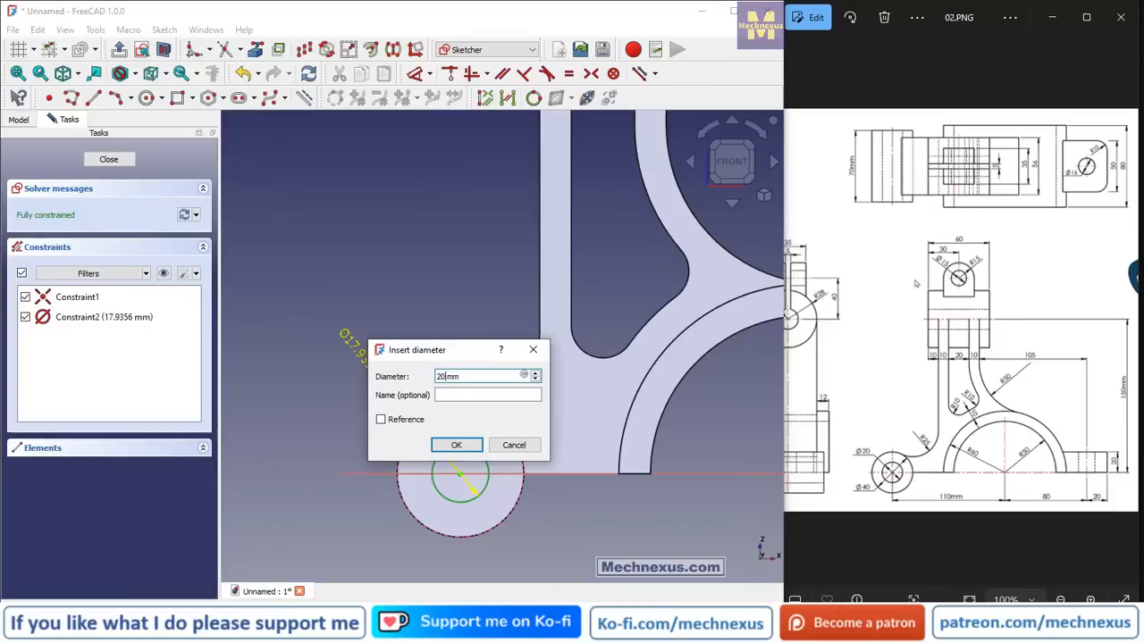
pyautogui.press('Return')
pyautogui.rightClick(622, 345)
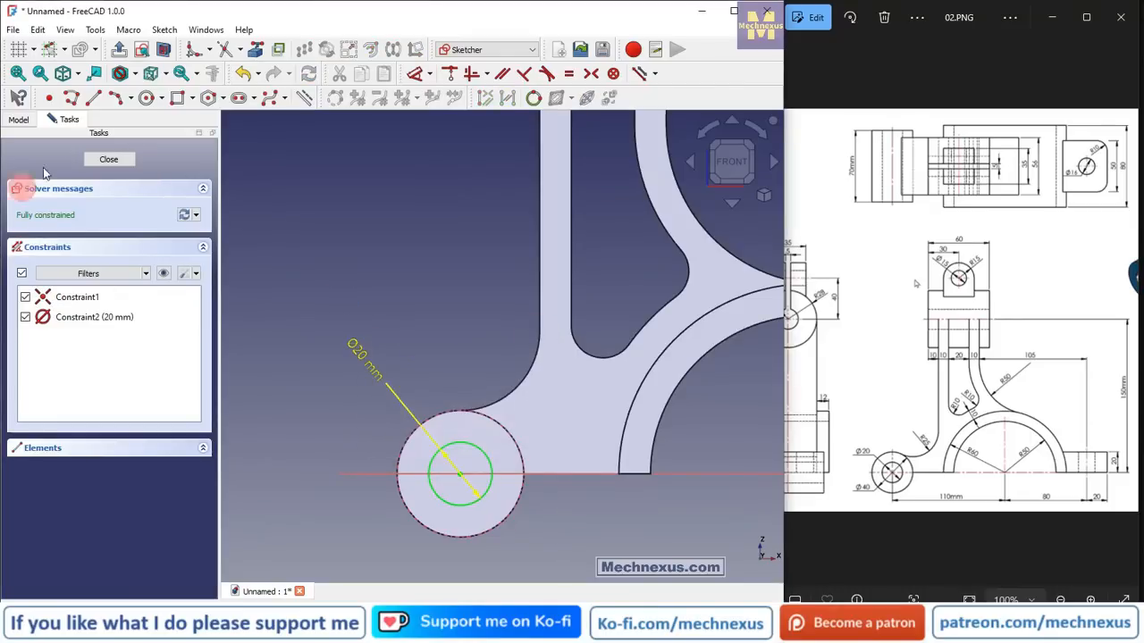
pyautogui.click(112, 162)
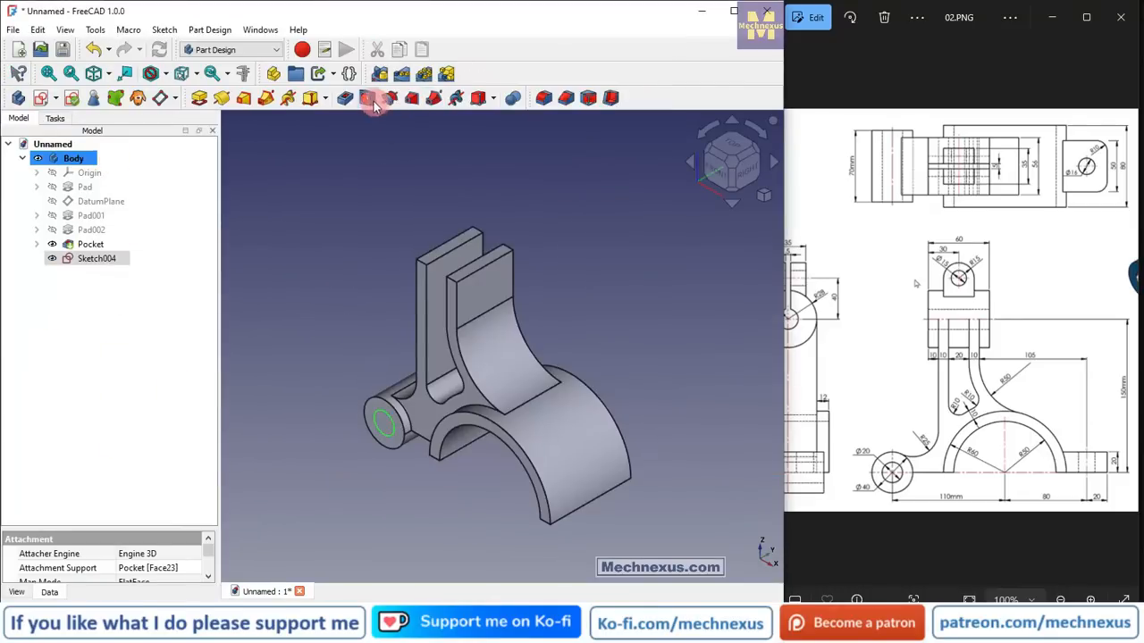
# - Create a Hole from the boss sketch with a diameter of 20 mm and depth Through all
pyautogui.click(370, 100)
pyautogui.doubleClick(191, 252)
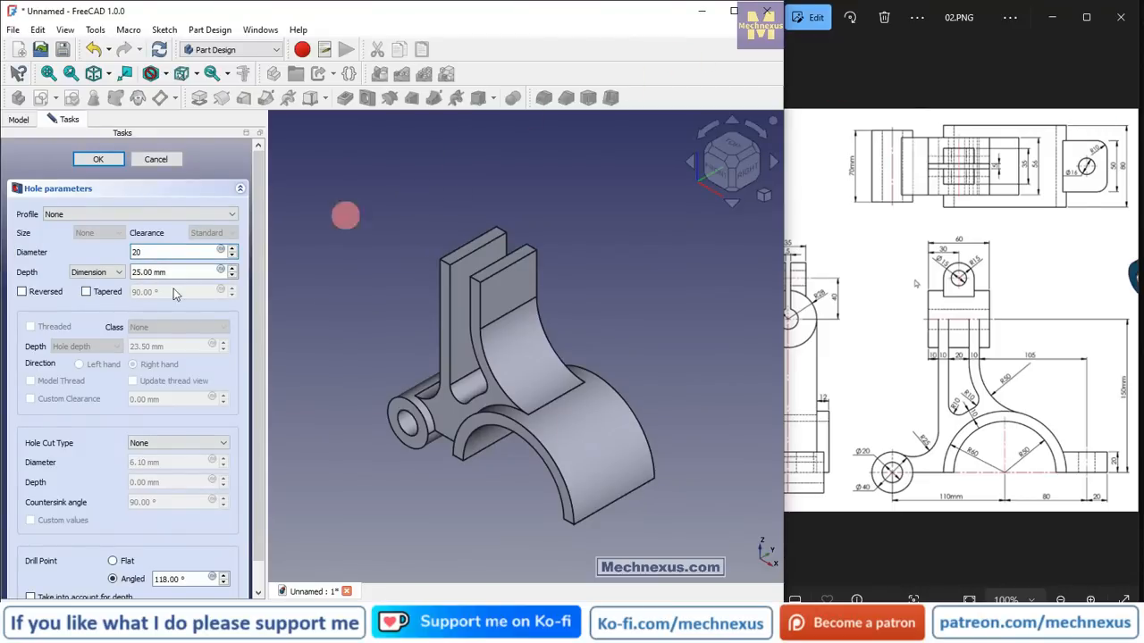
pyautogui.click(89, 272)
pyautogui.click(93, 292)
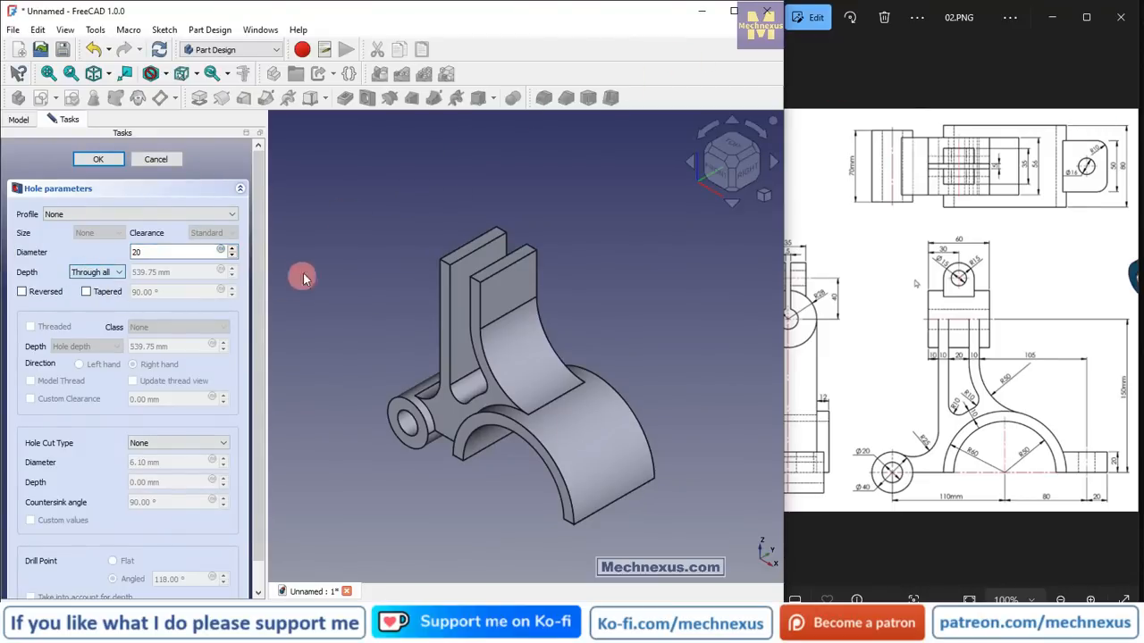
pyautogui.click(95, 161)
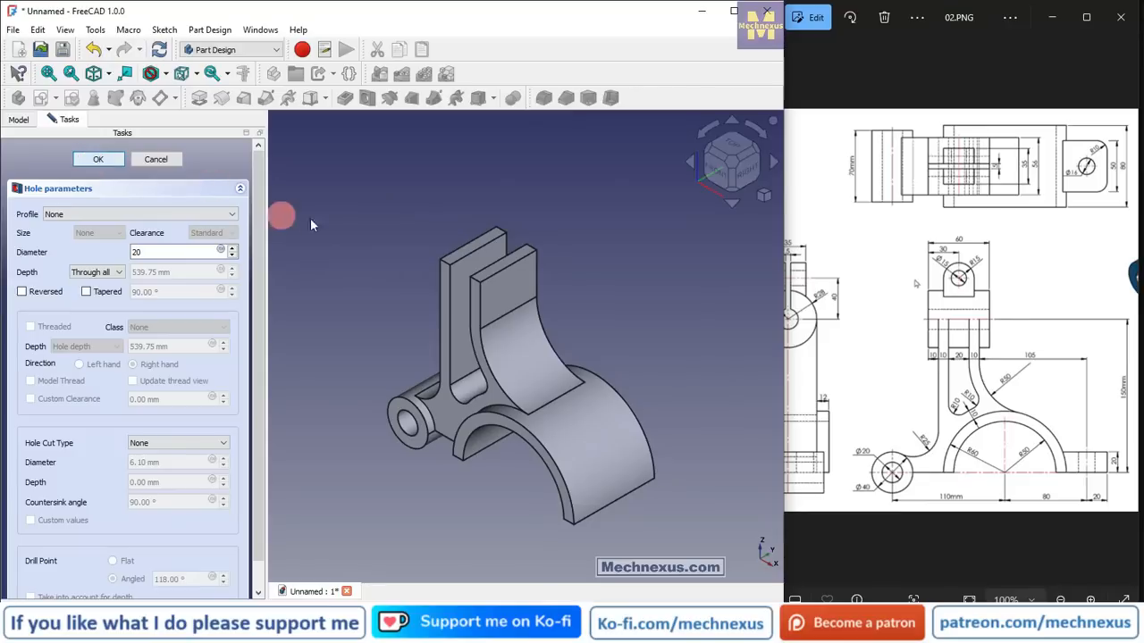
pyautogui.scroll(-1, 455, 314)
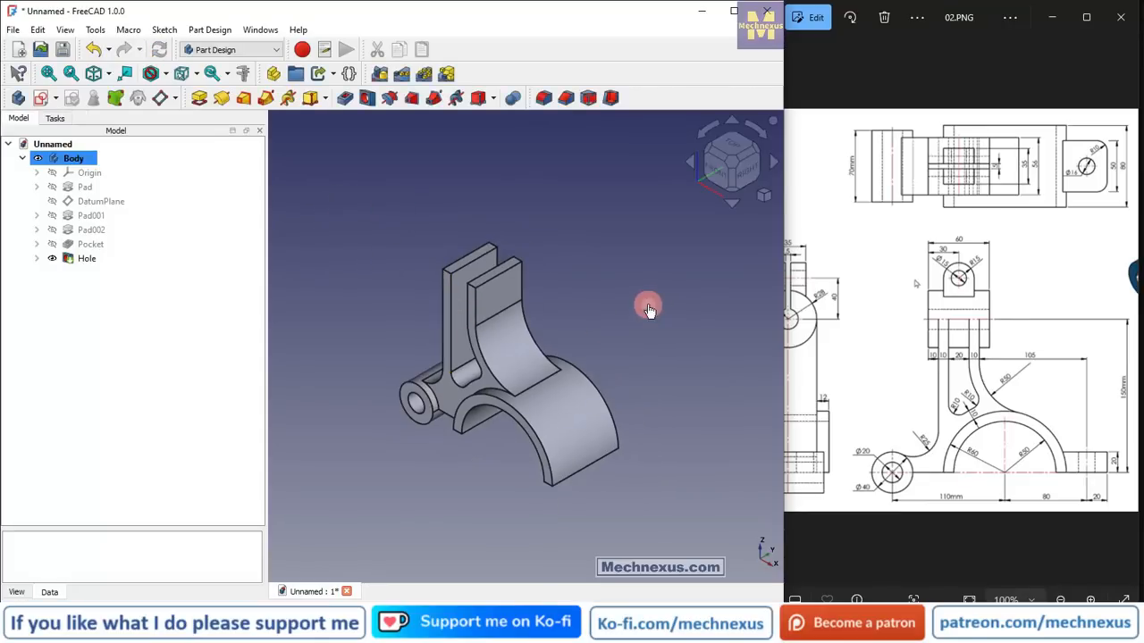
# - Check the upper cylinder on the reference drawing and start a datum plane on the curved arm's flat inner slot face
pyautogui.scroll(-3, 930, 277)
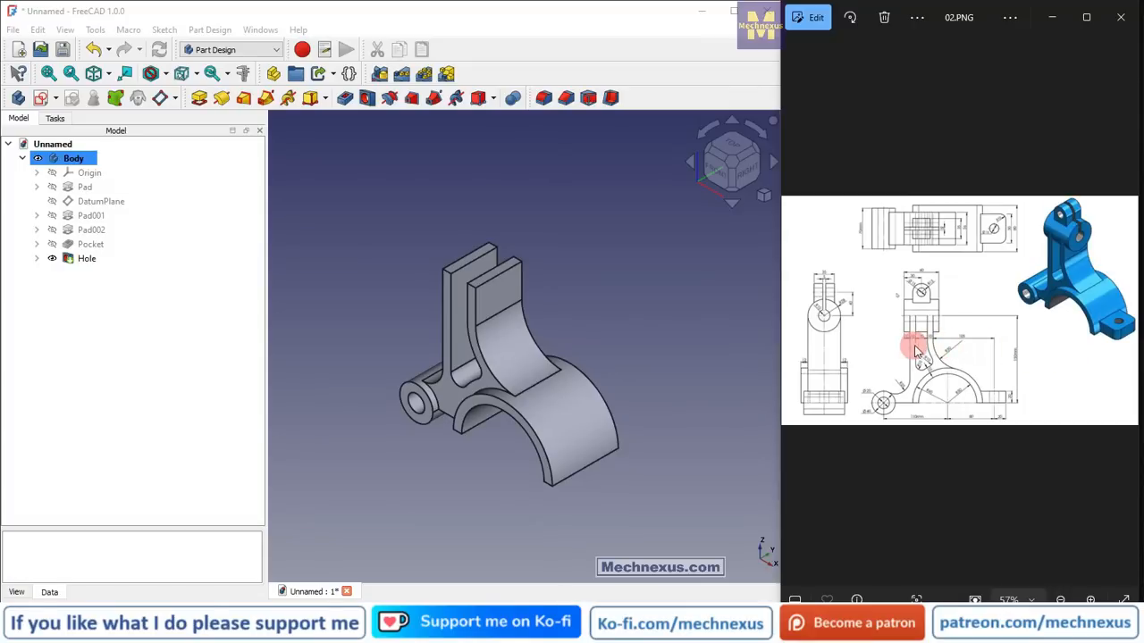
pyautogui.scroll(3, 916, 333)
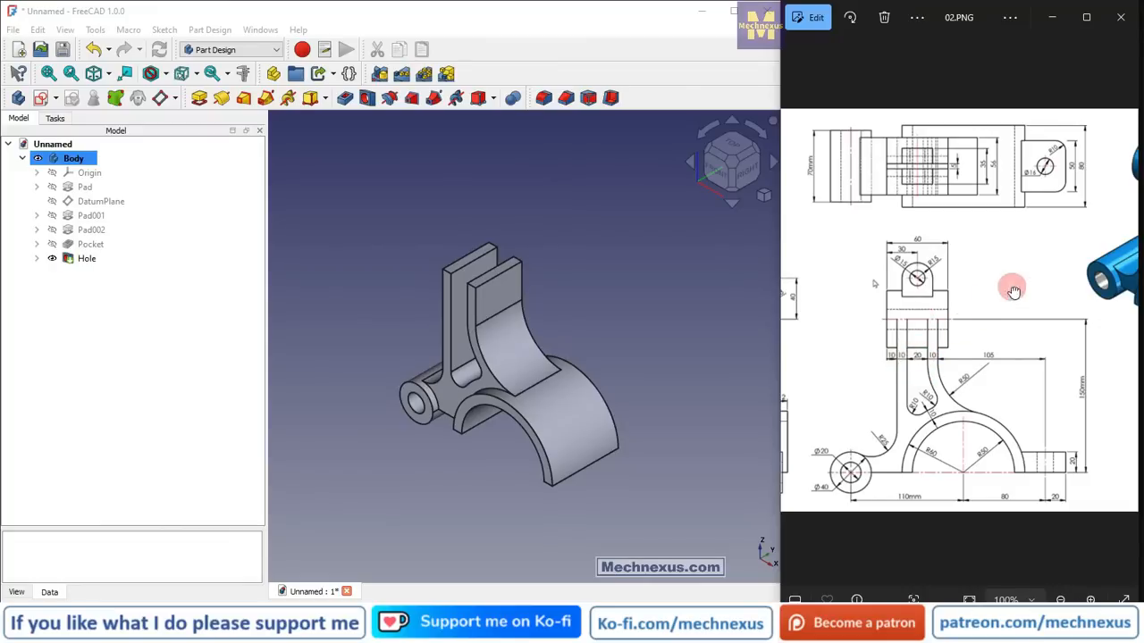
pyautogui.moveTo(1013, 291); pyautogui.dragTo(812, 358)
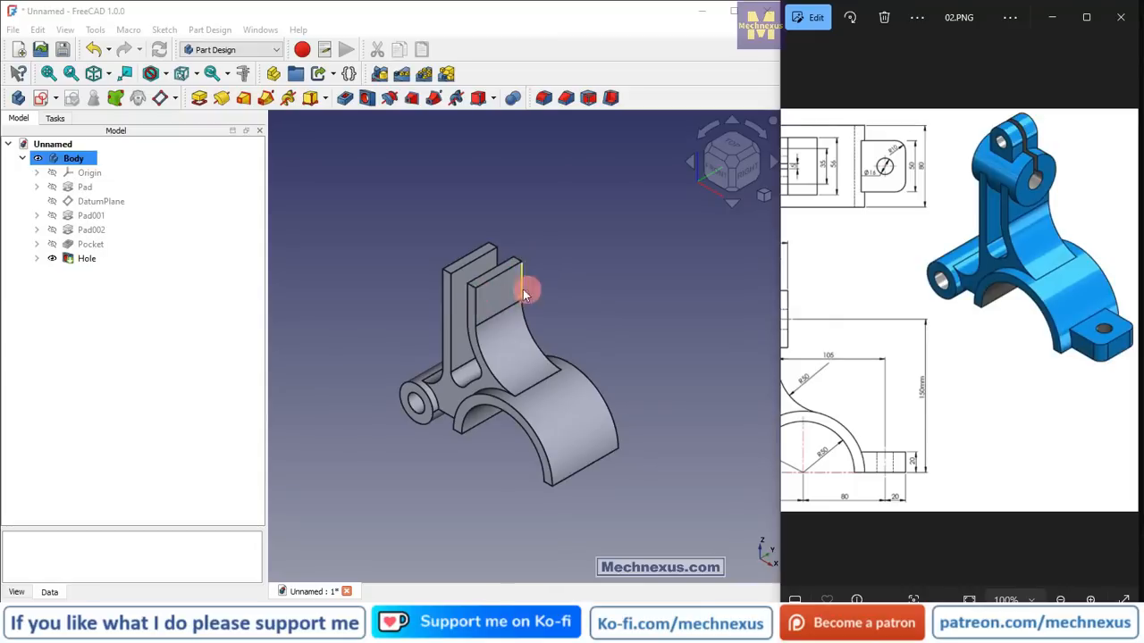
pyautogui.click(362, 243)
pyautogui.moveTo(463, 299); pyautogui.dragTo(574, 295, button='middle')
pyautogui.scroll(2, 455, 297)
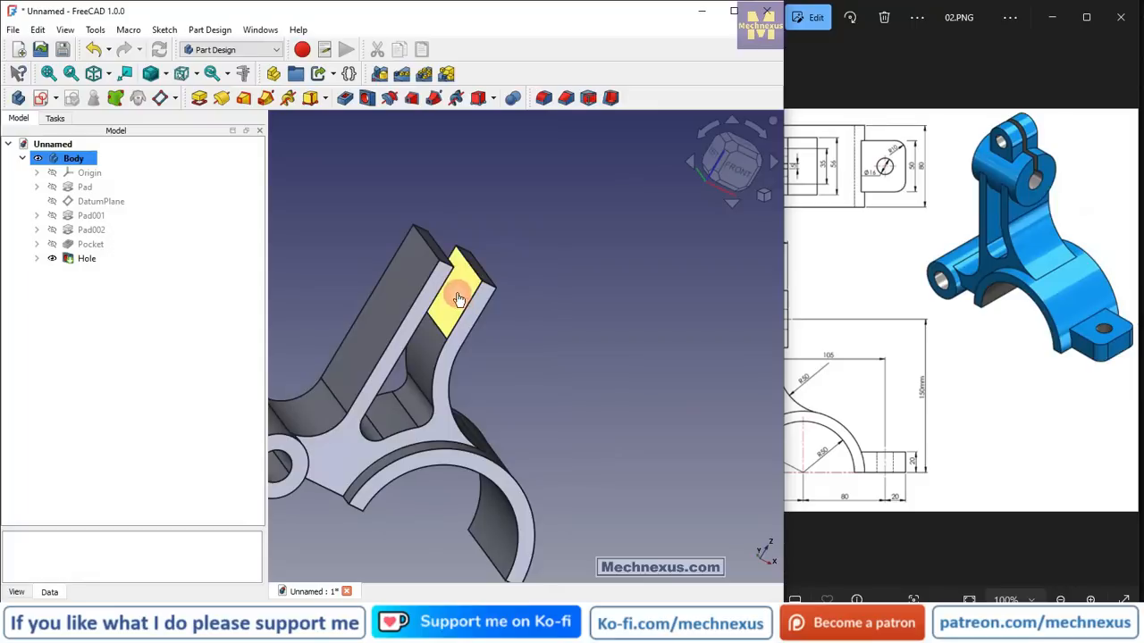
pyautogui.click(453, 295)
pyautogui.scroll(-3, 625, 304)
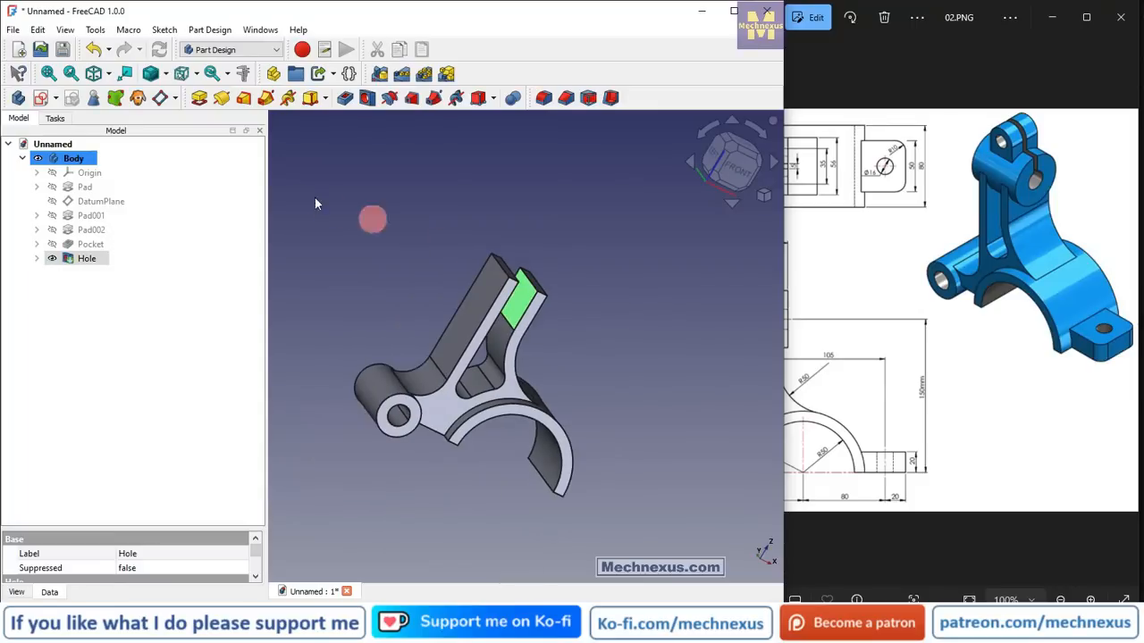
pyautogui.click(160, 97)
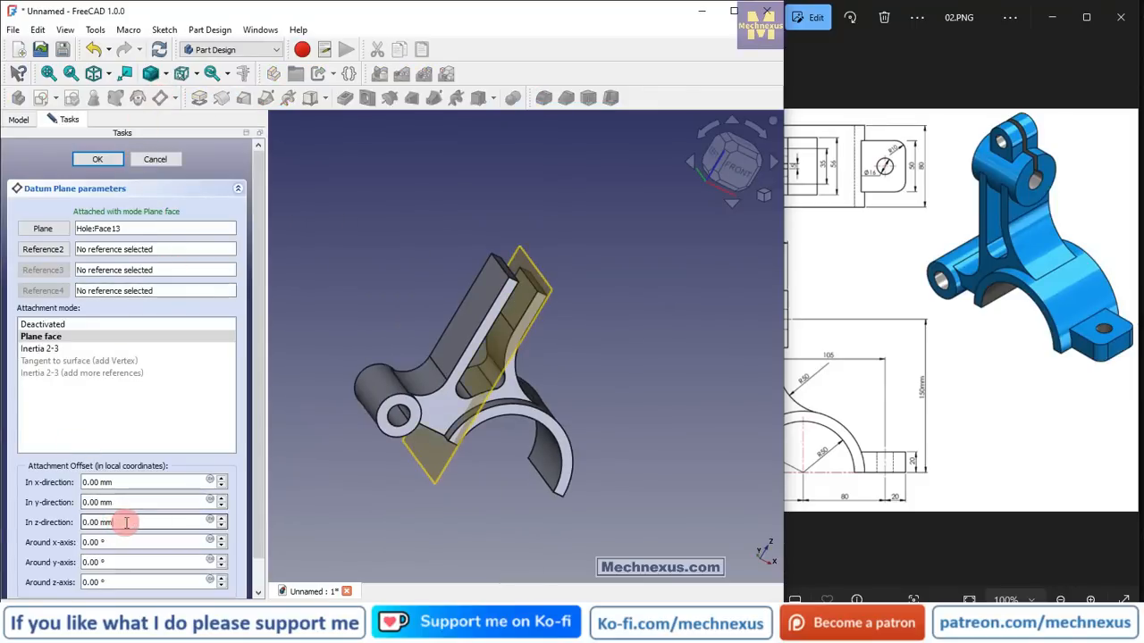
# - Offset the datum plane 10 mm in its z-direction into the slot and accept it
pyautogui.tripleClick(126, 522)
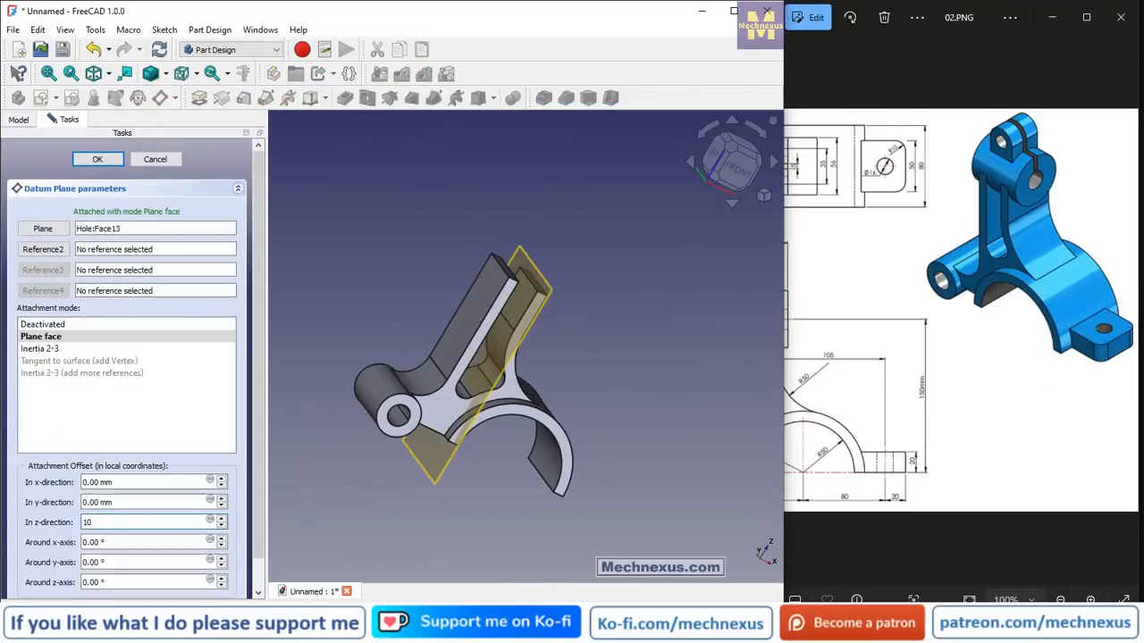
pyautogui.click(738, 178)
pyautogui.moveTo(501, 342); pyautogui.dragTo(426, 426)
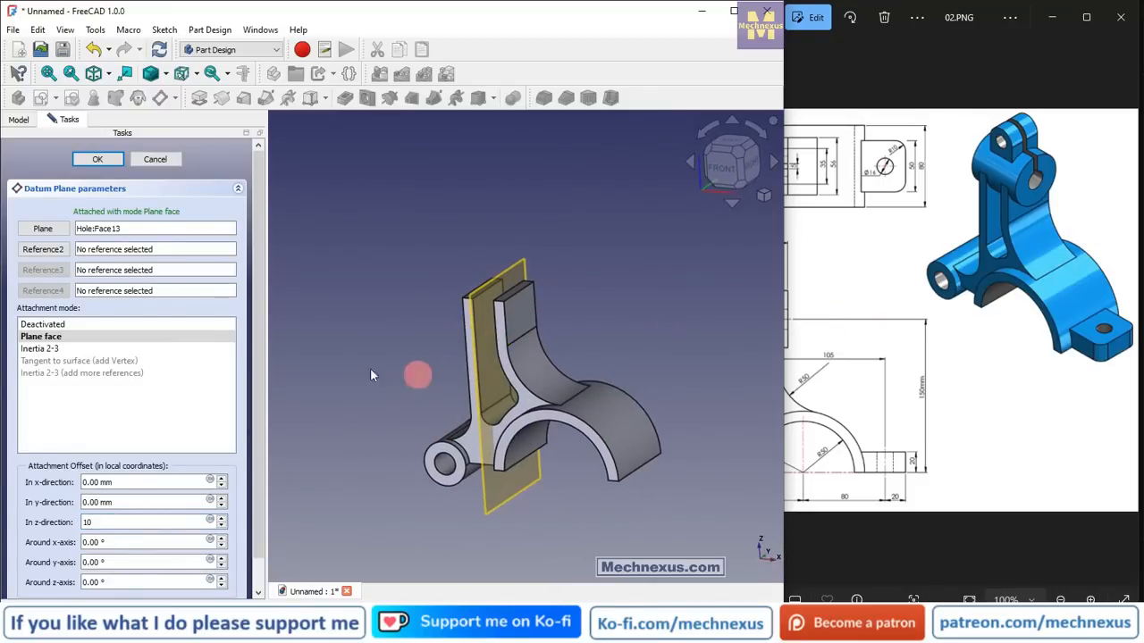
pyautogui.click(99, 159)
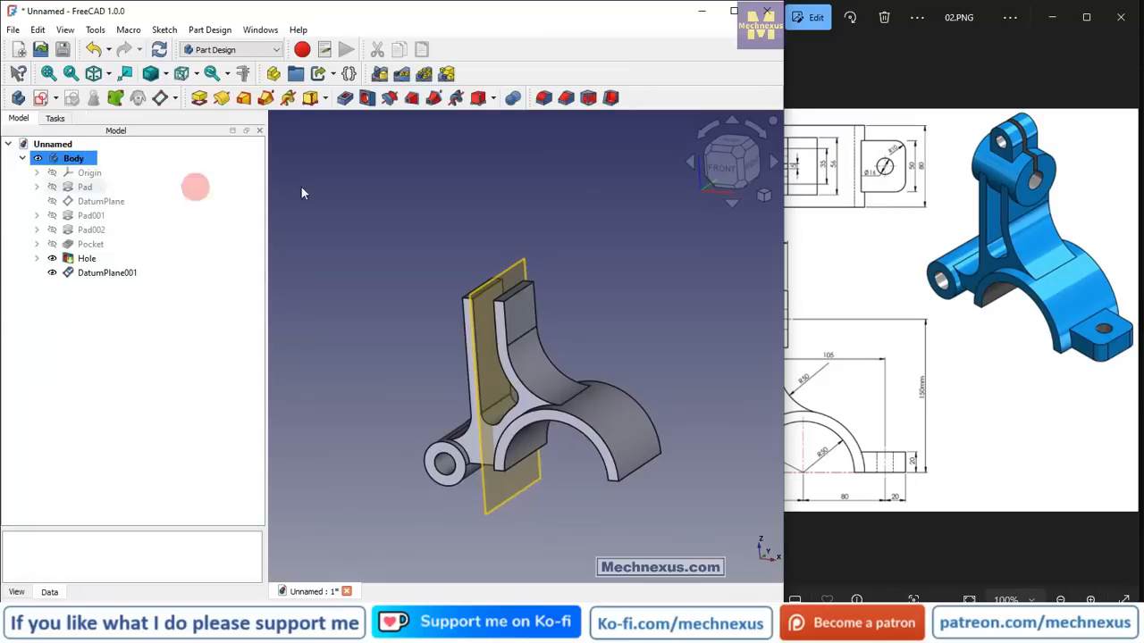
pyautogui.scroll(2, 487, 241)
pyautogui.moveTo(521, 258); pyautogui.dragTo(474, 281)
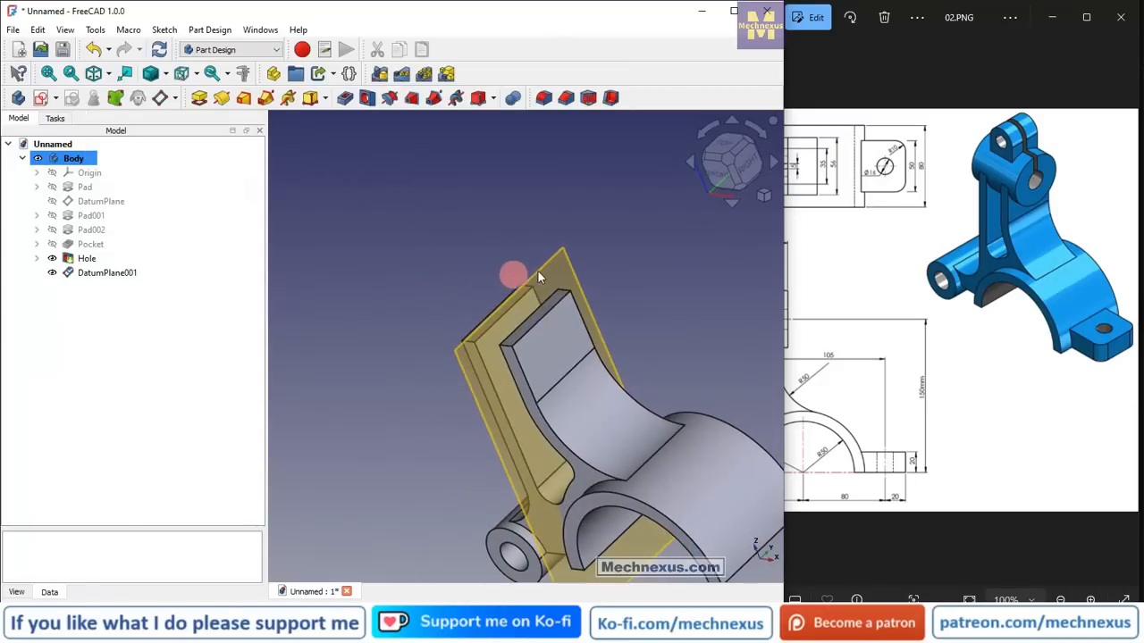
# - Start a sketch on DatumPlane001, turn the view upright and display the model in wireframe
pyautogui.click(536, 270)
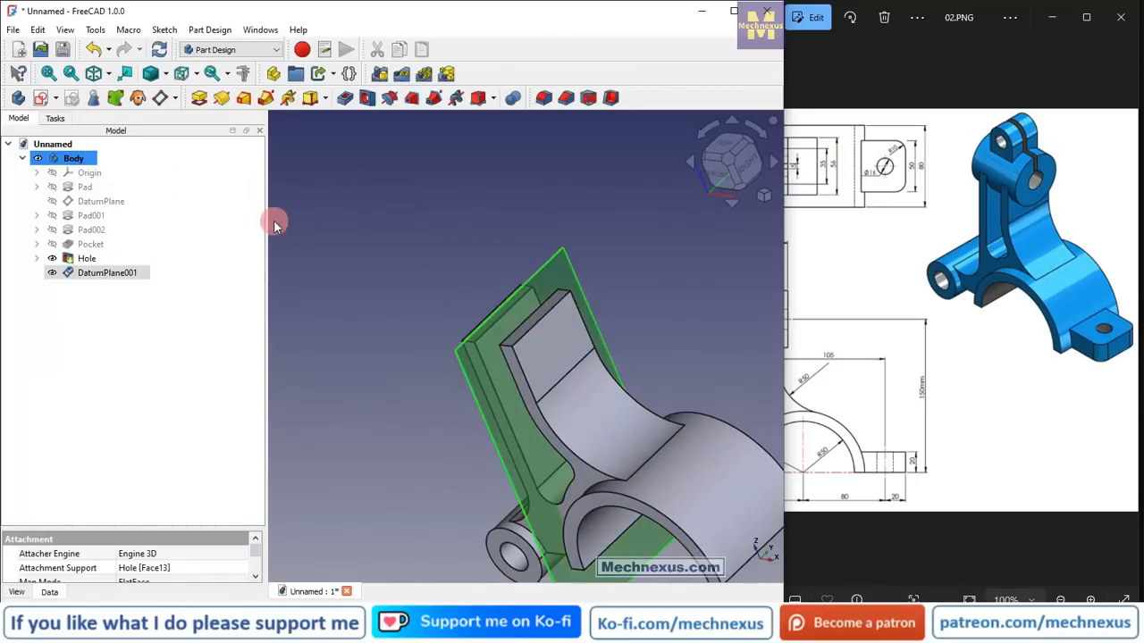
pyautogui.click(42, 100)
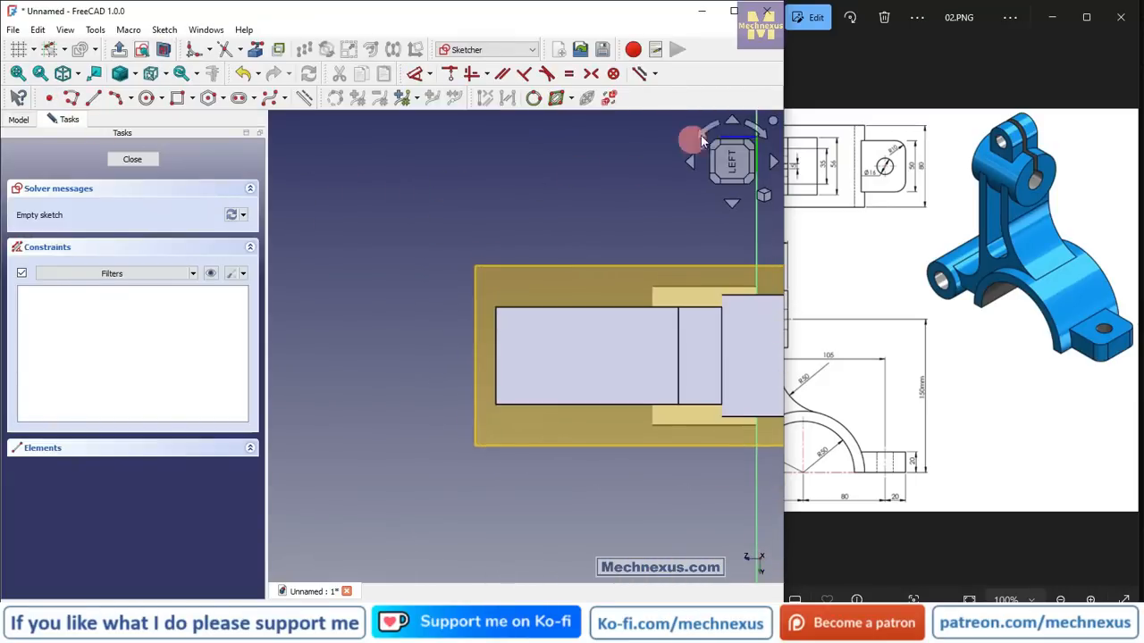
pyautogui.click(763, 132)
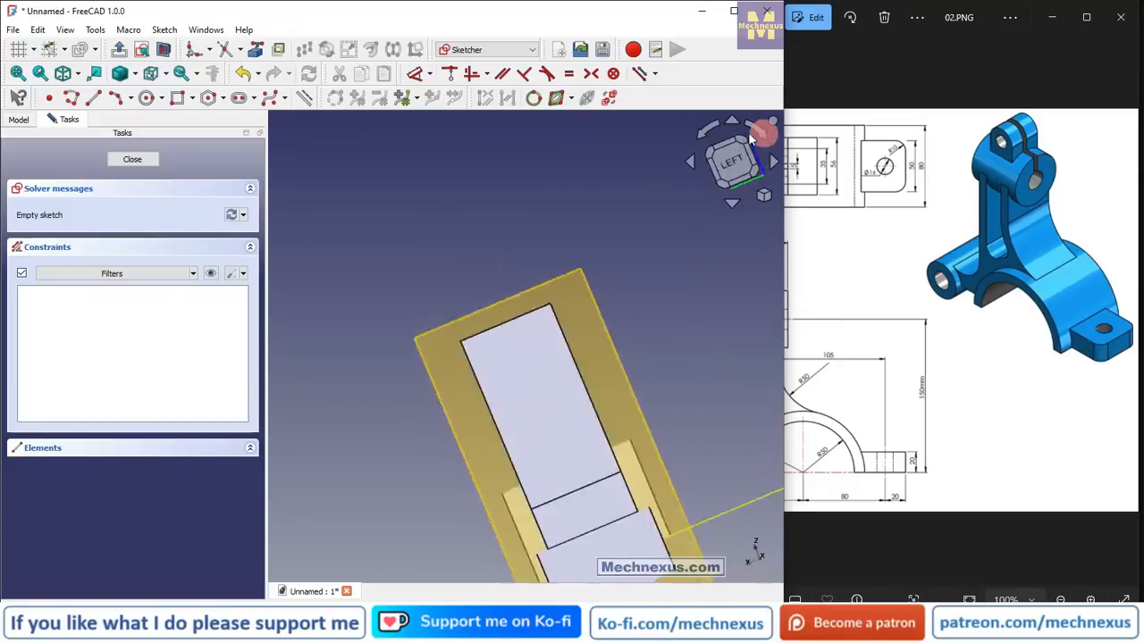
pyautogui.click(136, 75)
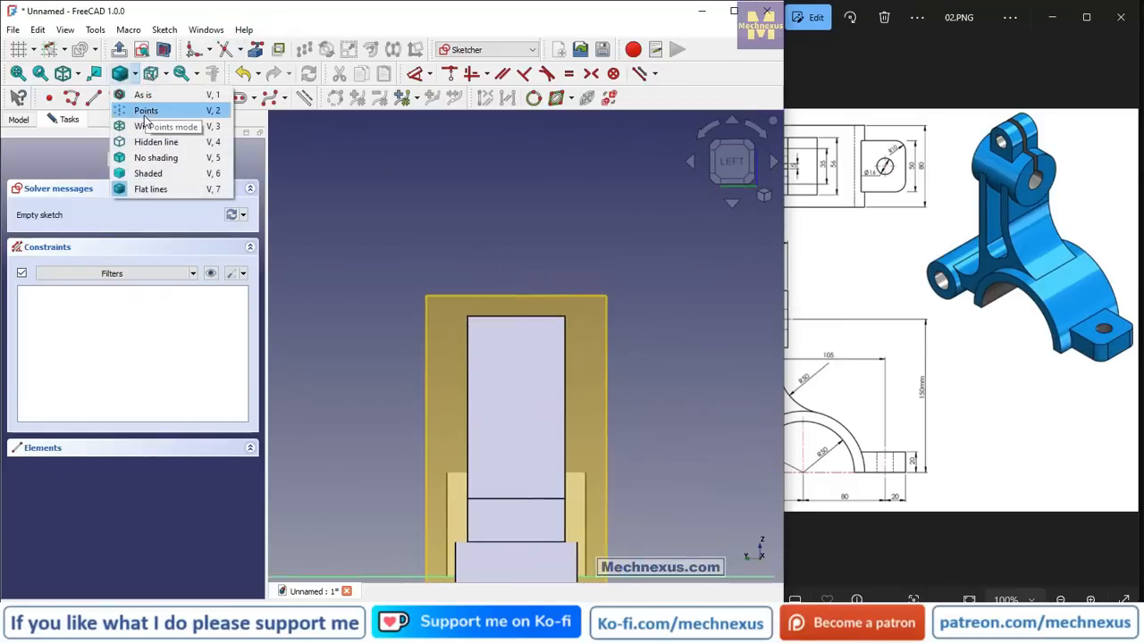
pyautogui.click(148, 127)
# - Project the top edge of the upright arm into the sketch as external geometry
pyautogui.scroll(-2, 456, 207)
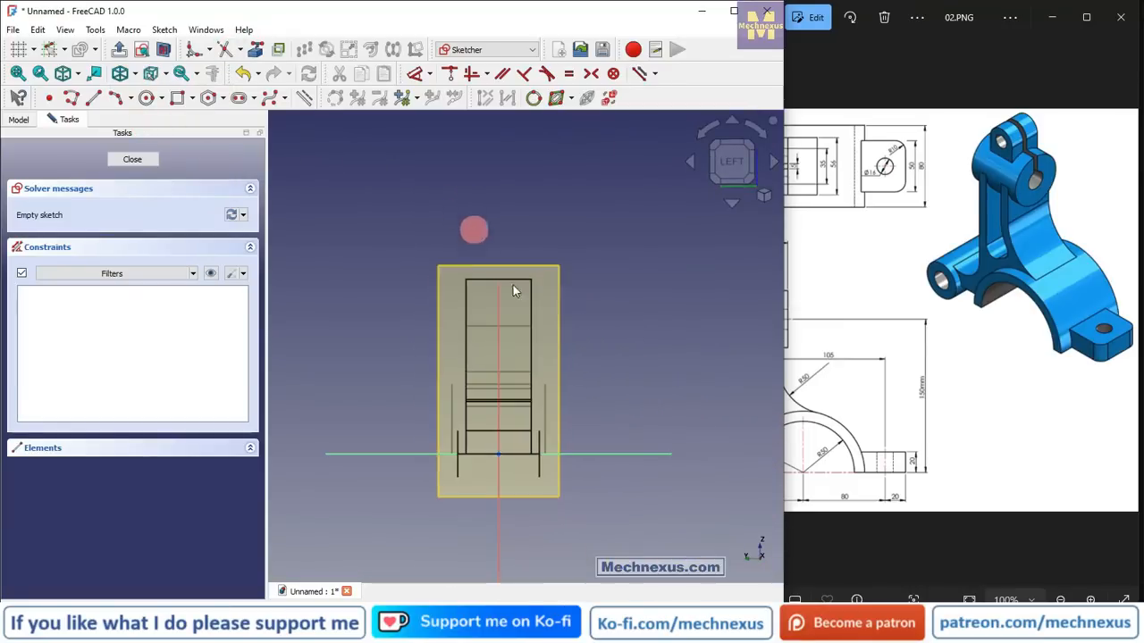
pyautogui.scroll(3, 517, 291)
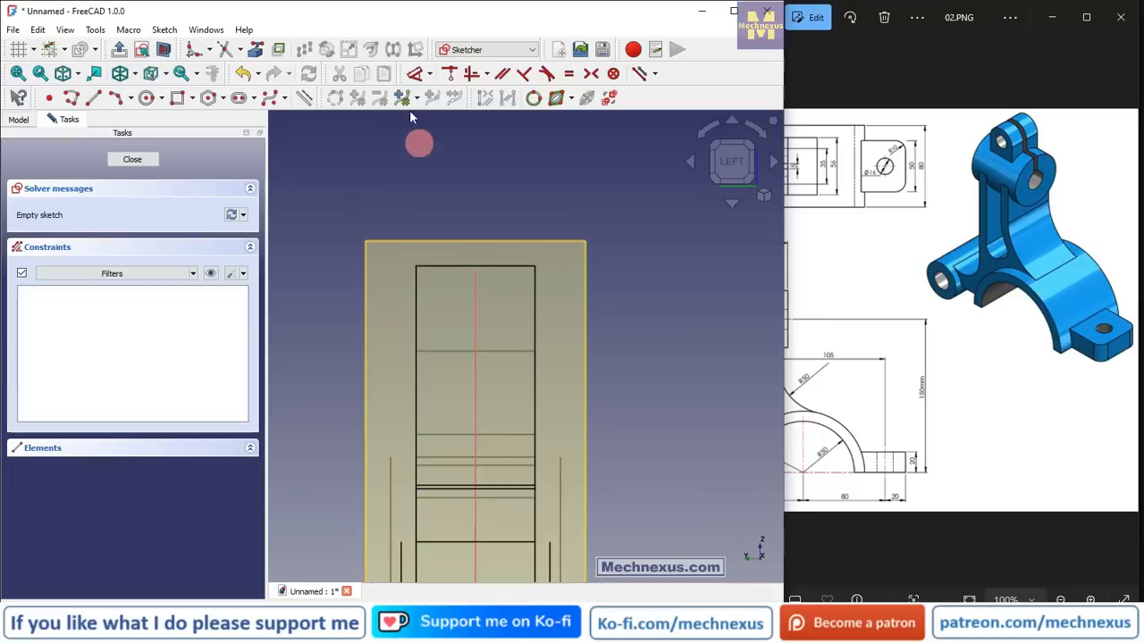
pyautogui.click(304, 98)
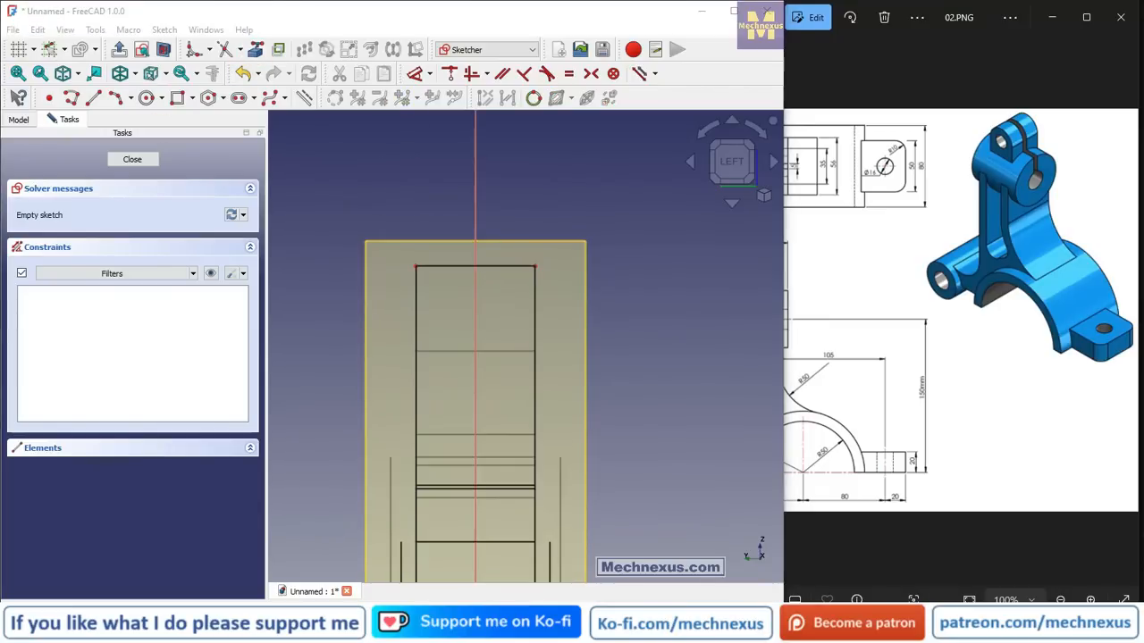
# - Consult the side view in the reference drawing and sketch a circle about 89 mm in diameter above the arm's top edge
pyautogui.moveTo(866, 379)
pyautogui.mouseDown()
pyautogui.moveTo(1116, 375)
pyautogui.moveTo(863, 371)
pyautogui.mouseUp()
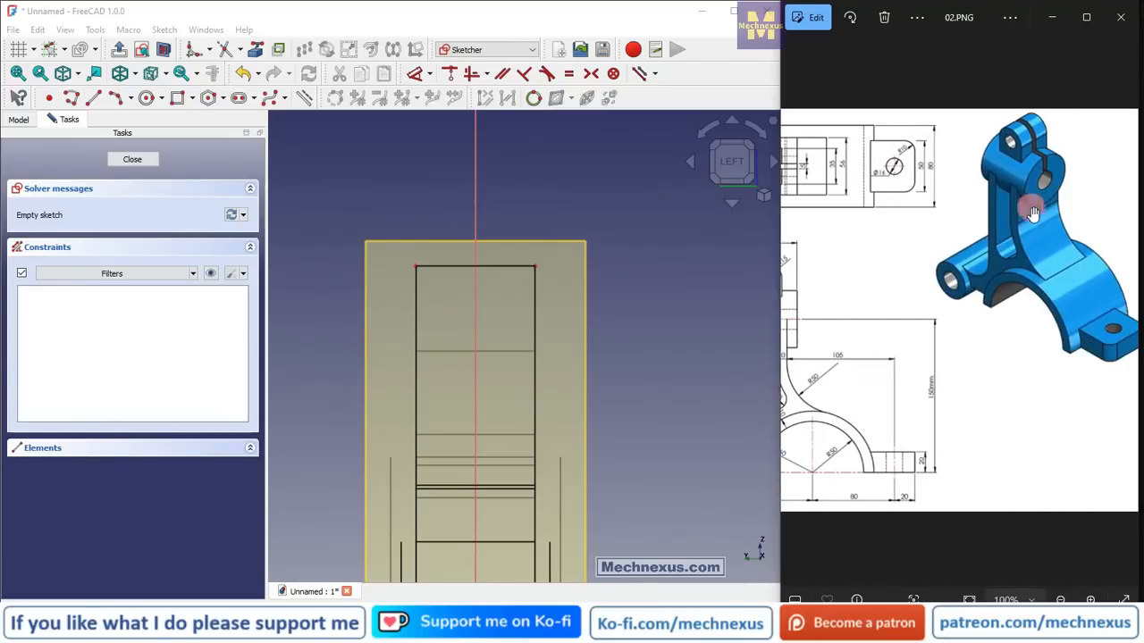
pyautogui.moveTo(867, 332); pyautogui.dragTo(1098, 327)
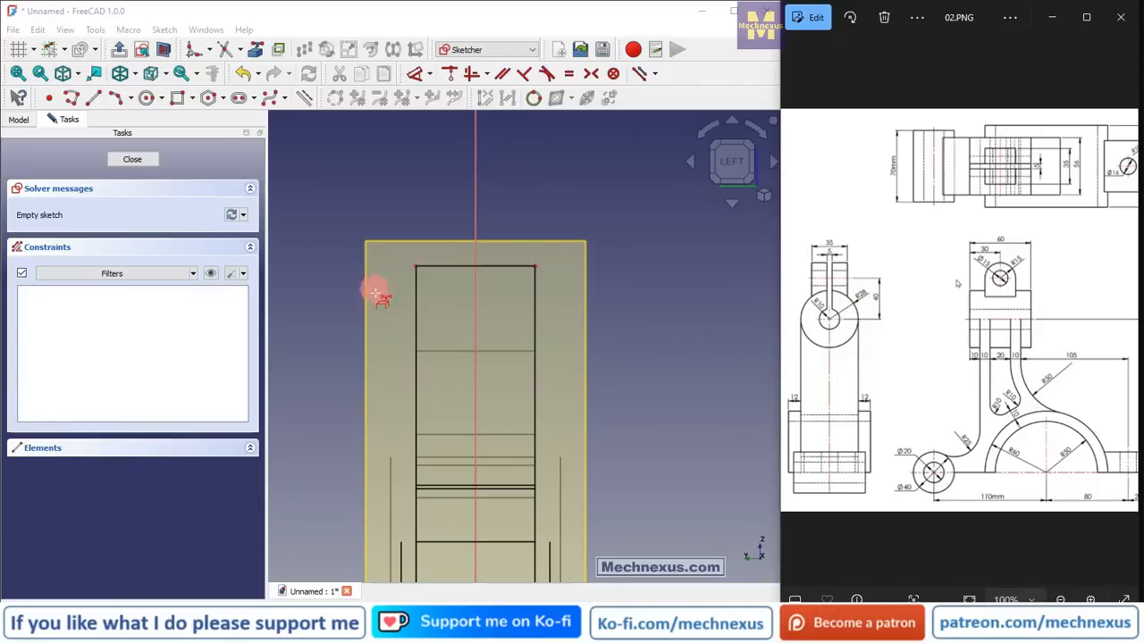
pyautogui.click(146, 97)
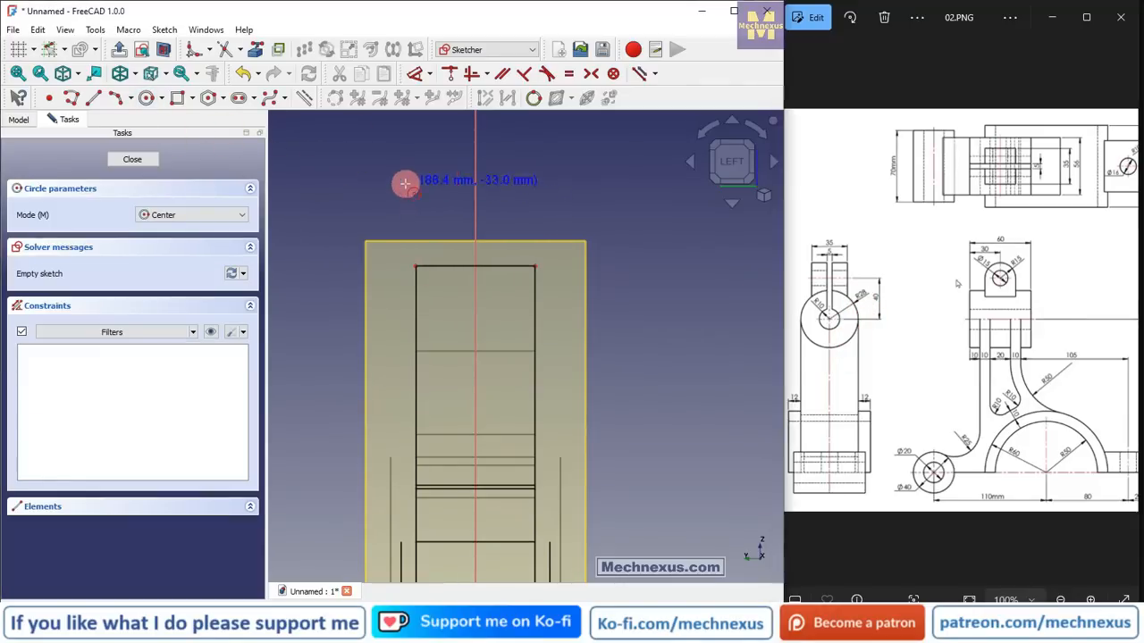
pyautogui.click(405, 185)
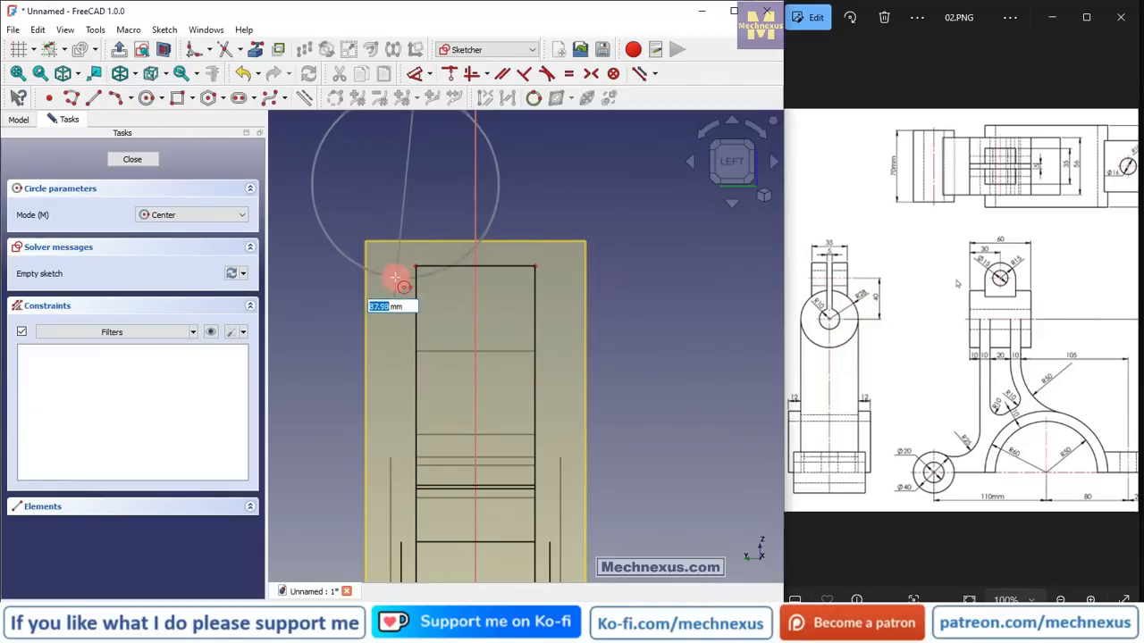
pyautogui.click(395, 278)
pyautogui.scroll(-2, 369, 308)
# - Constrain the circle's diameter to 56 mm and place the dimension label clear of the circle
pyautogui.click(429, 73)
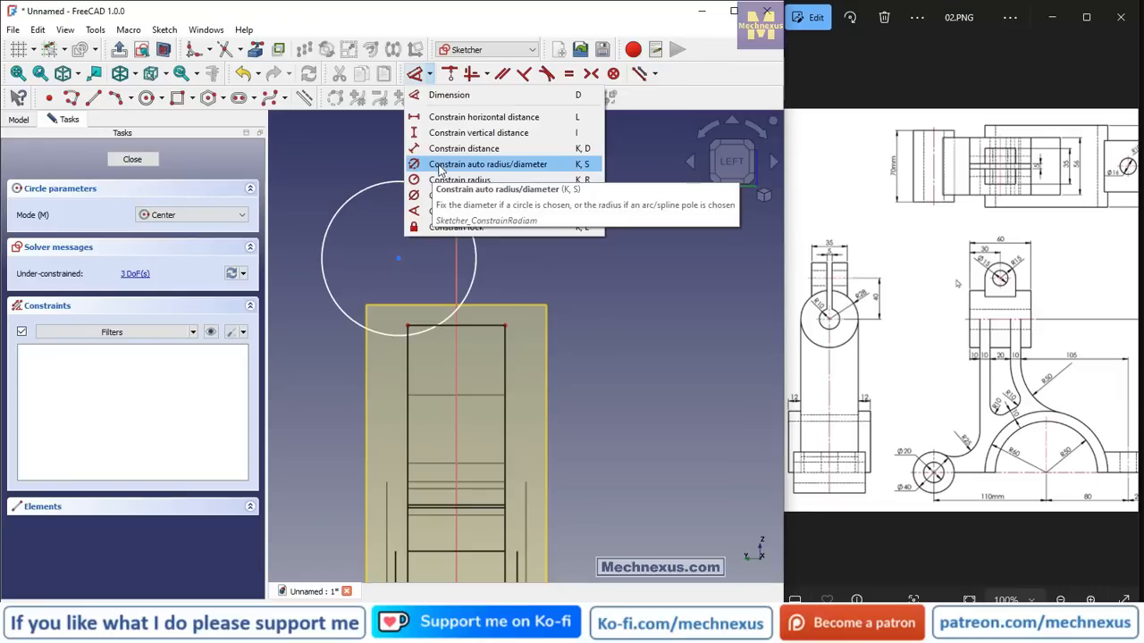
pyautogui.click(473, 164)
pyautogui.click(460, 213)
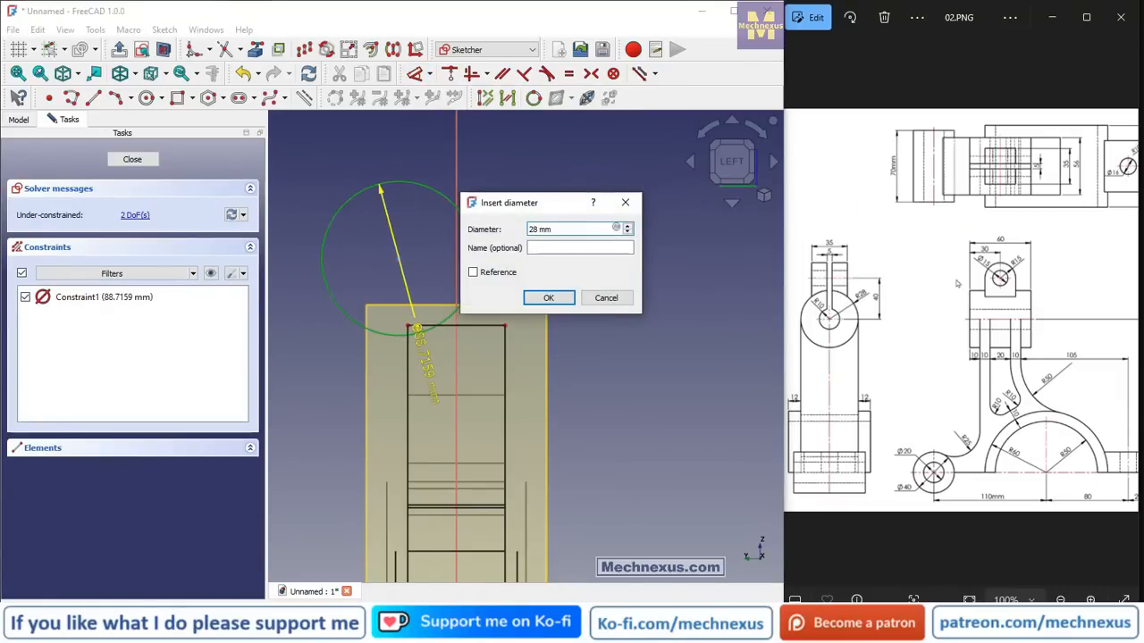
pyautogui.press('Return')
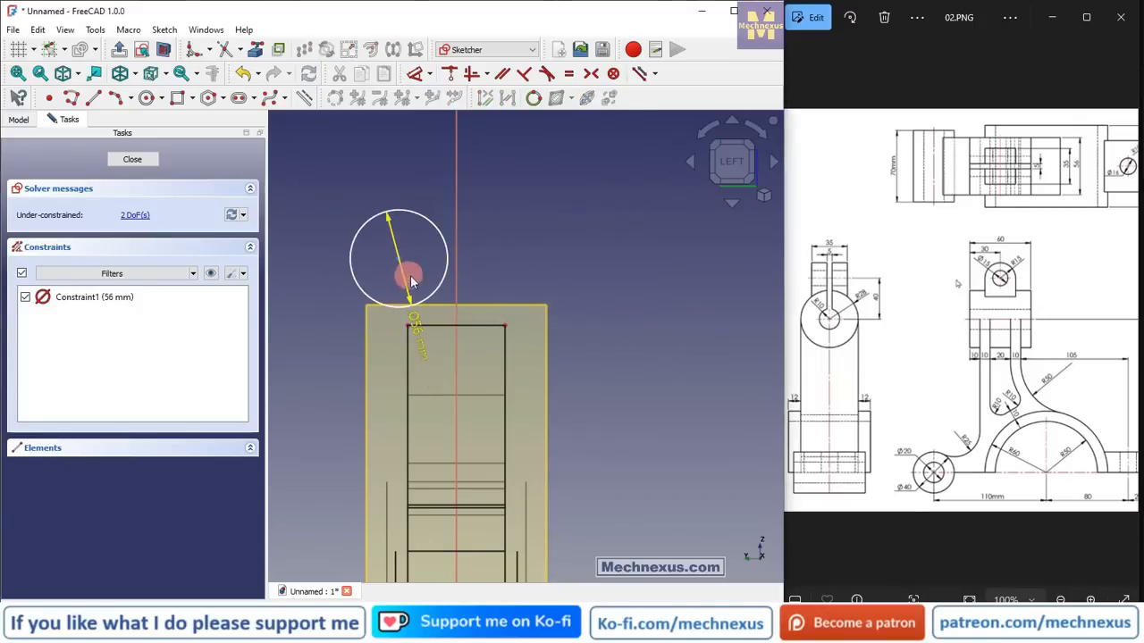
pyautogui.moveTo(422, 349); pyautogui.dragTo(317, 316)
pyautogui.scroll(2, 352, 266)
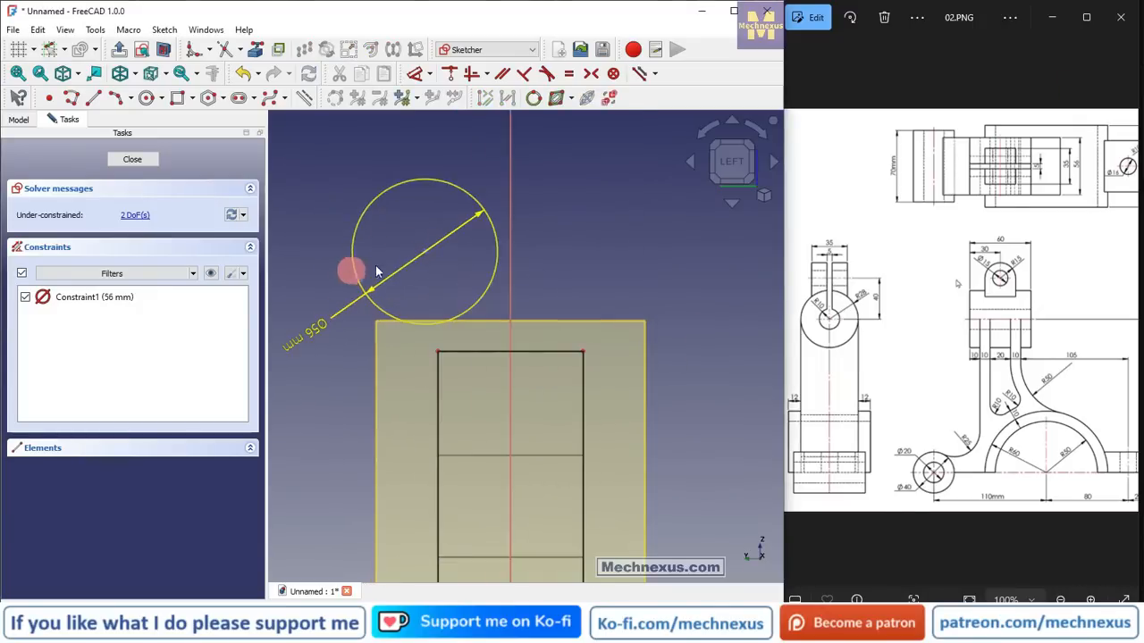
# - Constrain the circle's centre onto the sketch's upright axis and the projected top edge, then close the sketch
pyautogui.click(513, 225)
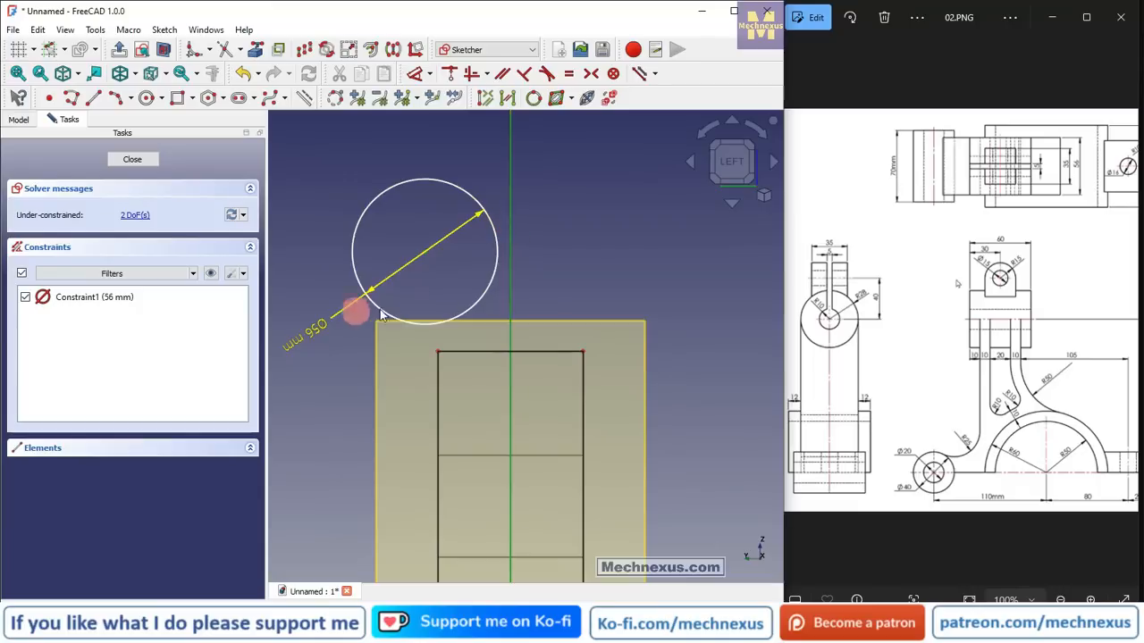
pyautogui.click(450, 73)
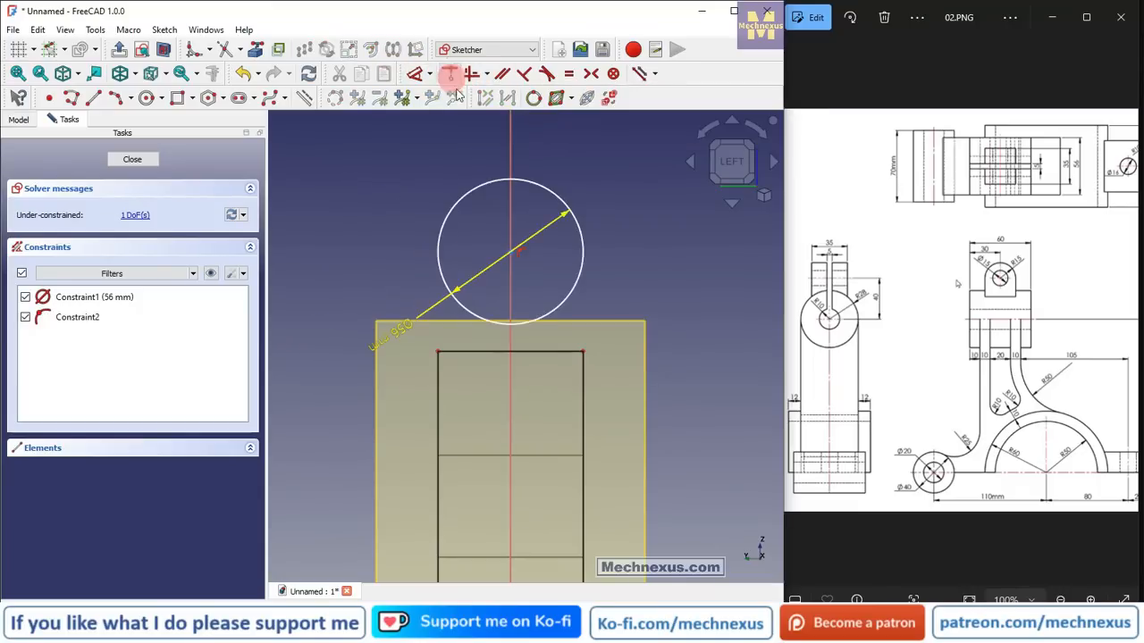
pyautogui.click(512, 252)
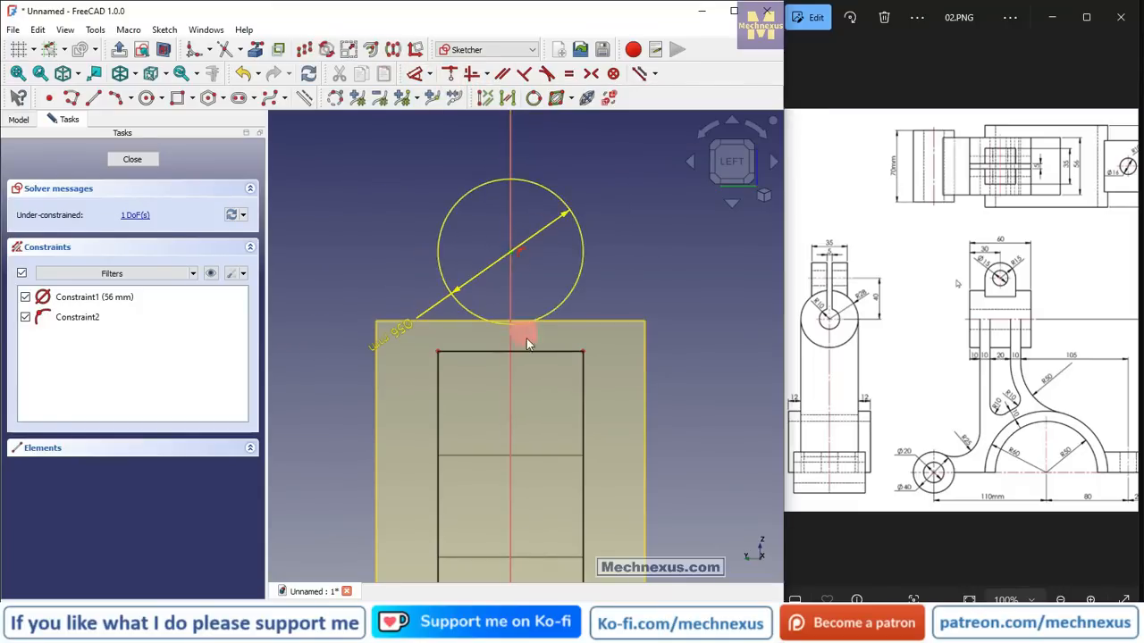
pyautogui.moveTo(528, 333); pyautogui.dragTo(527, 348, button='middle')
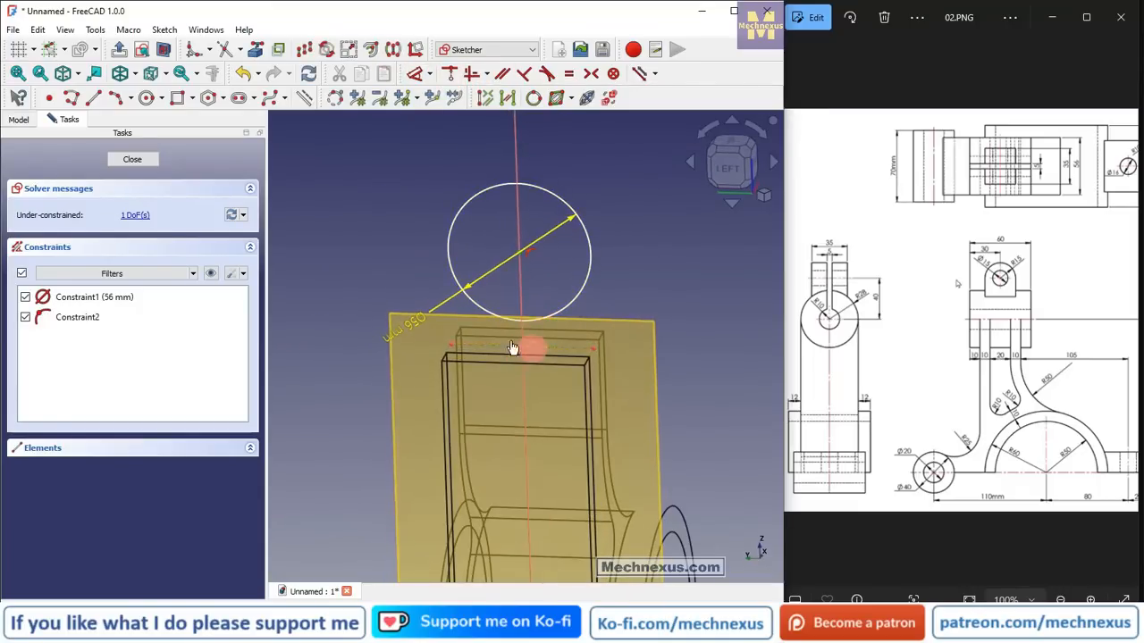
pyautogui.click(528, 348)
pyautogui.click(467, 77)
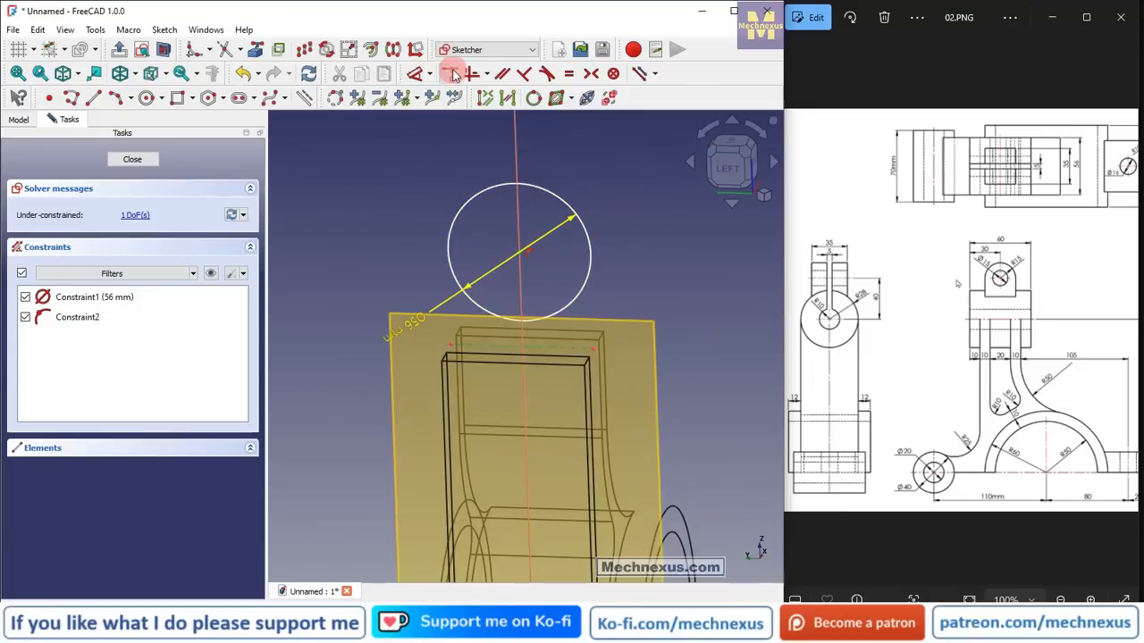
pyautogui.click(136, 158)
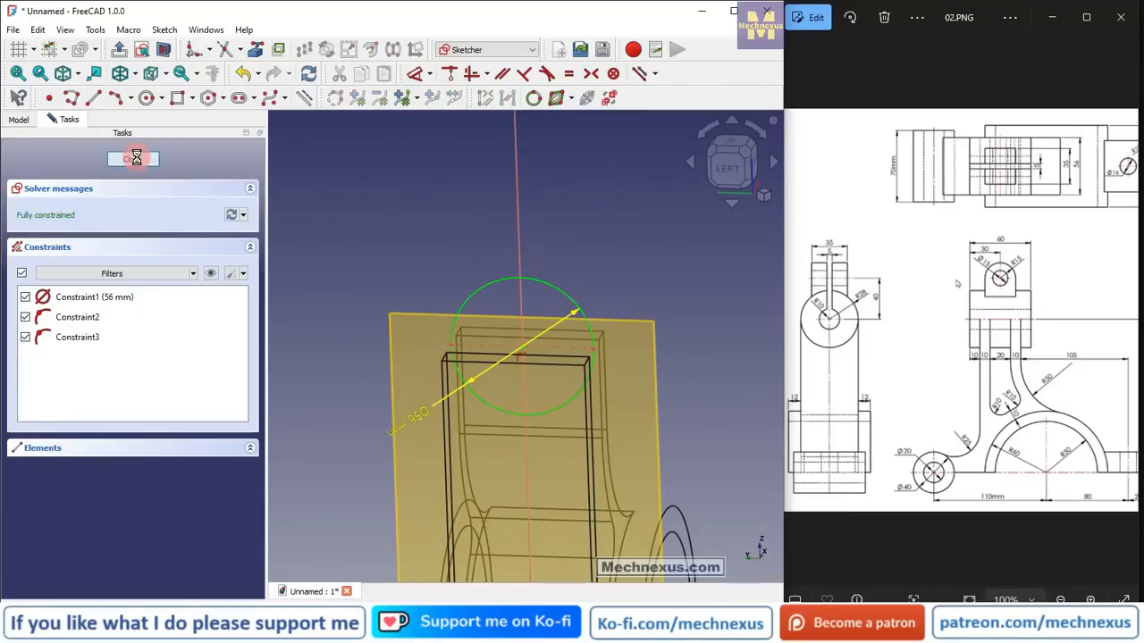
# - Hide DatumPlane001 and switch the model display from wireframe back to As is
pyautogui.click(95, 273)
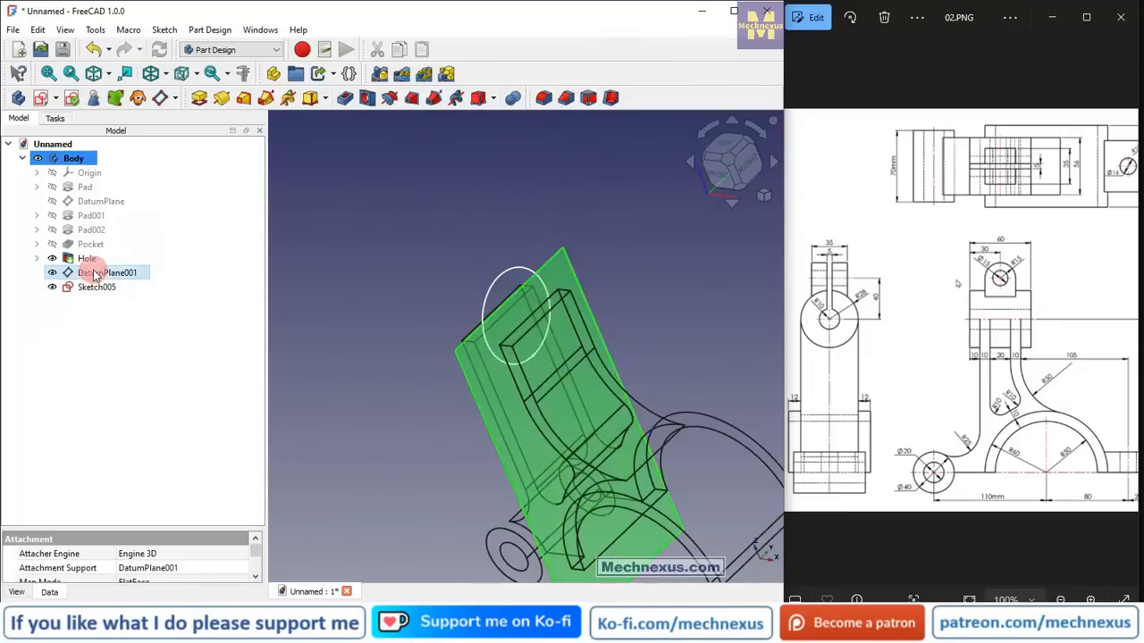
pyautogui.press('space')
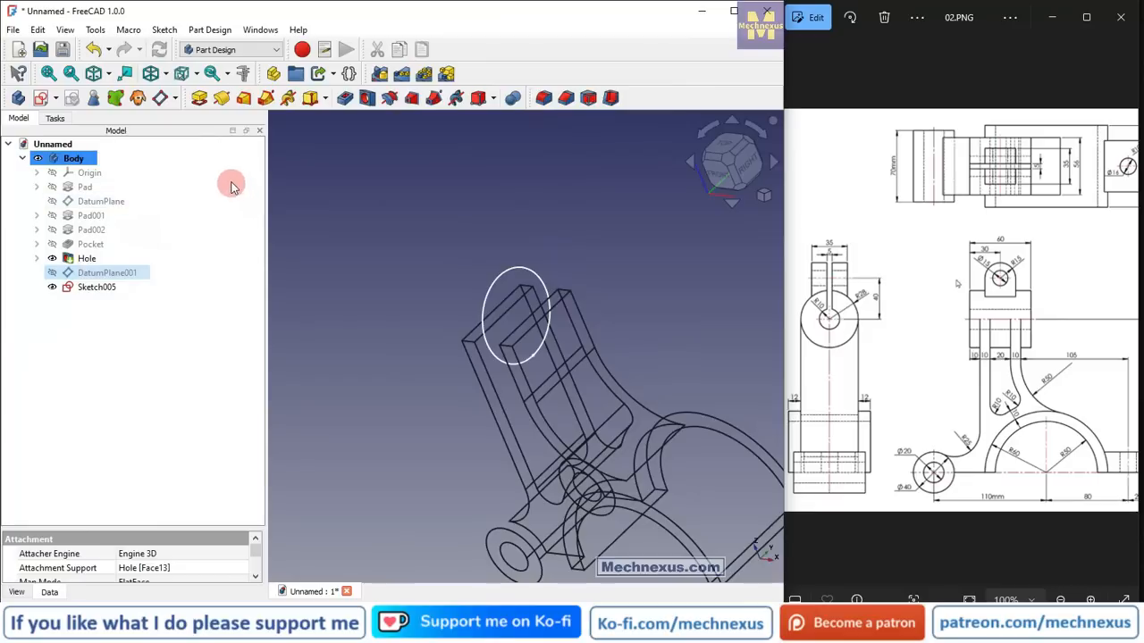
pyautogui.press('v')
pyautogui.press('1')
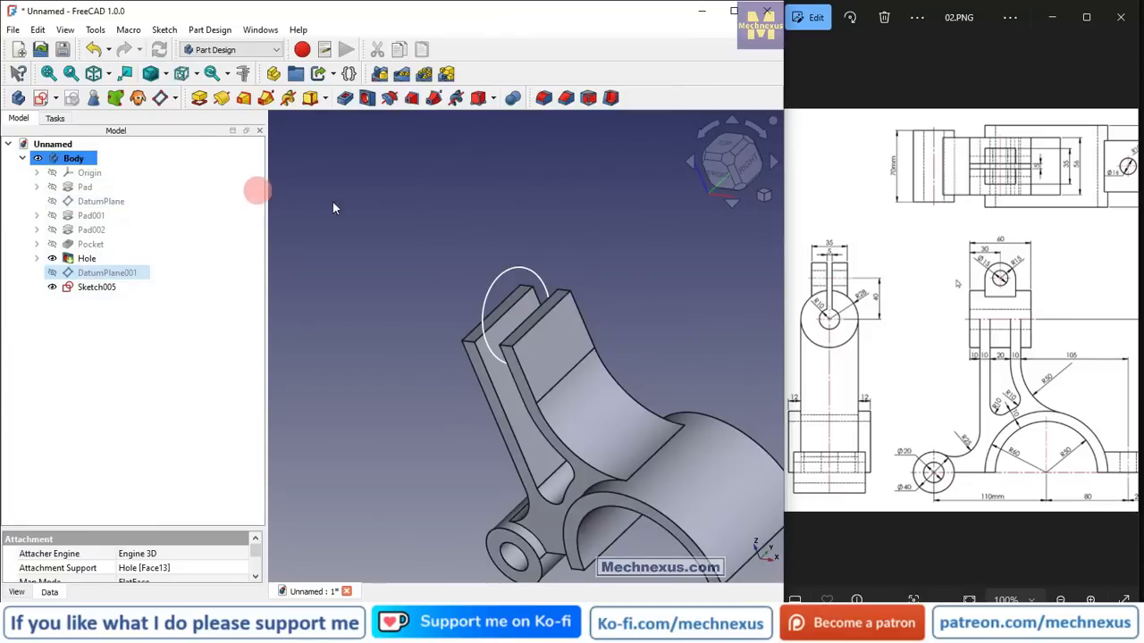
# - Pocket the circle sketch Through all, symmetric to the plane, cutting rounded seats into both arms
pyautogui.click(80, 287)
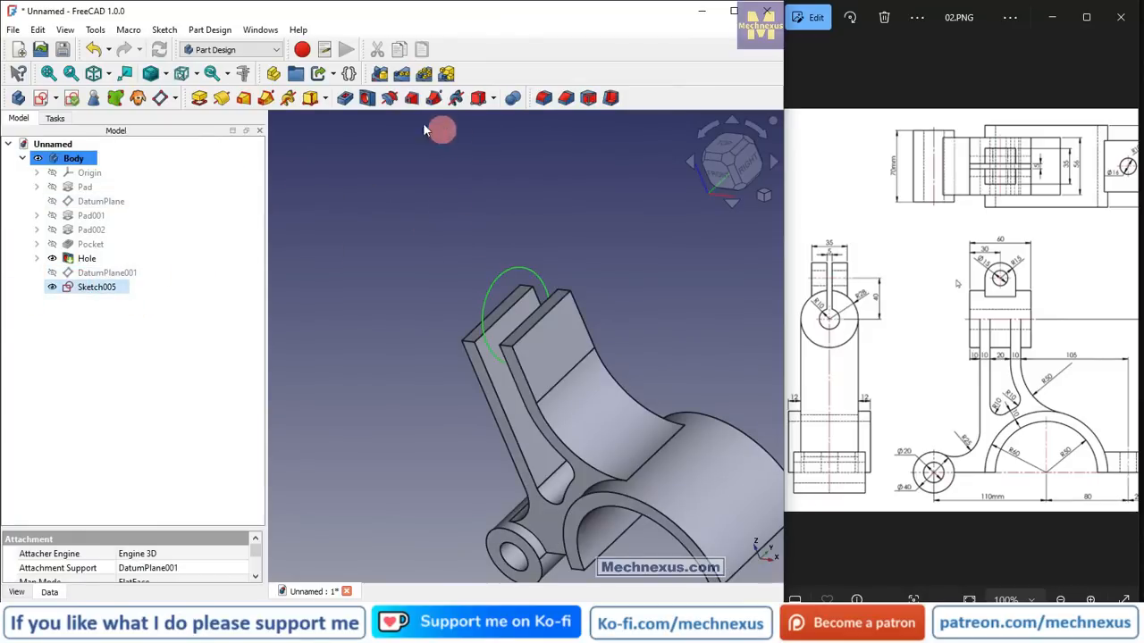
pyautogui.click(347, 100)
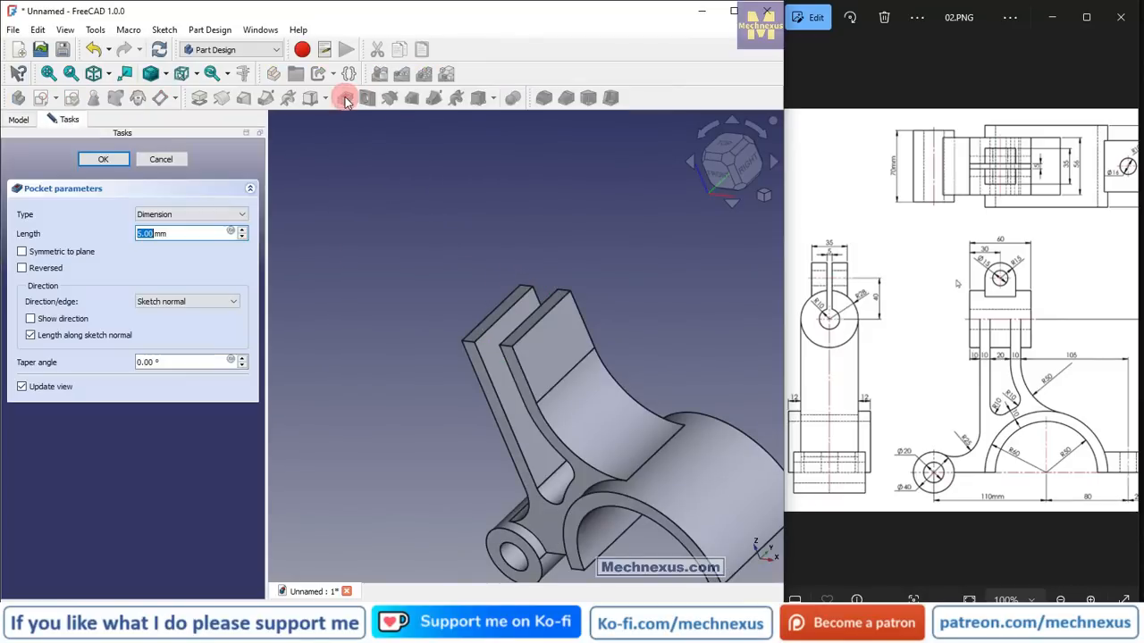
pyautogui.click(21, 252)
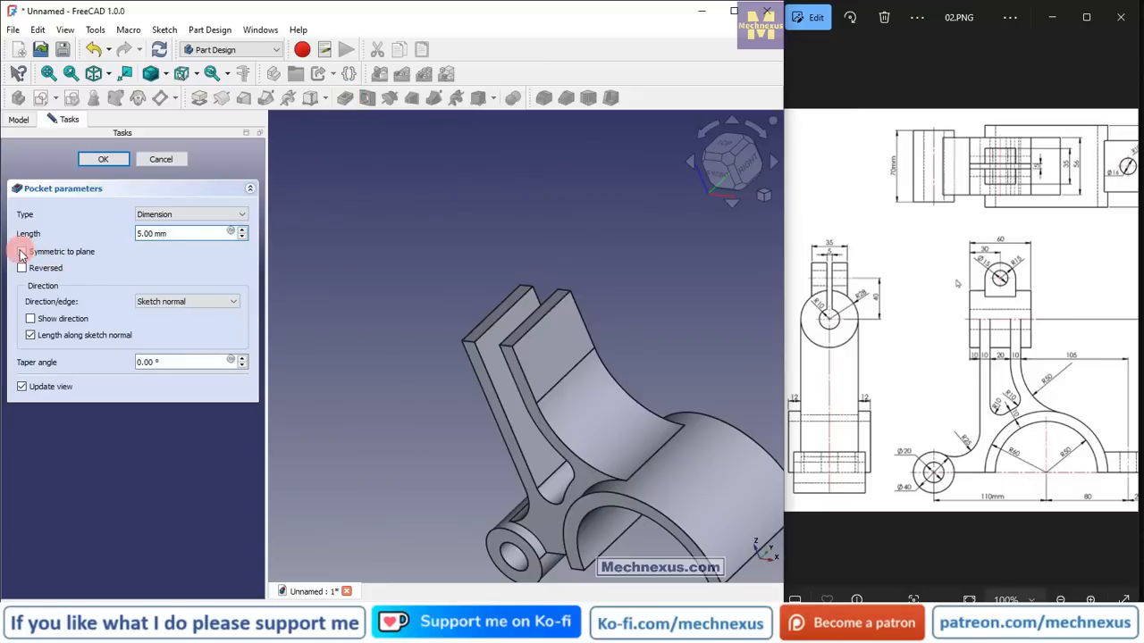
pyautogui.click(156, 218)
pyautogui.click(158, 234)
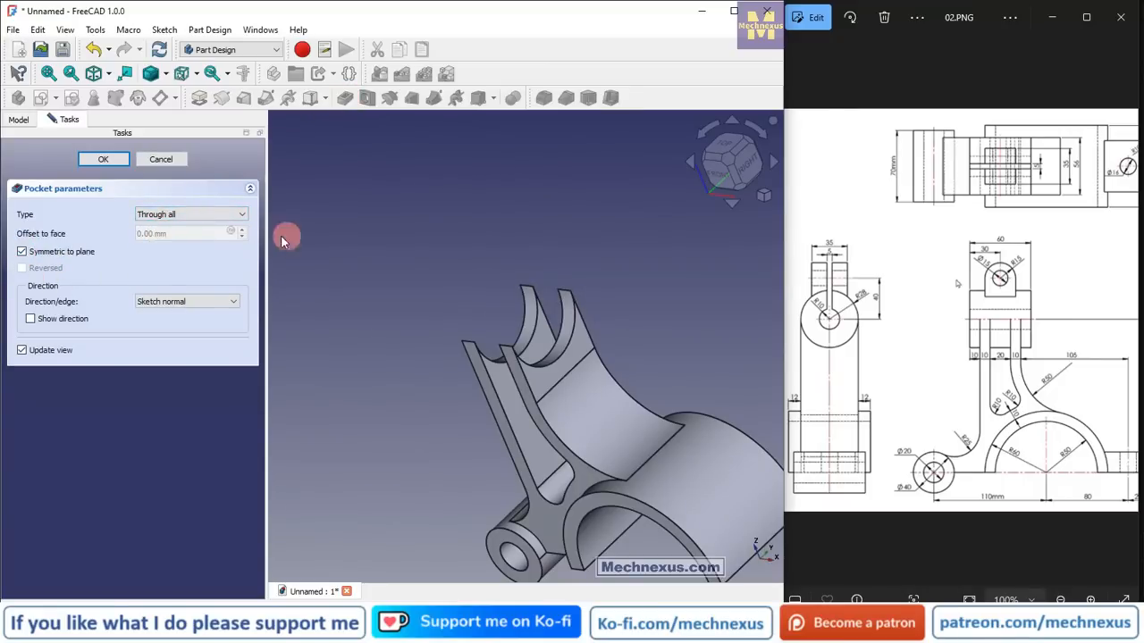
pyautogui.click(104, 165)
# - Make DatumPlane001 visible again and consult the reference drawing for the upper boss
pyautogui.scroll(-3, 506, 213)
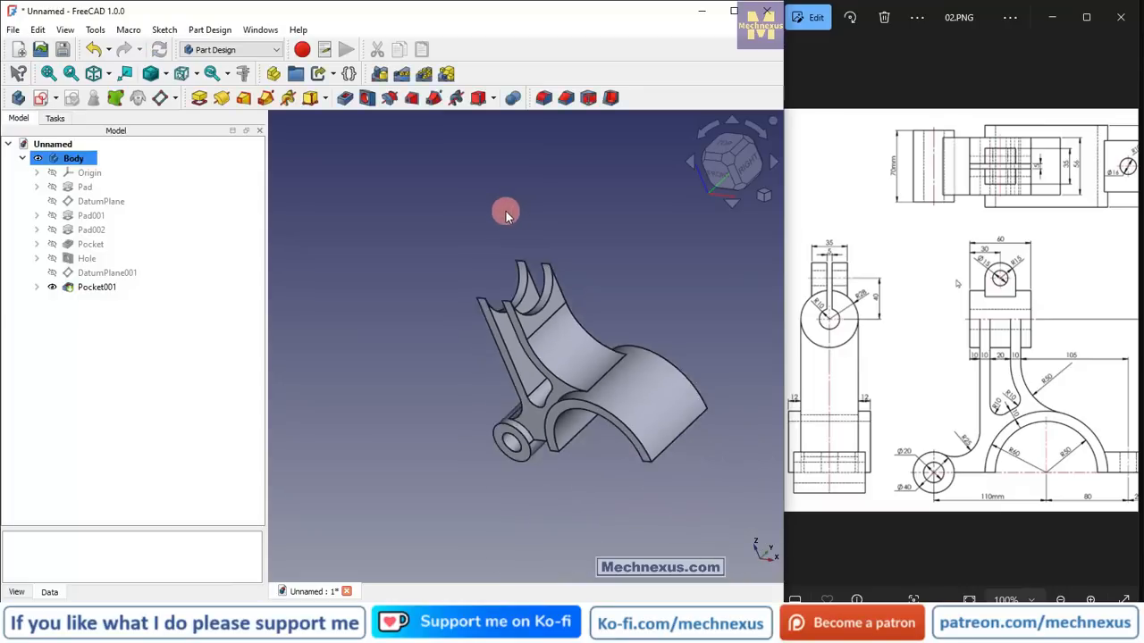
pyautogui.moveTo(537, 359); pyautogui.dragTo(306, 345, button='middle')
pyautogui.click(122, 273)
pyautogui.press('space')
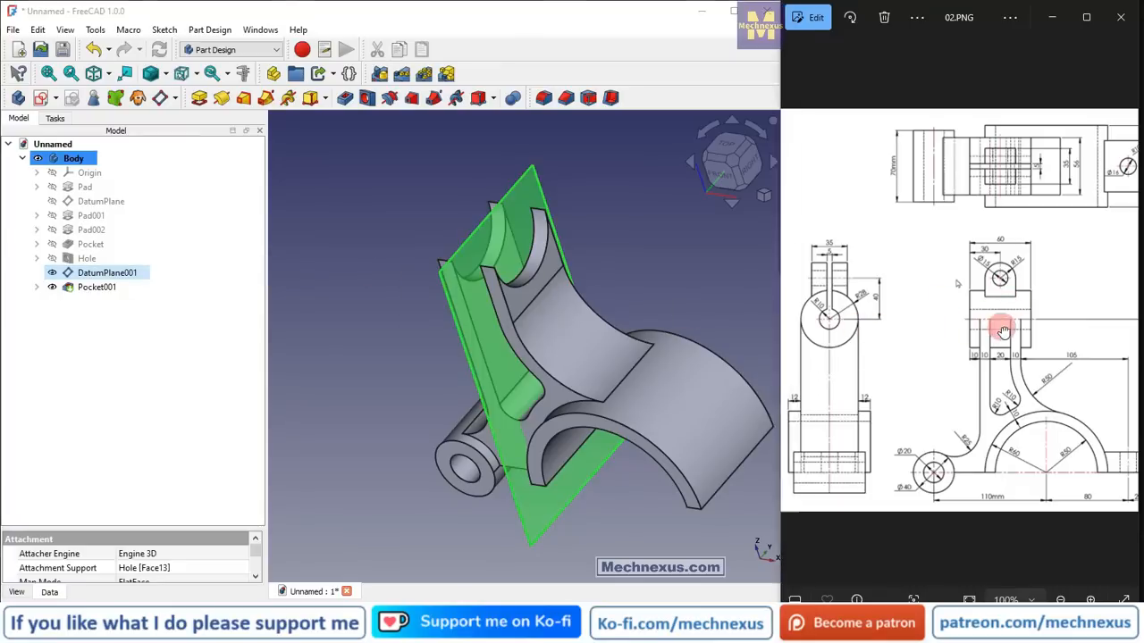
pyautogui.moveTo(1000, 326)
pyautogui.mouseDown()
pyautogui.moveTo(858, 327)
pyautogui.moveTo(832, 286)
pyautogui.mouseUp()
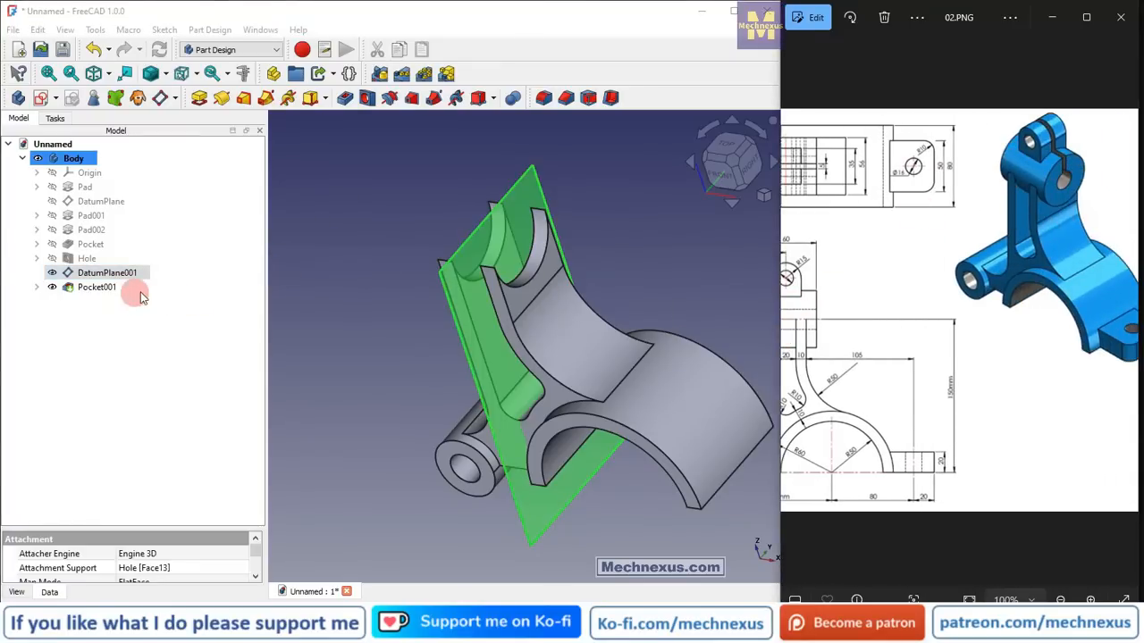
# - Start a new sketch on DatumPlane001 and project the arm's curved top edge as external geometry, with the view turned upright
pyautogui.click(40, 98)
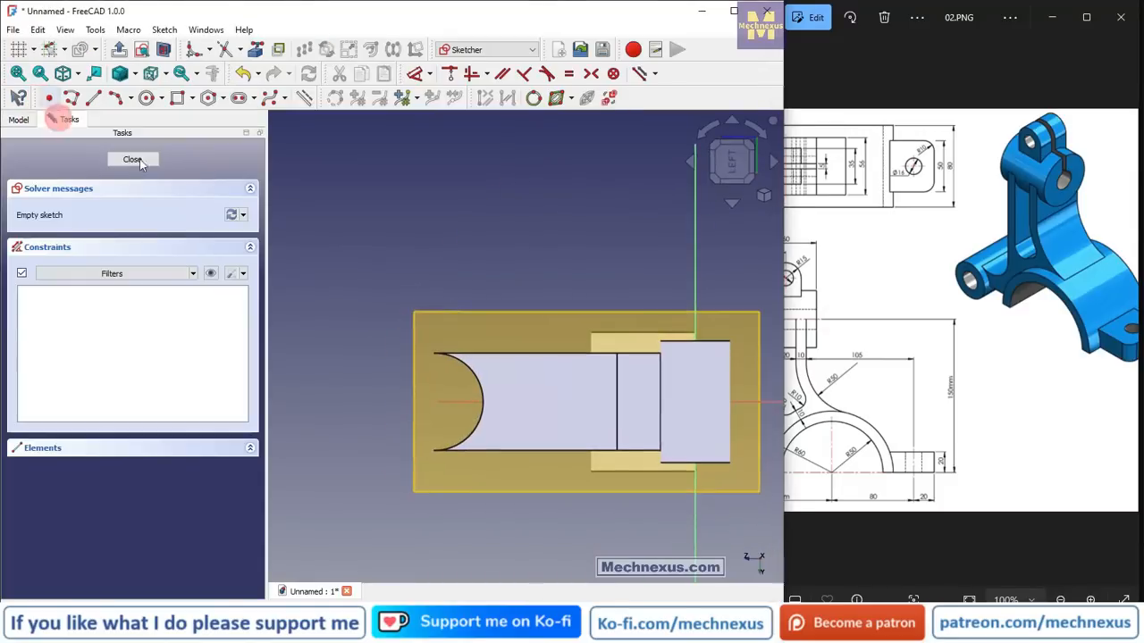
pyautogui.click(256, 49)
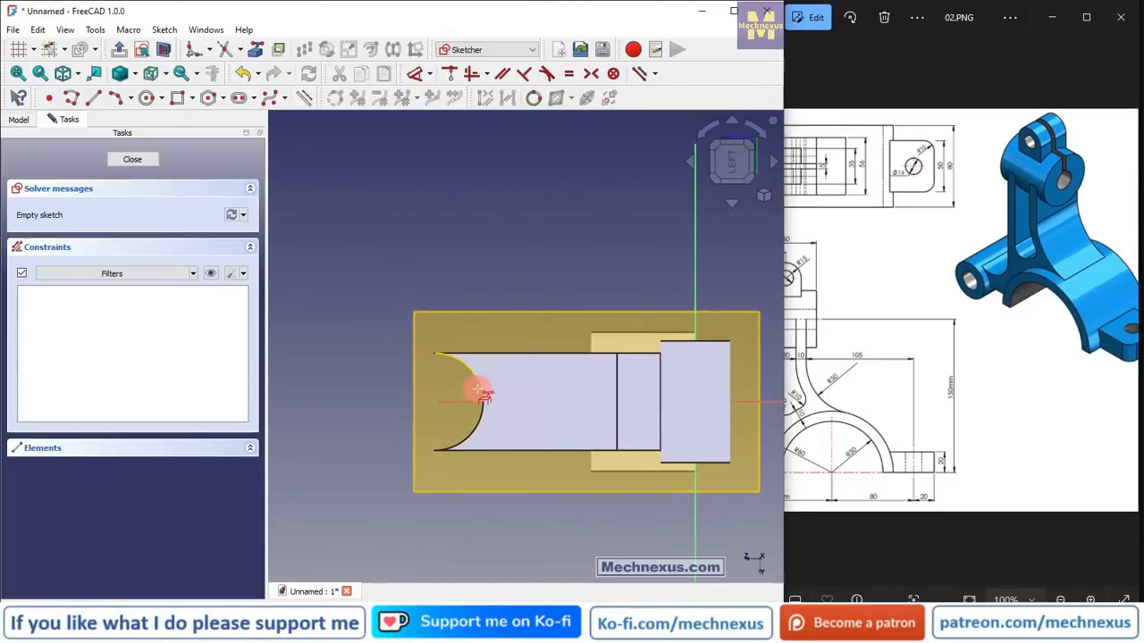
pyautogui.click(477, 386)
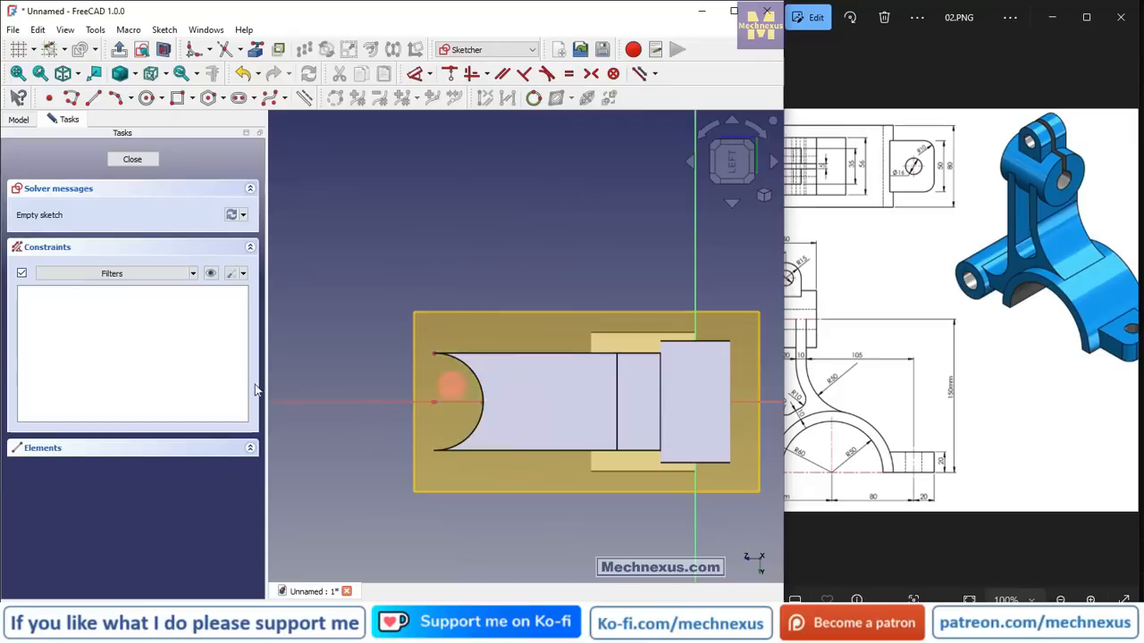
pyautogui.click(761, 131)
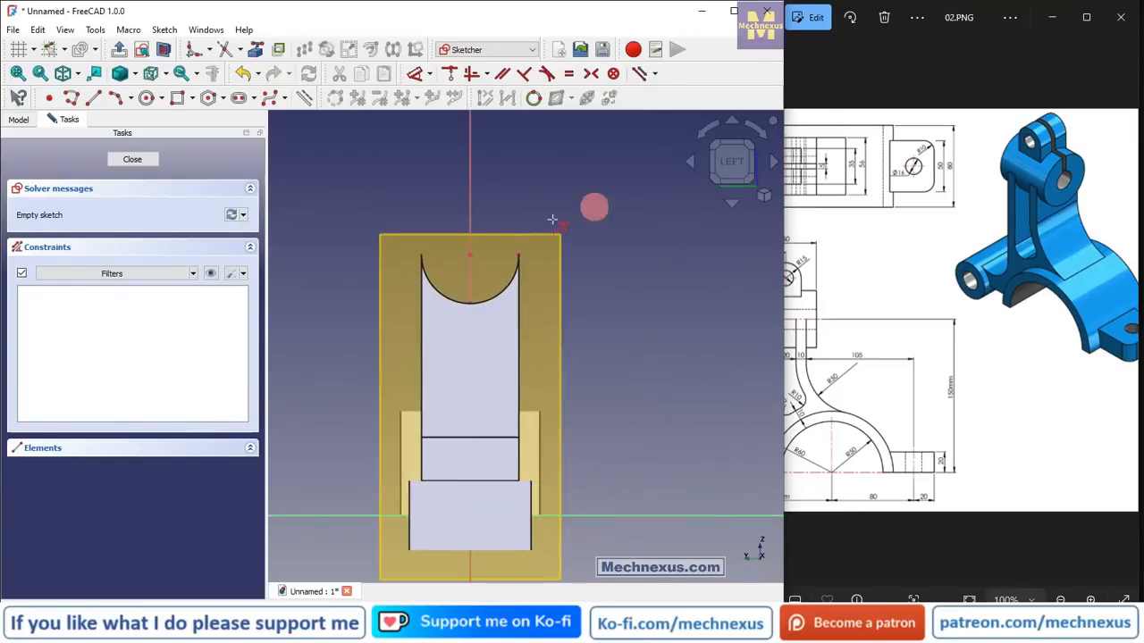
# - Draw a 56 mm diameter circle from the projected arc's centre to its endpoint, matching the rounded arm seats
pyautogui.moveTo(483, 265); pyautogui.dragTo(447, 314, button='middle')
pyautogui.scroll(4, 463, 262)
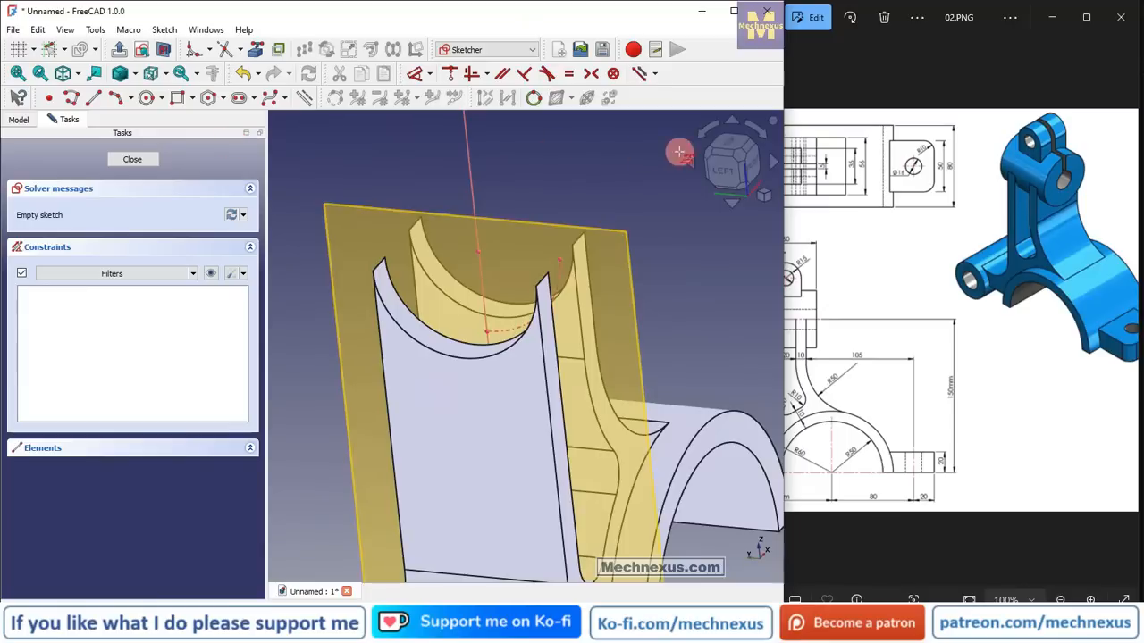
pyautogui.click(731, 170)
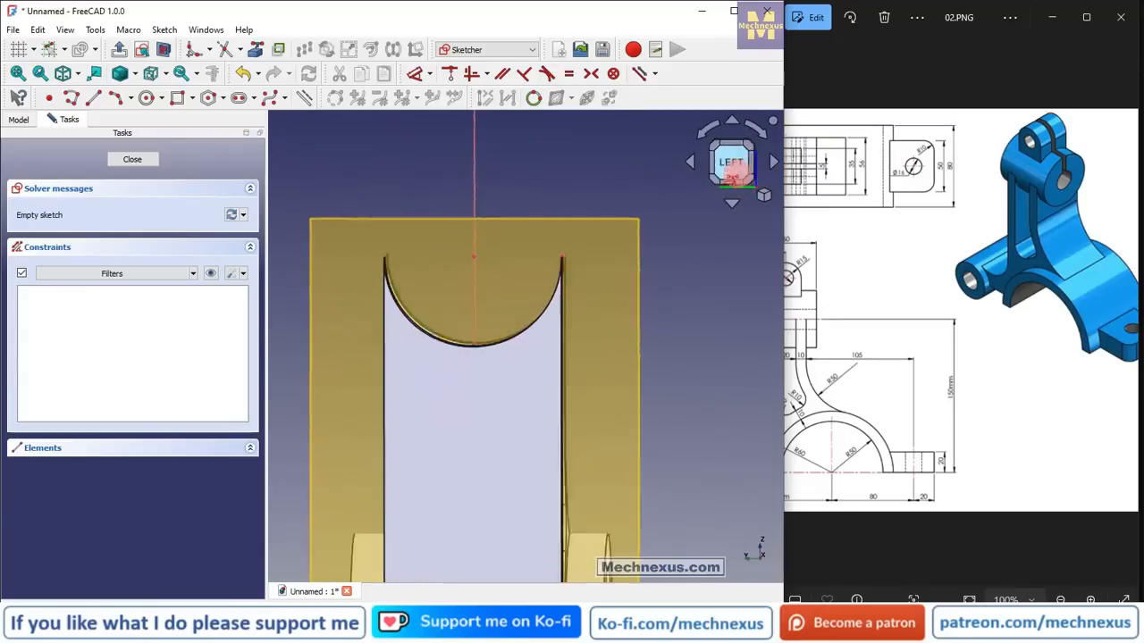
pyautogui.click(146, 99)
pyautogui.click(472, 255)
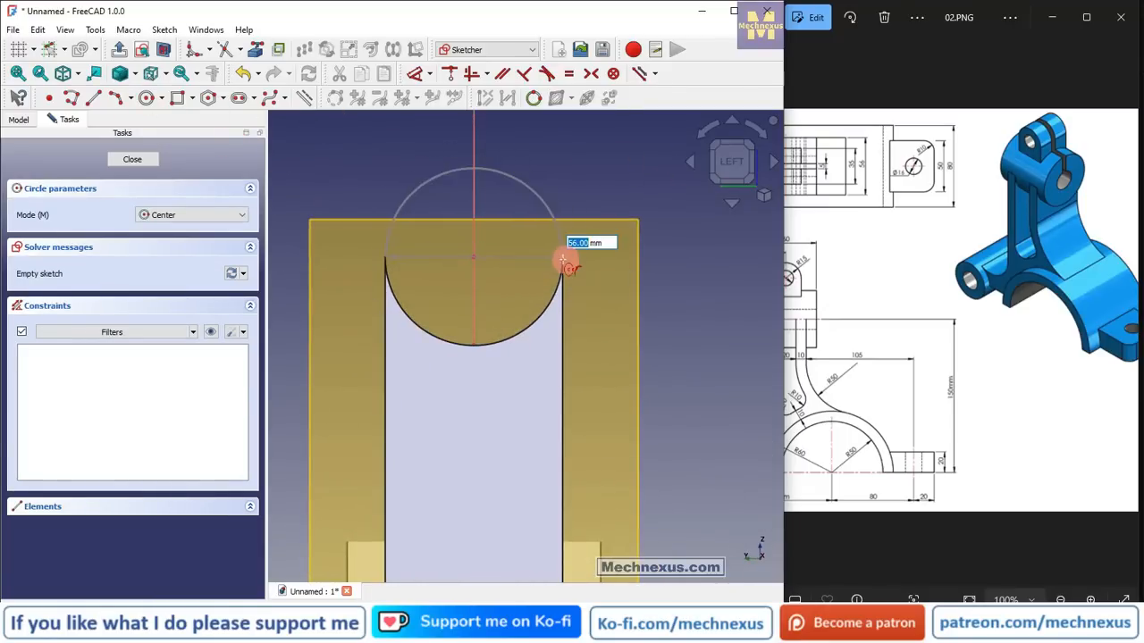
pyautogui.click(565, 259)
pyautogui.scroll(-2, 500, 259)
pyautogui.moveTo(500, 260); pyautogui.dragTo(454, 324, button='middle')
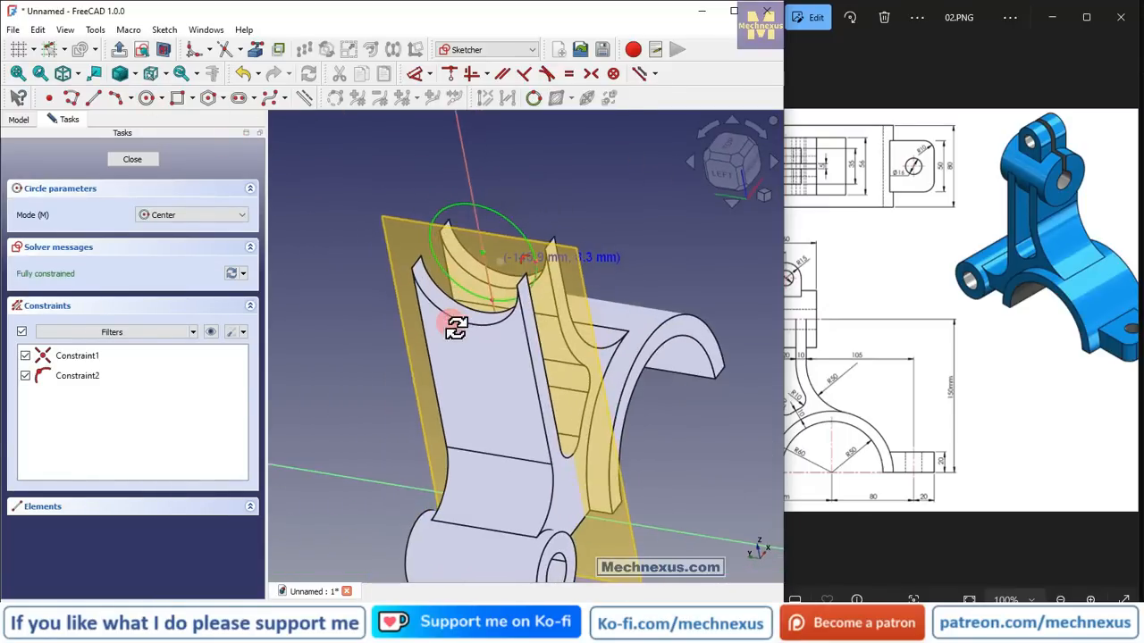
# - Close the boss circle sketch and hide DatumPlane001
pyautogui.click(137, 168)
pyautogui.click(308, 253)
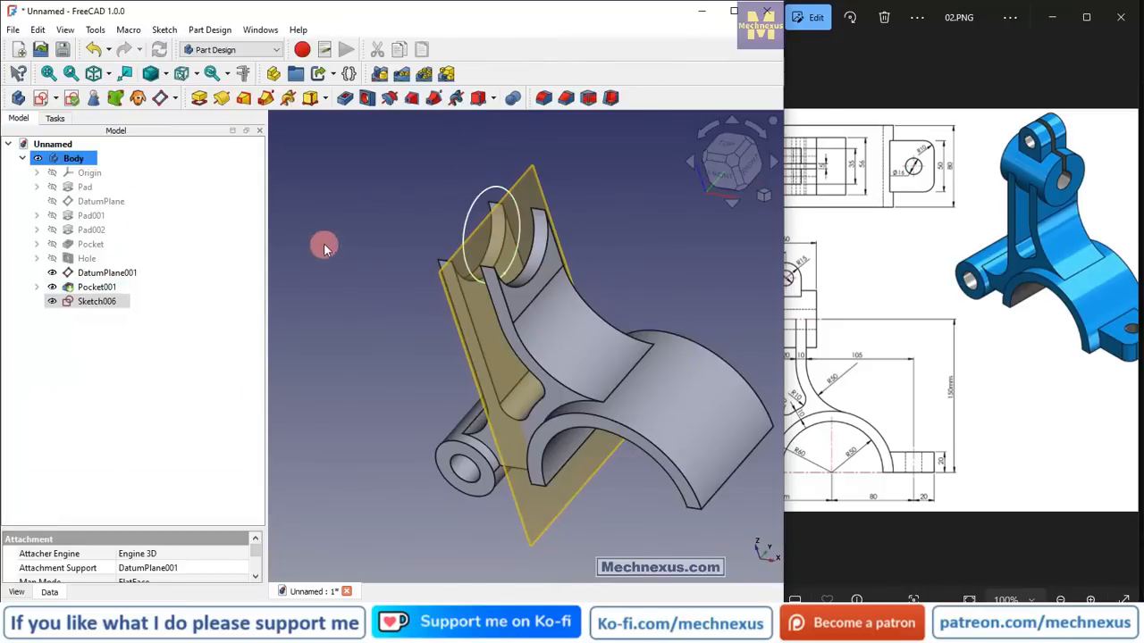
pyautogui.click(102, 272)
pyautogui.press('space')
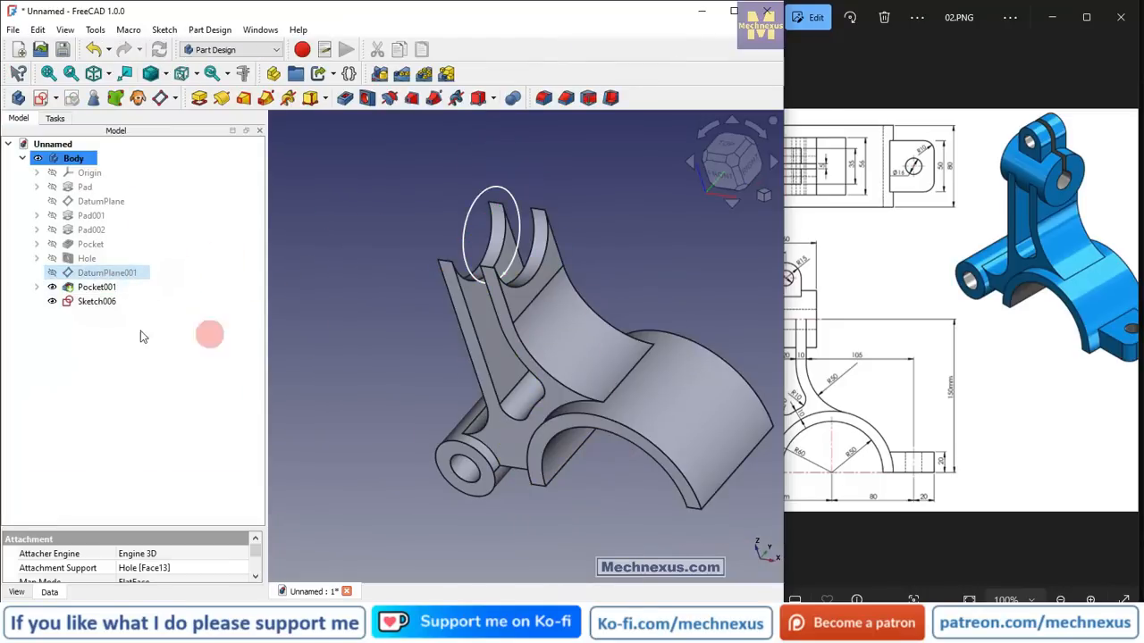
# - Pad the circle sketch 60 mm symmetric to the plane to form the upper cylindrical boss
pyautogui.click(96, 301)
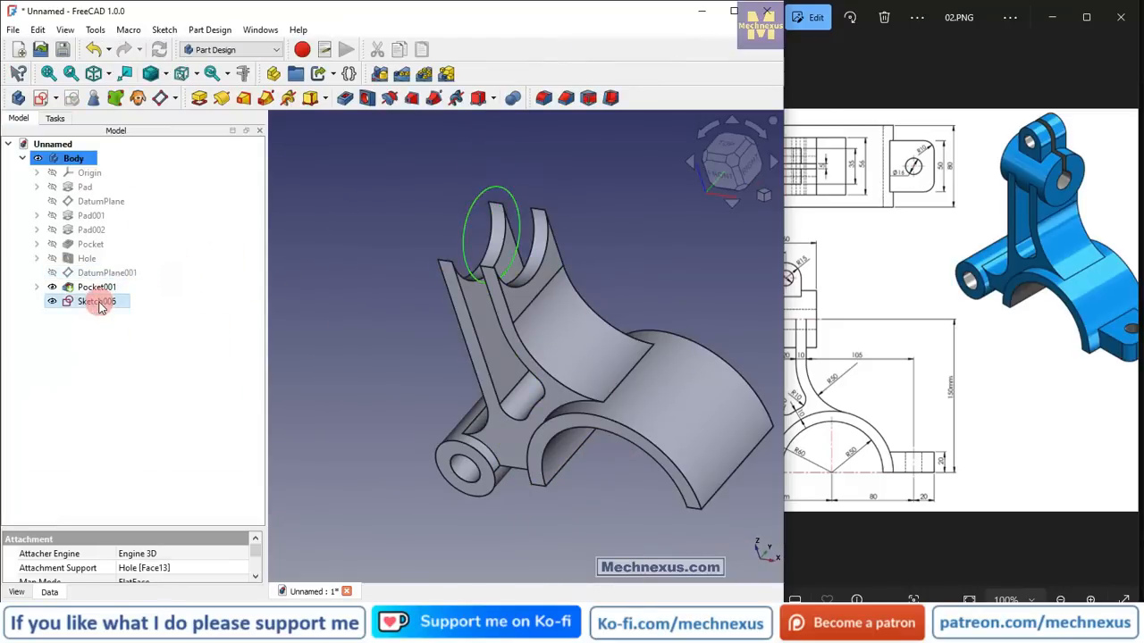
pyautogui.click(199, 98)
pyautogui.scroll(2, 871, 357)
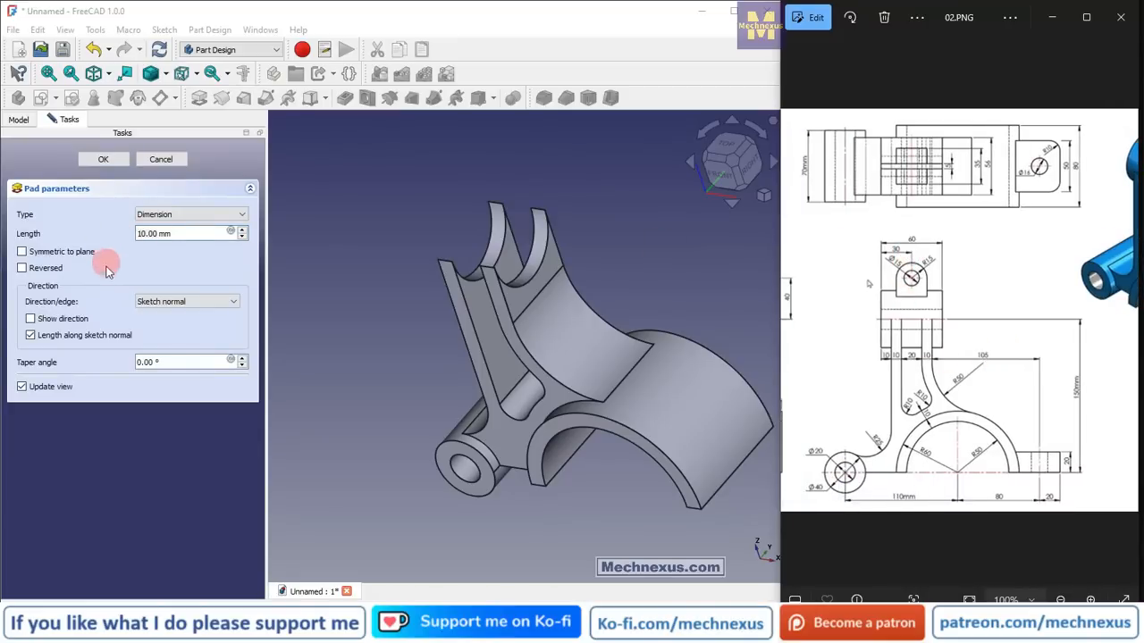
pyautogui.click(29, 254)
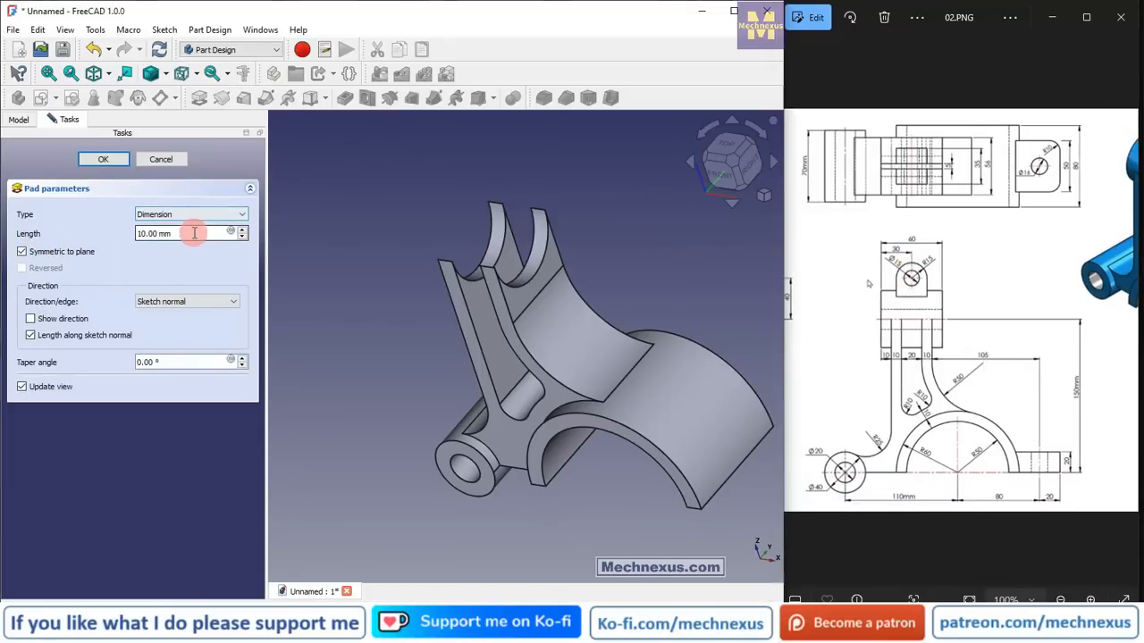
pyautogui.moveTo(194, 233); pyautogui.dragTo(67, 231)
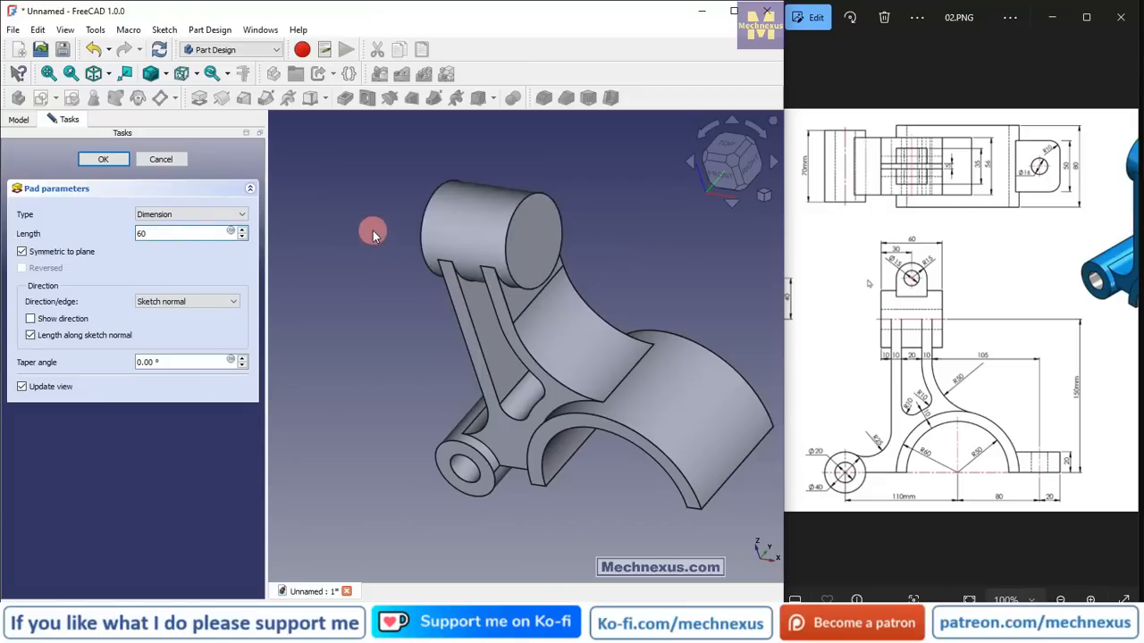
pyautogui.moveTo(412, 311); pyautogui.dragTo(429, 291, button='middle')
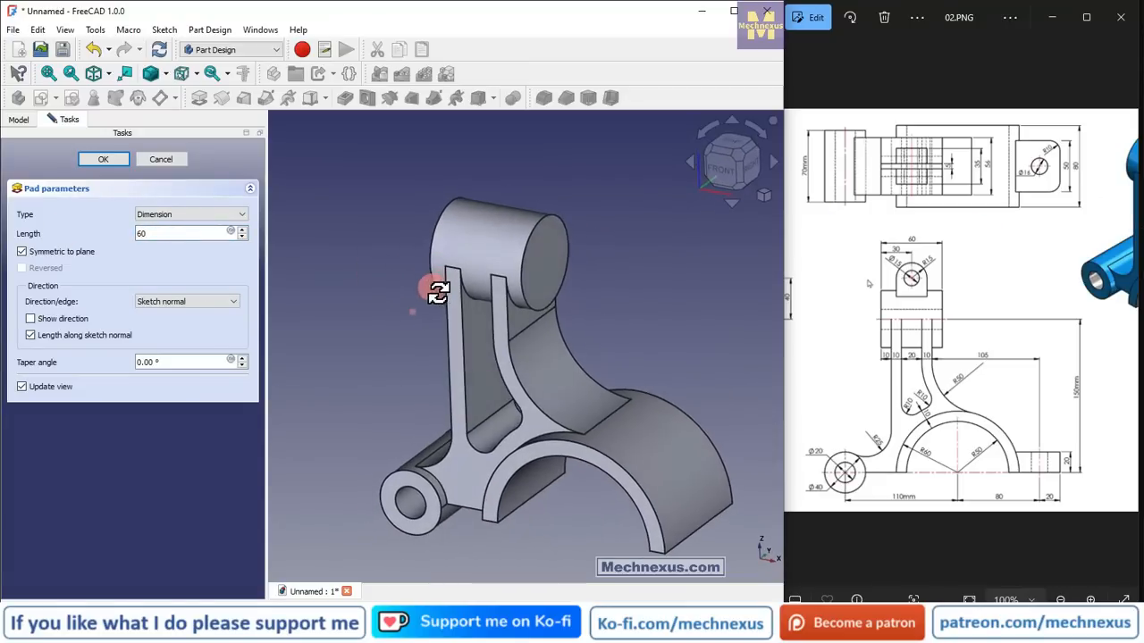
pyautogui.click(91, 160)
# - Examine the reference's 3D view for the clamp lug on the boss and make DatumPlane001 visible
pyautogui.click(868, 283)
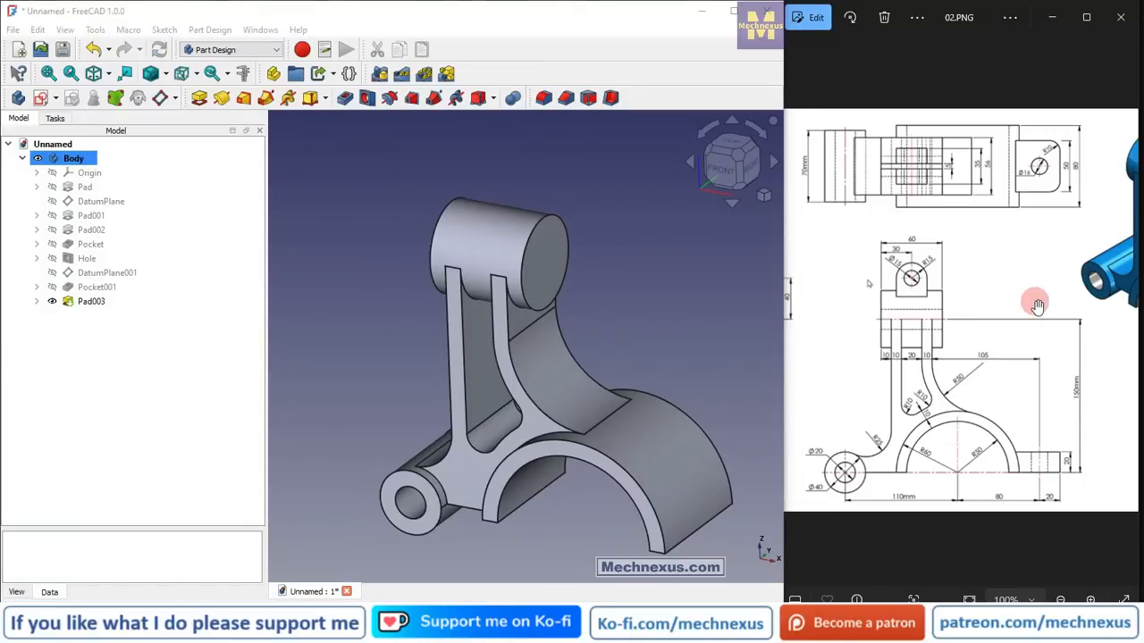
pyautogui.moveTo(1034, 301); pyautogui.dragTo(849, 308)
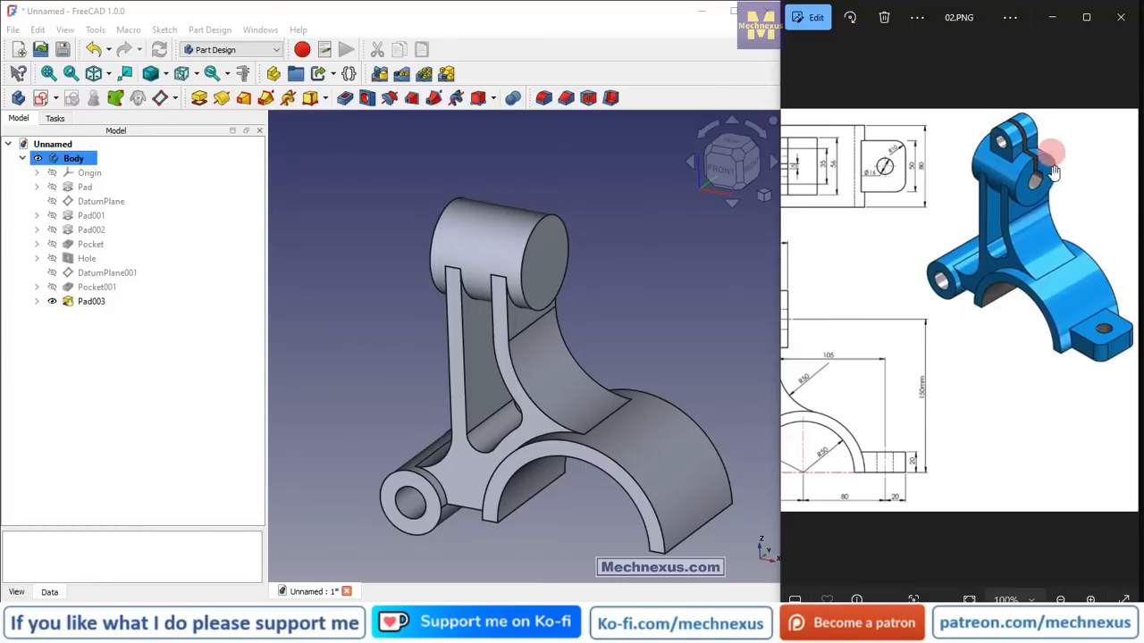
pyautogui.click(334, 357)
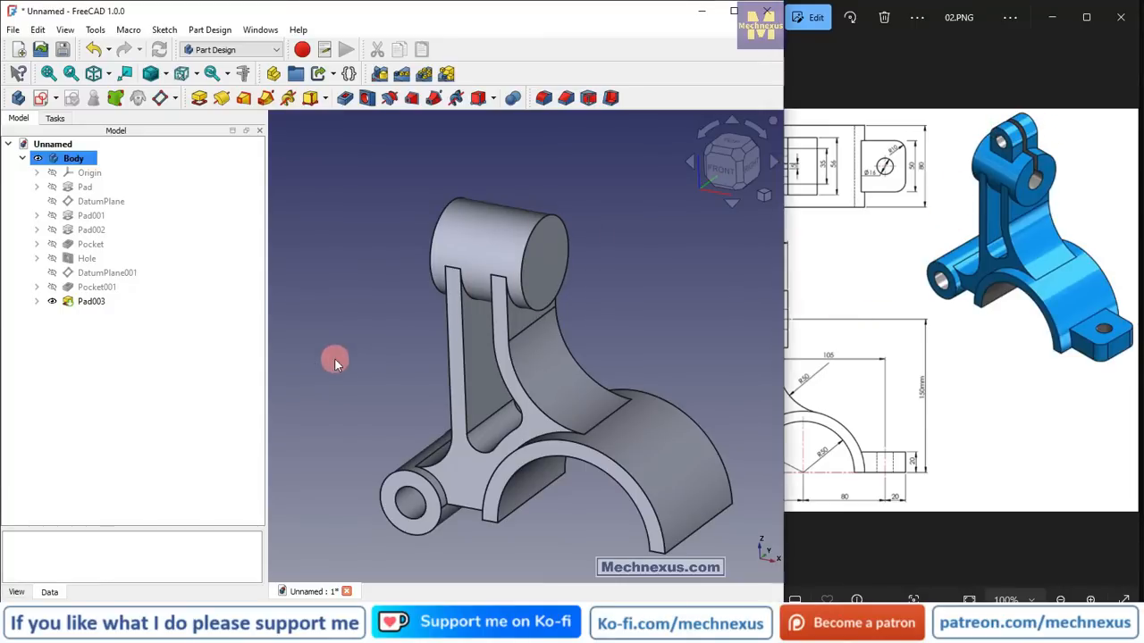
pyautogui.click(81, 274)
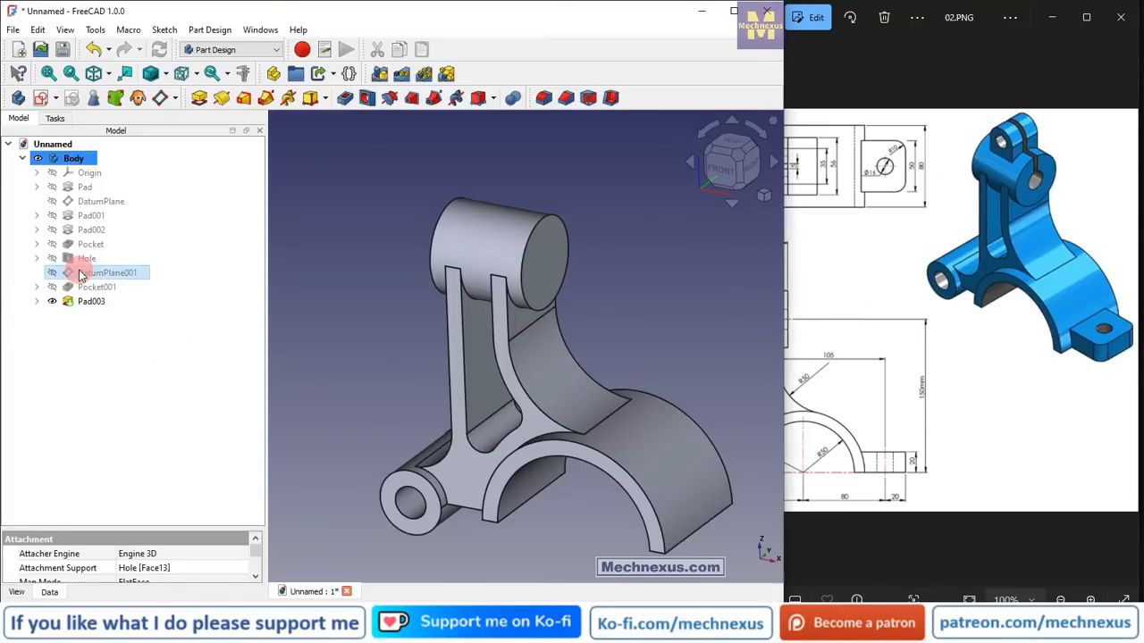
pyautogui.press('space')
pyautogui.click(344, 319)
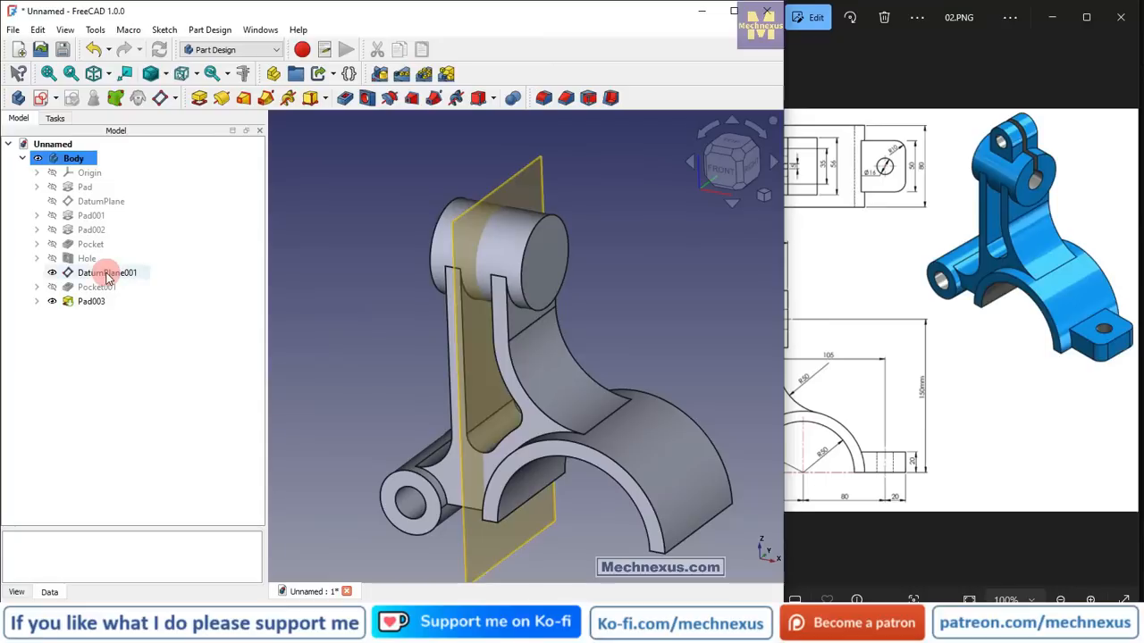
# - Start a sketch on DatumPlane001 and project the boss's circular edge as external geometry, viewing it squarely from the right side
pyautogui.click(106, 273)
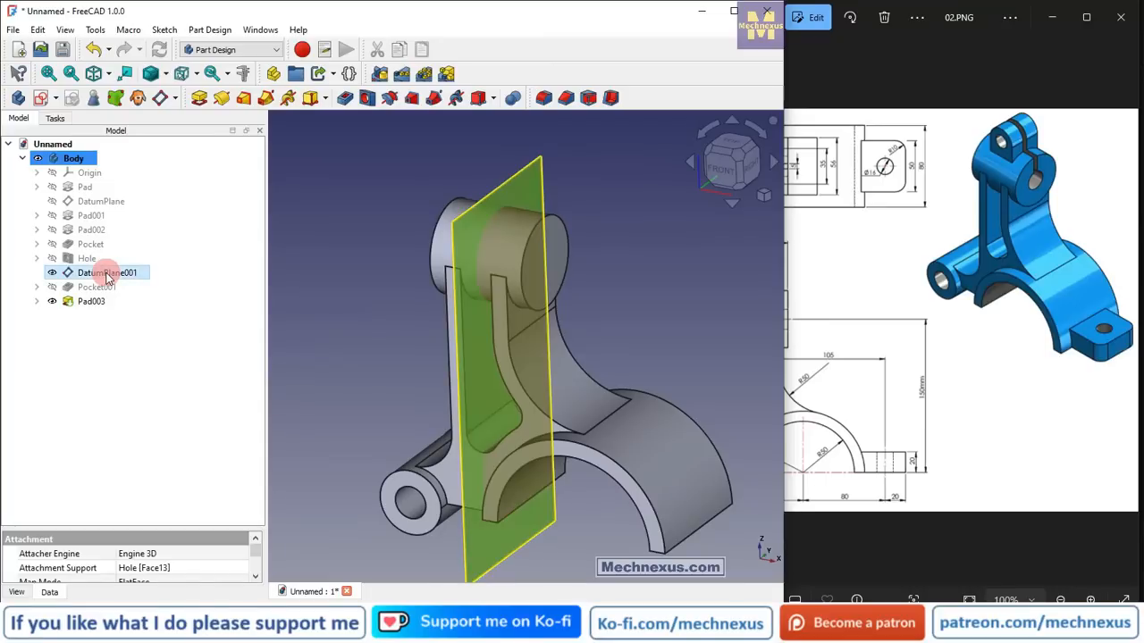
pyautogui.click(42, 99)
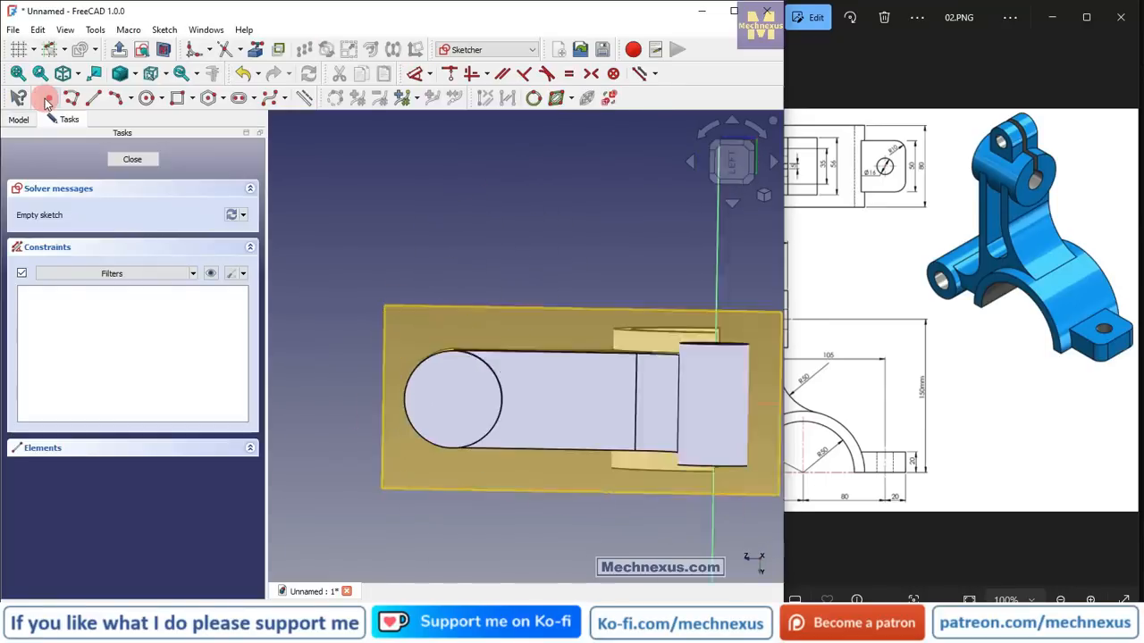
pyautogui.click(763, 197)
pyautogui.click(787, 237)
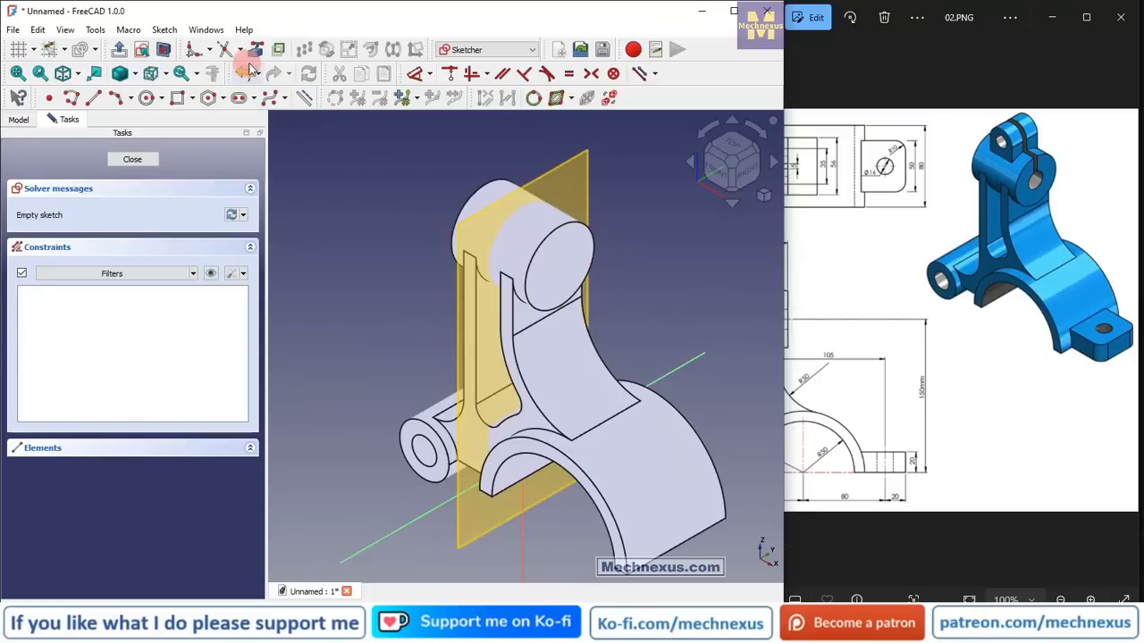
pyautogui.click(253, 55)
pyautogui.click(580, 226)
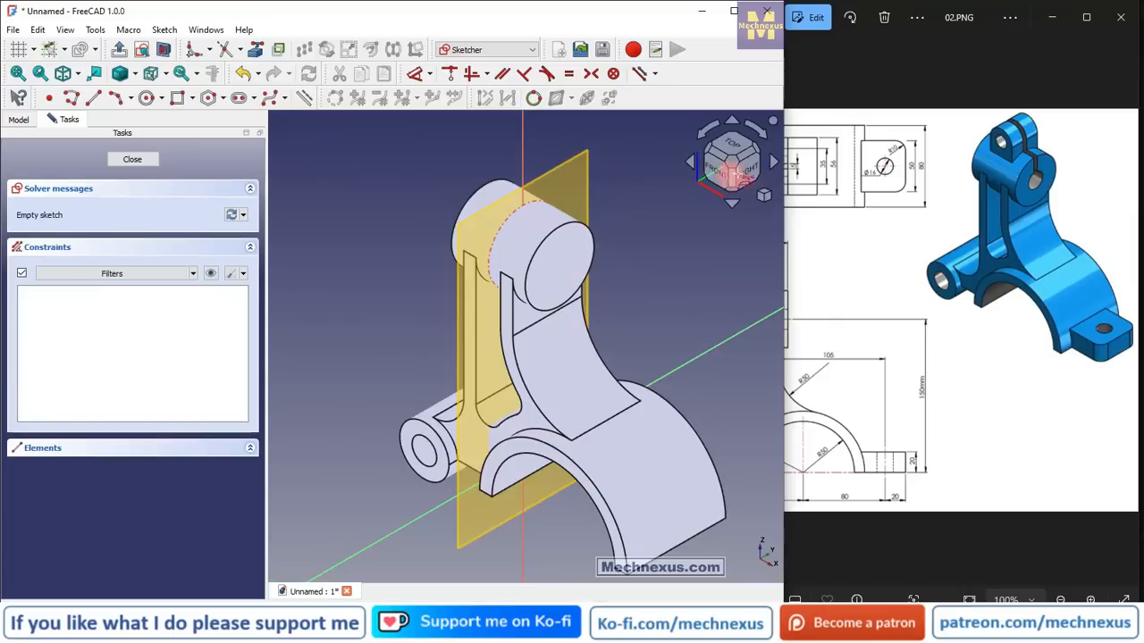
pyautogui.click(742, 172)
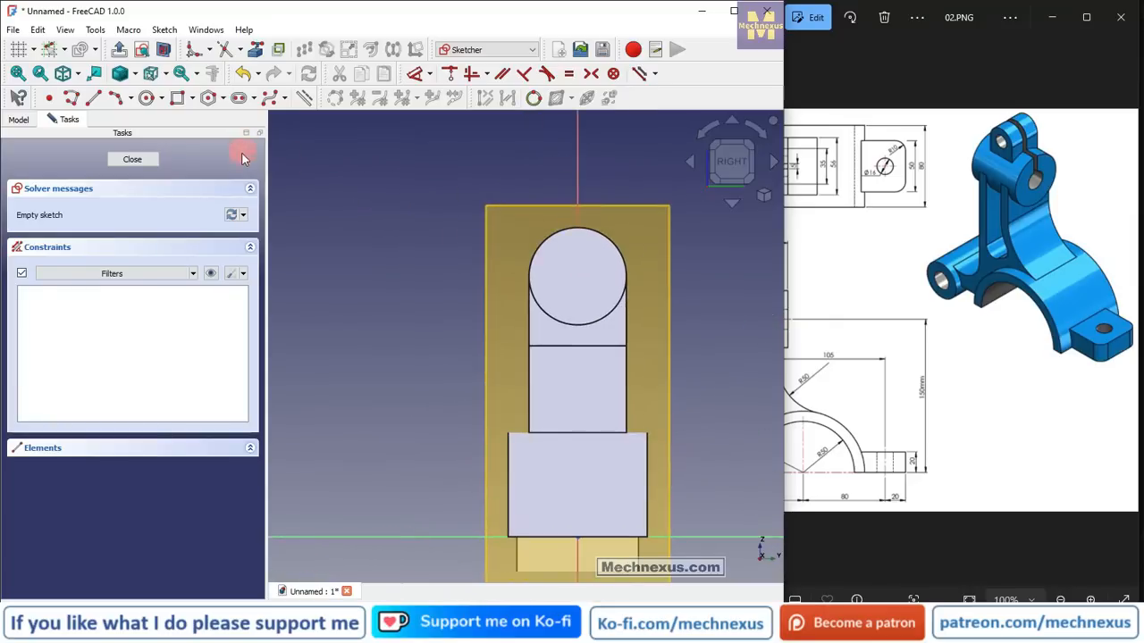
# - Display the model as wireframe and bring the reference's side view of the clamp lug into sight
pyautogui.click(134, 73)
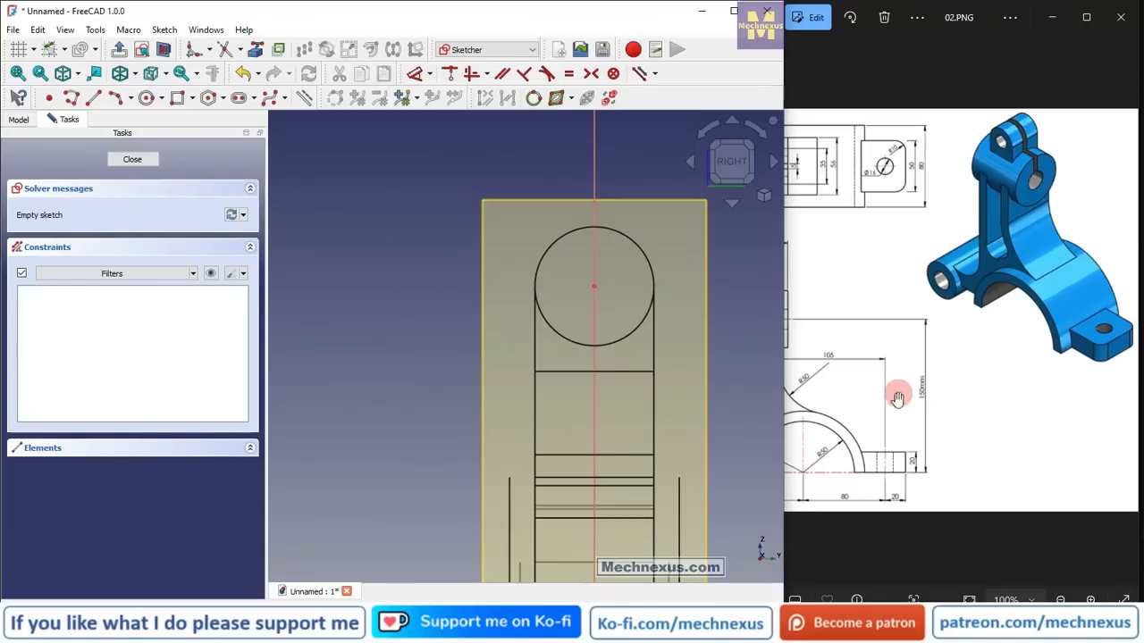
pyautogui.scroll(3, 1037, 408)
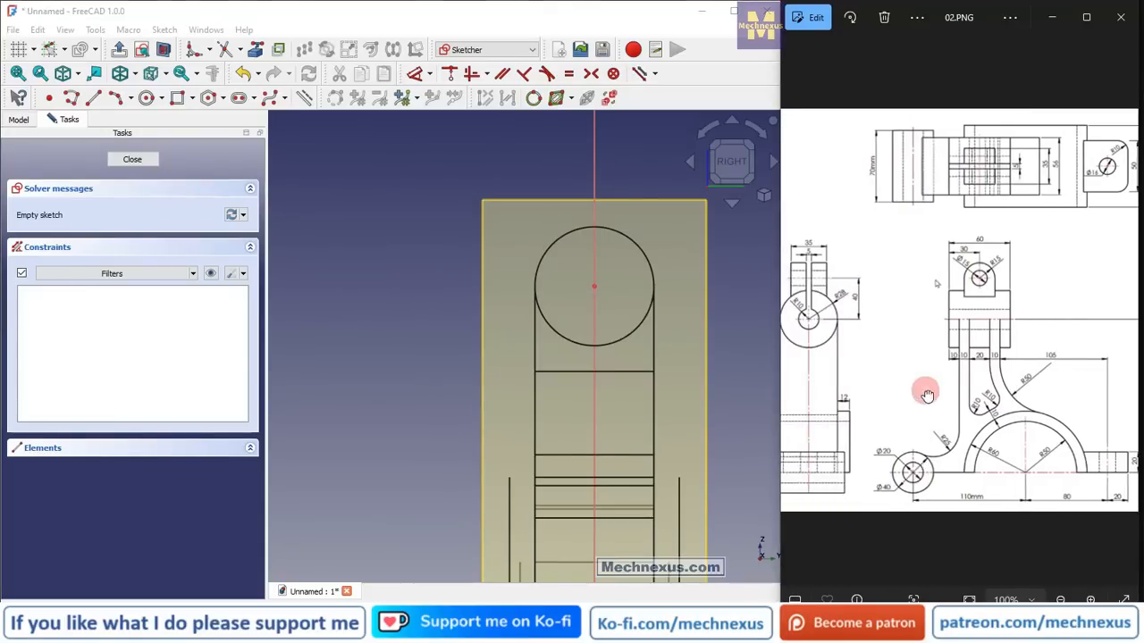
pyautogui.moveTo(923, 391); pyautogui.dragTo(970, 390)
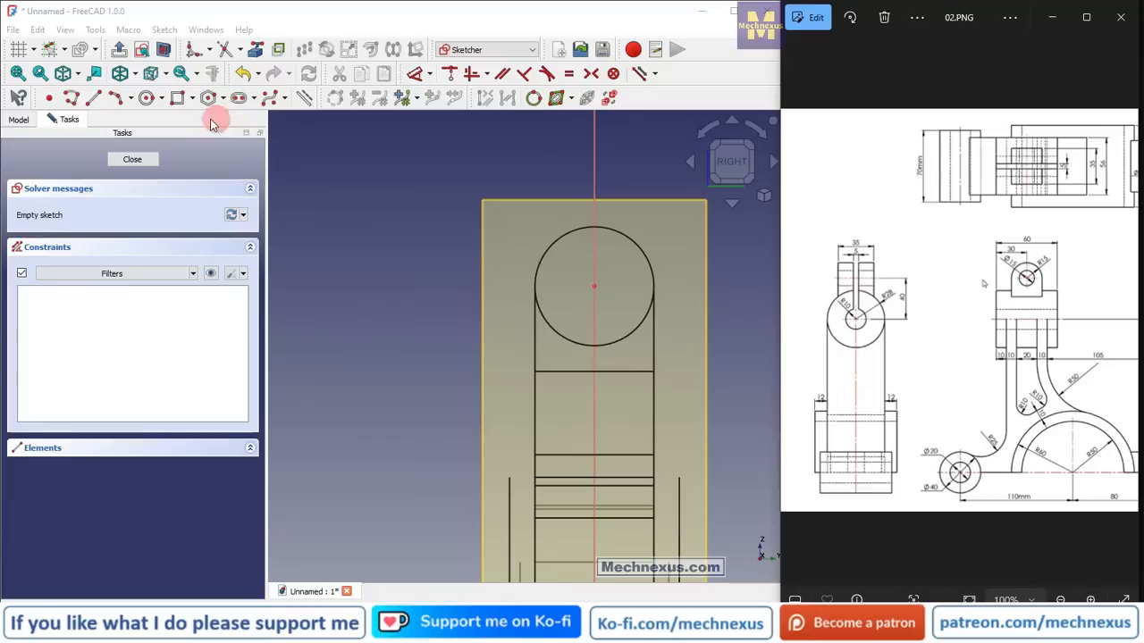
# - Draw a three-point arc across the upper part of the boss circle and try an Equal constraint with the projected edge
pyautogui.click(116, 97)
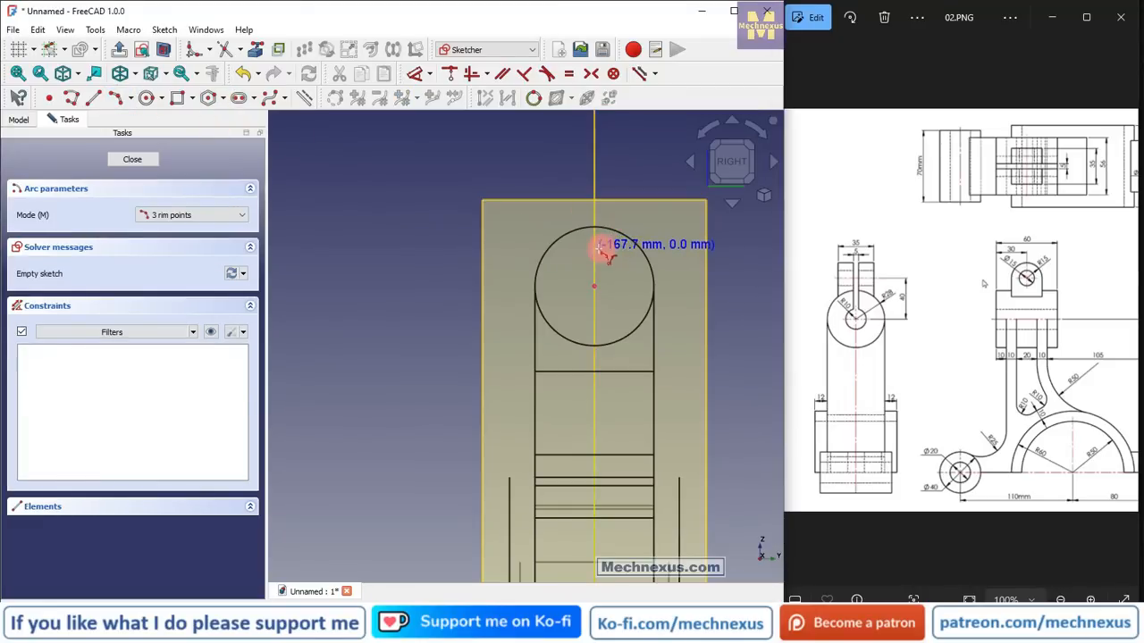
pyautogui.click(545, 248)
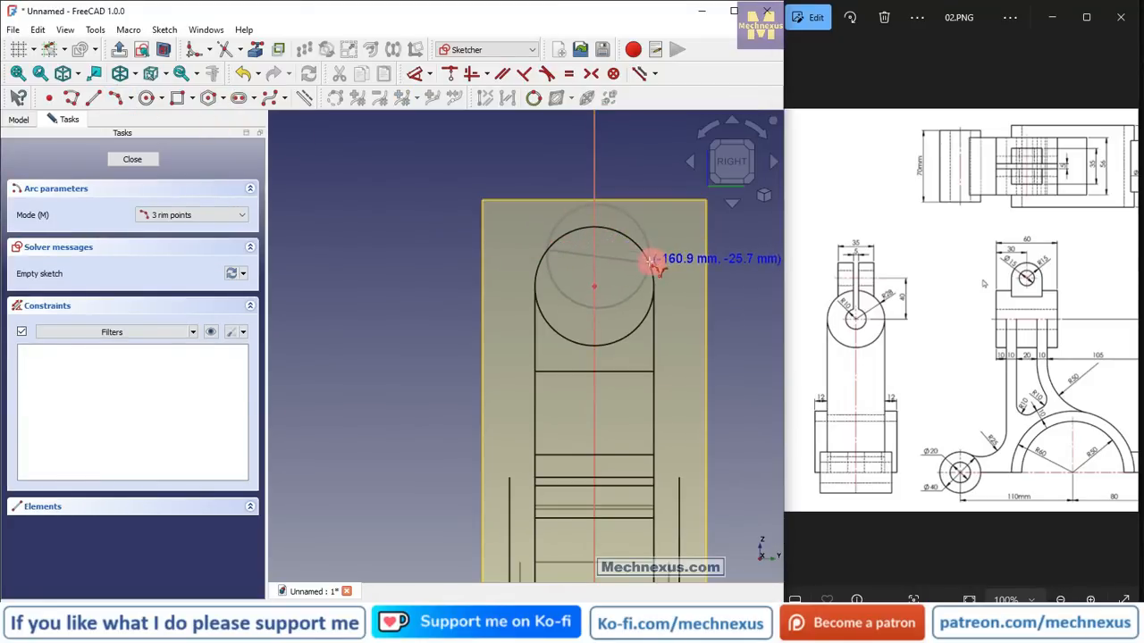
pyautogui.click(653, 256)
pyautogui.click(613, 224)
pyautogui.moveTo(562, 221); pyautogui.dragTo(603, 272, button='middle')
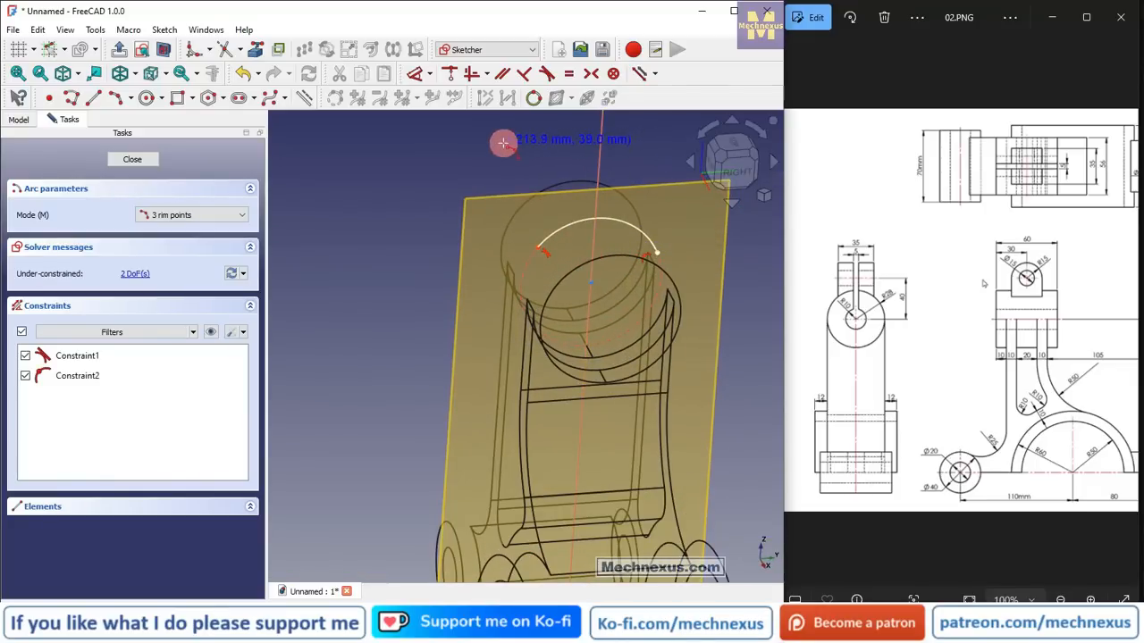
pyautogui.rightClick(465, 138)
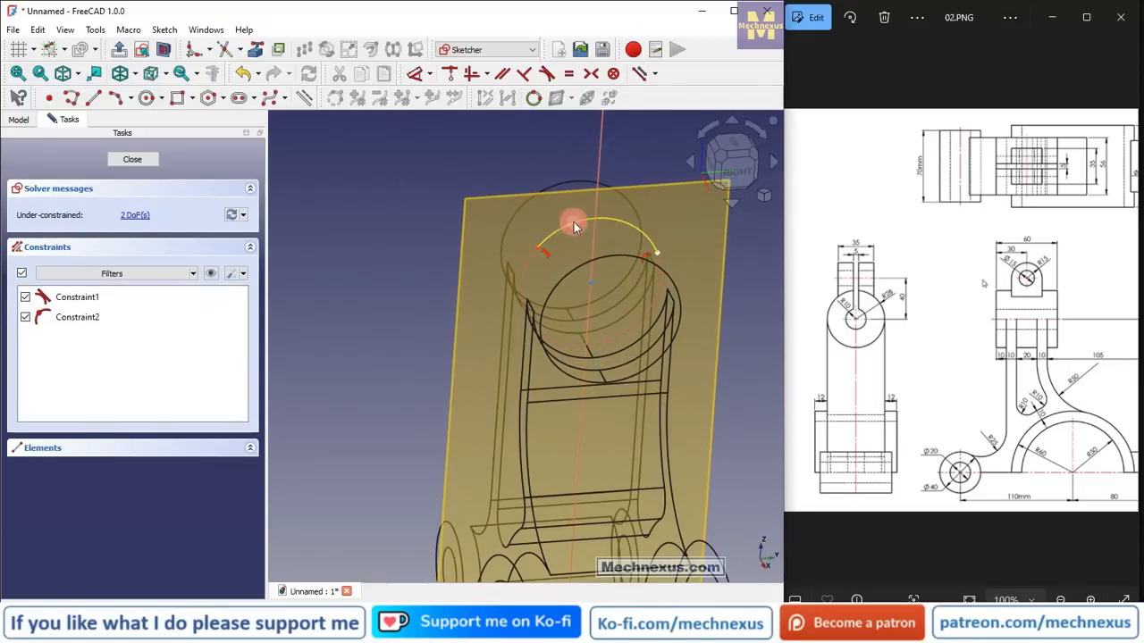
pyautogui.click(575, 227)
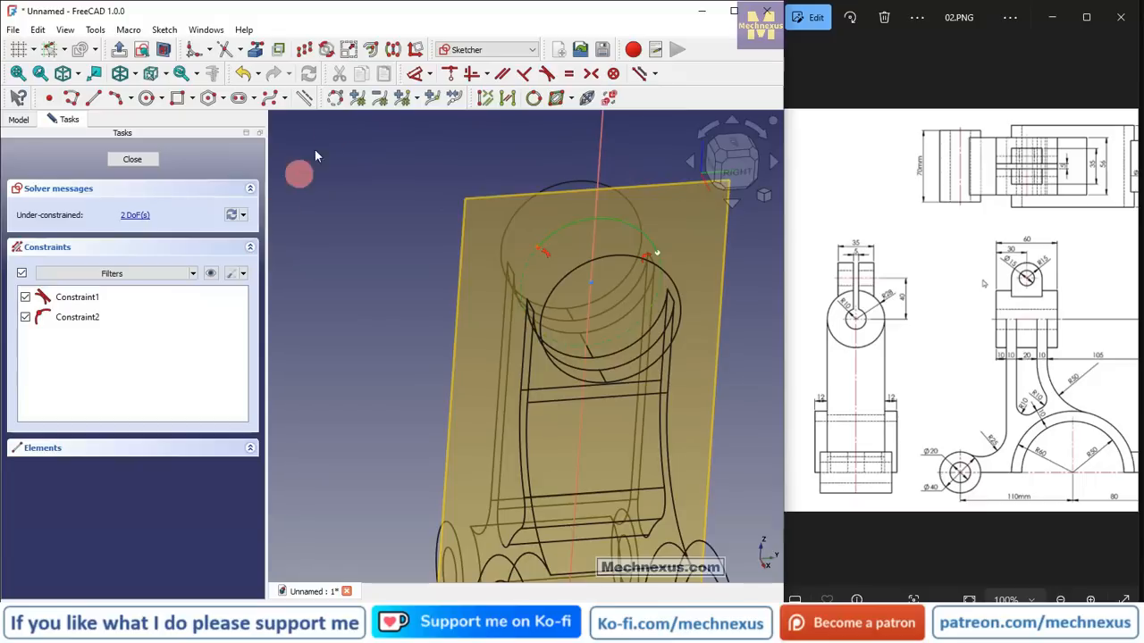
pyautogui.click(567, 76)
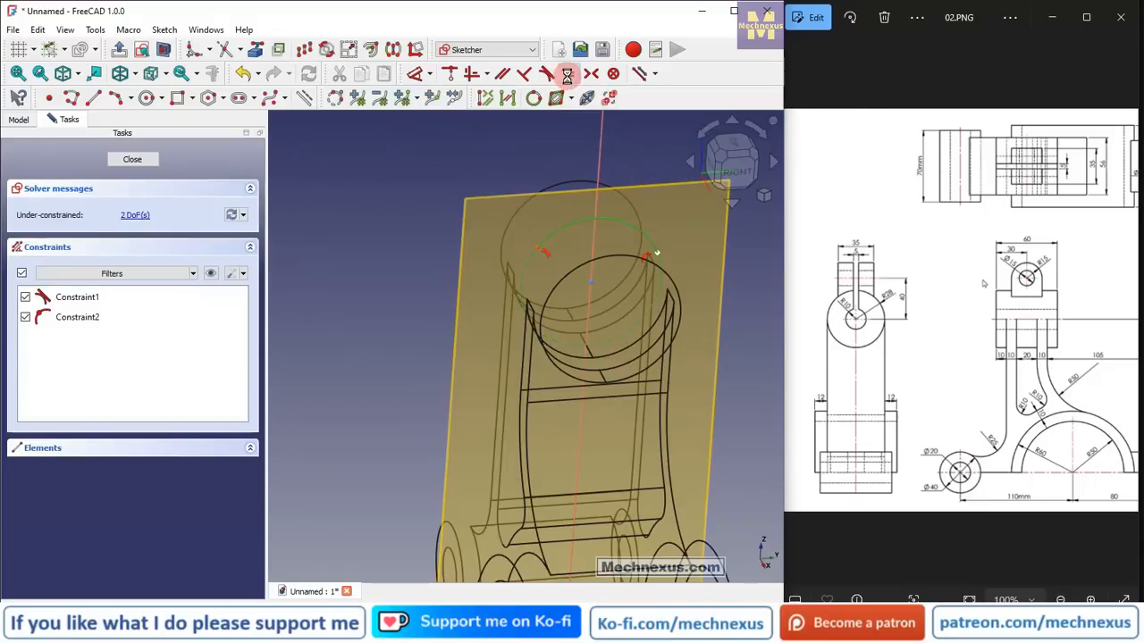
# - Constrain the arc's two endpoints symmetric about the sketch's vertical axis
pyautogui.click(743, 179)
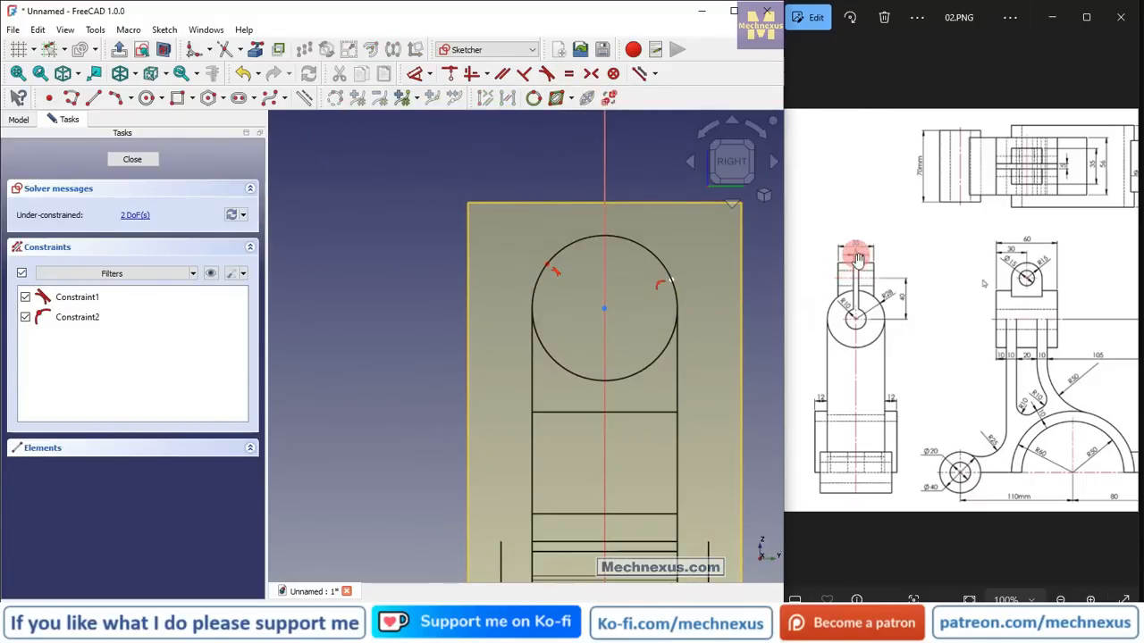
pyautogui.scroll(1, 626, 244)
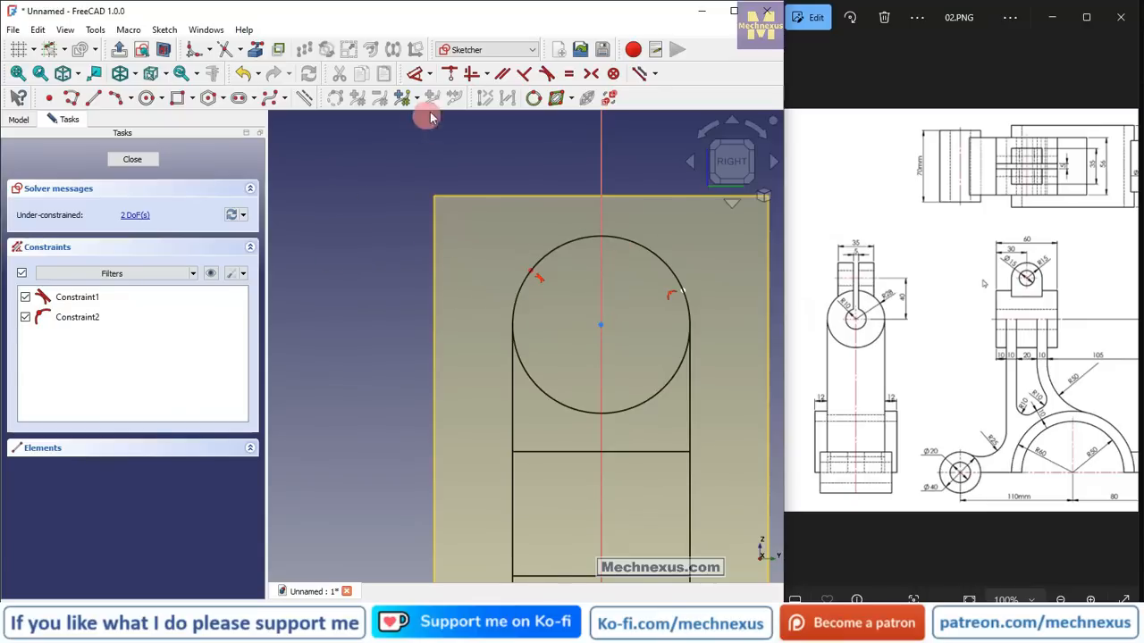
pyautogui.click(591, 73)
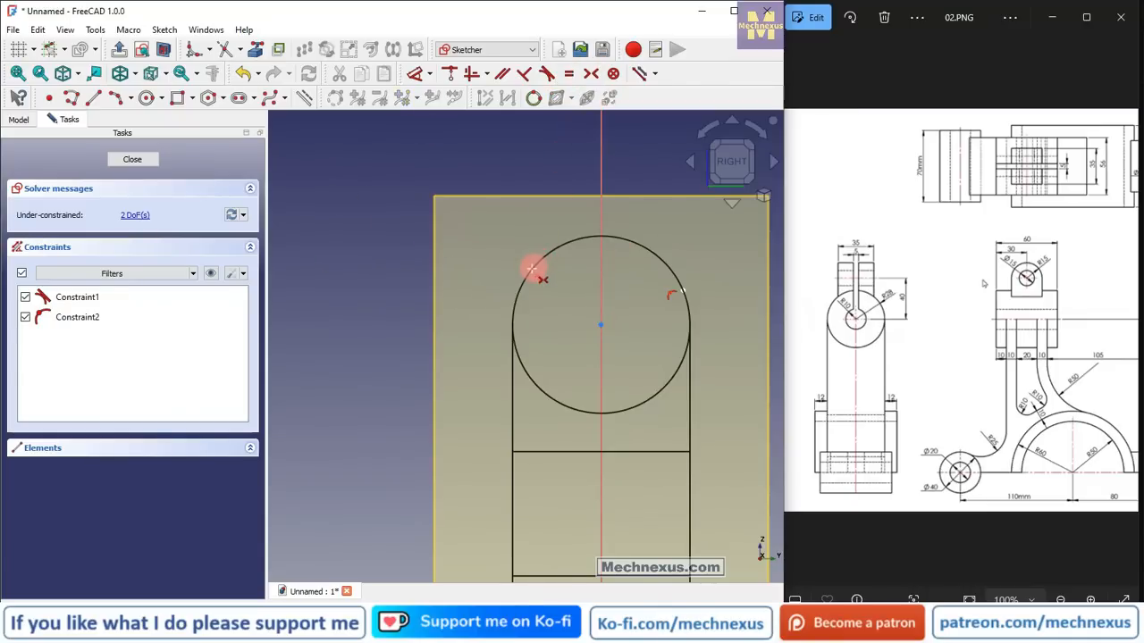
pyautogui.click(671, 297)
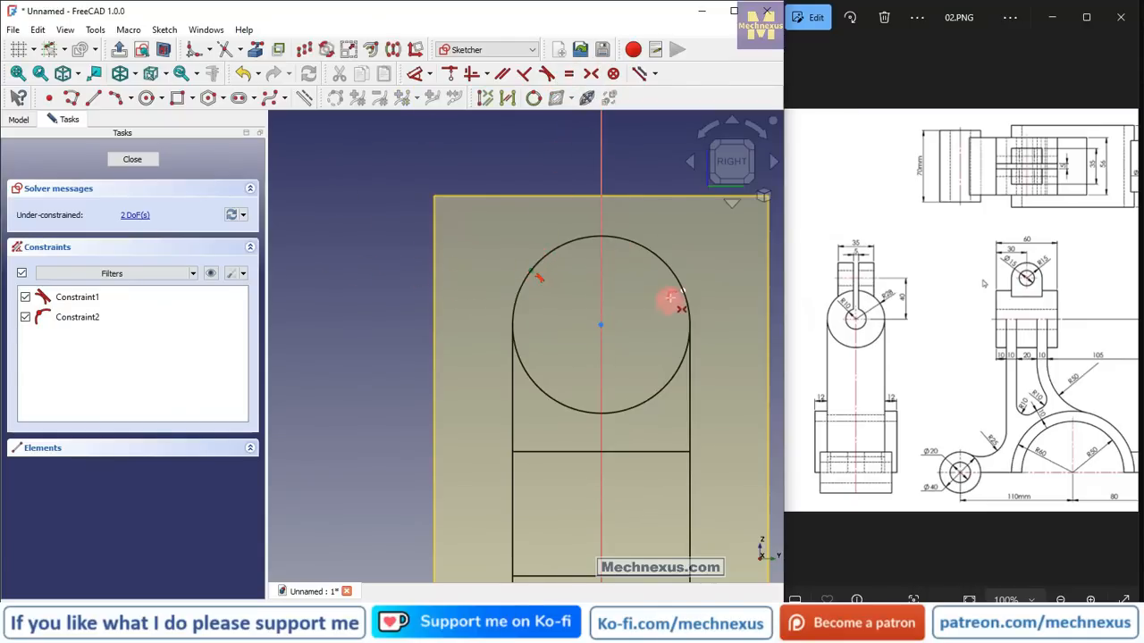
pyautogui.click(600, 281)
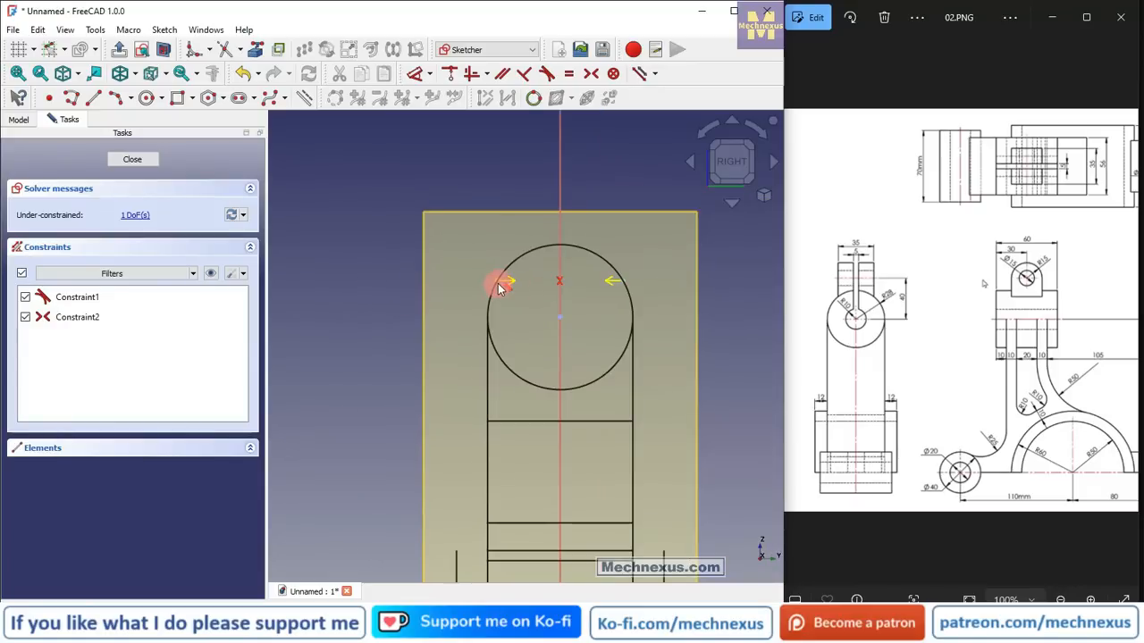
# - Draw a three-segment polyline between the arc's endpoints for the lug's sides and upper edge, and make the upper segment horizontal
pyautogui.moveTo(498, 283)
pyautogui.mouseDown()
pyautogui.moveTo(501, 263)
pyautogui.moveTo(497, 287)
pyautogui.mouseUp()
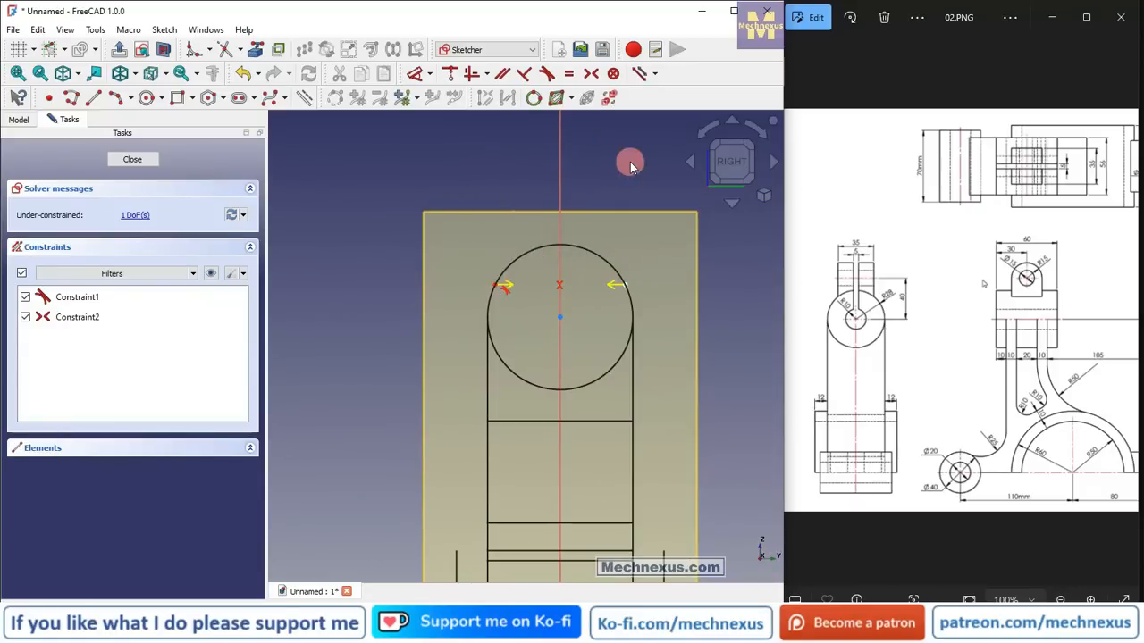
pyautogui.click(72, 98)
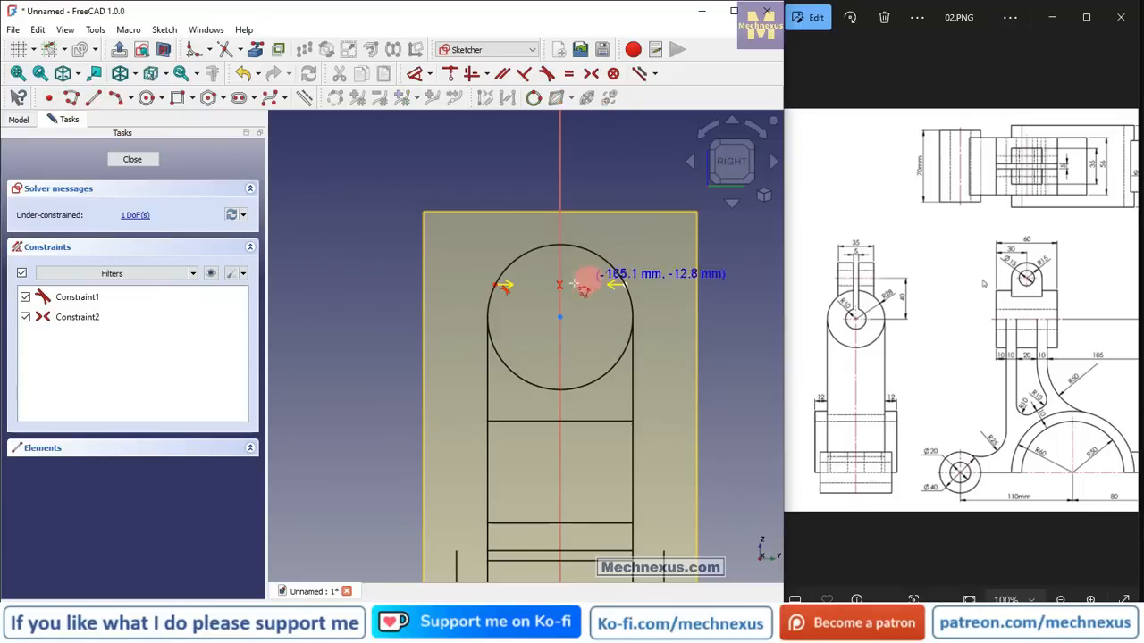
pyautogui.click(496, 285)
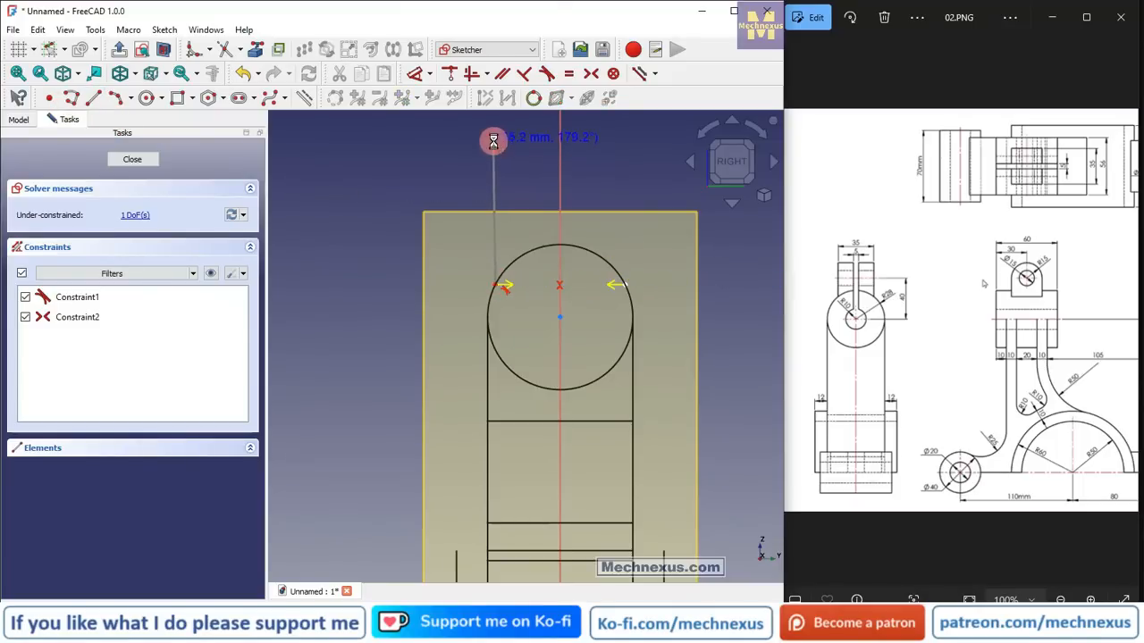
pyautogui.click(493, 140)
pyautogui.click(626, 135)
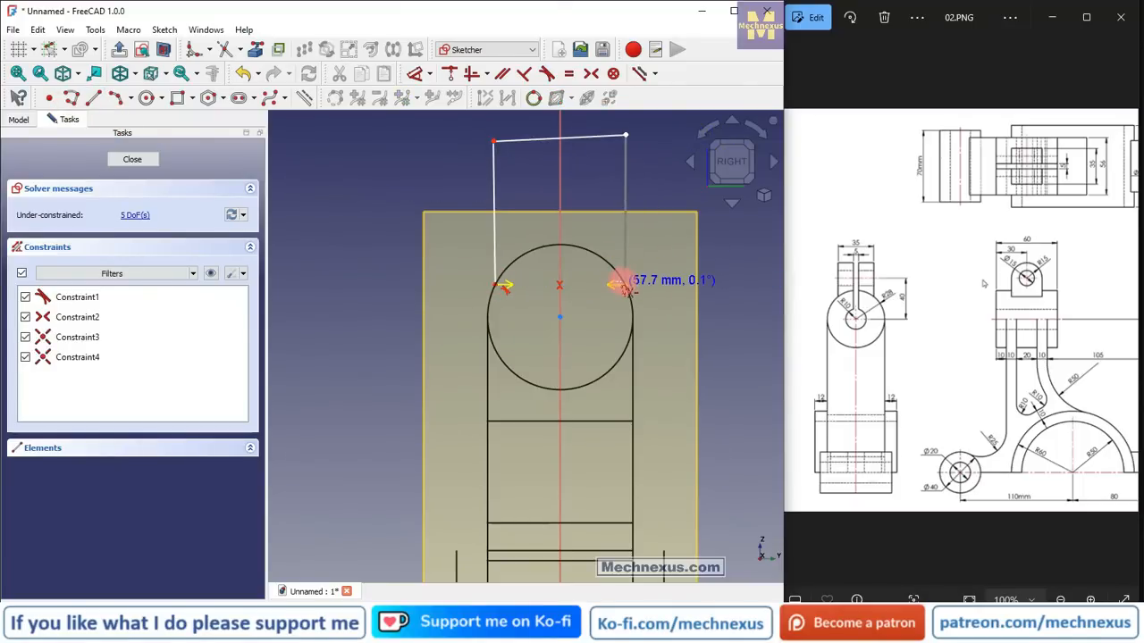
pyautogui.click(623, 285)
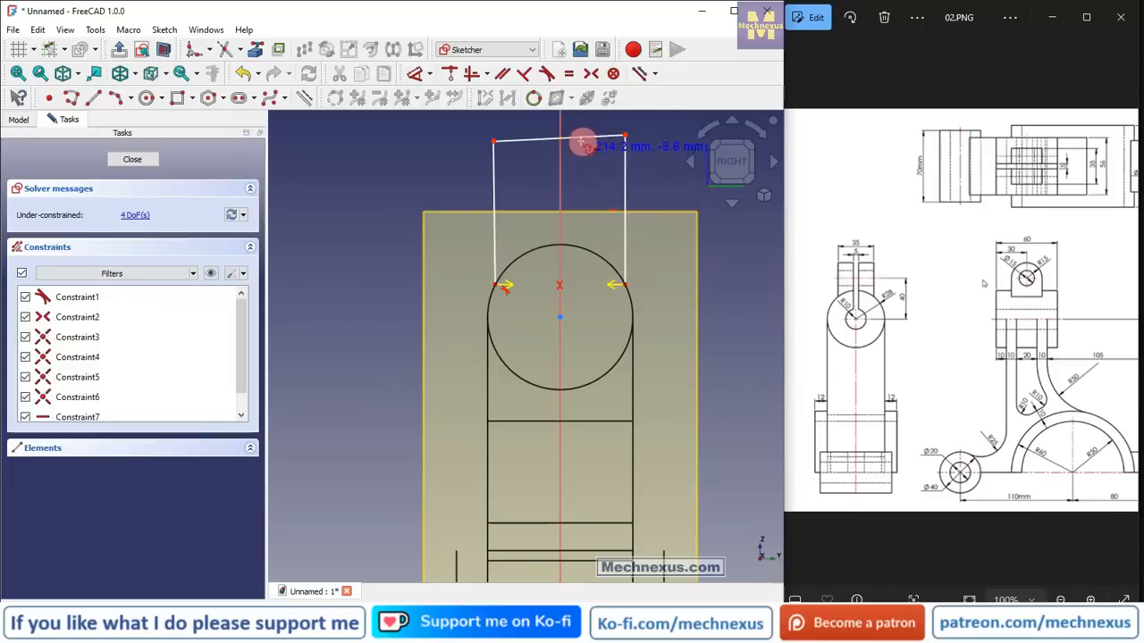
pyautogui.click(531, 140)
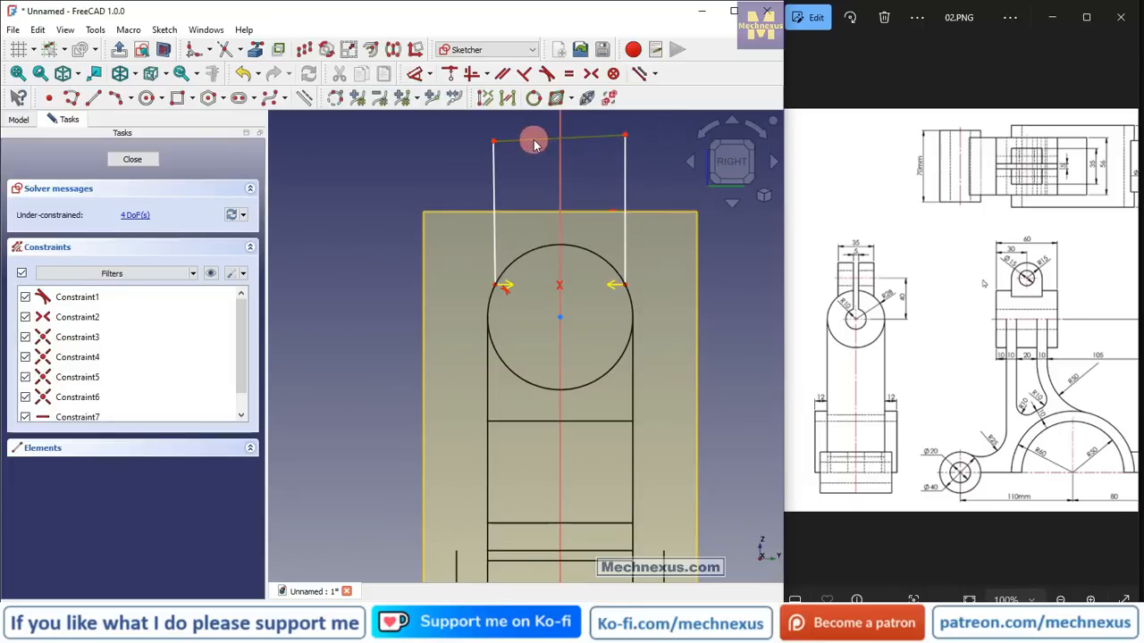
pyautogui.click(471, 74)
# - Dimension the vertical distance from the boss's centre to the lug's upper corner as 55 mm
pyautogui.scroll(-2, 489, 290)
pyautogui.scroll(2, 495, 219)
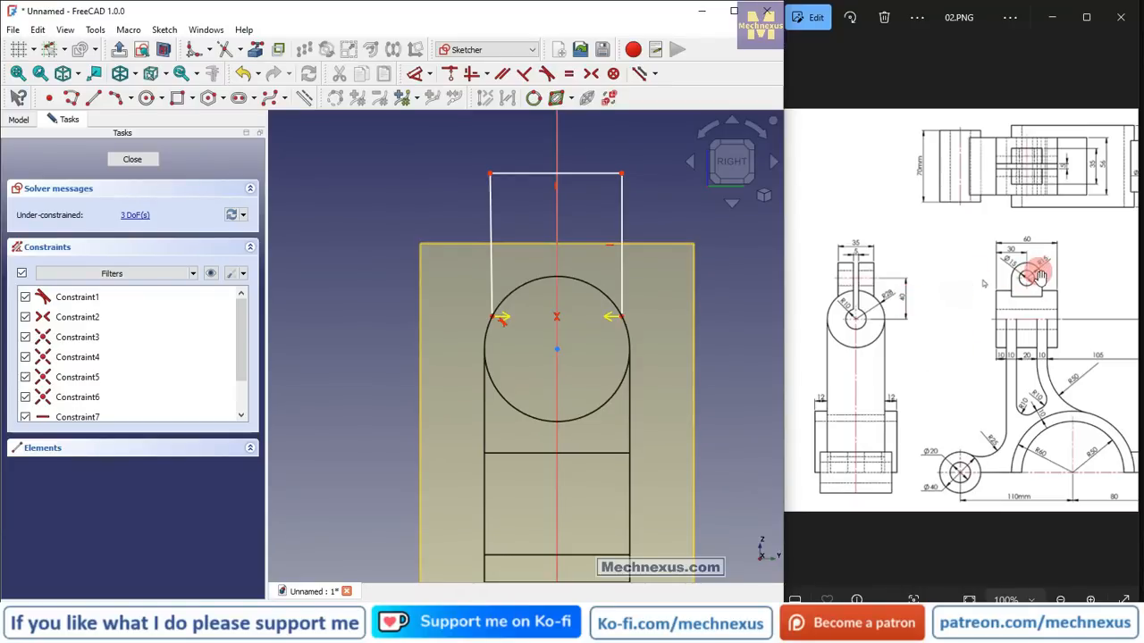
pyautogui.click(416, 76)
pyautogui.click(556, 348)
pyautogui.click(622, 174)
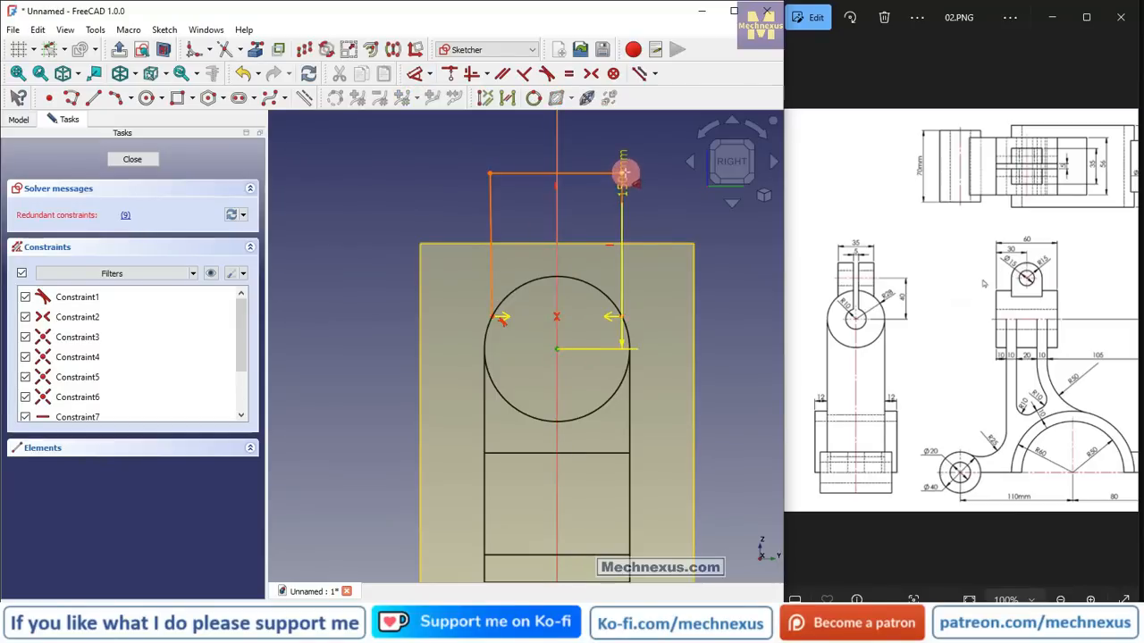
pyautogui.click(745, 260)
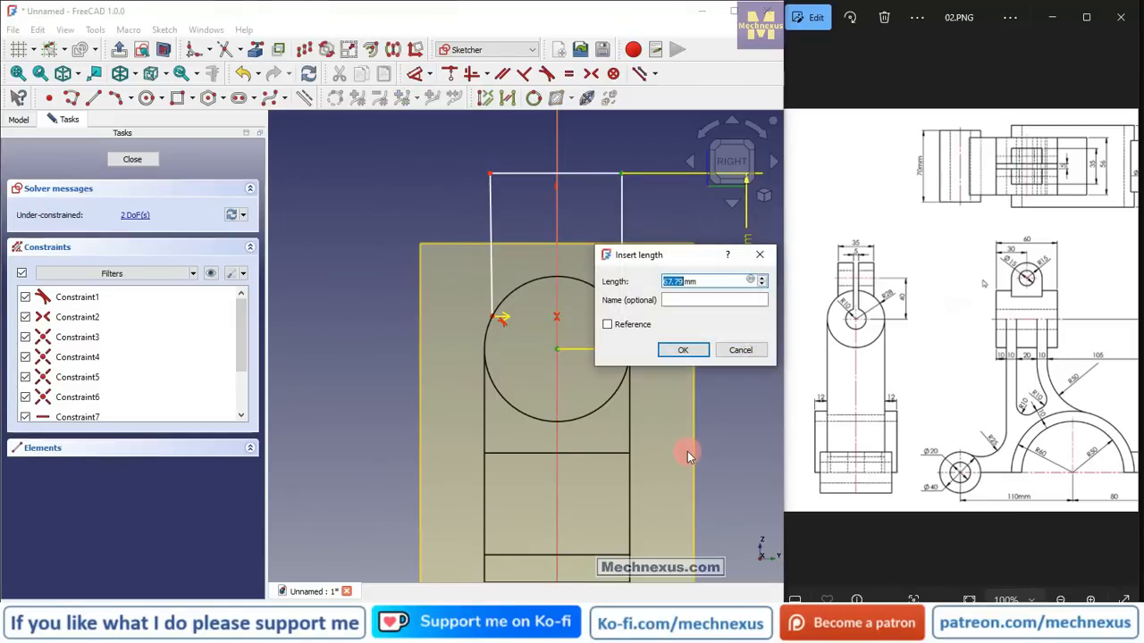
pyautogui.write('55')
pyautogui.press('Return')
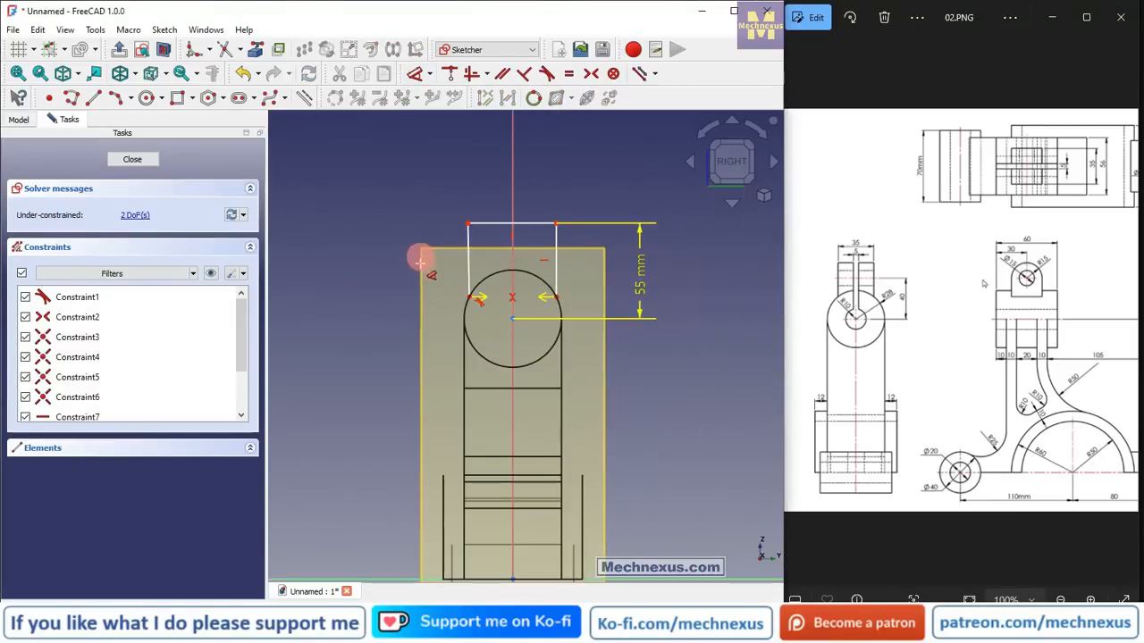
# - Set the lug's upper edge length to 35 mm and constrain its slanted side line vertical
pyautogui.scroll(1, 547, 300)
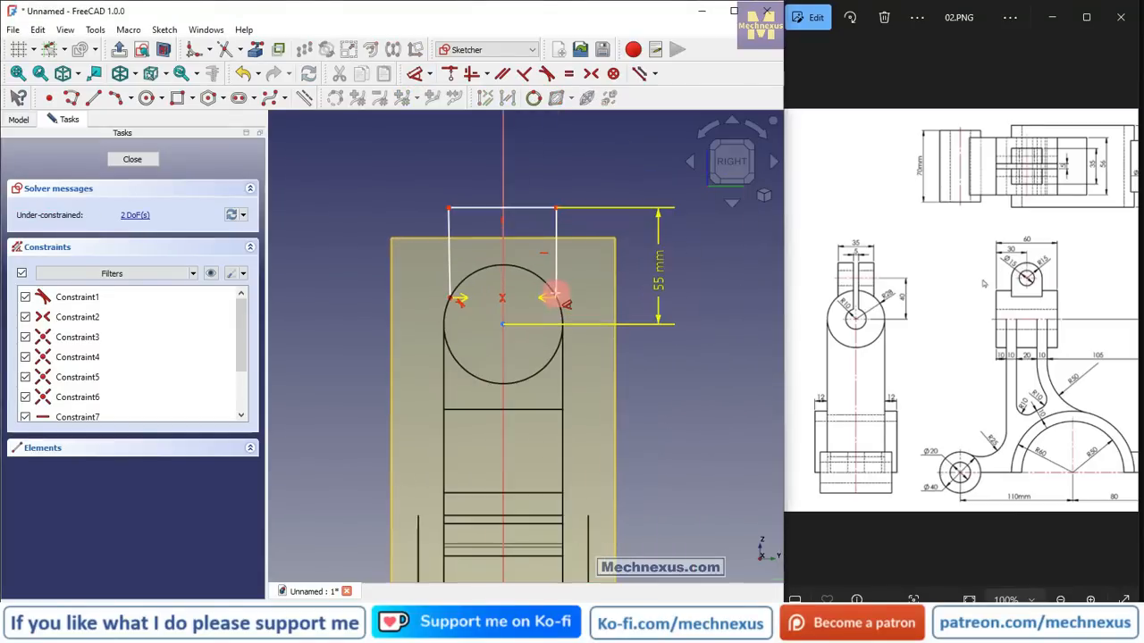
pyautogui.click(528, 210)
pyautogui.click(523, 159)
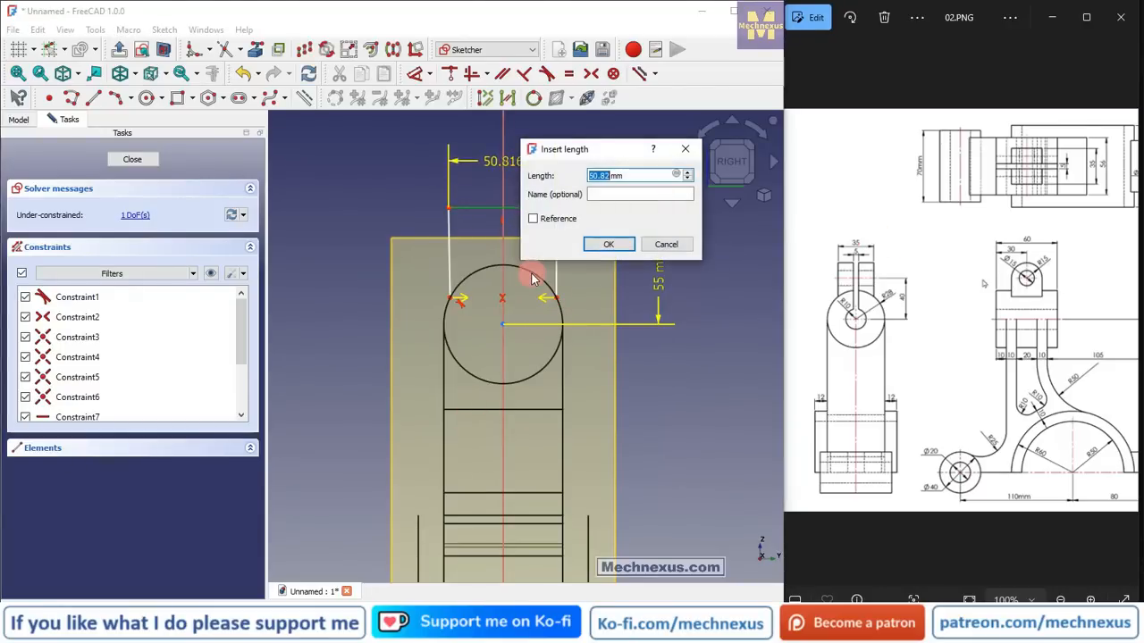
pyautogui.write('35')
pyautogui.press('Return')
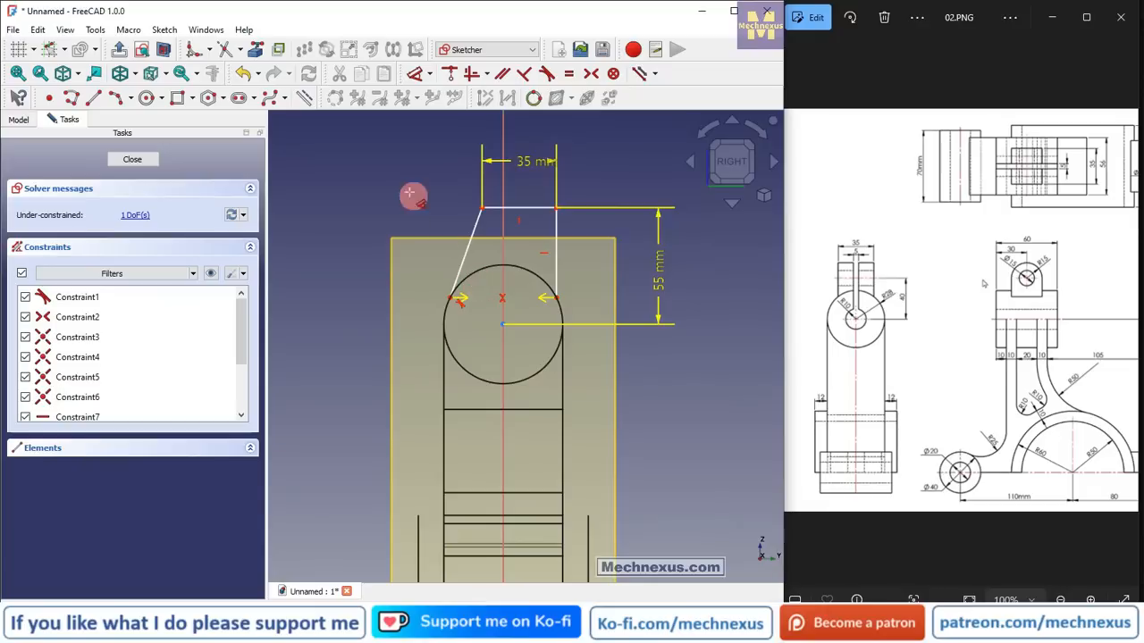
pyautogui.click(471, 75)
# - Finish the lug sketch, hide DatumPlane001 and display the model shaded instead of wireframe
pyautogui.moveTo(485, 271); pyautogui.dragTo(538, 320, button='middle')
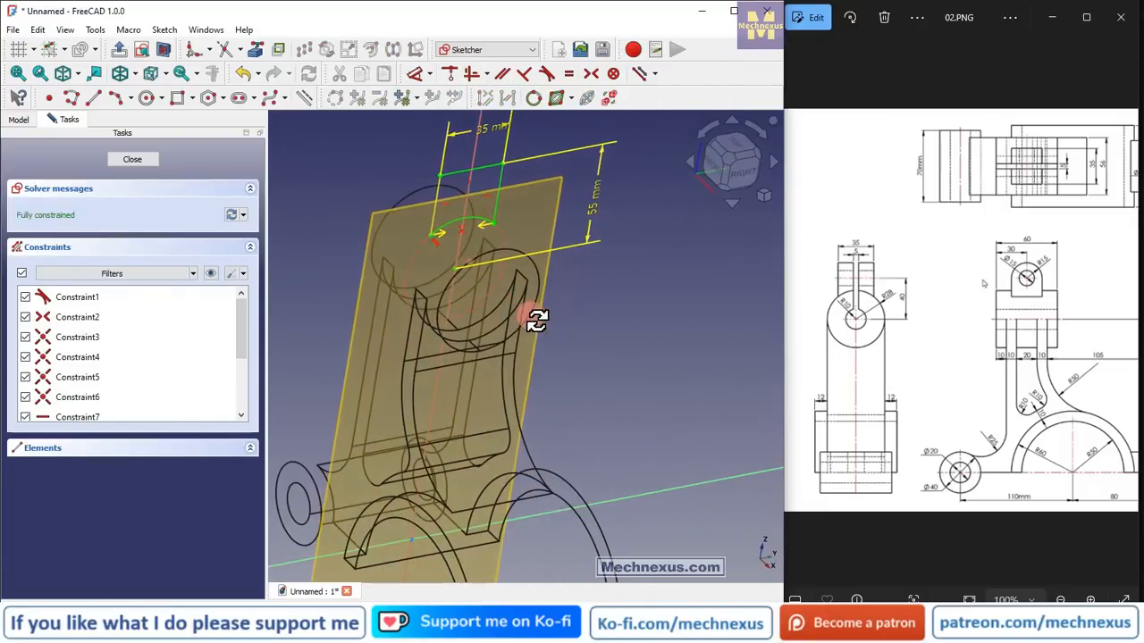
pyautogui.click(141, 167)
pyautogui.click(87, 273)
pyautogui.press('space')
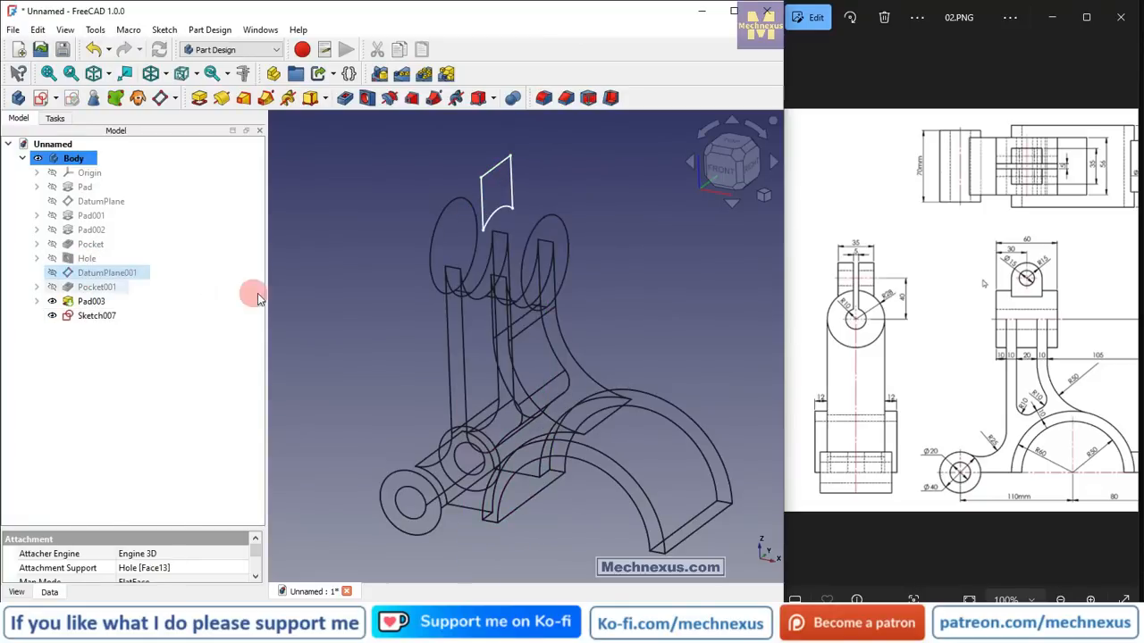
pyautogui.click(229, 264)
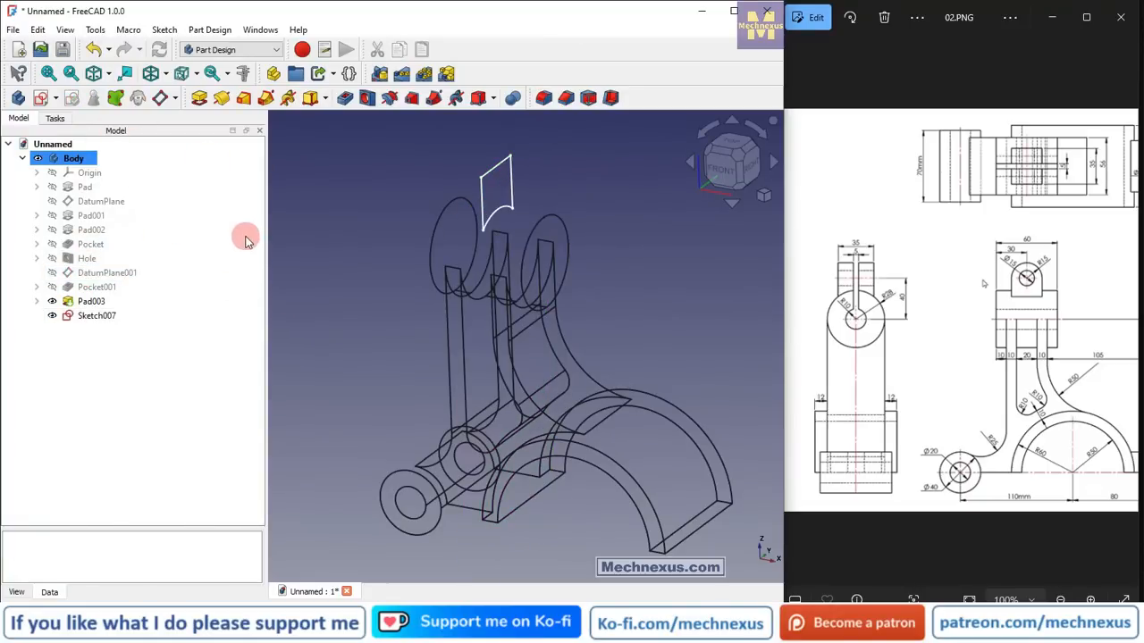
pyautogui.press('v')
pyautogui.press('1')
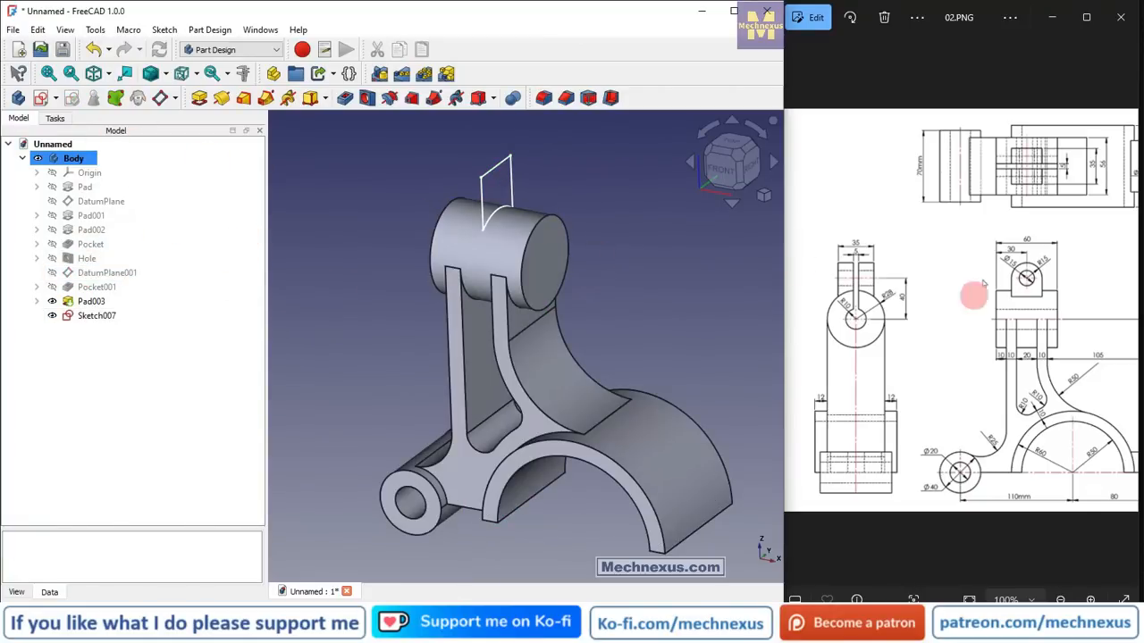
# - Pad the lug sketch 30 mm, symmetric to its plane
pyautogui.click(984, 284)
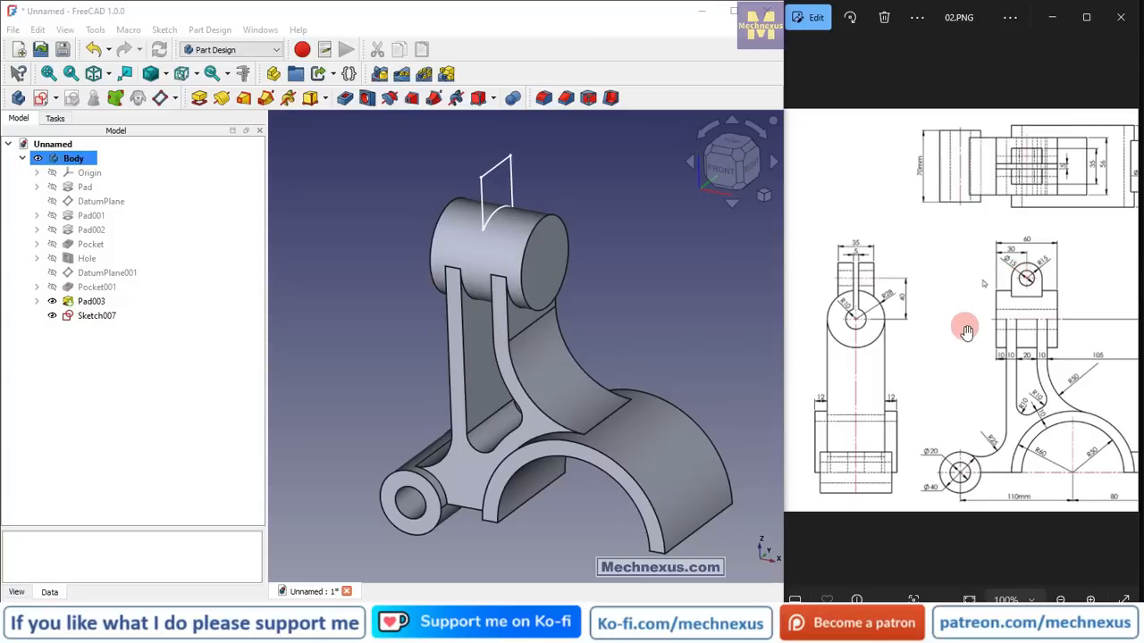
pyautogui.click(112, 316)
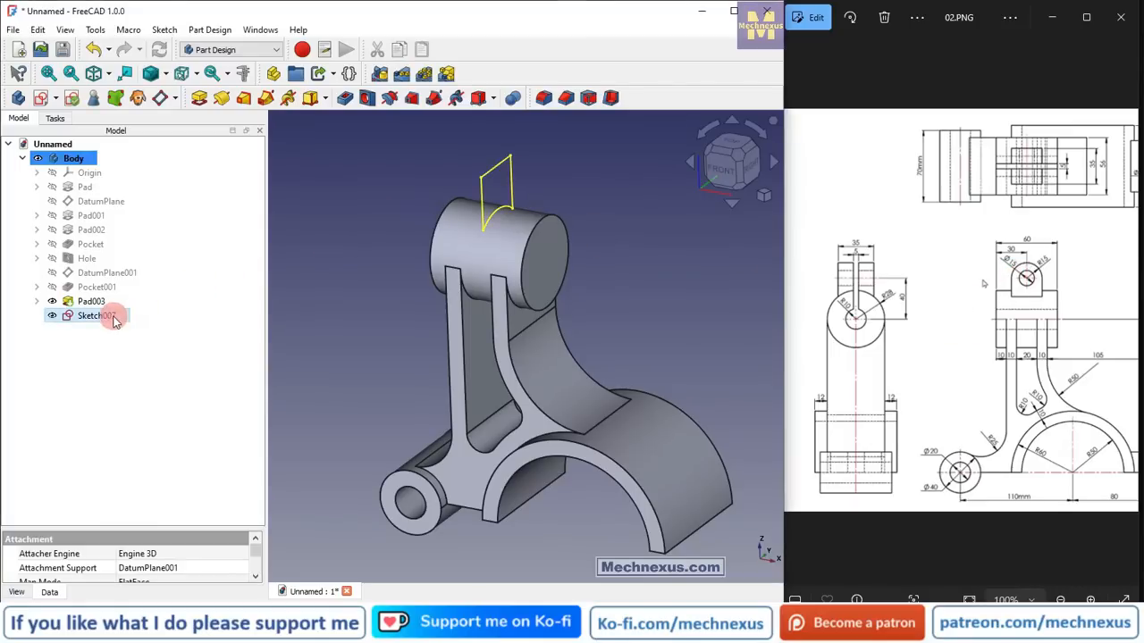
pyautogui.click(201, 97)
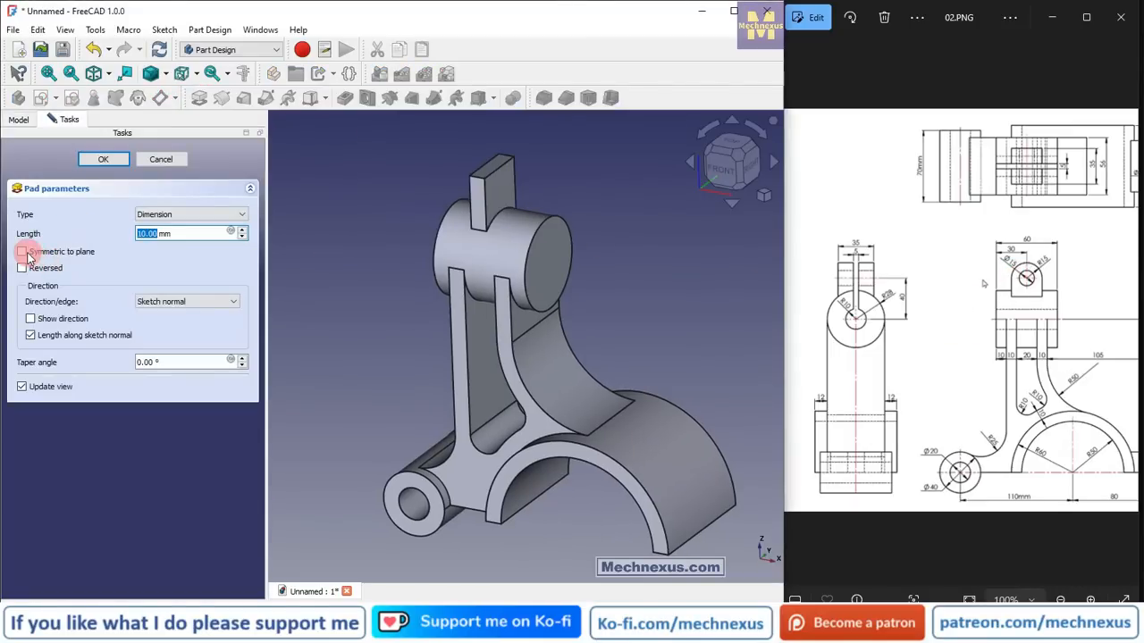
pyautogui.click(22, 252)
pyautogui.doubleClick(185, 234)
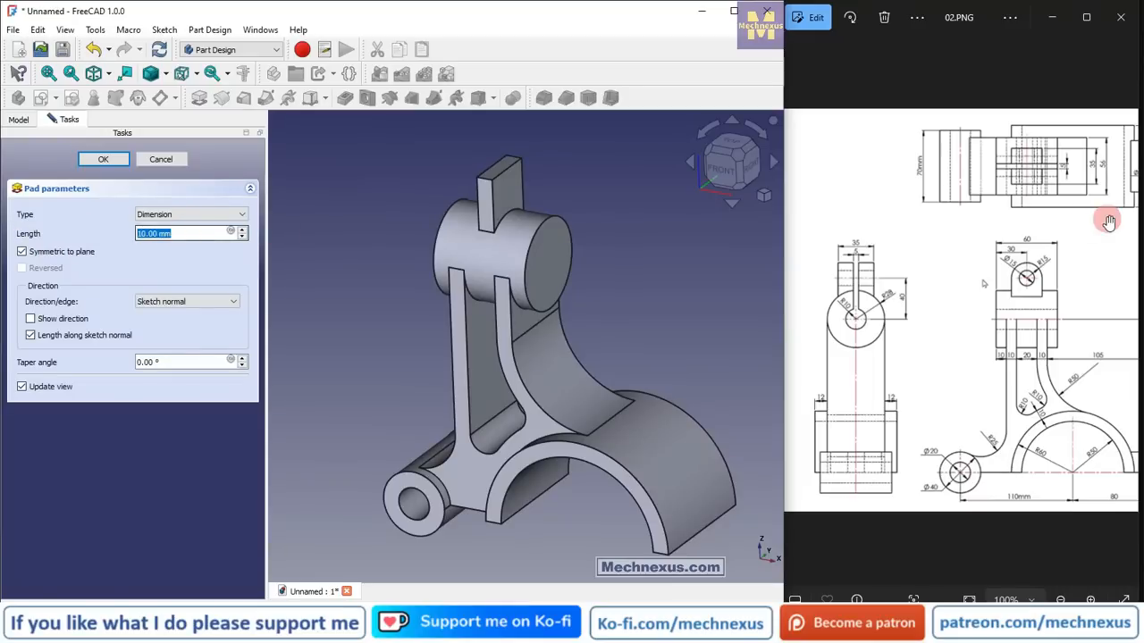
pyautogui.write('30')
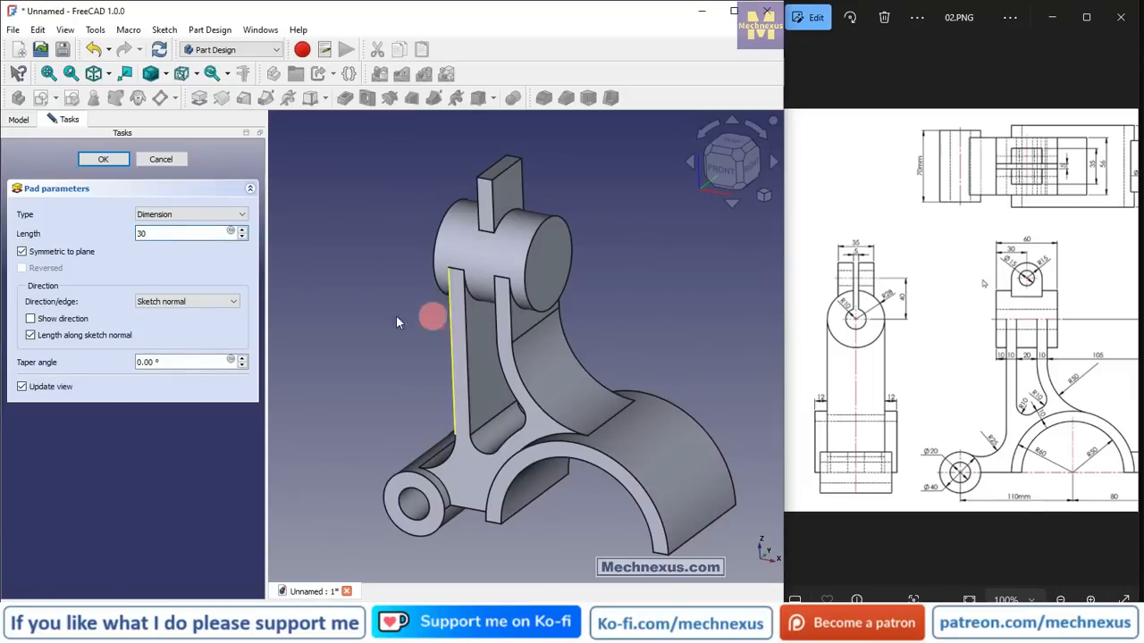
pyautogui.click(116, 160)
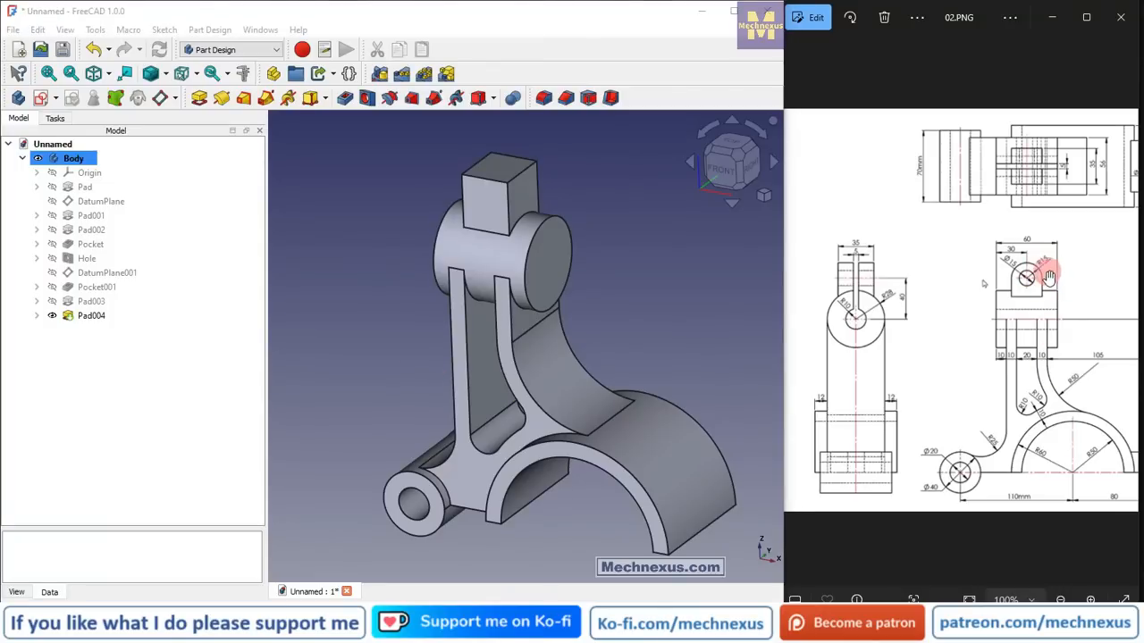
# - Fillet the lug's two upper edges parallel to its 35 mm width with a 14.99 mm radius
pyautogui.scroll(3, 501, 174)
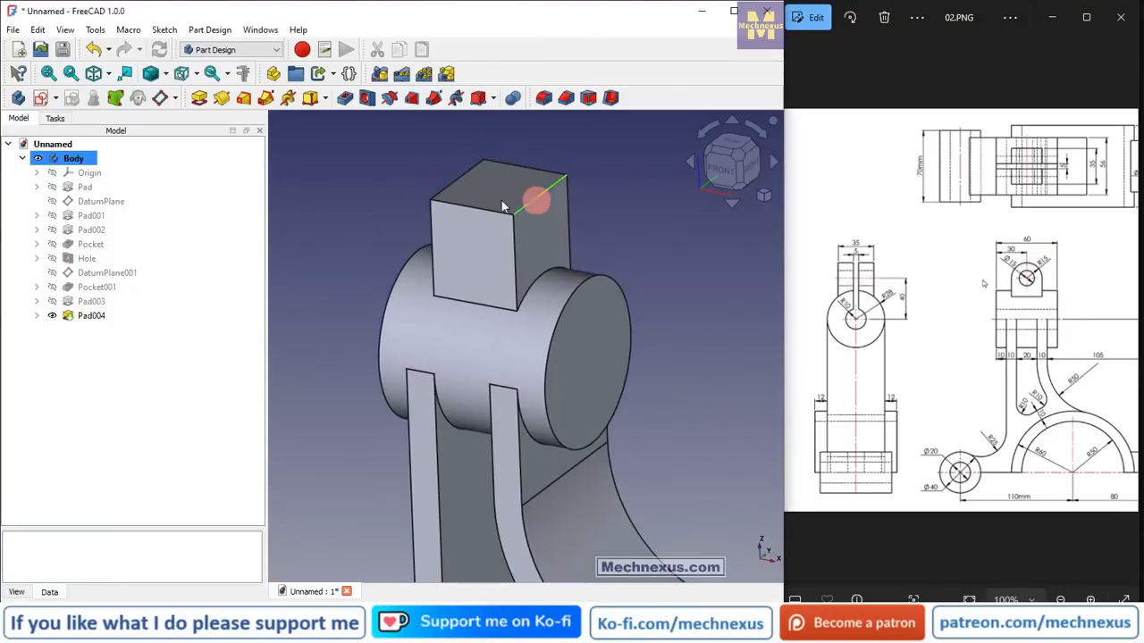
pyautogui.click(453, 196)
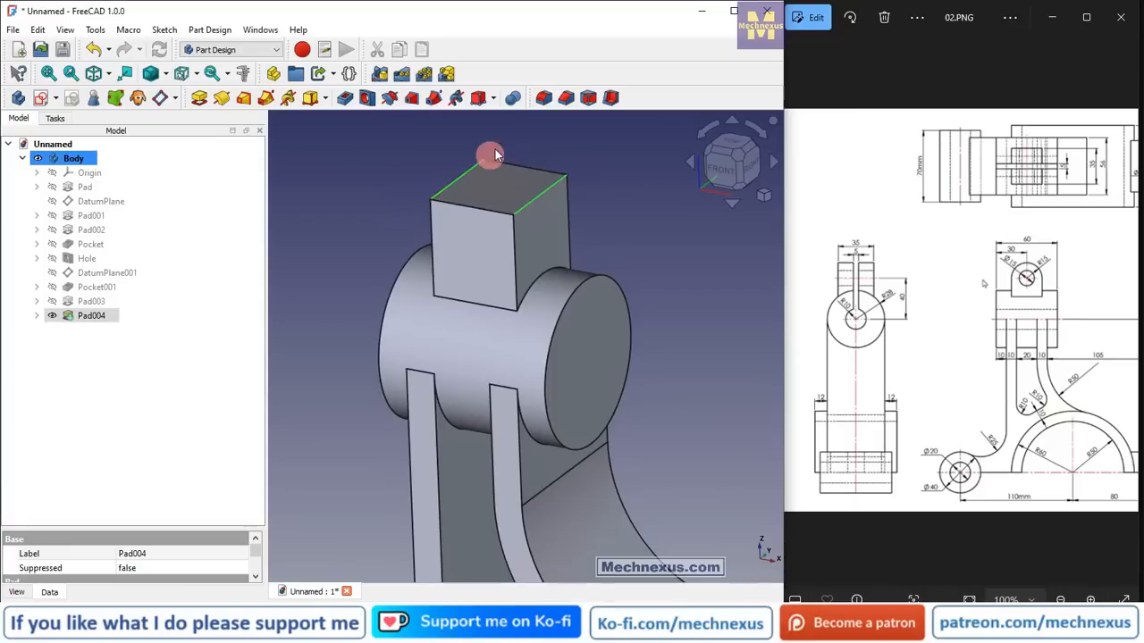
pyautogui.click(543, 98)
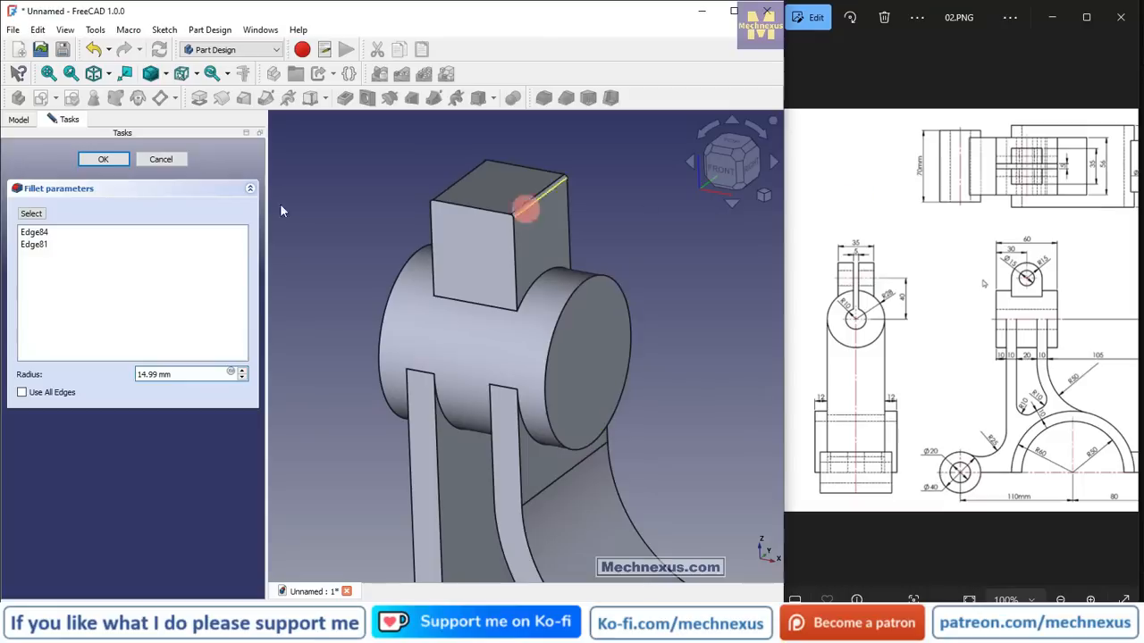
pyautogui.click(126, 167)
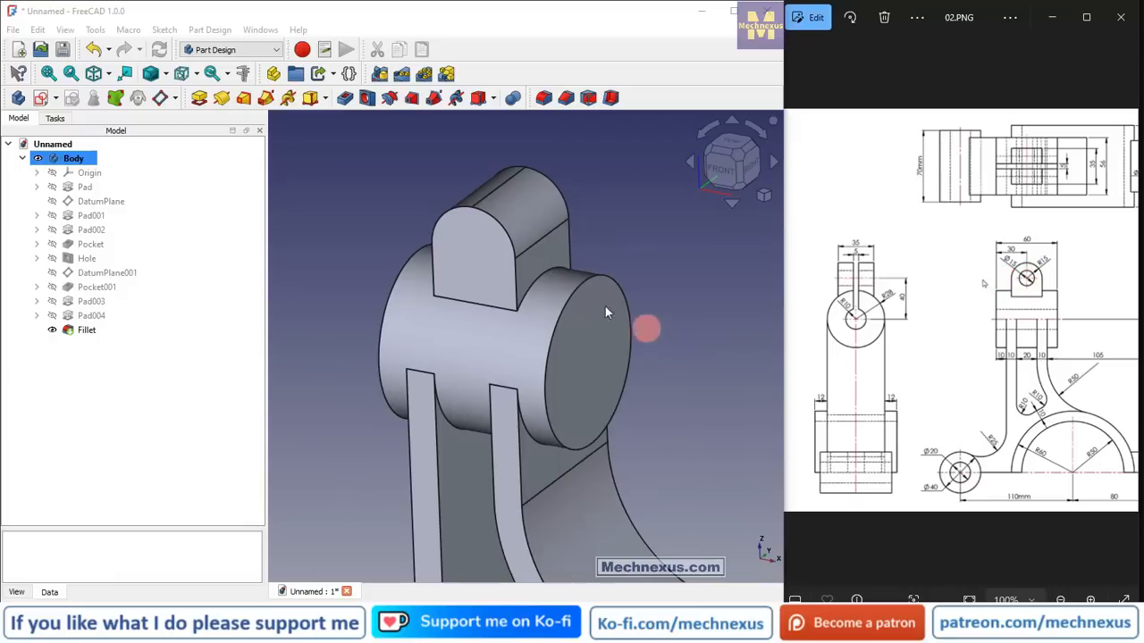
# - Start a sketch on the lug's flat front face and project its rounded upper edge as external geometry
pyautogui.scroll(-3, 518, 255)
pyautogui.click(487, 250)
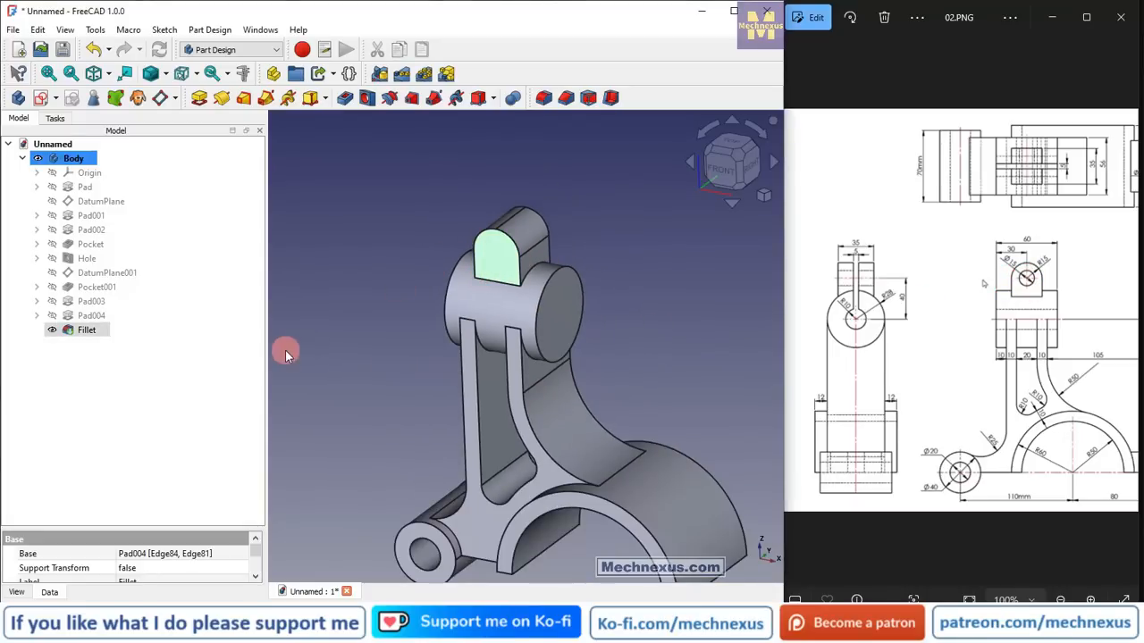
pyautogui.click(42, 101)
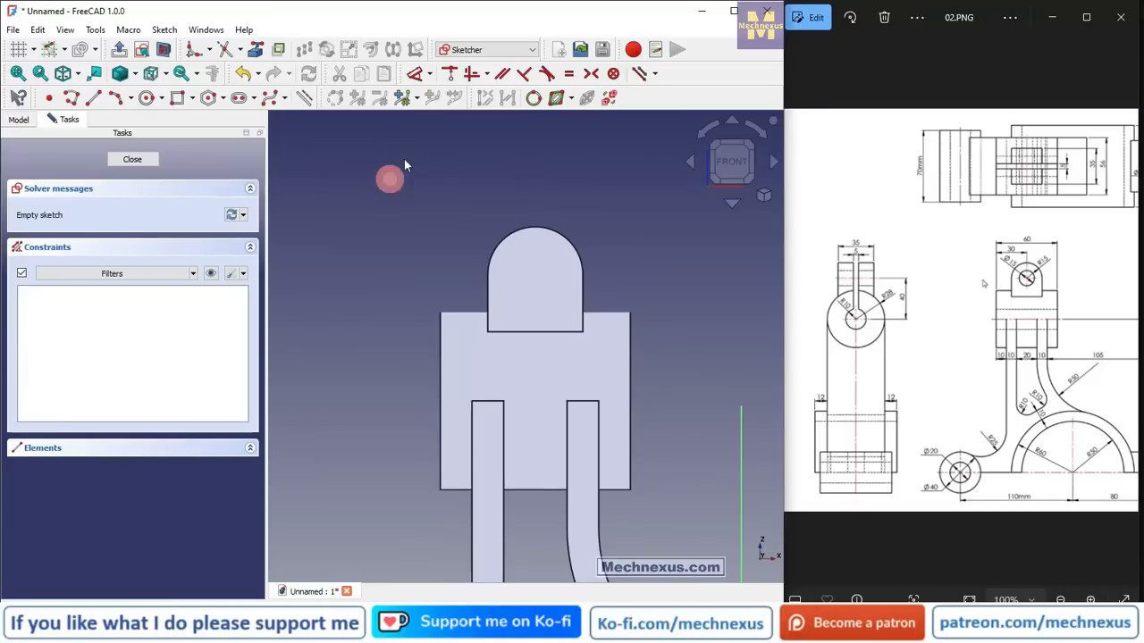
pyautogui.click(256, 52)
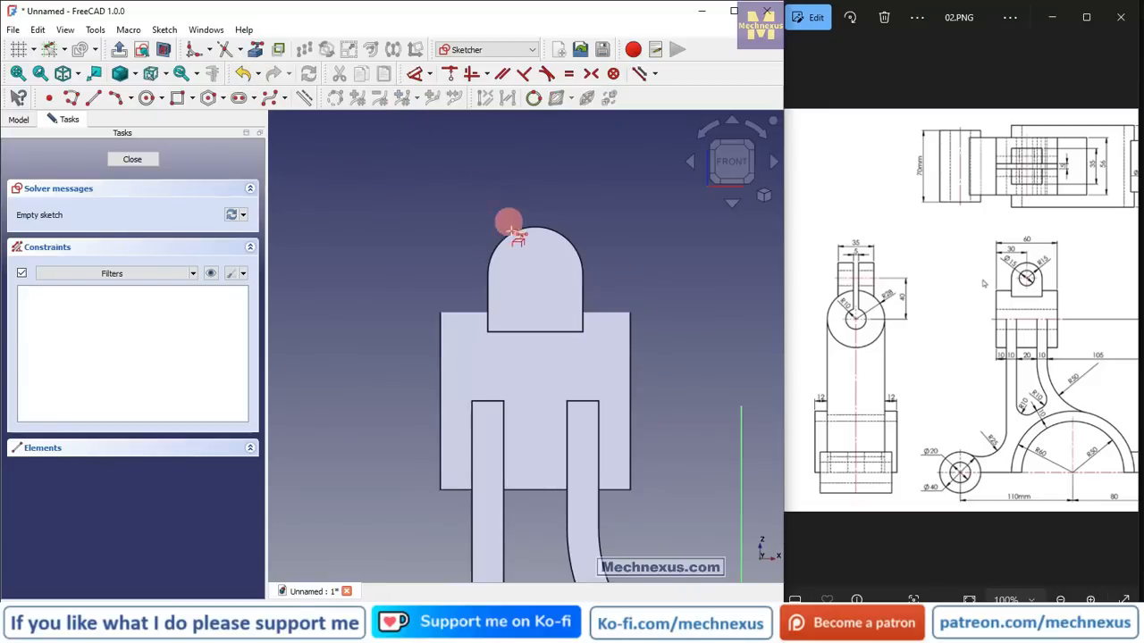
pyautogui.click(510, 229)
# - Sketch a circle about 18.5 mm in diameter centred on the lug's rounded upper edge
pyautogui.click(145, 97)
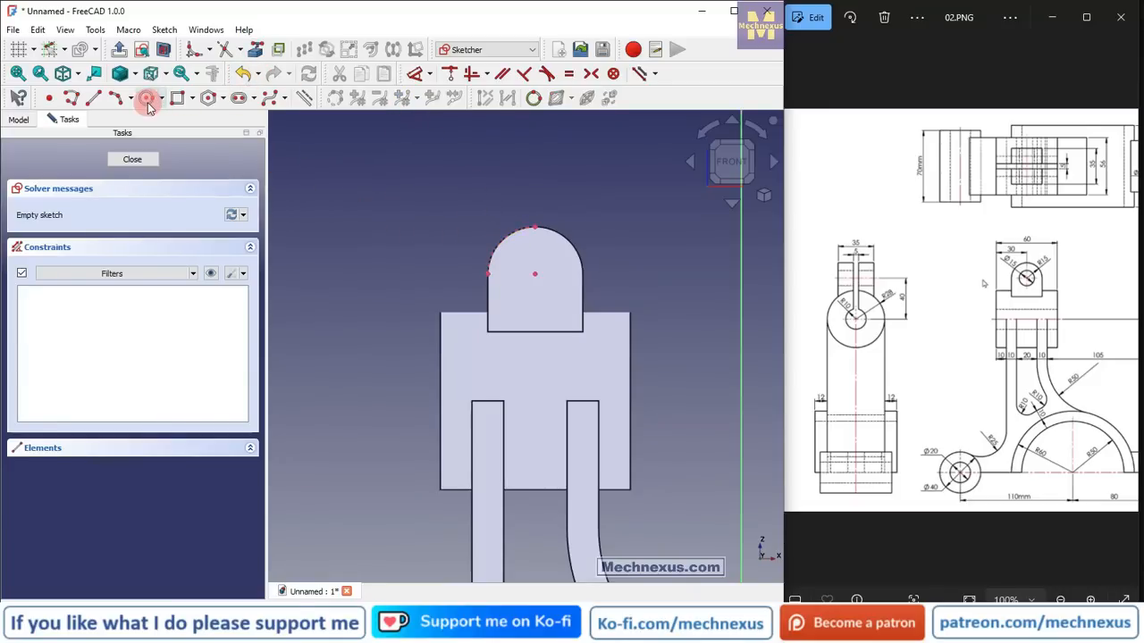
pyautogui.click(536, 274)
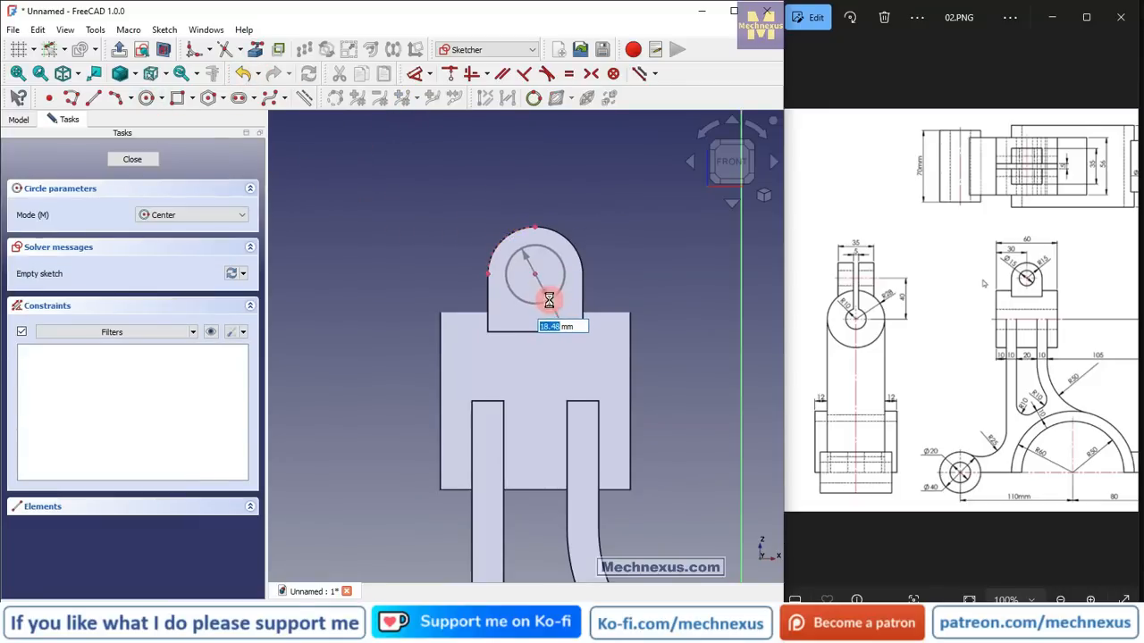
pyautogui.click(552, 300)
pyautogui.rightClick(641, 210)
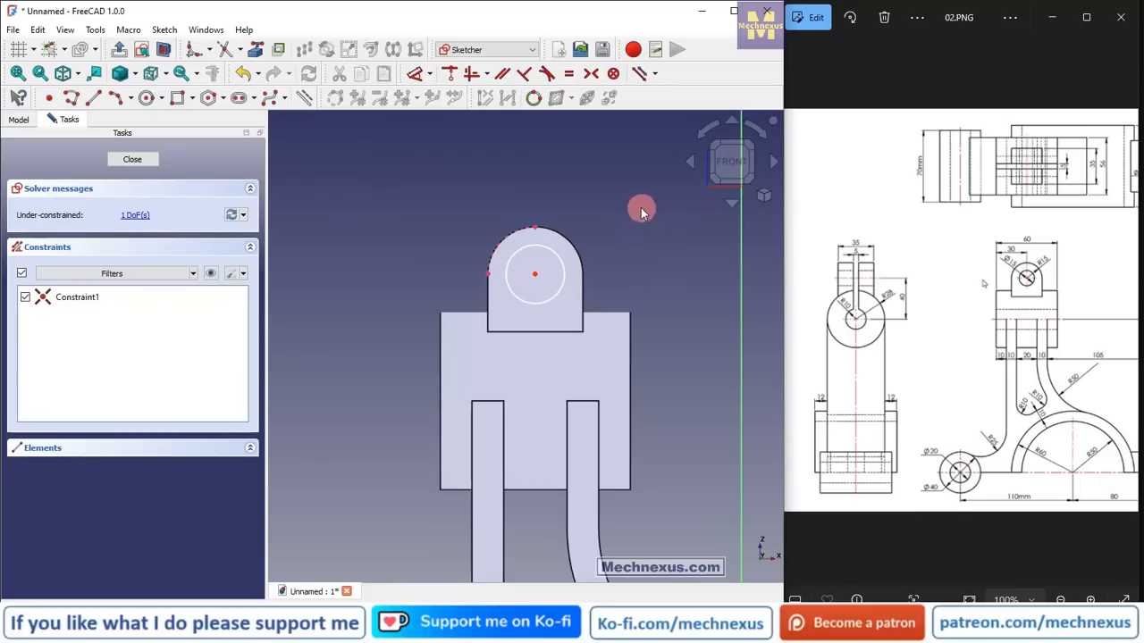
# - Dimension the circle's diameter as 15 mm and finish the sketch
pyautogui.click(414, 74)
pyautogui.click(557, 259)
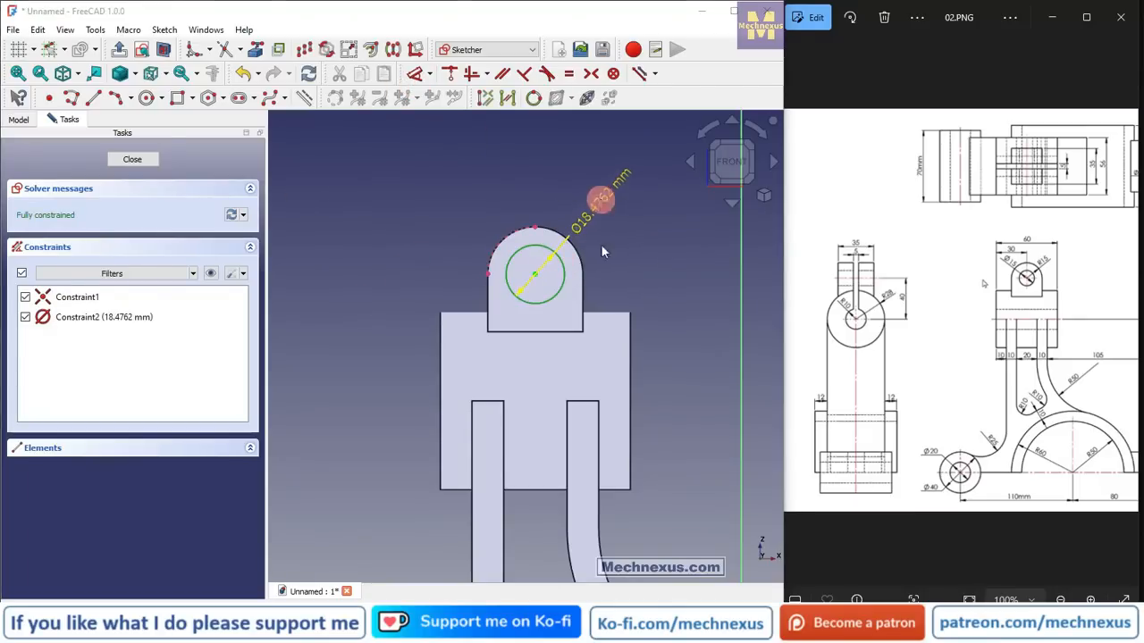
pyautogui.click(600, 197)
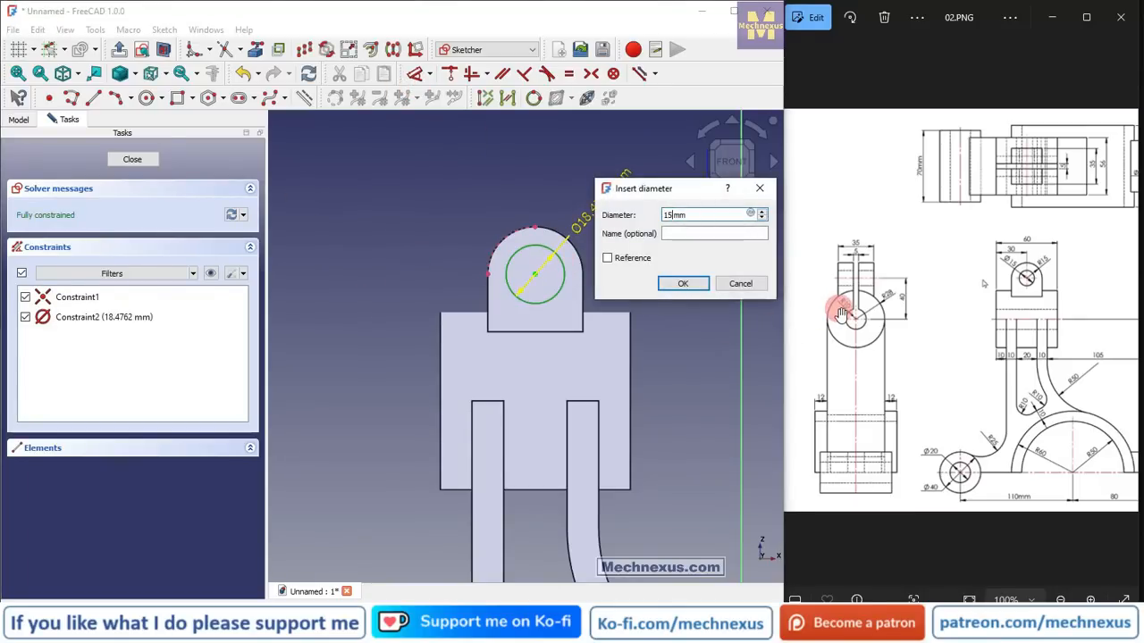
pyautogui.press('Return')
pyautogui.click(128, 158)
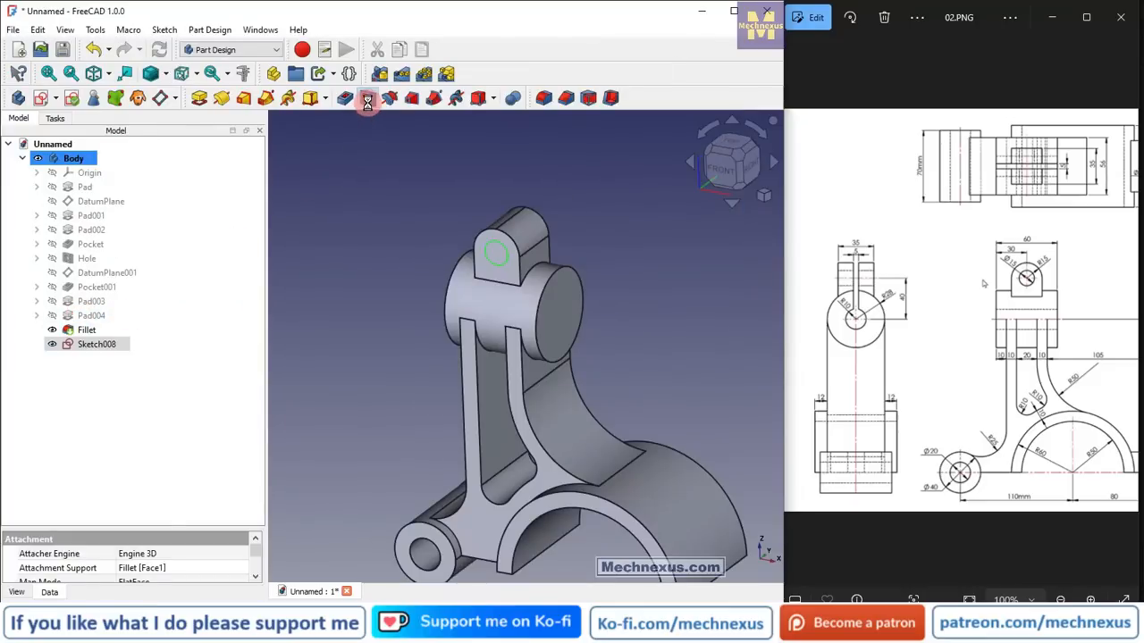
# - Cut a 15 mm diameter hole through all at the lug's sketched circle
pyautogui.click(366, 104)
pyautogui.moveTo(179, 251); pyautogui.dragTo(54, 254)
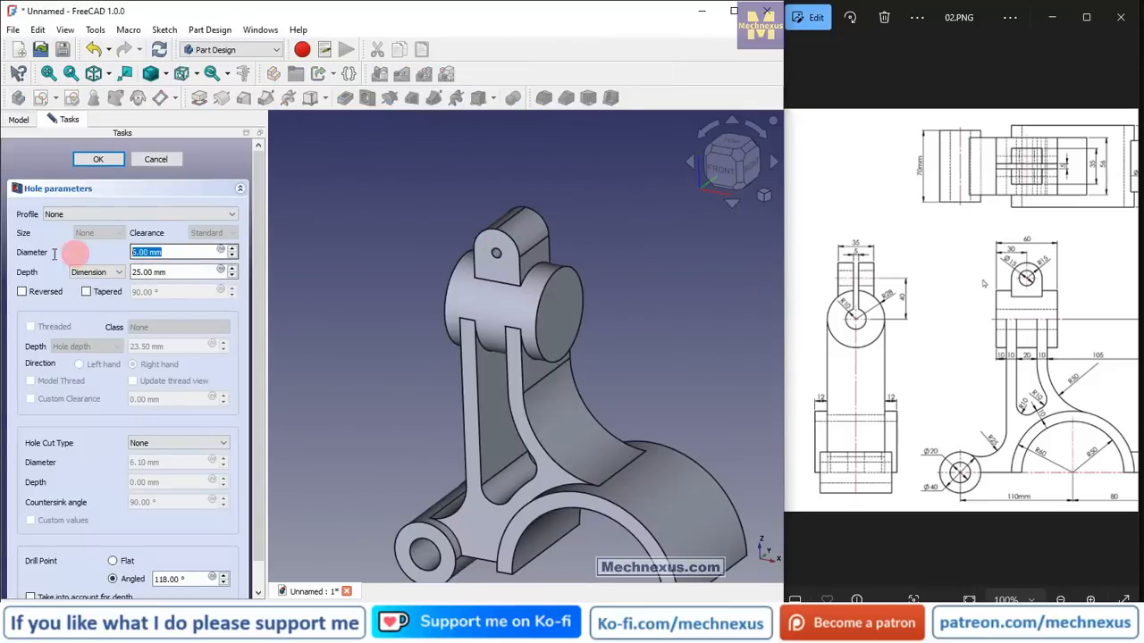
pyautogui.write('15')
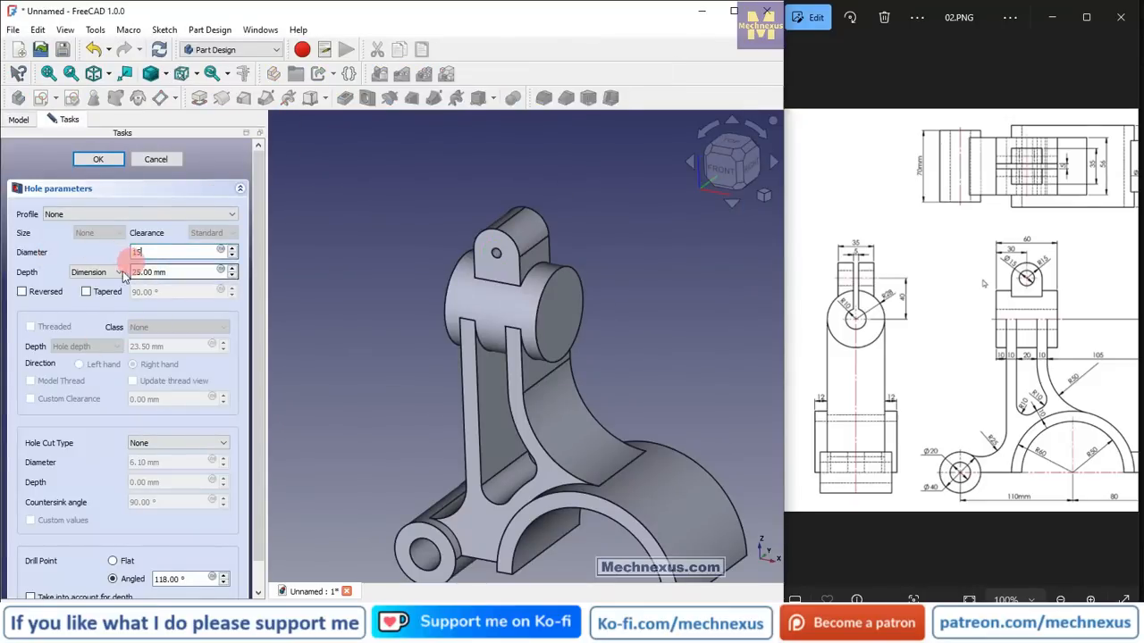
pyautogui.click(95, 272)
pyautogui.click(94, 282)
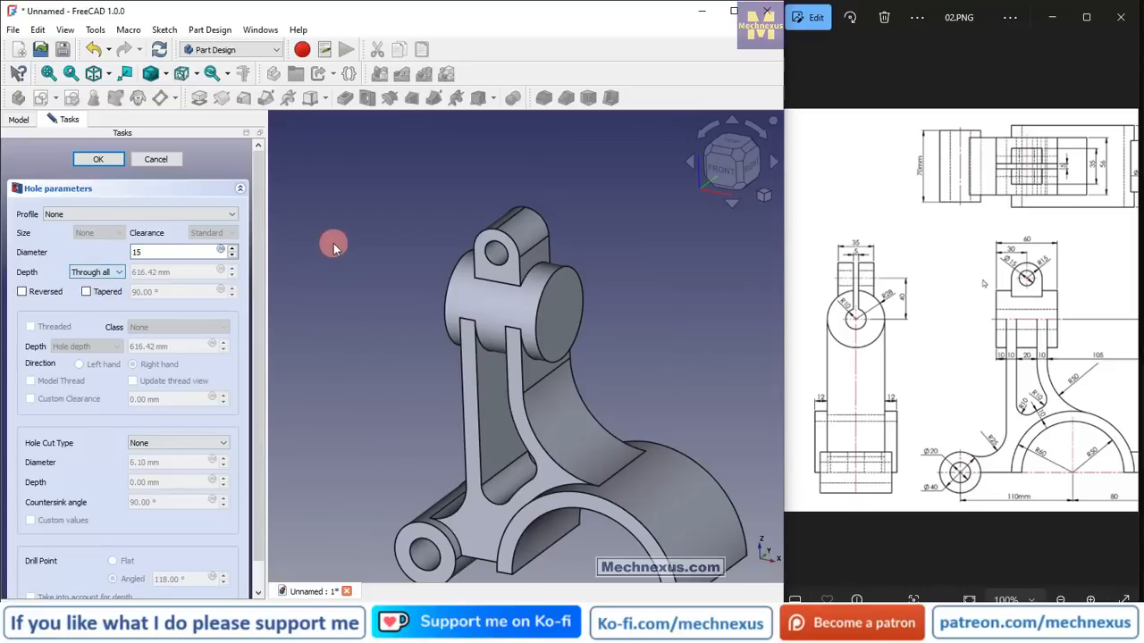
pyautogui.click(98, 161)
# - Start a sketch on the upper boss's round end face, turn the view upright and project the face's circular edge as external geometry
pyautogui.scroll(-2, 371, 237)
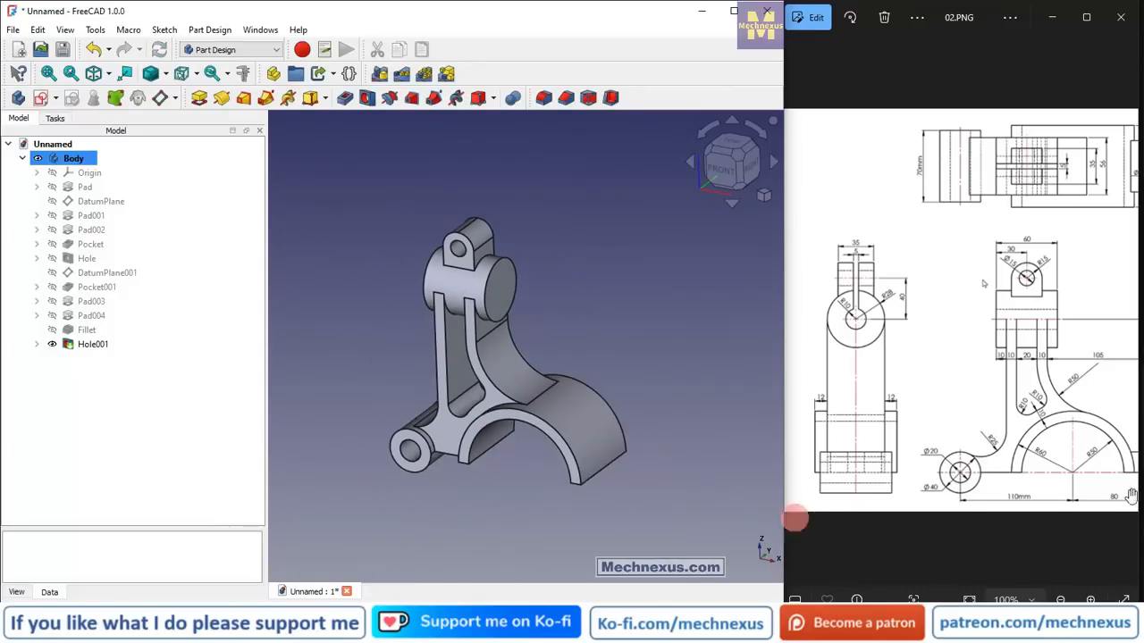
pyautogui.click(984, 283)
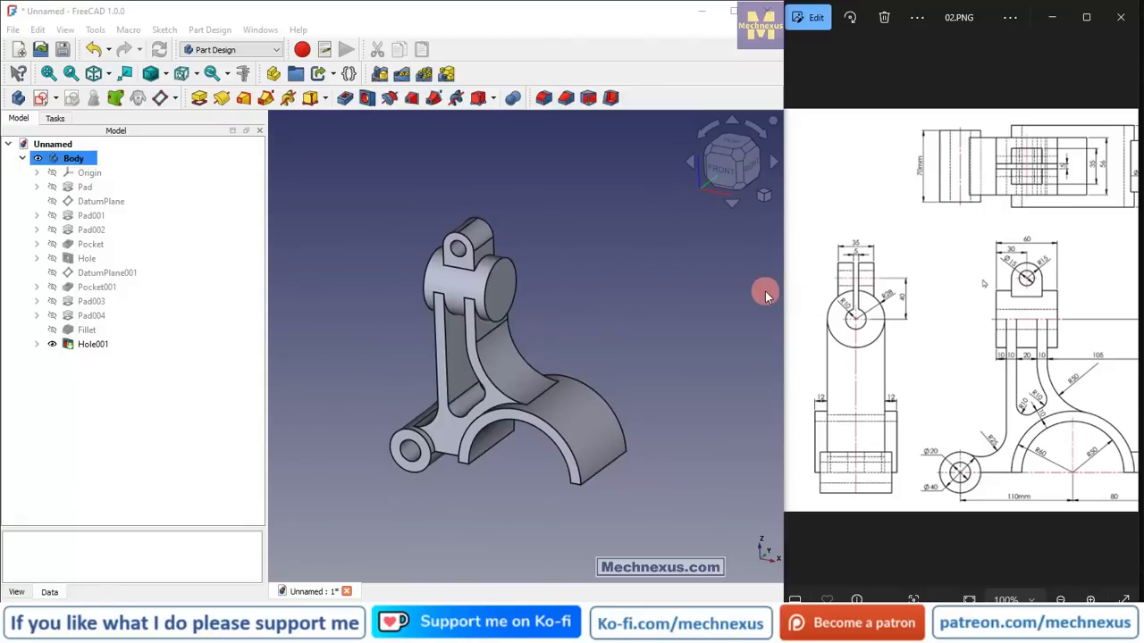
pyautogui.moveTo(974, 313); pyautogui.dragTo(638, 287)
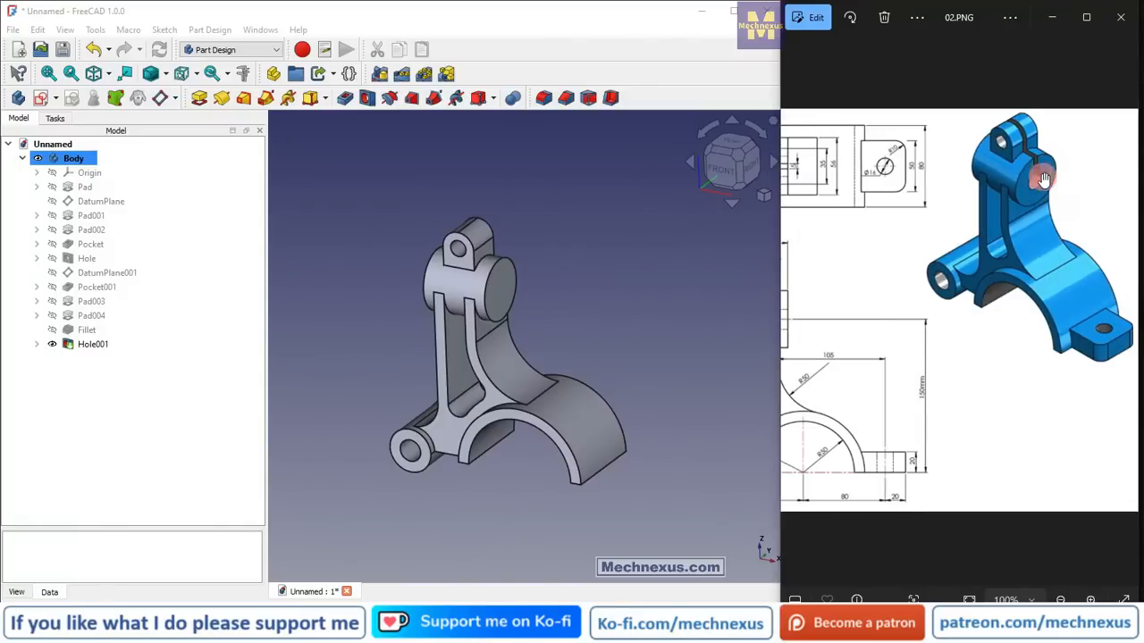
pyautogui.click(503, 288)
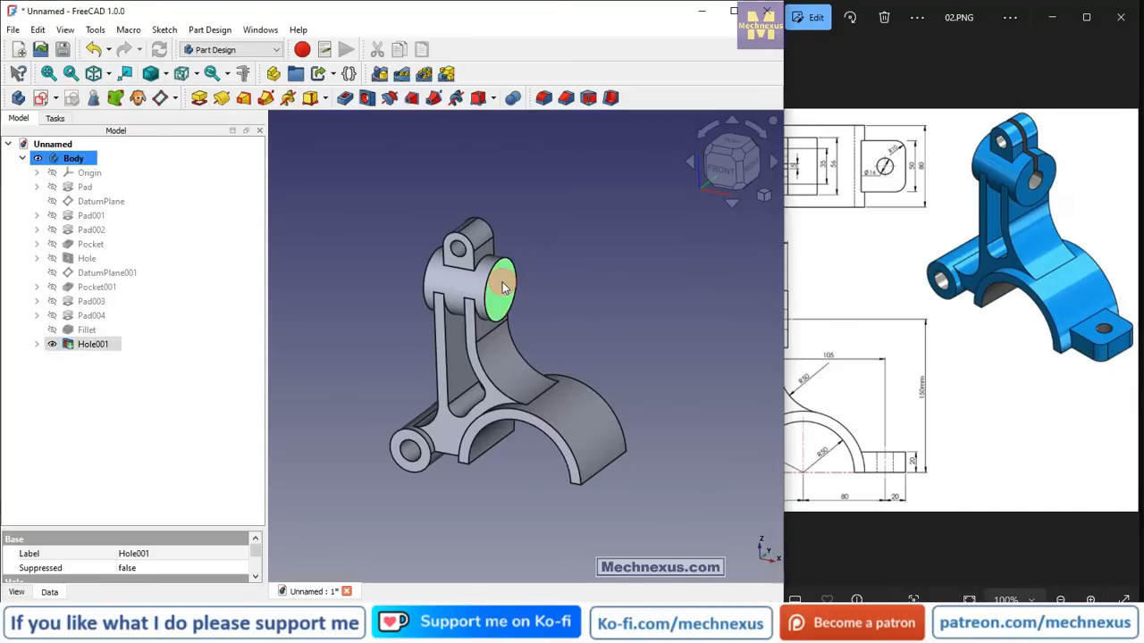
pyautogui.click(38, 98)
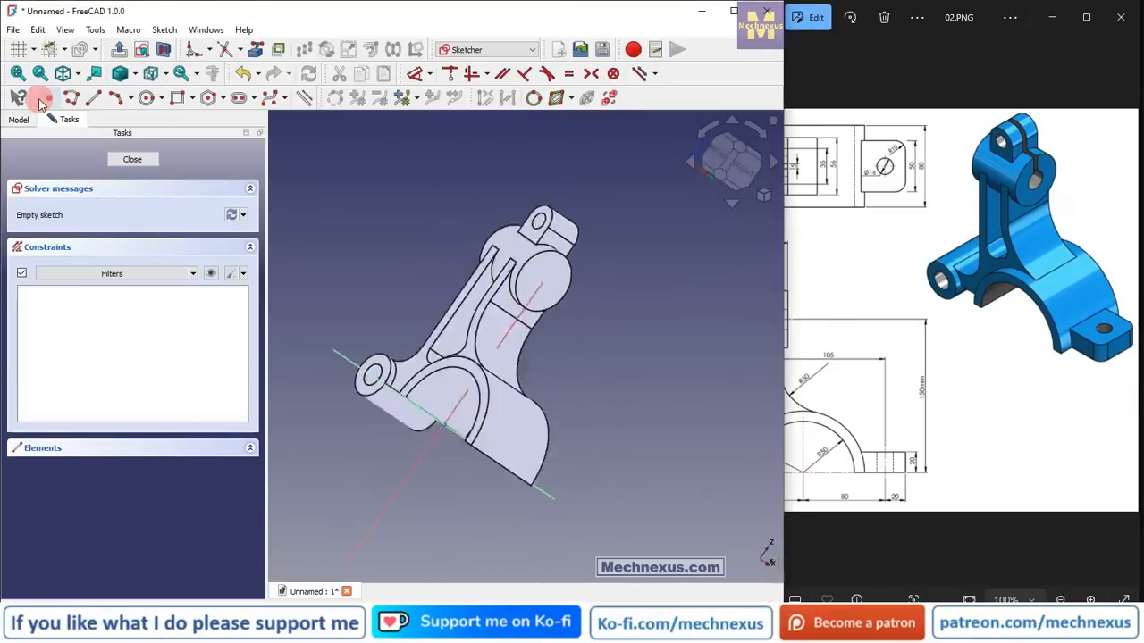
pyautogui.click(710, 130)
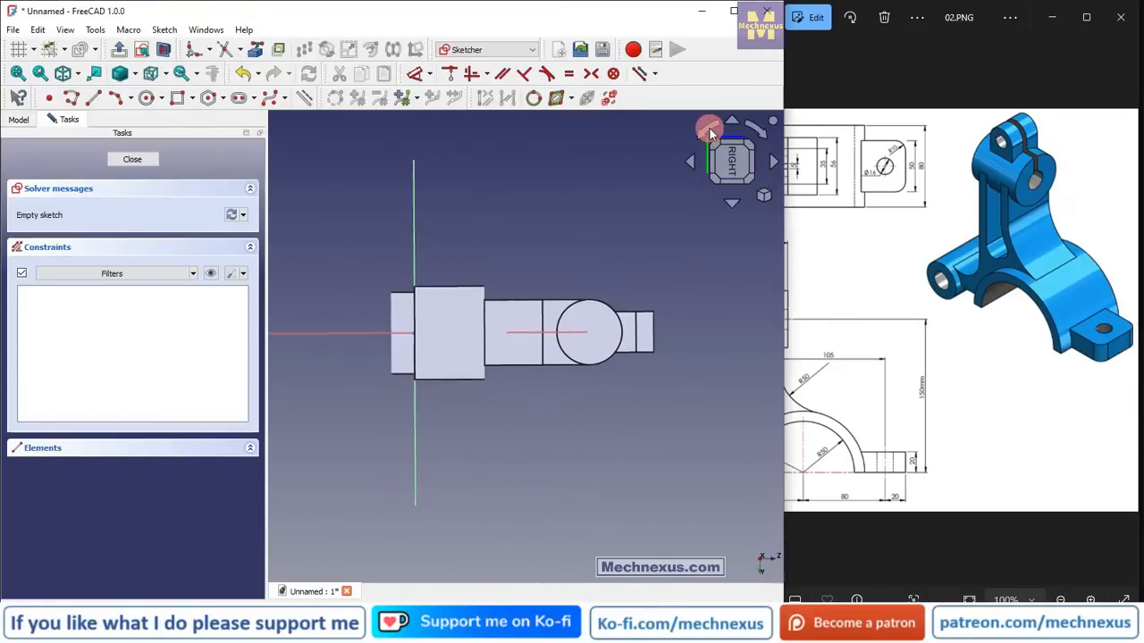
pyautogui.click(710, 130)
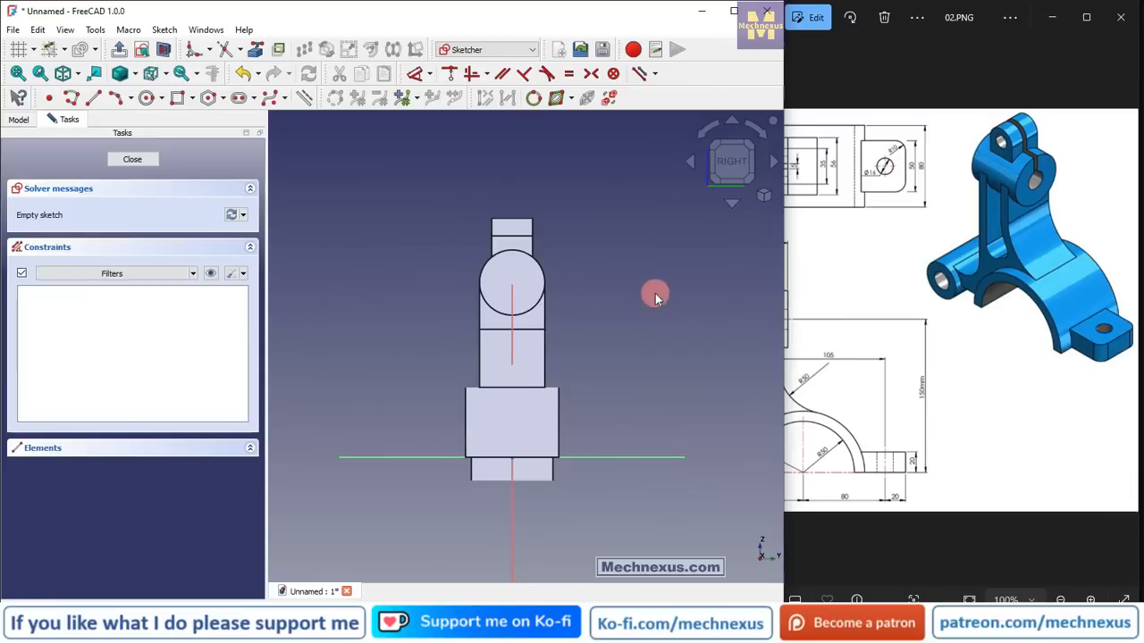
pyautogui.scroll(2, 541, 240)
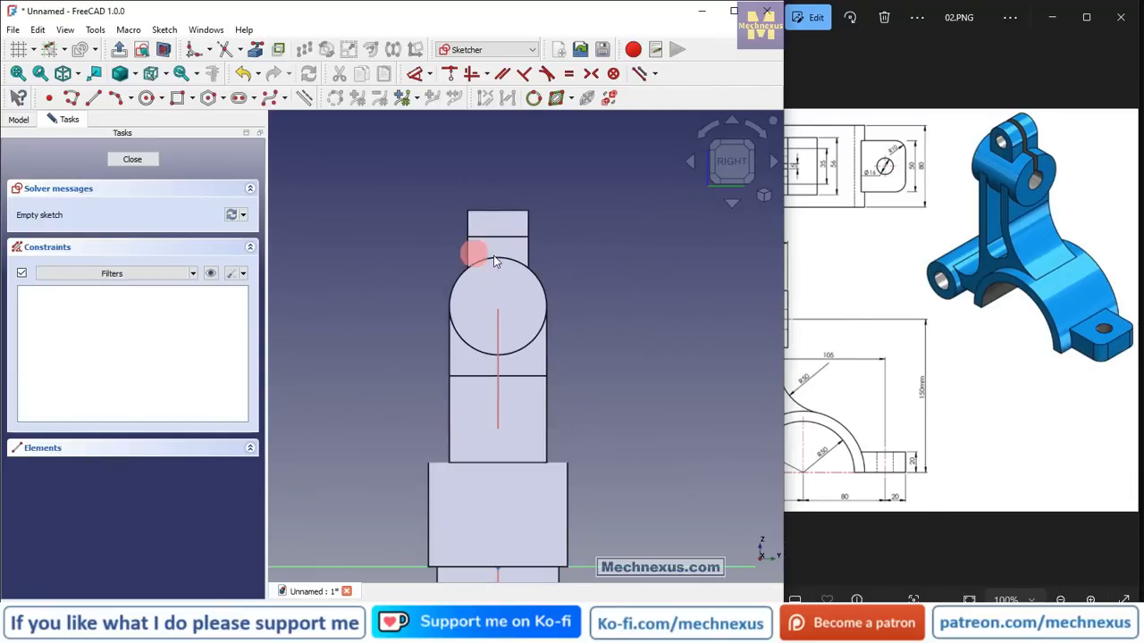
pyautogui.click(257, 49)
pyautogui.click(547, 295)
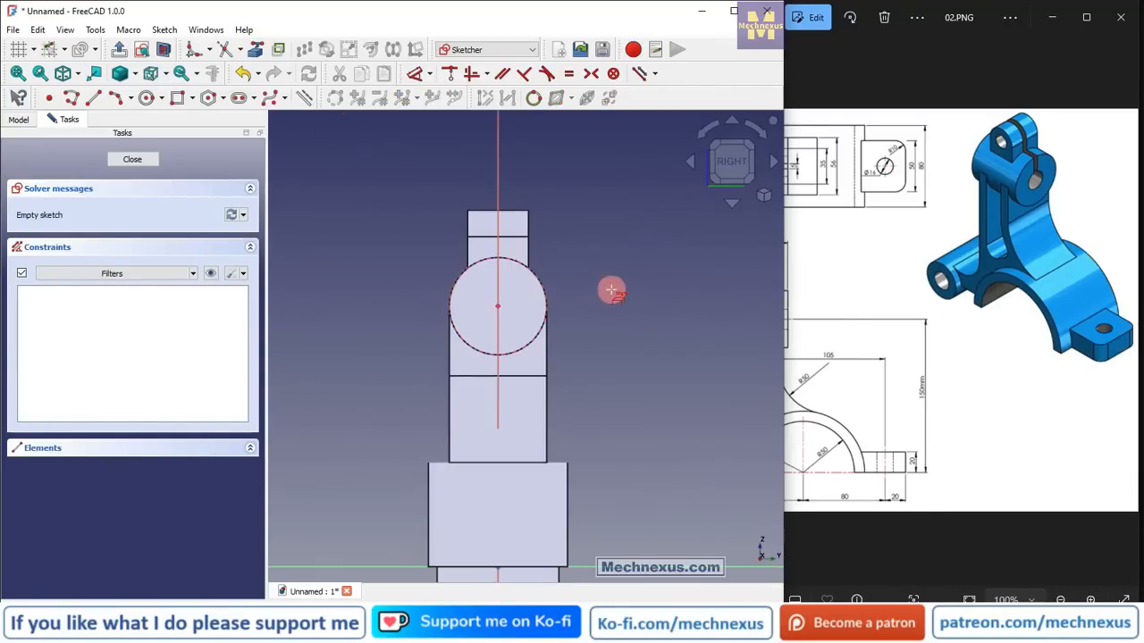
# - Display the model as wireframe and sketch a circle about 28 mm in diameter concentric with the boss's projected edge
pyautogui.click(134, 74)
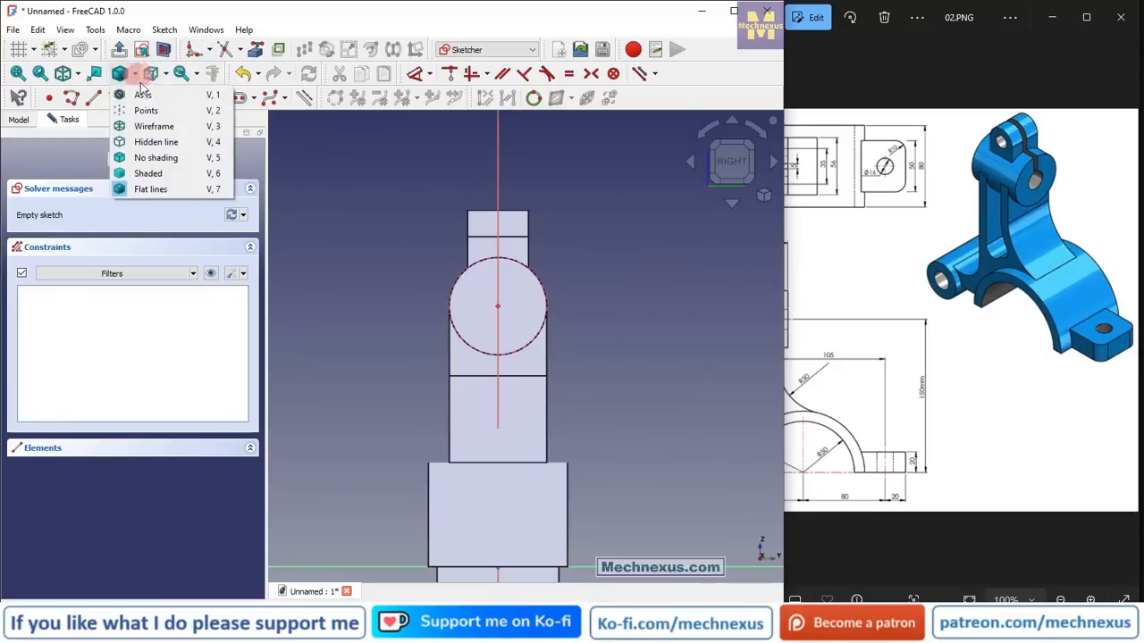
pyautogui.click(147, 126)
pyautogui.scroll(2, 403, 201)
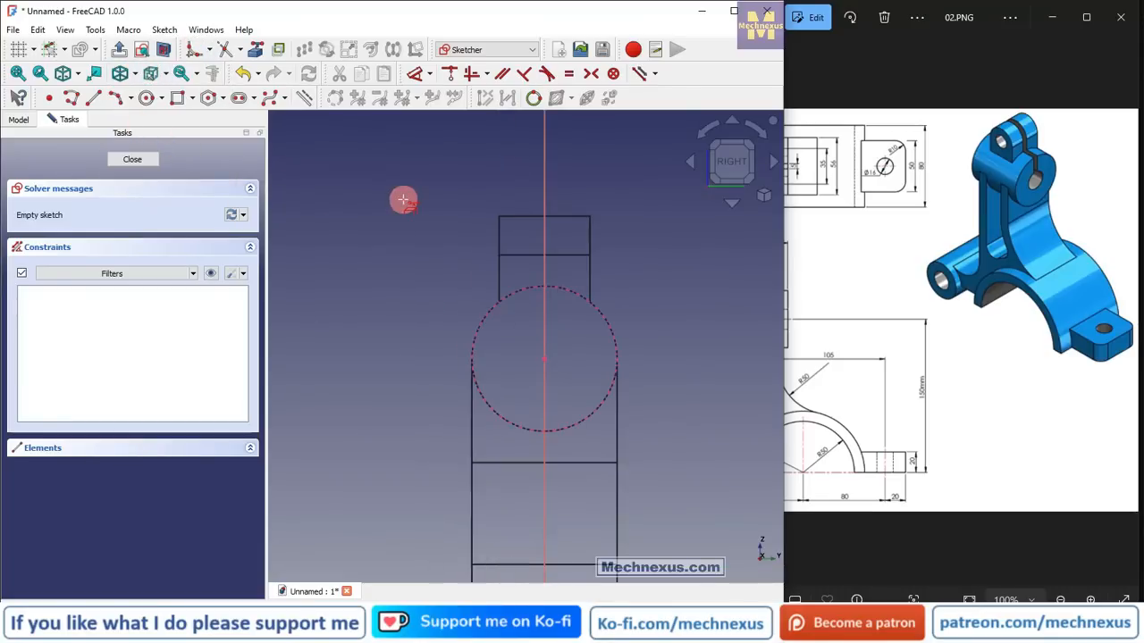
pyautogui.scroll(2, 523, 313)
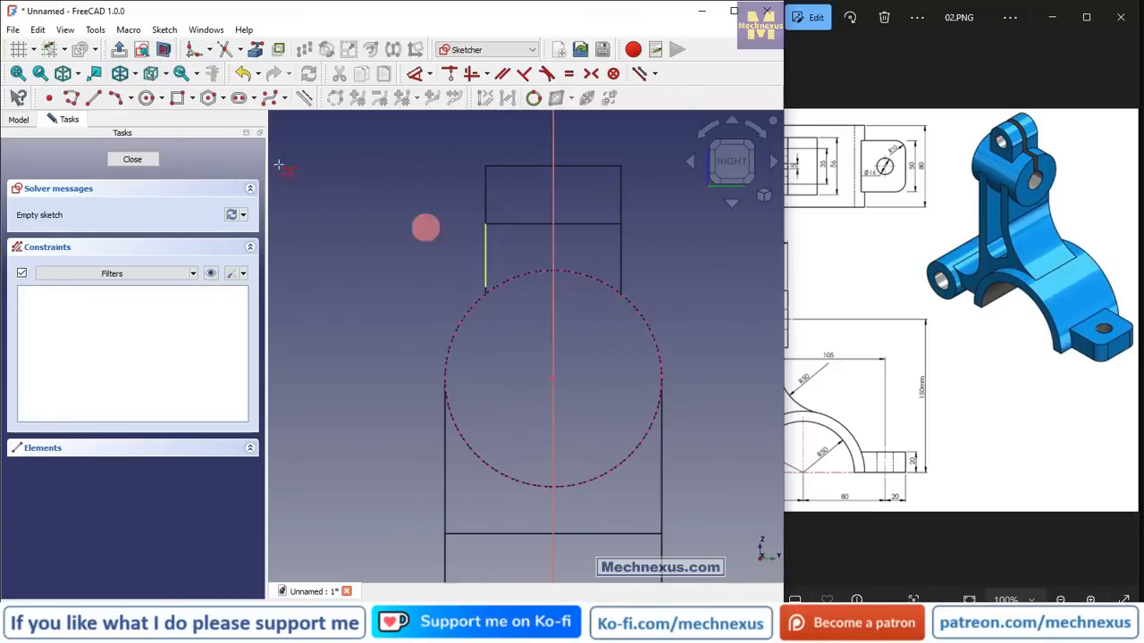
pyautogui.click(144, 97)
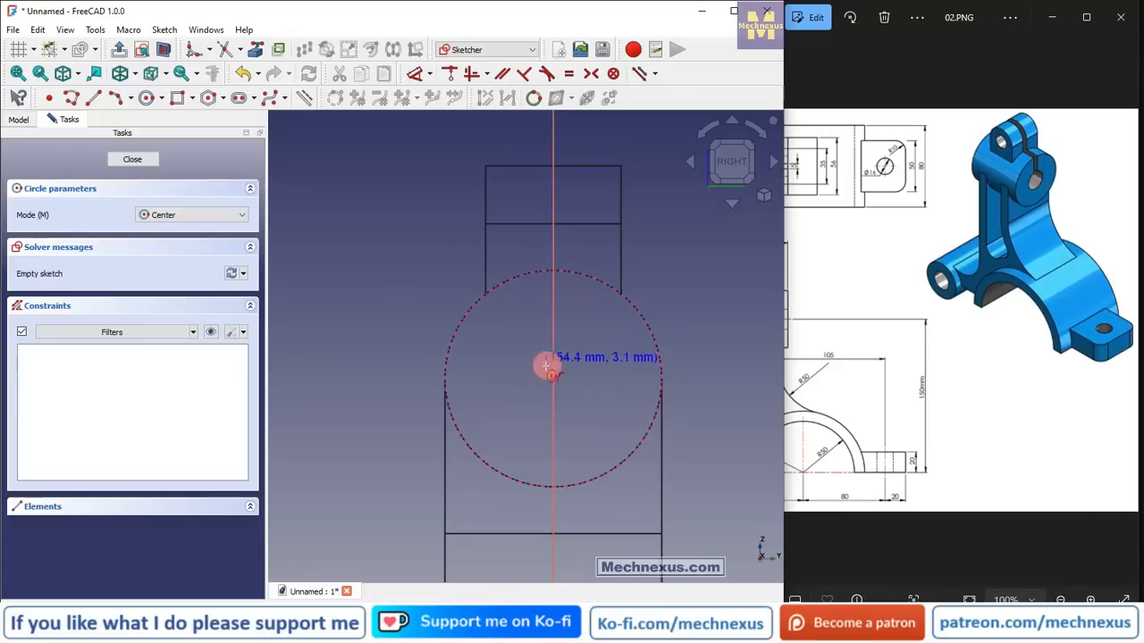
pyautogui.click(553, 378)
pyautogui.click(574, 430)
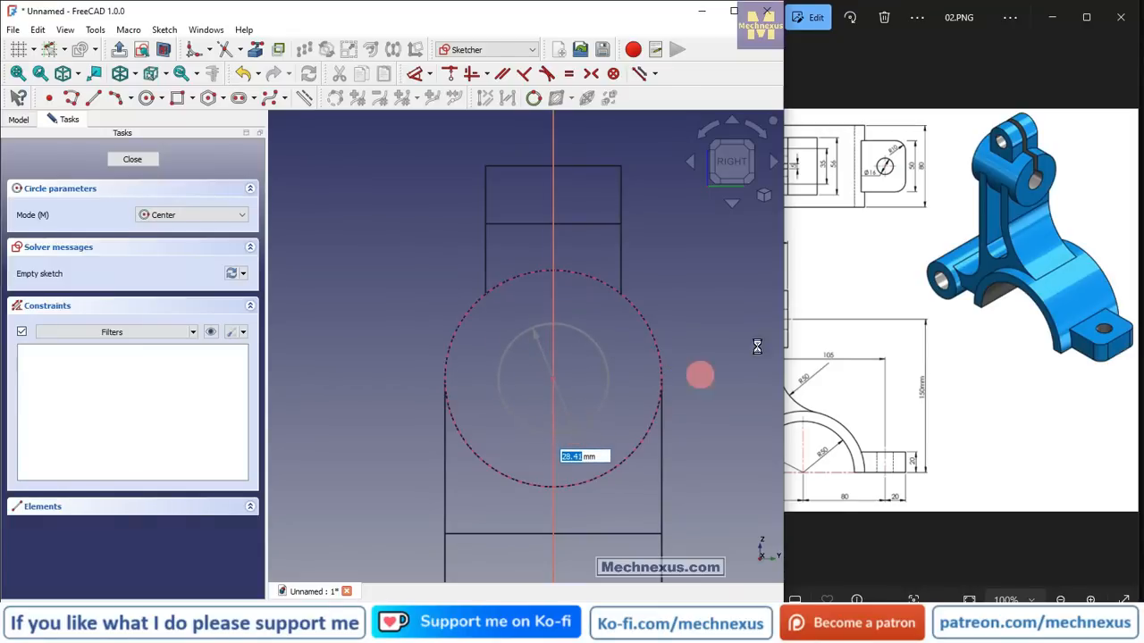
pyautogui.click(800, 320)
pyautogui.rightClick(799, 320)
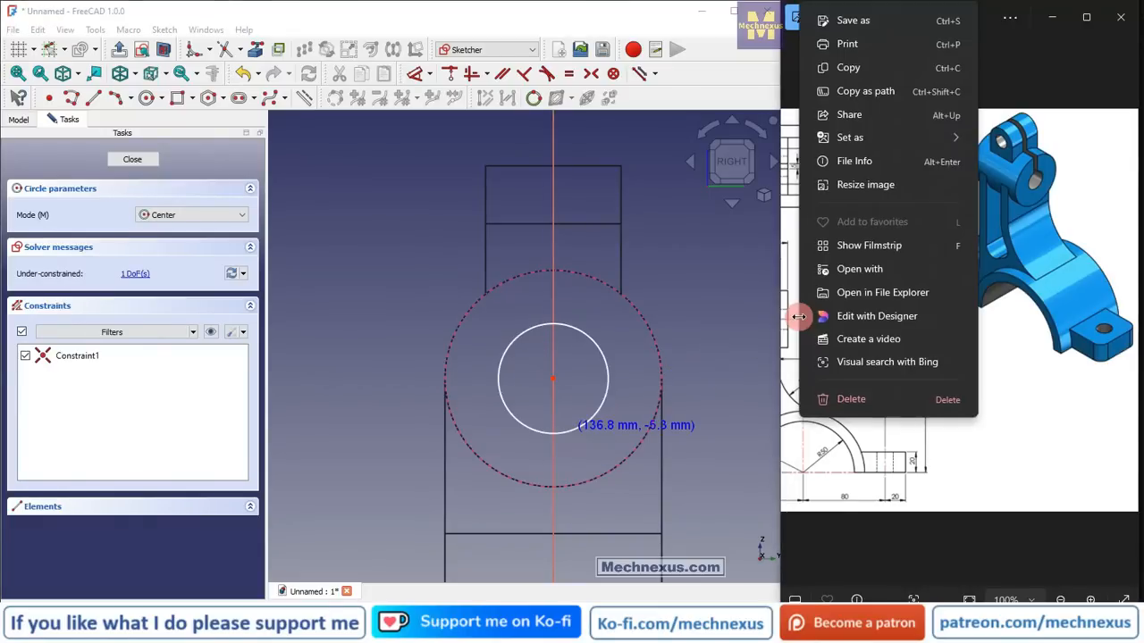
pyautogui.click(747, 312)
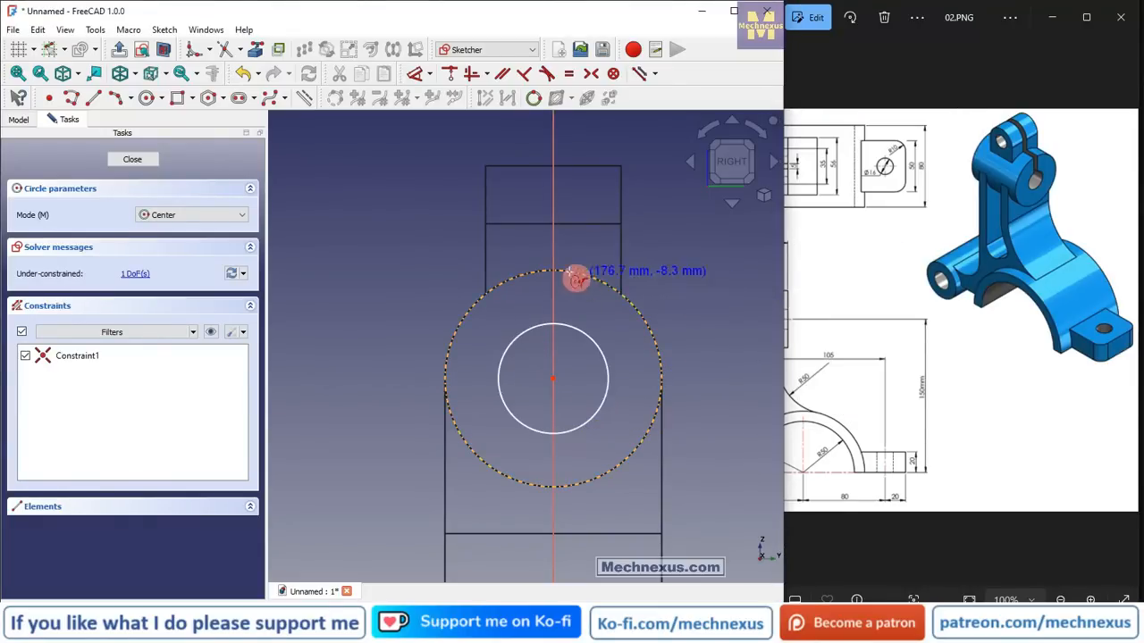
# - Sketch a tall rectangle about 14 mm wide, reaching from above the lug down into the upper part of the circle
pyautogui.scroll(2, 500, 235)
pyautogui.click(178, 98)
pyautogui.scroll(-2, 472, 362)
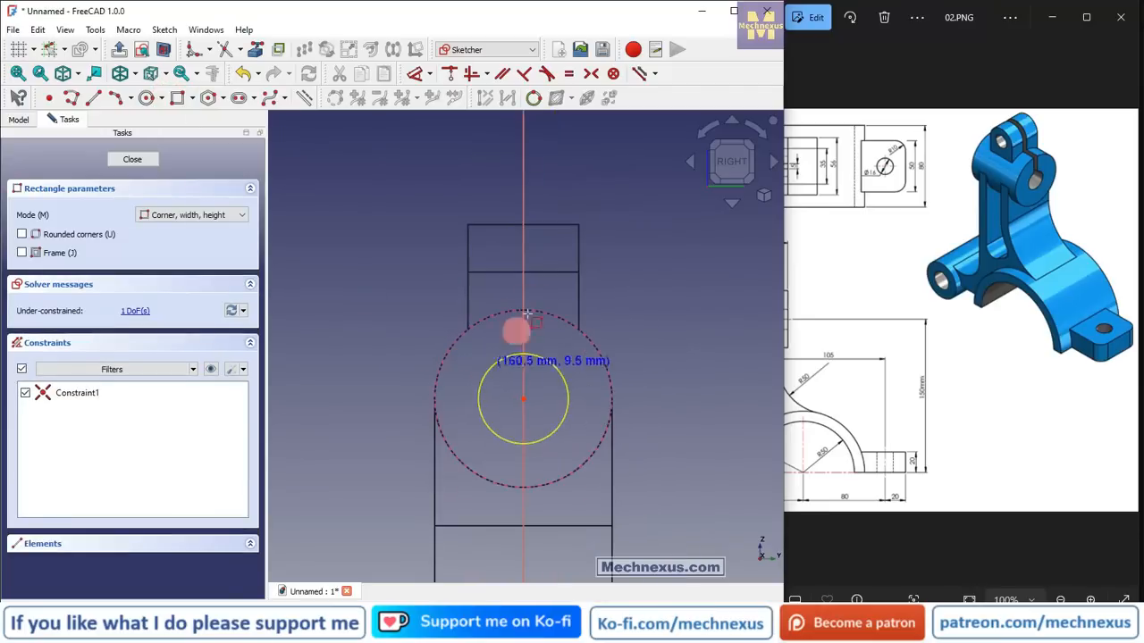
pyautogui.click(503, 205)
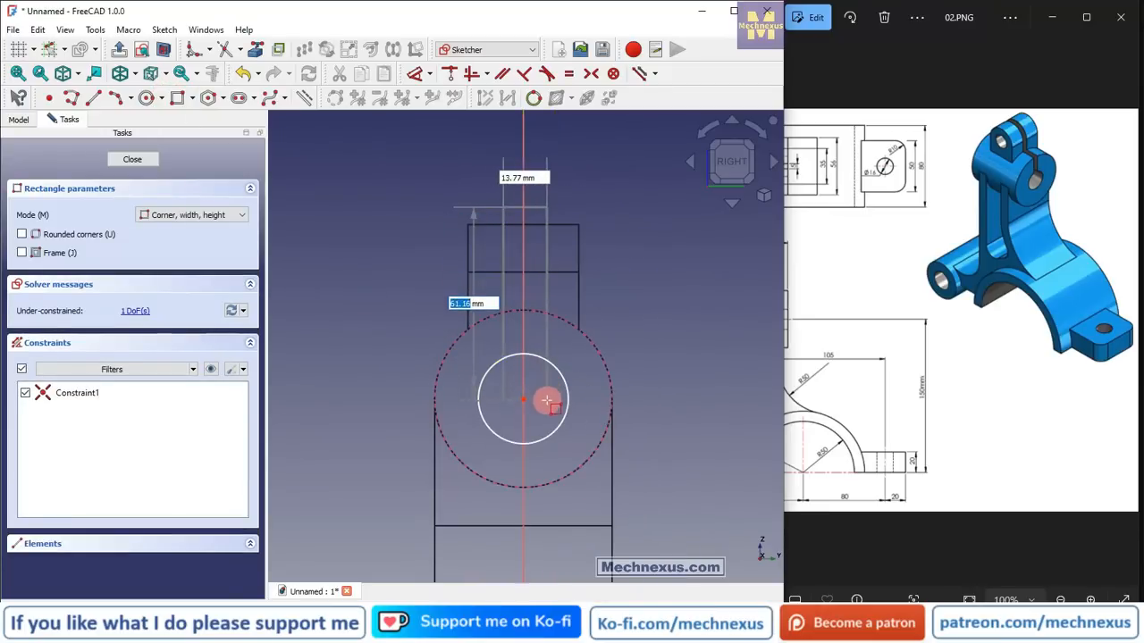
pyautogui.click(545, 388)
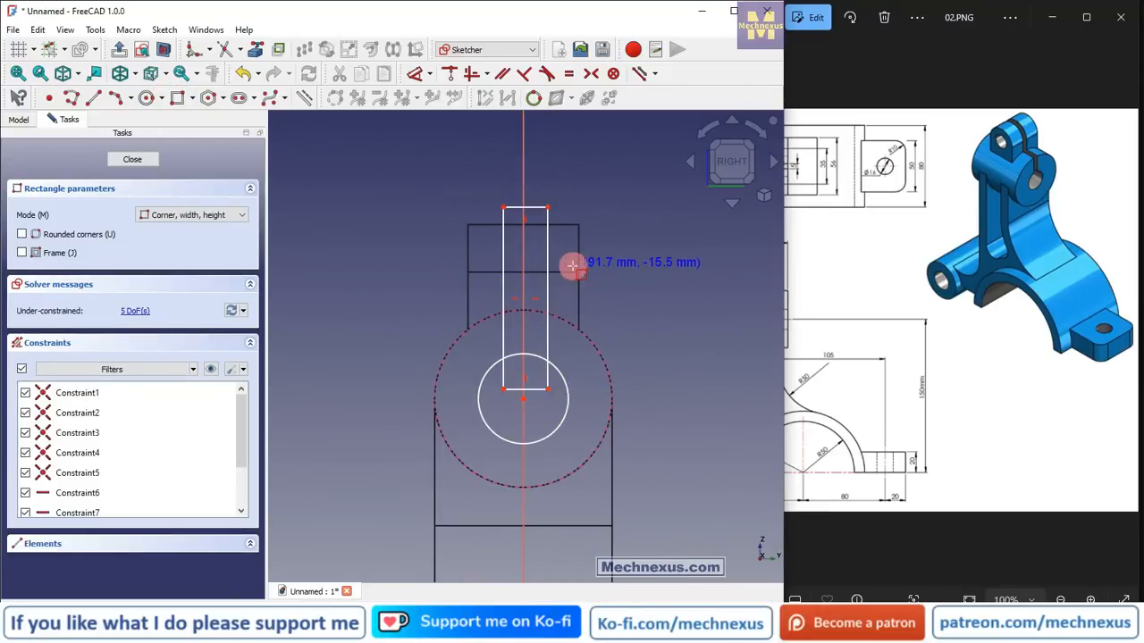
pyautogui.scroll(1, 572, 263)
pyautogui.rightClick(671, 278)
pyautogui.scroll(1, 481, 385)
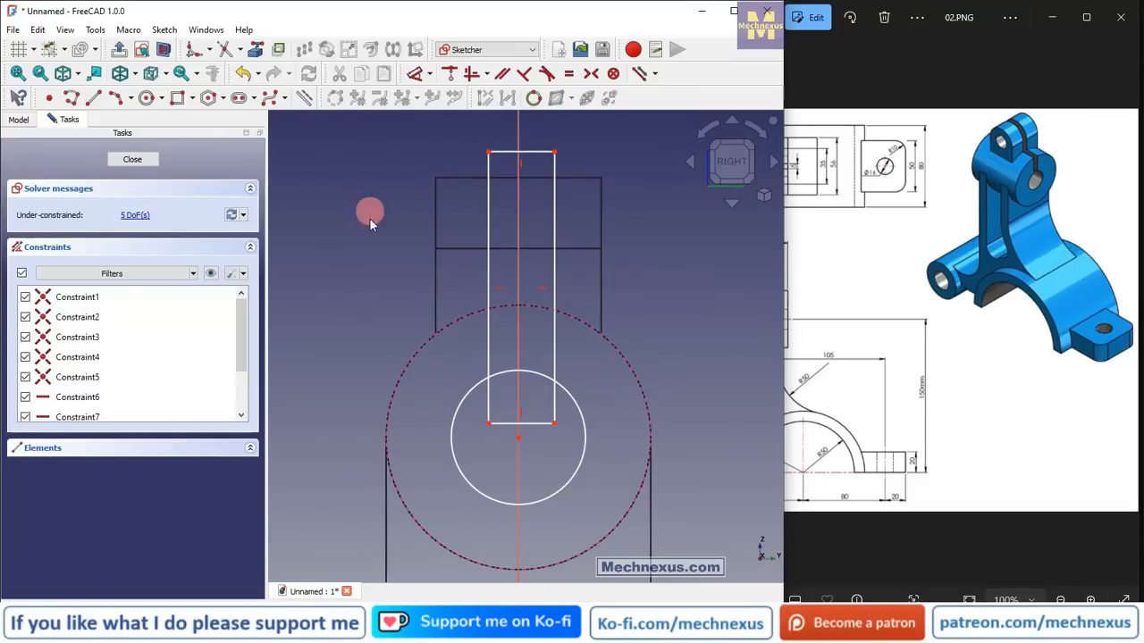
# - Trim the circle and rectangle where they overlap and delete the leftover horizontal line to form one keyhole-shaped outline
pyautogui.click(226, 47)
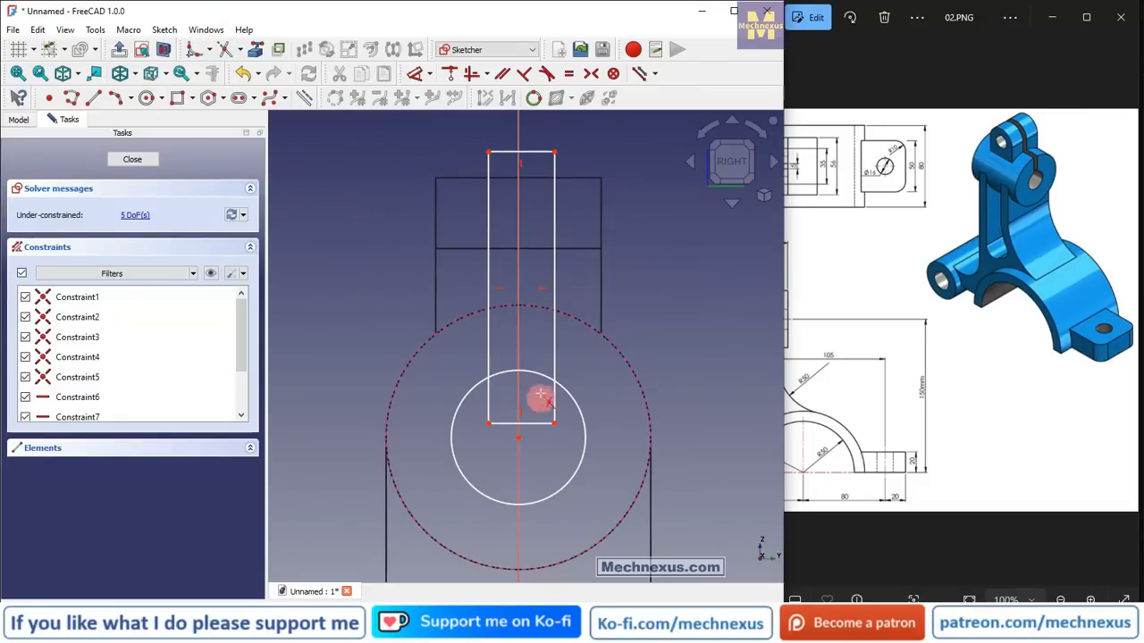
pyautogui.click(552, 395)
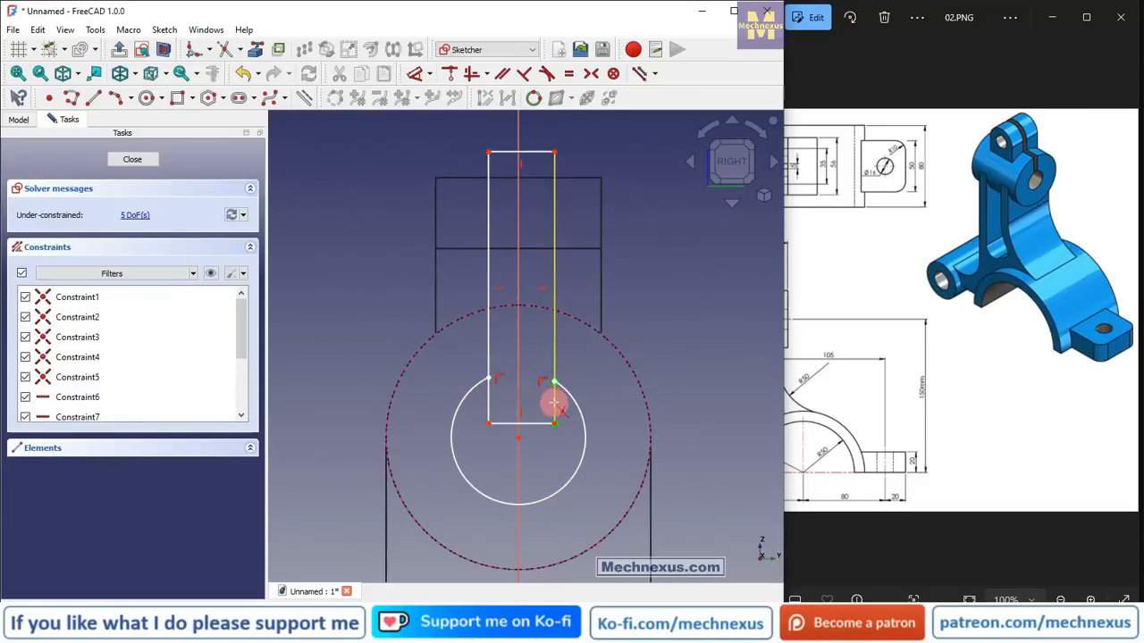
pyautogui.click(553, 403)
pyautogui.click(488, 403)
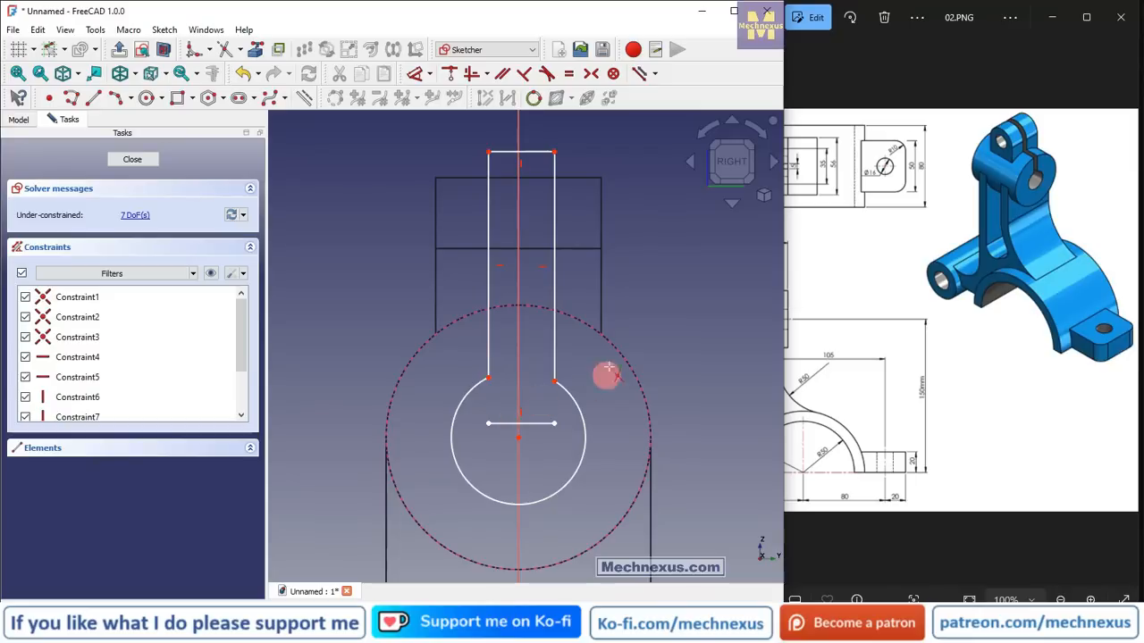
pyautogui.rightClick(661, 333)
pyautogui.click(541, 426)
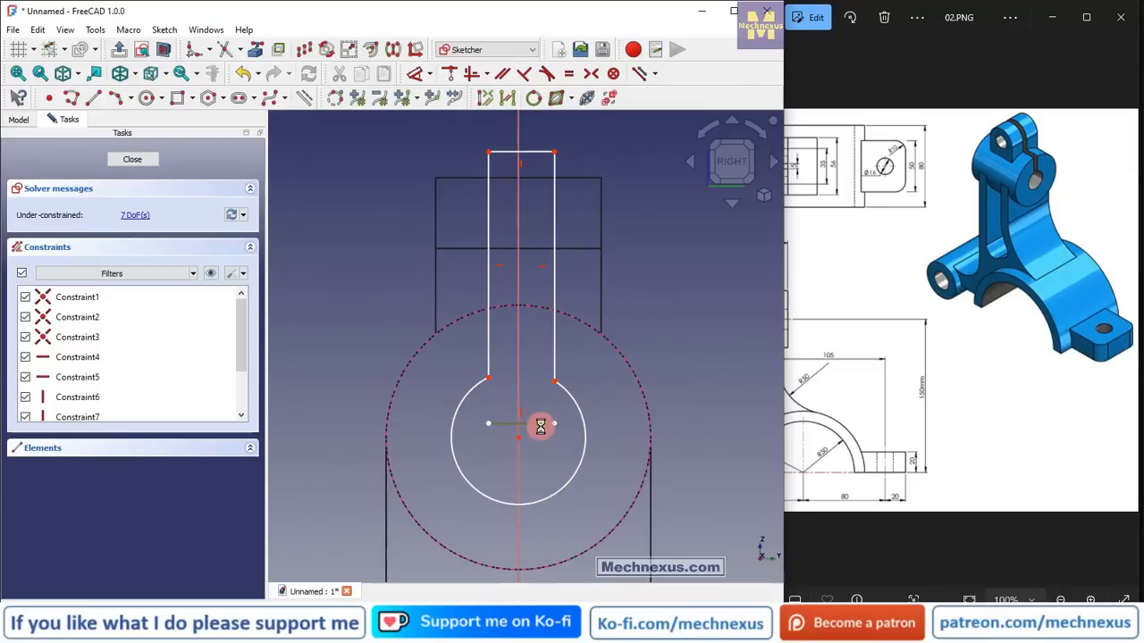
pyautogui.press('Delete')
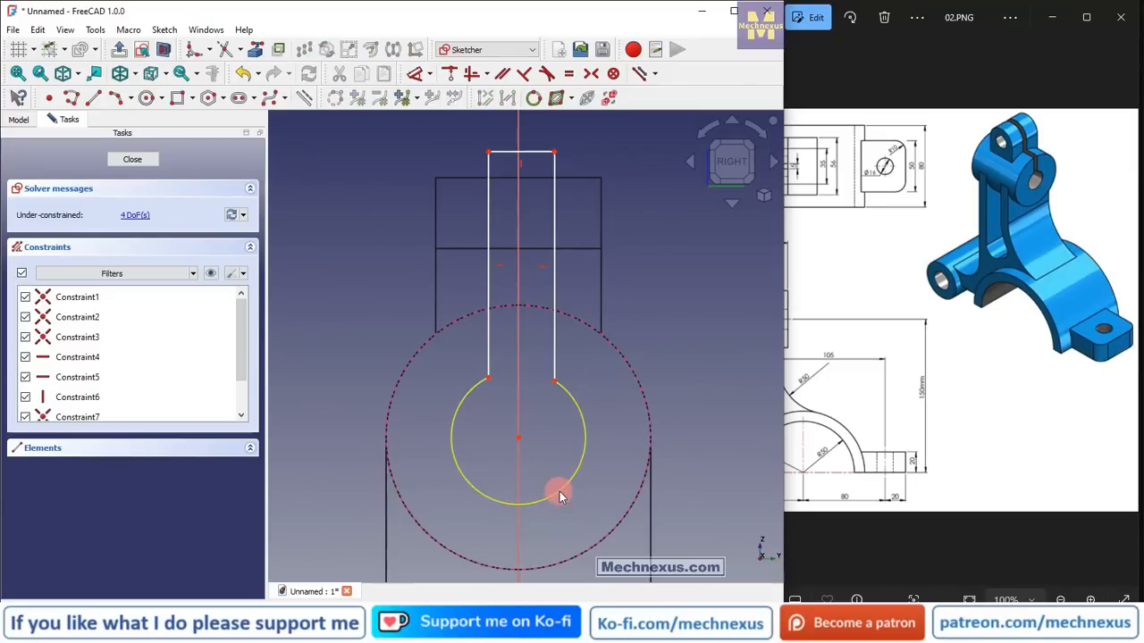
pyautogui.scroll(3, 863, 364)
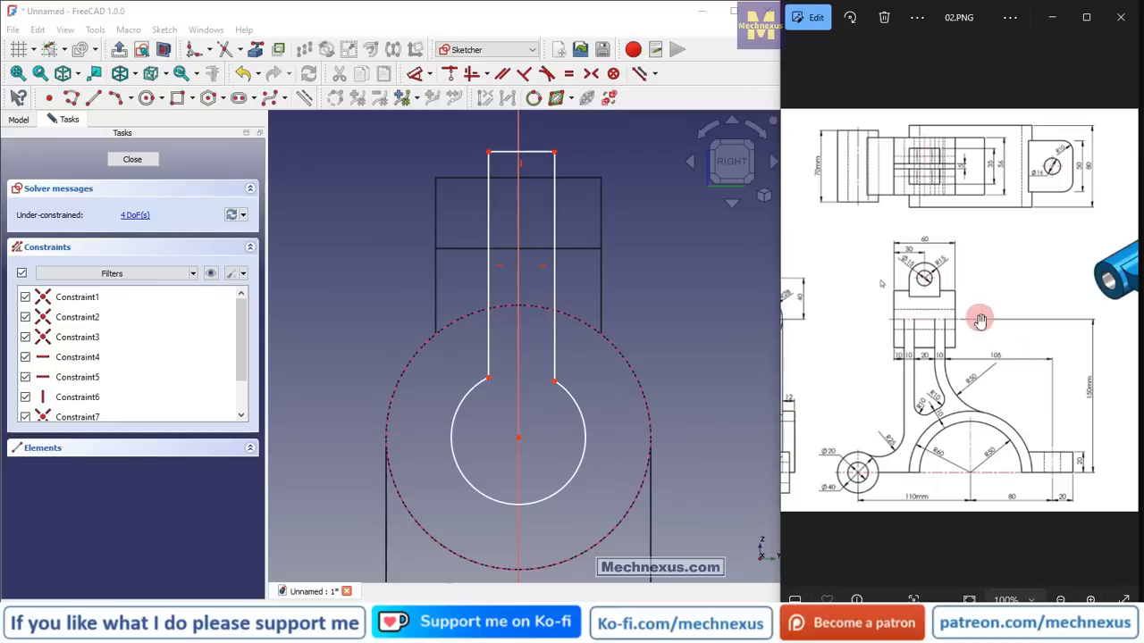
# - Constrain the diameter of the keyhole outline's round part to 20 mm, following the reference drawing
pyautogui.moveTo(912, 327); pyautogui.dragTo(1024, 331)
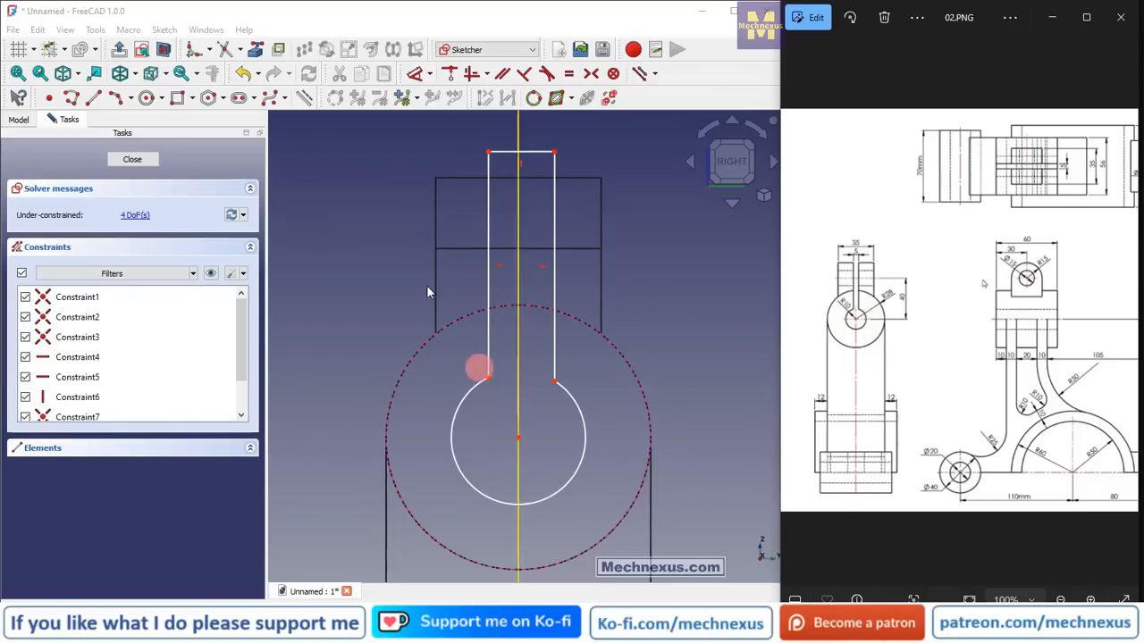
pyautogui.click(429, 73)
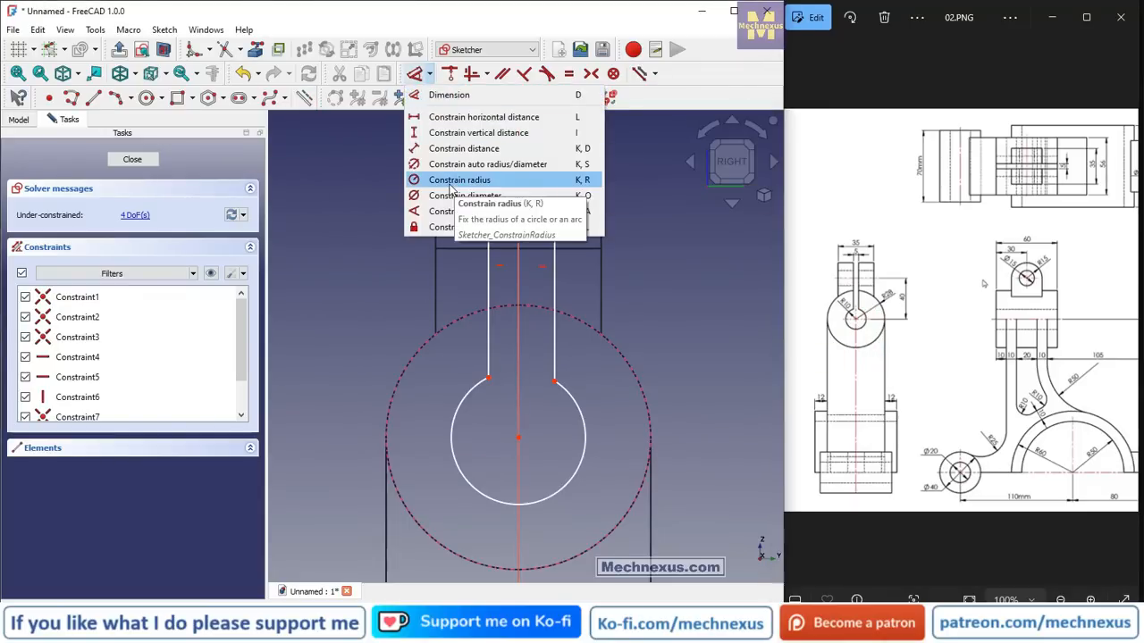
pyautogui.click(447, 196)
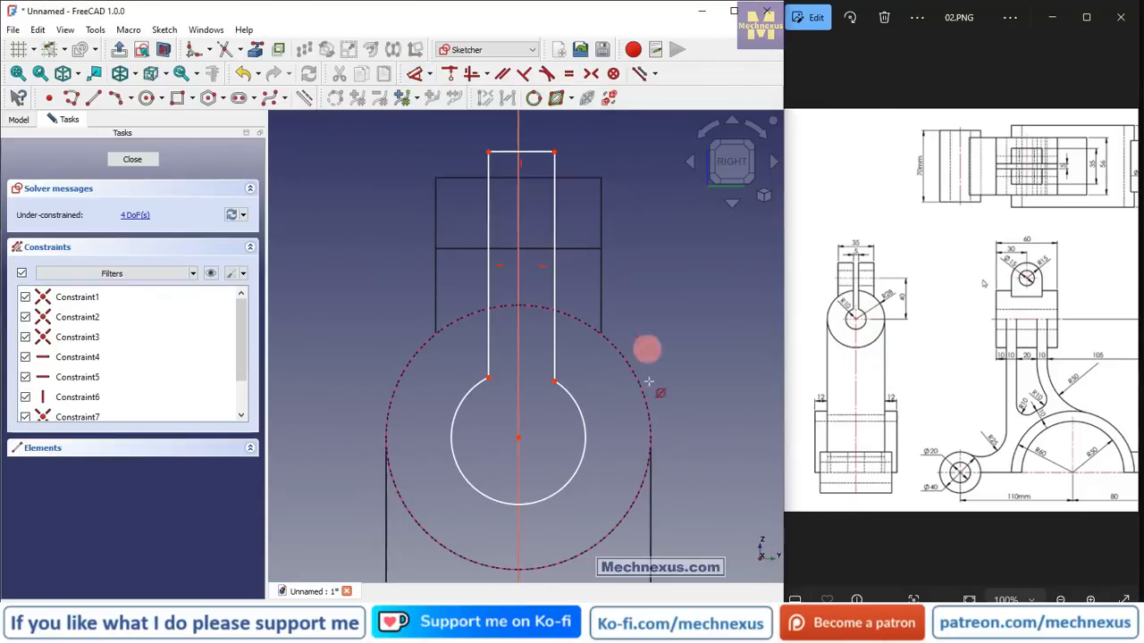
pyautogui.click(582, 418)
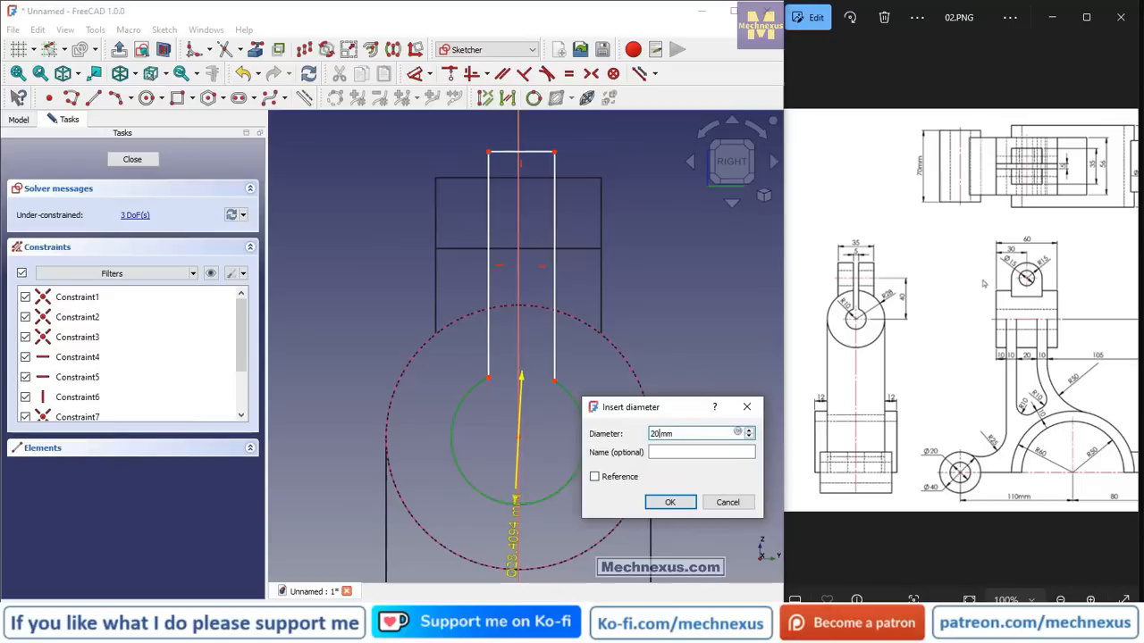
pyautogui.write('20')
pyautogui.press('Return')
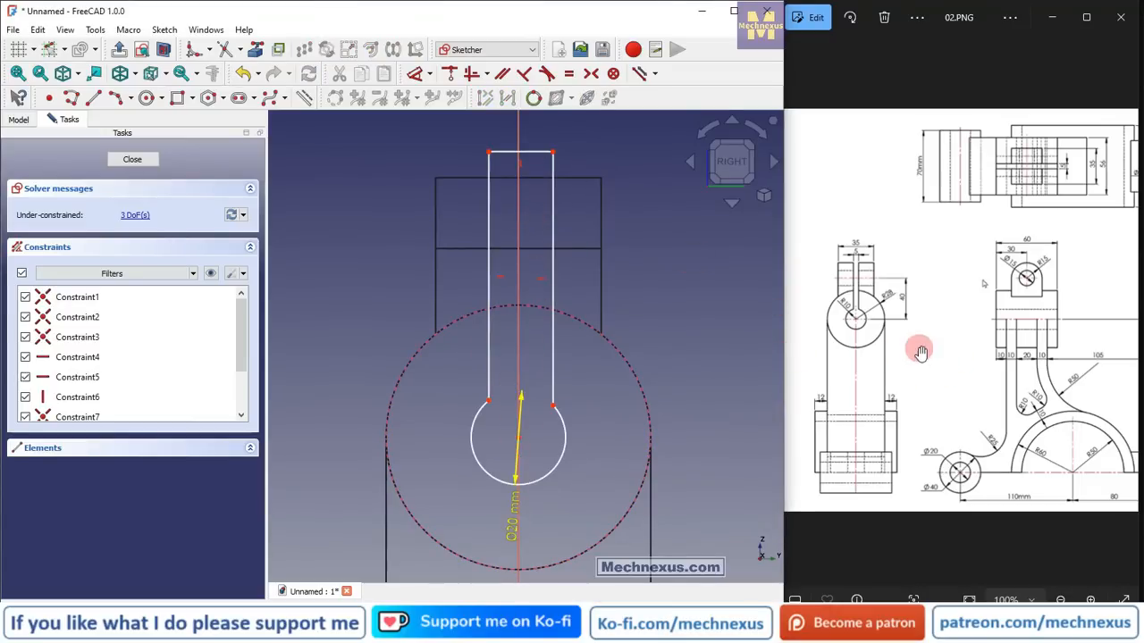
# - Set the vertical distance from the circle's centre to the upper corner of the keyhole outline to 60 mm
pyautogui.click(982, 315)
pyautogui.moveTo(983, 316); pyautogui.dragTo(811, 313)
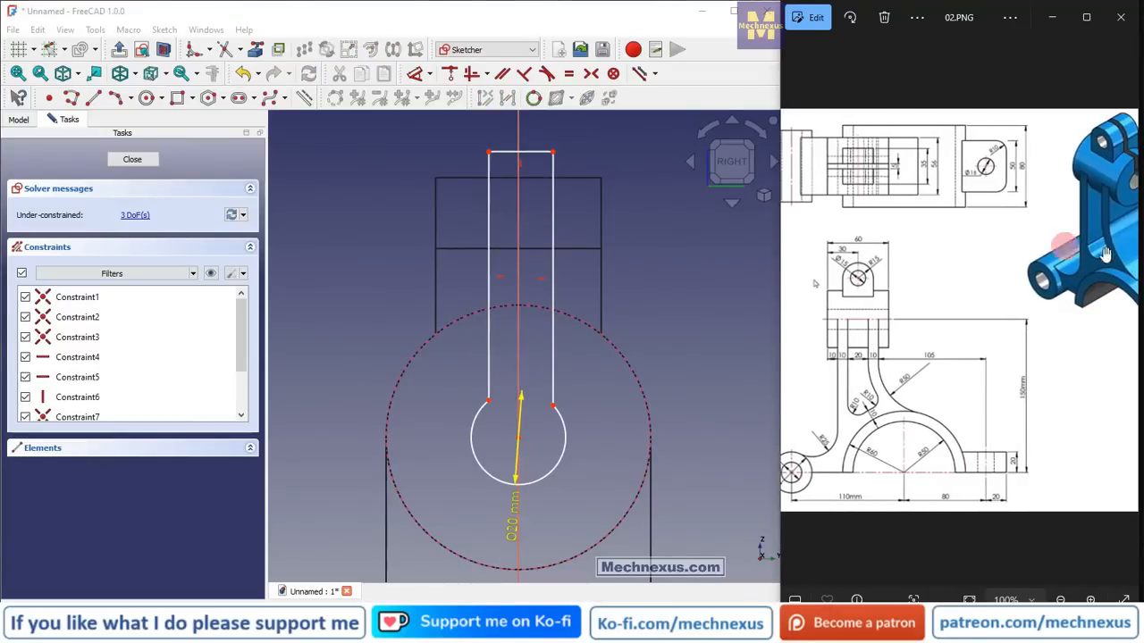
pyautogui.moveTo(1105, 249); pyautogui.dragTo(1028, 273)
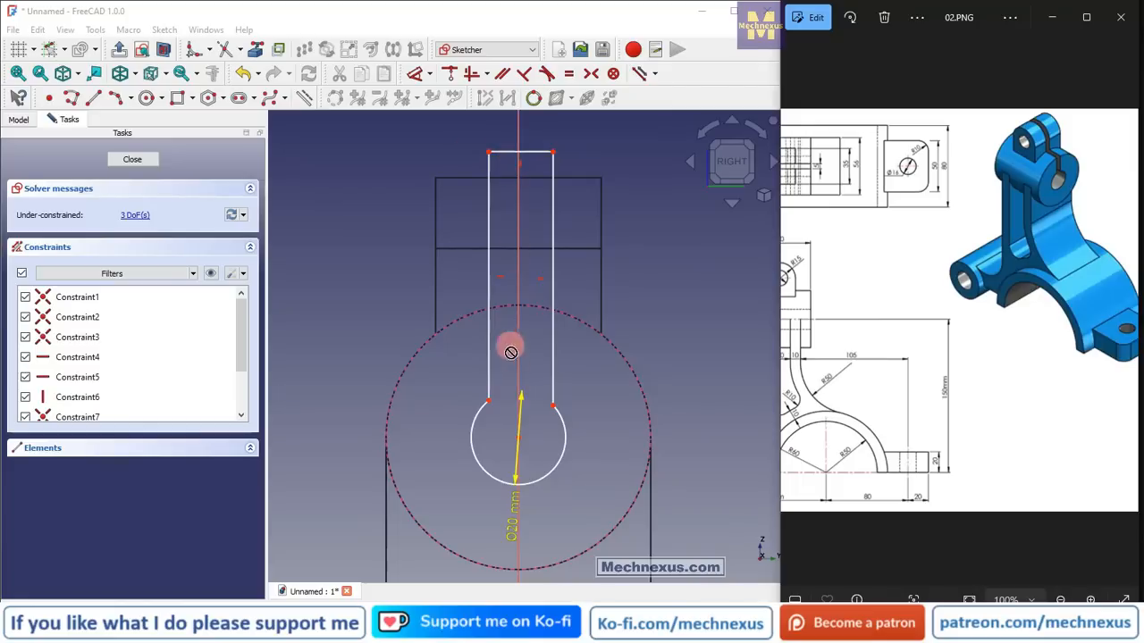
pyautogui.click(416, 73)
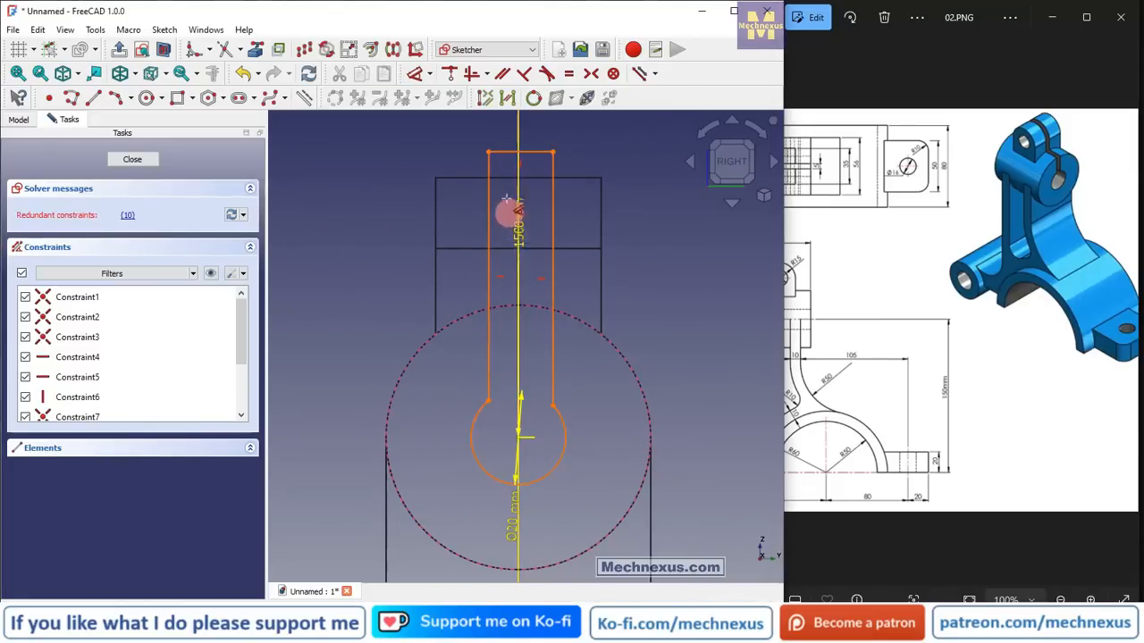
pyautogui.click(488, 153)
pyautogui.click(325, 310)
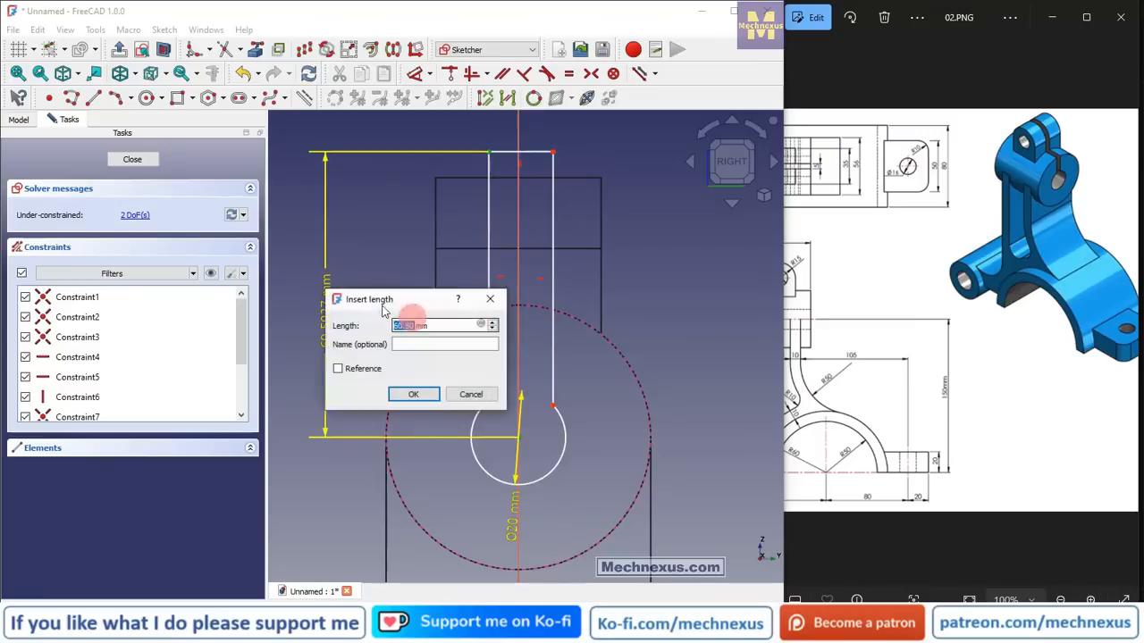
pyautogui.write('6')
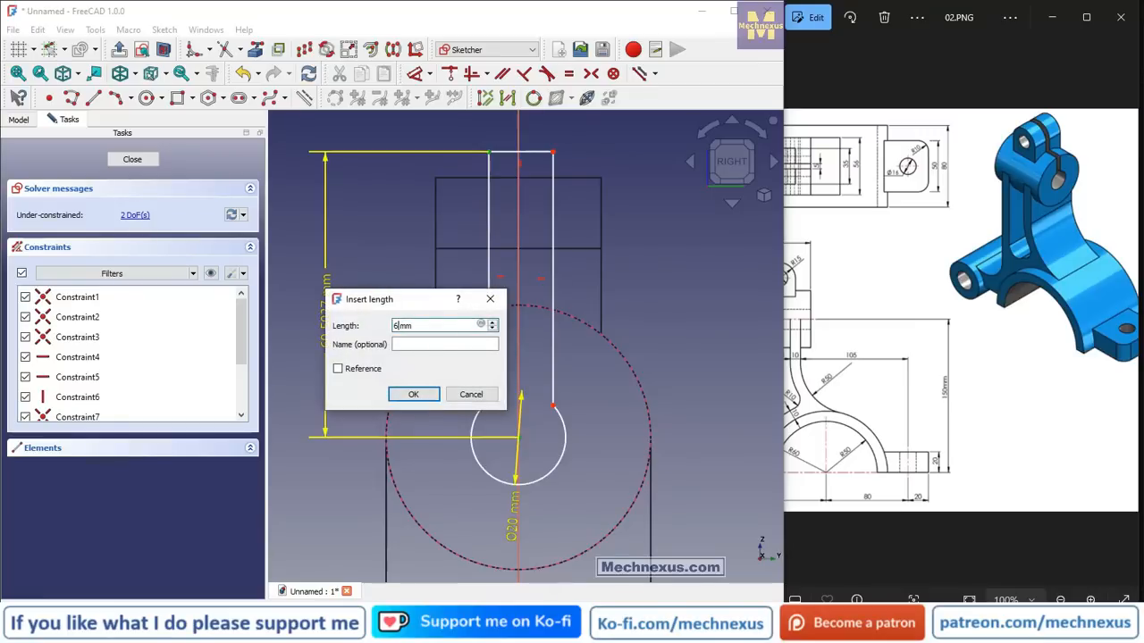
pyautogui.write('0')
pyautogui.press('Return')
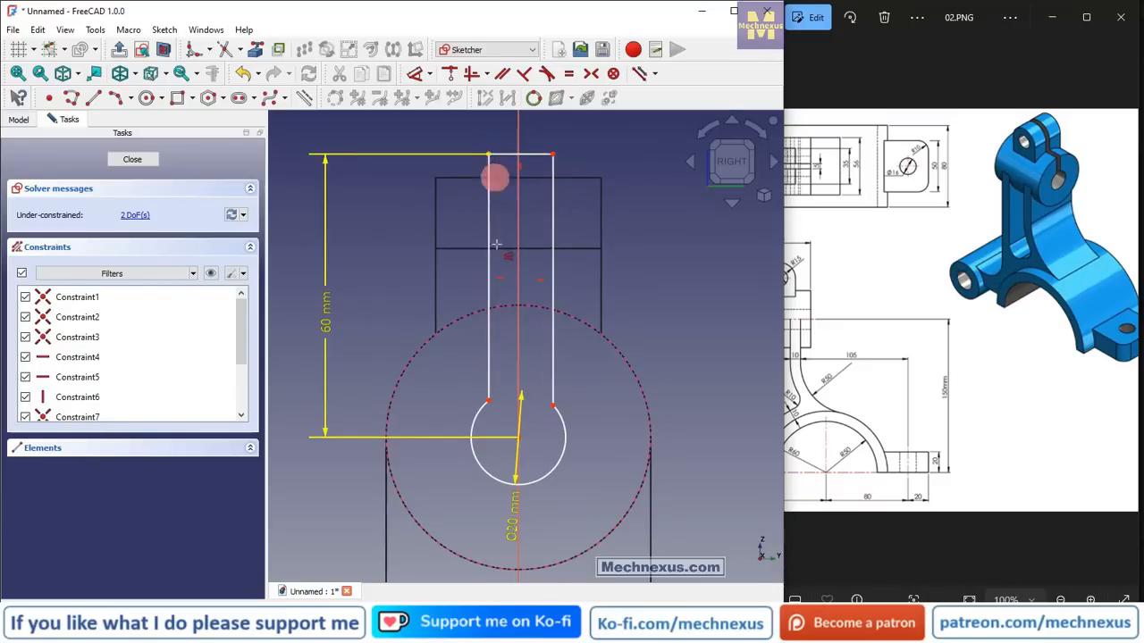
# - Make the two upper corners of the keyhole outline symmetric about the vertical axis
pyautogui.scroll(-2, 477, 283)
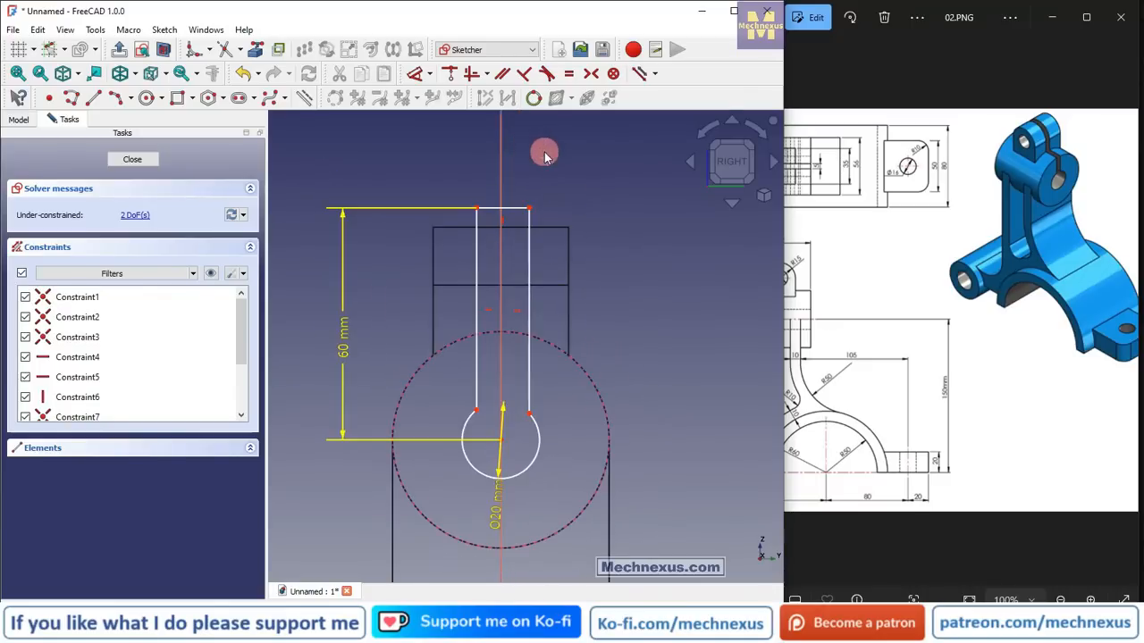
pyautogui.click(591, 73)
pyautogui.scroll(2, 533, 216)
pyautogui.click(528, 228)
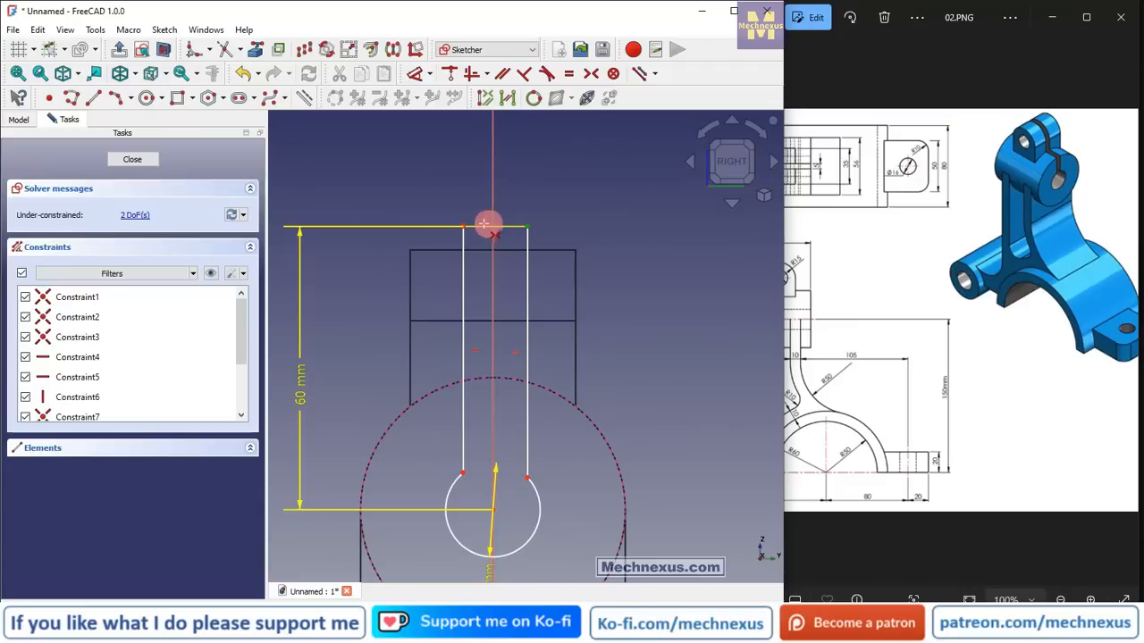
pyautogui.click(463, 226)
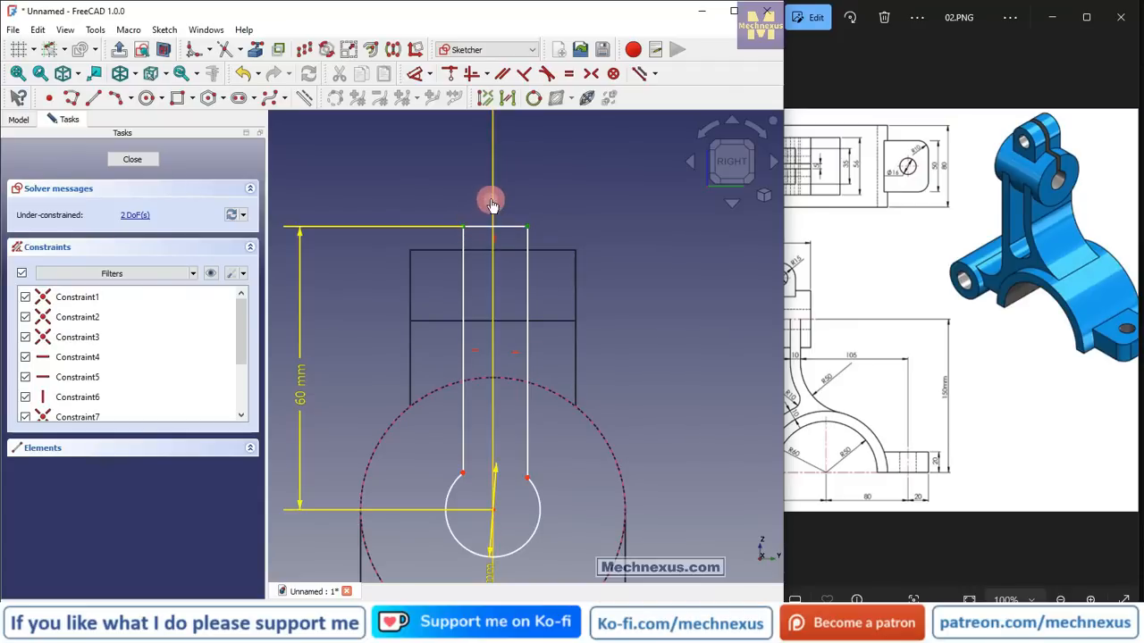
pyautogui.click(492, 204)
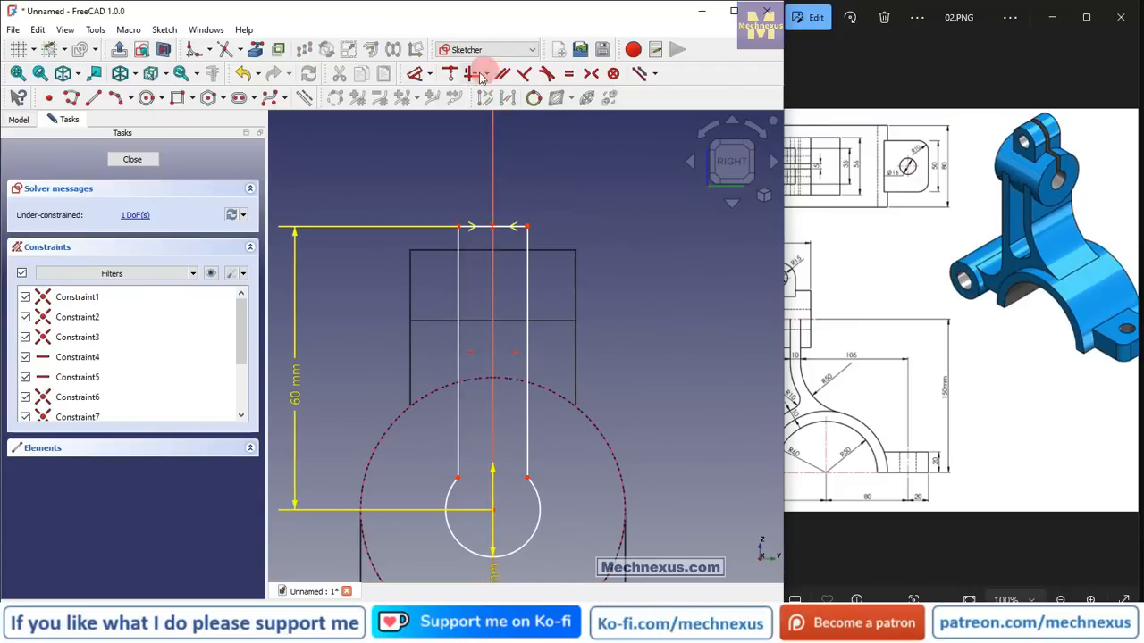
# - Dimension the slot's upper horizontal line and set its width to the 5 mm given in the reference drawing
pyautogui.click(416, 75)
pyautogui.click(510, 226)
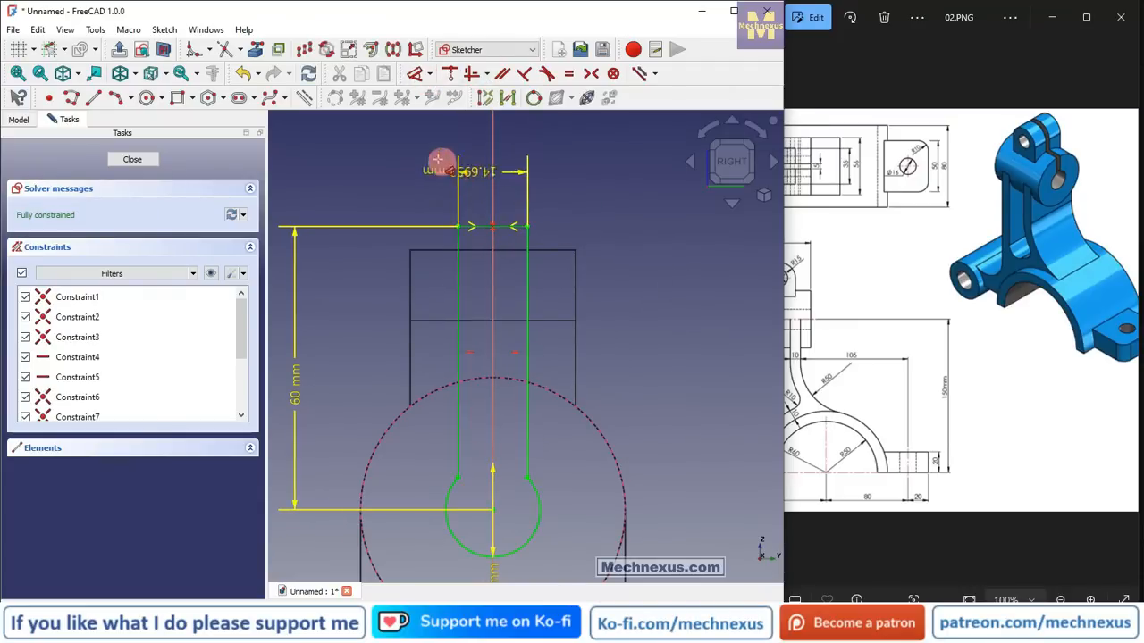
pyautogui.click(380, 160)
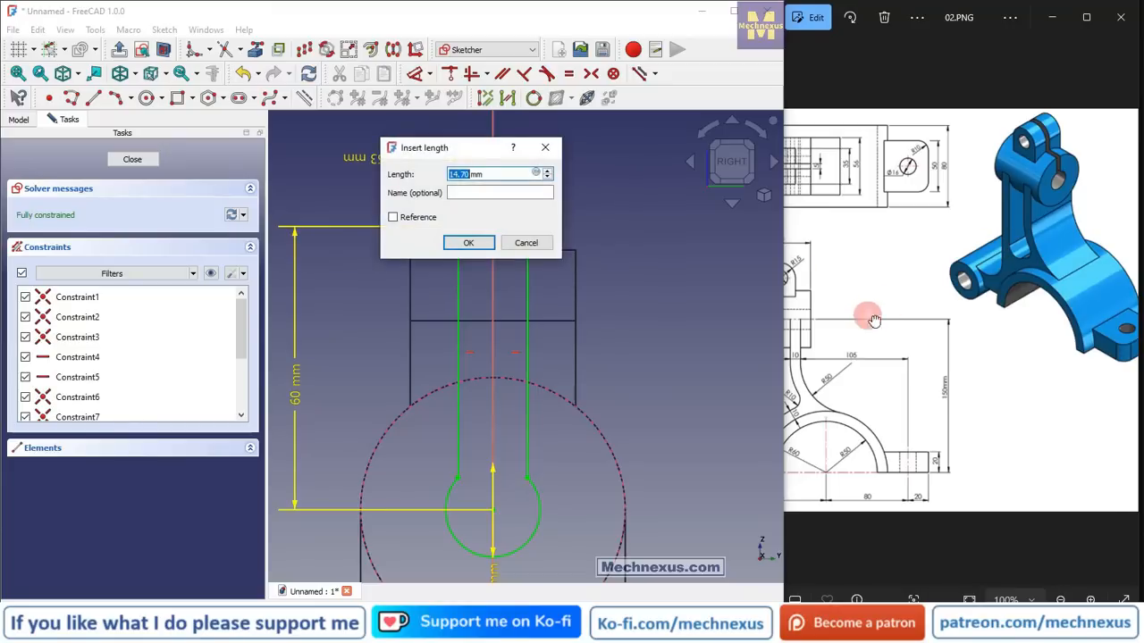
pyautogui.moveTo(874, 320); pyautogui.dragTo(1090, 318)
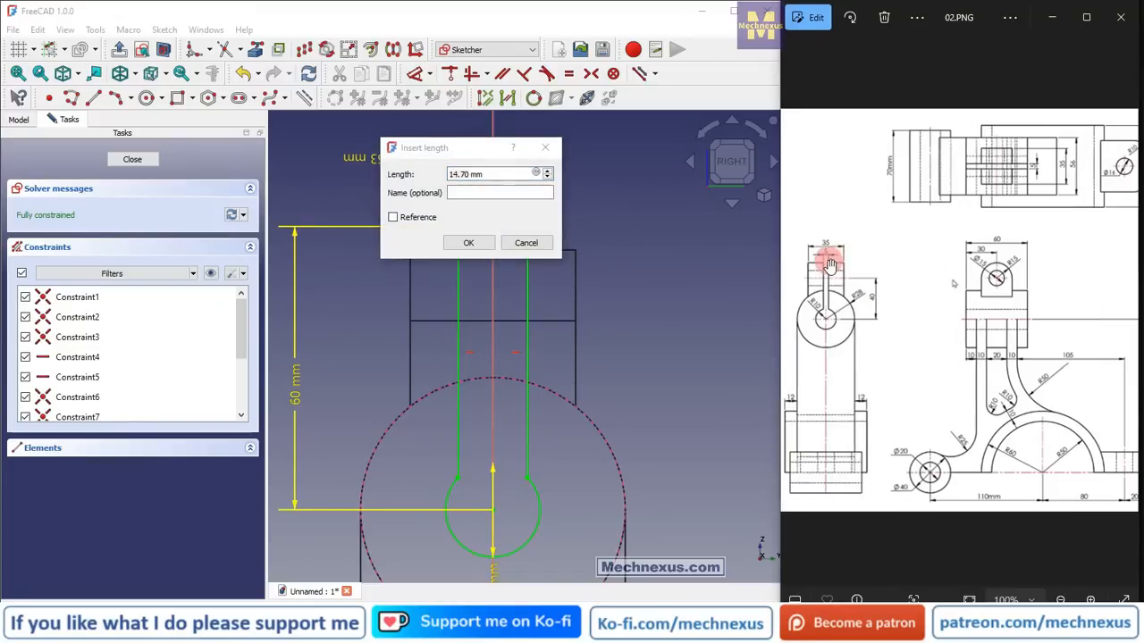
pyautogui.click(617, 237)
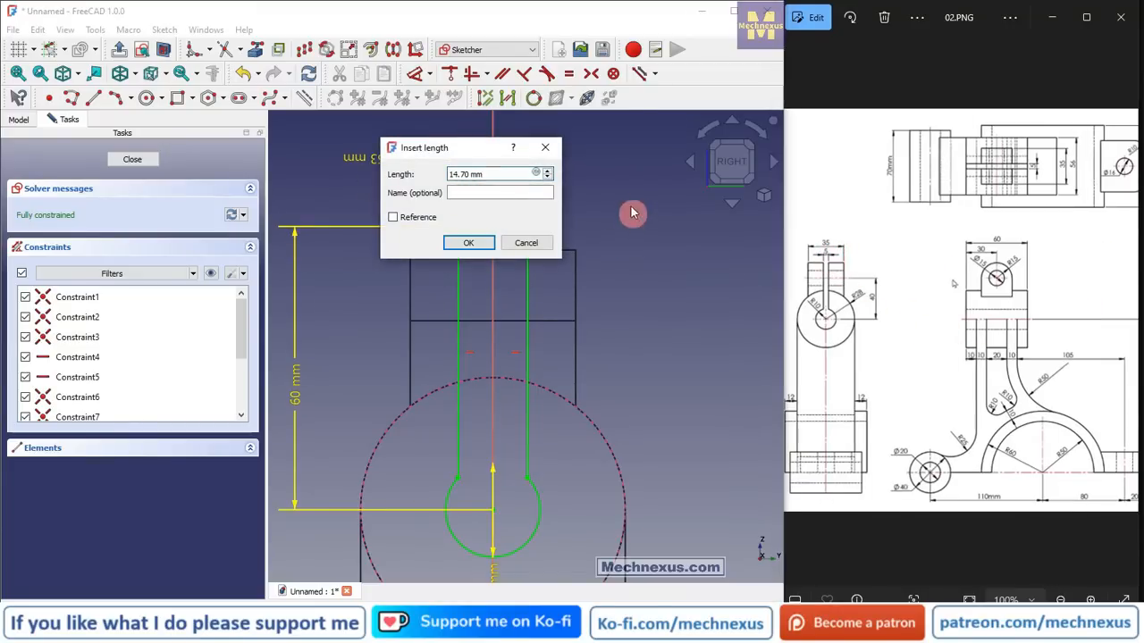
pyautogui.moveTo(487, 173); pyautogui.dragTo(398, 174)
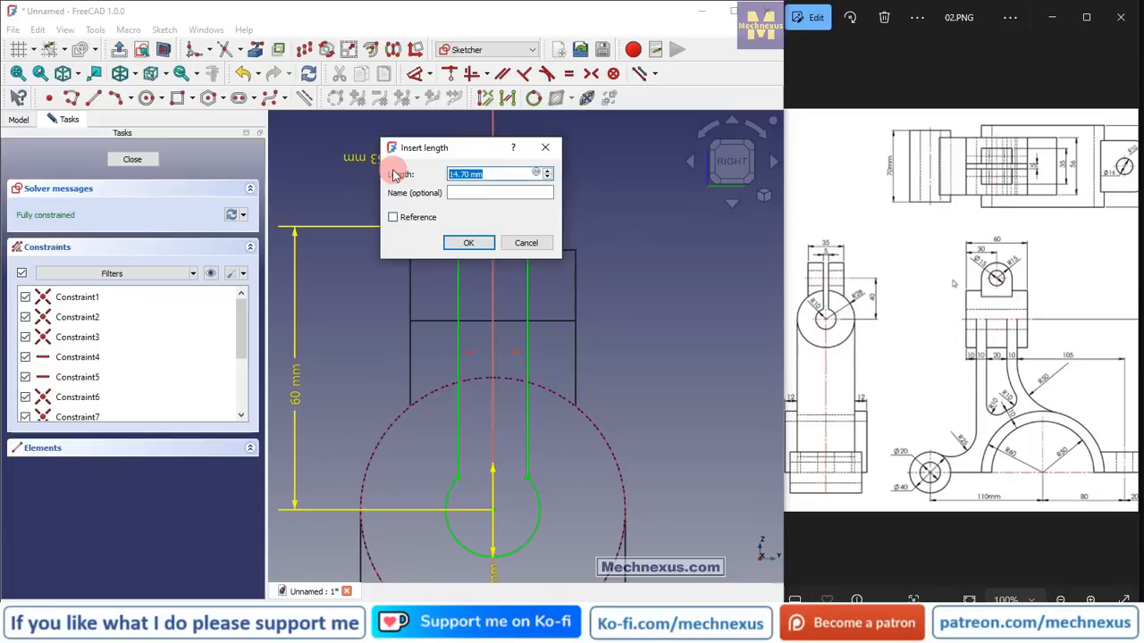
pyautogui.click(469, 242)
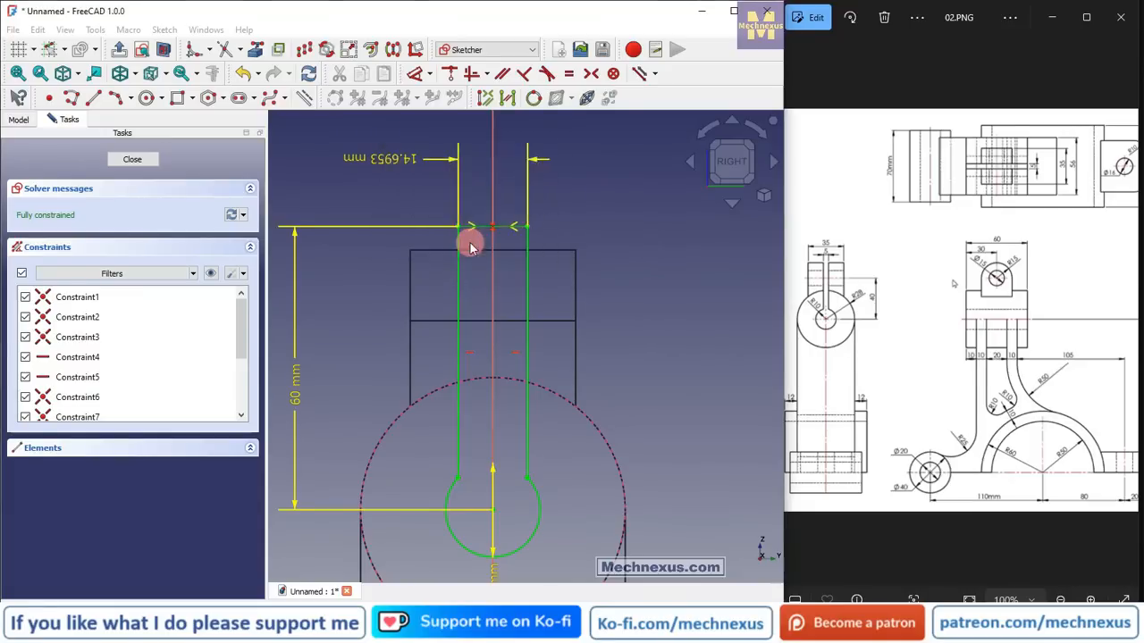
# - Finish the keyhole sketch and switch the model from wireframe back to the as-is shaded display
pyautogui.click(136, 161)
pyautogui.click(322, 259)
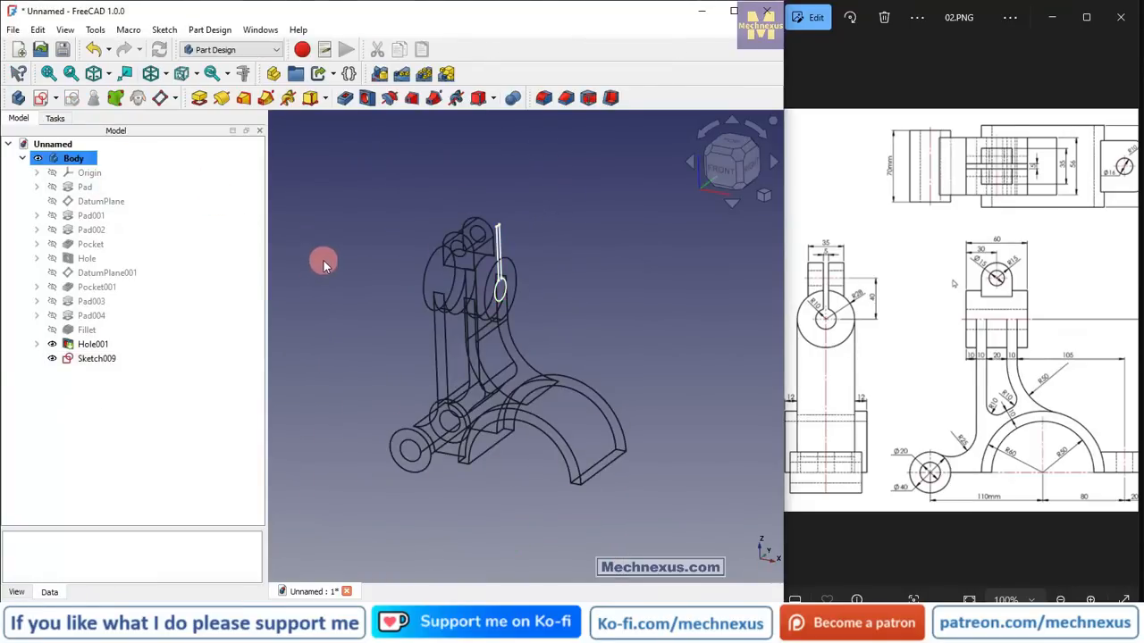
pyautogui.press('v')
pyautogui.press('1')
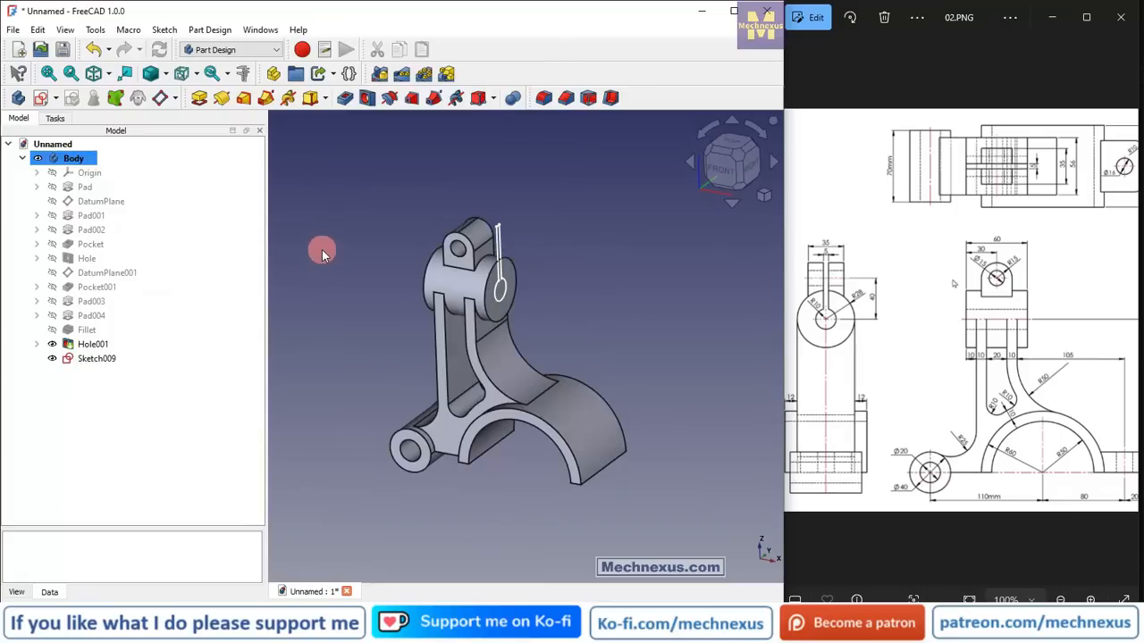
# - Cut the keyhole sketch through all of the upper boss and lug with a Pocket
pyautogui.click(94, 360)
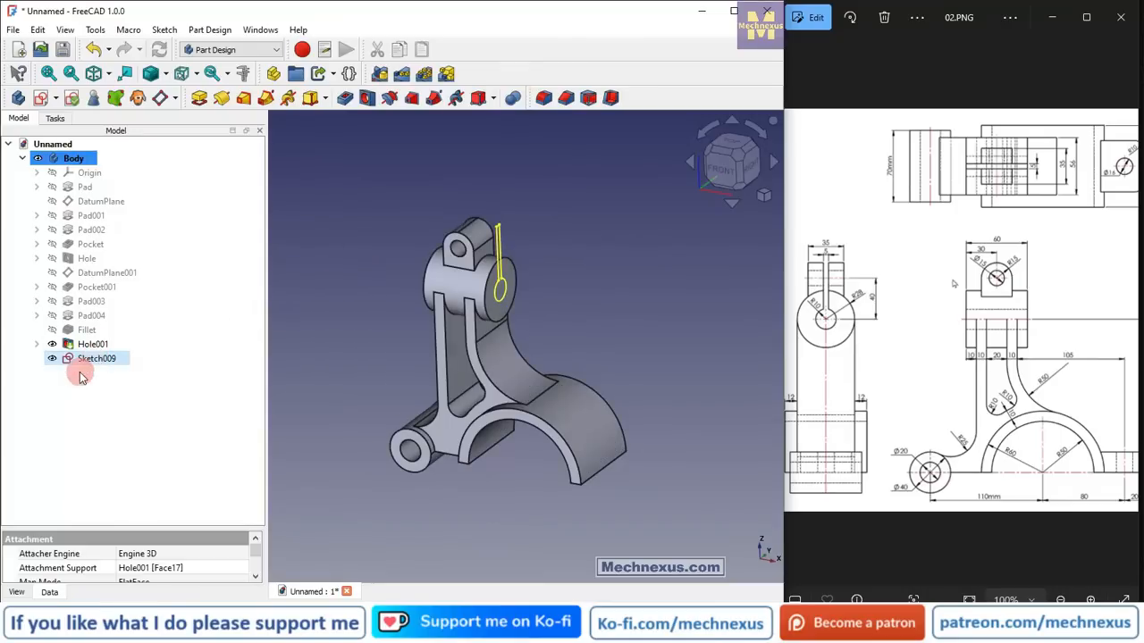
pyautogui.click(344, 95)
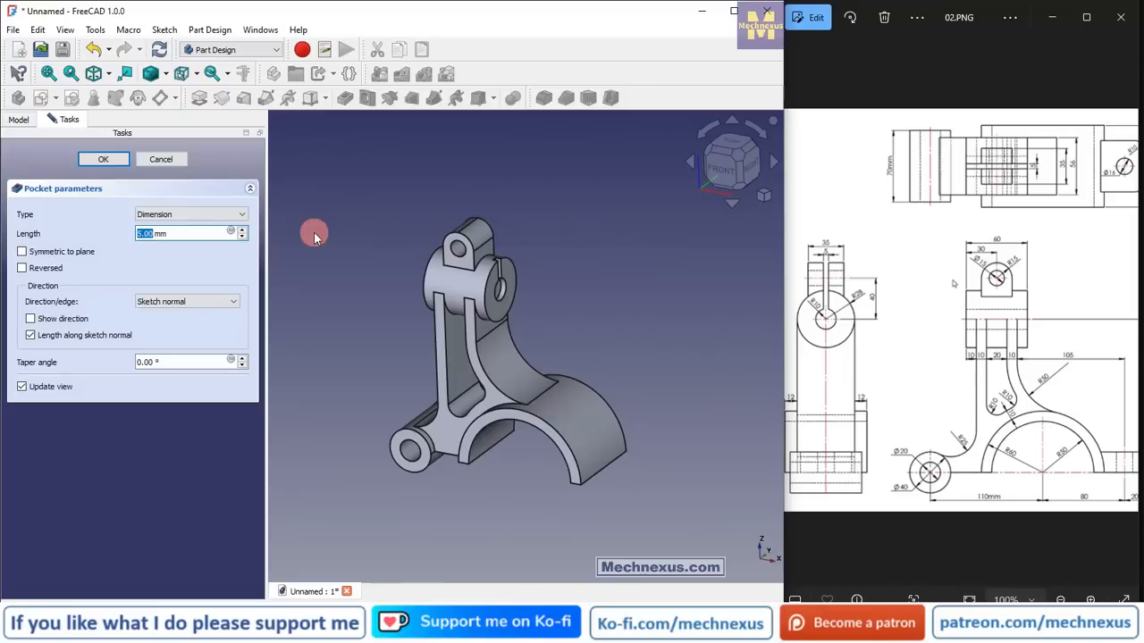
pyautogui.click(154, 214)
pyautogui.click(154, 234)
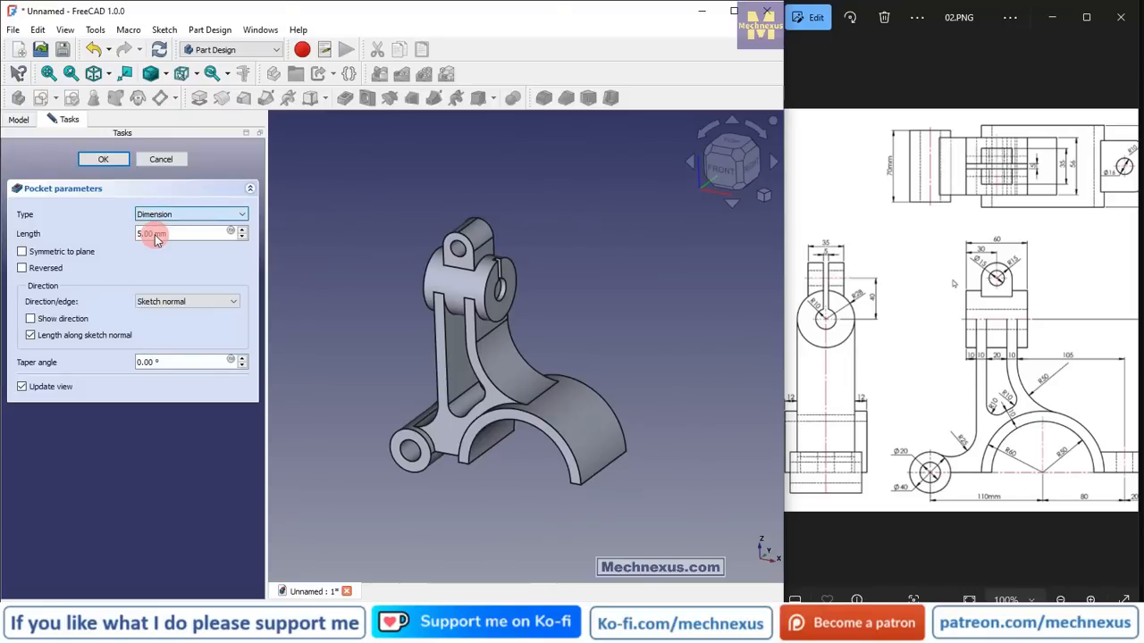
pyautogui.click(117, 160)
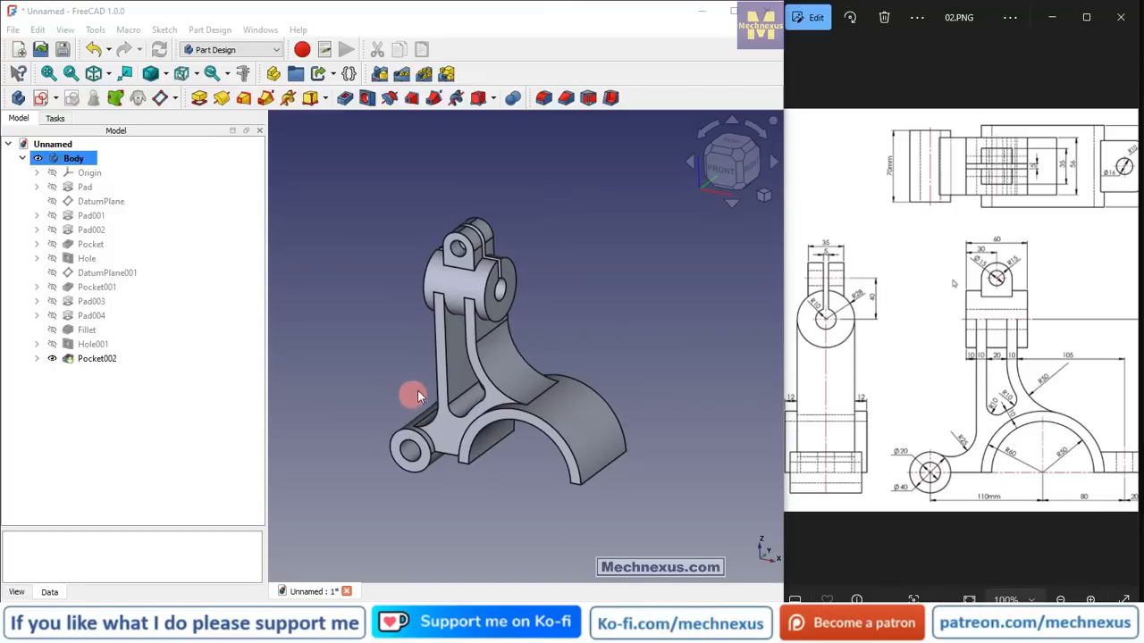
# - Show the body's origin planes and start a new sketch on the XZ plane
pyautogui.moveTo(1072, 378); pyautogui.dragTo(823, 378)
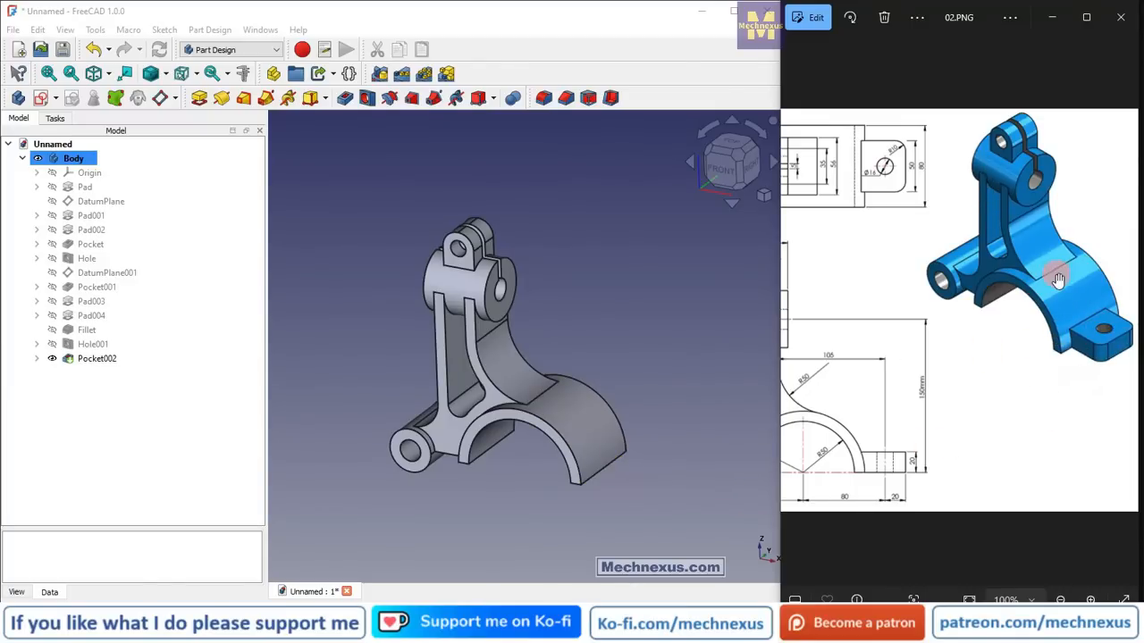
pyautogui.click(80, 176)
pyautogui.press('space')
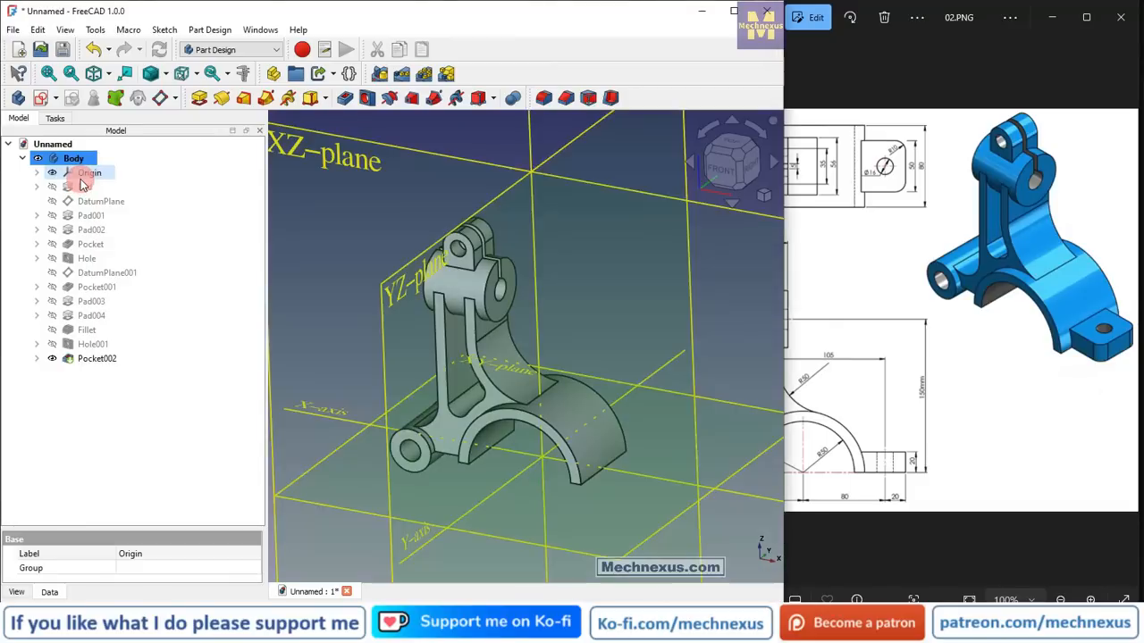
pyautogui.scroll(-3, 421, 310)
pyautogui.moveTo(506, 406); pyautogui.dragTo(480, 438, button='middle')
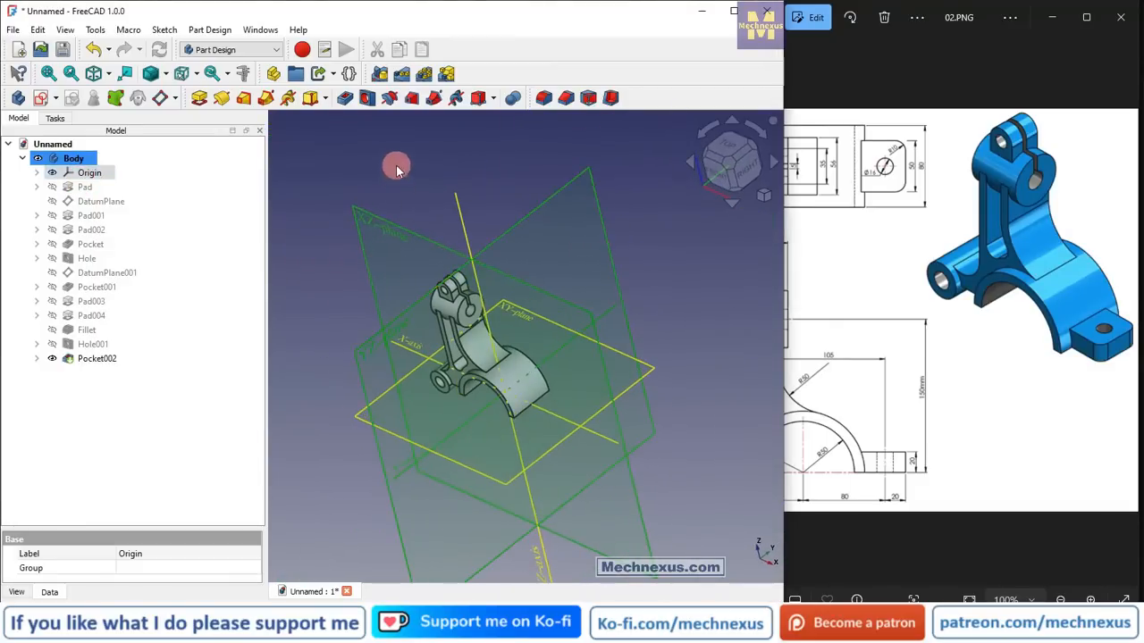
pyautogui.click(375, 214)
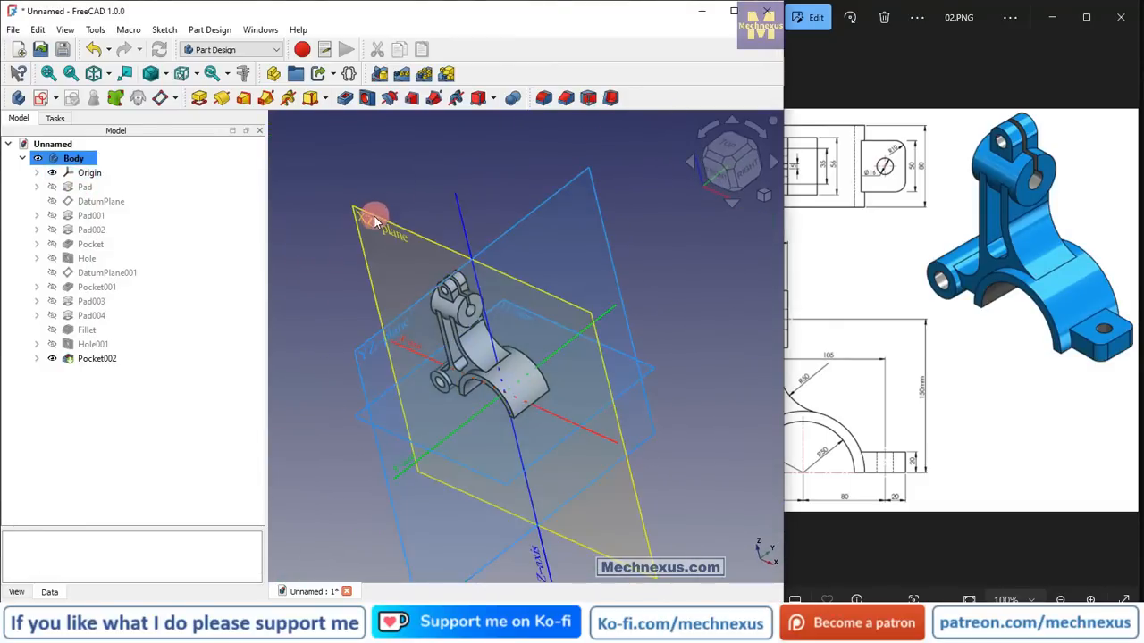
pyautogui.click(43, 99)
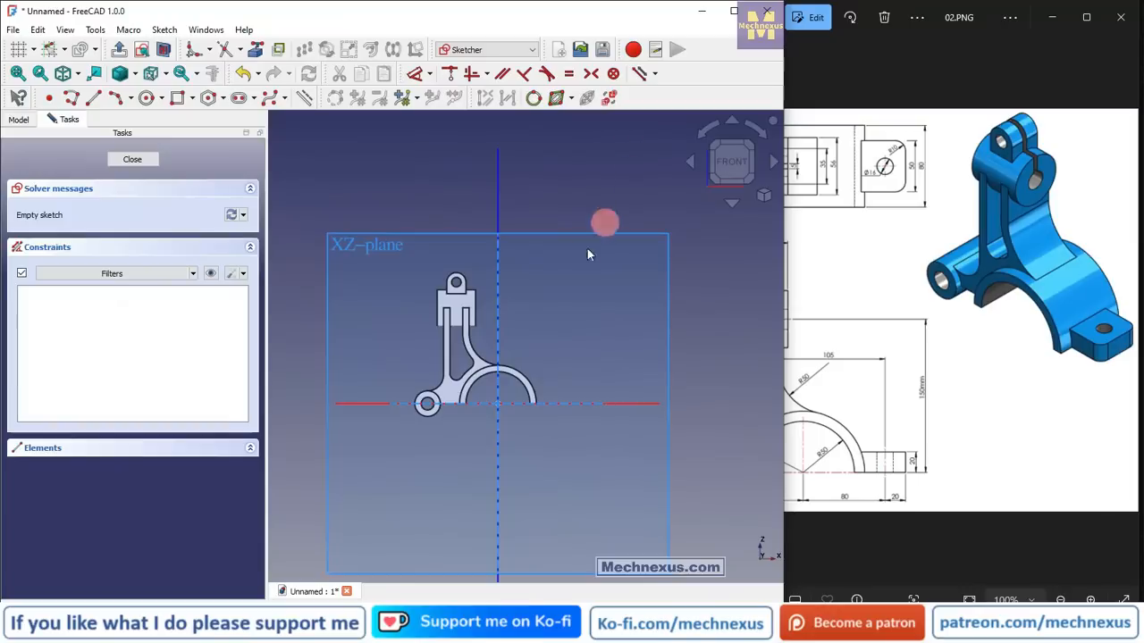
# - Hide the body's origin and project the half-ring's outer edge into the sketch as external geometry
pyautogui.click(18, 118)
pyautogui.click(89, 174)
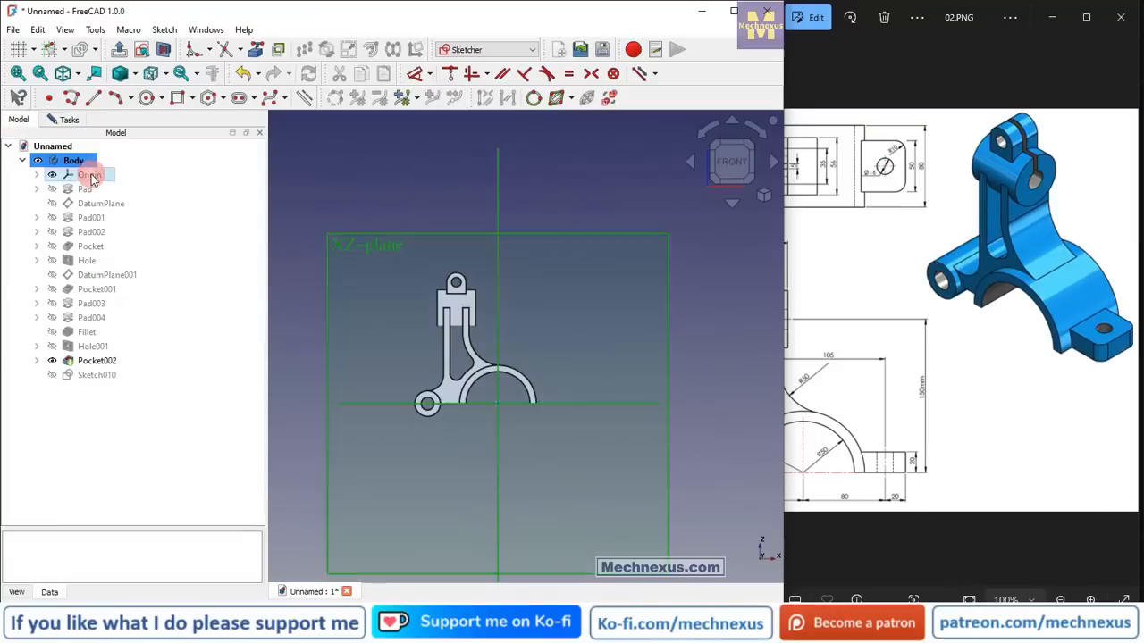
pyautogui.scroll(3, 523, 375)
pyautogui.click(524, 375)
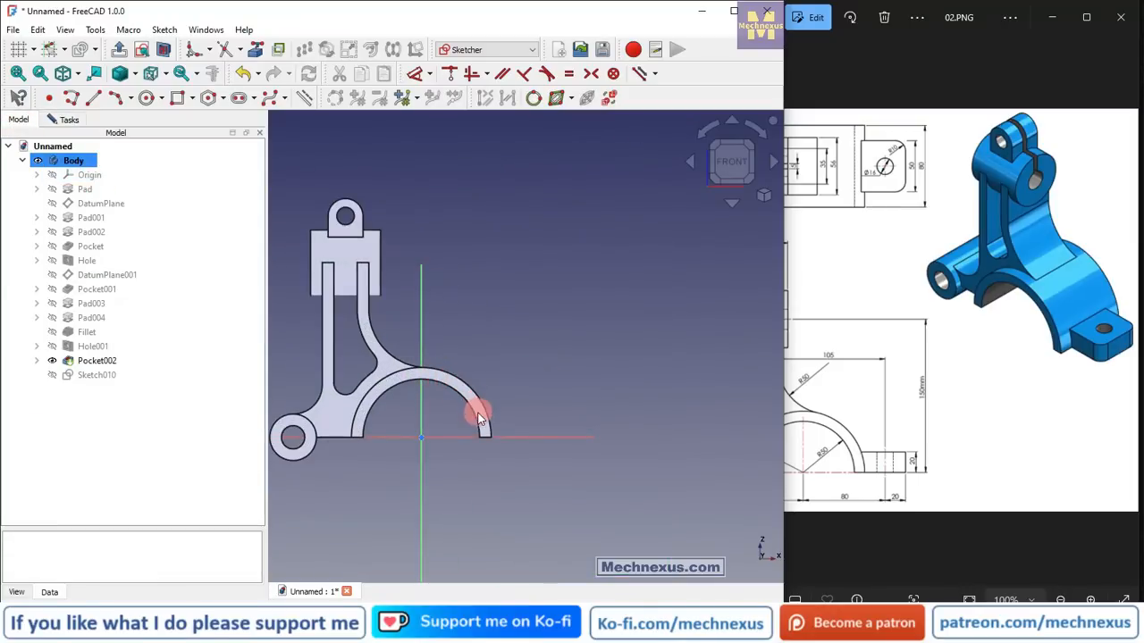
pyautogui.click(255, 50)
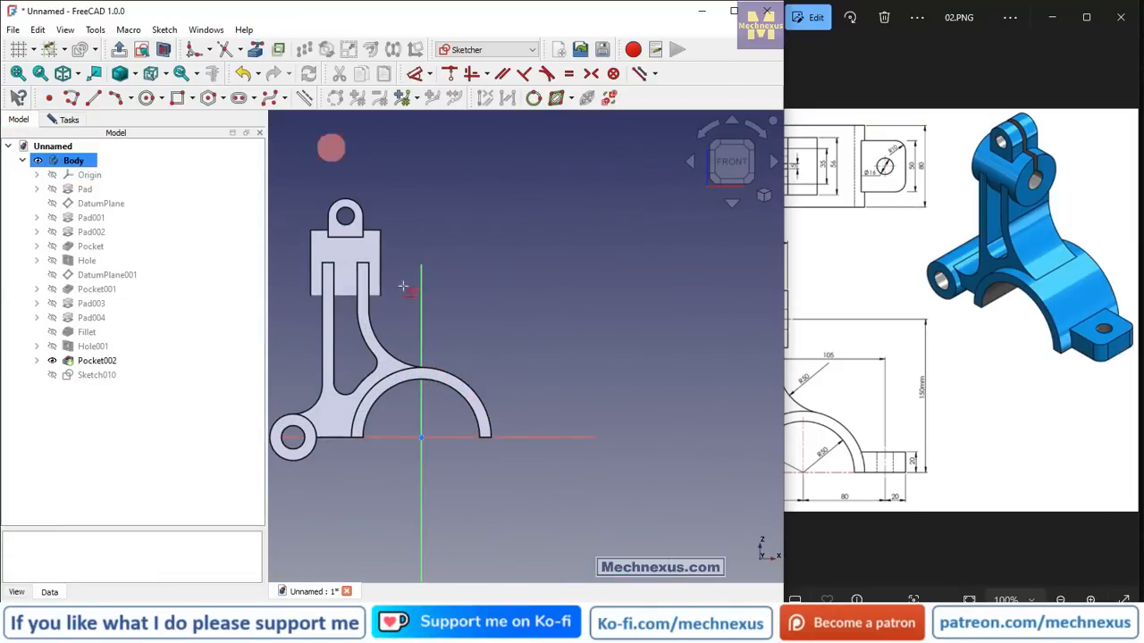
pyautogui.click(454, 382)
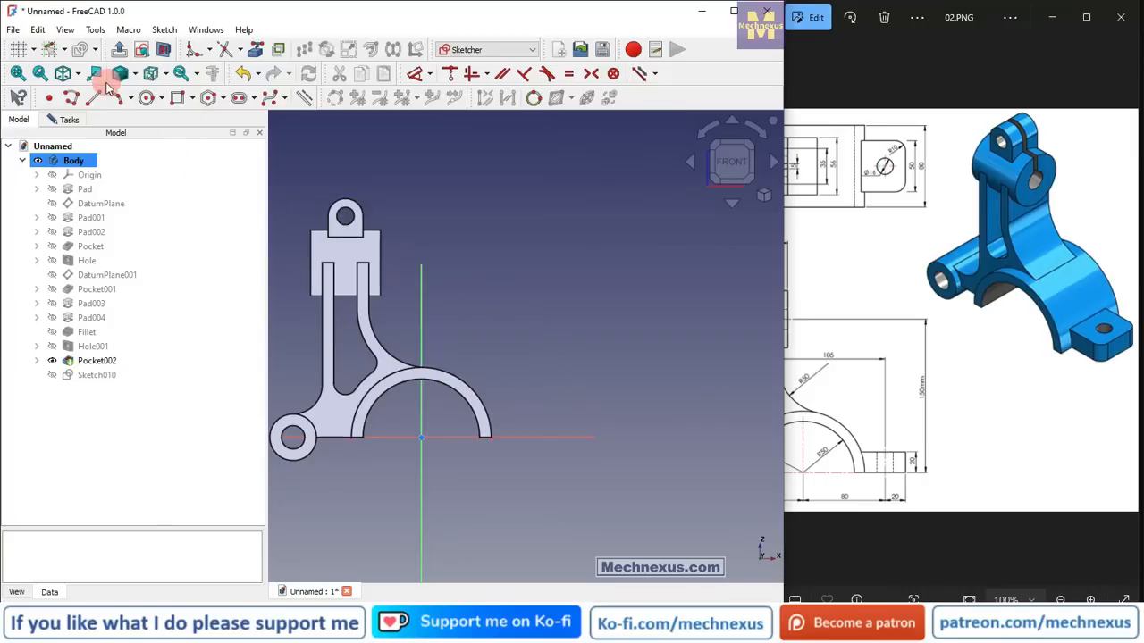
# - Switch the model to wireframe display and bring the whole front view of the reference drawing into sight
pyautogui.click(134, 75)
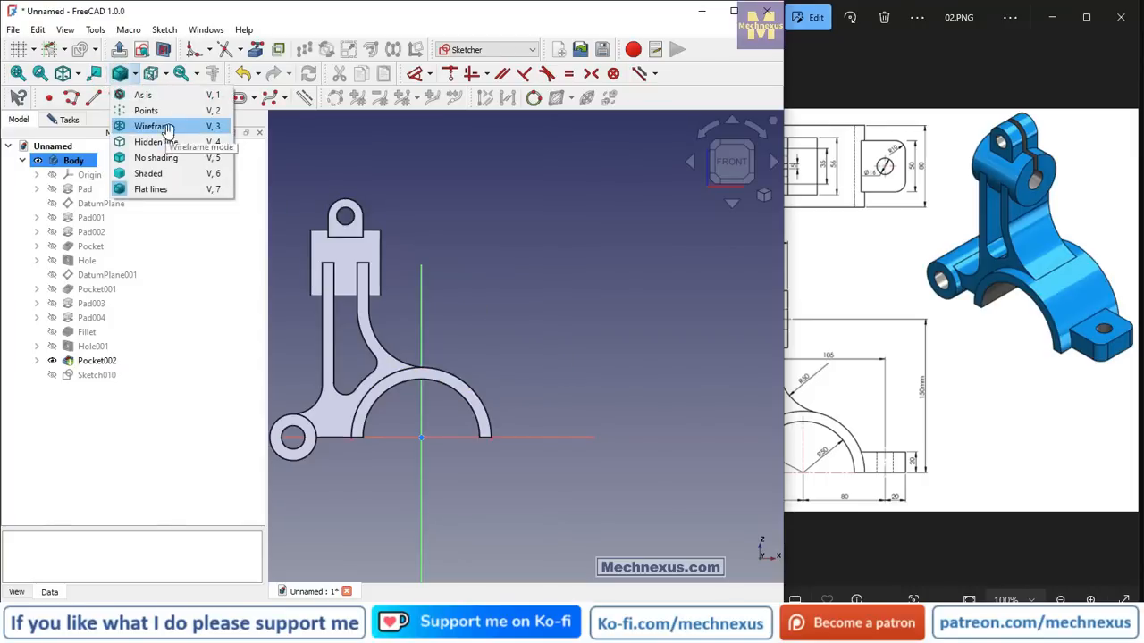
pyautogui.click(157, 125)
pyautogui.scroll(2, 478, 369)
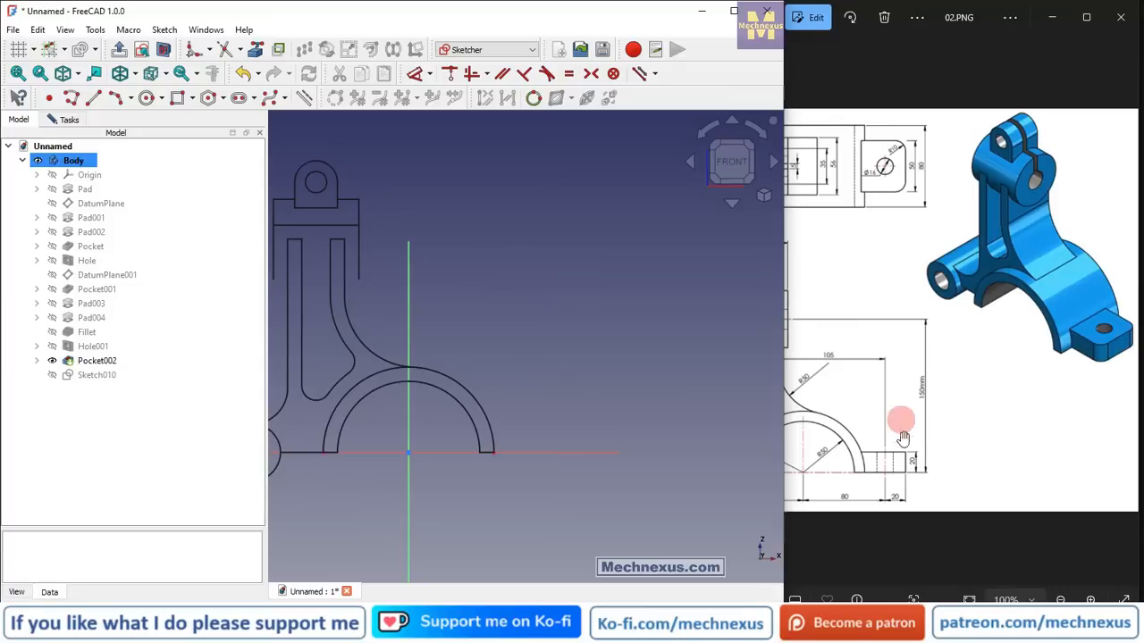
pyautogui.moveTo(889, 434)
pyautogui.mouseDown()
pyautogui.moveTo(957, 432)
pyautogui.moveTo(987, 466)
pyautogui.moveTo(1018, 464)
pyautogui.mouseUp()
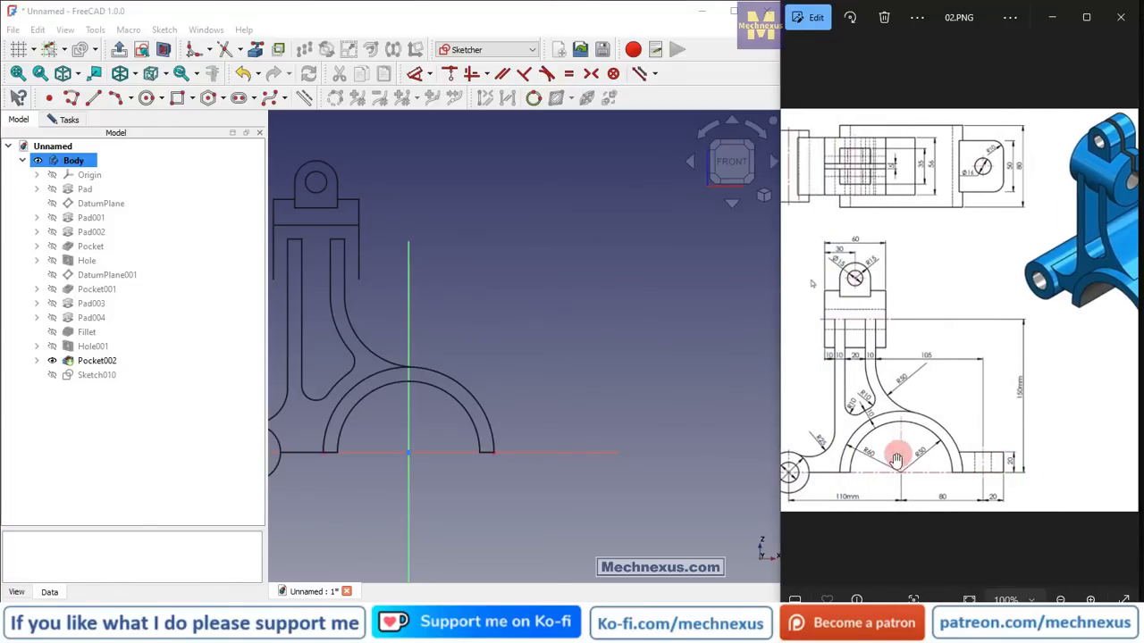
# - Sketch an arc upward from the half-ring's outer foot and constrain it equal to the projected outer edge
pyautogui.click(117, 99)
pyautogui.scroll(2, 493, 442)
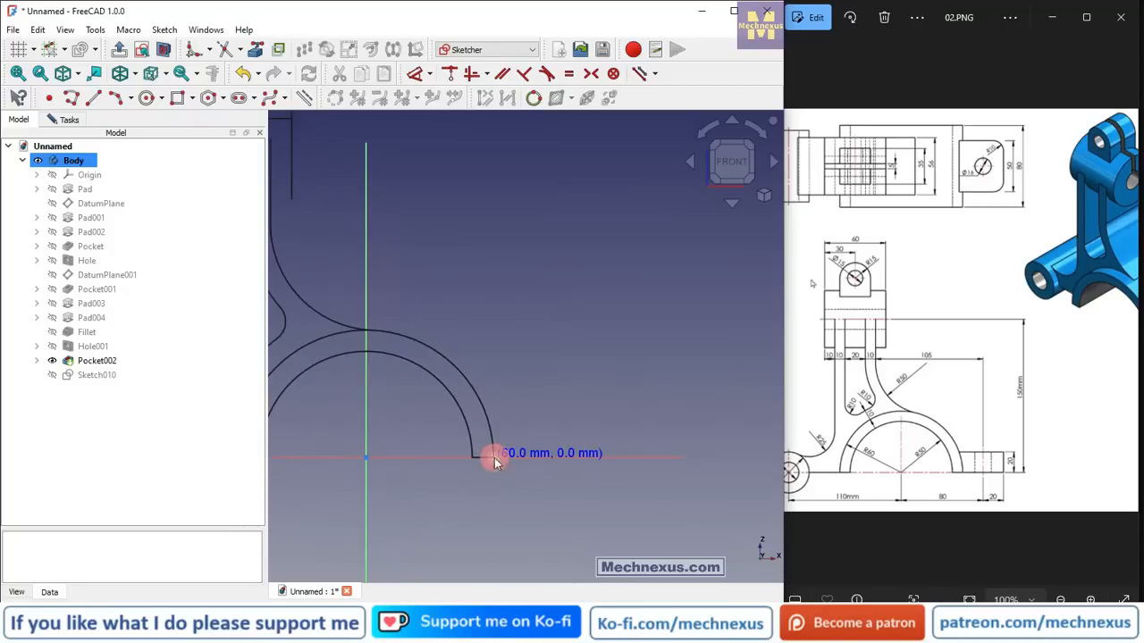
pyautogui.click(495, 400)
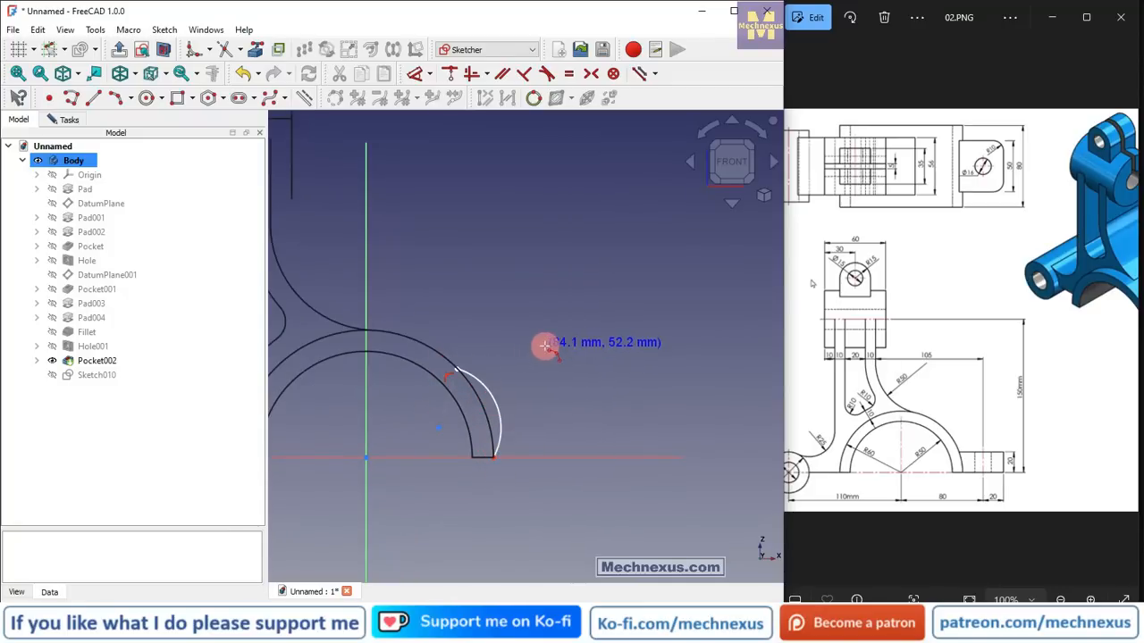
pyautogui.moveTo(531, 319)
pyautogui.mouseDown(button='middle')
pyautogui.moveTo(515, 336)
pyautogui.moveTo(563, 334)
pyautogui.mouseUp(button='middle')
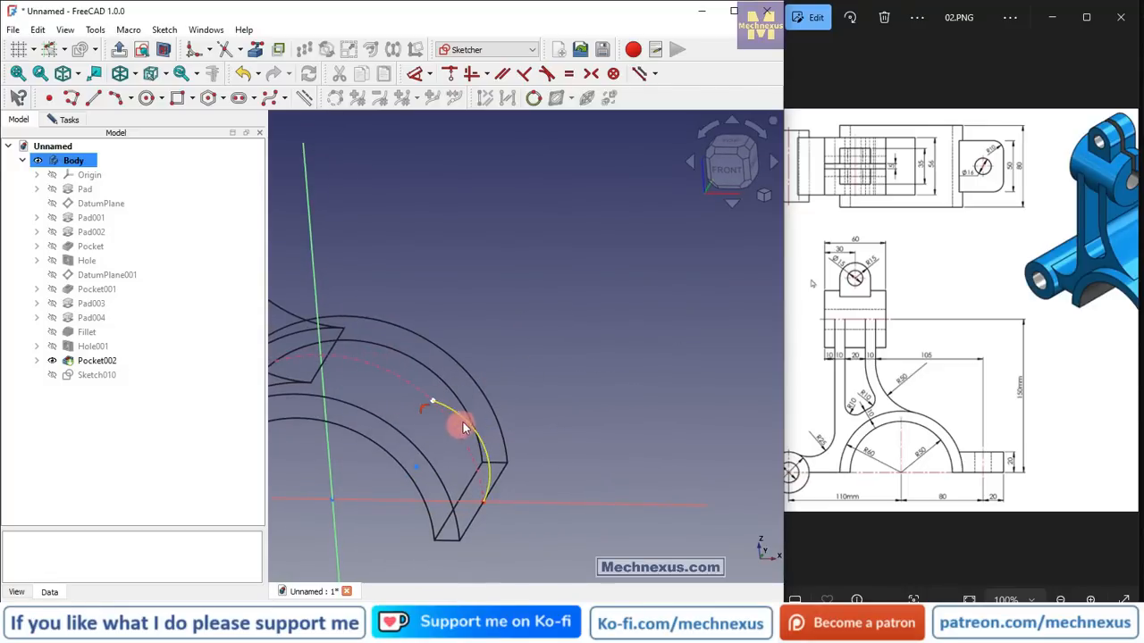
pyautogui.click(464, 423)
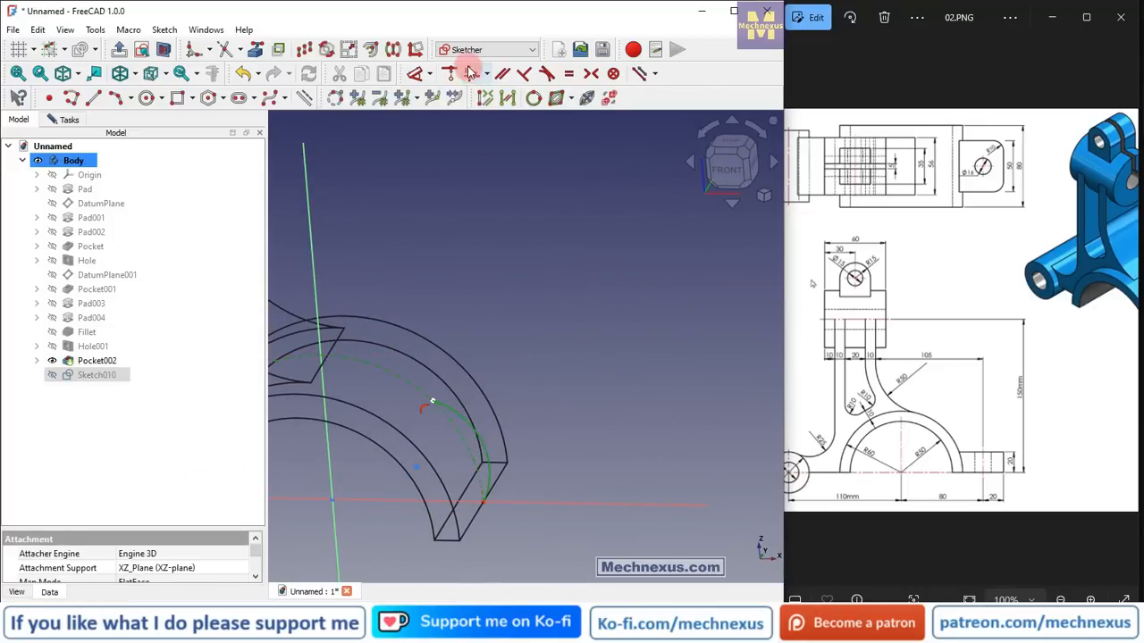
pyautogui.click(569, 78)
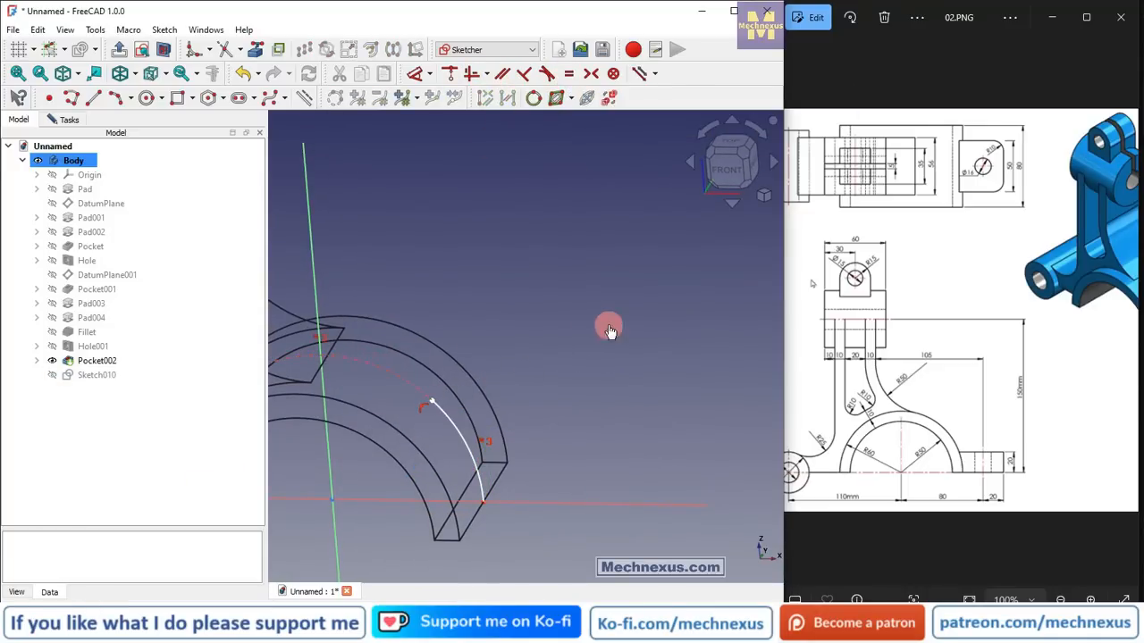
pyautogui.click(739, 176)
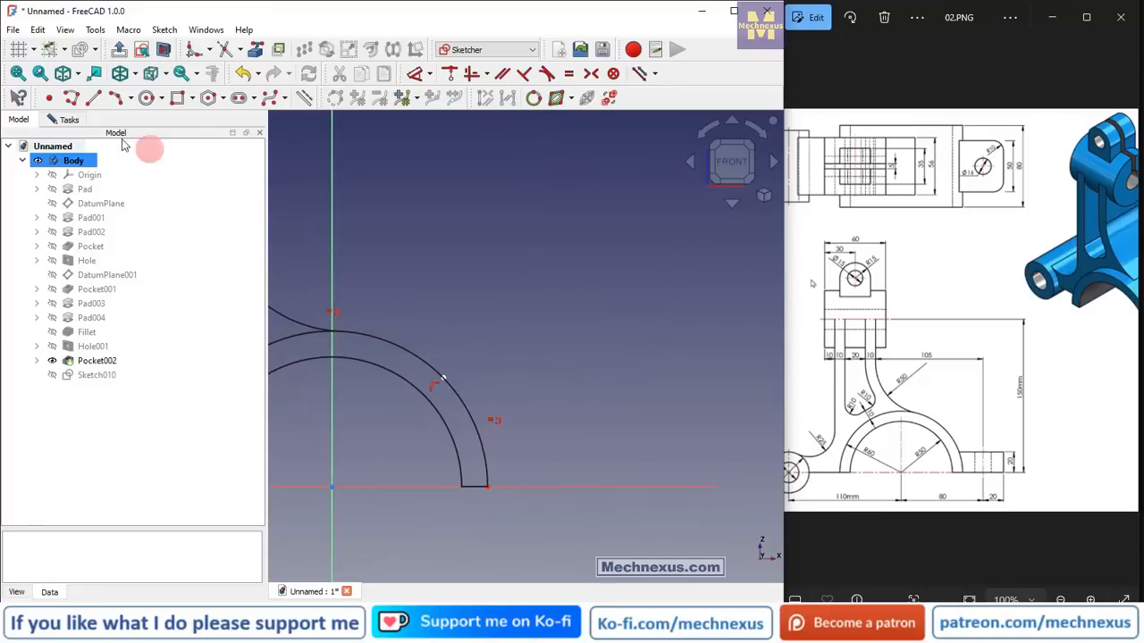
# - Draw the lug's top line outward from the arc's upper end and a vertical end line about 43 mm long down to the horizontal axis
pyautogui.click(442, 379)
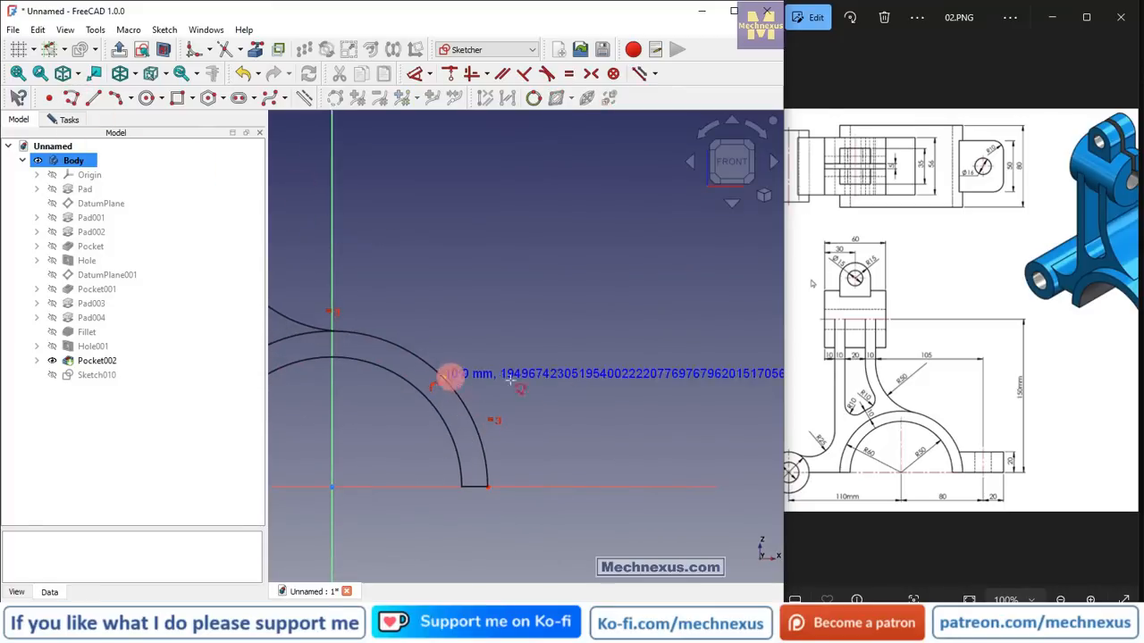
pyautogui.click(649, 377)
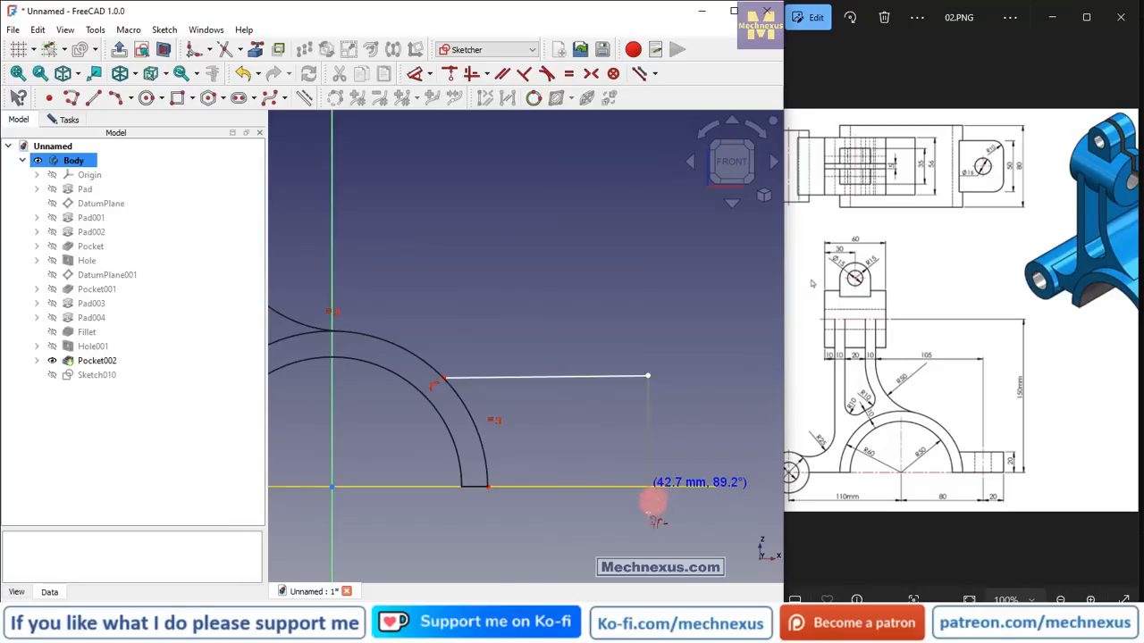
pyautogui.click(649, 487)
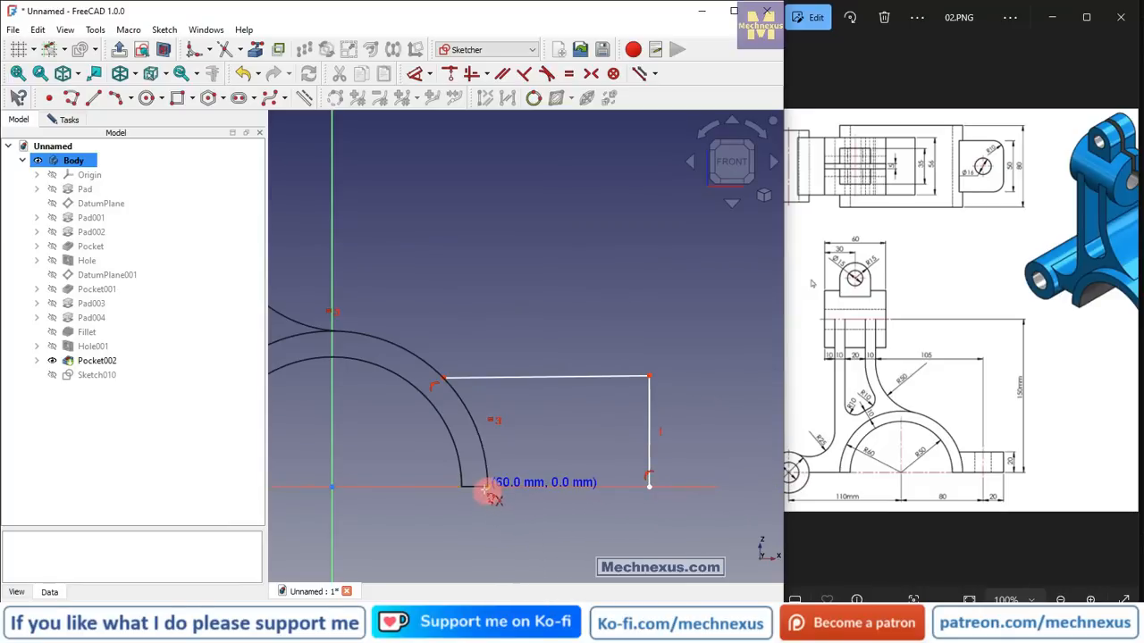
pyautogui.click(487, 490)
pyautogui.rightClick(585, 413)
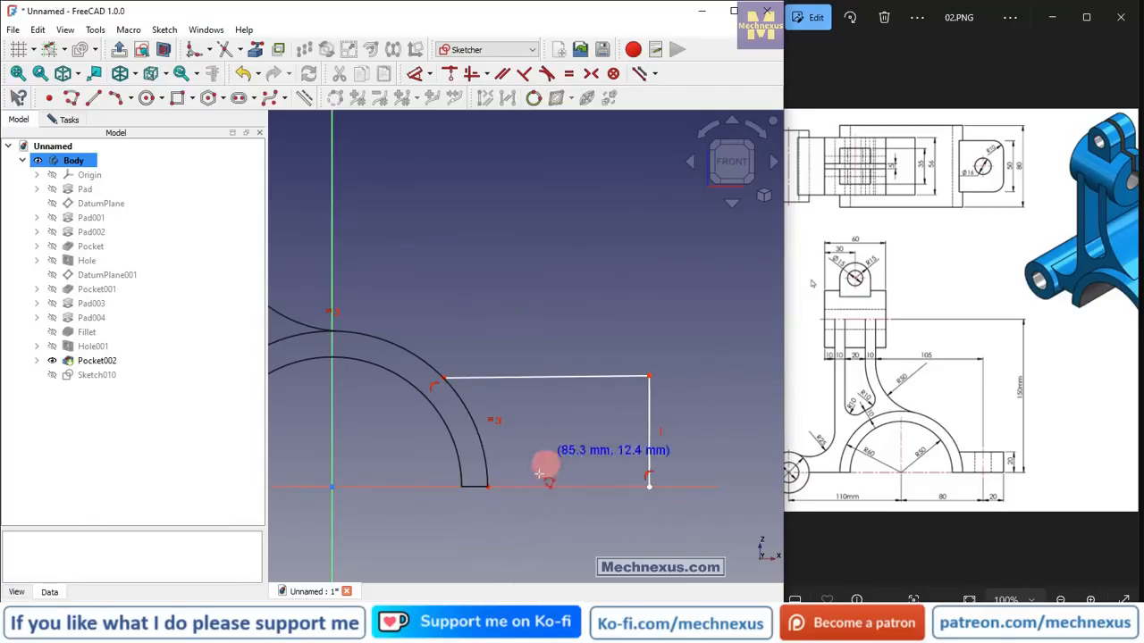
pyautogui.moveTo(545, 465); pyautogui.dragTo(456, 474, button='middle')
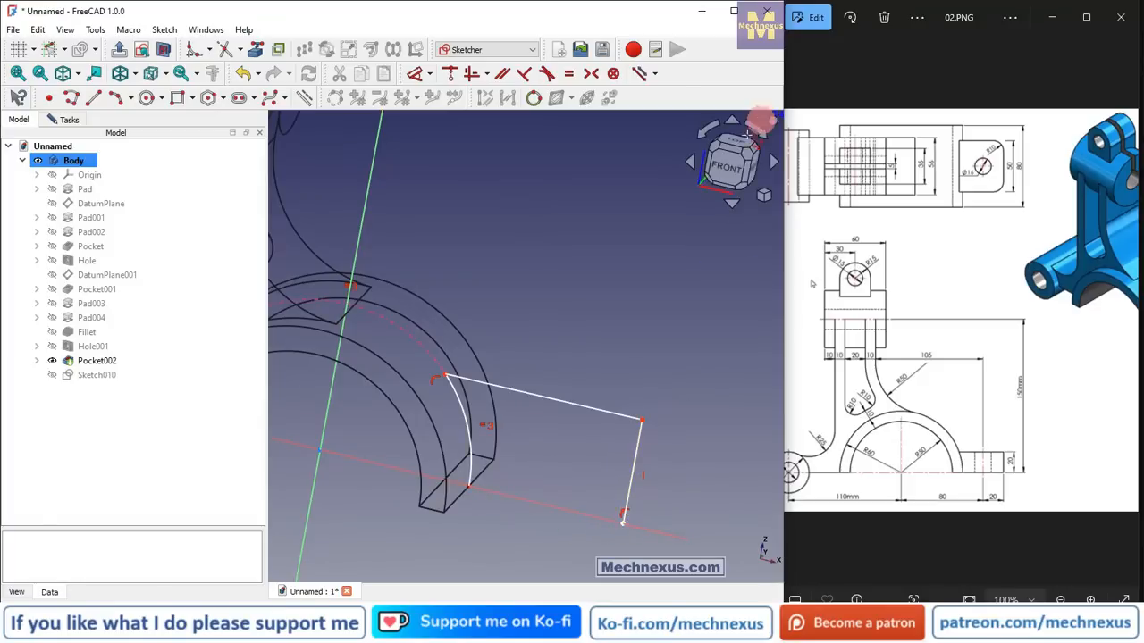
pyautogui.click(727, 170)
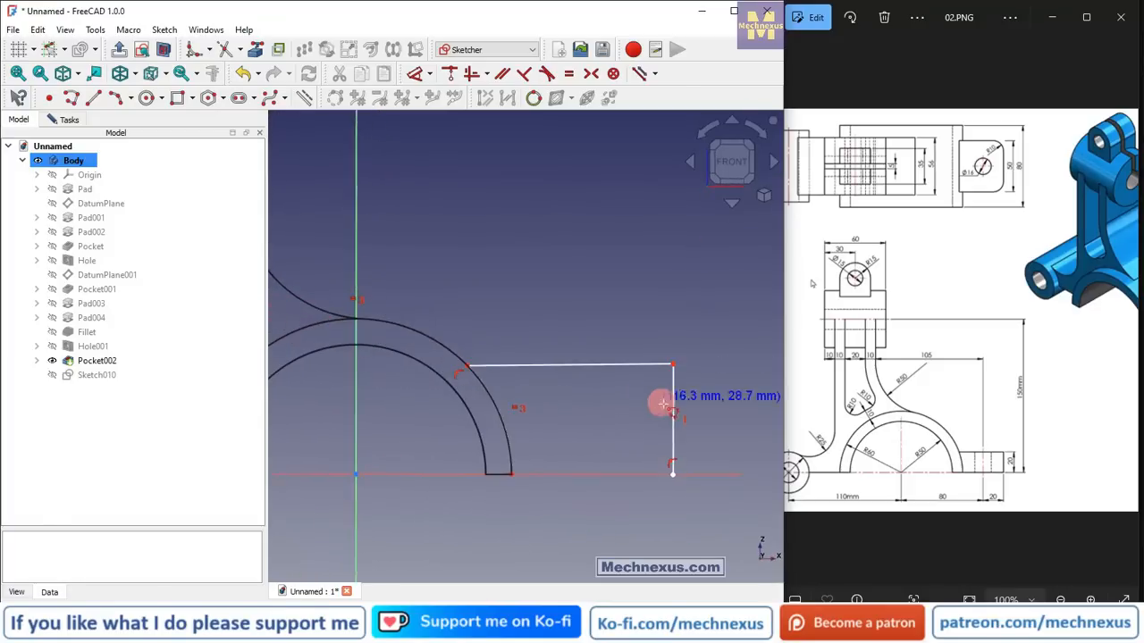
pyautogui.click(672, 472)
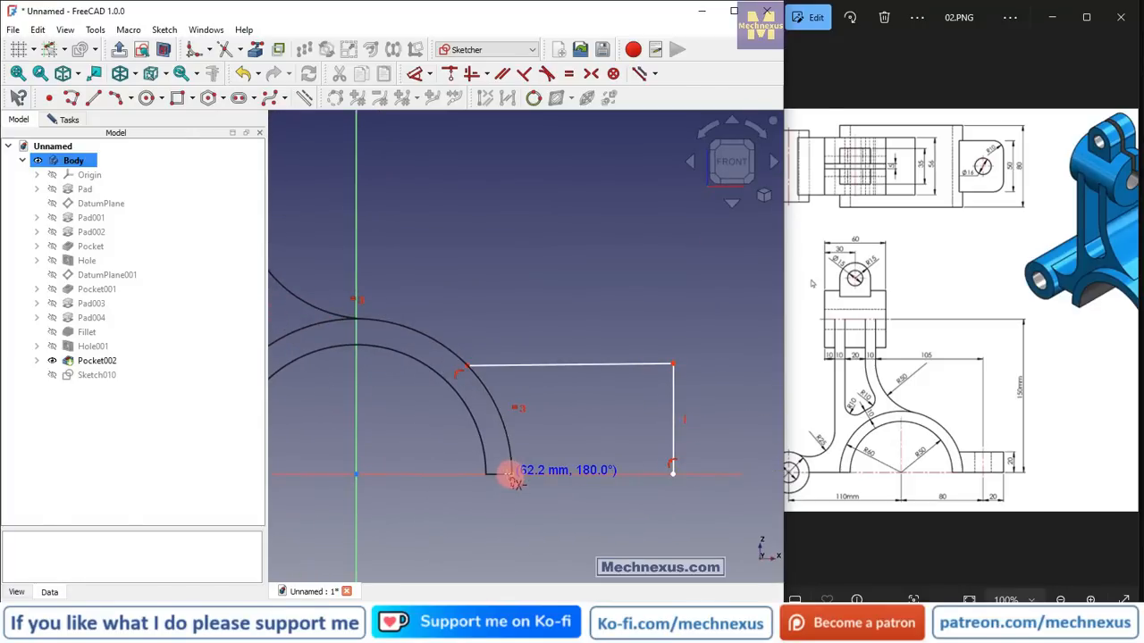
pyautogui.click(512, 475)
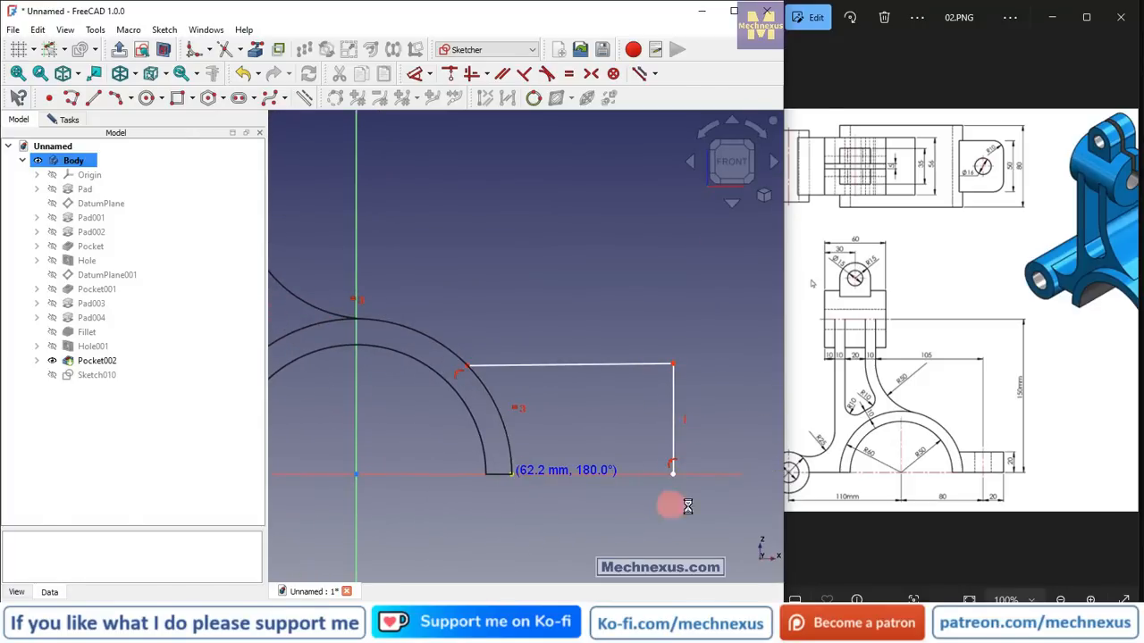
pyautogui.rightClick(573, 396)
pyautogui.click(574, 476)
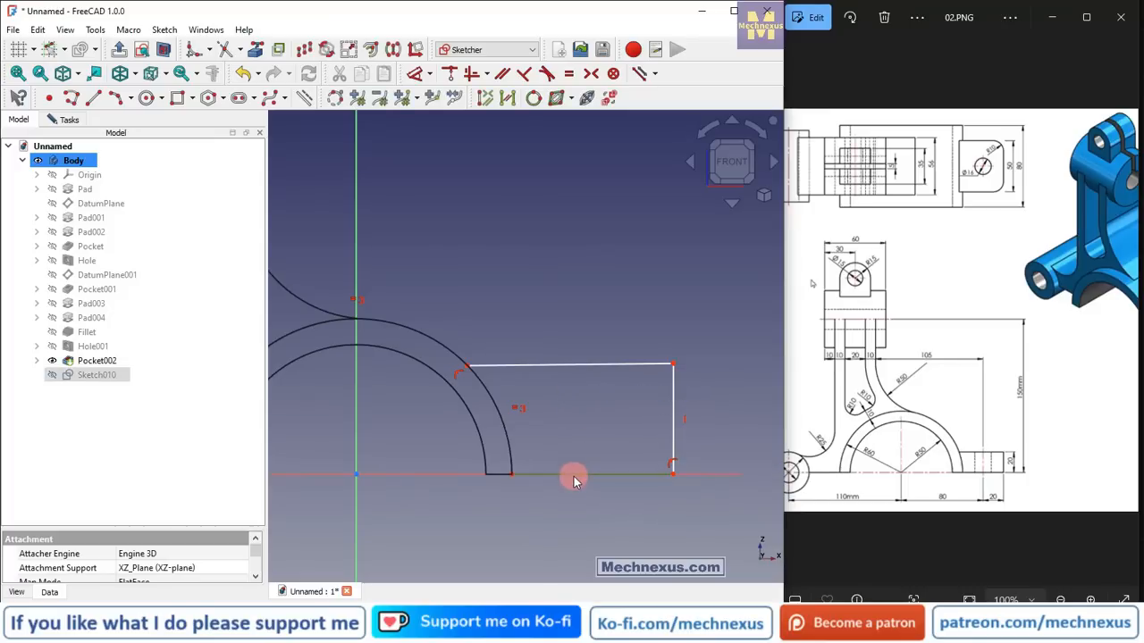
pyautogui.press('Delete')
pyautogui.moveTo(623, 429); pyautogui.dragTo(611, 432, button='middle')
pyautogui.click(729, 162)
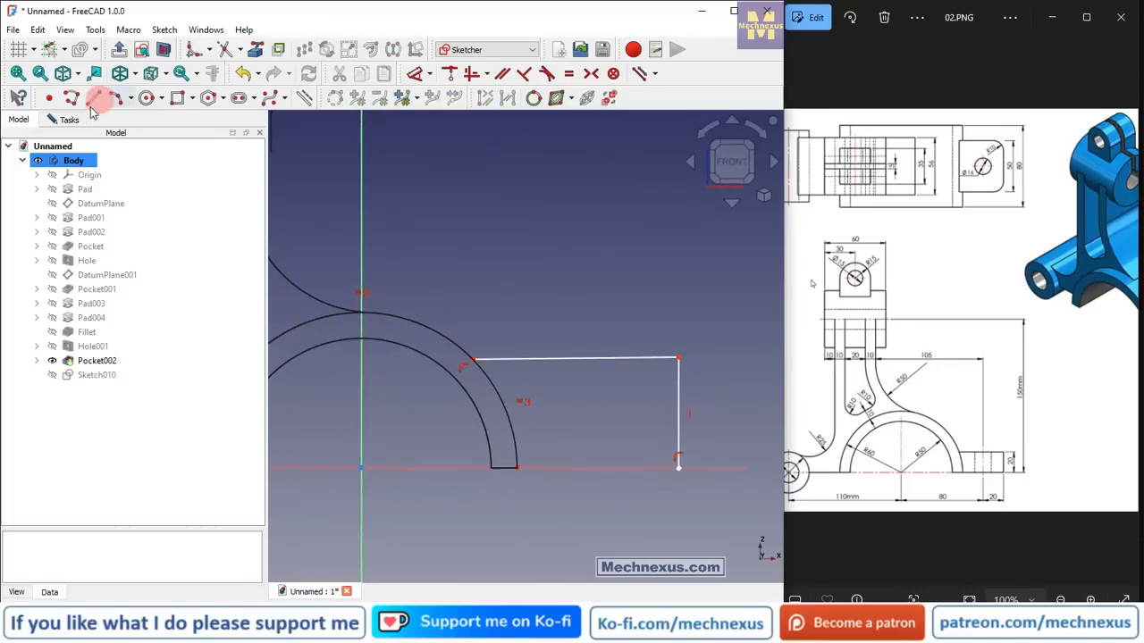
# - Close the lug profile with a bottom line from the vertical end line to the half-ring's outer foot
pyautogui.click(94, 97)
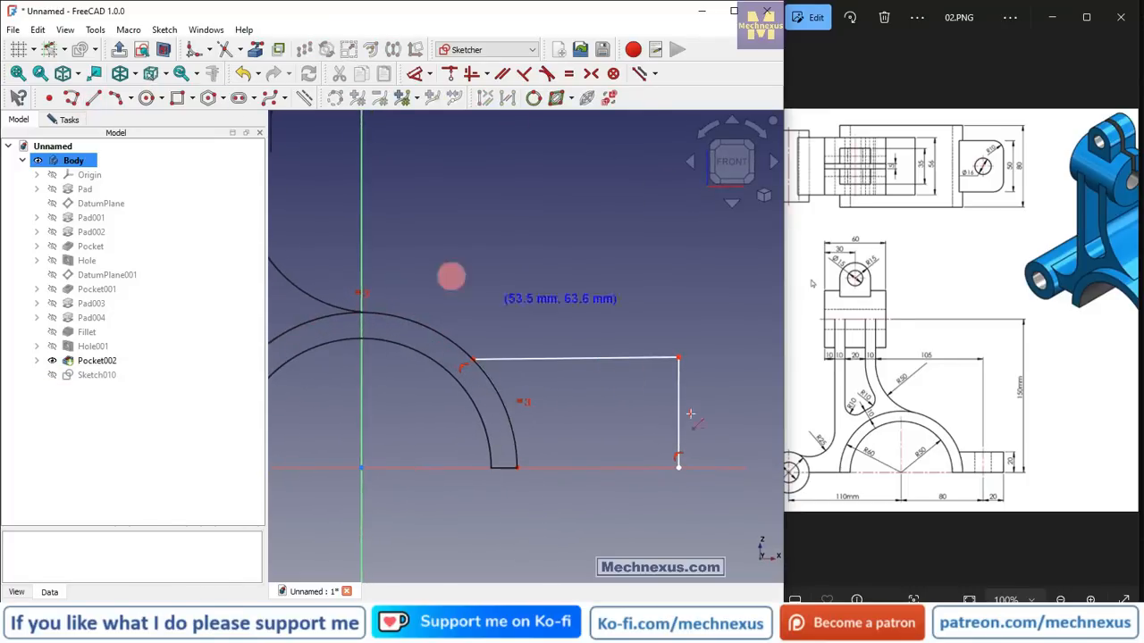
pyautogui.click(677, 465)
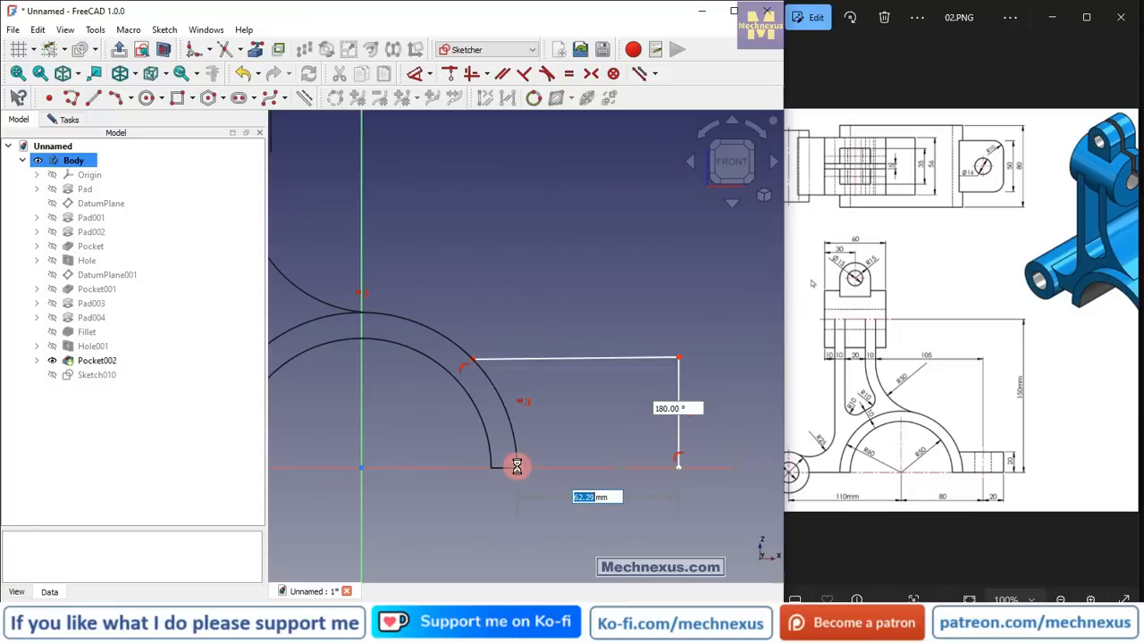
pyautogui.click(517, 466)
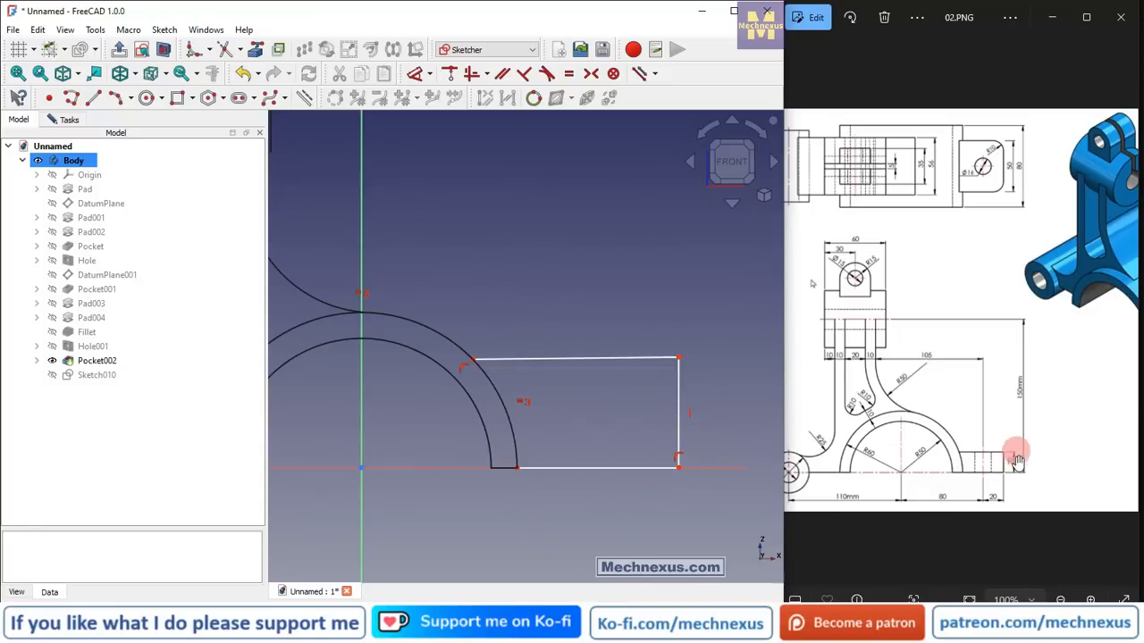
# - Dimension the lug's vertical end line at 20 mm and constrain the sloping top line to be horizontal
pyautogui.click(415, 73)
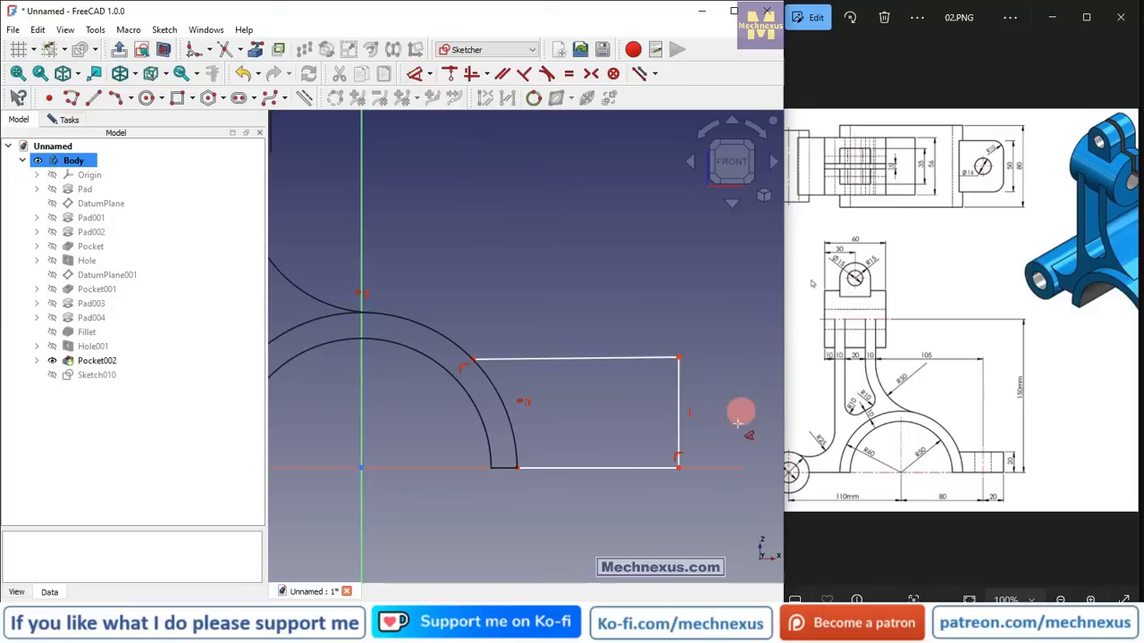
pyautogui.click(679, 427)
pyautogui.click(732, 383)
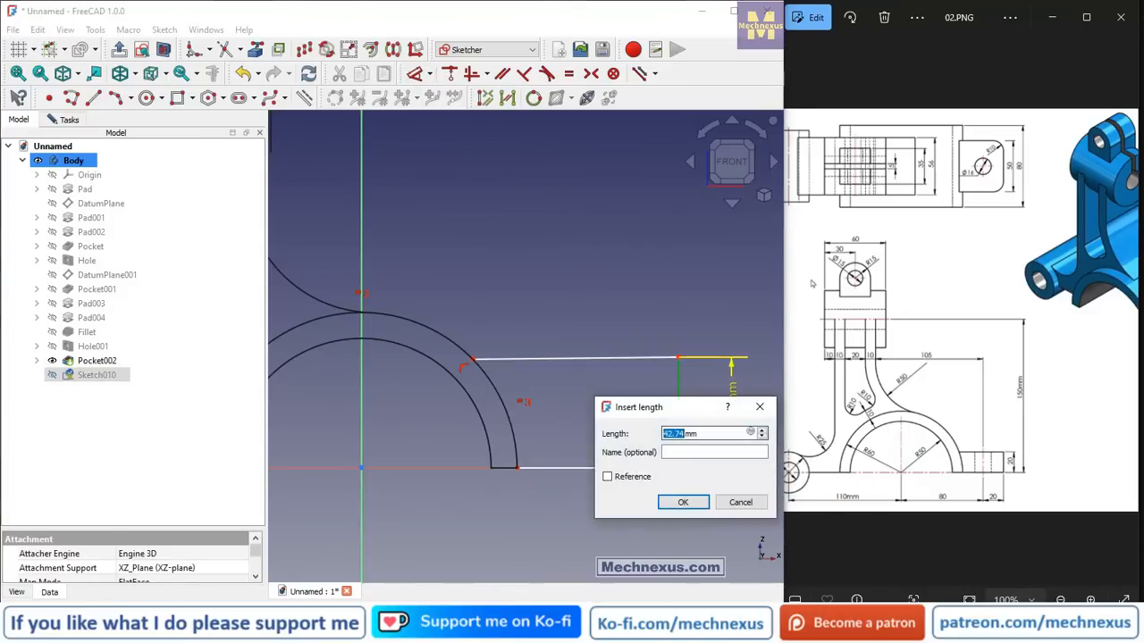
pyautogui.write('20')
pyautogui.press('Return')
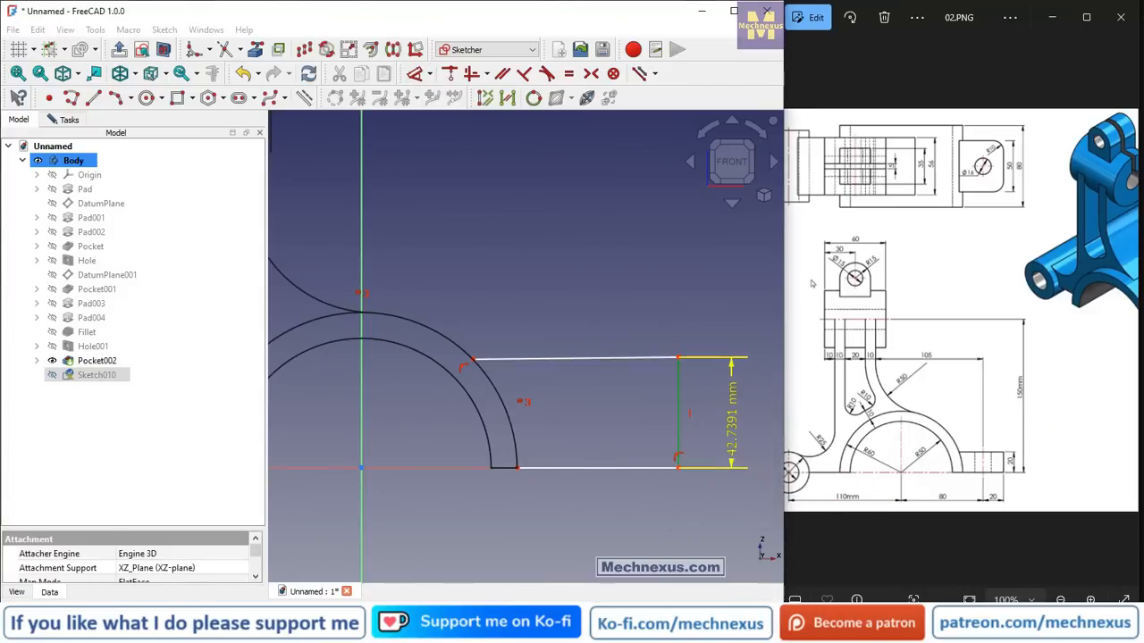
pyautogui.click(554, 220)
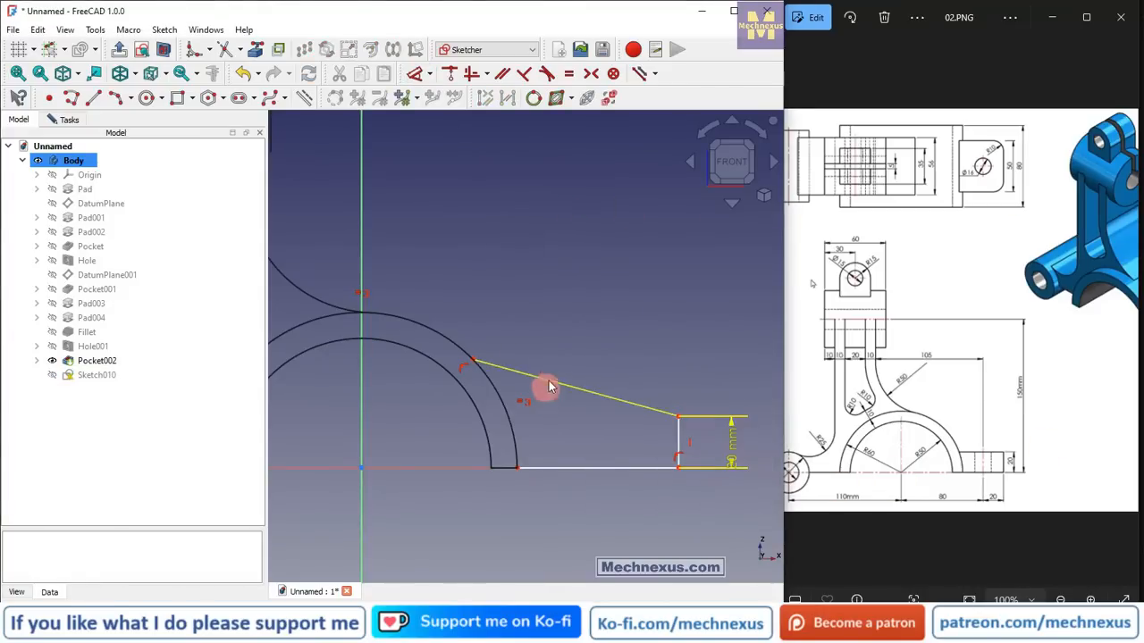
pyautogui.click(549, 386)
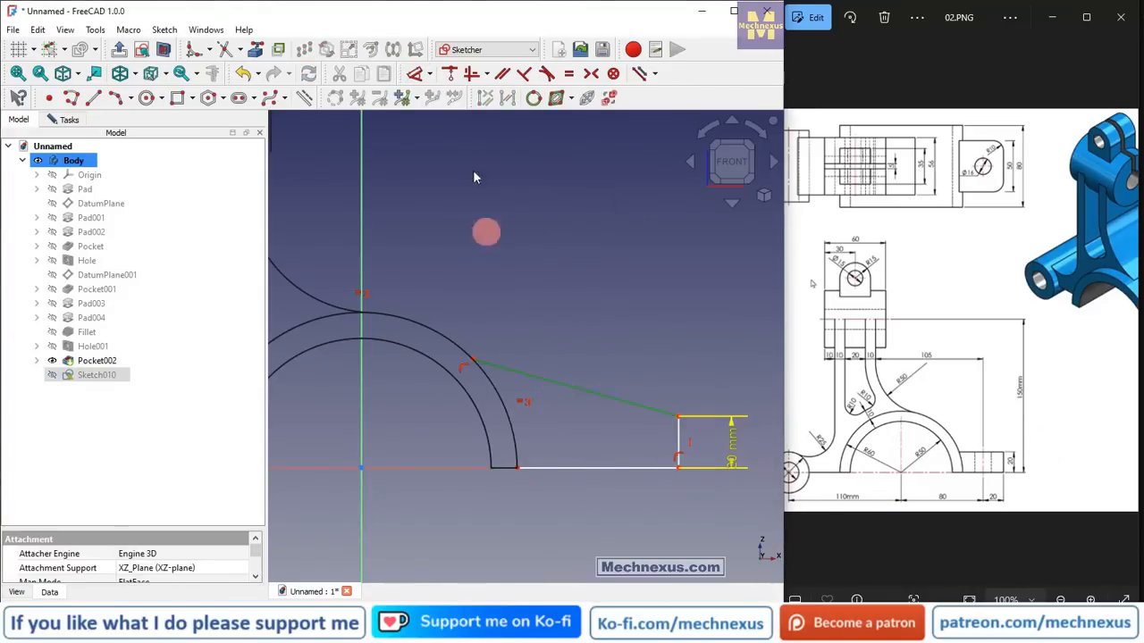
pyautogui.click(470, 76)
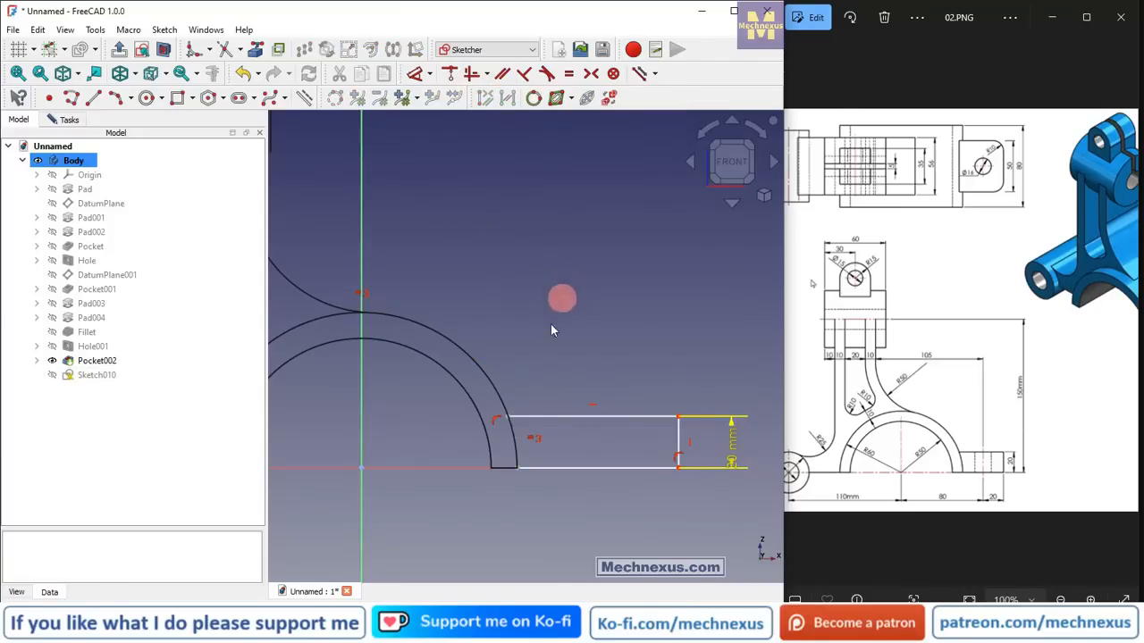
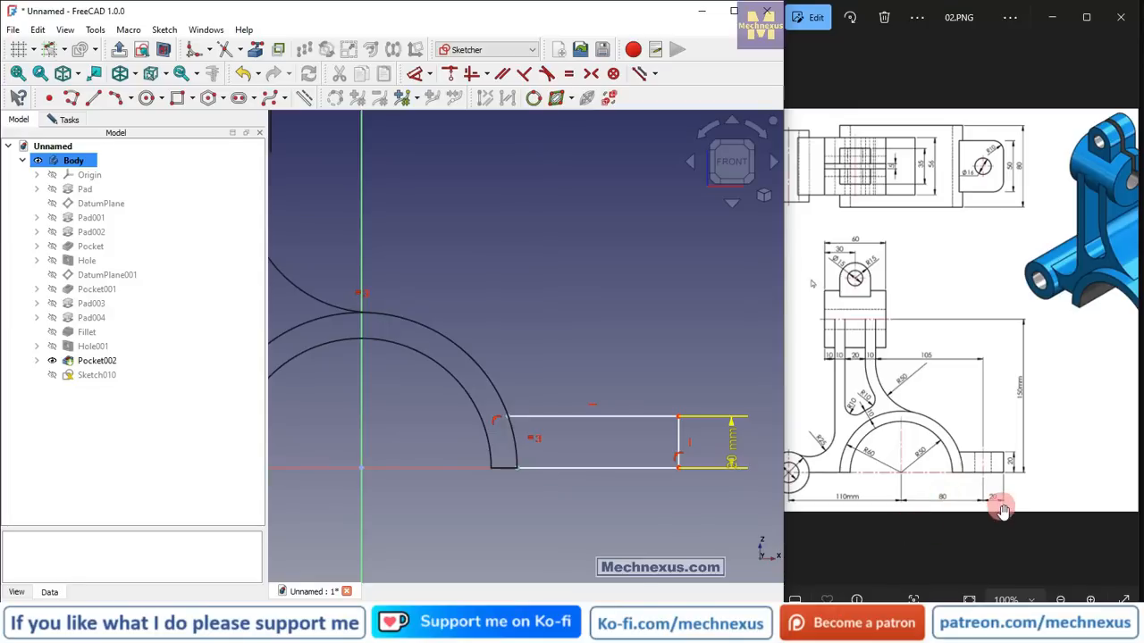
# - Dimension the horizontal distance from the sketch origin to the lug's vertical end line at 100 mm
pyautogui.scroll(-2, 525, 260)
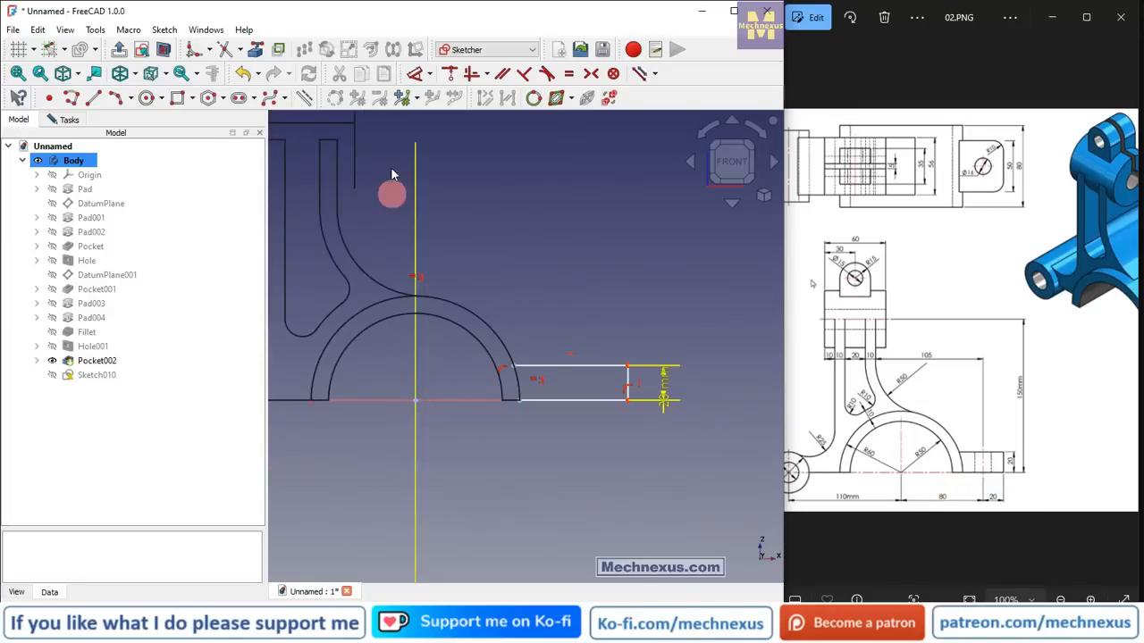
pyautogui.click(414, 74)
pyautogui.click(414, 399)
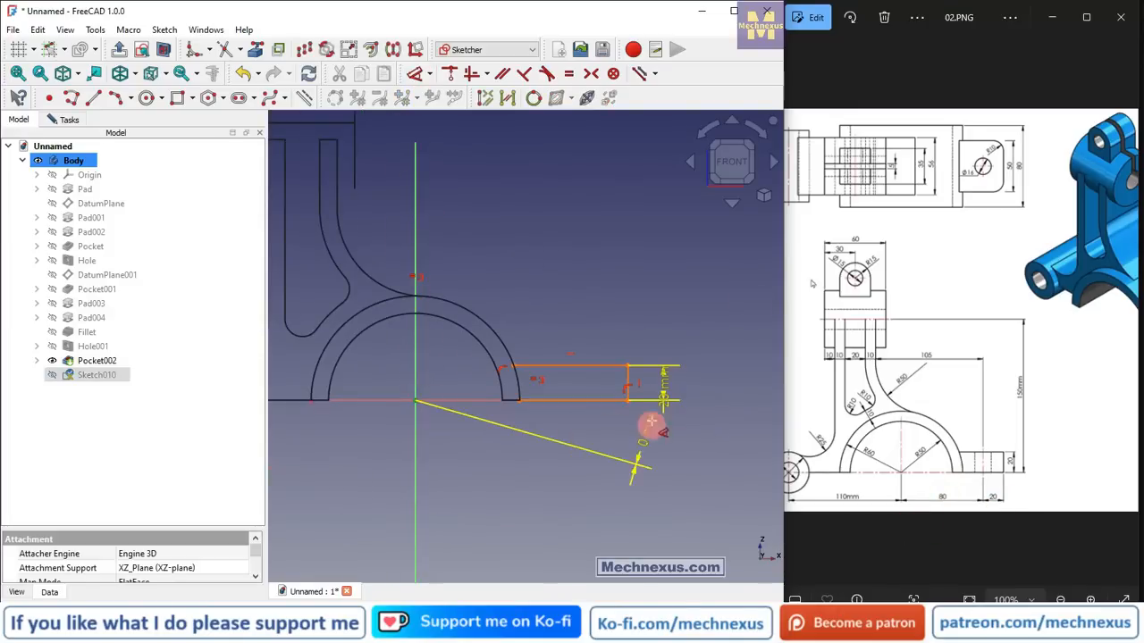
pyautogui.click(630, 402)
pyautogui.click(545, 475)
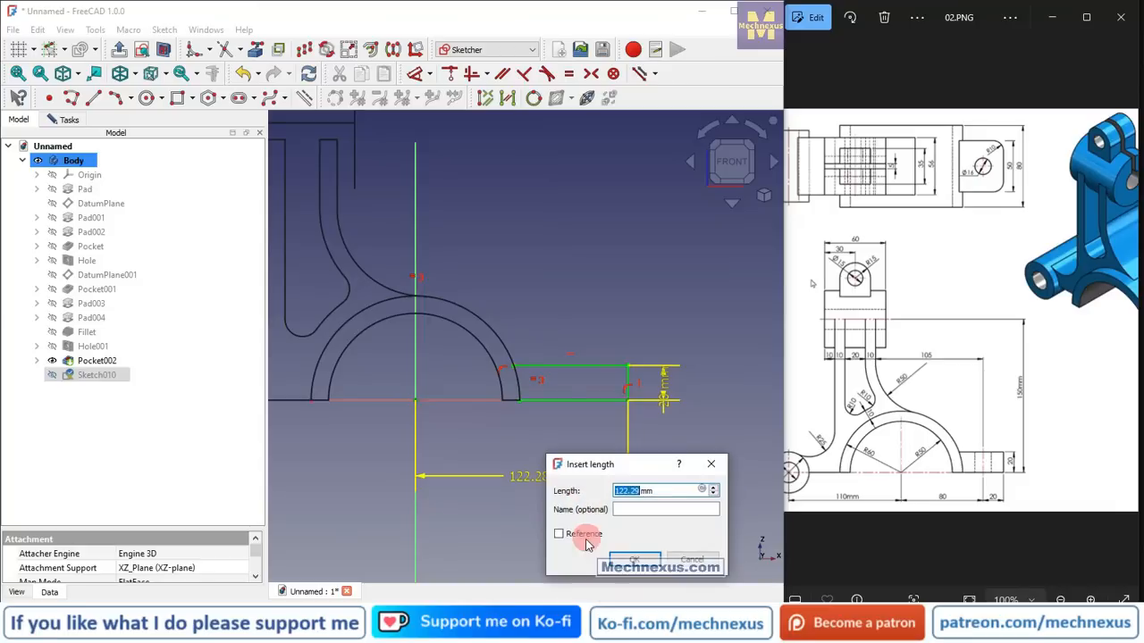
pyautogui.press('Return')
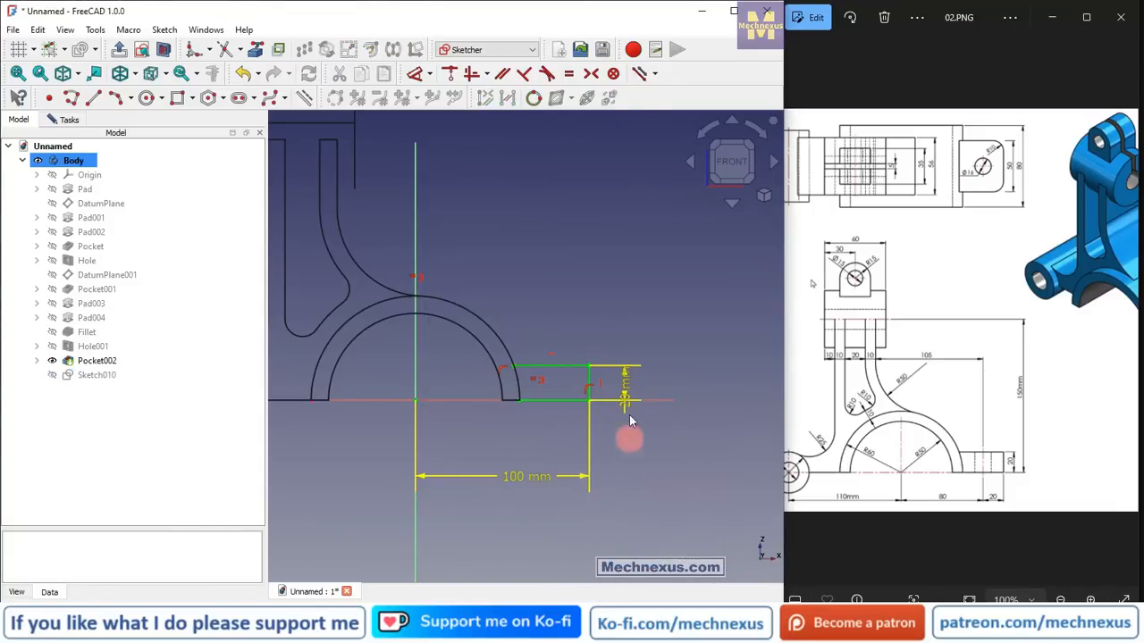
# - Move the 20 mm dimension label clear above the lug profile and finish the sketch
pyautogui.moveTo(625, 393); pyautogui.dragTo(628, 288)
pyautogui.moveTo(579, 331); pyautogui.dragTo(539, 376, button='middle')
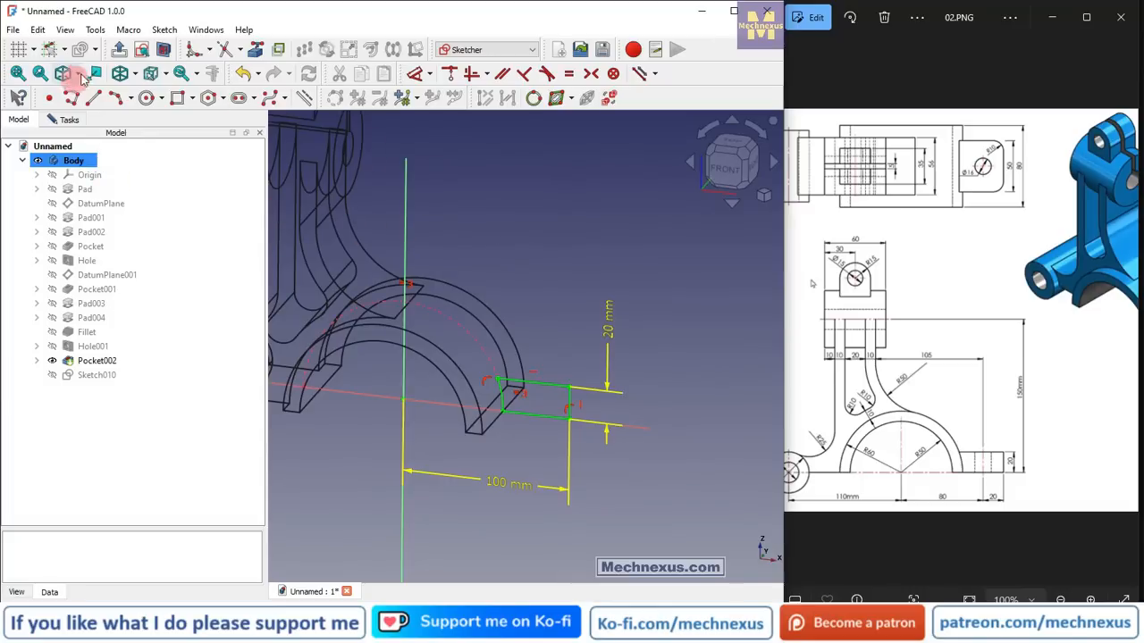
pyautogui.click(120, 50)
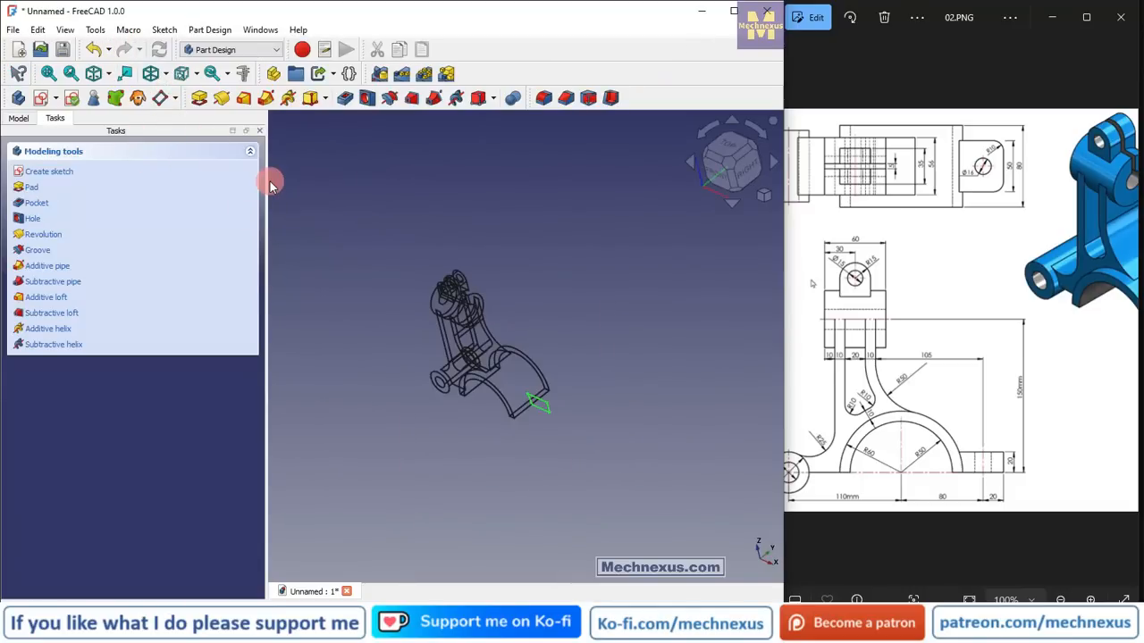
# - Show the model shaded and pad the lug sketch 50 mm, symmetric to its plane
pyautogui.press('v')
pyautogui.press('2')
pyautogui.scroll(2, 548, 389)
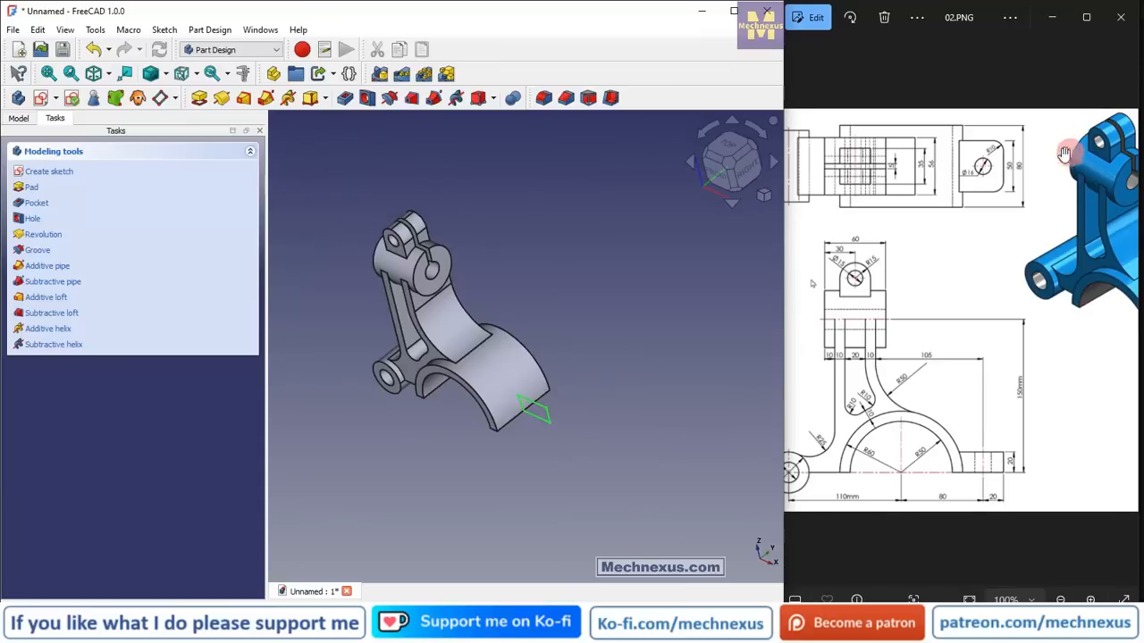
pyautogui.click(20, 119)
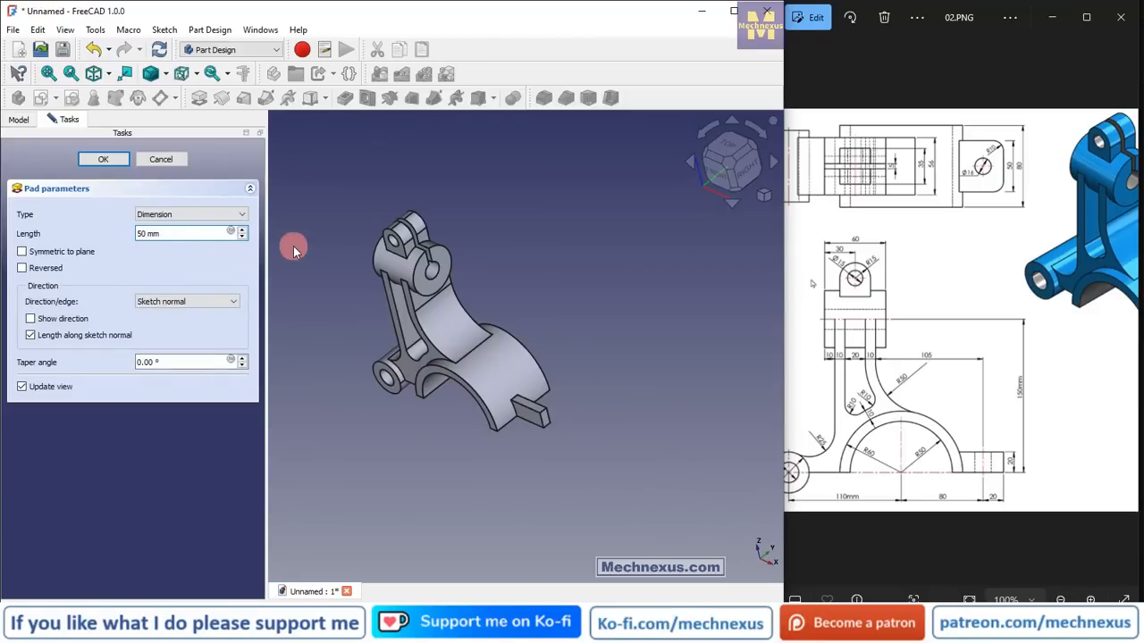
pyautogui.click(22, 252)
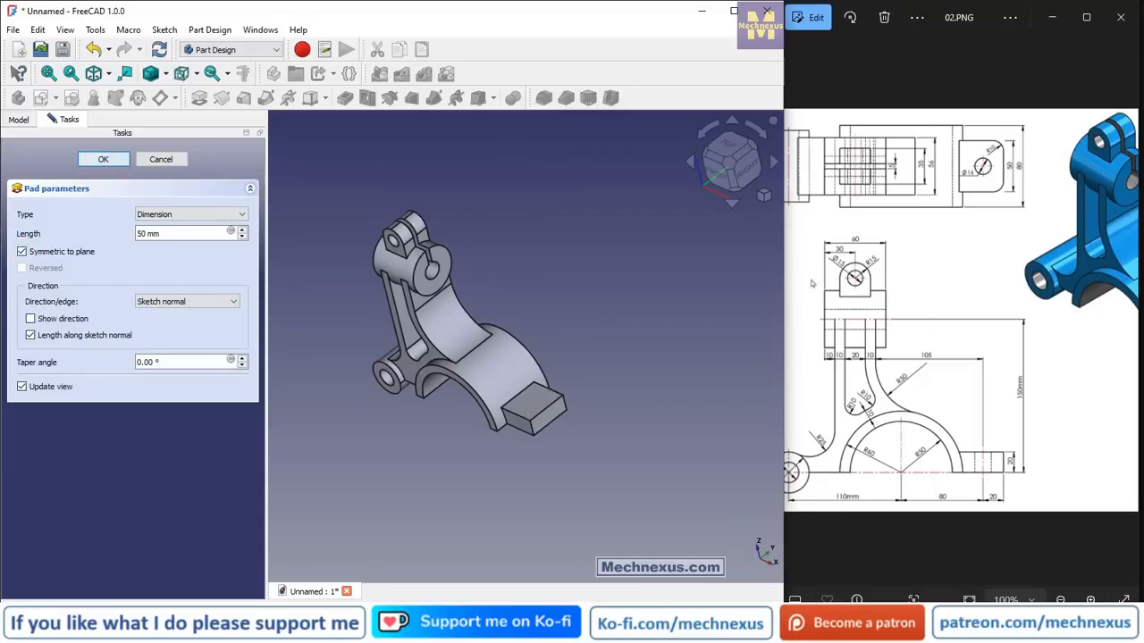
pyautogui.press('Return')
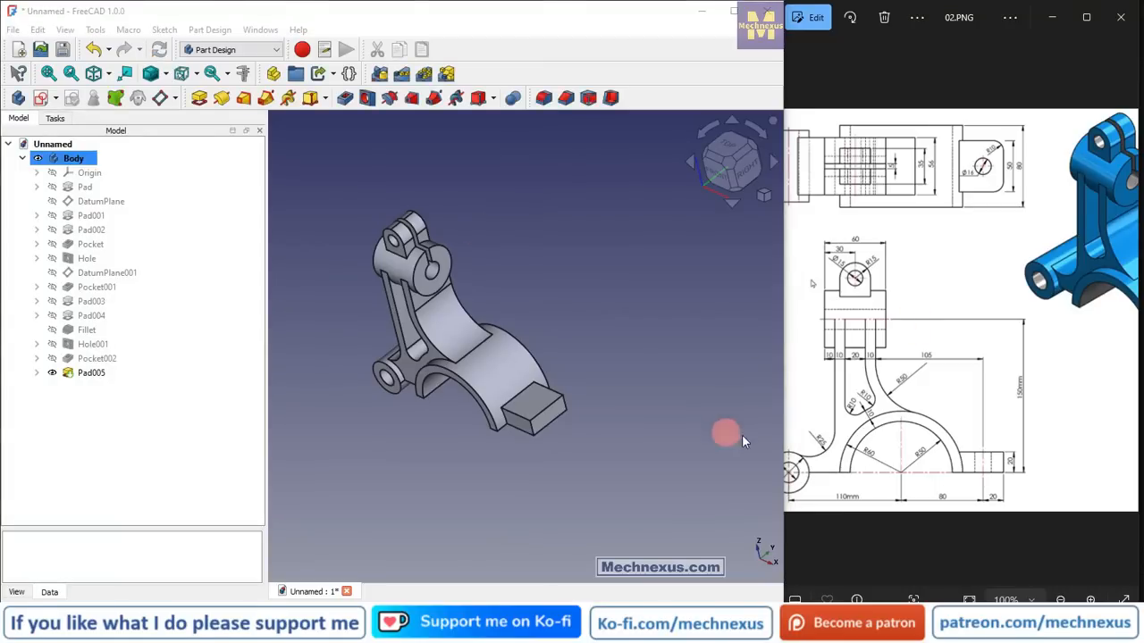
# - Start a new sketch on the lug's flat top face
pyautogui.scroll(2, 507, 376)
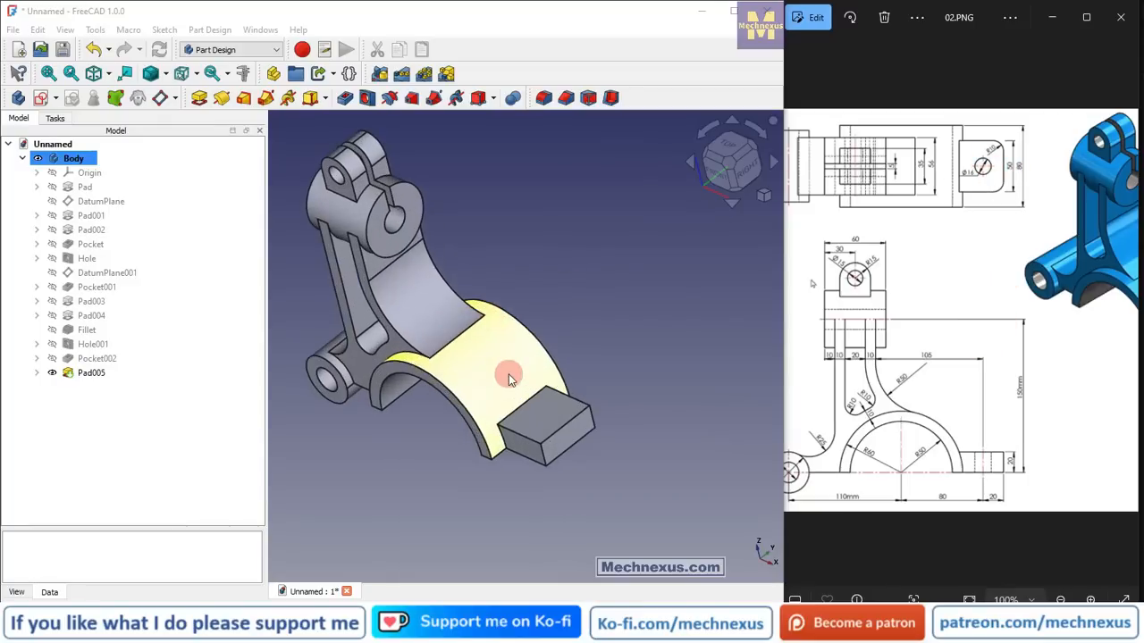
pyautogui.click(540, 413)
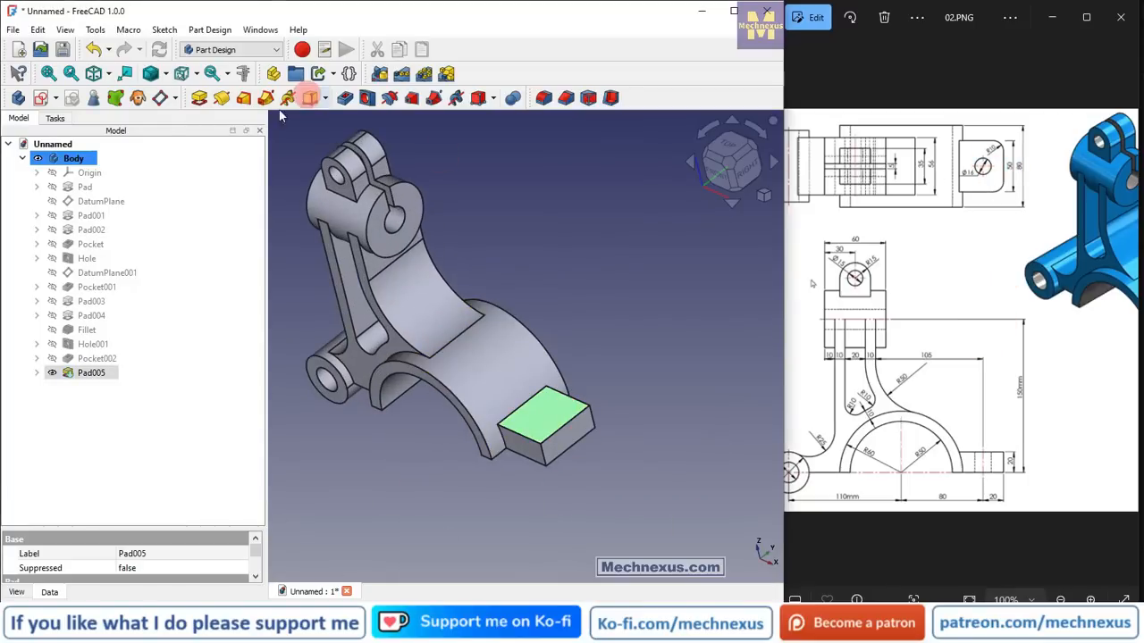
pyautogui.click(40, 98)
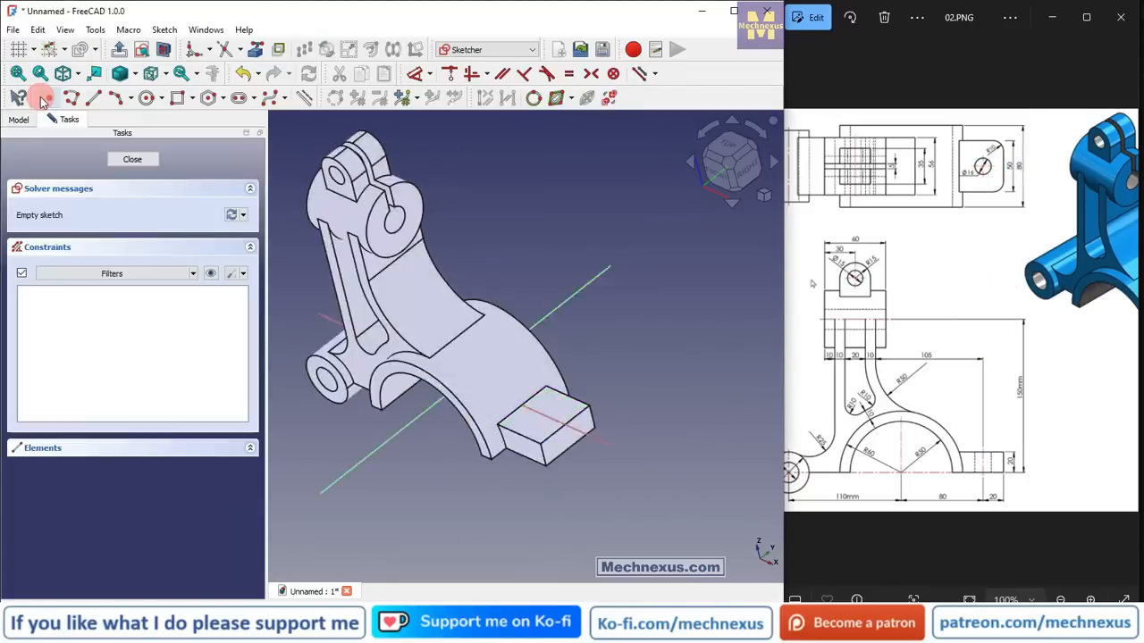
pyautogui.click(704, 136)
pyautogui.click(704, 136)
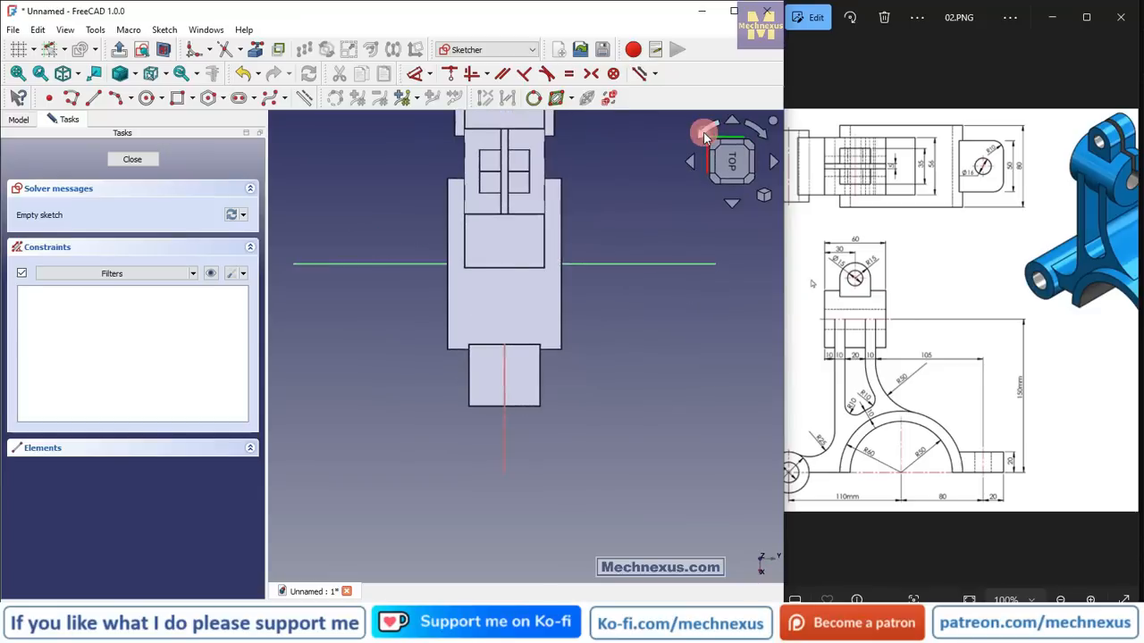
pyautogui.click(704, 136)
pyautogui.click(705, 136)
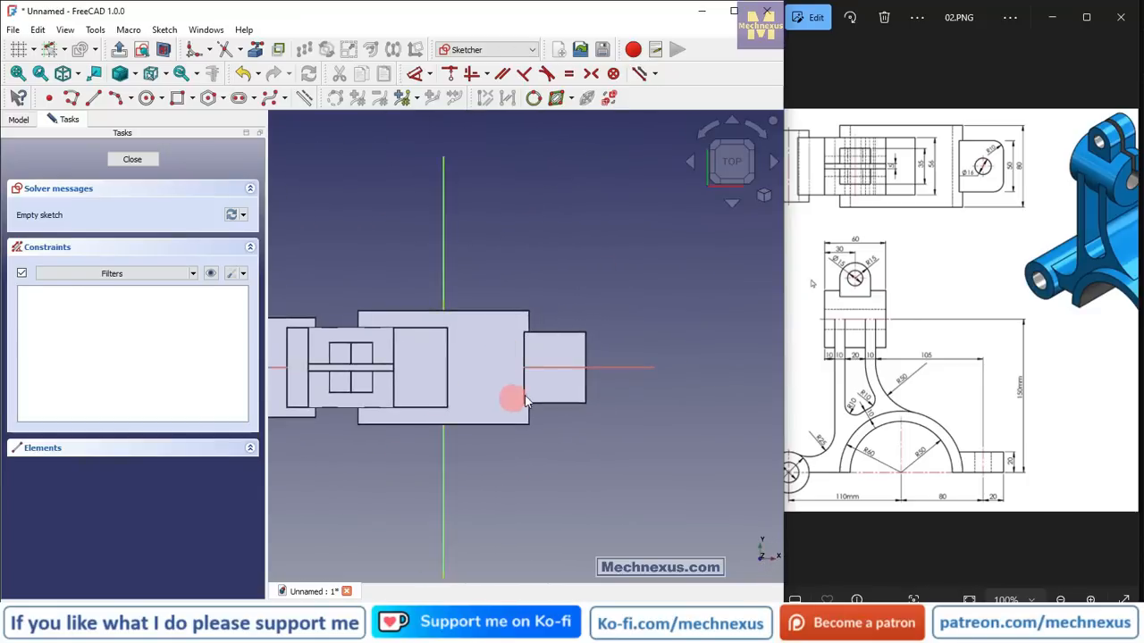
pyautogui.press('v')
pyautogui.press('f')
# - Sketch a circle about 21 mm in diameter on the lug's top face, centred on the horizontal axis
pyautogui.click(146, 98)
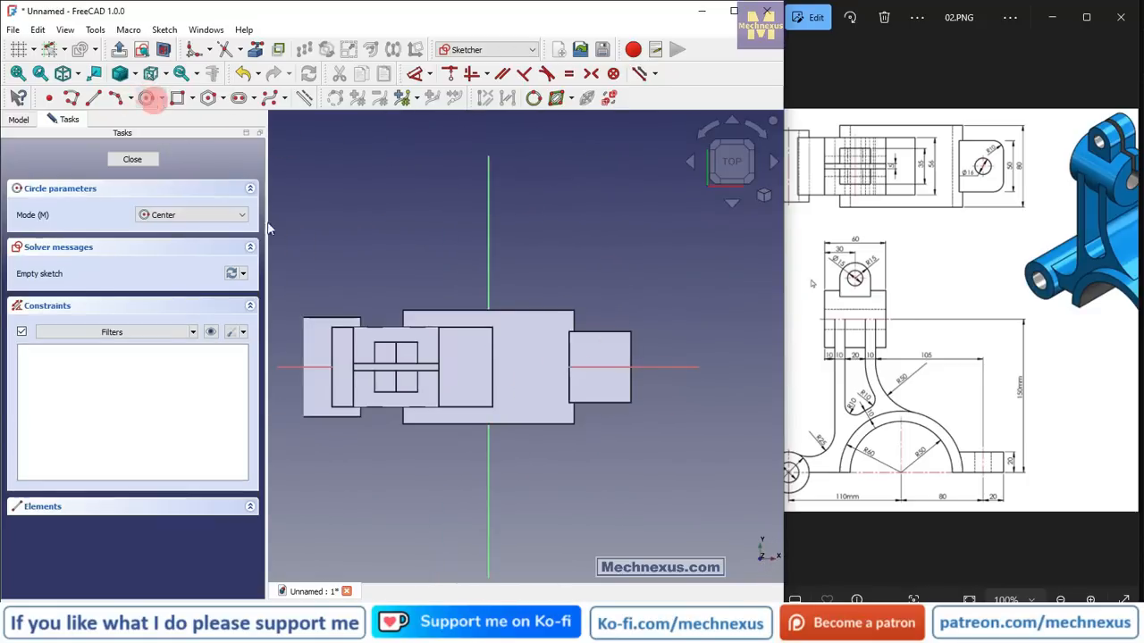
pyautogui.scroll(2, 681, 384)
pyautogui.click(552, 357)
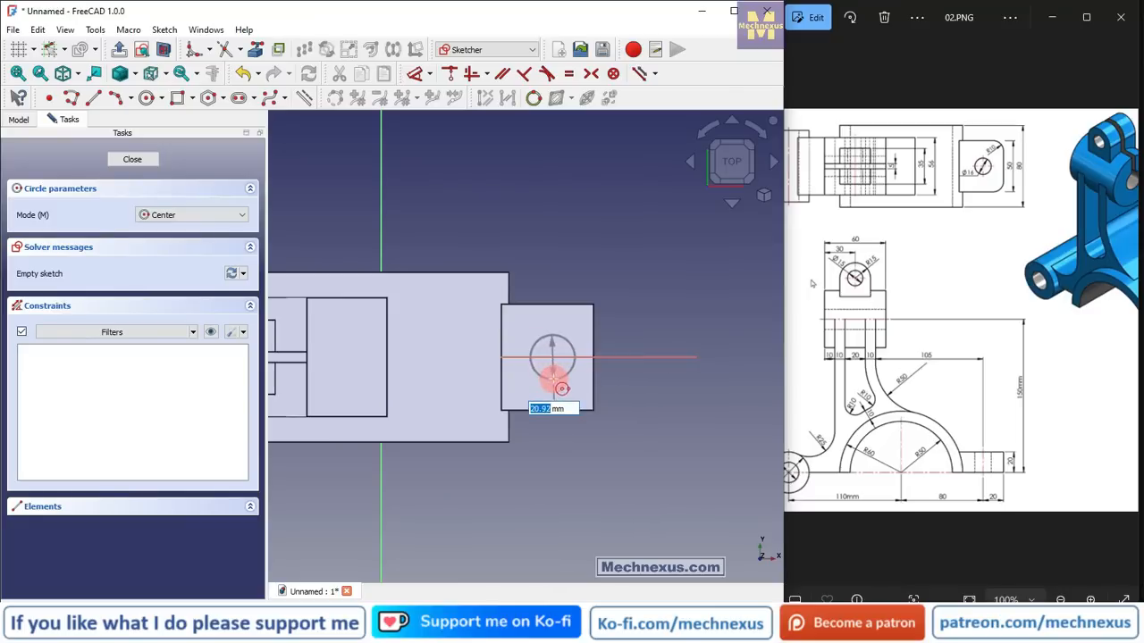
pyautogui.click(554, 380)
pyautogui.scroll(-2, 648, 413)
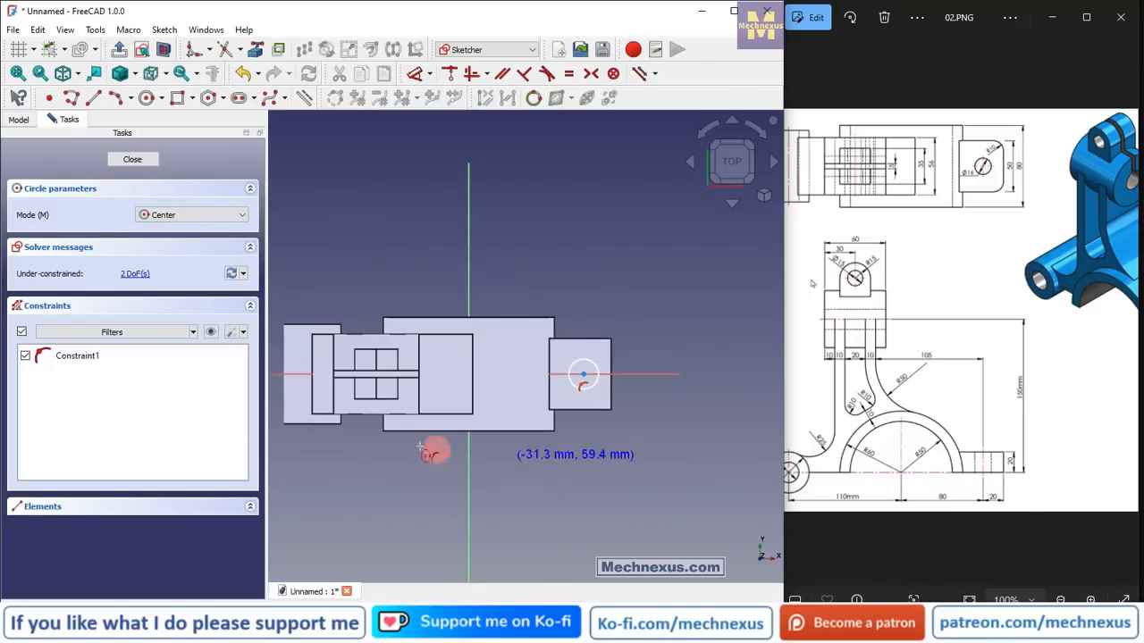
# - Show the model in wireframe and dimension the circle's centre 80 mm horizontally from the sketch origin
pyautogui.click(134, 73)
pyautogui.click(152, 127)
pyautogui.scroll(2, 429, 344)
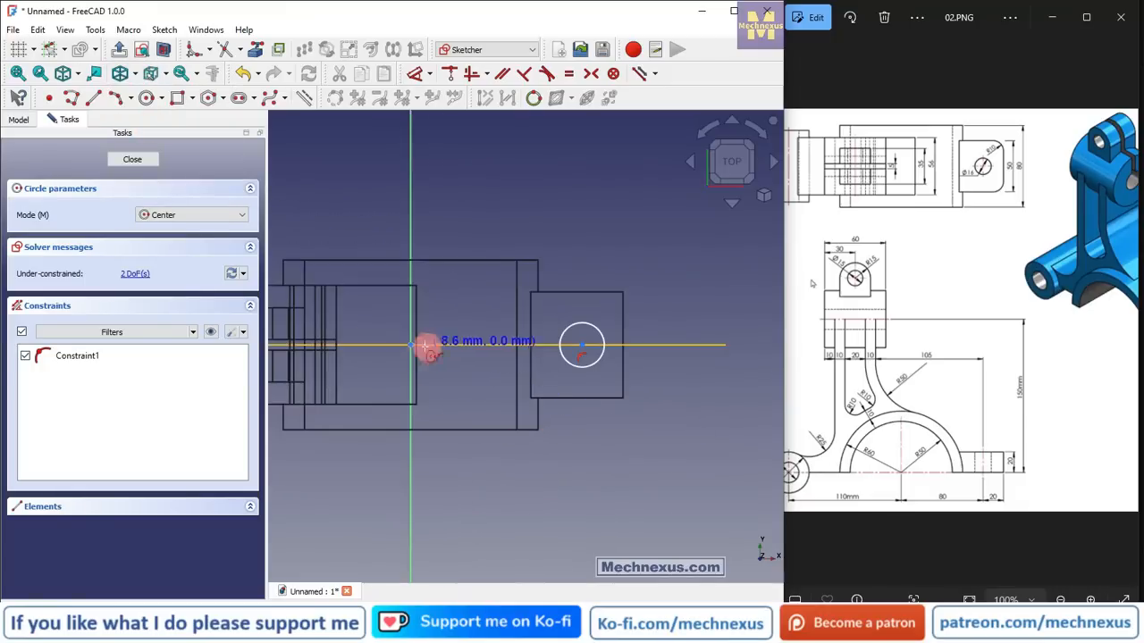
pyautogui.click(416, 74)
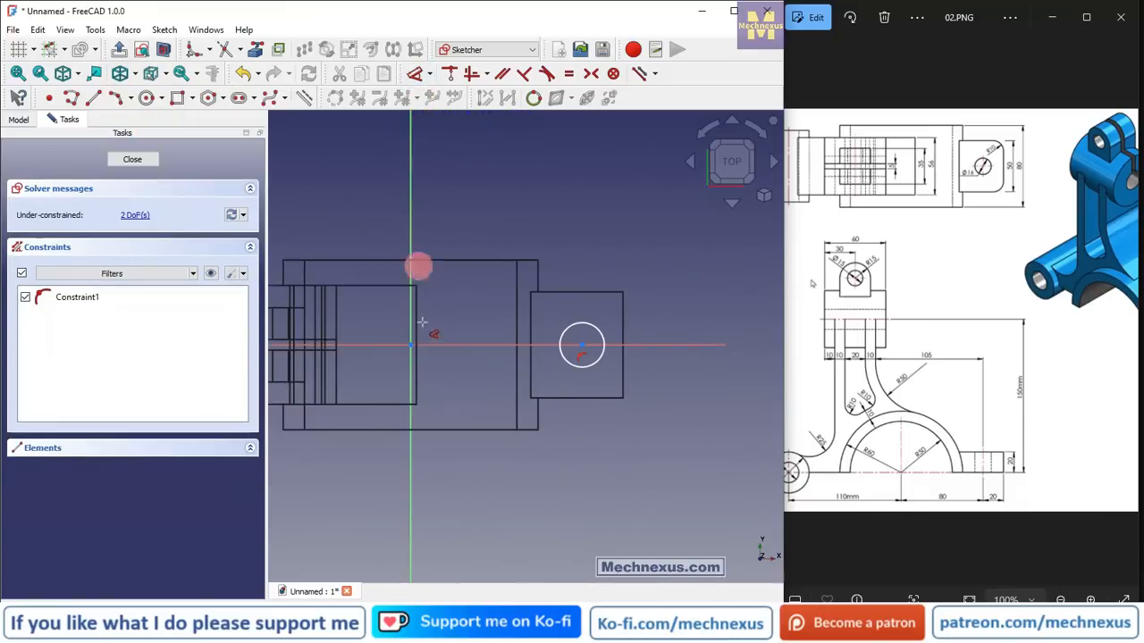
pyautogui.click(581, 345)
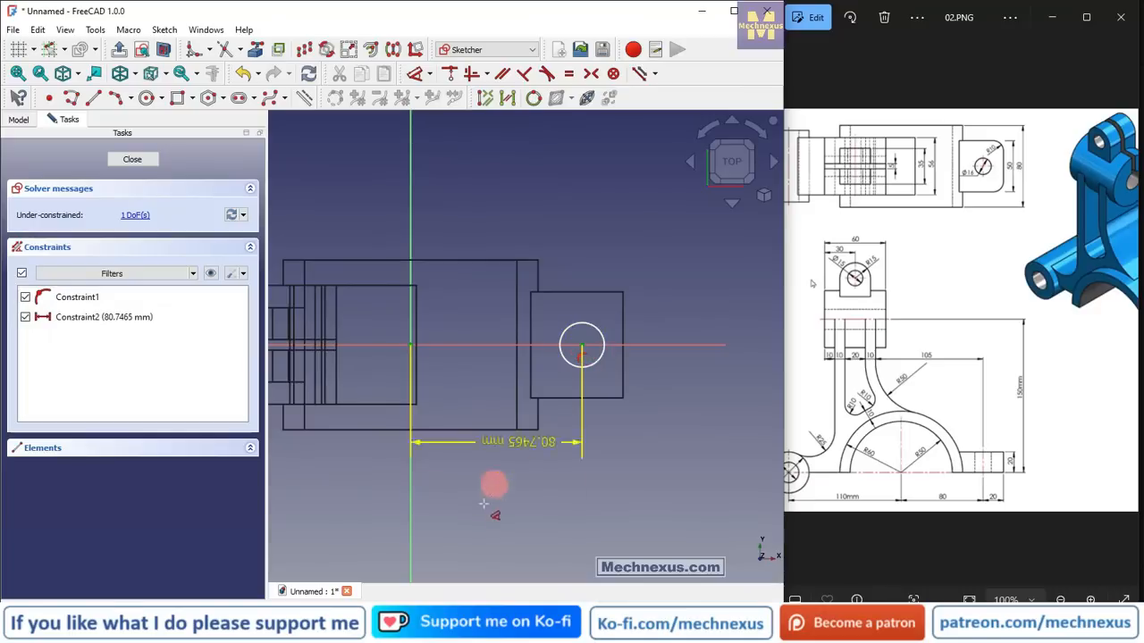
pyautogui.click(538, 559)
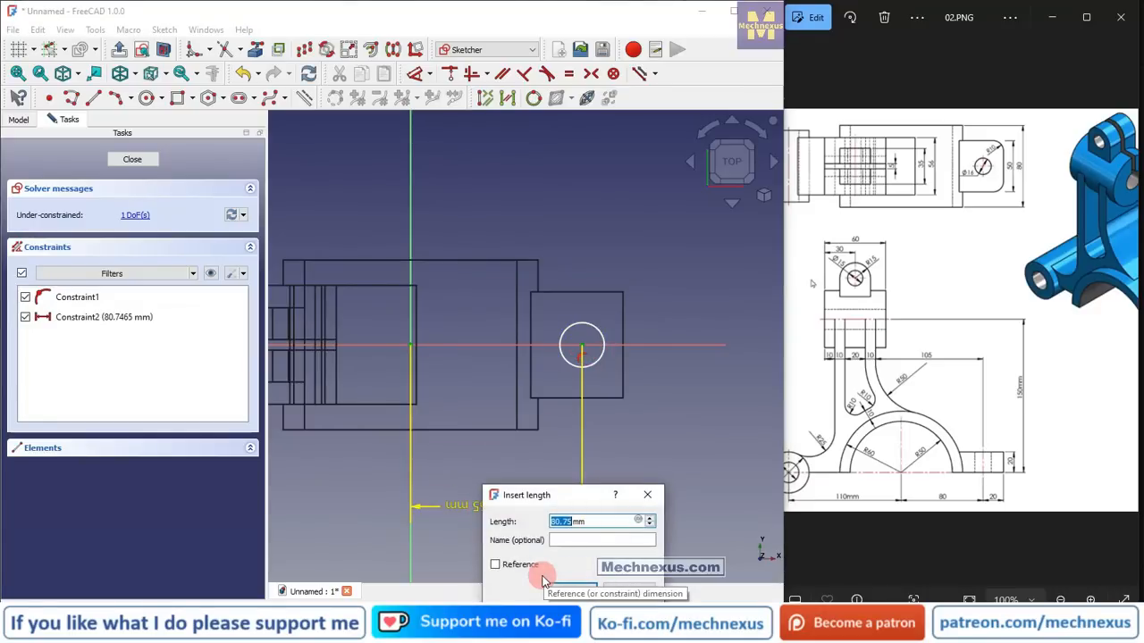
pyautogui.press('Return')
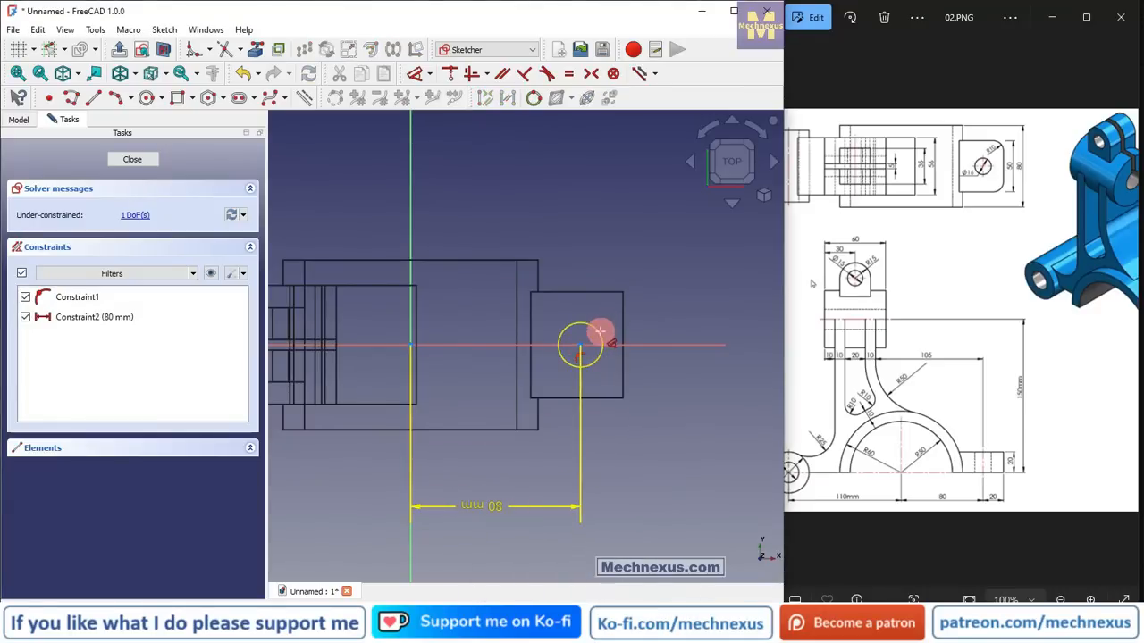
# - Set the circle's diameter to 16 mm and close the sketch
pyautogui.click(598, 331)
pyautogui.click(662, 268)
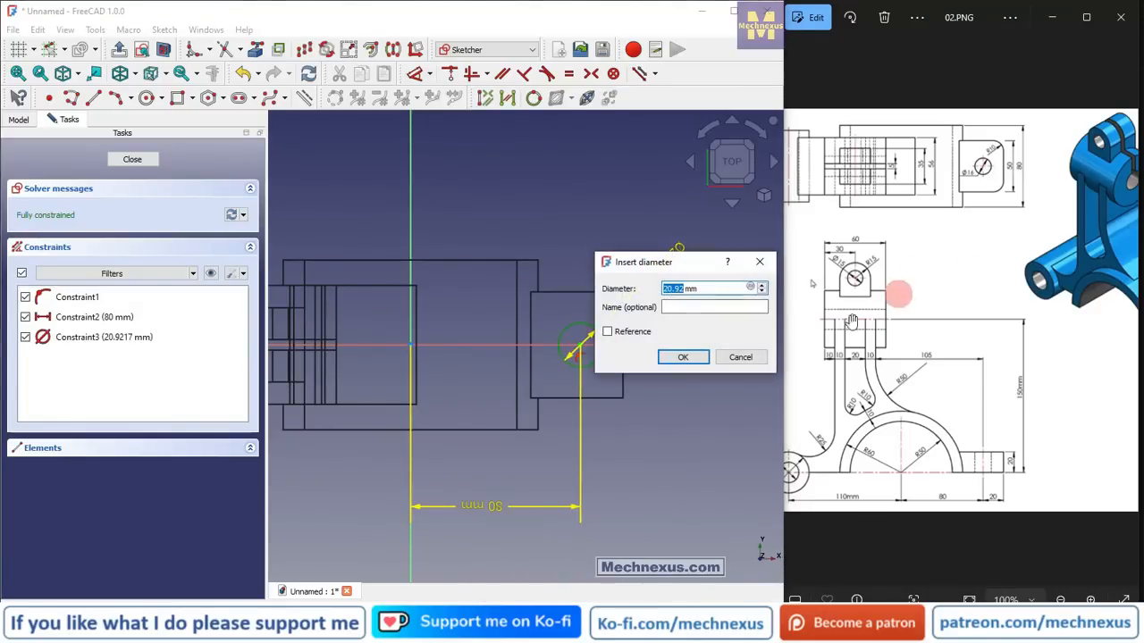
pyautogui.write('16')
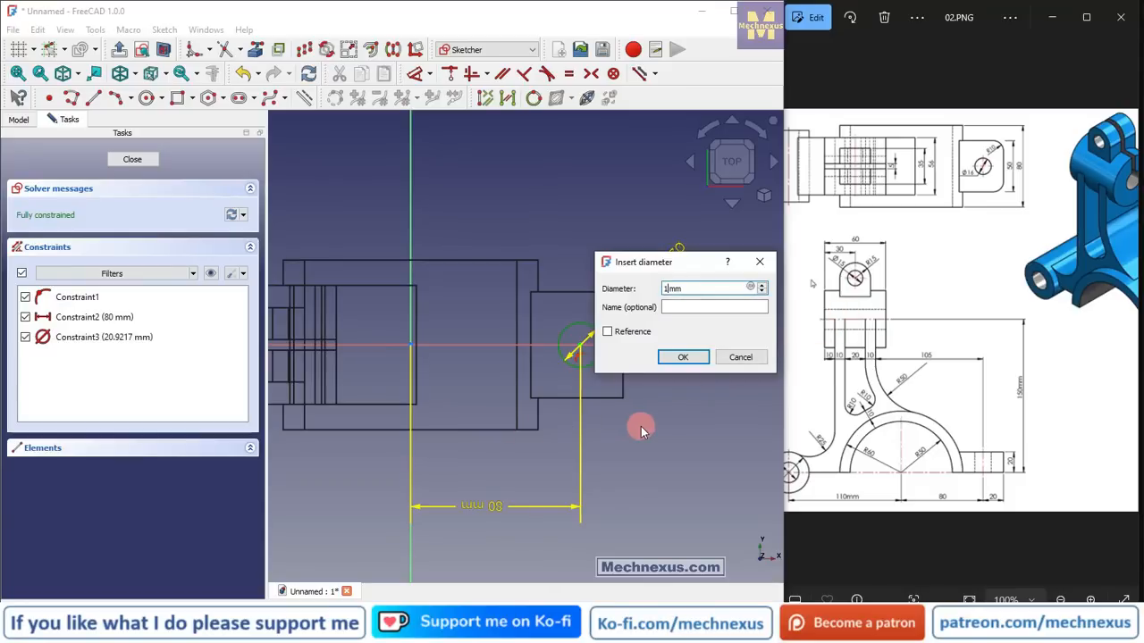
pyautogui.press('Return')
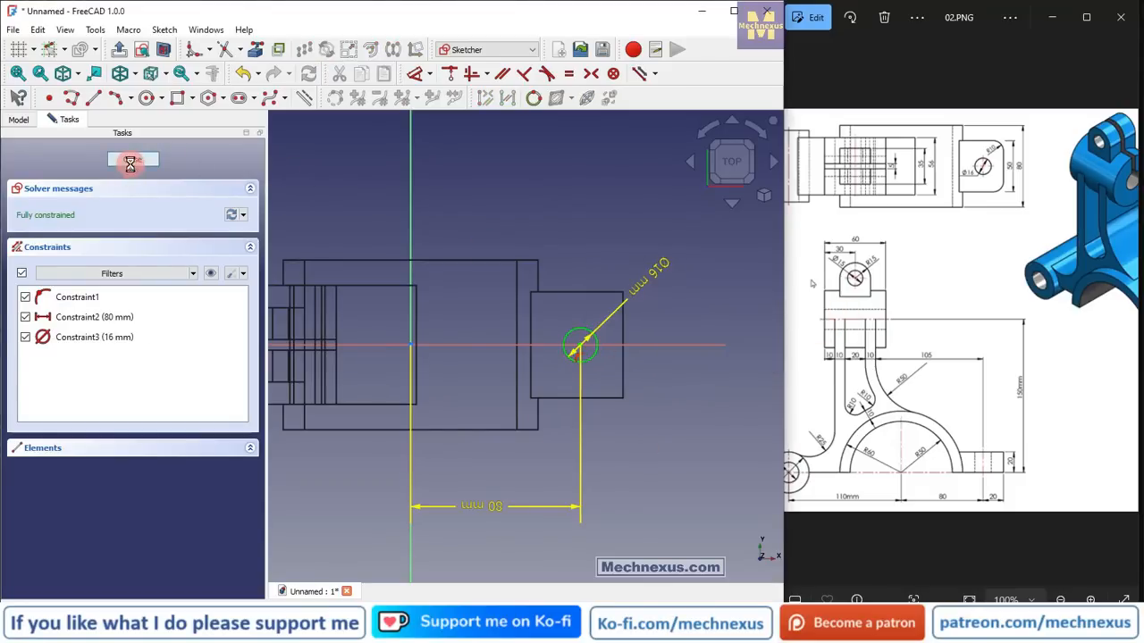
pyautogui.click(129, 161)
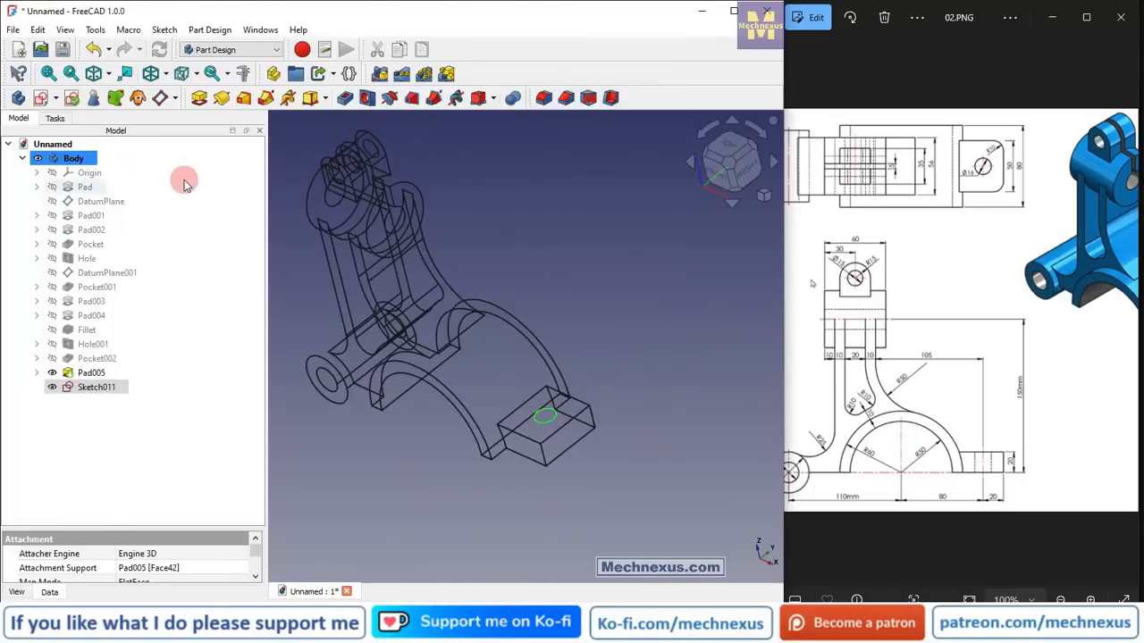
# - Show the model shaded and cut a 16 mm Hole from the circle sketch through all of the lug
pyautogui.press('v')
pyautogui.press('1')
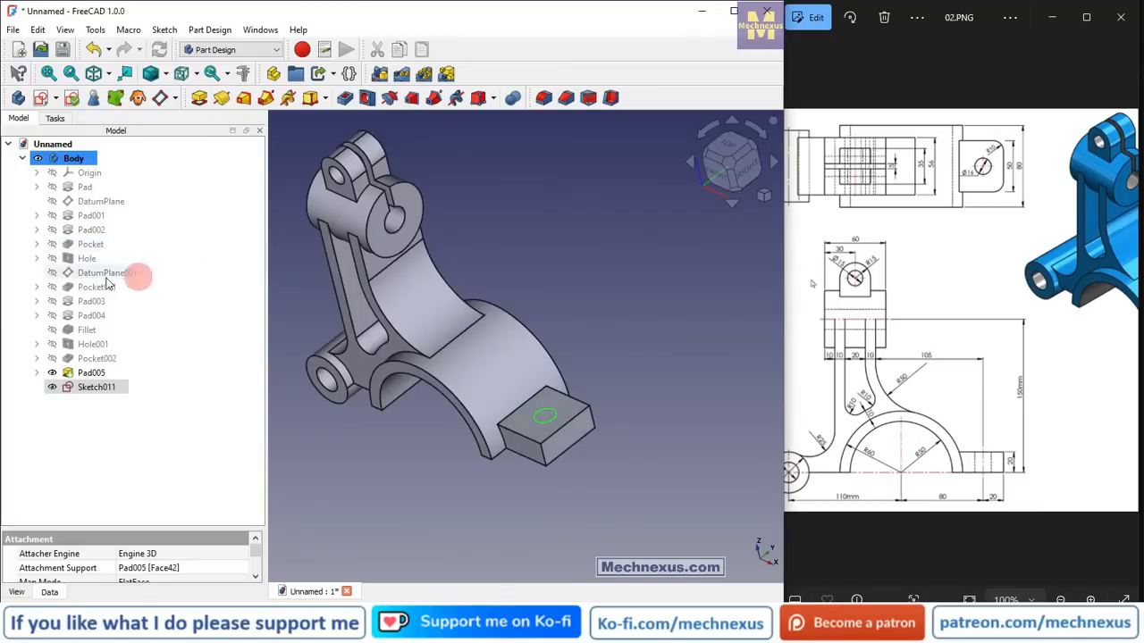
pyautogui.click(365, 100)
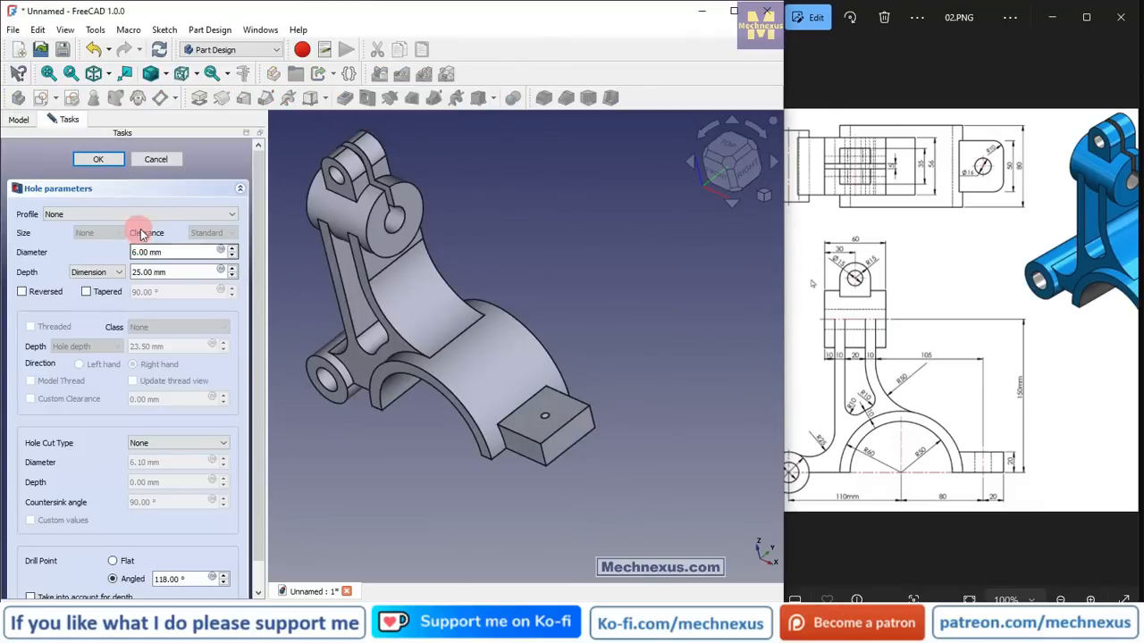
pyautogui.moveTo(107, 252); pyautogui.dragTo(98, 256)
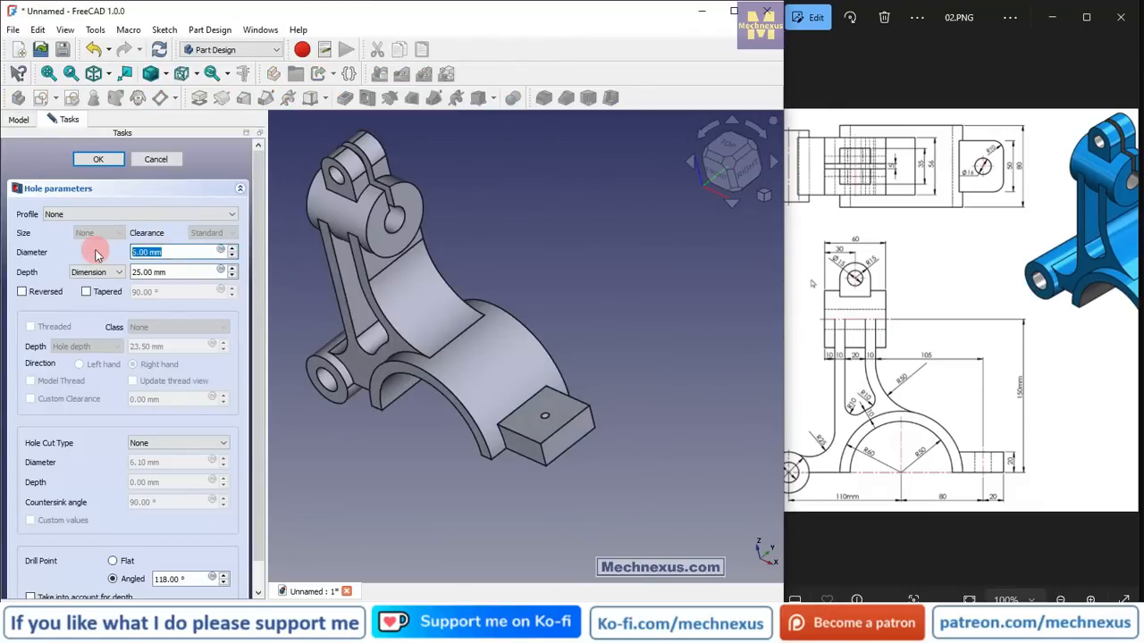
pyautogui.click(109, 273)
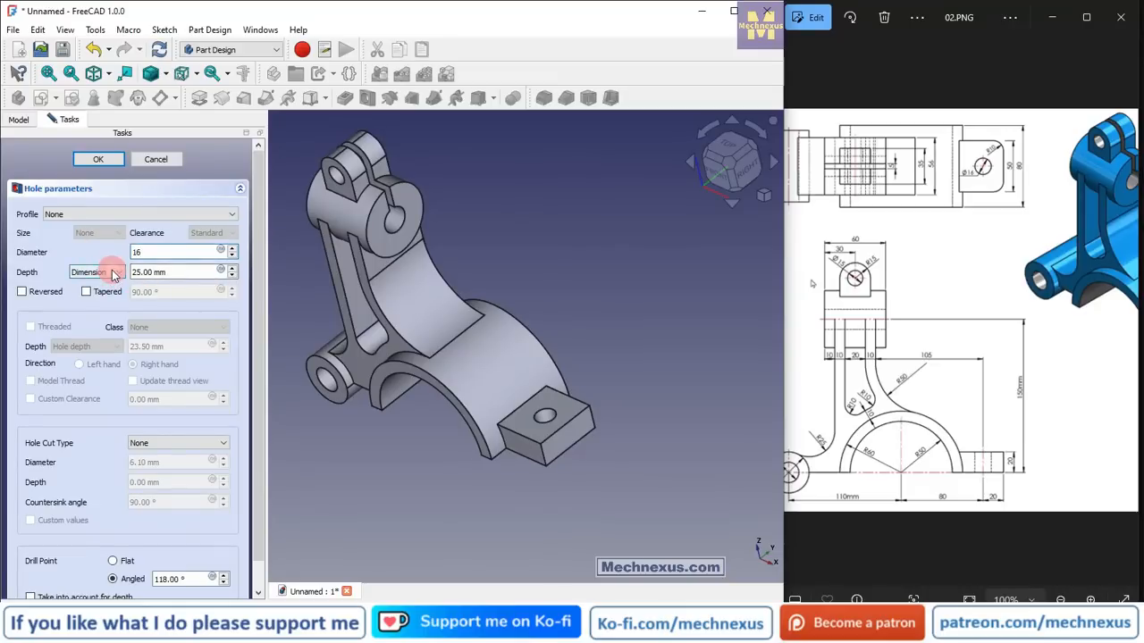
pyautogui.click(100, 292)
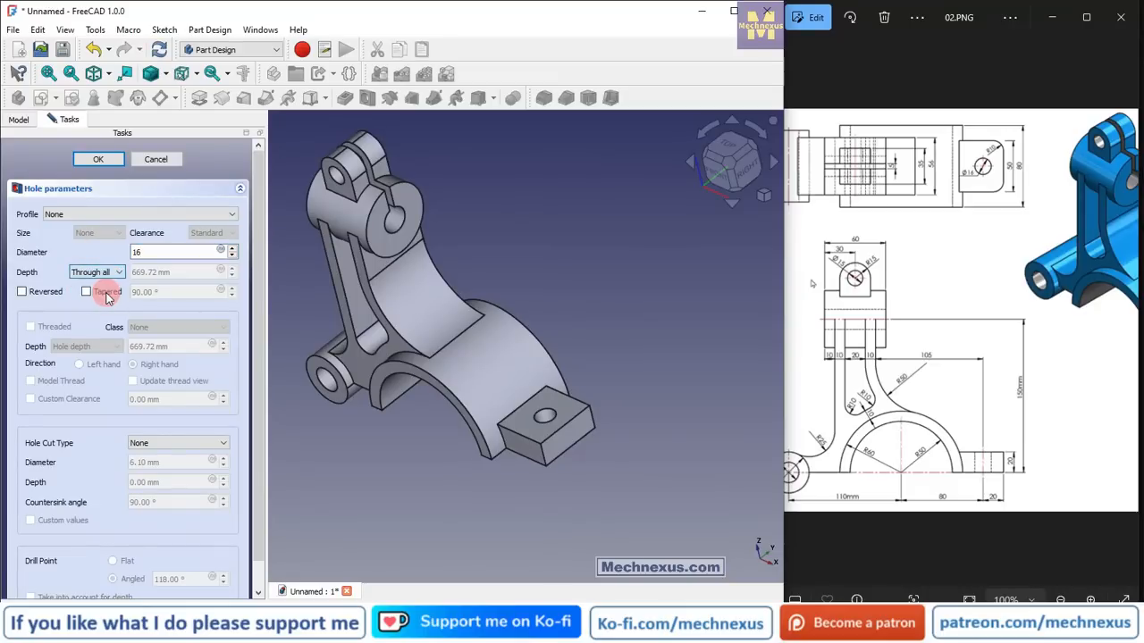
pyautogui.click(113, 163)
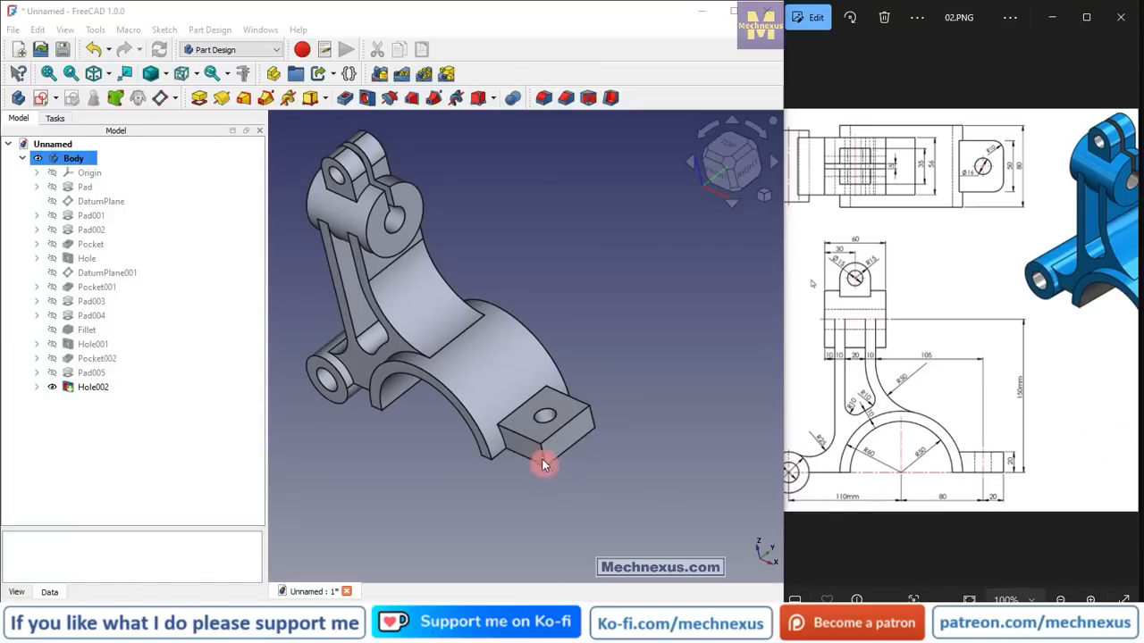
# - Fillet the two outer vertical edges of the side mounting lug with a 10 mm radius
pyautogui.scroll(3, 543, 415)
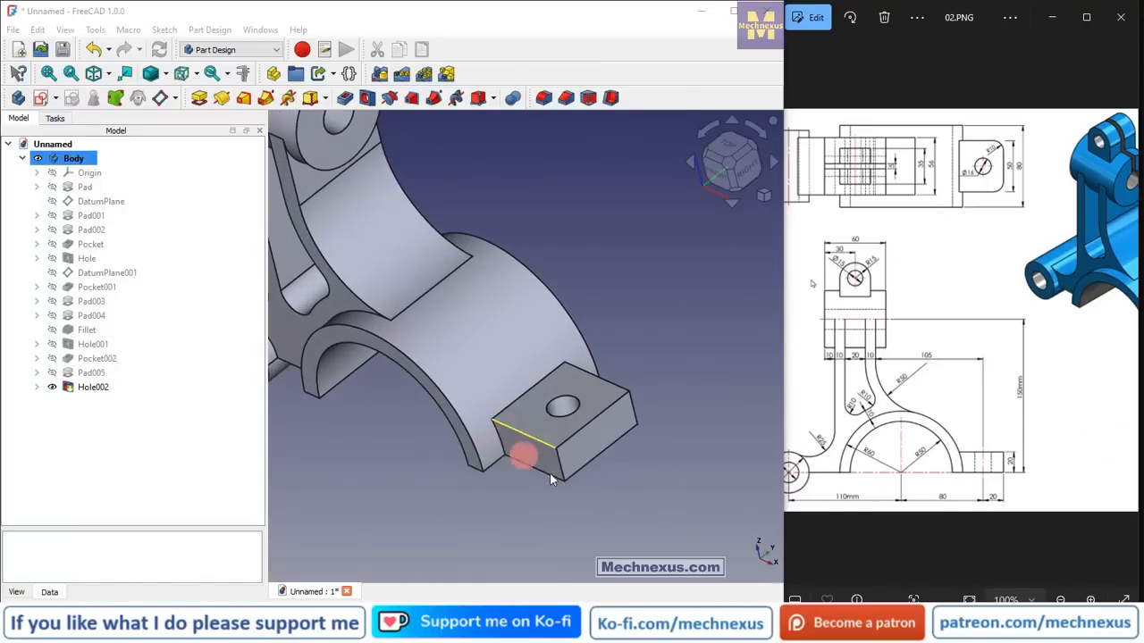
pyautogui.click(559, 474)
pyautogui.keyDown('ctrl'); pyautogui.click(634, 411); pyautogui.keyUp('ctrl')
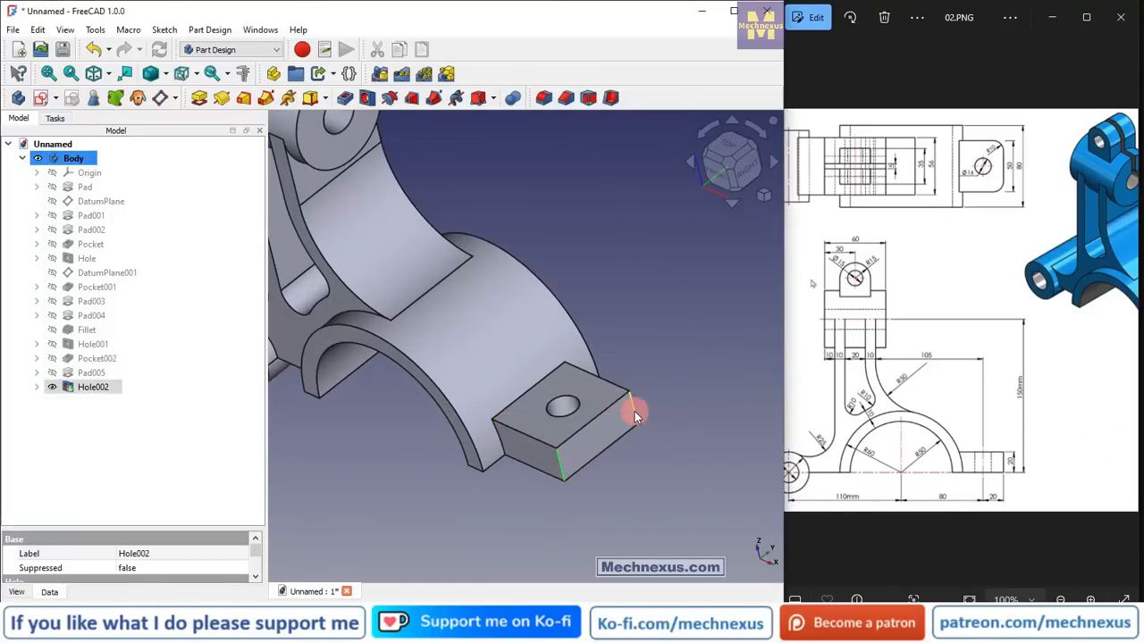
pyautogui.moveTo(1018, 333); pyautogui.dragTo(901, 342)
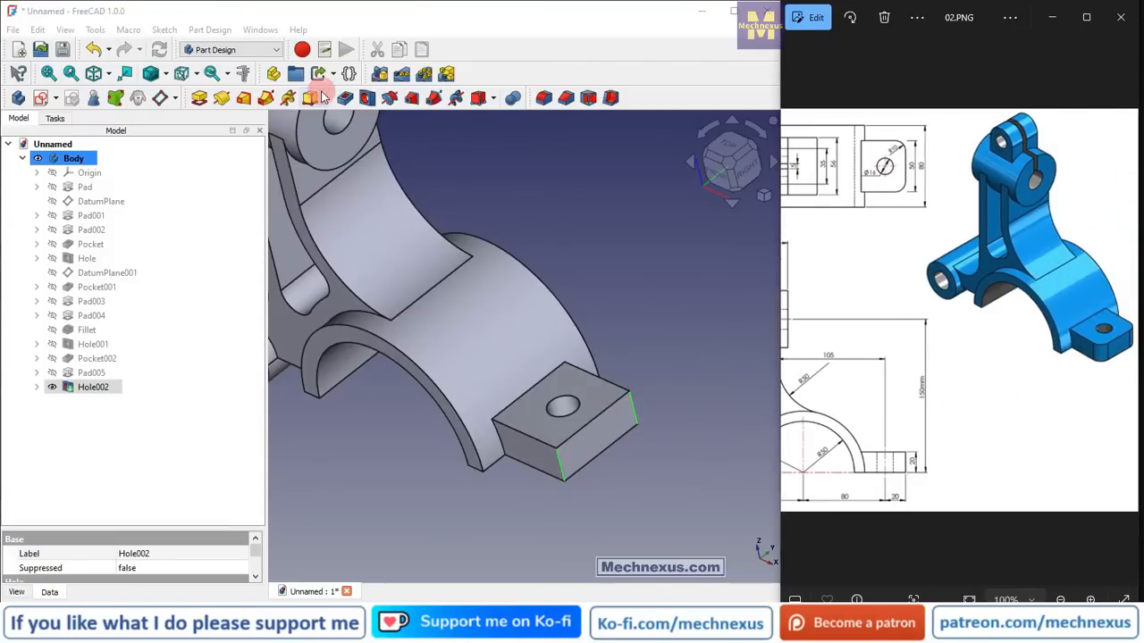
pyautogui.click(542, 97)
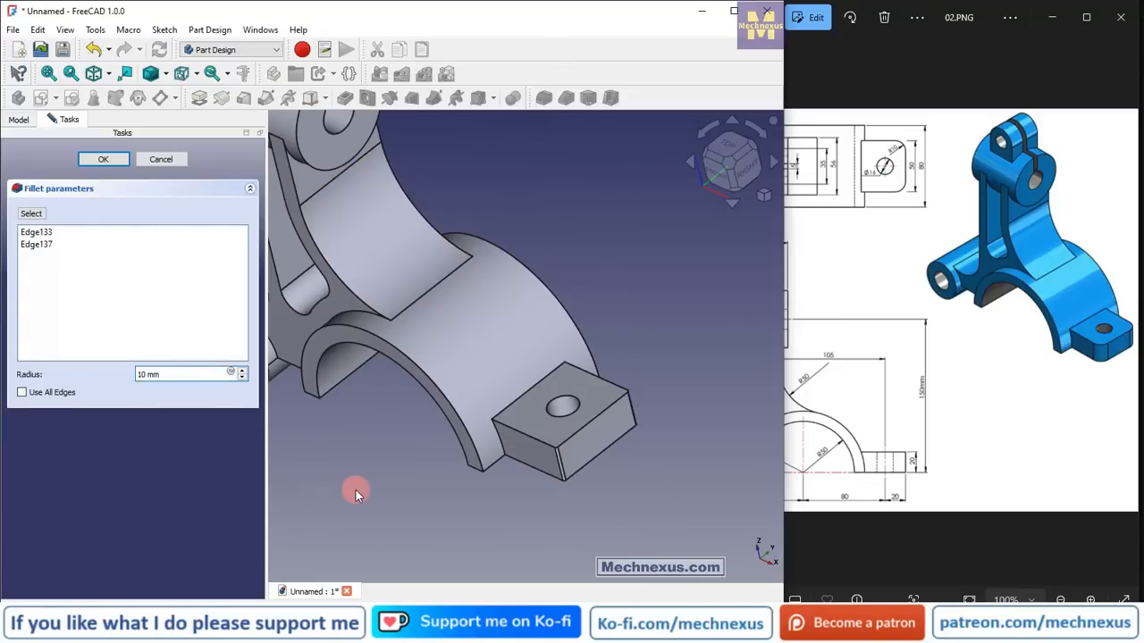
pyautogui.click(119, 163)
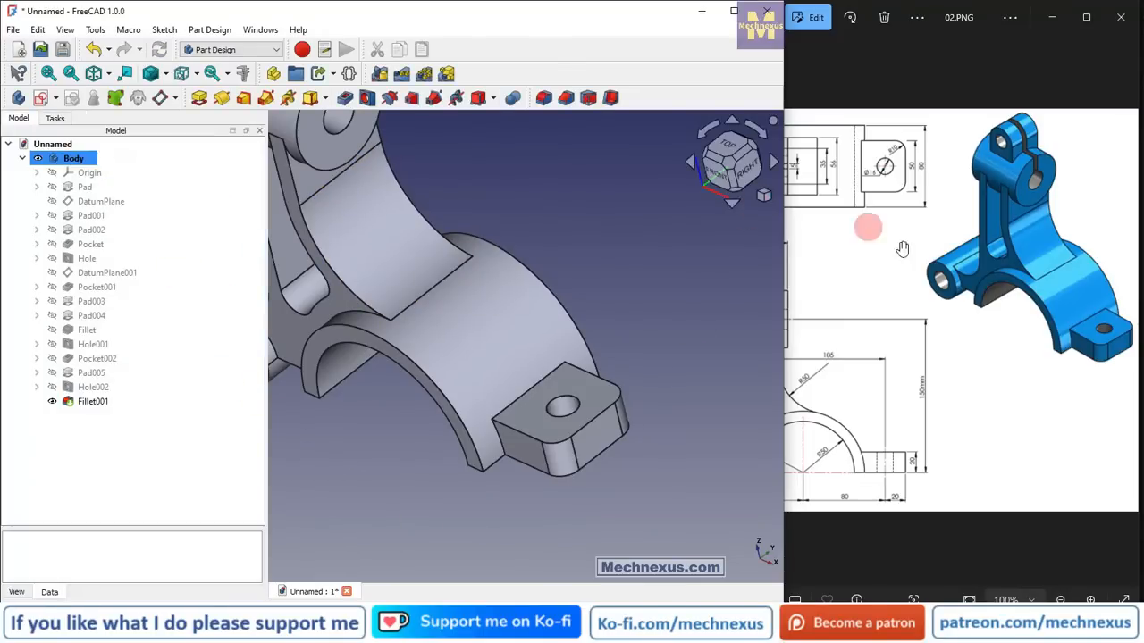
pyautogui.scroll(-3, 899, 260)
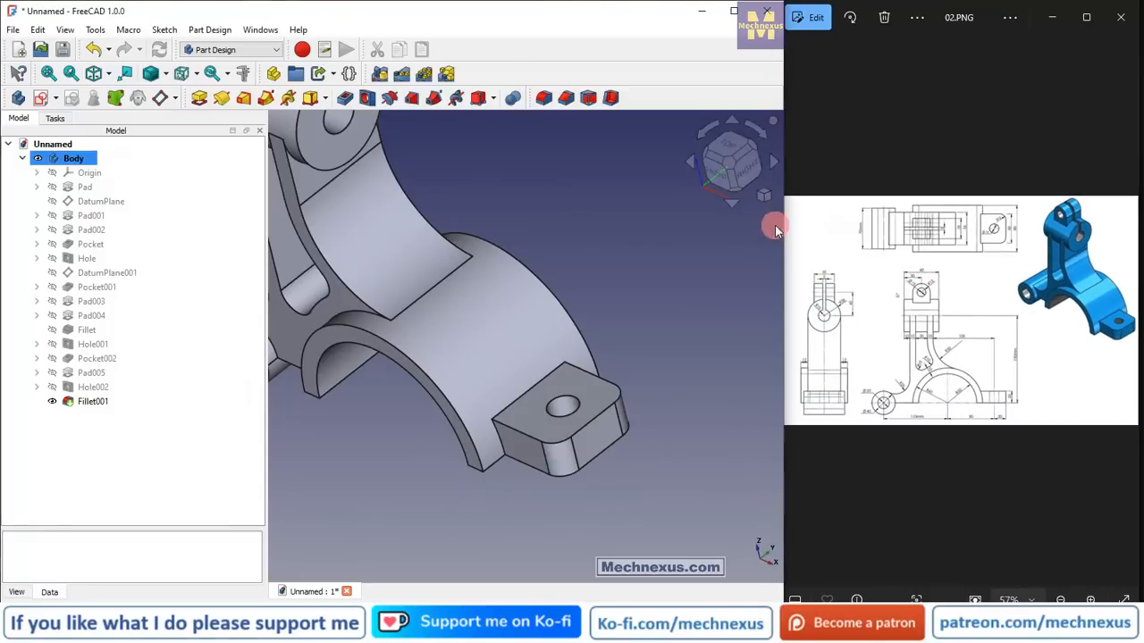
pyautogui.click(764, 194)
pyautogui.click(792, 240)
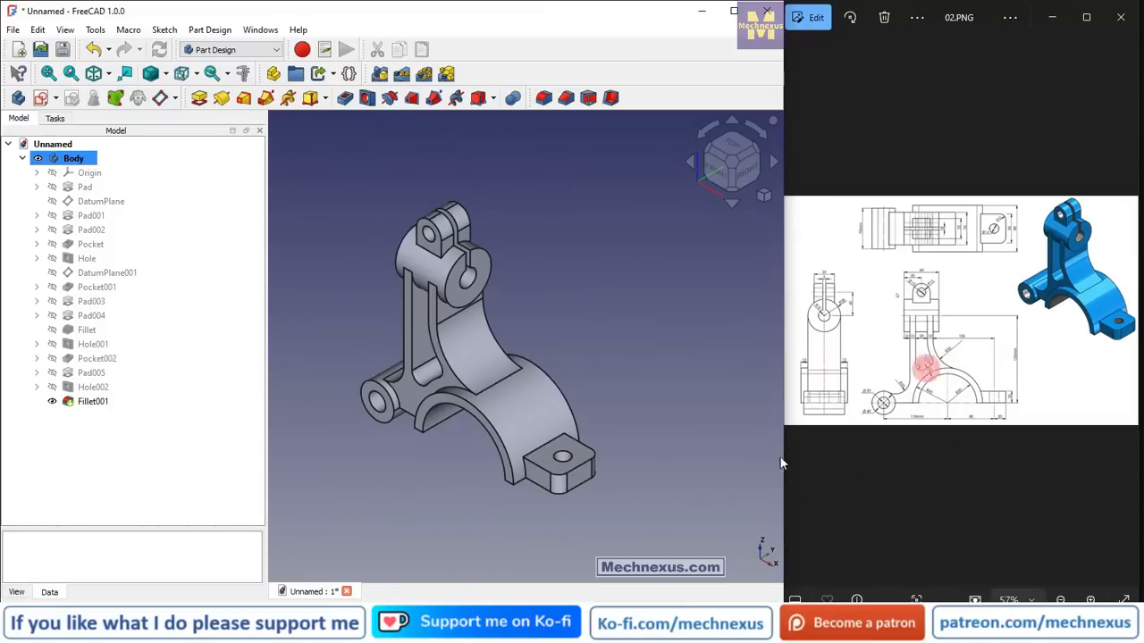
# - Give the finished bracket, Fillet001, a custom appearance with the blue diffuse color #00aaff
pyautogui.click(90, 404)
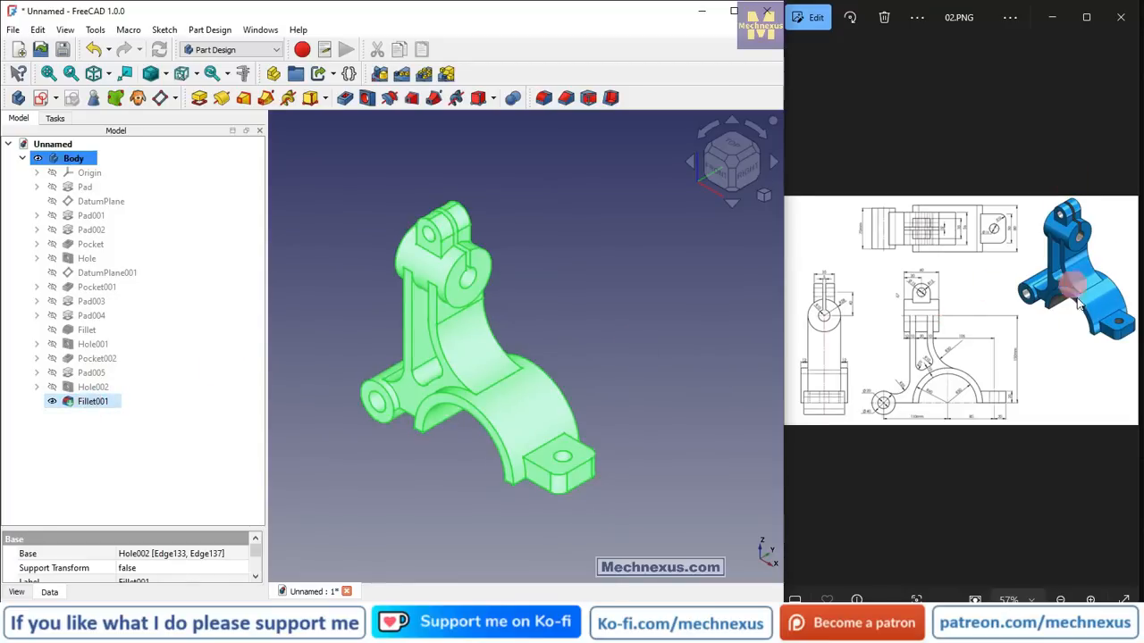
pyautogui.rightClick(112, 401)
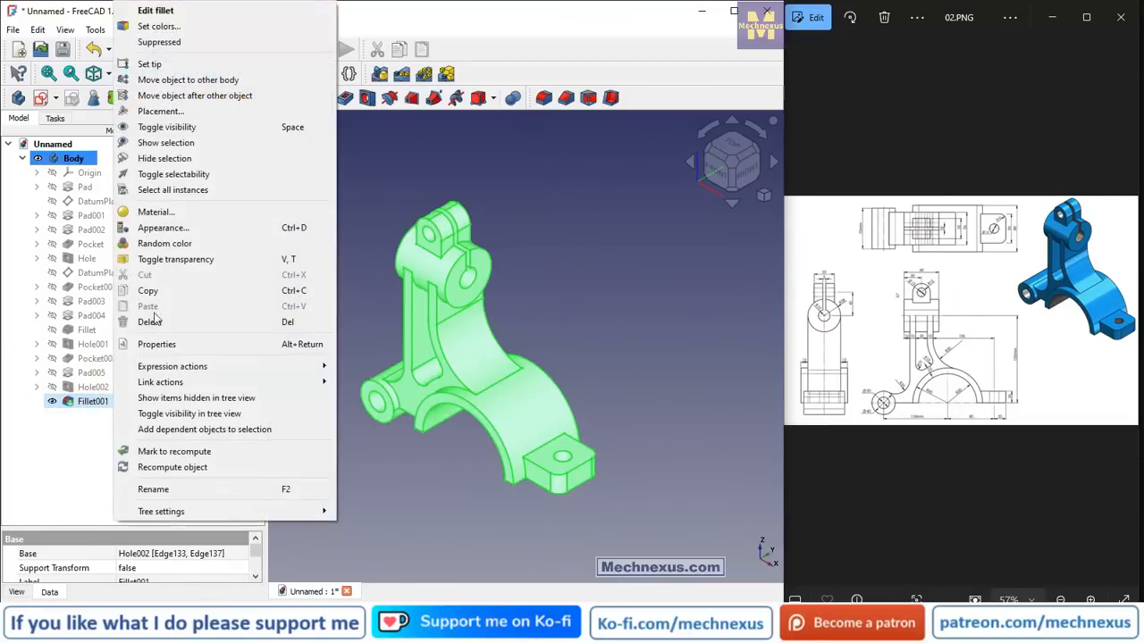
pyautogui.click(164, 227)
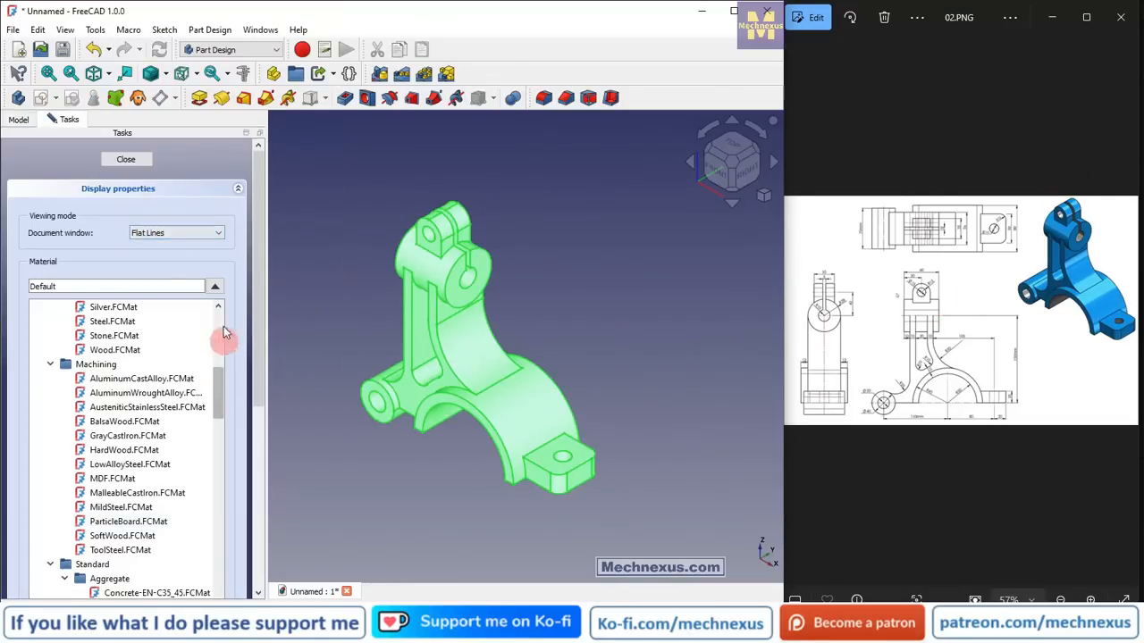
pyautogui.moveTo(256, 312); pyautogui.dragTo(256, 498)
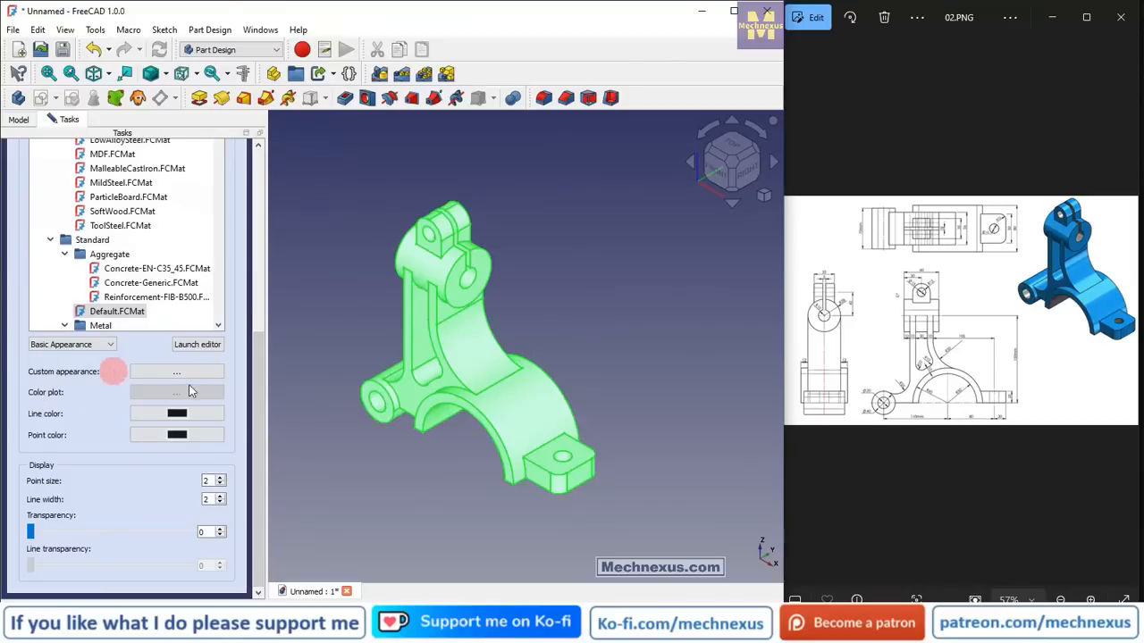
pyautogui.click(179, 371)
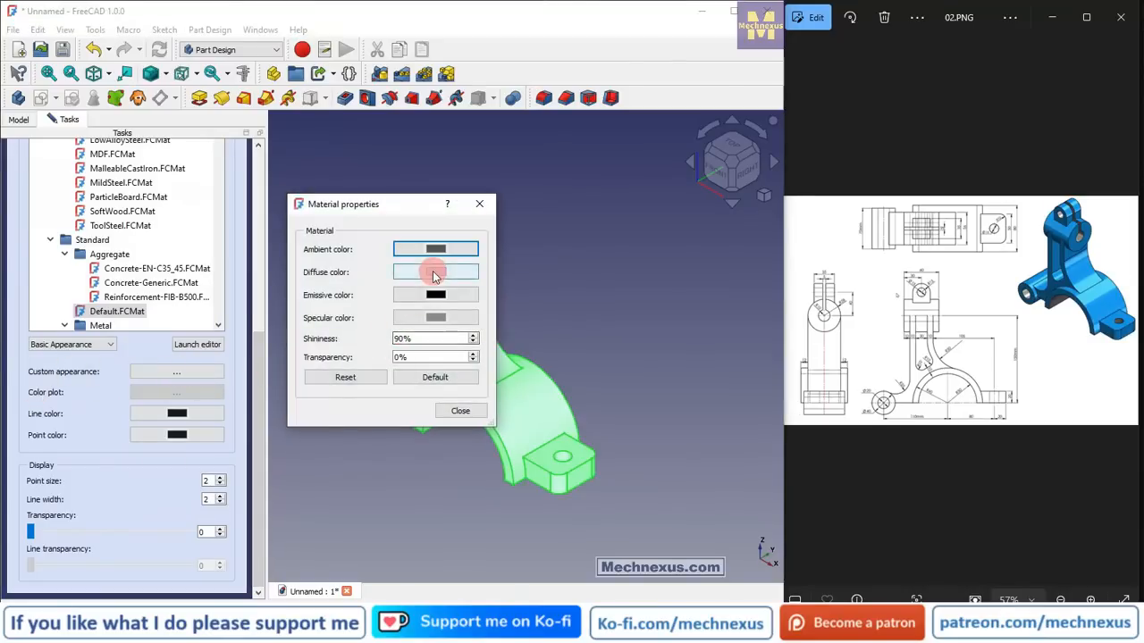
pyautogui.click(434, 273)
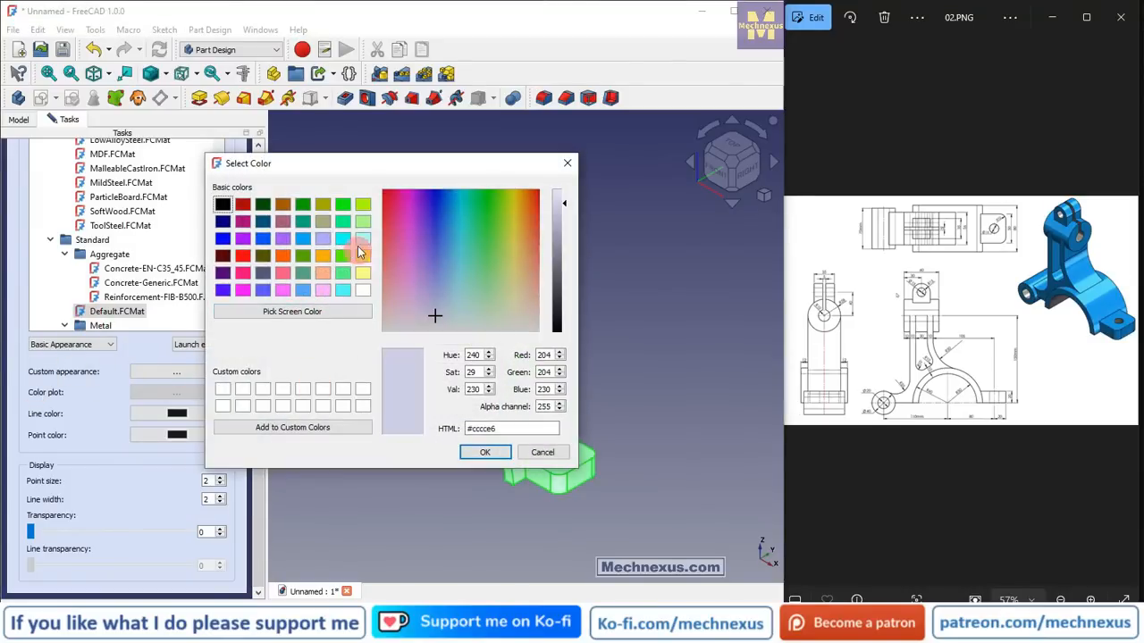
pyautogui.click(349, 241)
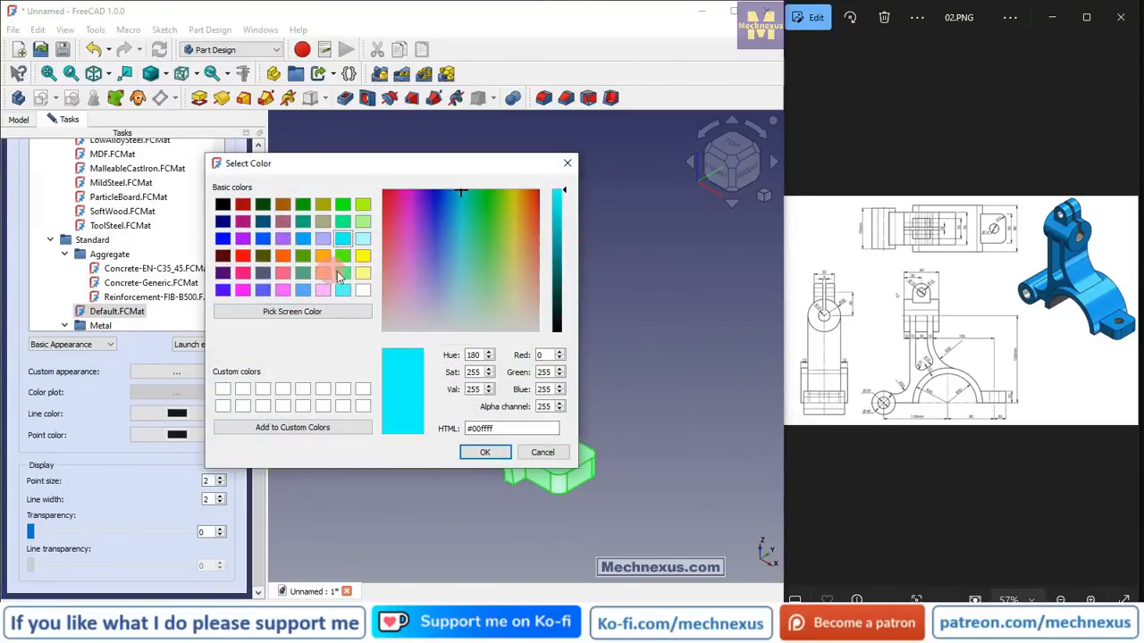
pyautogui.click(302, 241)
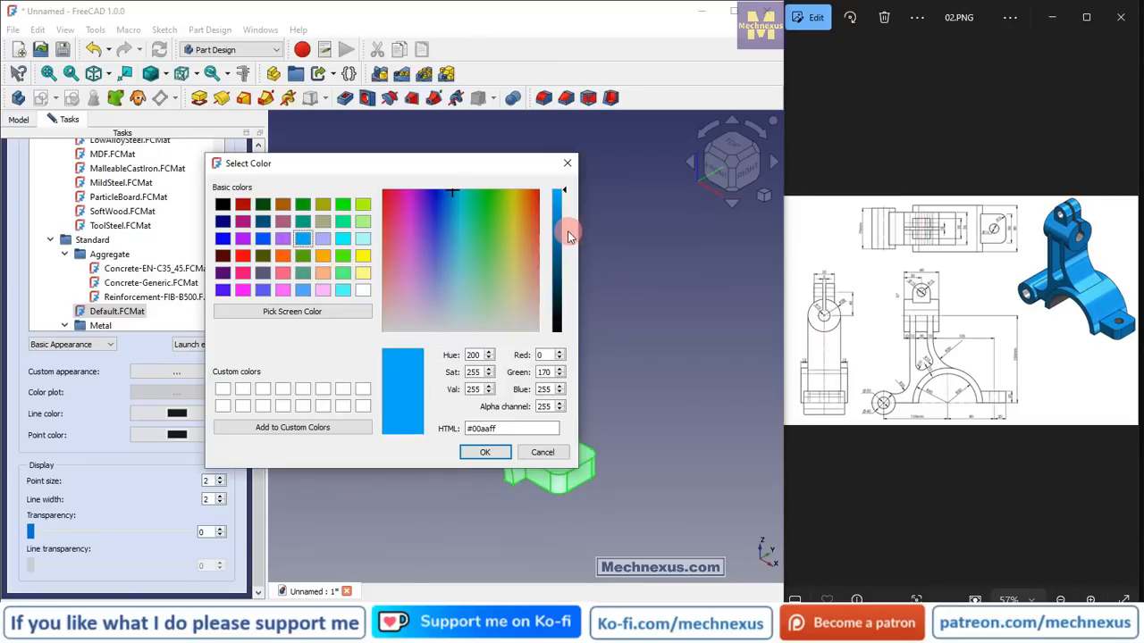
pyautogui.click(491, 457)
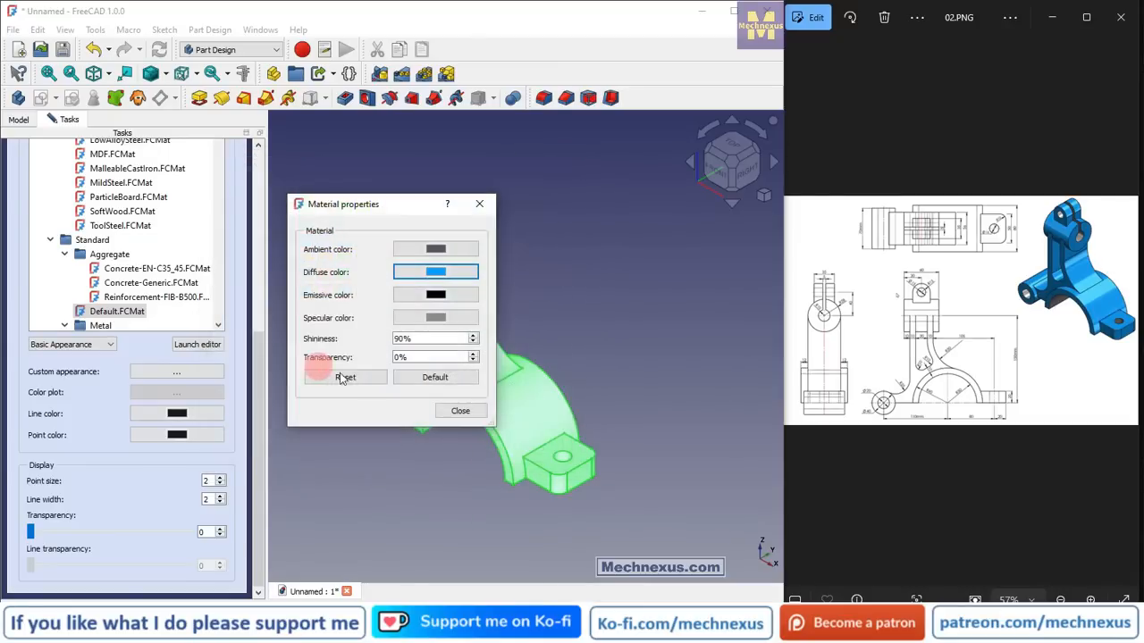
pyautogui.click(464, 409)
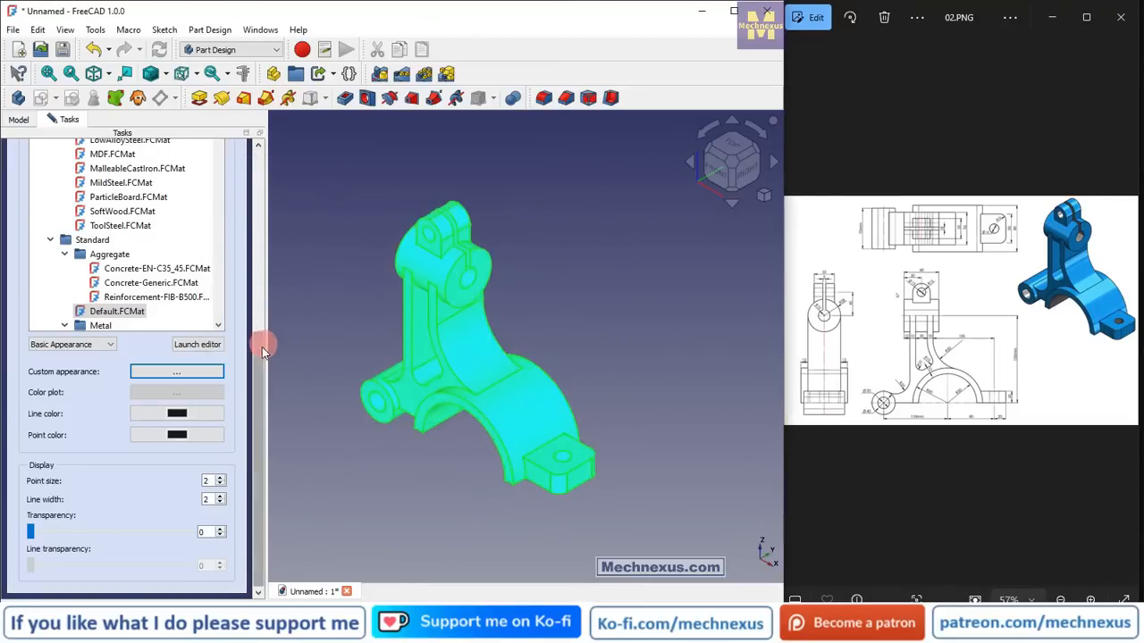
pyautogui.moveTo(260, 347); pyautogui.dragTo(255, 149)
pyautogui.click(134, 159)
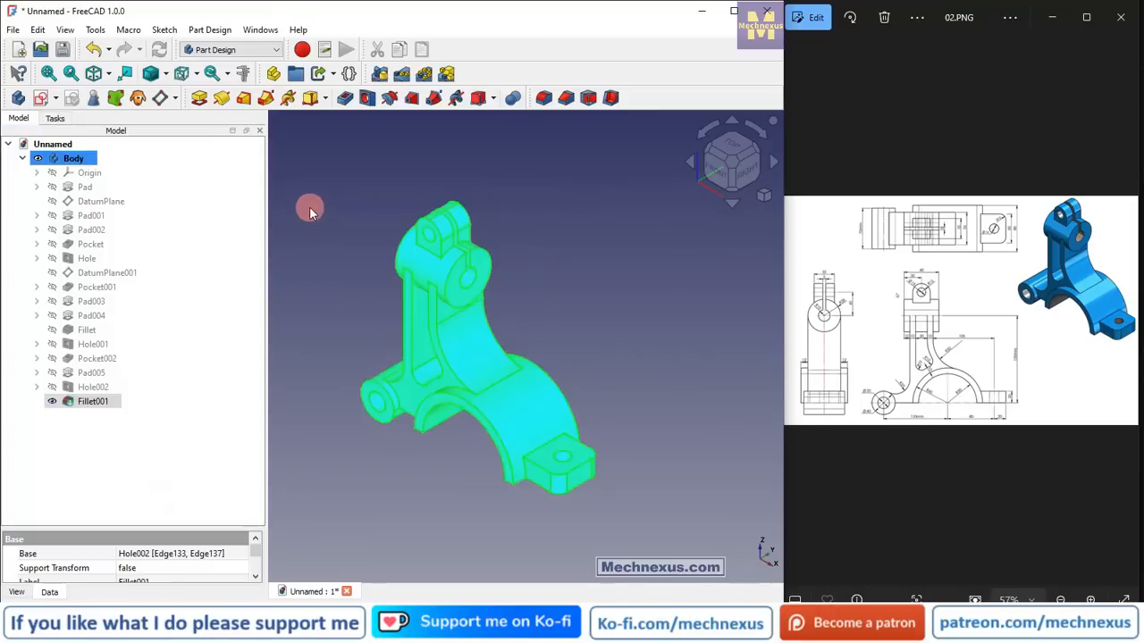
# - Save the document as "Modeling and Drafting in FreeCAD 11_R1" without replacing the existing file
pyautogui.scroll(-2, 605, 348)
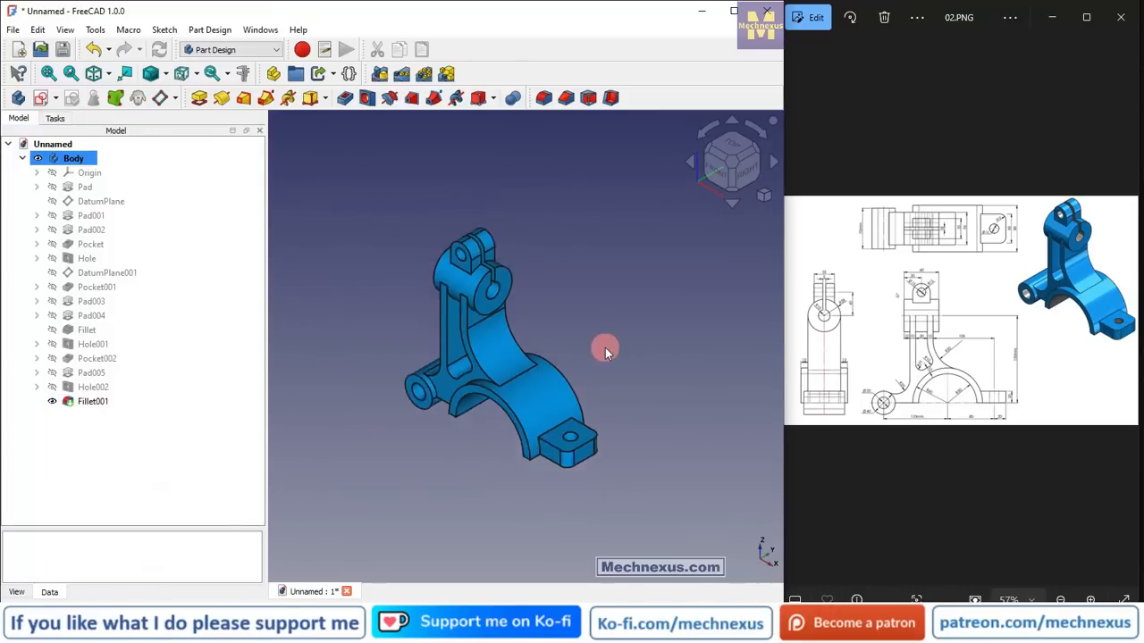
pyautogui.scroll(2, 590, 372)
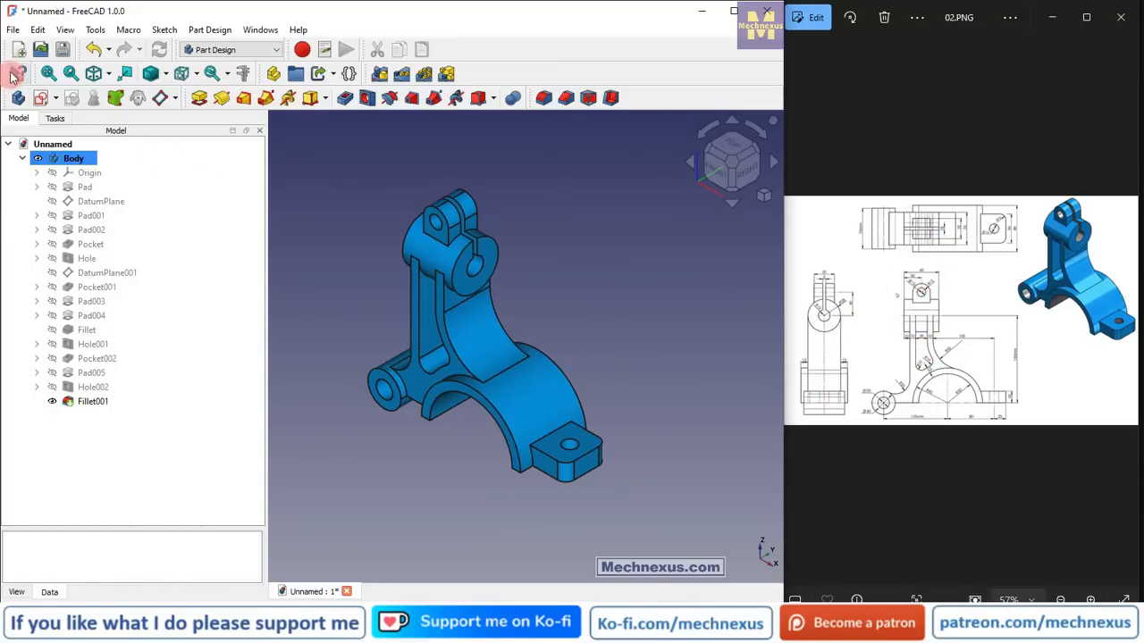
pyautogui.hotkey('ctrl', 's')
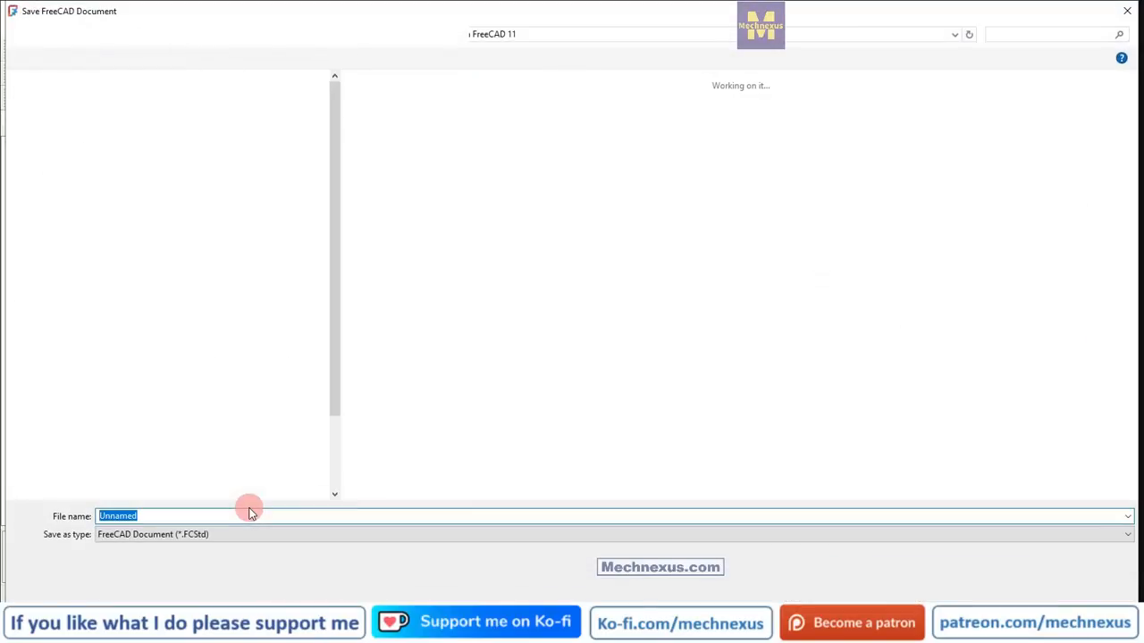
pyautogui.click(486, 179)
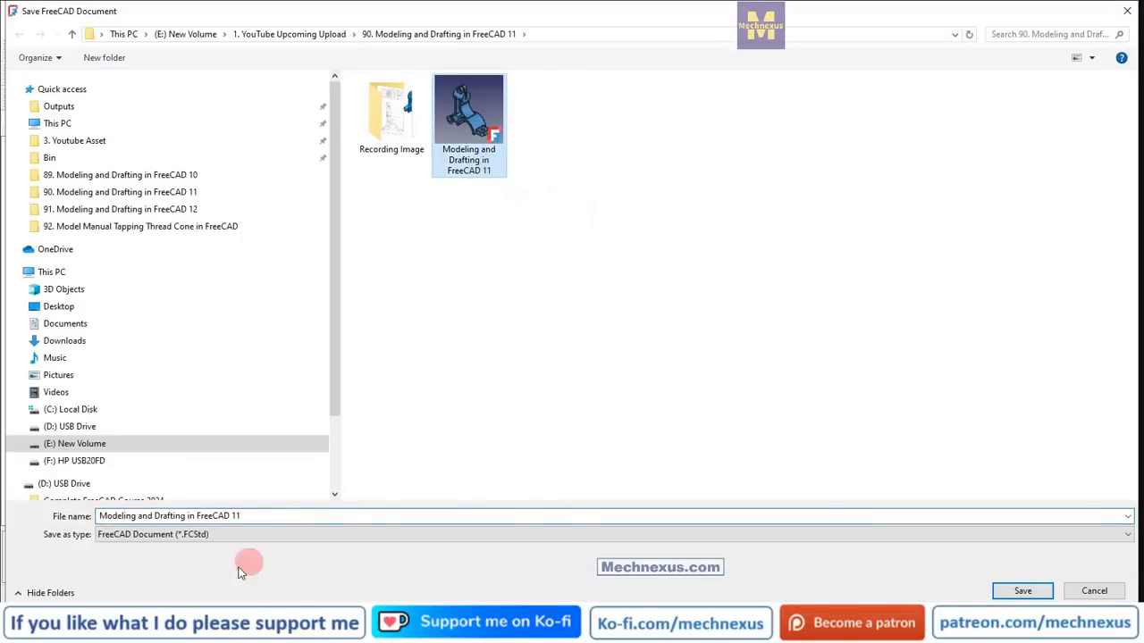
pyautogui.click(324, 518)
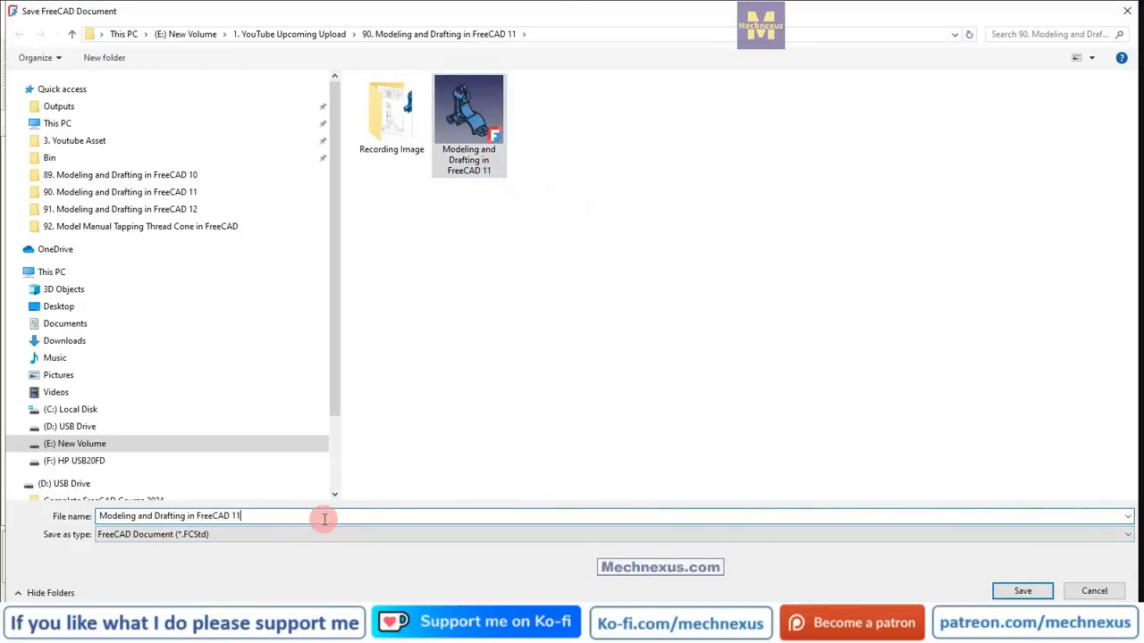
pyautogui.press('Return')
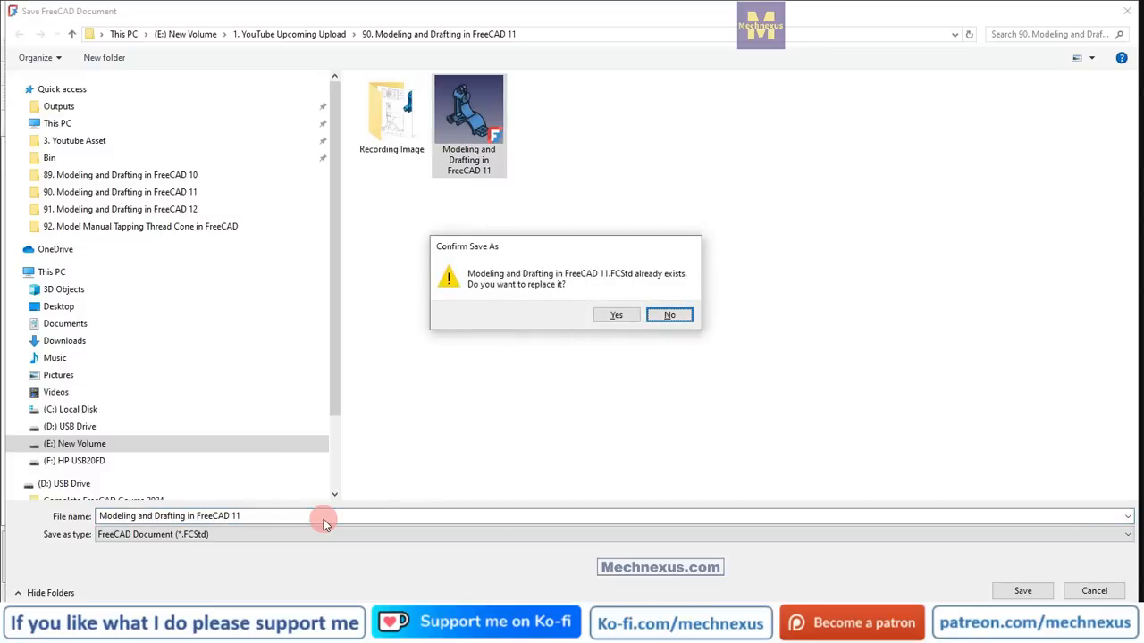
pyautogui.click(672, 316)
pyautogui.click(266, 515)
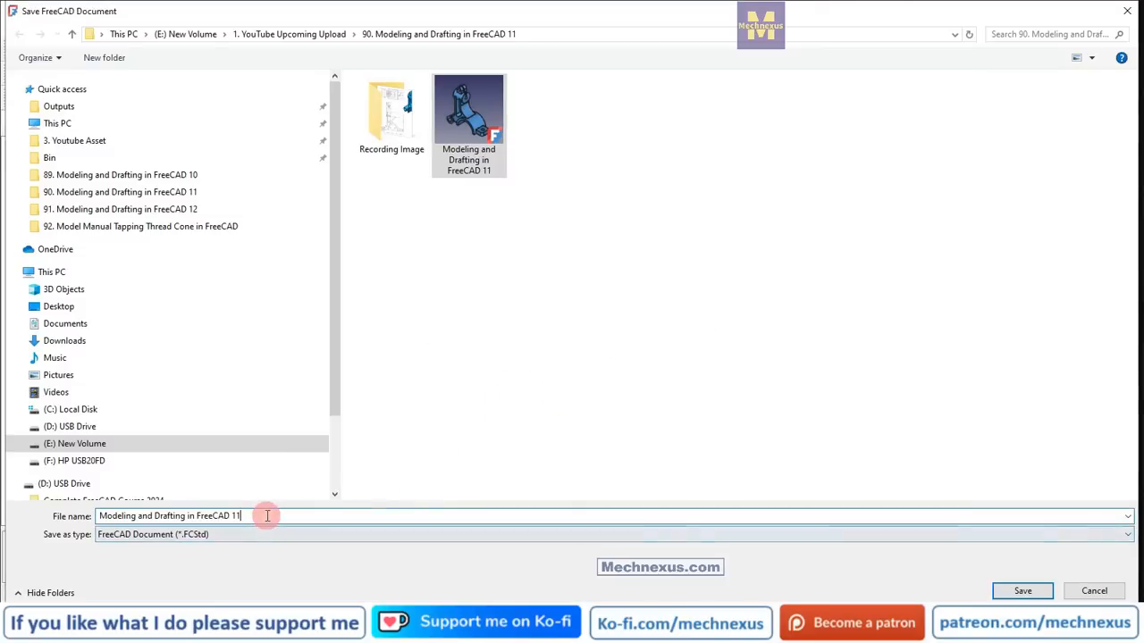
pyautogui.write('_R1')
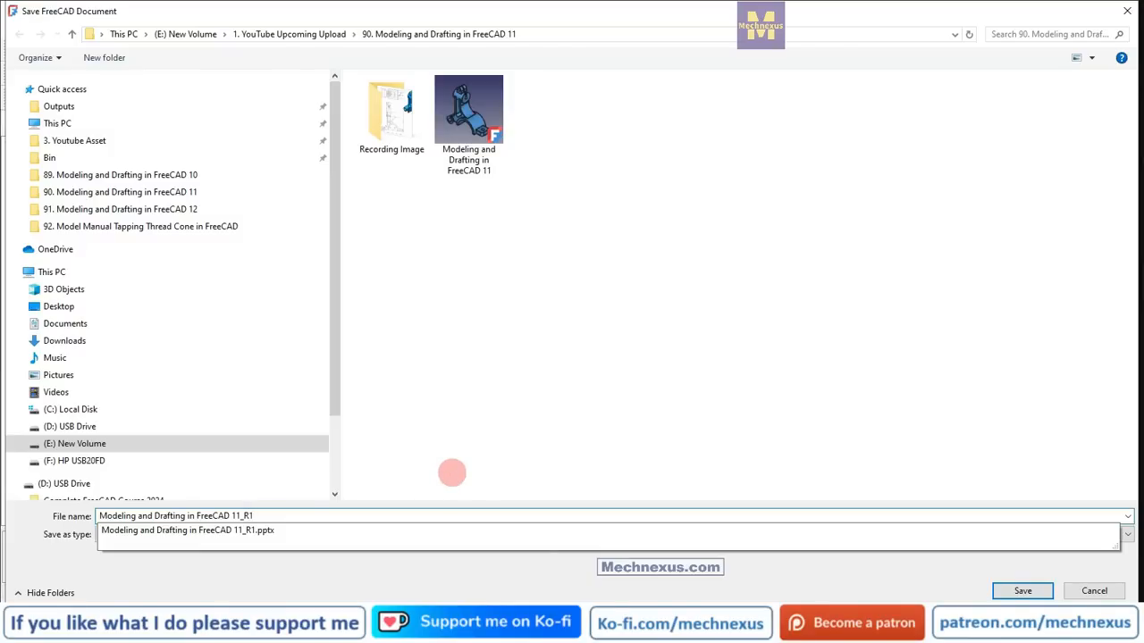
pyautogui.press('Return')
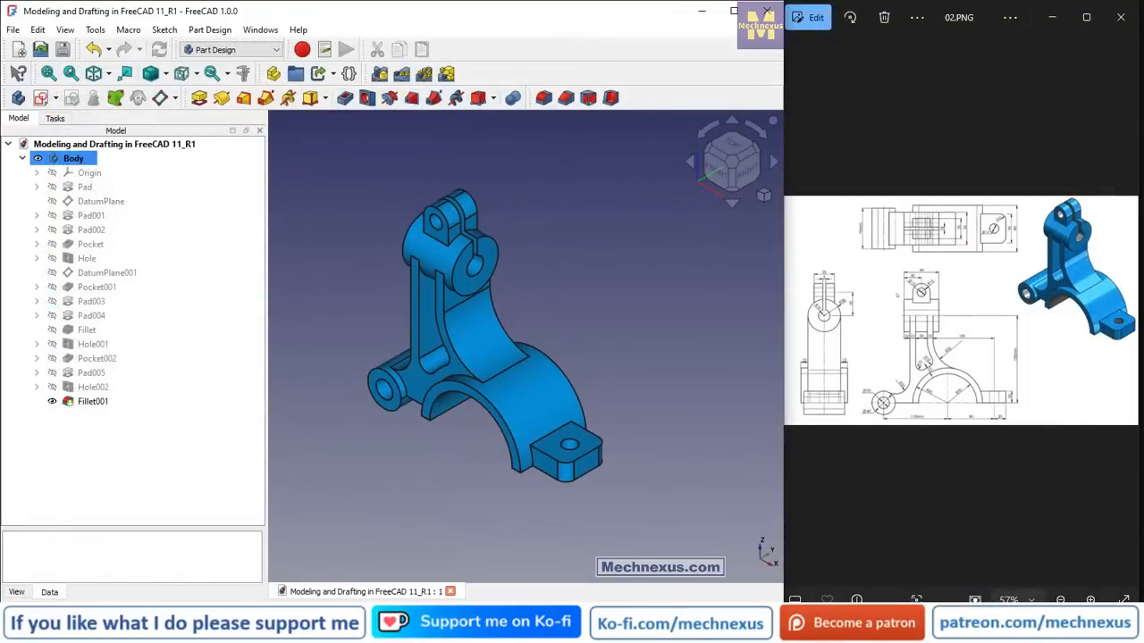
# - Switch to the TechDraw workbench and create a drawing page from the A3_Landscape_ISO5457_minimal template
pyautogui.click(432, 488)
pyautogui.click(548, 536)
pyautogui.click(225, 49)
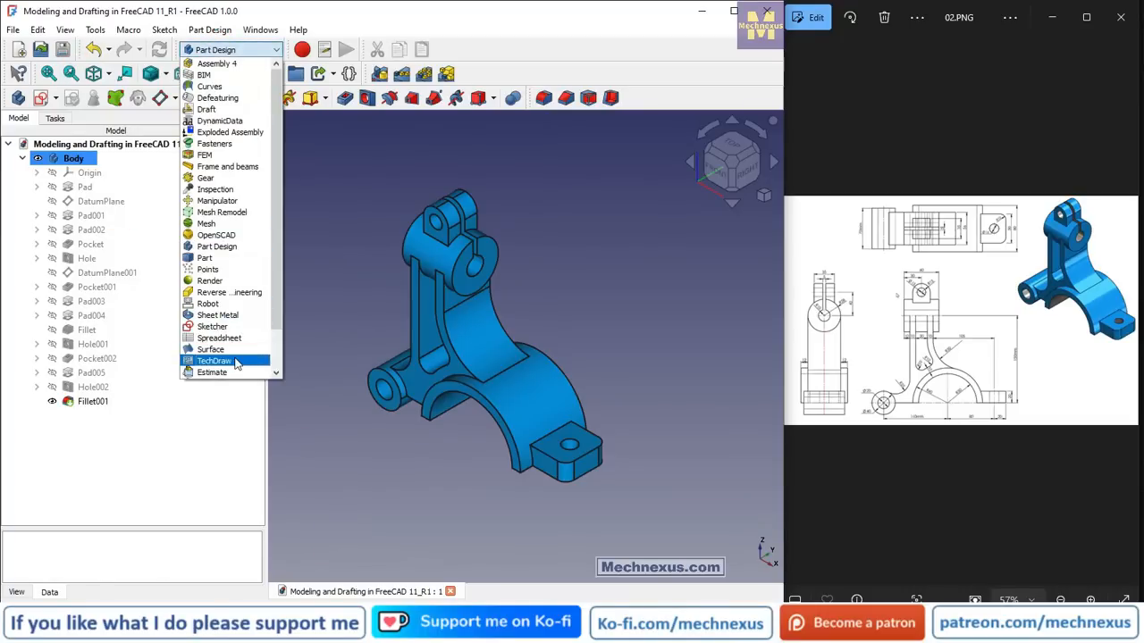
pyautogui.click(234, 361)
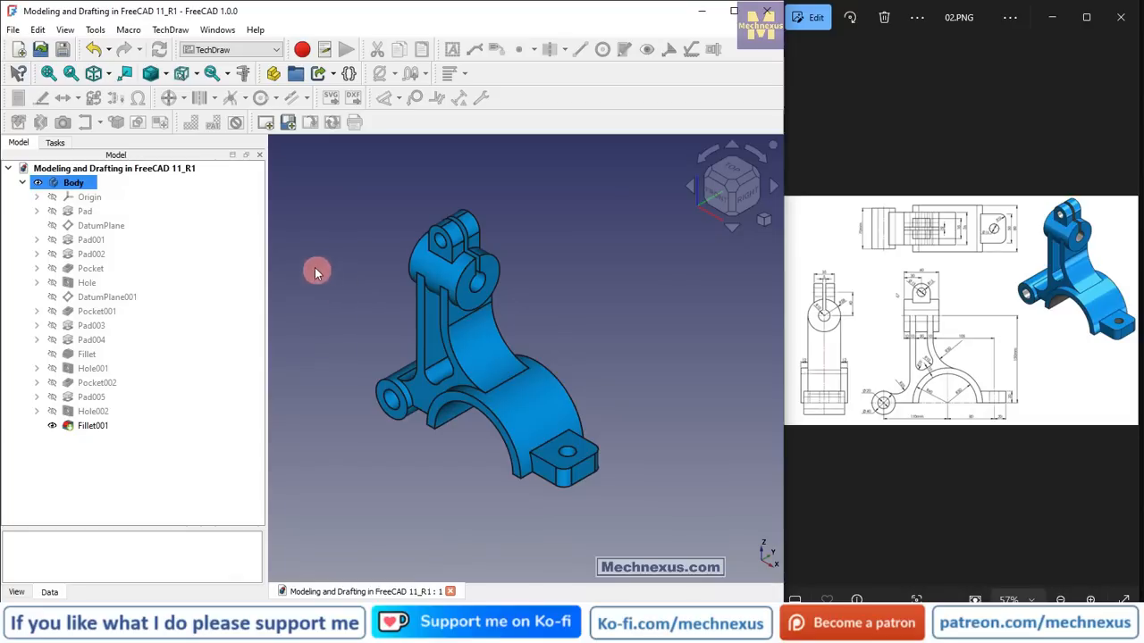
pyautogui.click(289, 124)
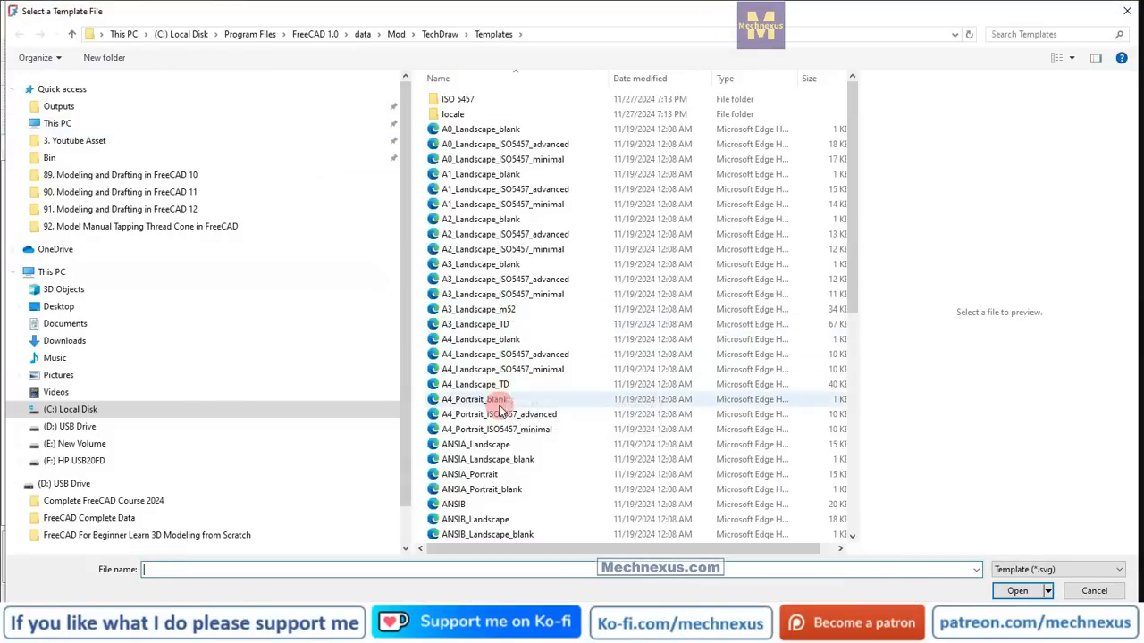
pyautogui.click(470, 299)
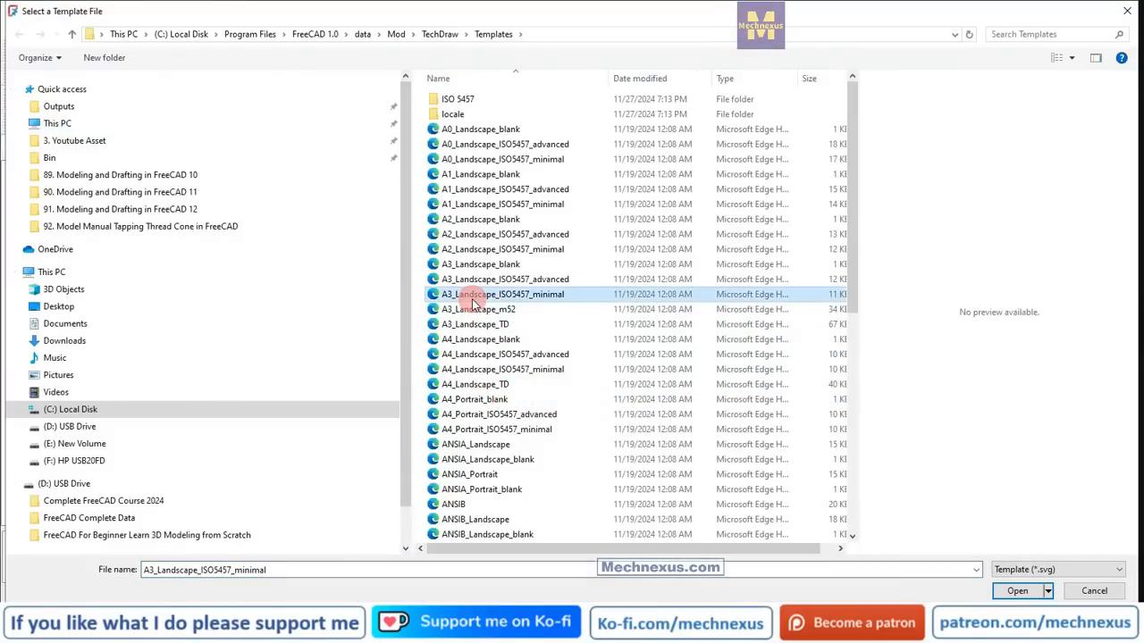
pyautogui.doubleClick(471, 300)
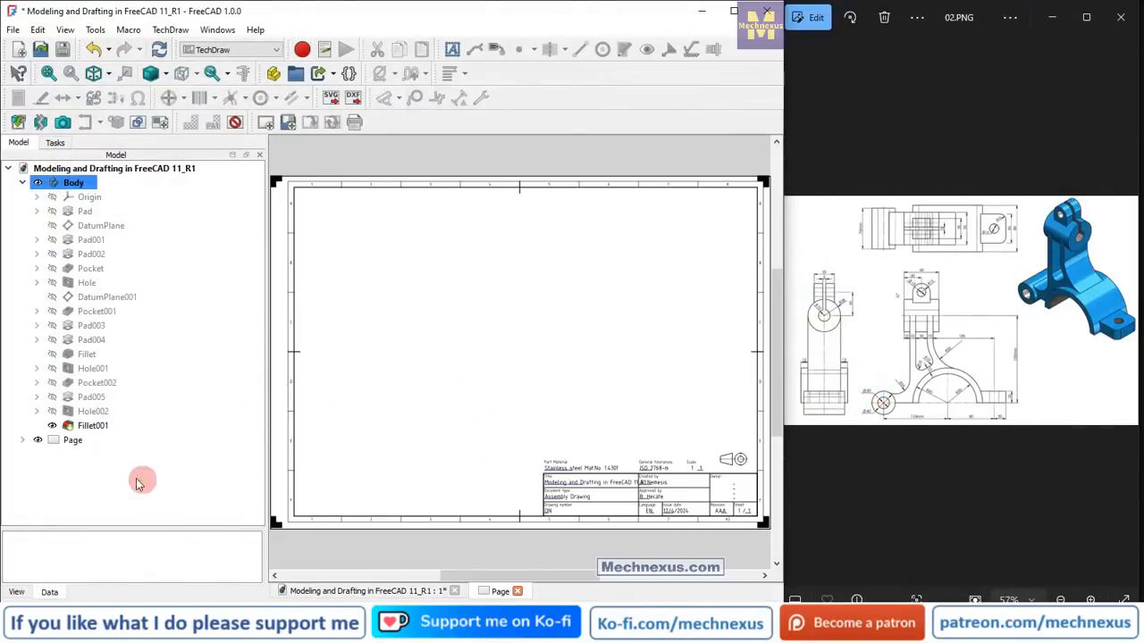
# - Orient the model to the front and insert a front view of Fillet001 on the drawing page
pyautogui.click(89, 429)
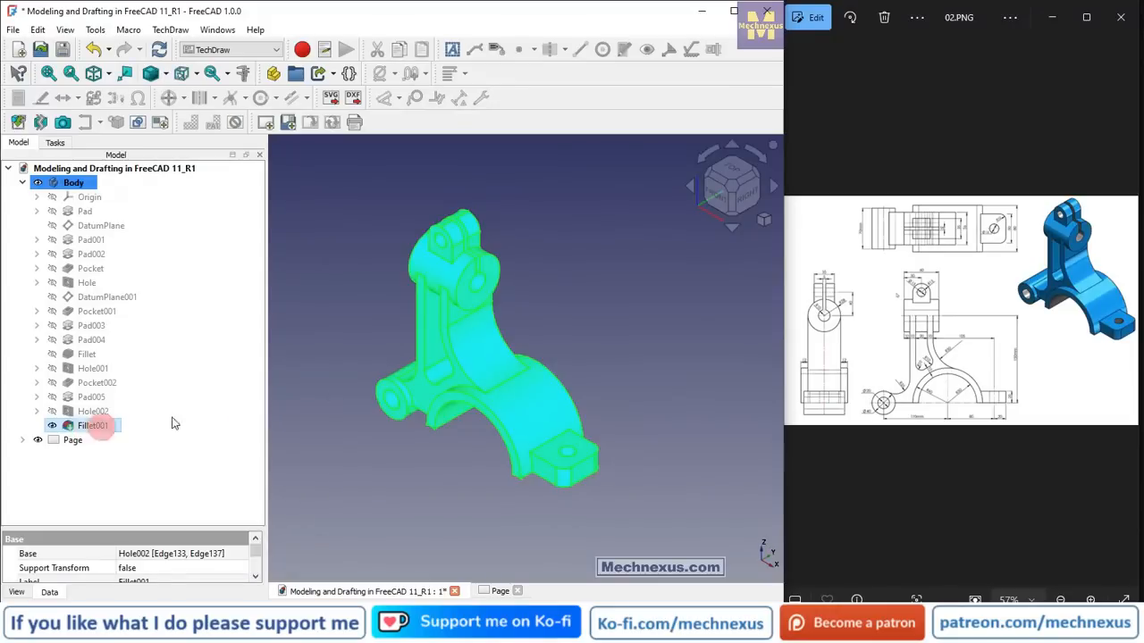
pyautogui.click(720, 198)
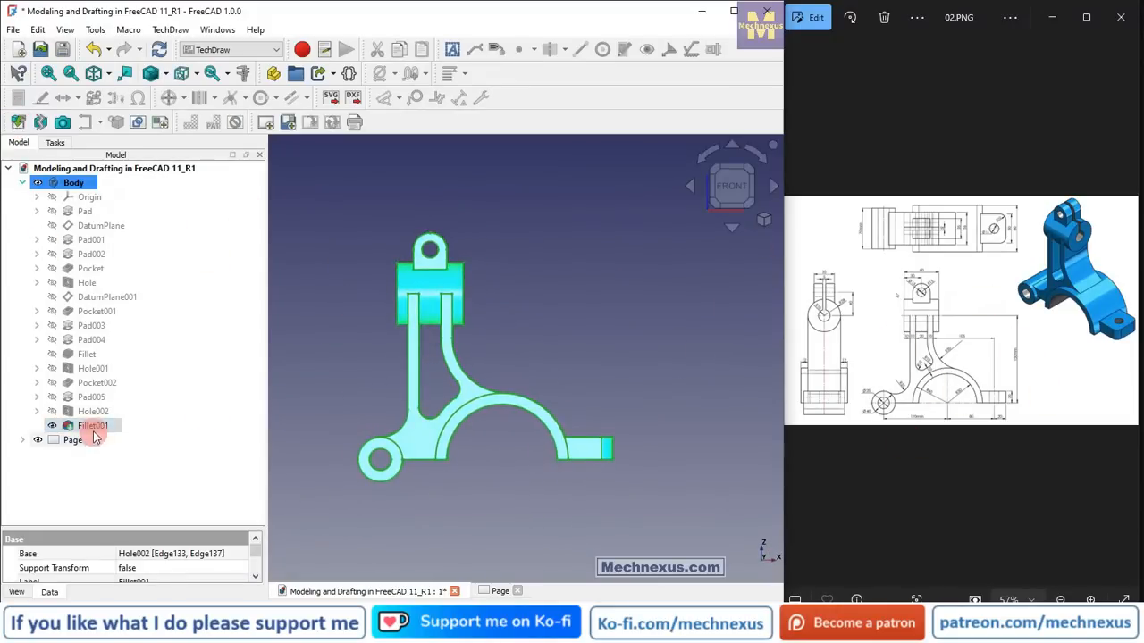
pyautogui.click(17, 123)
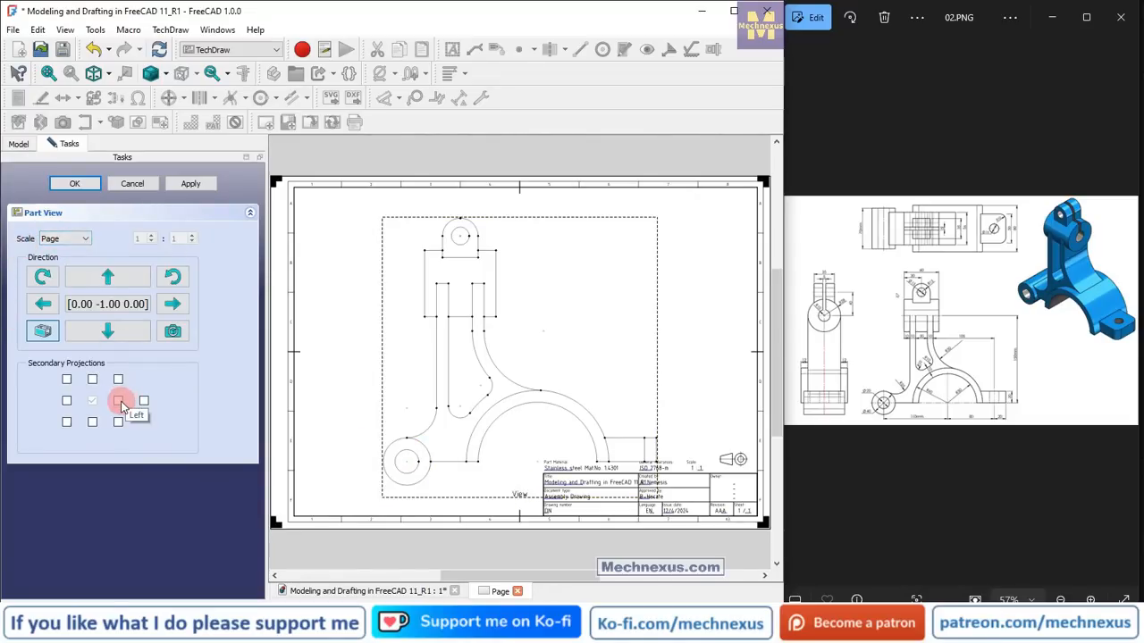
# - Add the Right secondary projection beside the front view and set the projection convention to Third Angle, comparing with the reference drawing
pyautogui.click(67, 401)
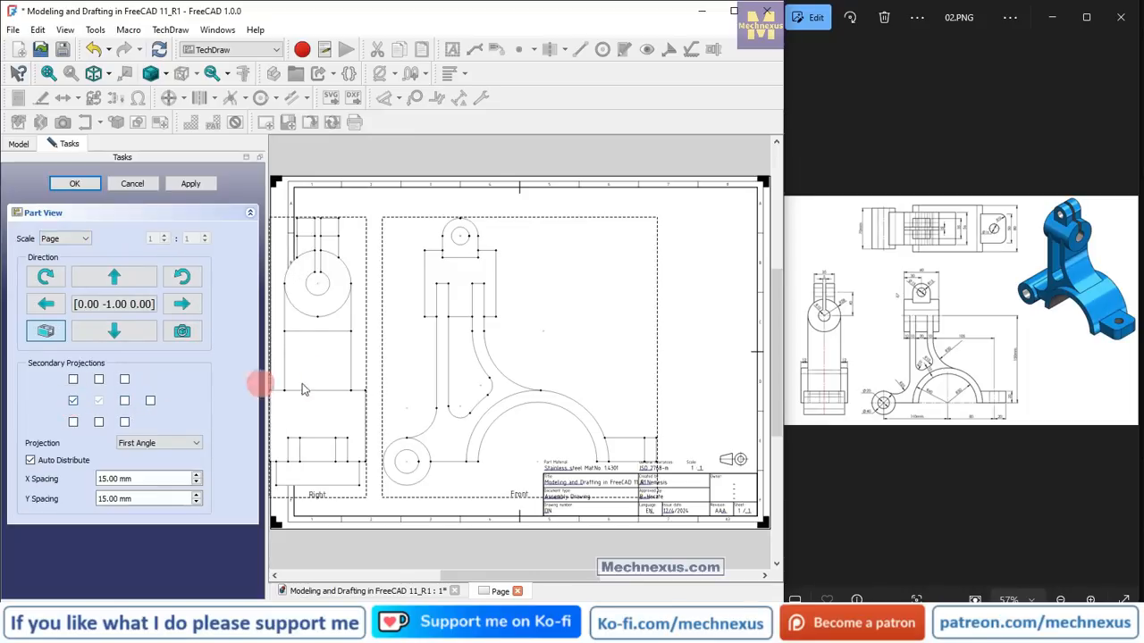
pyautogui.scroll(-2, 563, 365)
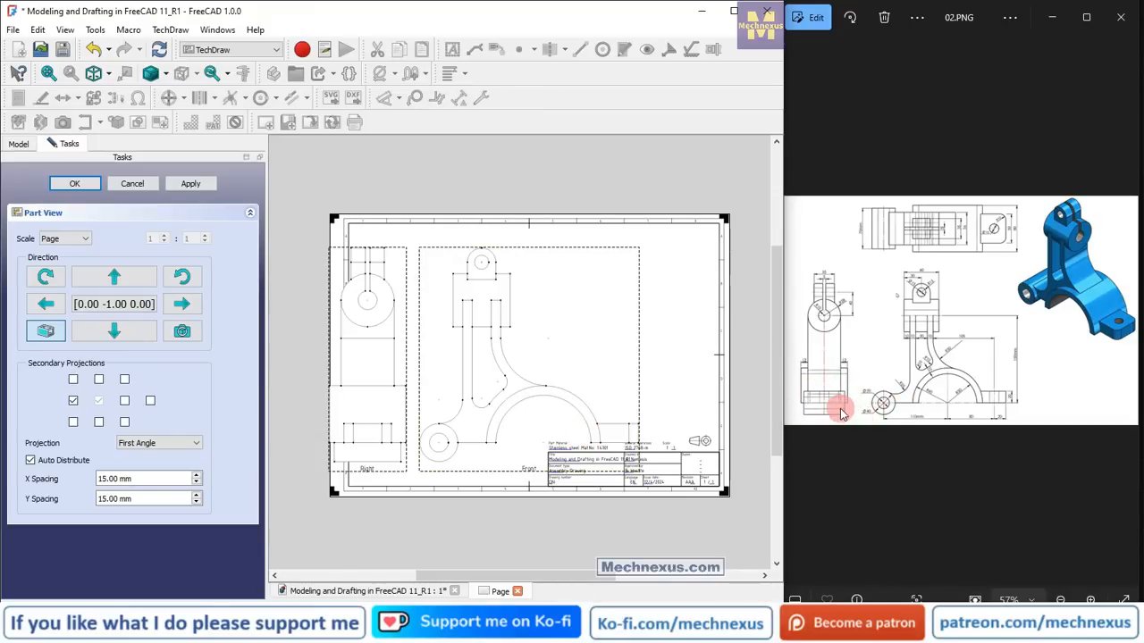
pyautogui.scroll(3, 843, 402)
pyautogui.moveTo(855, 427); pyautogui.dragTo(932, 437)
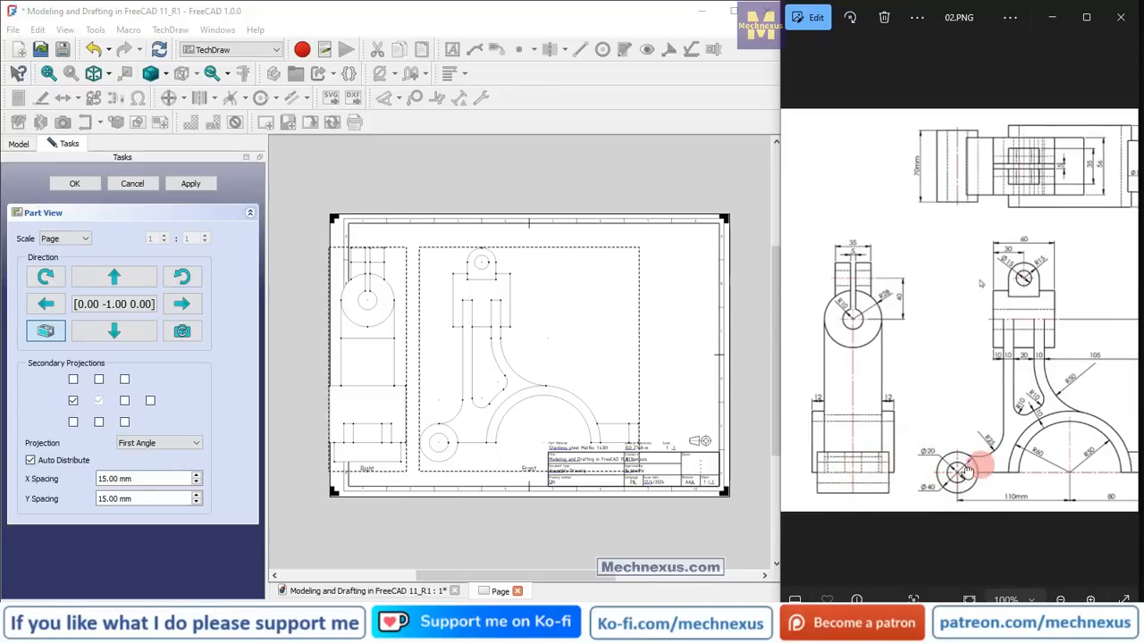
pyautogui.moveTo(991, 466); pyautogui.dragTo(851, 465)
pyautogui.moveTo(938, 462); pyautogui.dragTo(1077, 463)
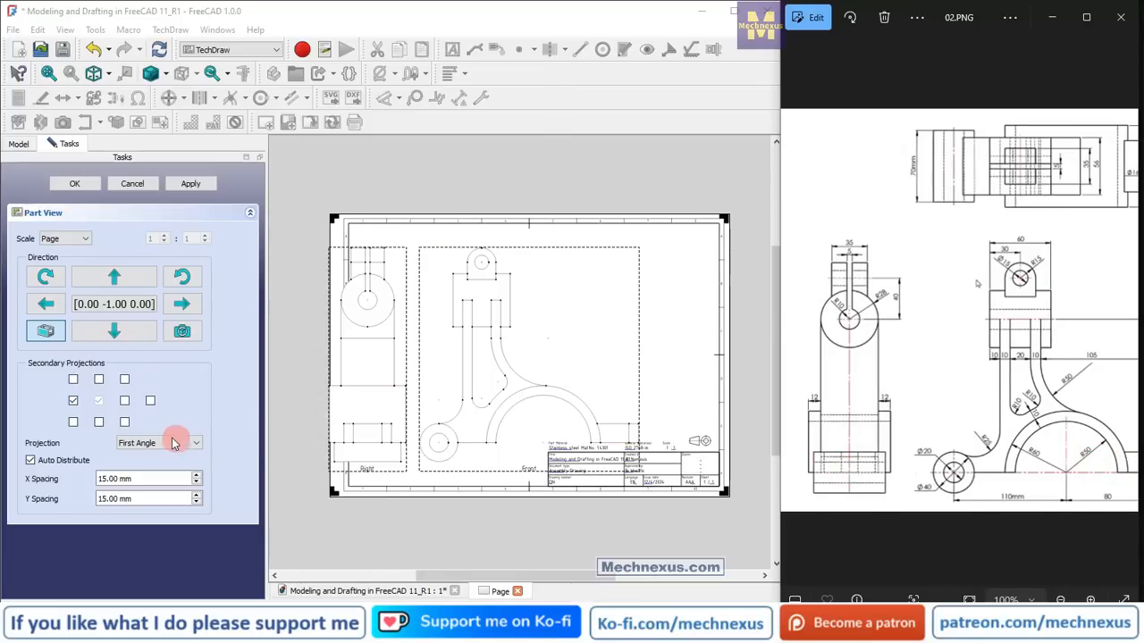
pyautogui.click(174, 444)
pyautogui.click(156, 444)
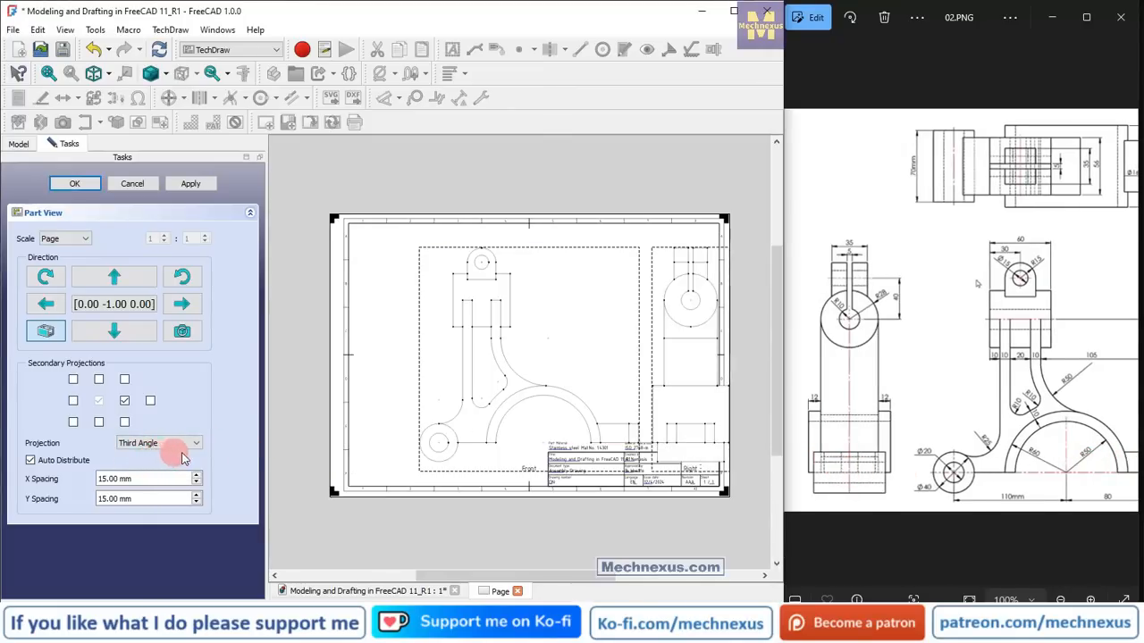
# - Replace the Right projection with the Left one, add the Top projection, and accept the projection group
pyautogui.click(73, 401)
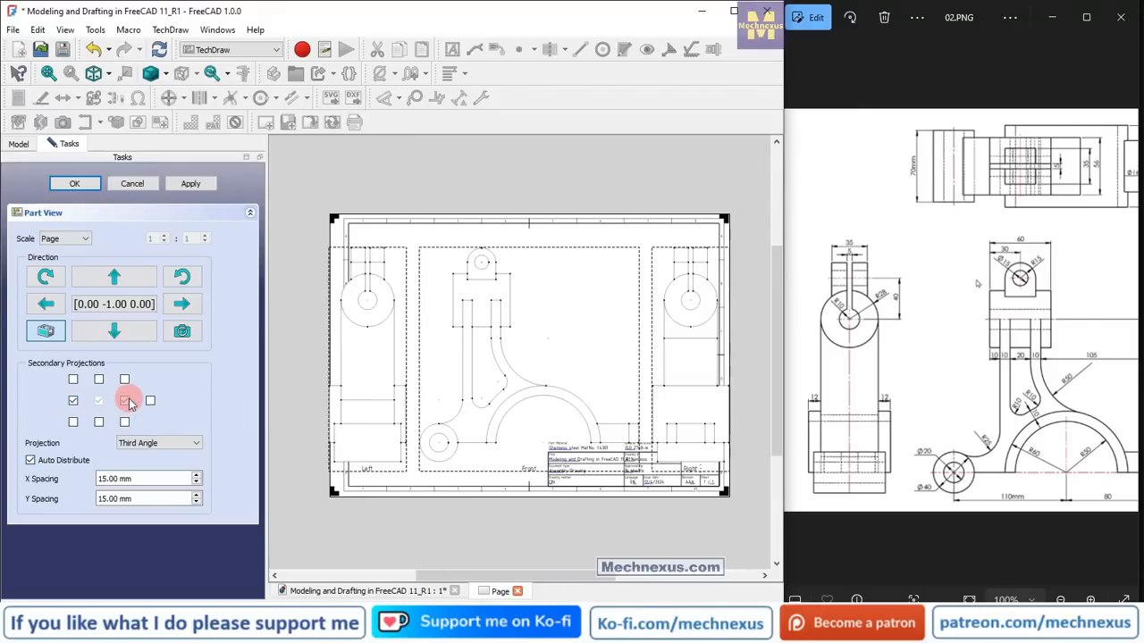
pyautogui.click(124, 401)
pyautogui.scroll(-2, 575, 403)
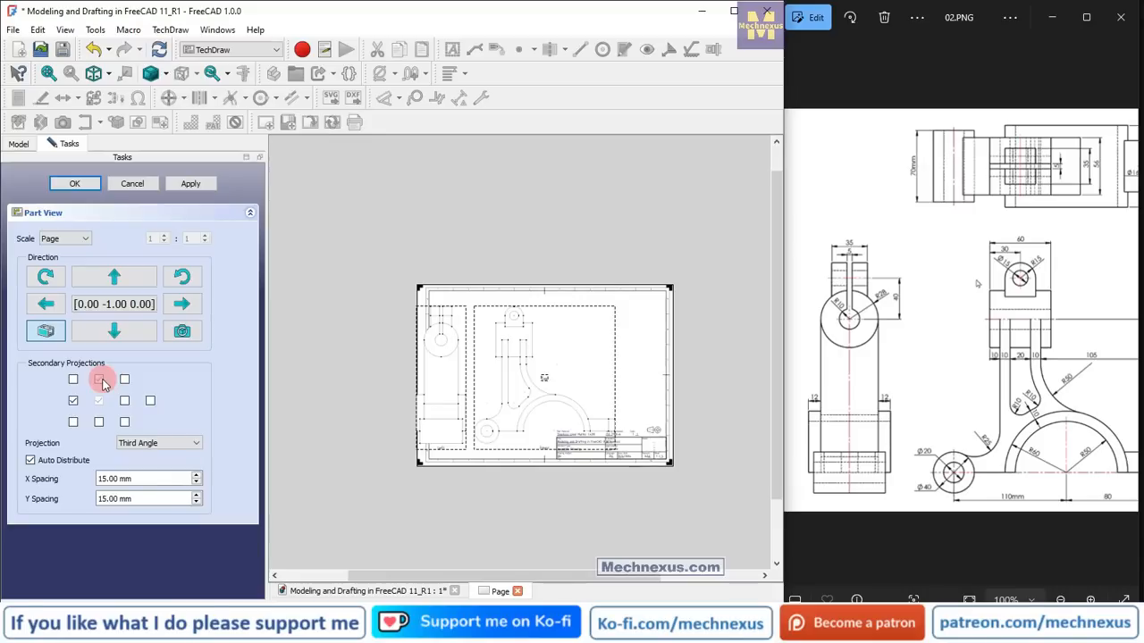
pyautogui.click(98, 380)
pyautogui.scroll(1, 476, 400)
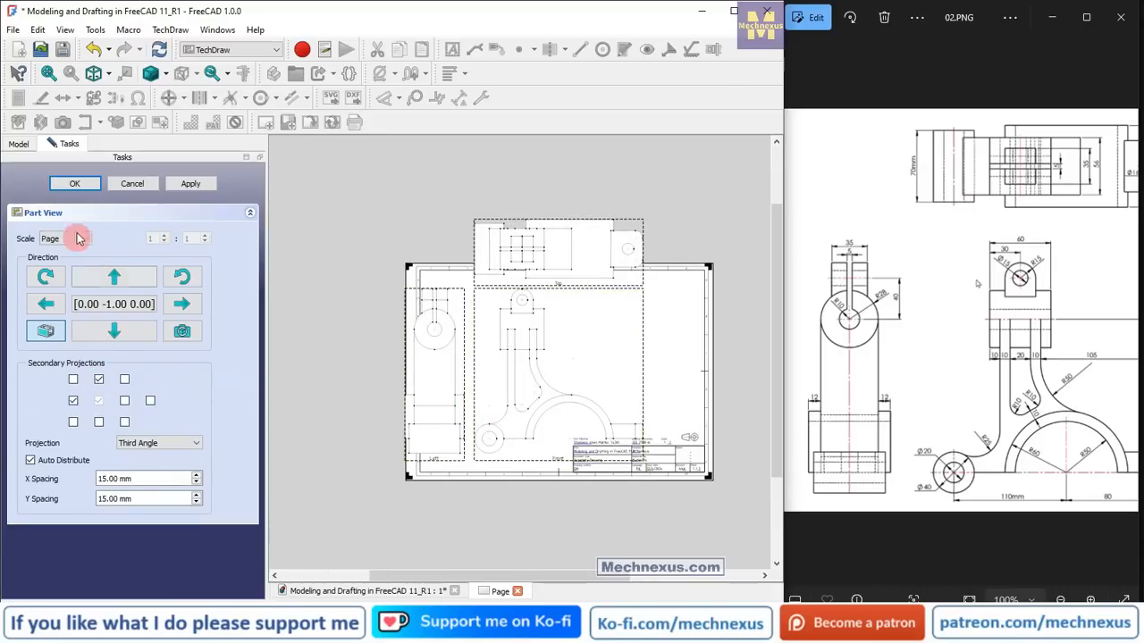
pyautogui.click(74, 185)
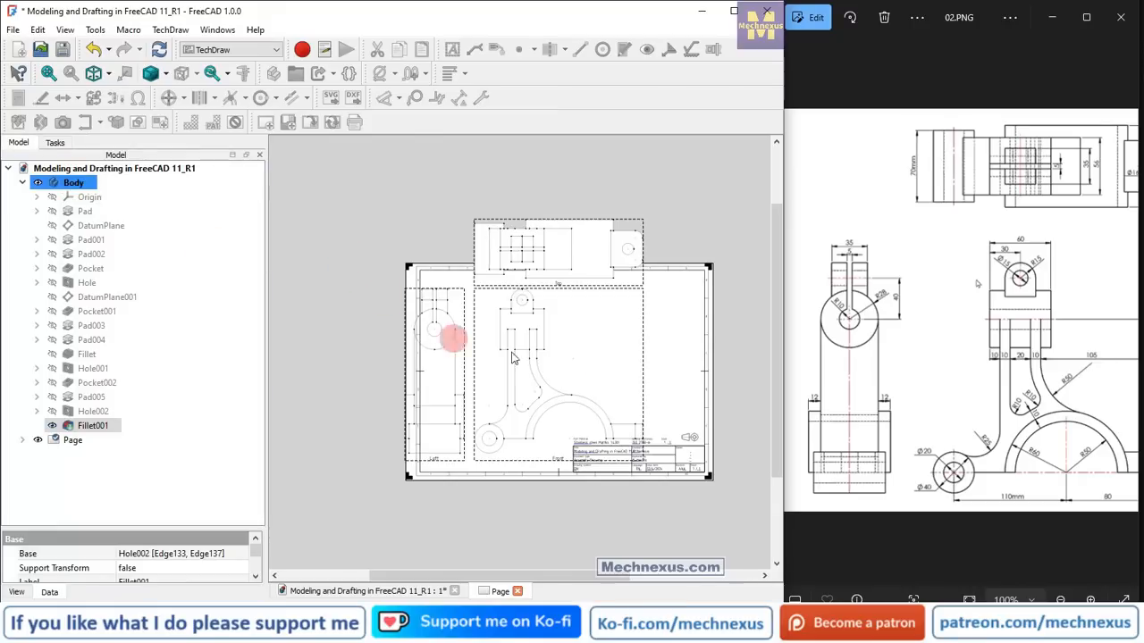
# - Set the drawing page's scale to 0.6
pyautogui.click(80, 439)
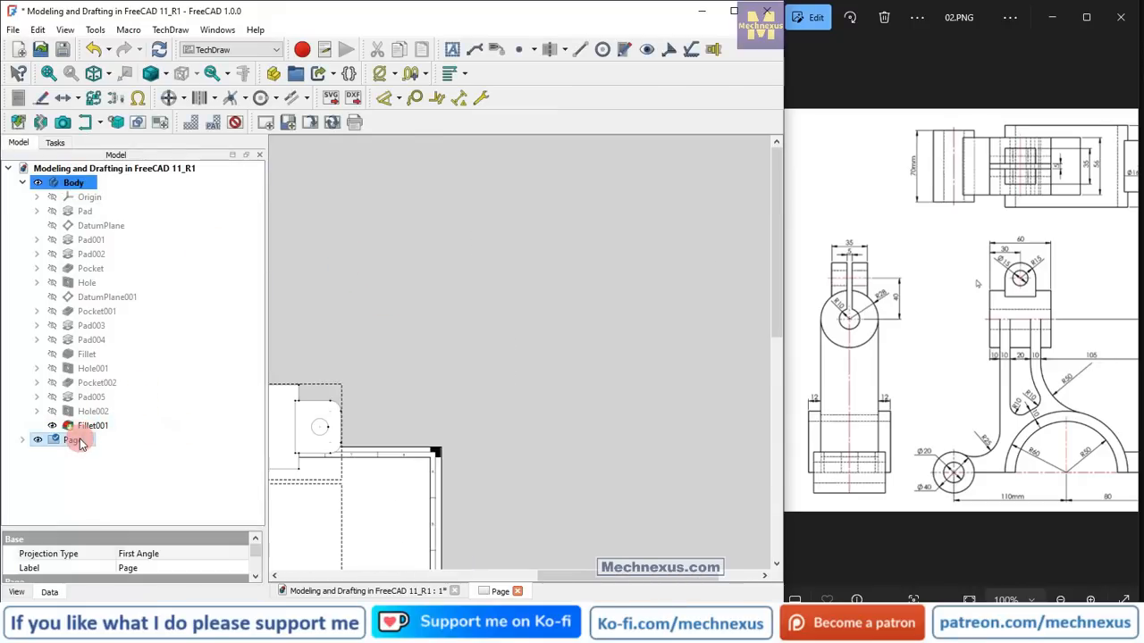
pyautogui.moveTo(117, 526); pyautogui.dragTo(139, 288)
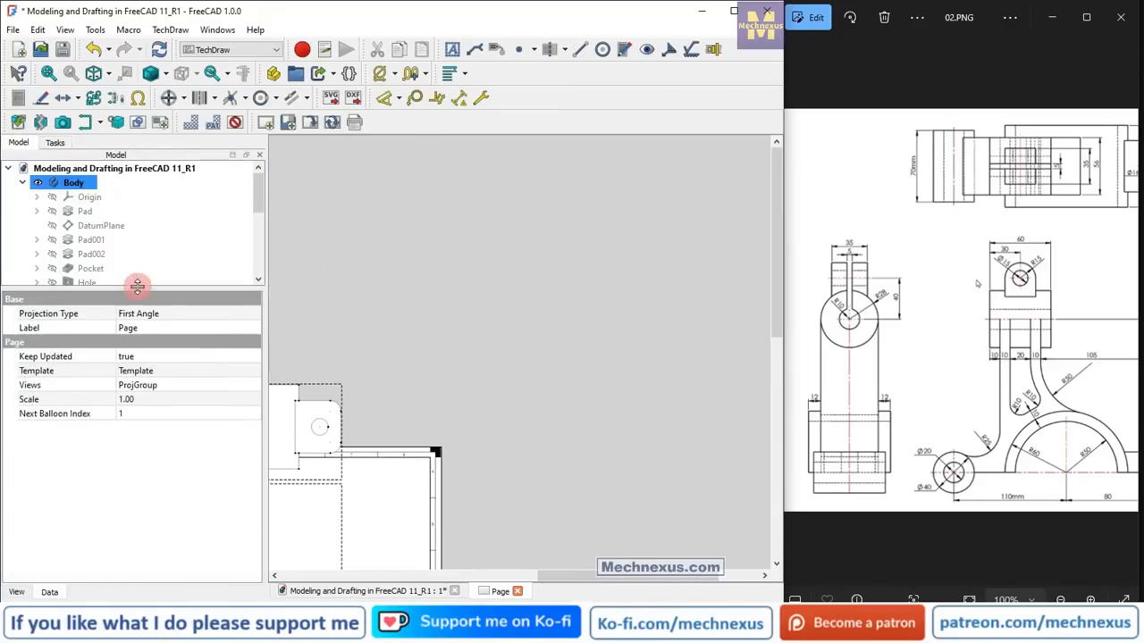
pyautogui.scroll(-3, 572, 289)
pyautogui.scroll(-2, 572, 292)
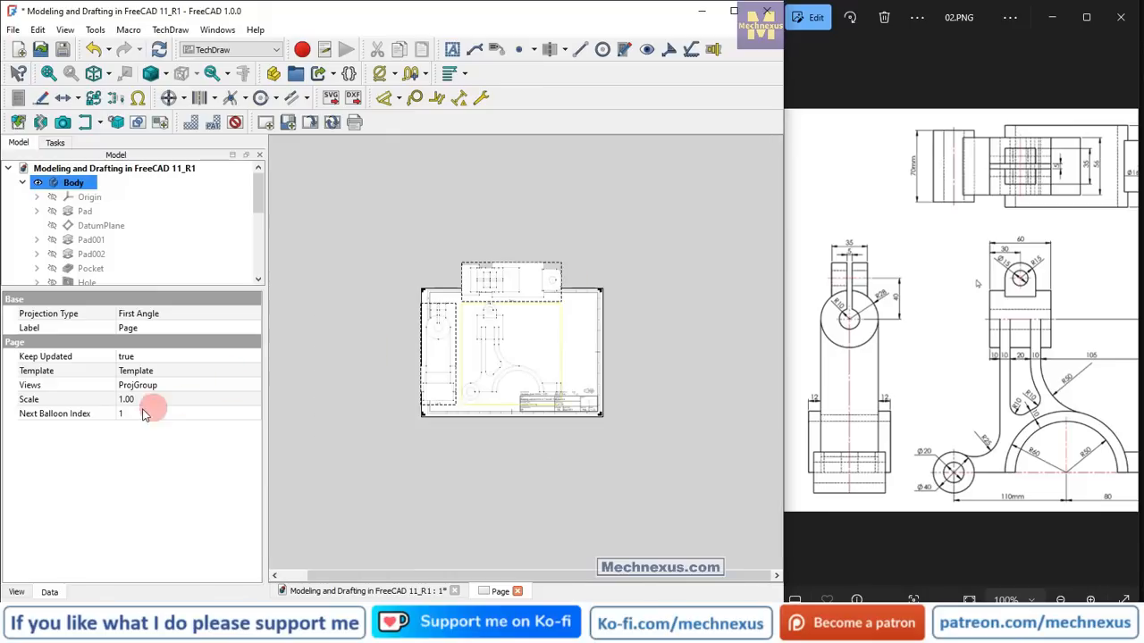
pyautogui.click(129, 399)
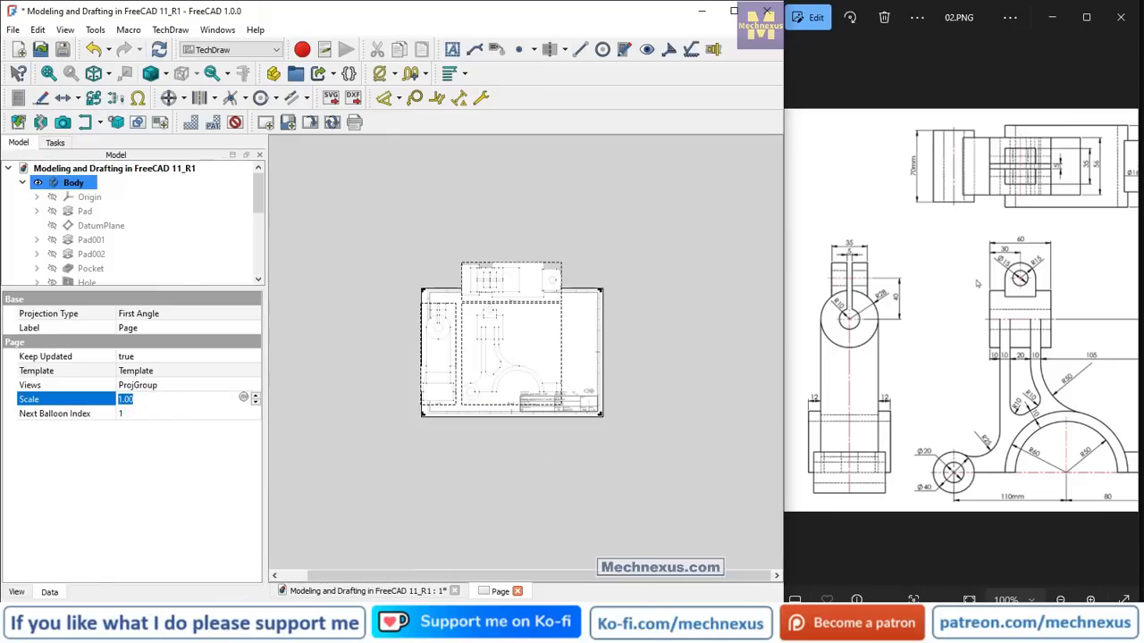
pyautogui.write('0.6')
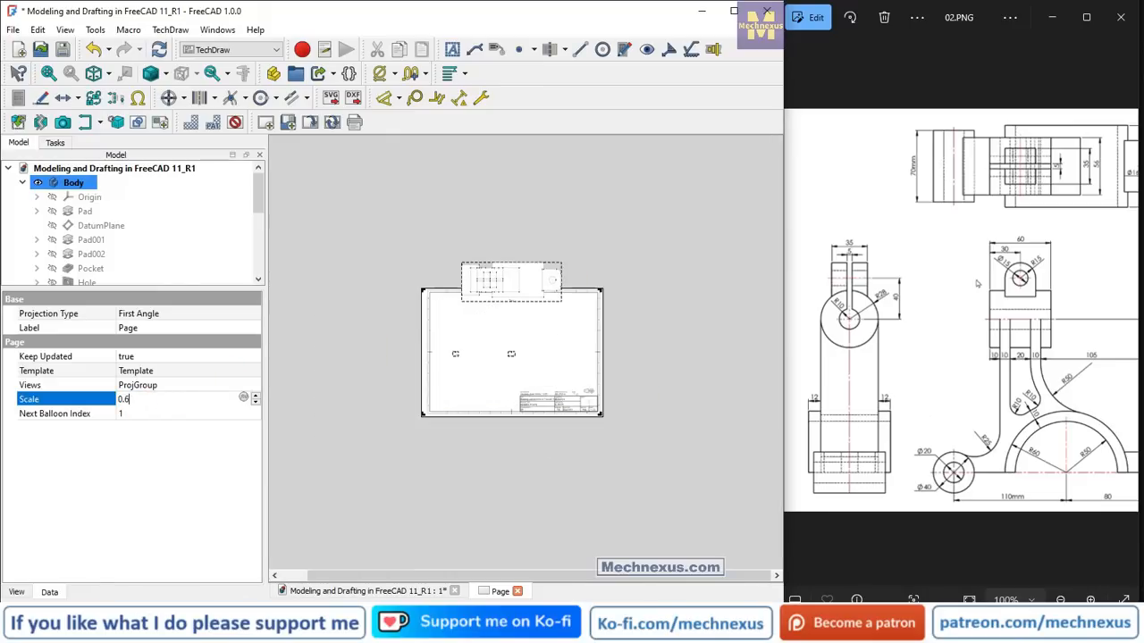
pyautogui.press('Return')
pyautogui.scroll(3, 616, 297)
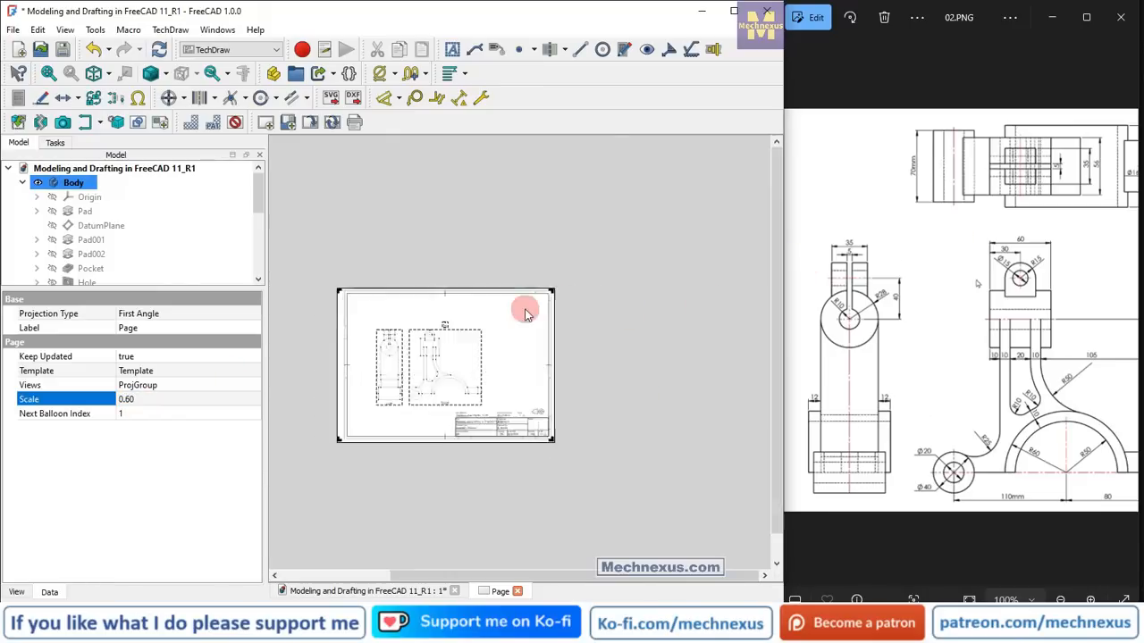
pyautogui.scroll(-2, 705, 280)
pyautogui.scroll(2, 407, 324)
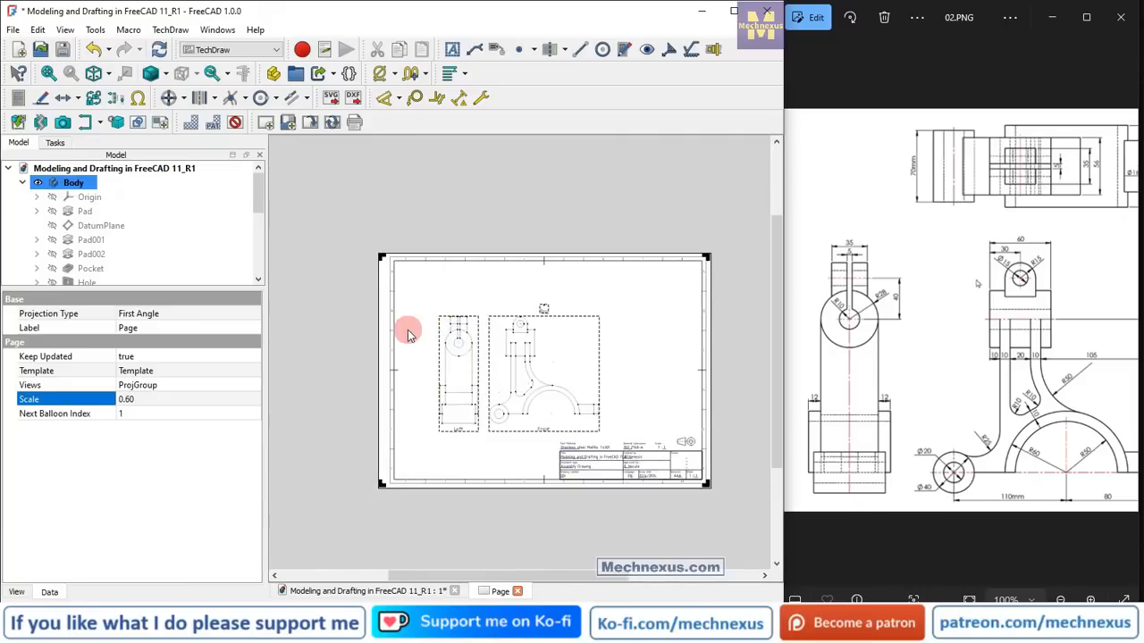
# - Recompute the document and save it
pyautogui.click(158, 51)
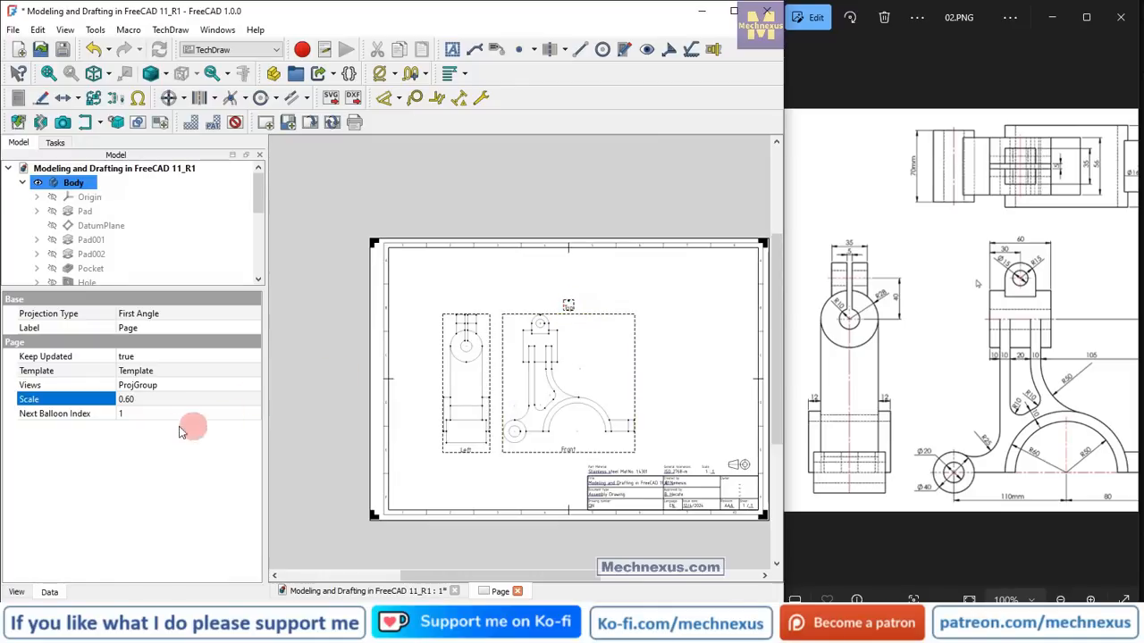
pyautogui.moveTo(112, 288); pyautogui.dragTo(112, 427)
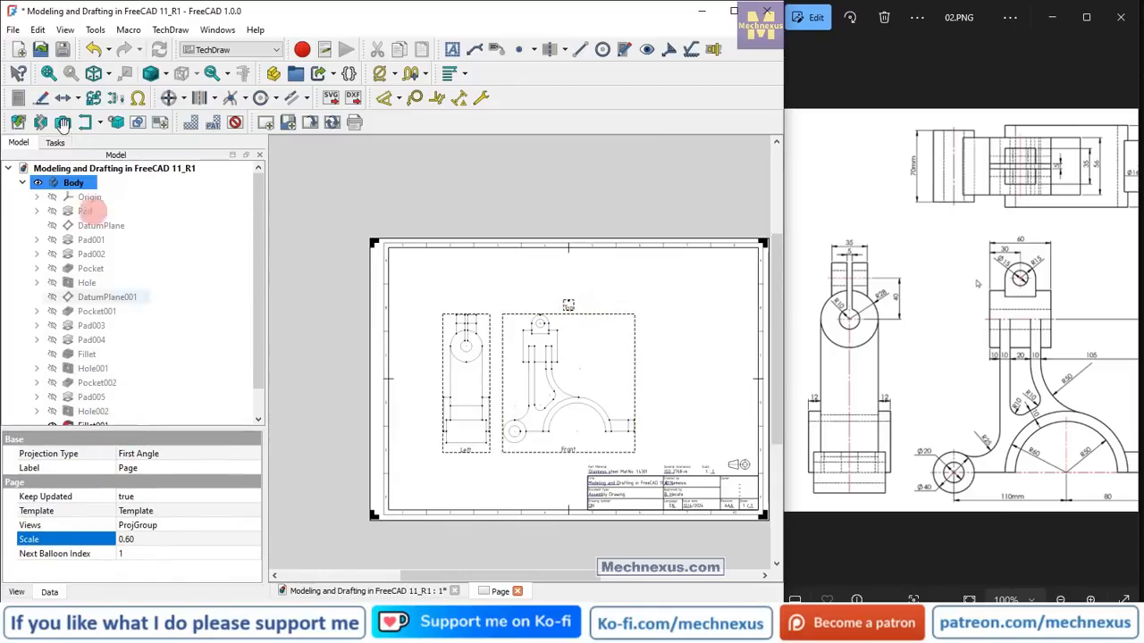
pyautogui.click(60, 49)
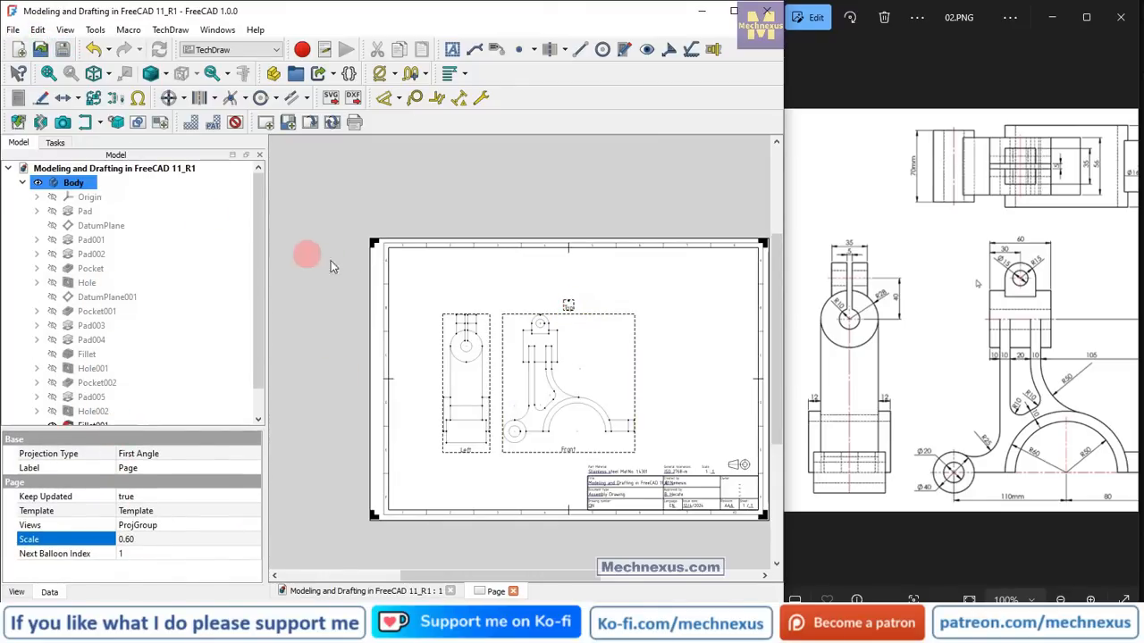
# - Reopen the page's projection group for editing and accept it unchanged to refresh the Top view
pyautogui.scroll(-1, 170, 345)
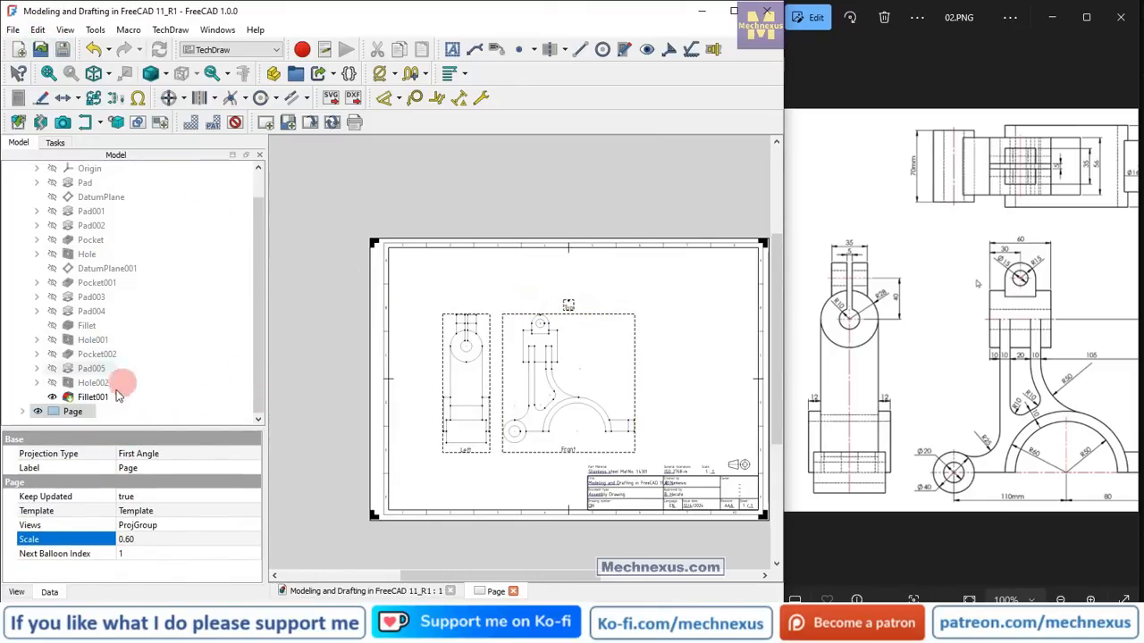
pyautogui.click(22, 412)
pyautogui.scroll(-1, 127, 378)
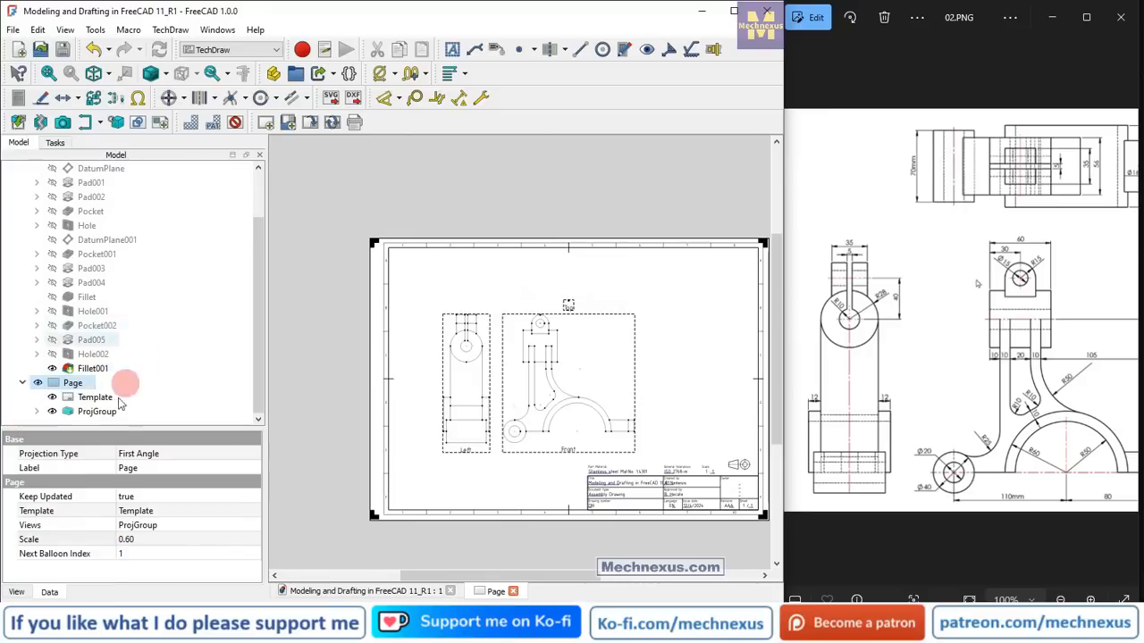
pyautogui.doubleClick(89, 410)
pyautogui.click(71, 184)
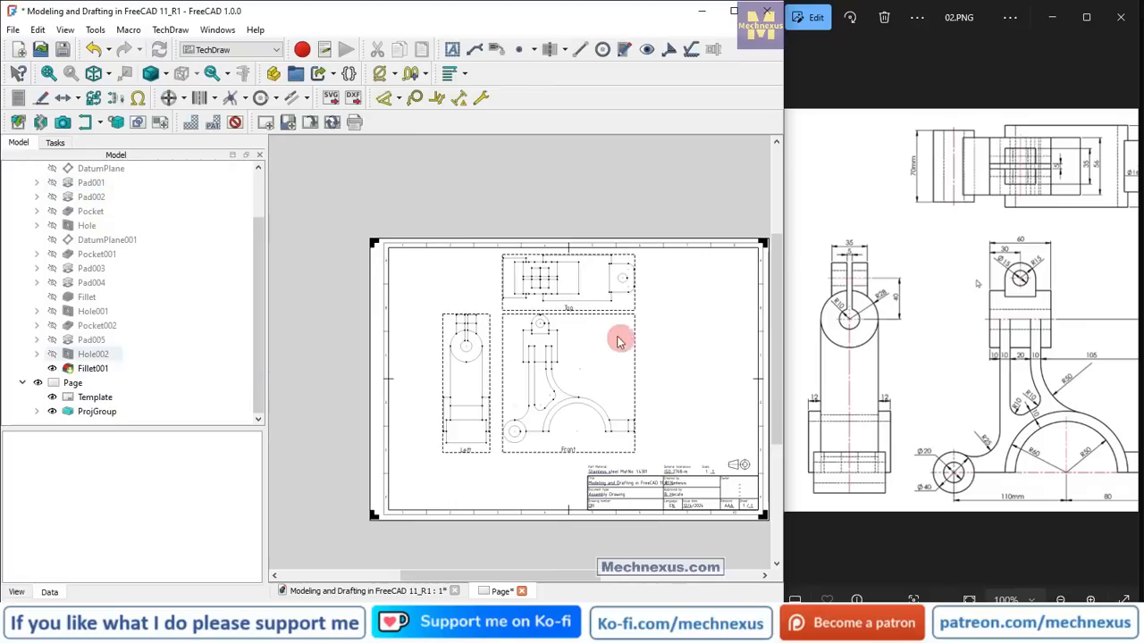
# - Shift the view group slightly down the page, placing the Top view at about Y 115 mm and the Left view at about X -135 mm
pyautogui.scroll(3, 572, 381)
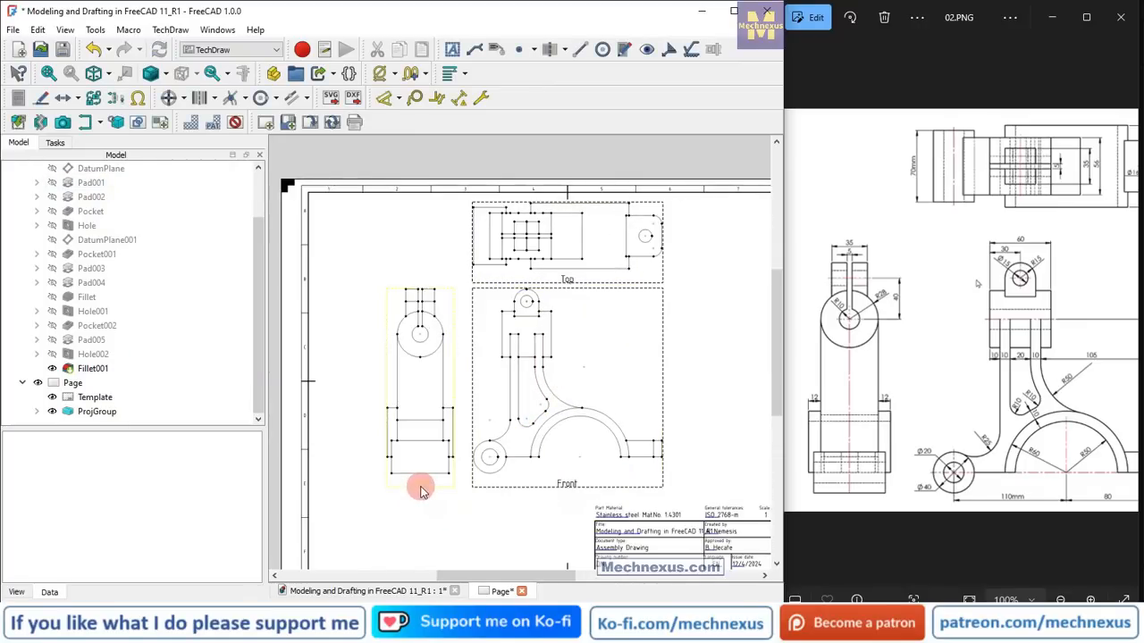
pyautogui.moveTo(404, 490); pyautogui.dragTo(376, 488)
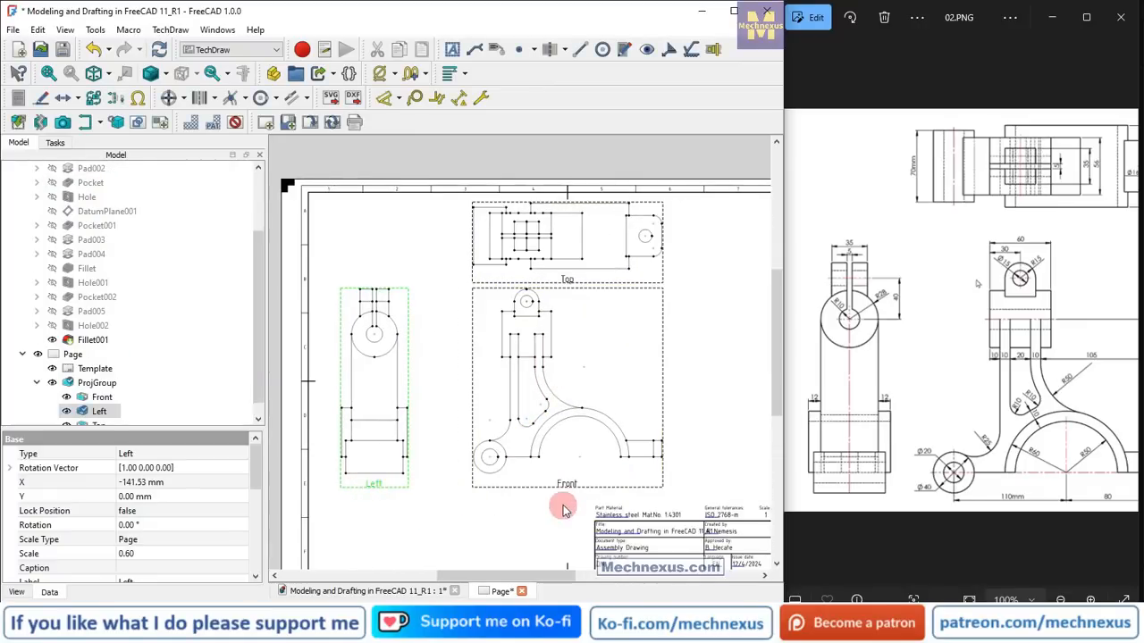
pyautogui.moveTo(567, 486)
pyautogui.mouseDown()
pyautogui.moveTo(539, 500)
pyautogui.moveTo(563, 507)
pyautogui.mouseUp()
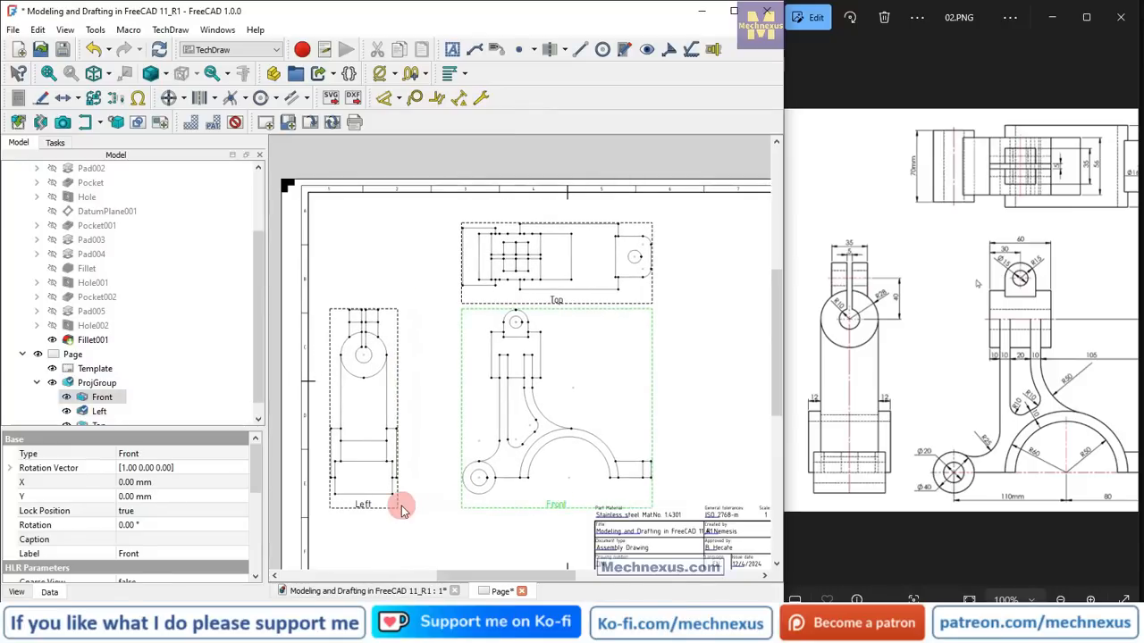
pyautogui.moveTo(556, 304); pyautogui.dragTo(557, 292)
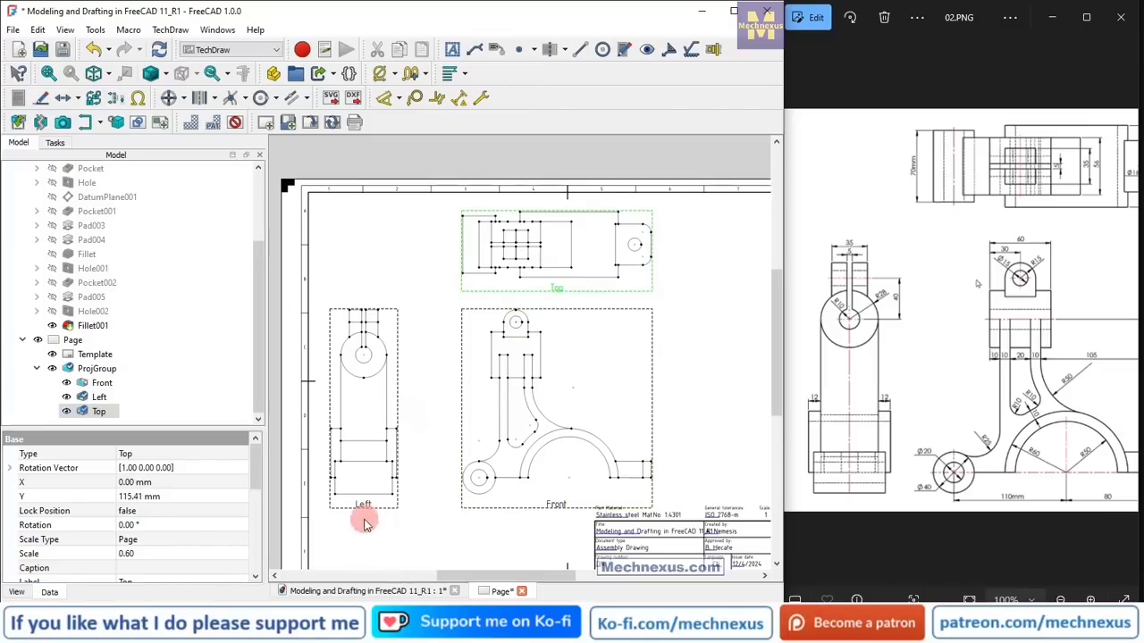
pyautogui.moveTo(370, 498); pyautogui.dragTo(375, 507)
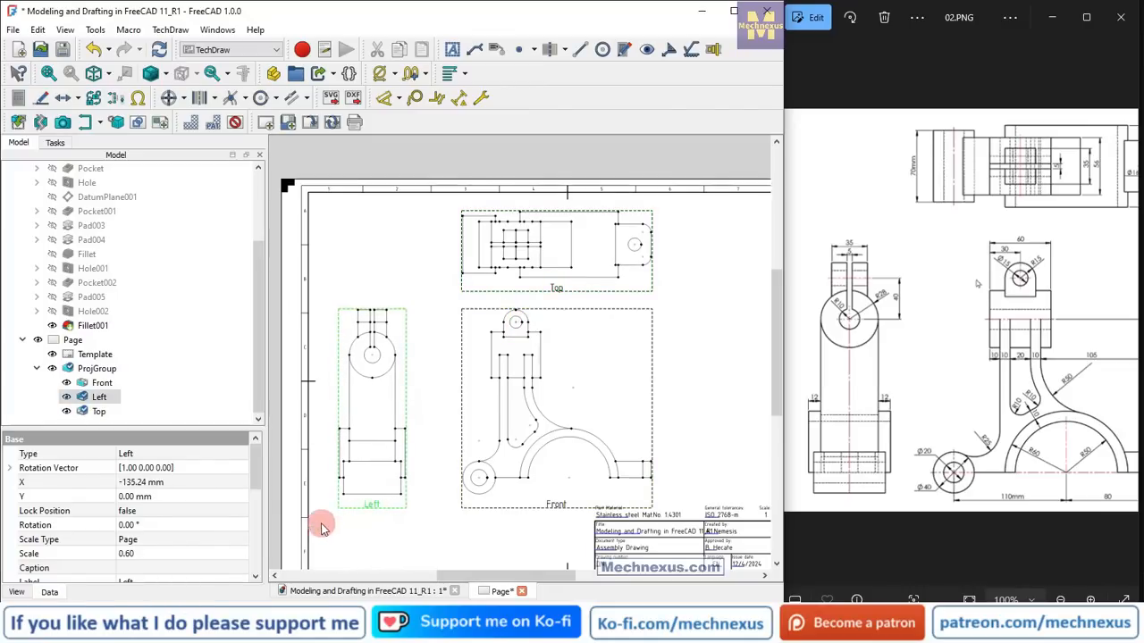
# - Lock the positions of the Left and Top views on the page
pyautogui.click(93, 96)
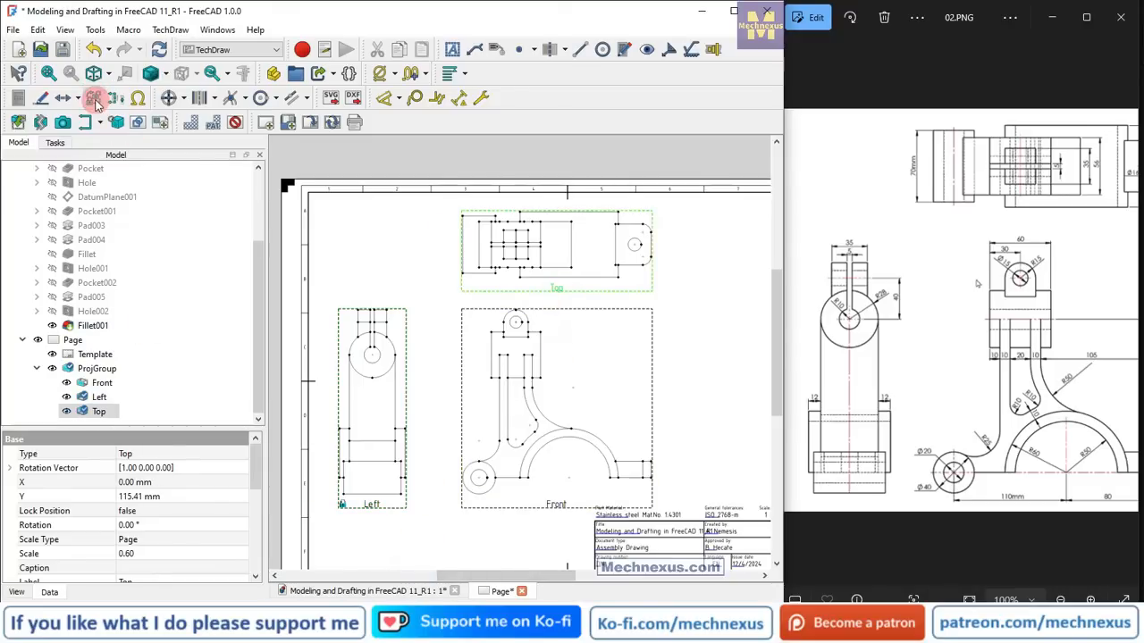
pyautogui.click(700, 420)
pyautogui.scroll(2, 696, 453)
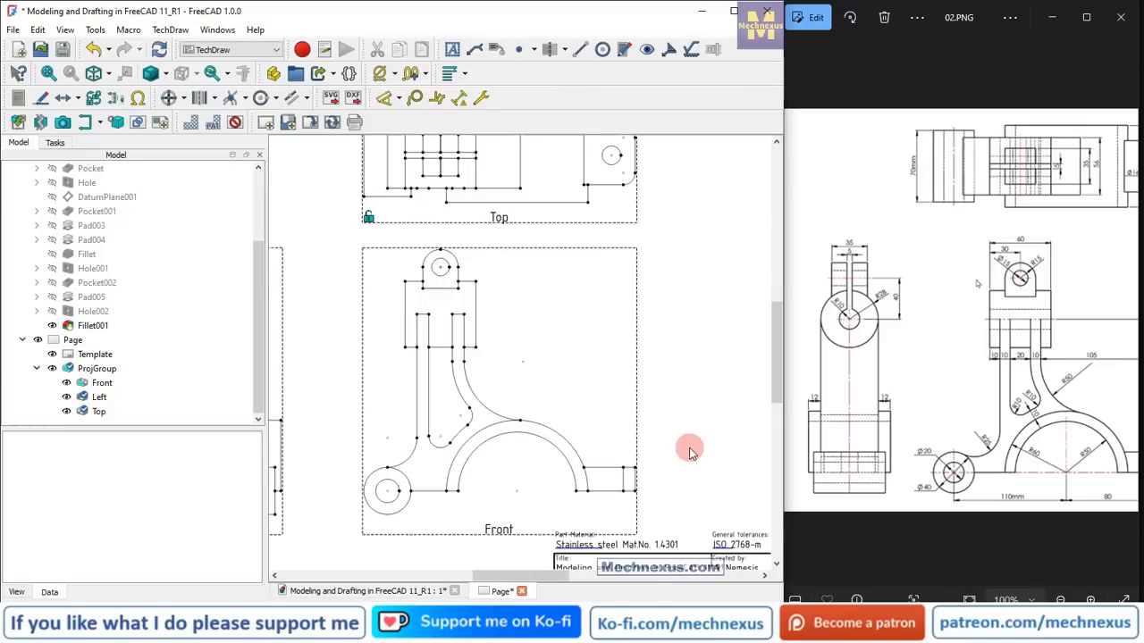
# - Turn on Hard Hidden for the Front view to display its hidden edges
pyautogui.moveTo(1077, 441); pyautogui.dragTo(983, 444)
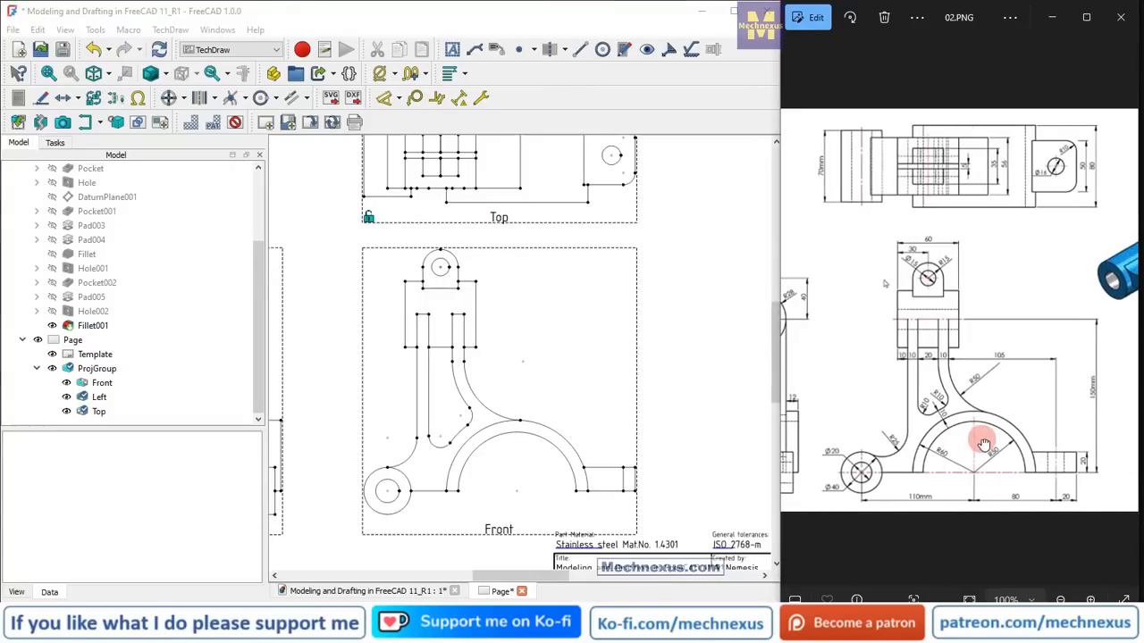
pyautogui.scroll(1, 501, 523)
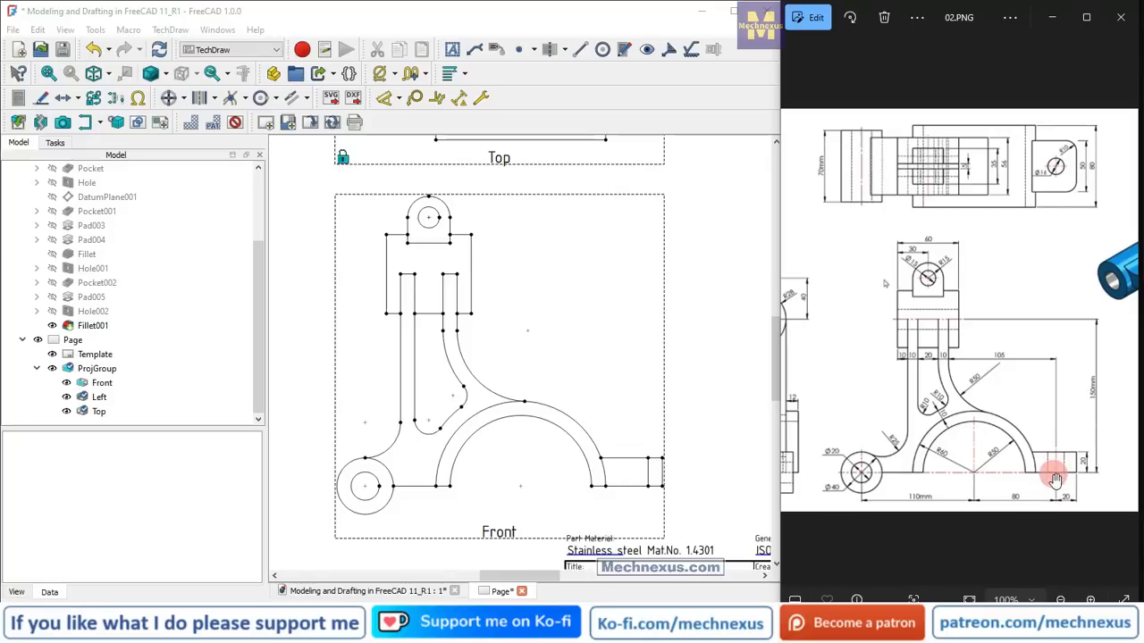
pyautogui.click(496, 535)
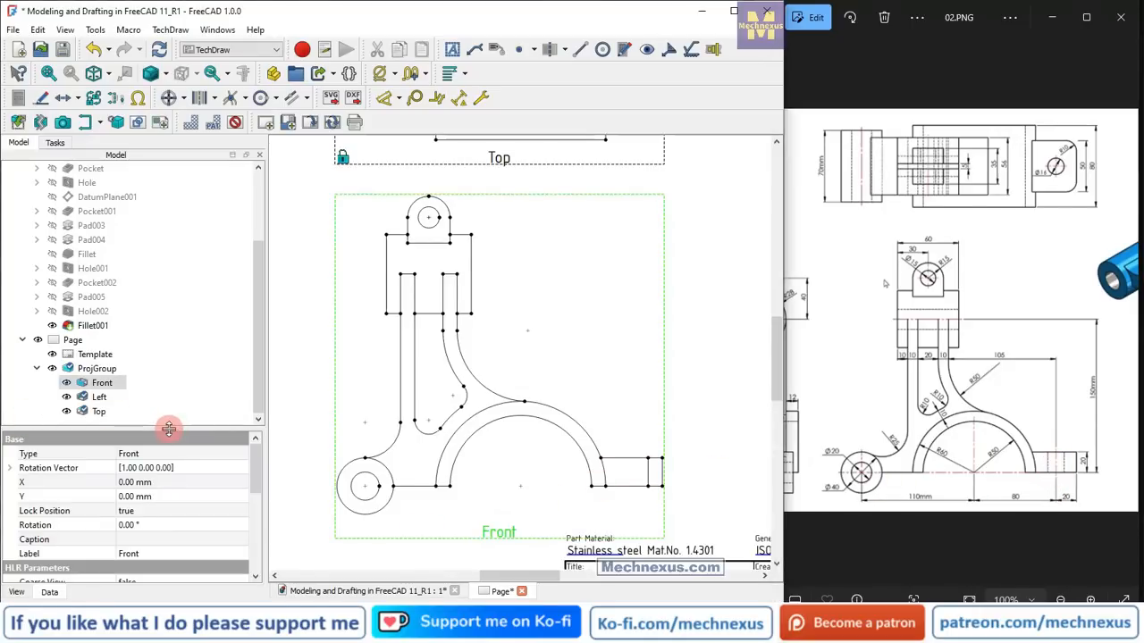
pyautogui.moveTo(169, 429); pyautogui.dragTo(175, 220)
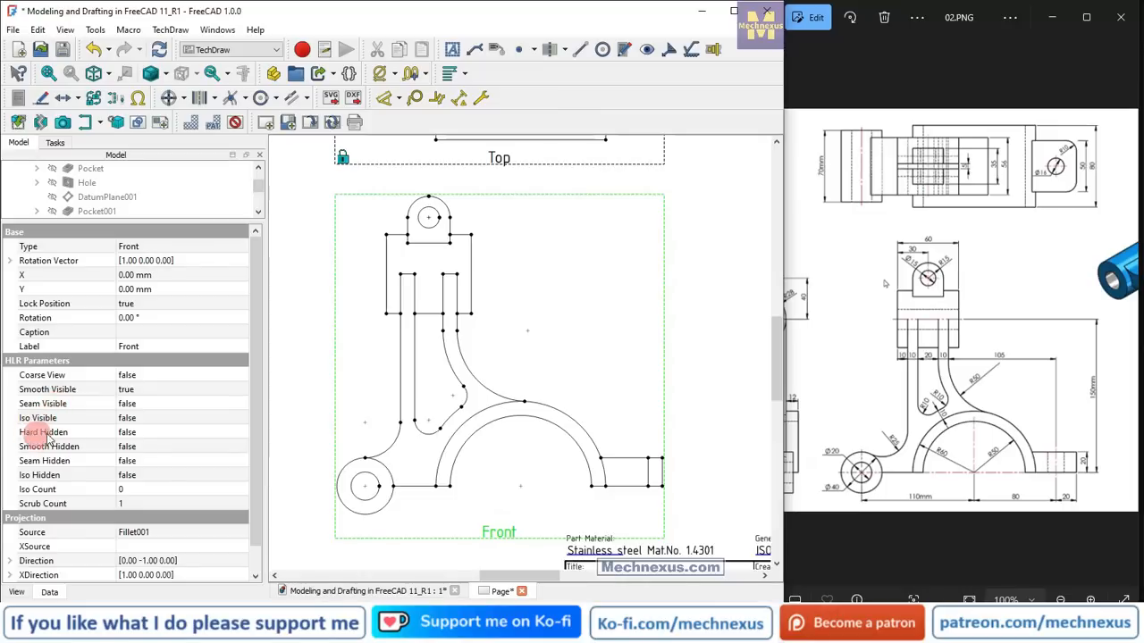
pyautogui.click(147, 436)
pyautogui.click(147, 434)
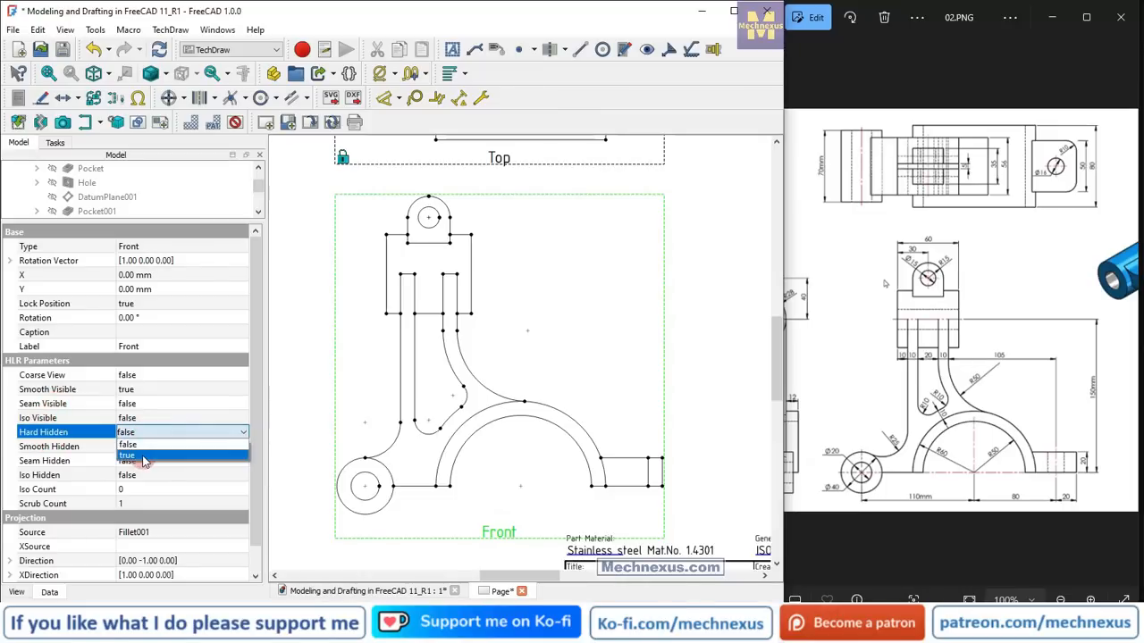
pyautogui.click(144, 456)
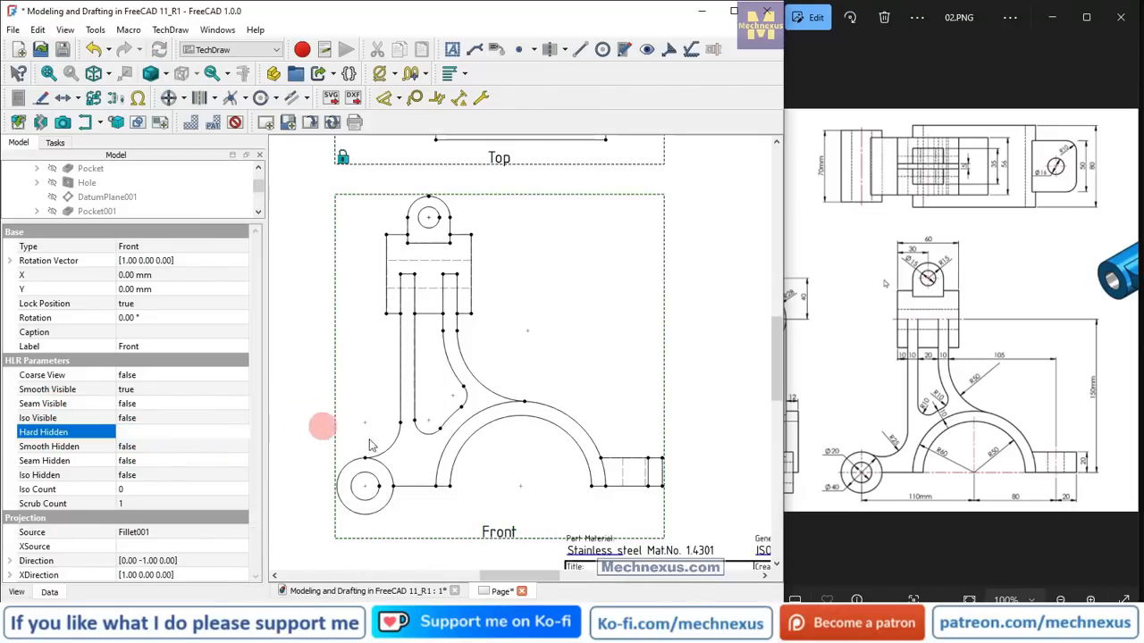
pyautogui.click(639, 490)
# - Add a centre line between the two hidden edges of the hole in the Front view's right-hand lug
pyautogui.scroll(3, 640, 489)
pyautogui.scroll(-10, 414, 391)
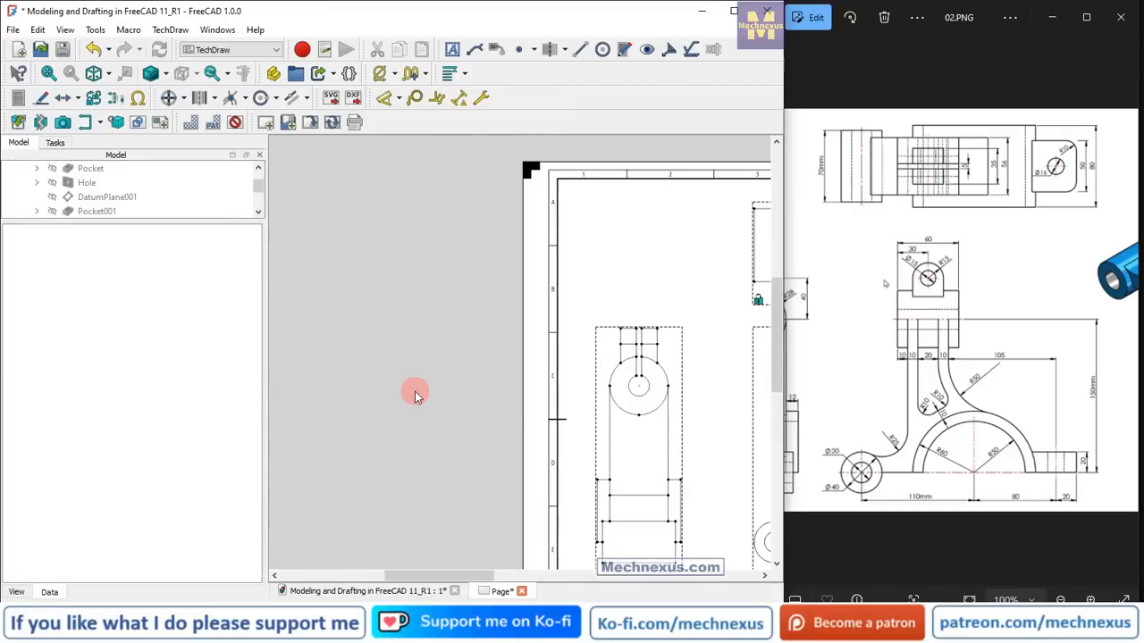
pyautogui.scroll(5, 723, 467)
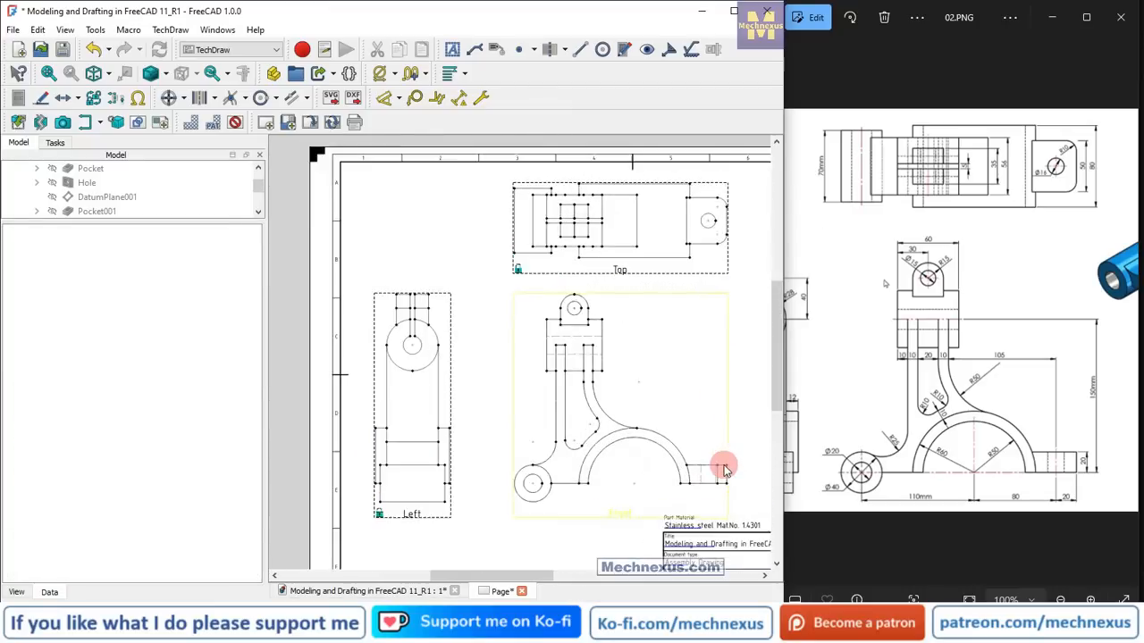
pyautogui.scroll(1, 719, 465)
pyautogui.scroll(-1, 474, 393)
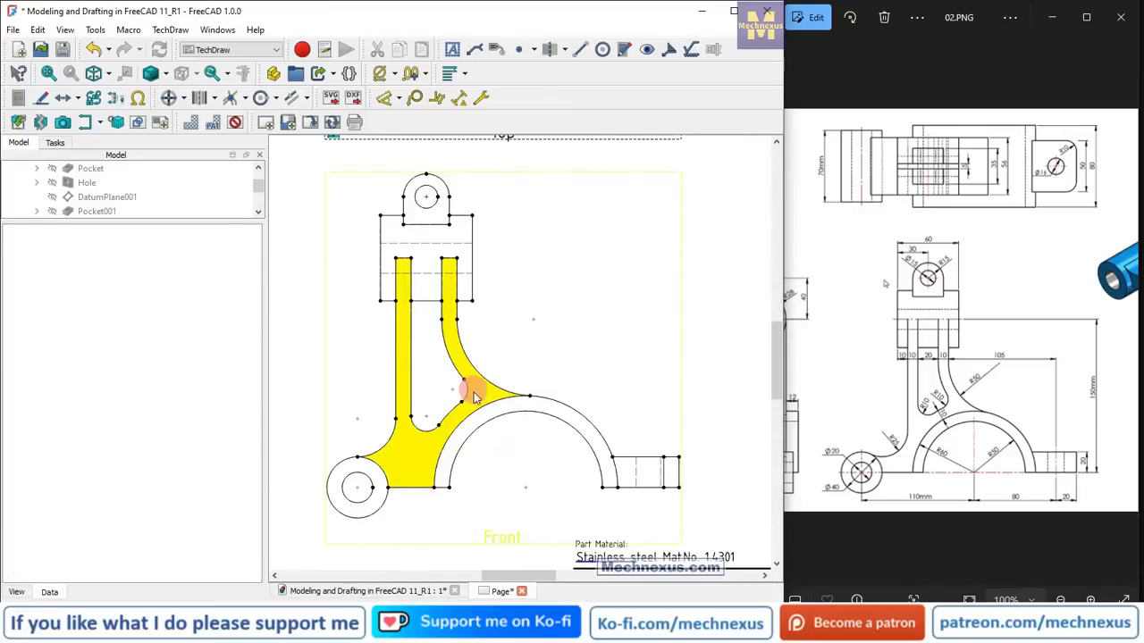
pyautogui.scroll(2, 667, 478)
pyautogui.scroll(2, 667, 483)
pyautogui.click(659, 476)
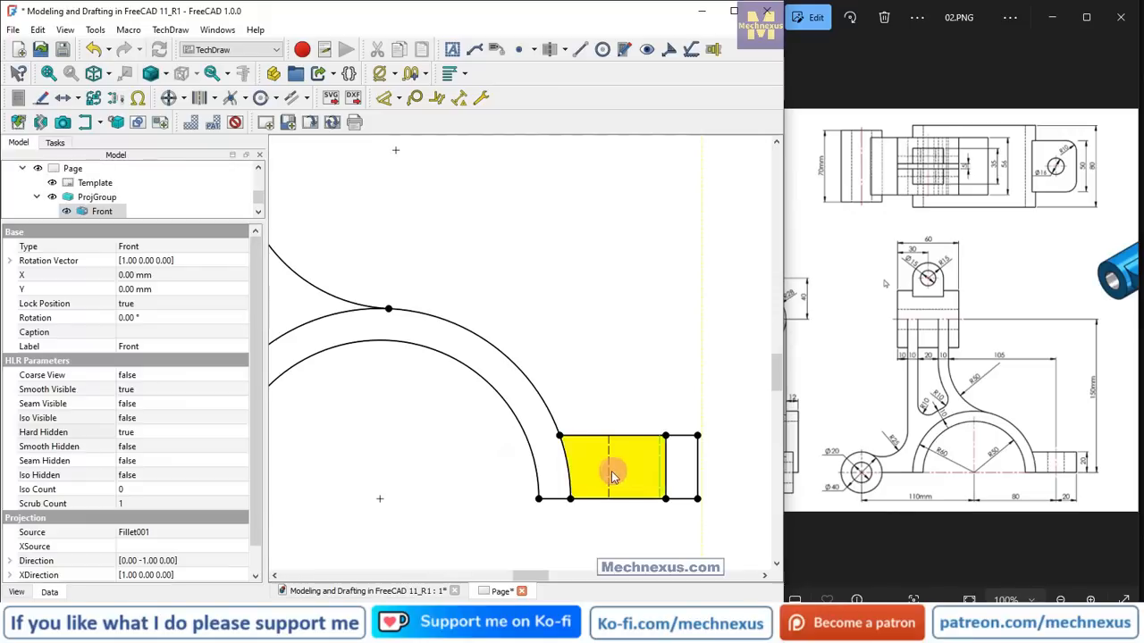
pyautogui.click(564, 50)
pyautogui.click(569, 90)
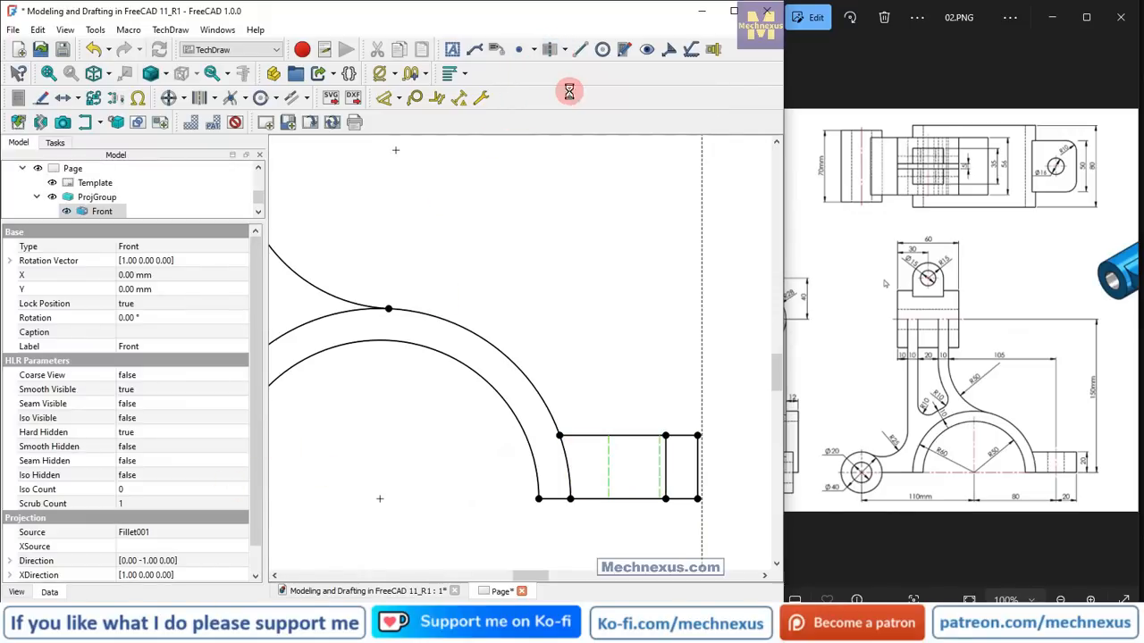
pyautogui.click(101, 184)
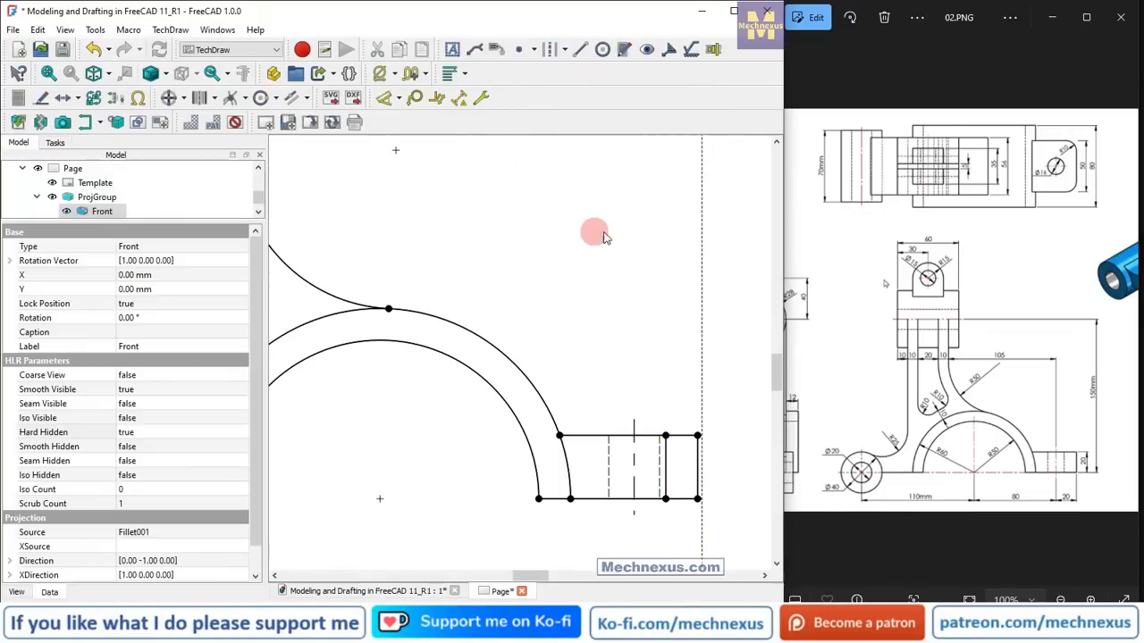
# - Add a horizontal dimension from the large arc's centre to the lug hole's centre line and place it below the Front view's base
pyautogui.scroll(-3, 556, 251)
pyautogui.scroll(4, 592, 382)
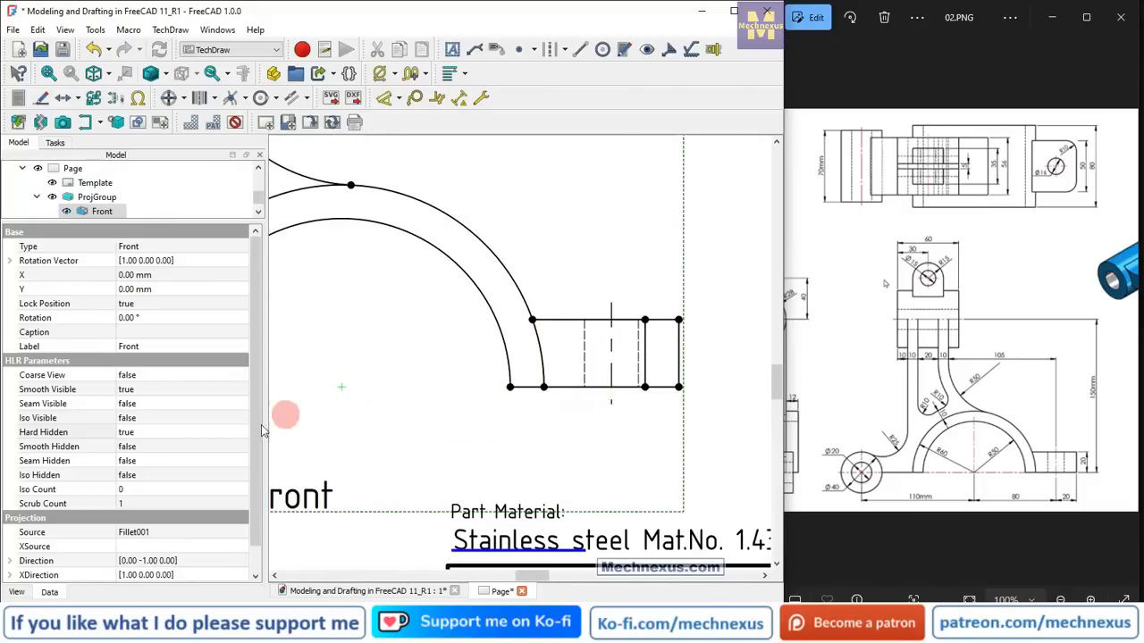
pyautogui.click(612, 403)
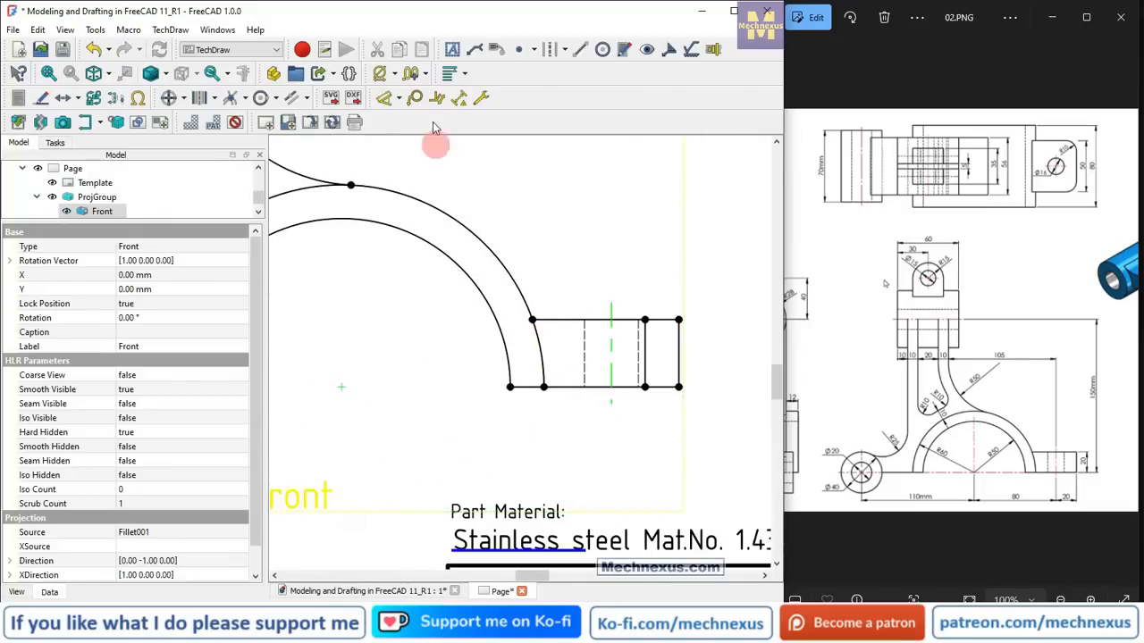
pyautogui.click(396, 105)
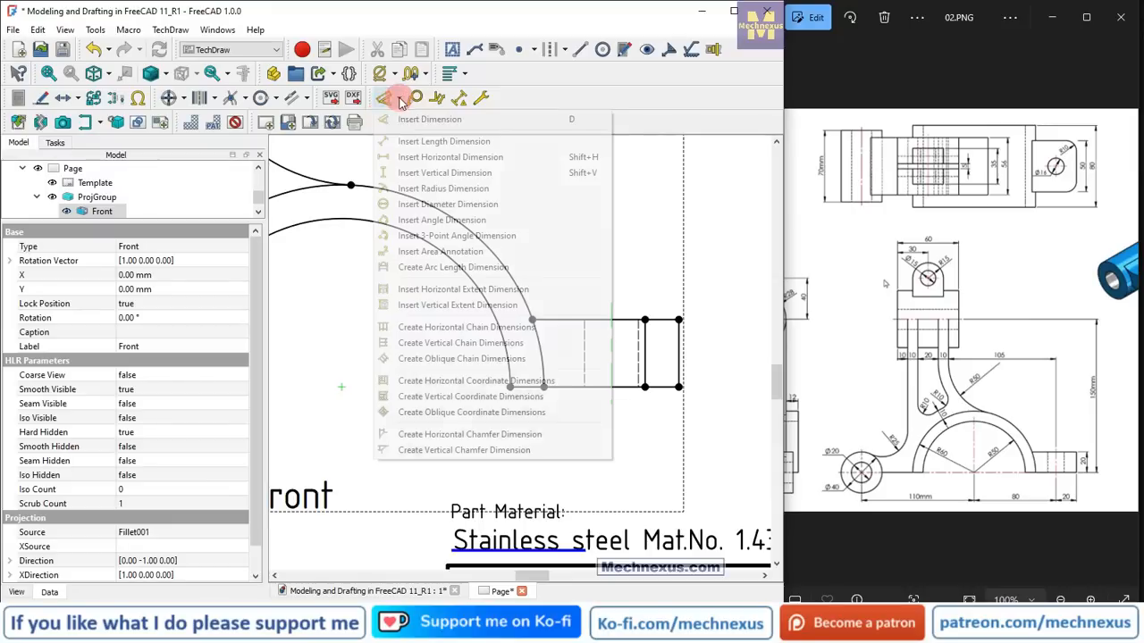
pyautogui.click(403, 157)
pyautogui.moveTo(476, 379); pyautogui.dragTo(476, 447)
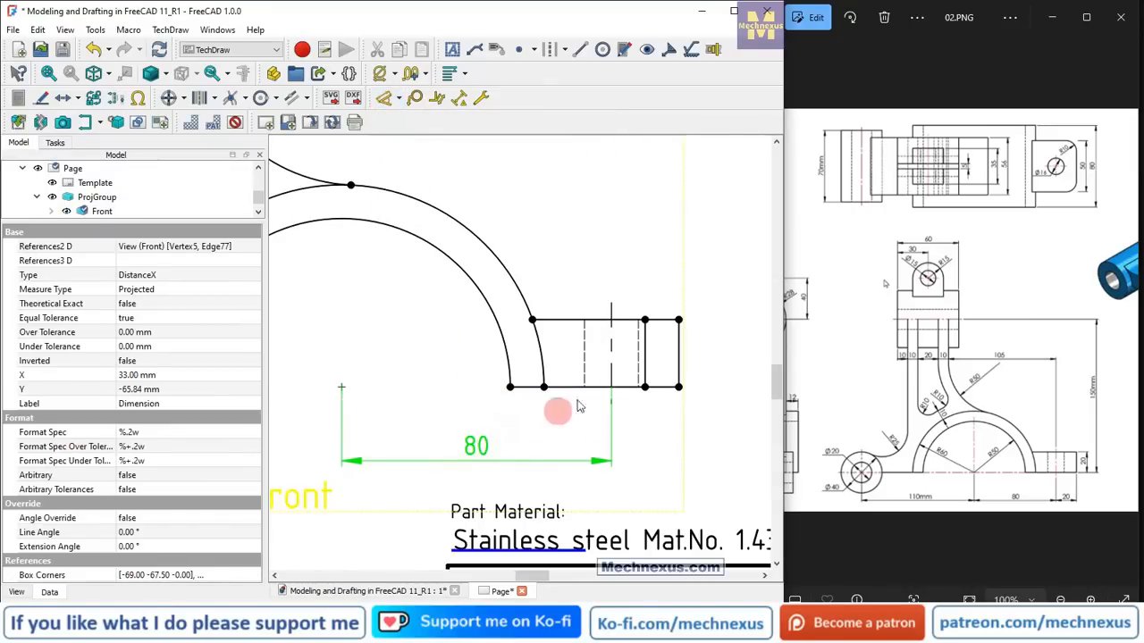
# - Dimension the horizontal distance from the lug hole's centre line to the lug's outer end, aligned with the neighbouring dimension
pyautogui.click(614, 374)
pyautogui.click(679, 388)
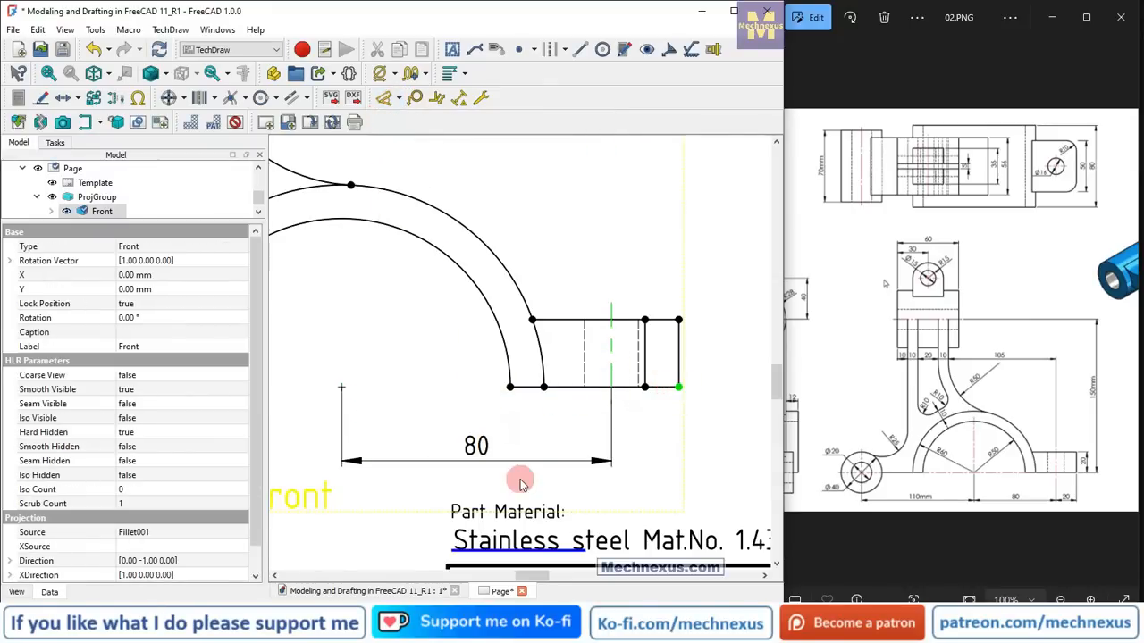
pyautogui.click(402, 100)
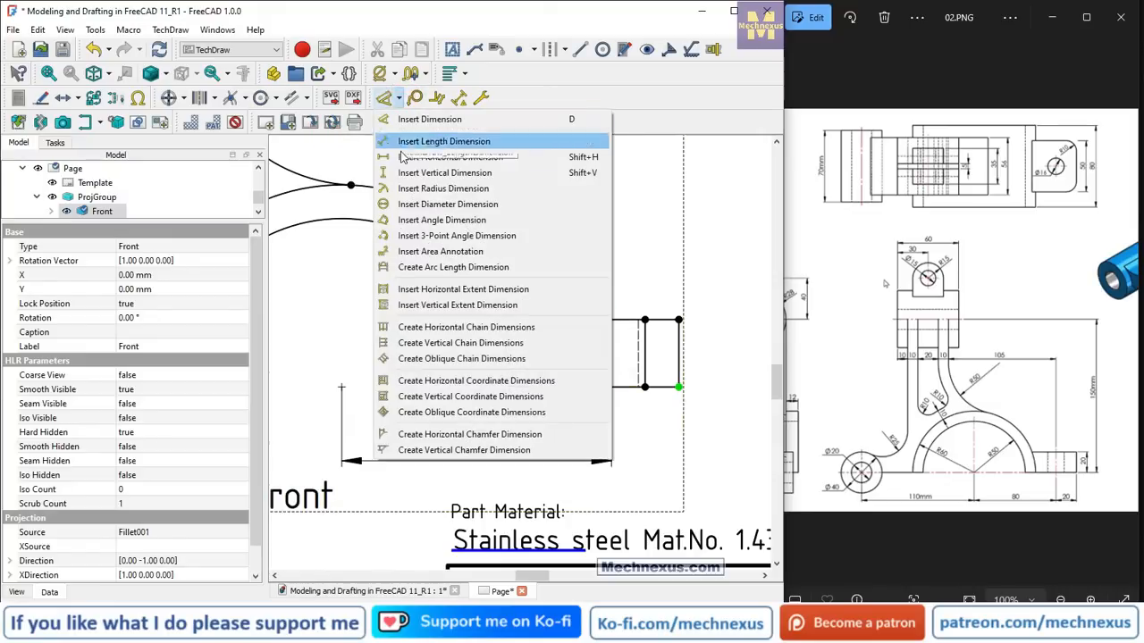
pyautogui.click(407, 155)
pyautogui.moveTo(650, 393); pyautogui.dragTo(651, 462)
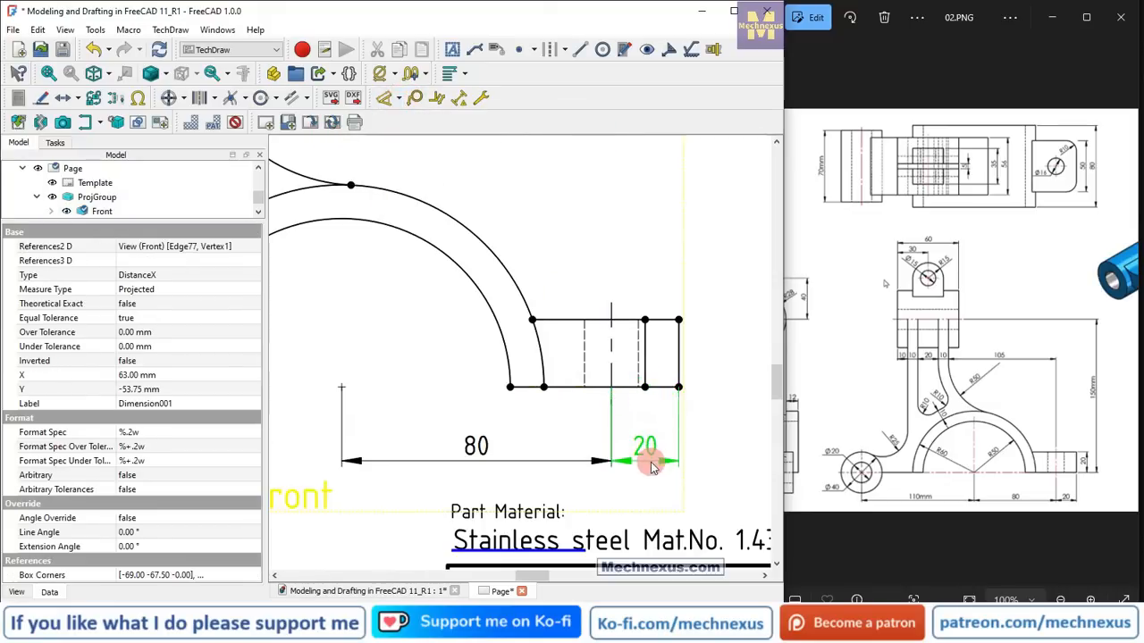
# - Add a vertical dimension for the right-hand lug's height in the Front view and place it outside the lug's end
pyautogui.click(679, 388)
pyautogui.keyDown('ctrl'); pyautogui.click(679, 322); pyautogui.keyUp('ctrl')
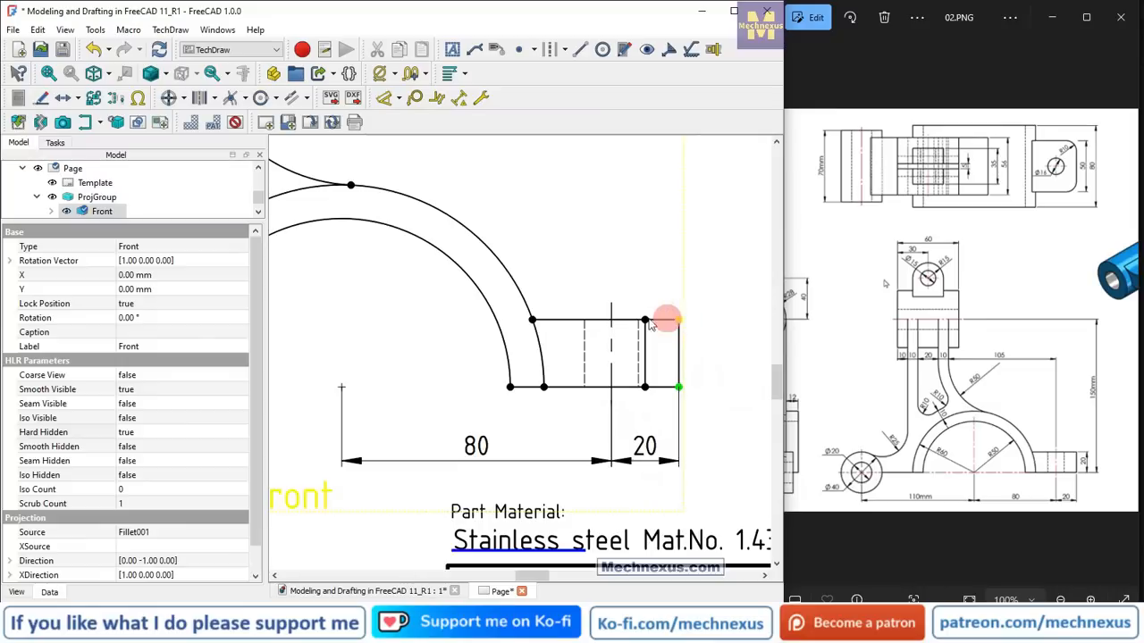
pyautogui.click(399, 99)
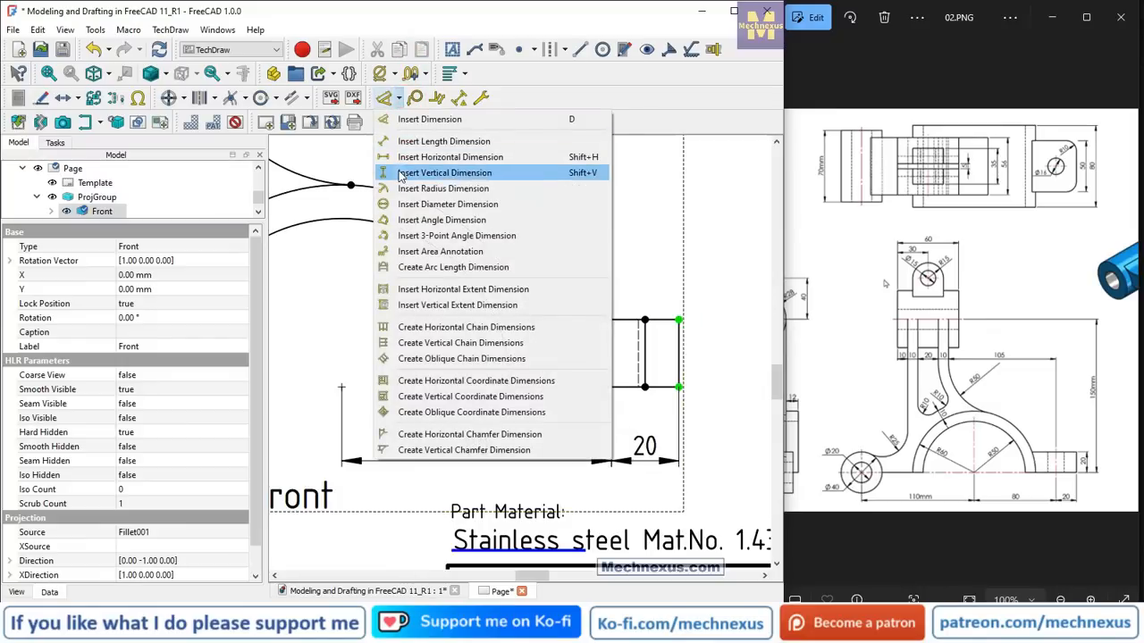
pyautogui.click(444, 173)
pyautogui.moveTo(684, 360); pyautogui.dragTo(731, 365)
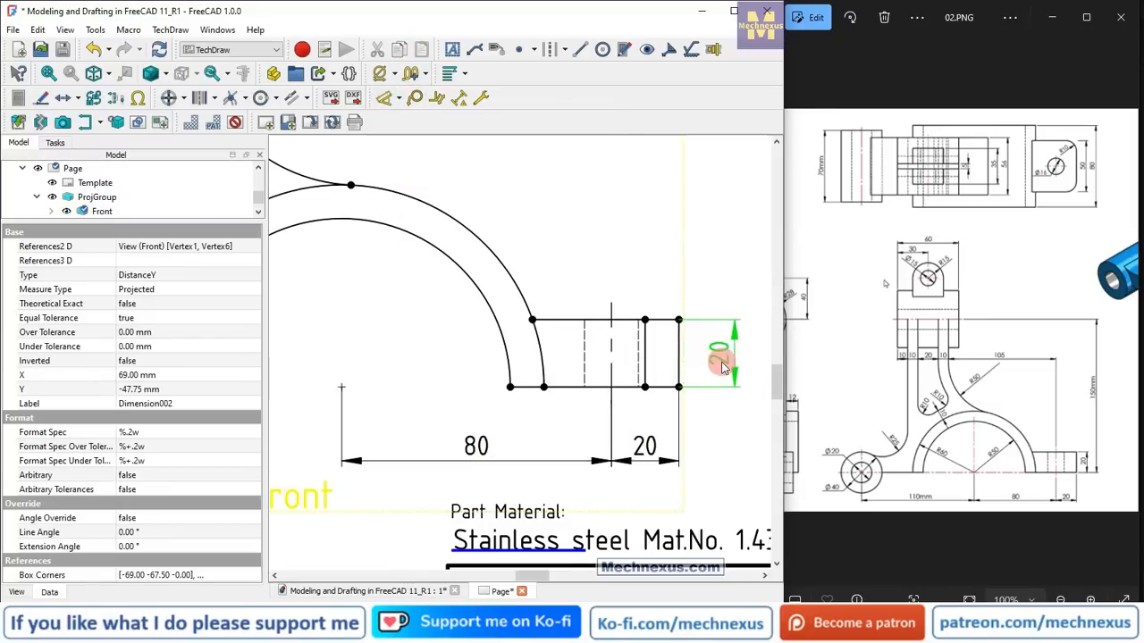
pyautogui.scroll(-5, 679, 330)
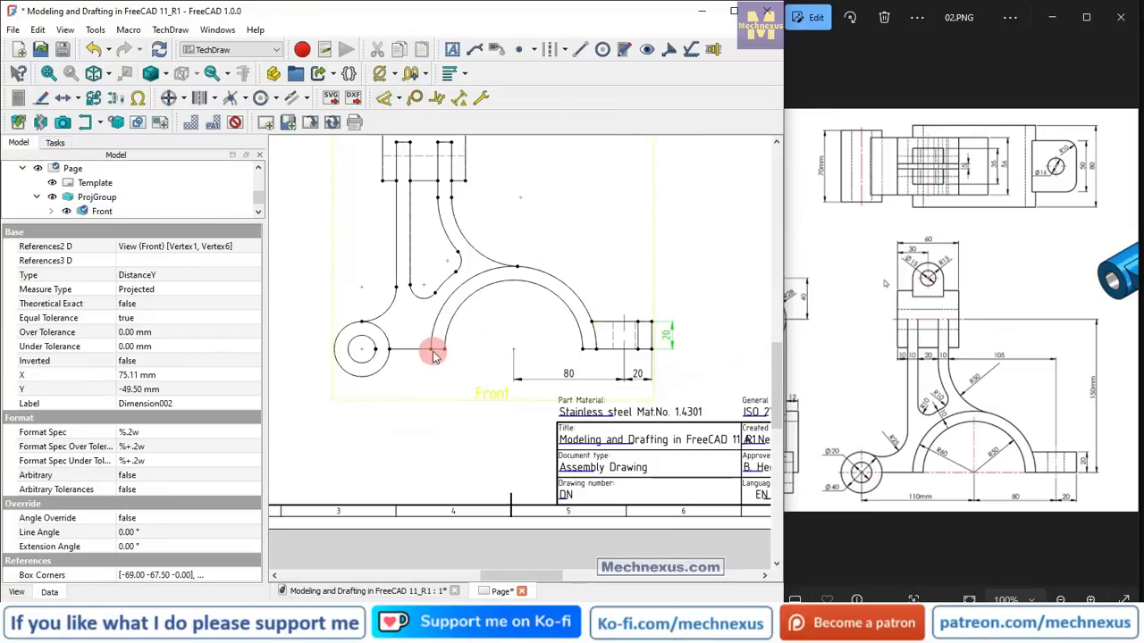
pyautogui.scroll(2, 434, 356)
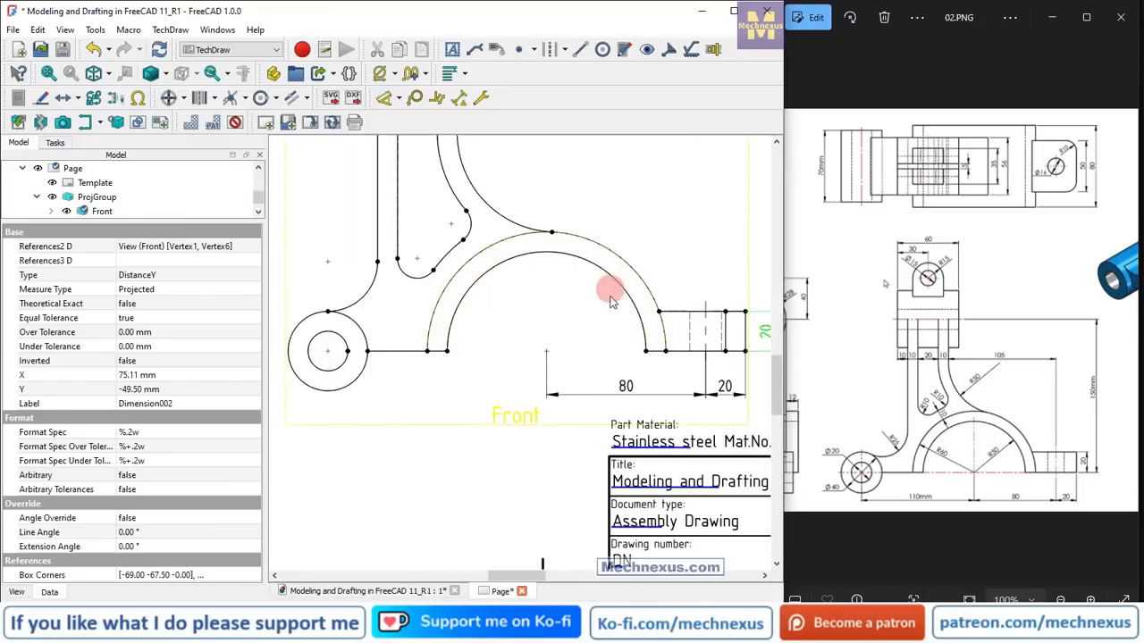
# - Add a radius dimension to the inner semicircular arc in the Front view and place its text inside the arch
pyautogui.scroll(2, 610, 302)
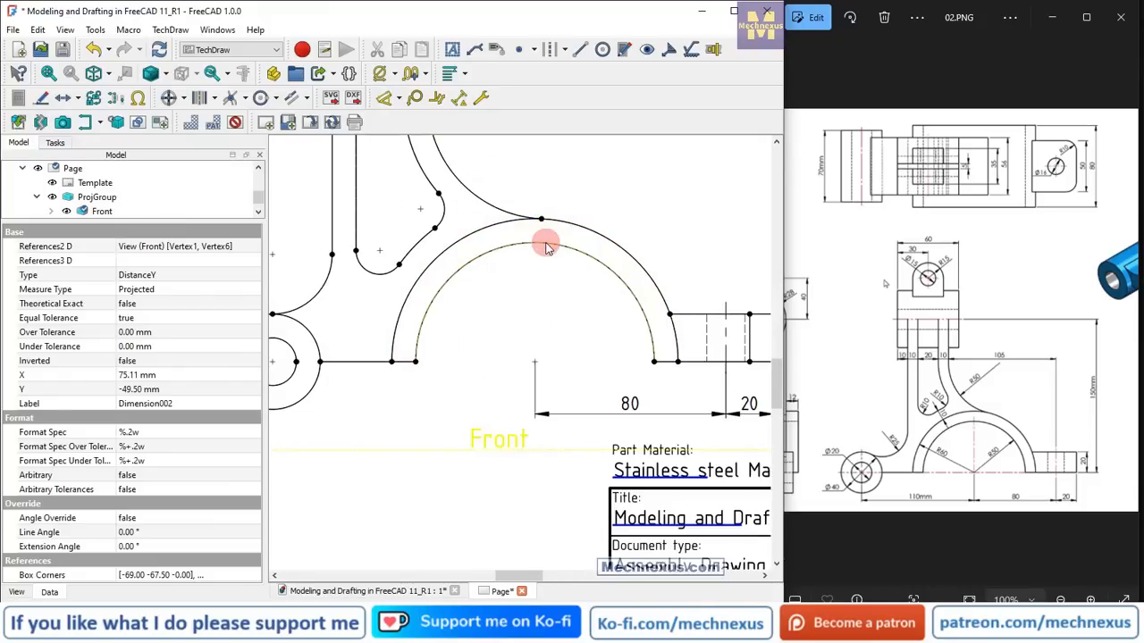
pyautogui.click(399, 171)
pyautogui.click(398, 99)
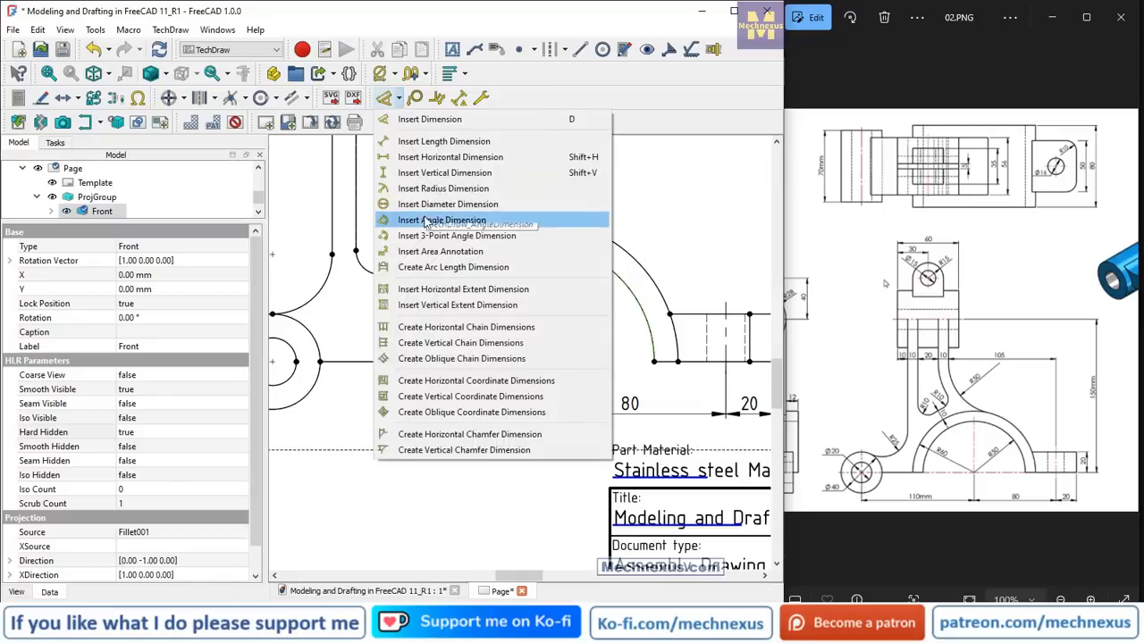
pyautogui.click(443, 189)
pyautogui.moveTo(500, 247); pyautogui.dragTo(563, 286)
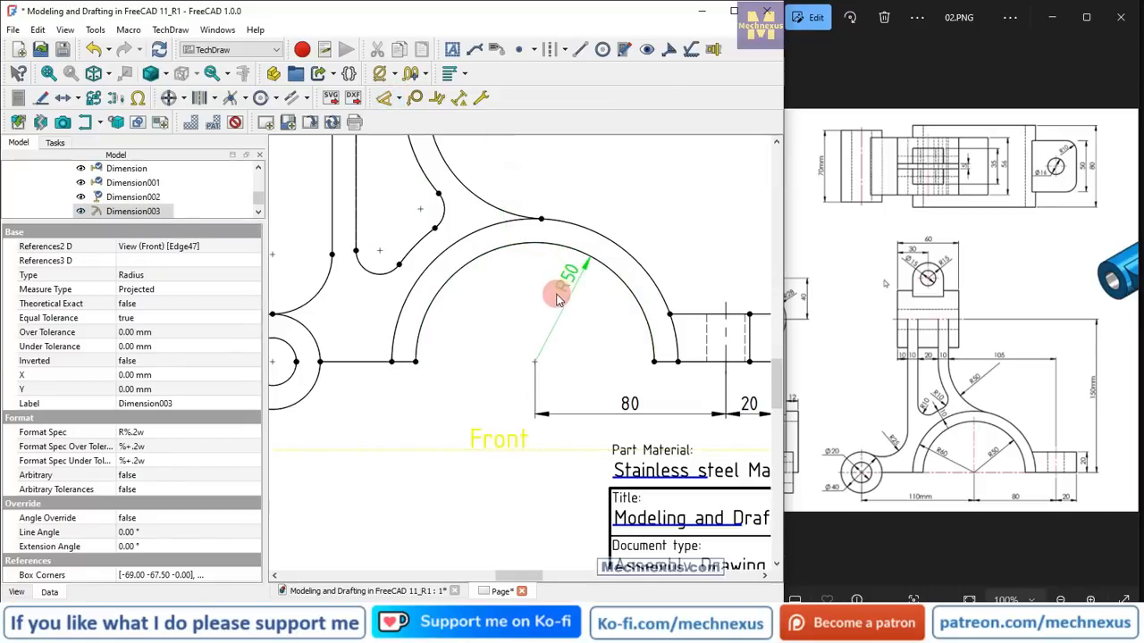
# - Add a radius dimension to the outer semicircular arc and place its text inside the arch beside the inner arc's radius
pyautogui.click(626, 253)
pyautogui.click(399, 79)
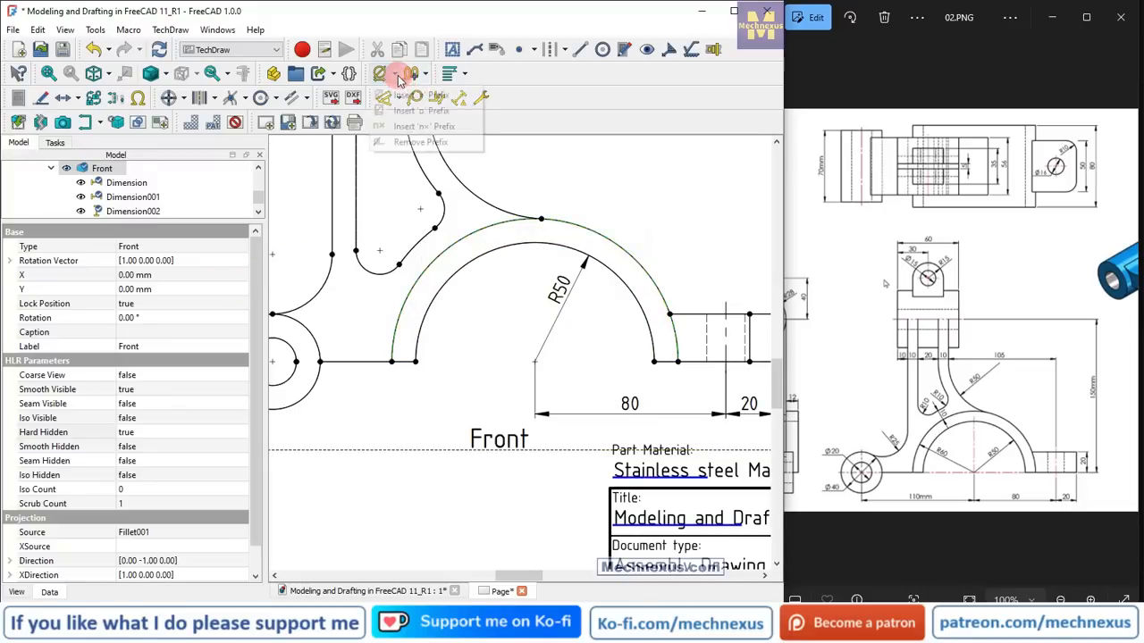
pyautogui.click(418, 121)
pyautogui.click(605, 200)
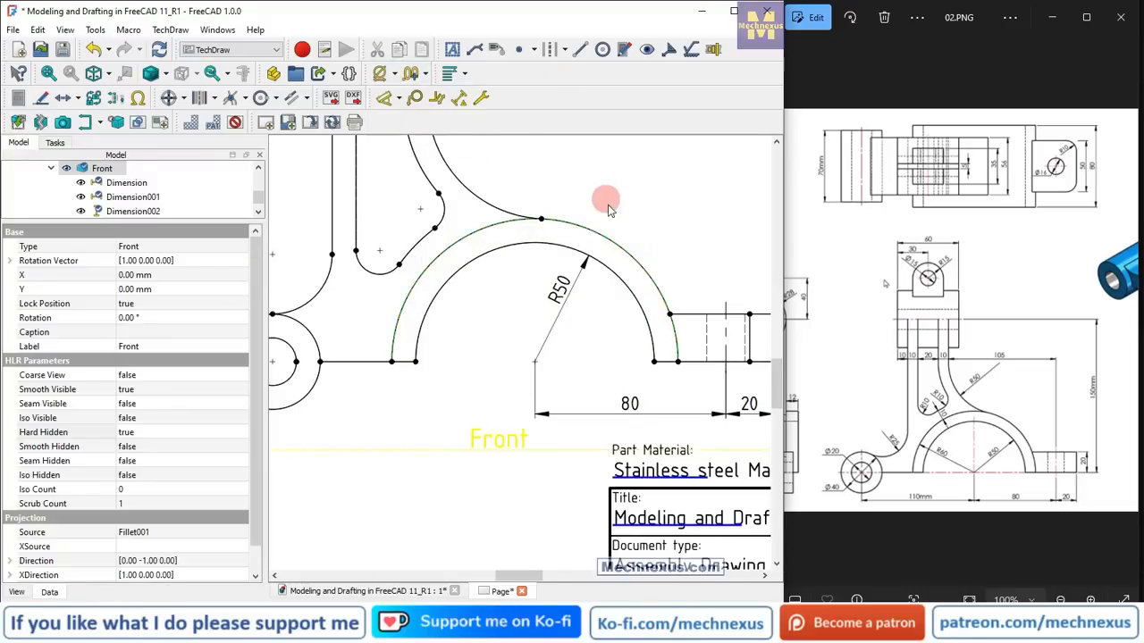
pyautogui.click(385, 98)
pyautogui.click(398, 100)
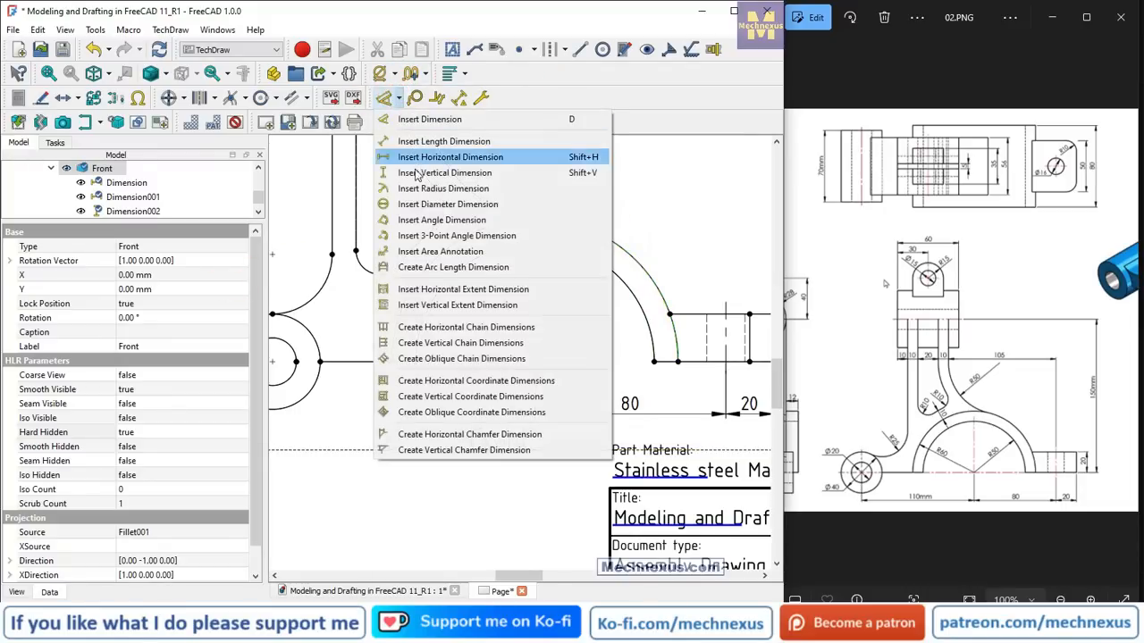
pyautogui.click(414, 195)
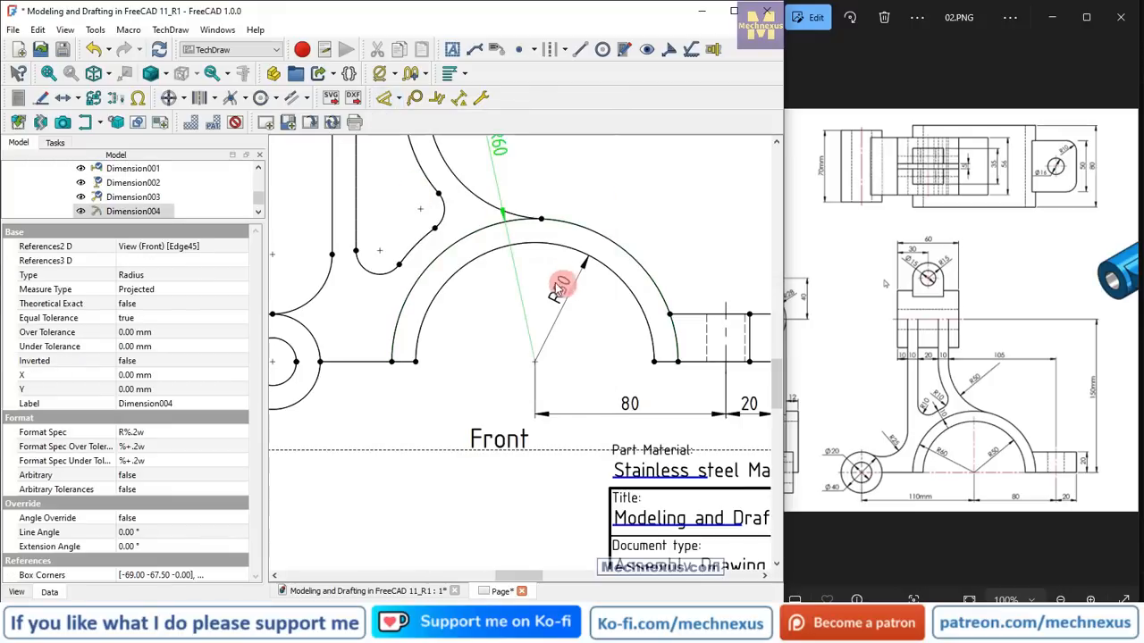
pyautogui.moveTo(557, 281); pyautogui.dragTo(504, 161)
pyautogui.moveTo(578, 230); pyautogui.dragTo(600, 302)
pyautogui.click(470, 475)
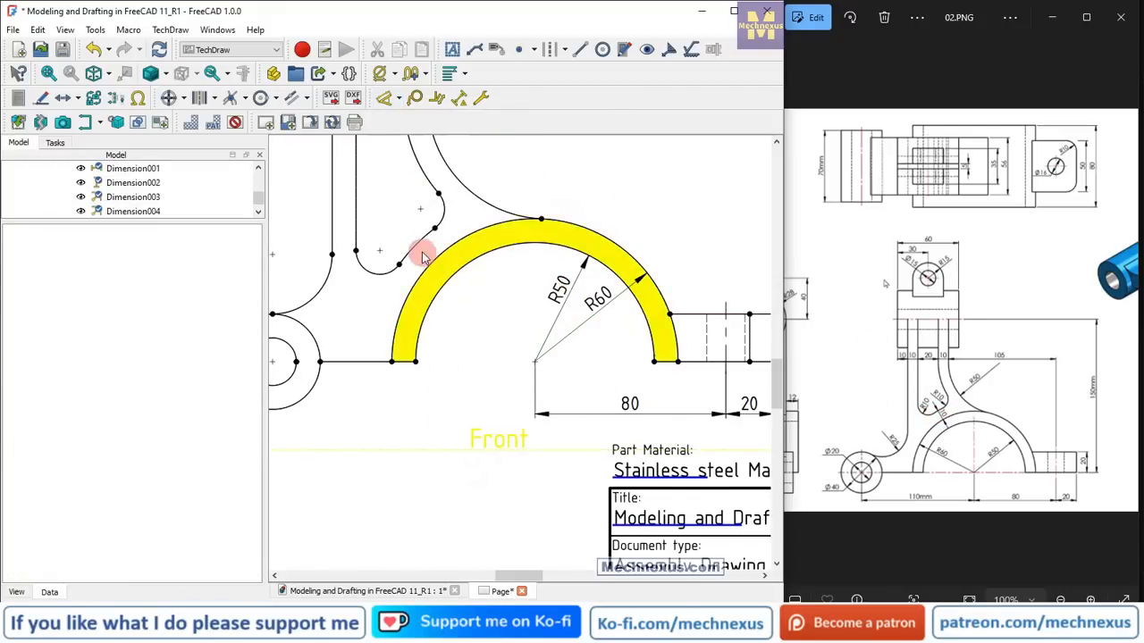
pyautogui.click(396, 98)
pyautogui.click(429, 186)
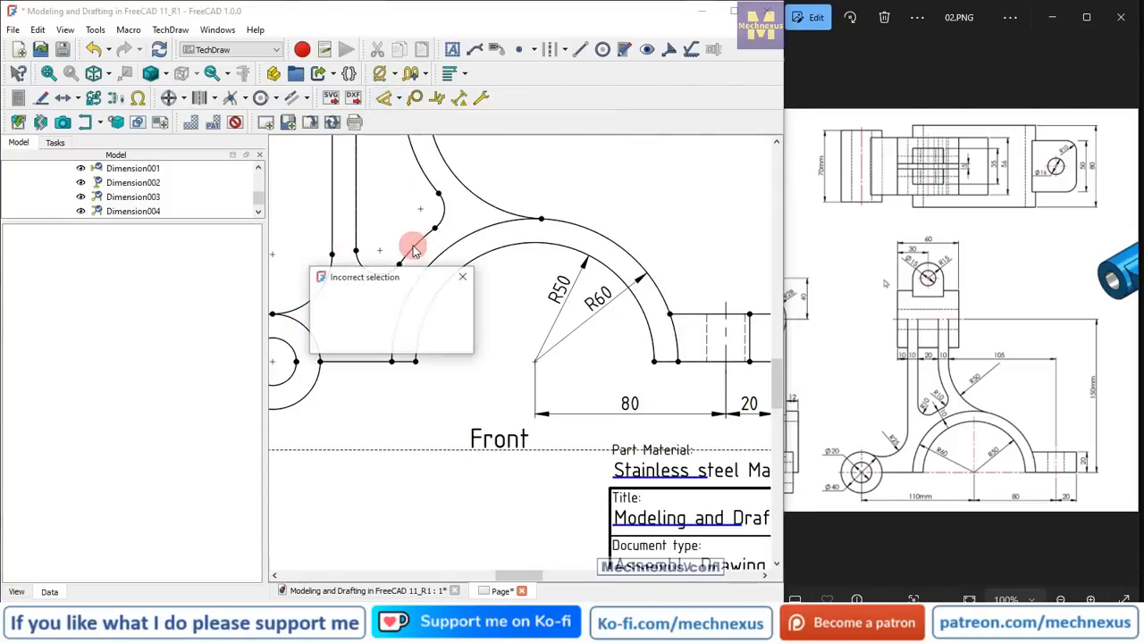
pyautogui.click(471, 283)
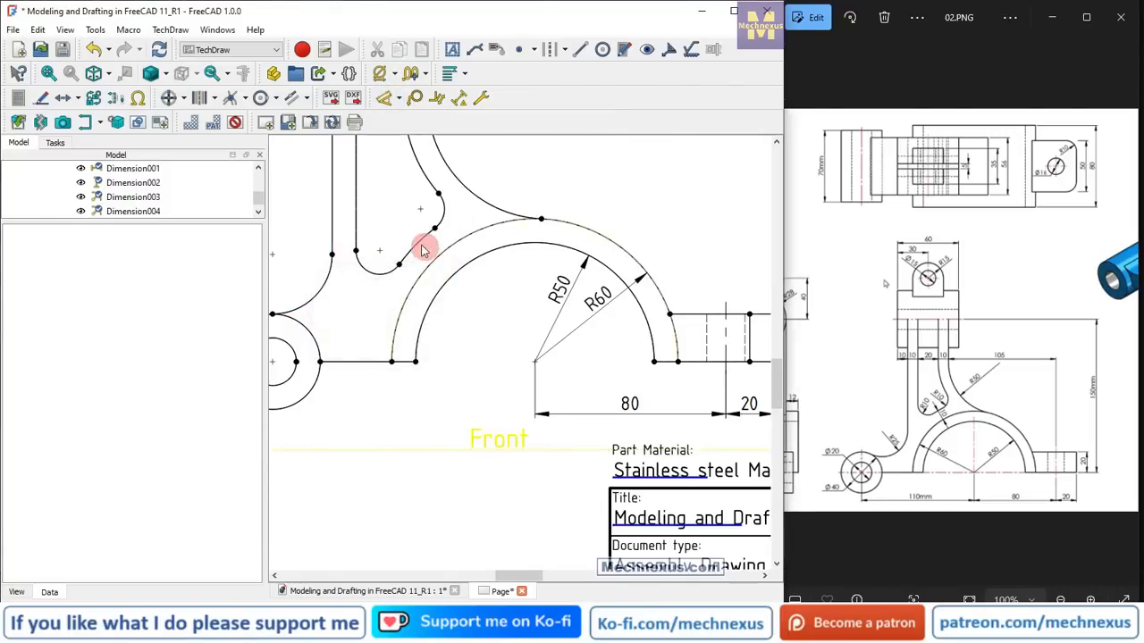
# - Add a radius dimension to the short arc edge at the base of the slot above the arch, placing its text inside the arch
pyautogui.click(296, 243)
pyautogui.click(399, 98)
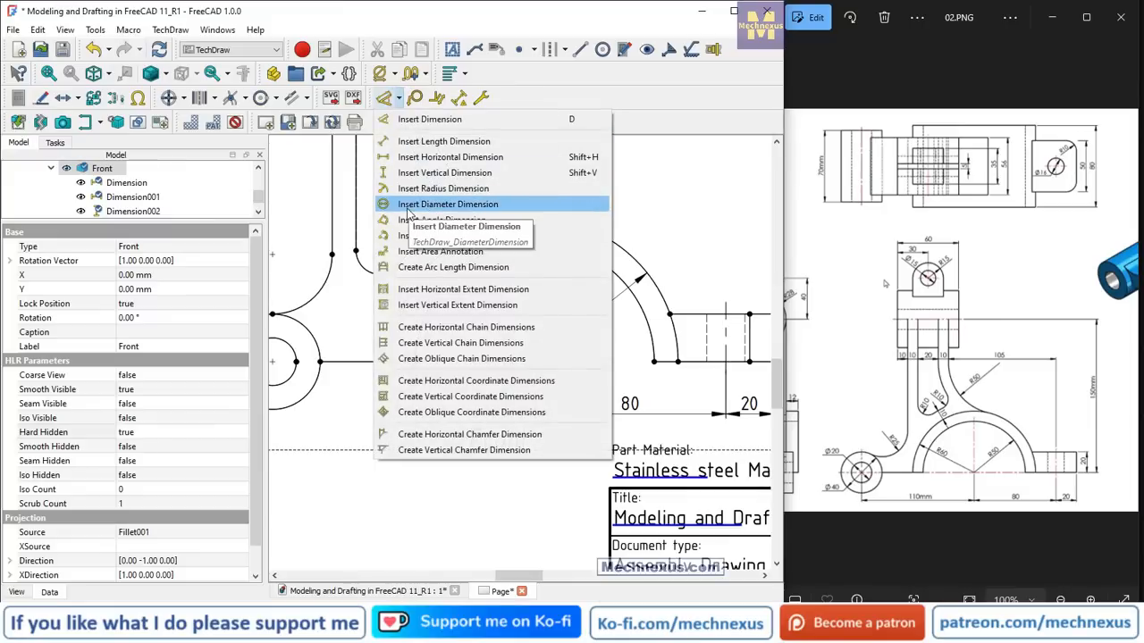
pyautogui.click(420, 189)
pyautogui.moveTo(414, 198); pyautogui.dragTo(525, 339)
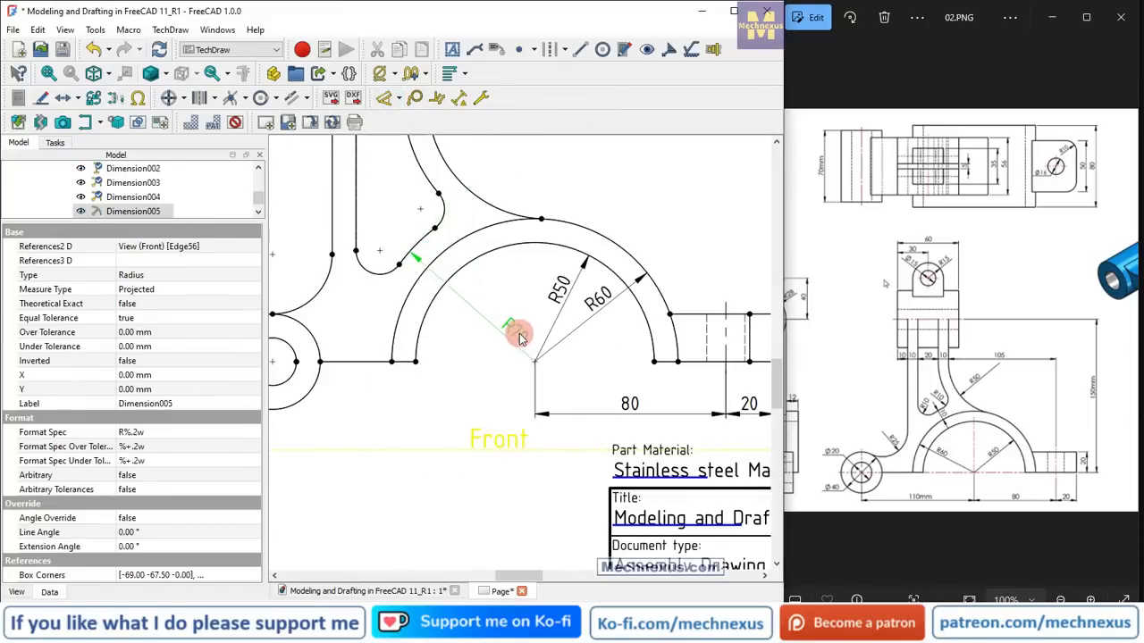
pyautogui.click(467, 355)
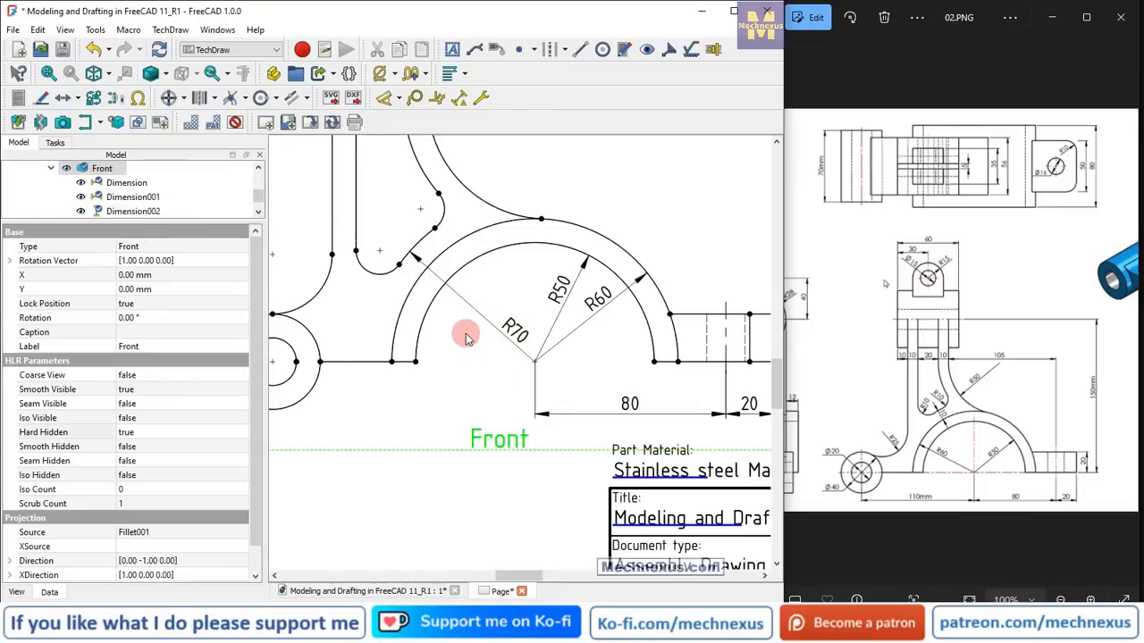
# - Add a horizontal dimension between the boss hole's centre and the arch centre, placing it below the Front view
pyautogui.scroll(-2, 465, 337)
pyautogui.scroll(1, 340, 355)
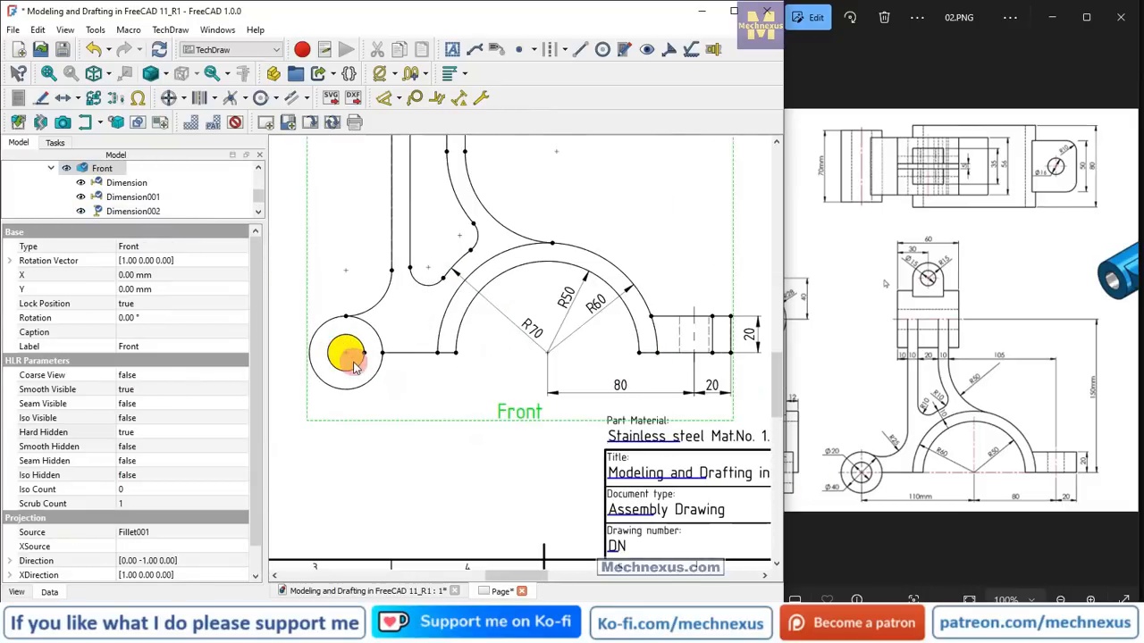
pyautogui.click(346, 354)
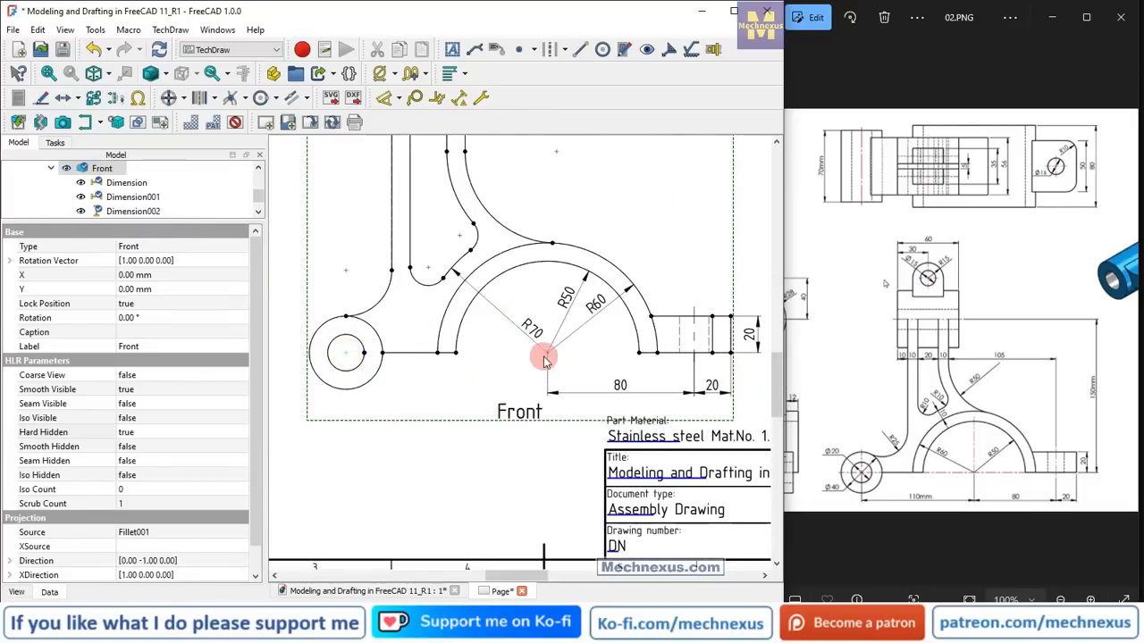
pyautogui.scroll(3, 346, 407)
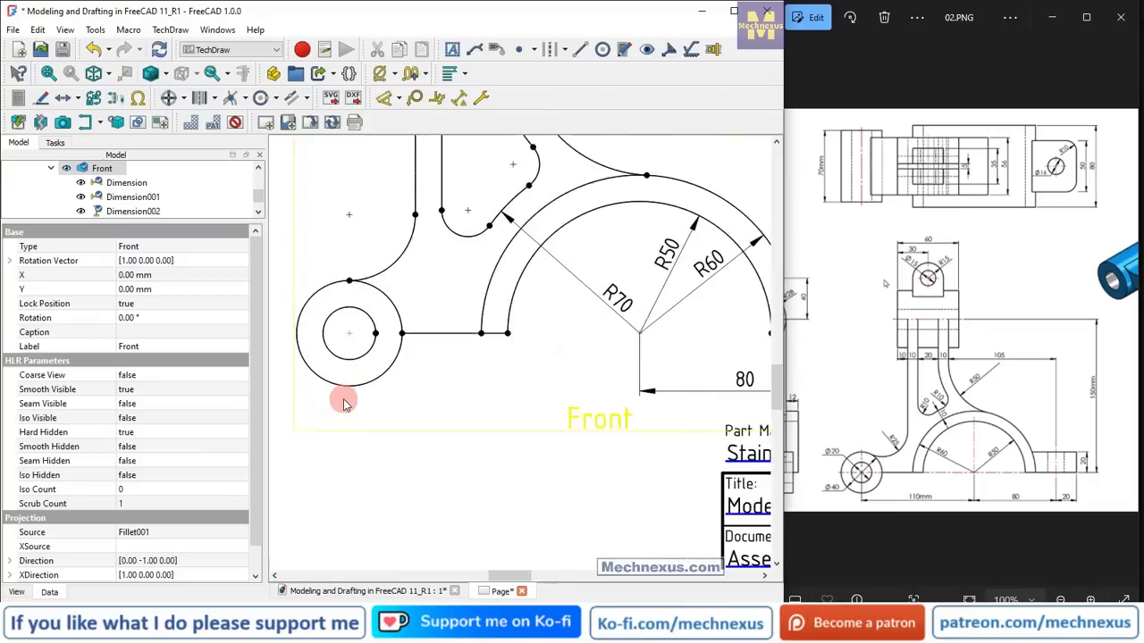
pyautogui.click(399, 99)
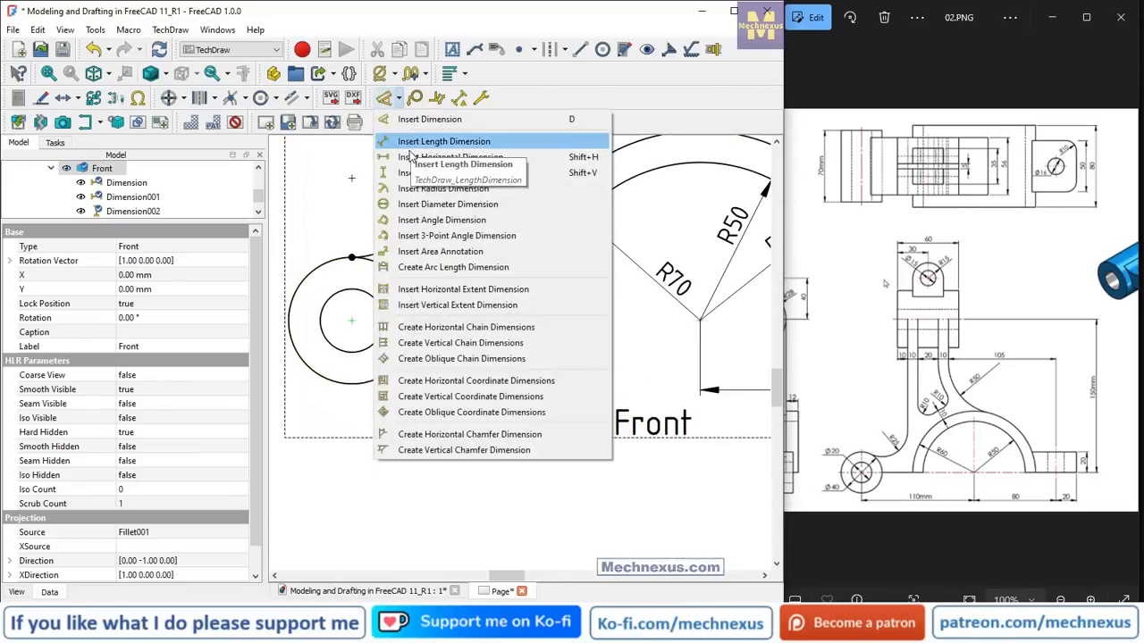
pyautogui.click(464, 156)
pyautogui.moveTo(524, 327)
pyautogui.mouseDown()
pyautogui.moveTo(528, 396)
pyautogui.moveTo(532, 385)
pyautogui.moveTo(519, 409)
pyautogui.mouseUp()
# - Align the 110, 80 and 20 mm horizontal dimensions on one common line below the Front view
pyautogui.scroll(-4, 478, 375)
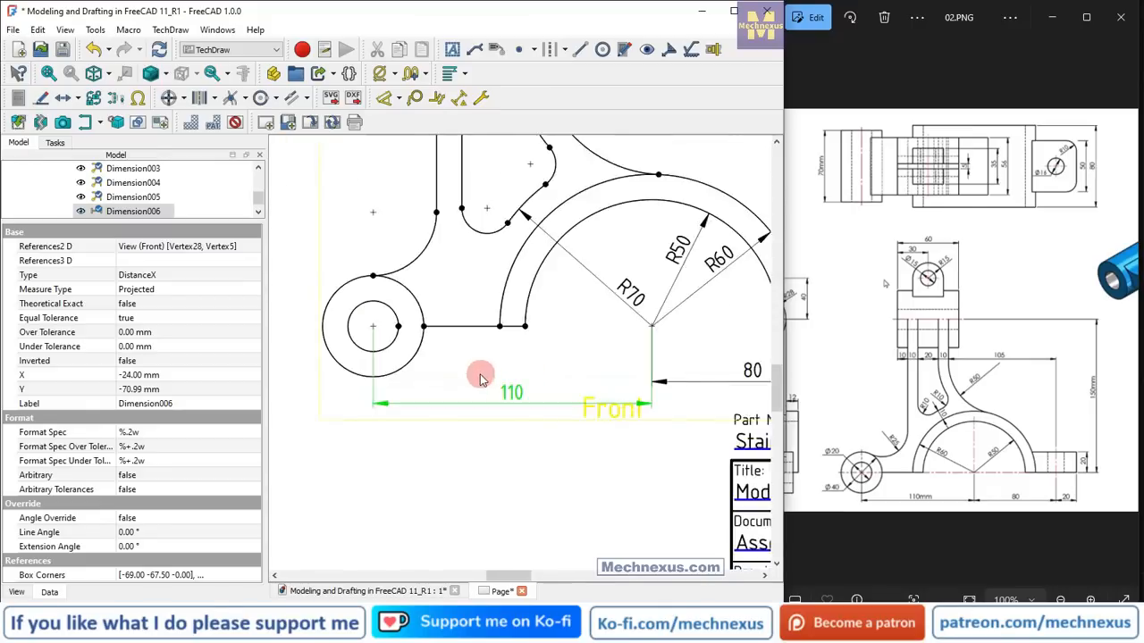
pyautogui.scroll(3, 647, 400)
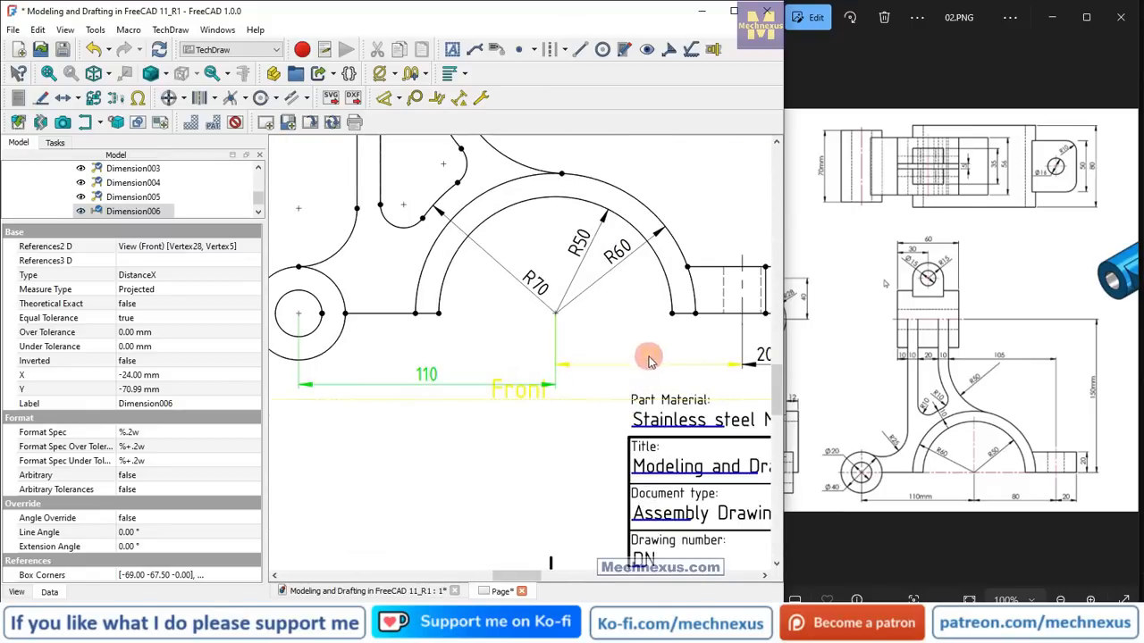
pyautogui.click(649, 360)
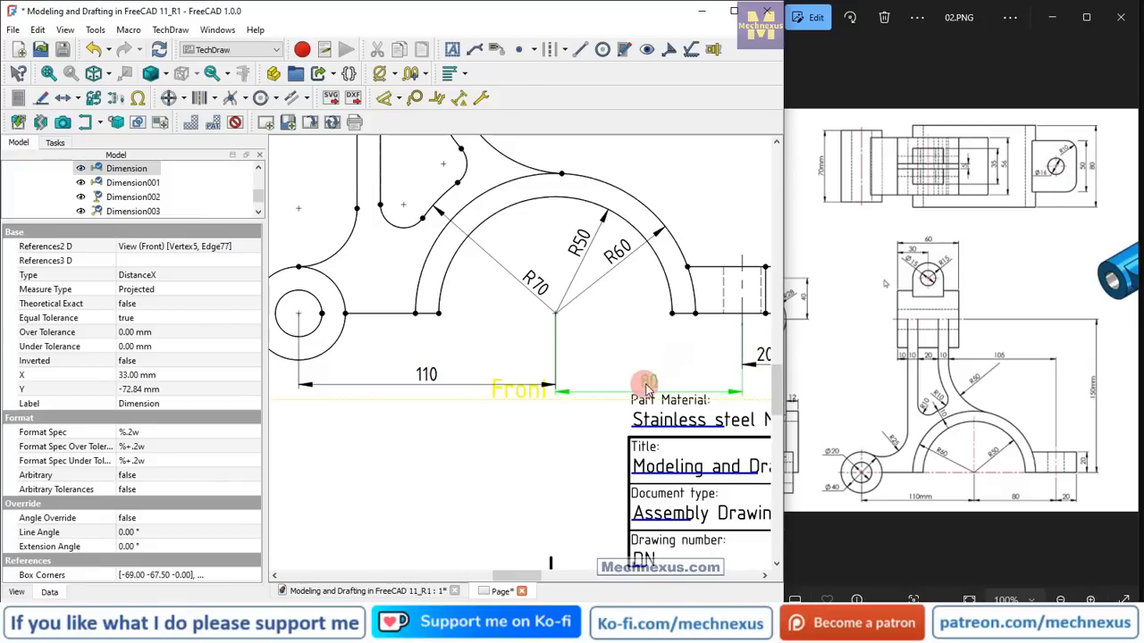
pyautogui.moveTo(647, 391); pyautogui.dragTo(650, 382)
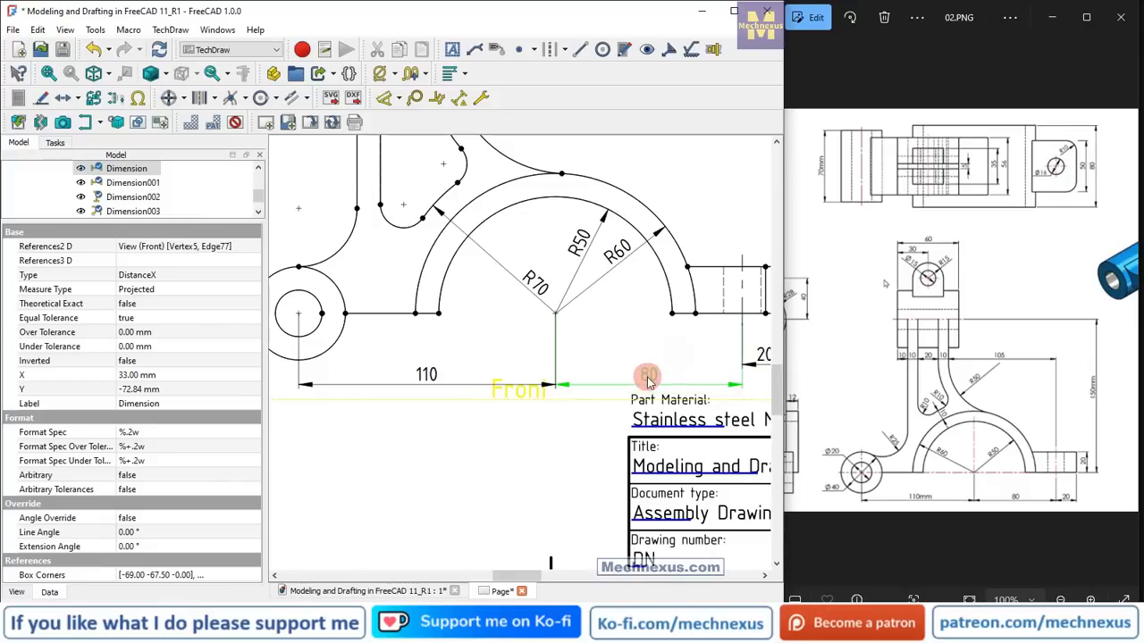
pyautogui.click(431, 372)
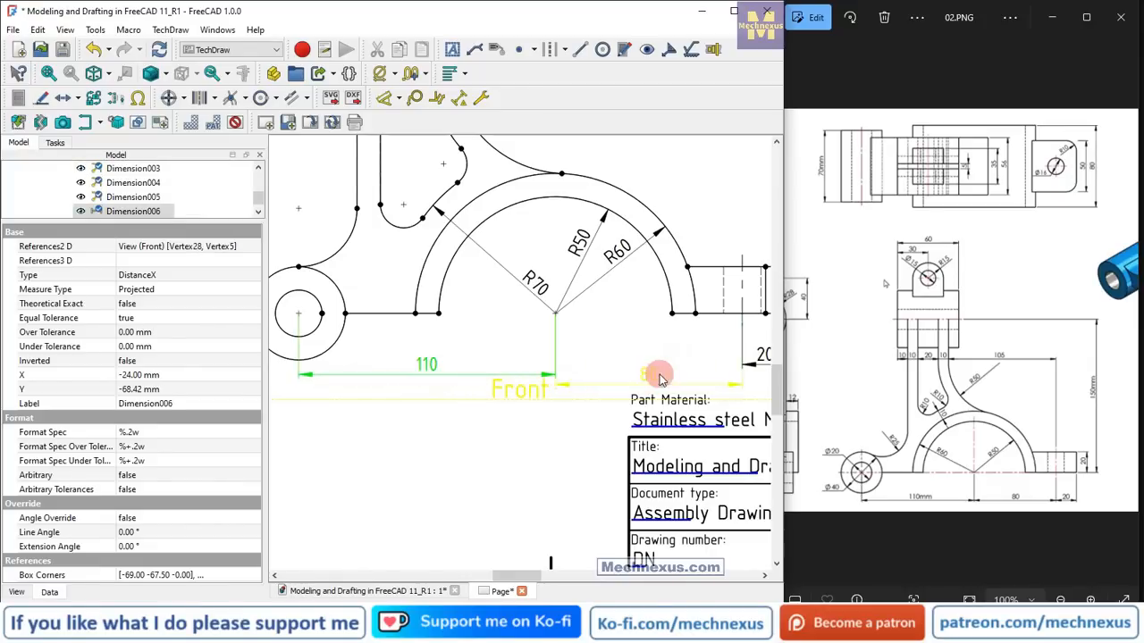
pyautogui.moveTo(655, 372); pyautogui.dragTo(655, 366)
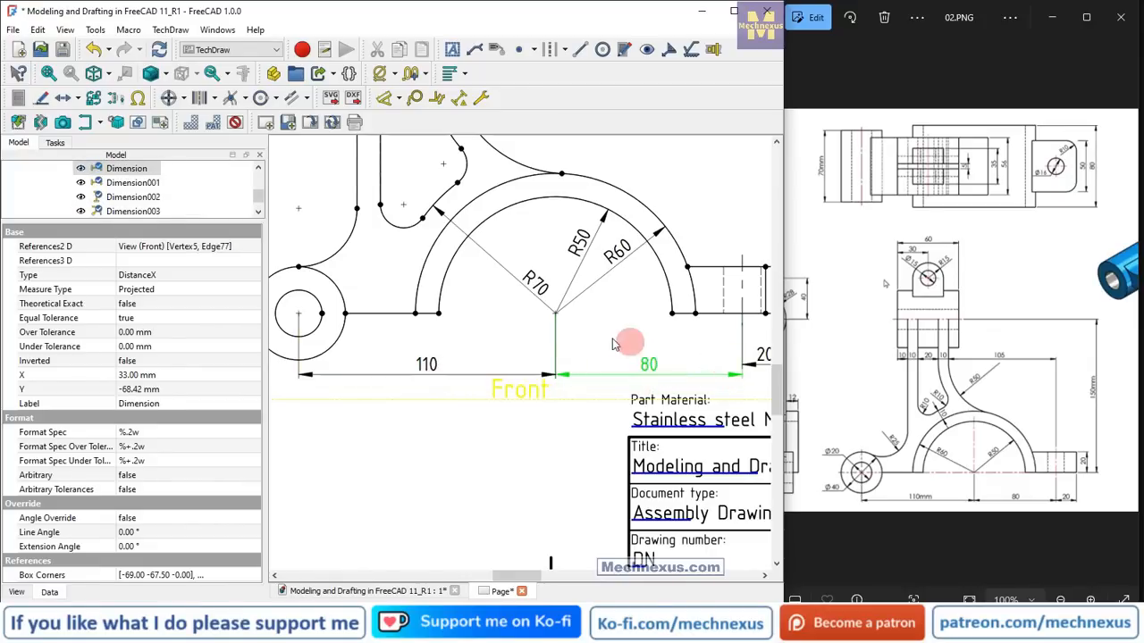
pyautogui.scroll(-3, 613, 344)
pyautogui.scroll(2, 686, 347)
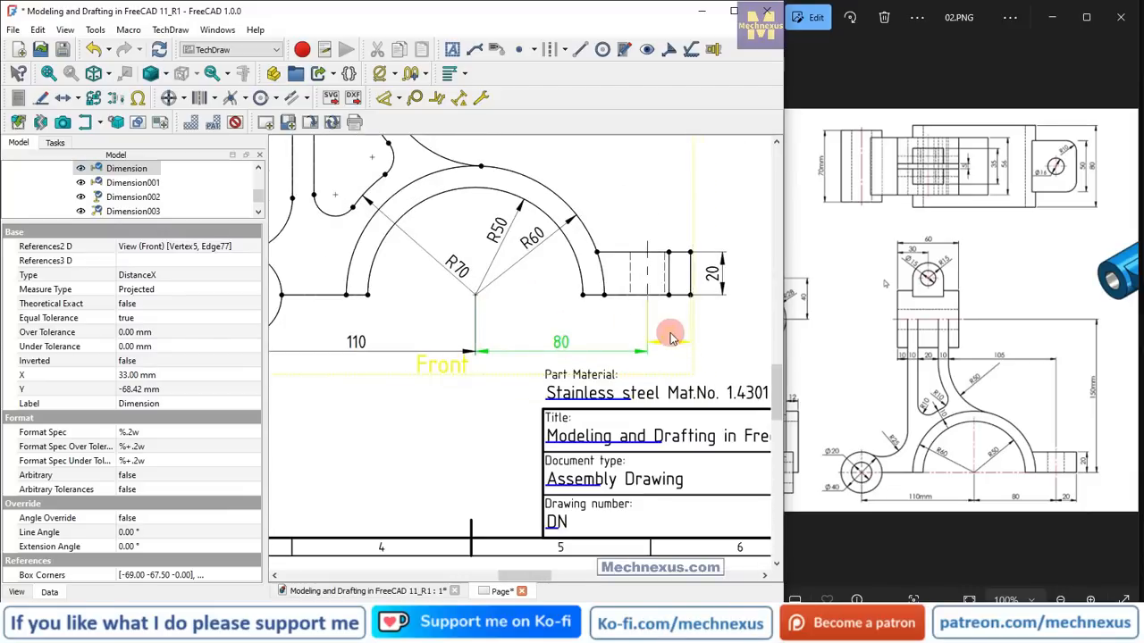
pyautogui.moveTo(674, 353); pyautogui.dragTo(674, 354)
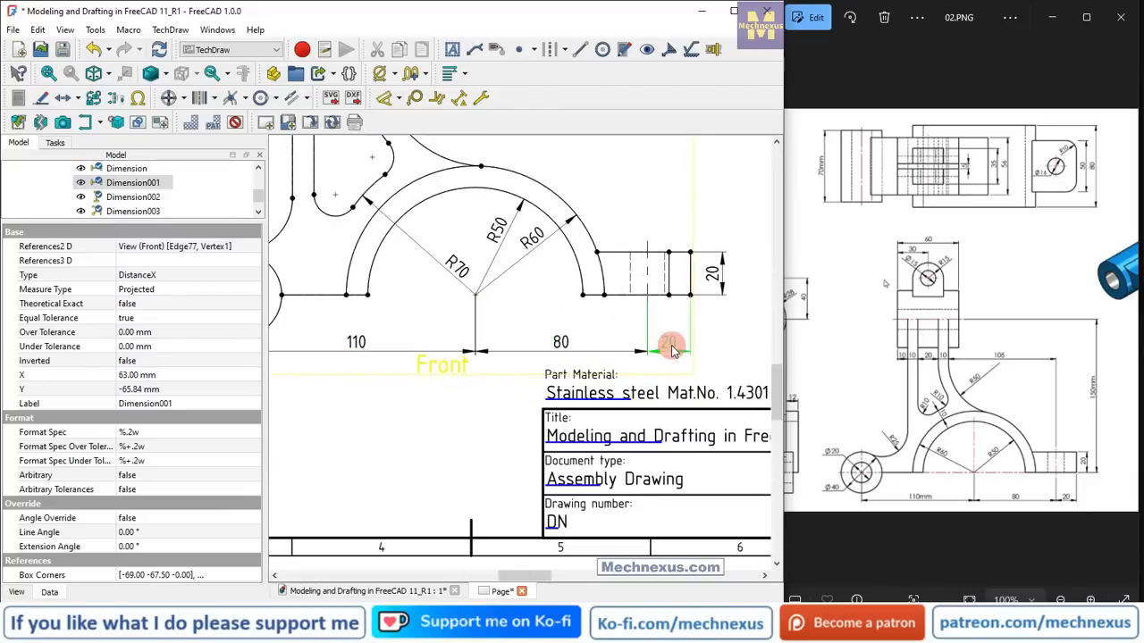
# - Add a diameter dimension to the inner circle of the round boss and place its text outside, below and left of the boss
pyautogui.scroll(-2, 660, 349)
pyautogui.scroll(3, 332, 311)
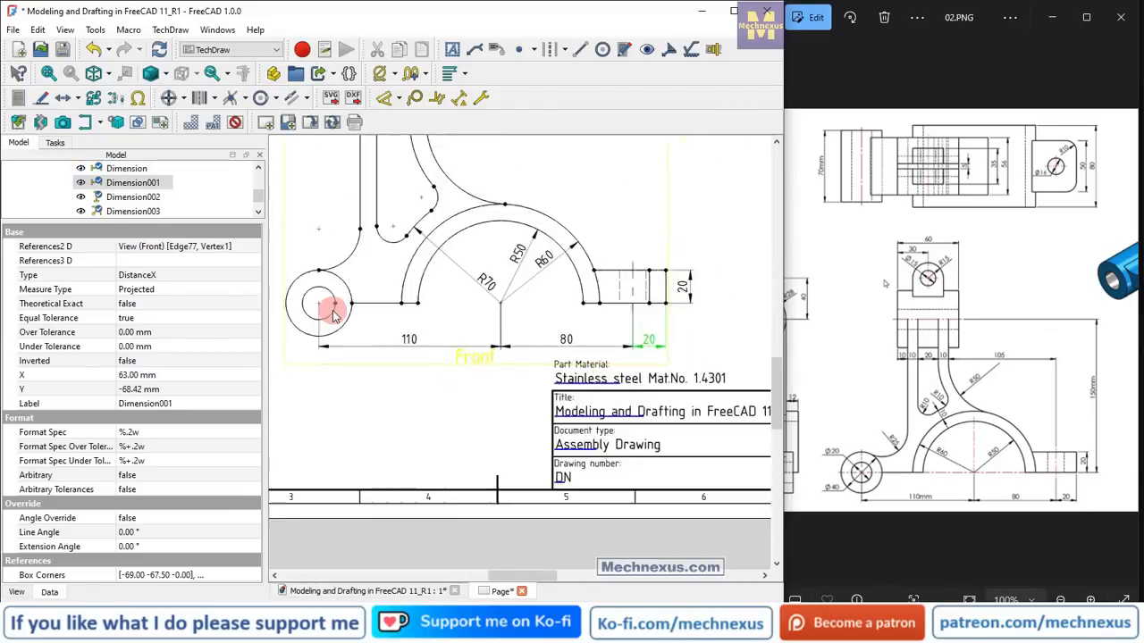
pyautogui.scroll(-3, 584, 352)
pyautogui.click(853, 469)
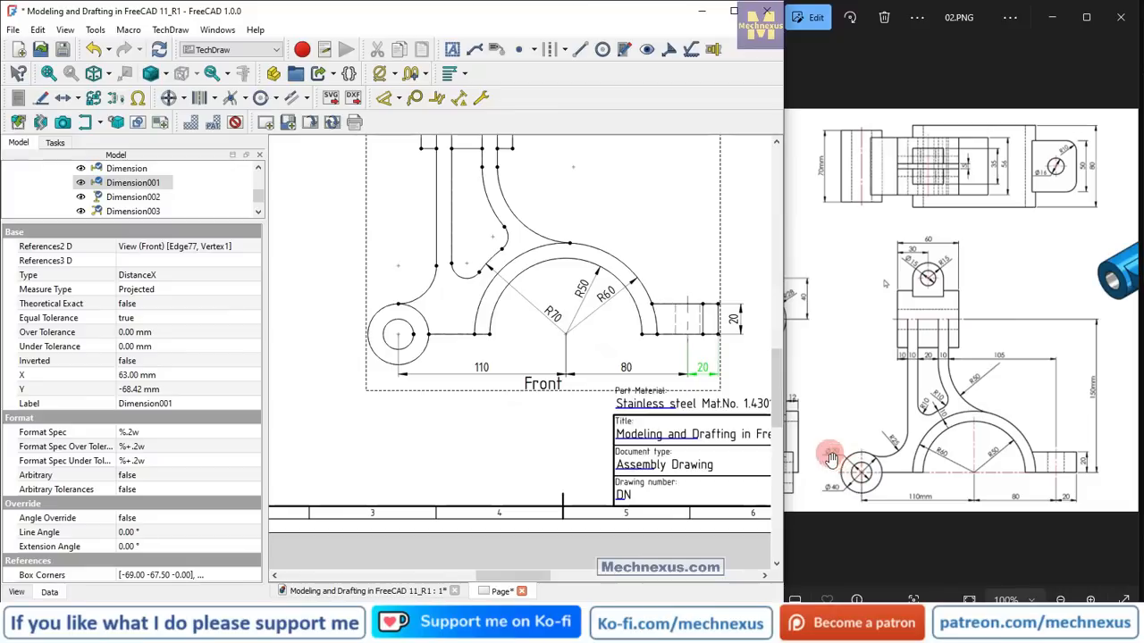
pyautogui.scroll(2, 310, 289)
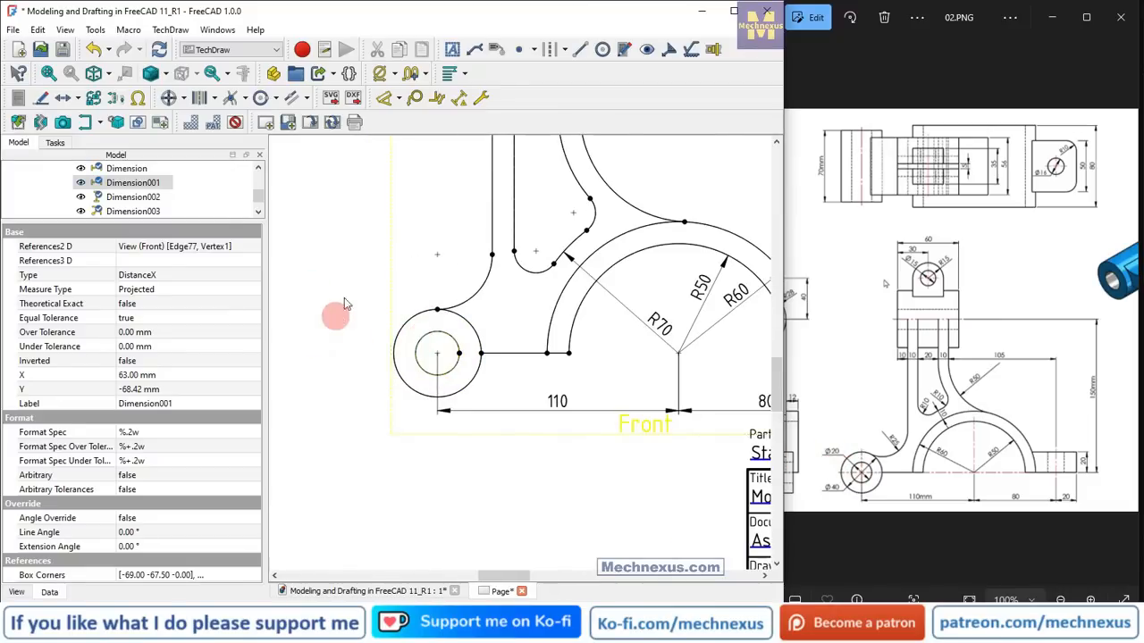
pyautogui.click(347, 304)
pyautogui.click(399, 98)
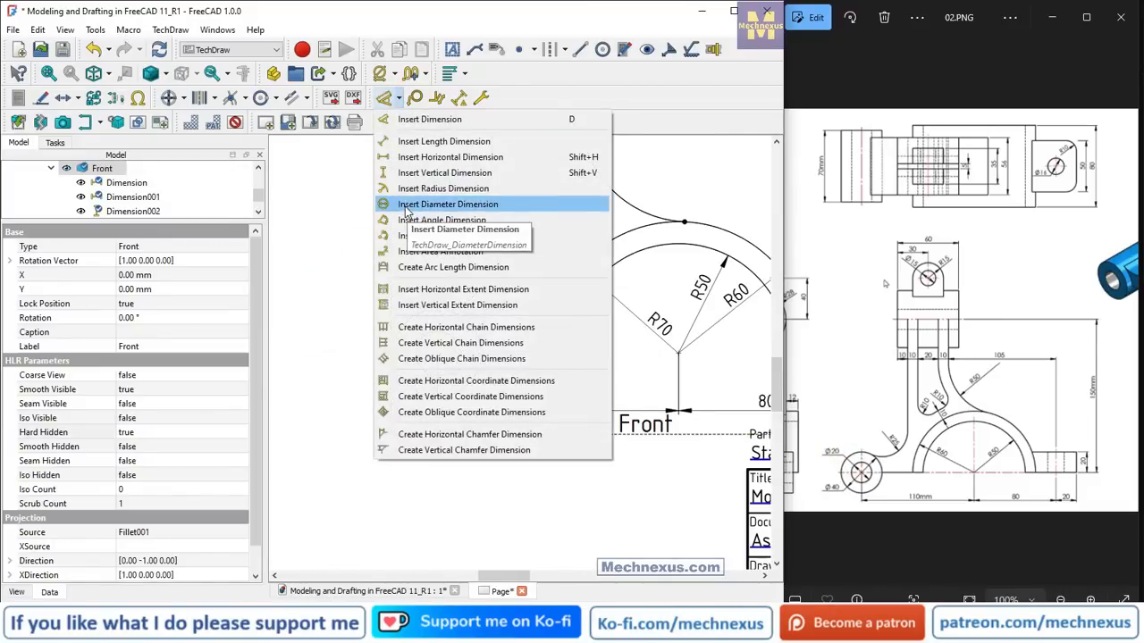
pyautogui.click(405, 208)
pyautogui.moveTo(650, 153); pyautogui.dragTo(371, 399)
# - Add a diameter dimension to the outer circle of the round boss and place its text outside, above and left of the boss
pyautogui.click(407, 322)
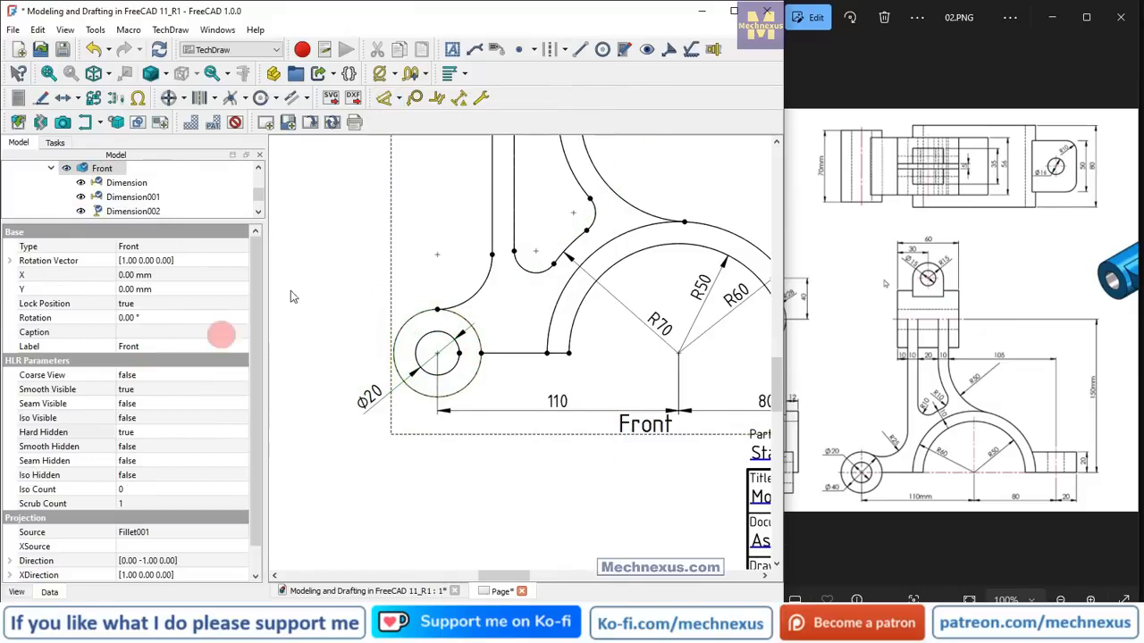
pyautogui.click(399, 100)
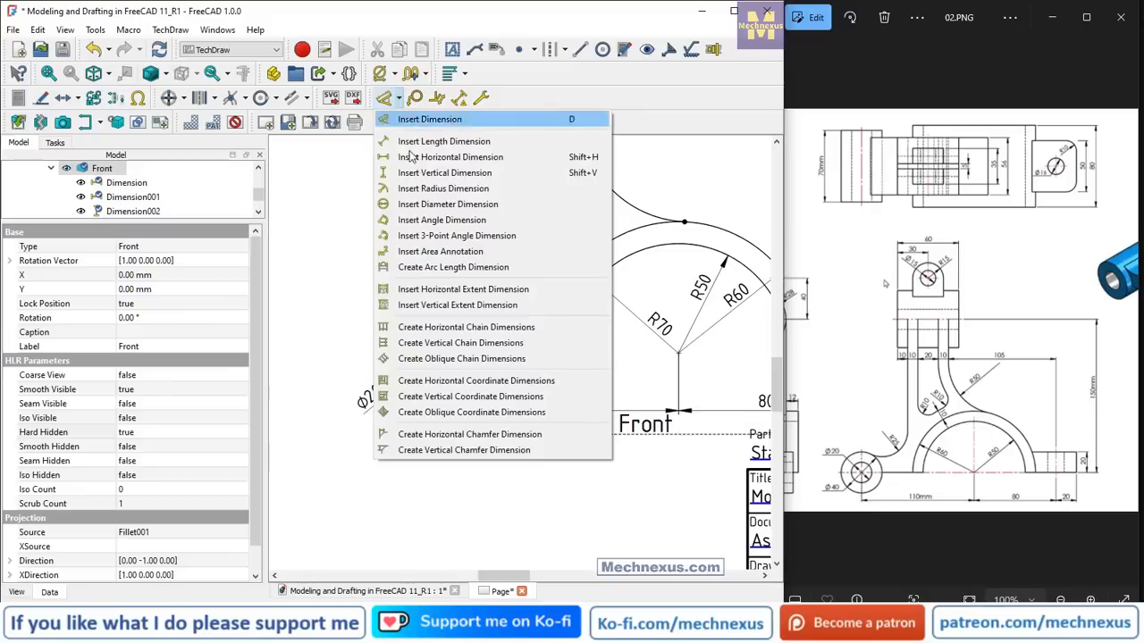
pyautogui.click(406, 202)
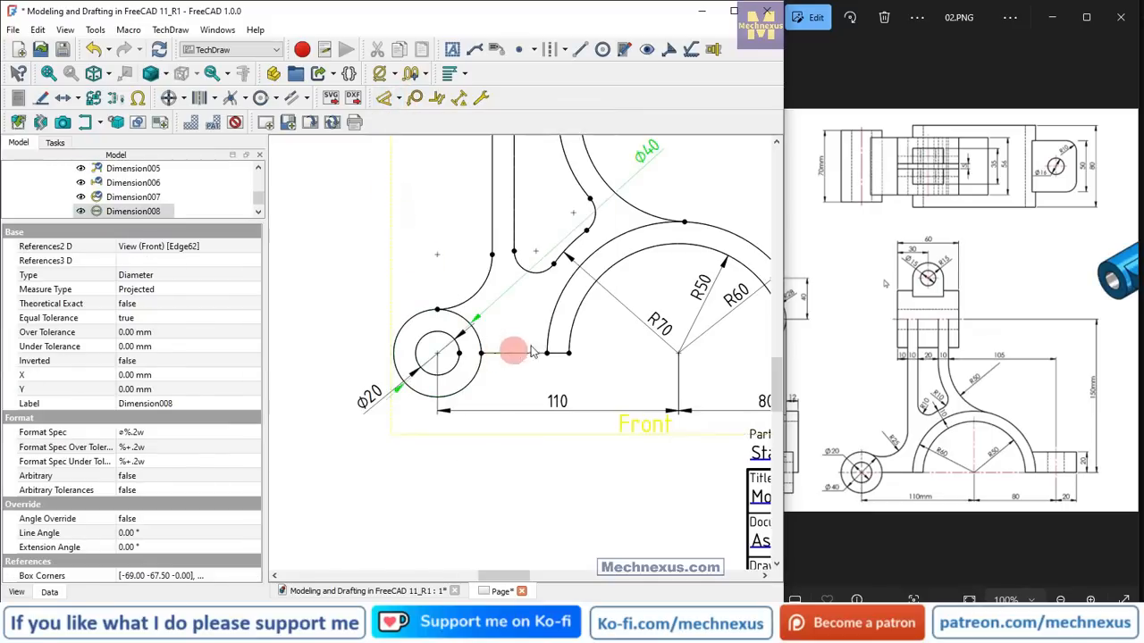
pyautogui.moveTo(429, 226); pyautogui.dragTo(363, 302)
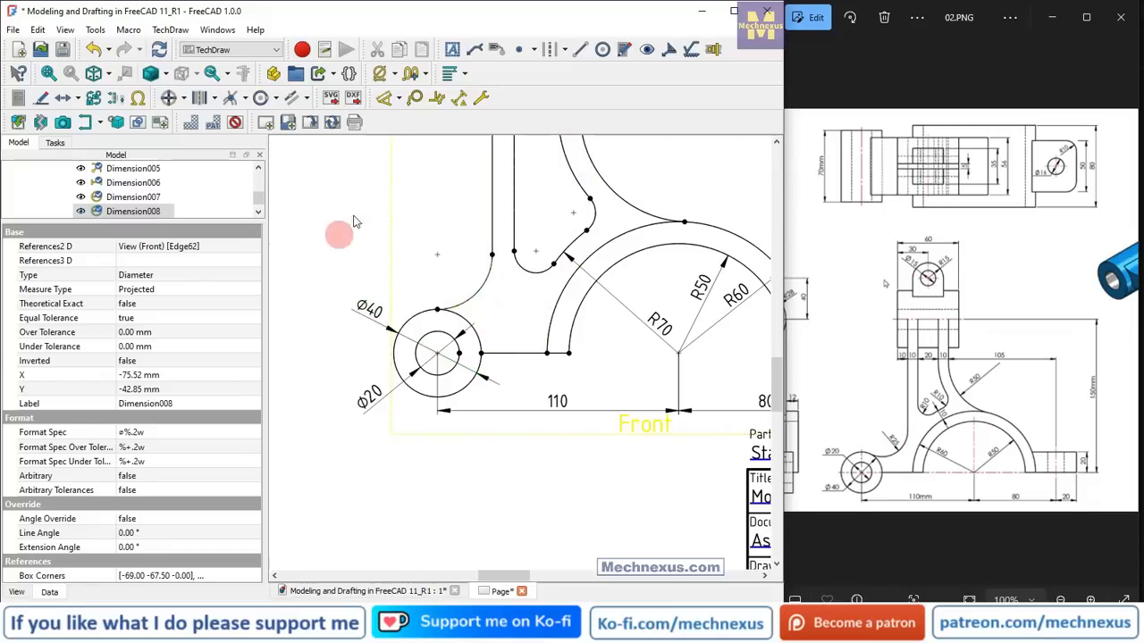
# - Add a radius dimension to the fillet joining the vertical arm to the round boss, placing its text above and left of the boss
pyautogui.click(391, 205)
pyautogui.click(399, 96)
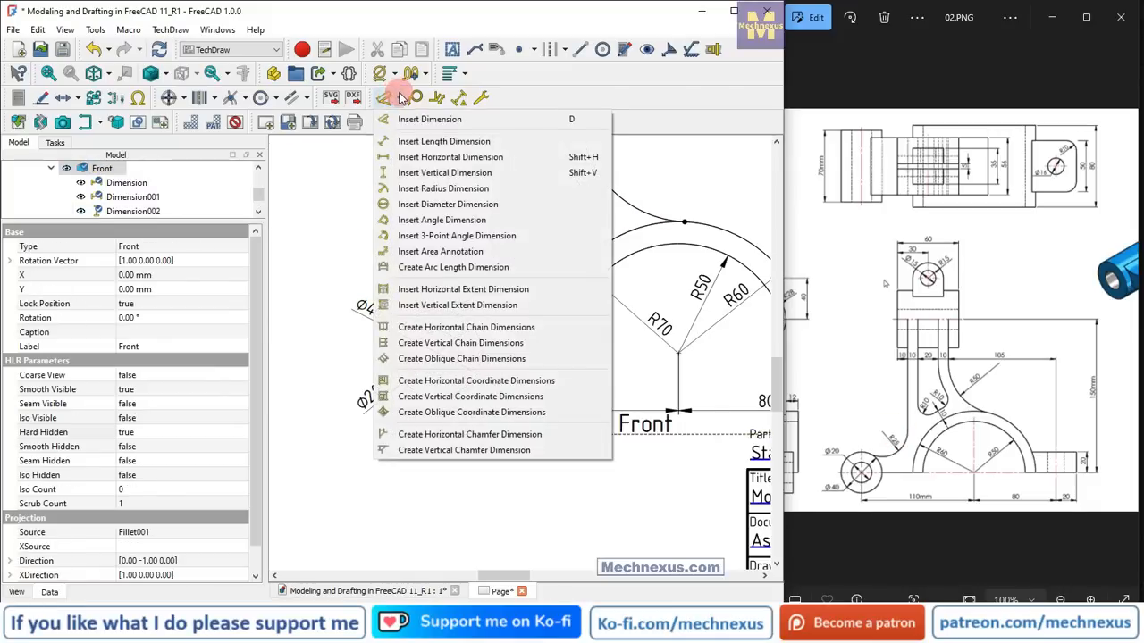
pyautogui.click(409, 189)
pyautogui.click(596, 250)
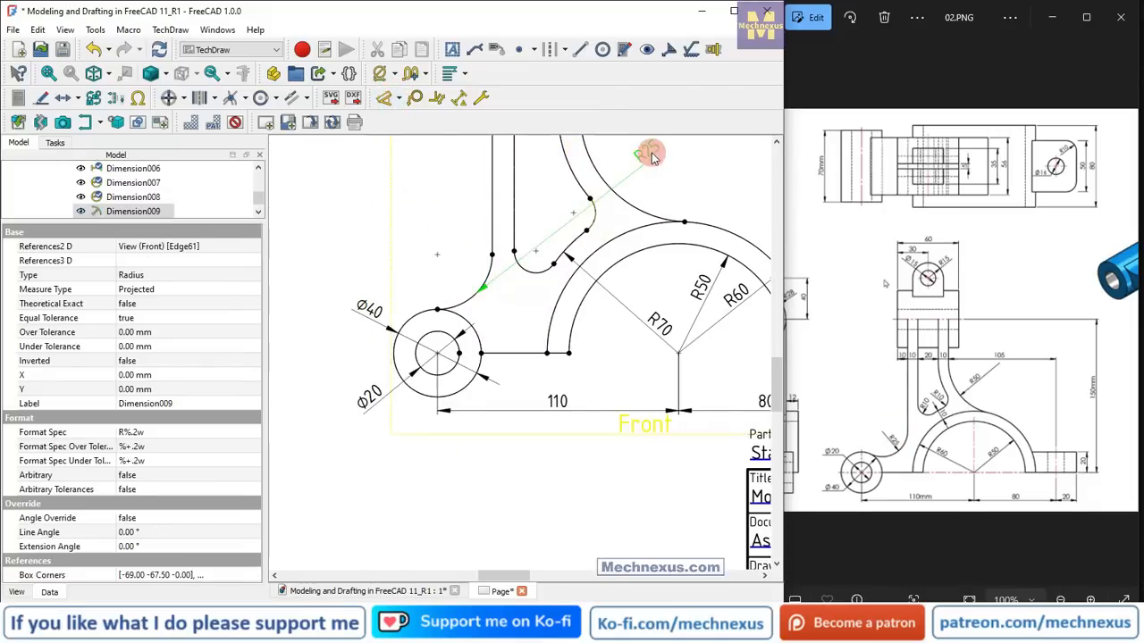
pyautogui.moveTo(658, 158); pyautogui.dragTo(409, 241)
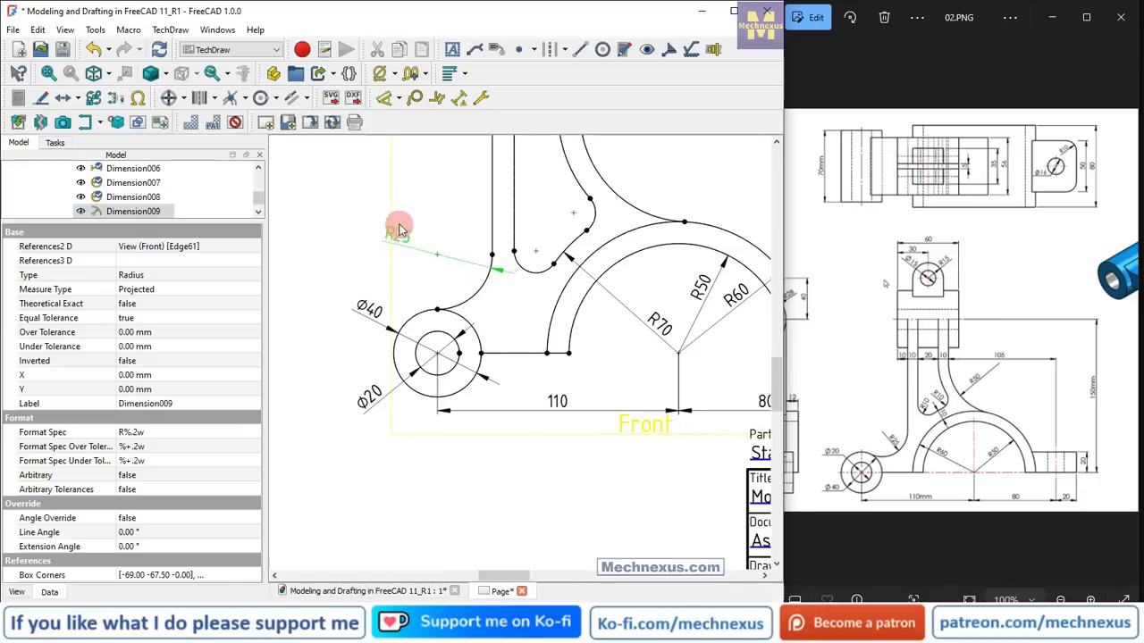
# - Add a radius dimension to the bottom rounded corner of the opening between the two arms, placing its text inside the opening
pyautogui.scroll(-2, 392, 250)
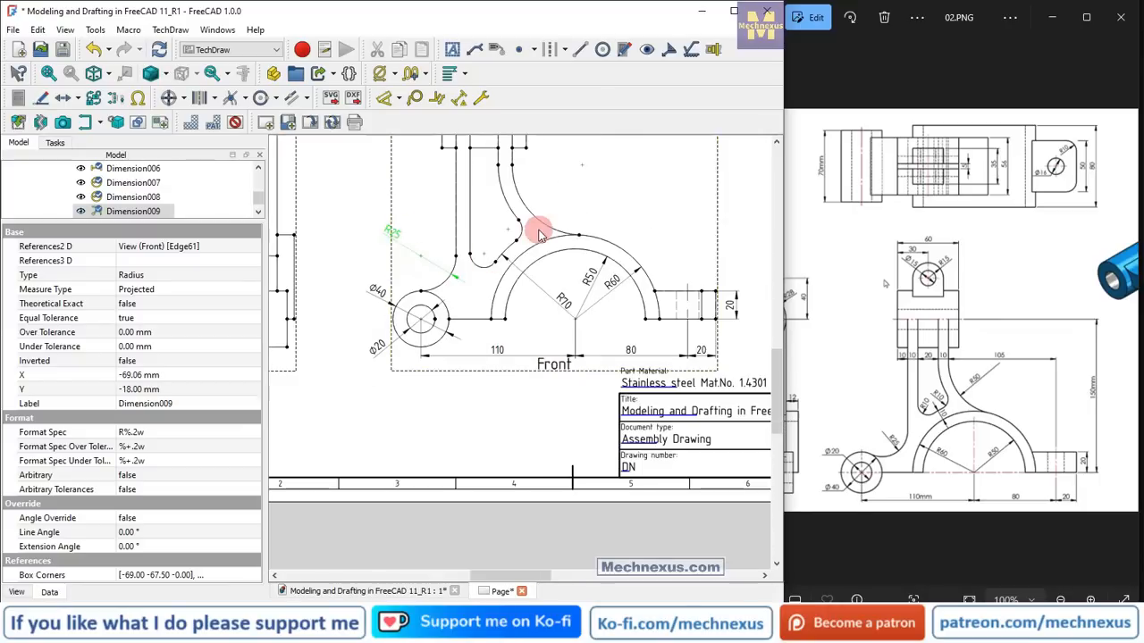
pyautogui.scroll(2, 539, 231)
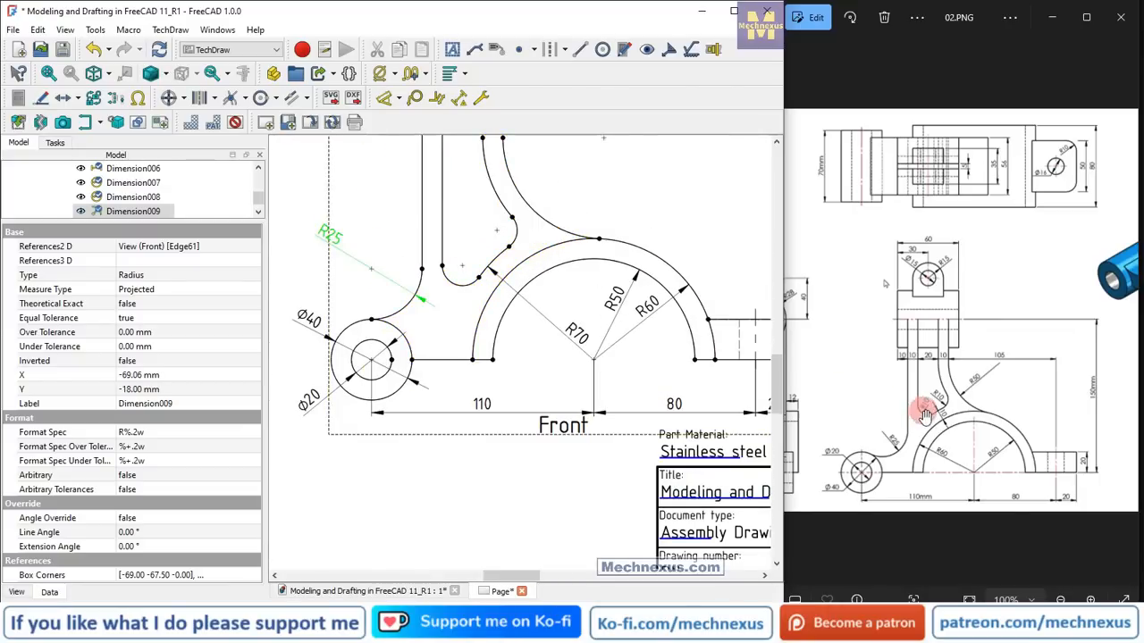
pyautogui.scroll(3, 435, 273)
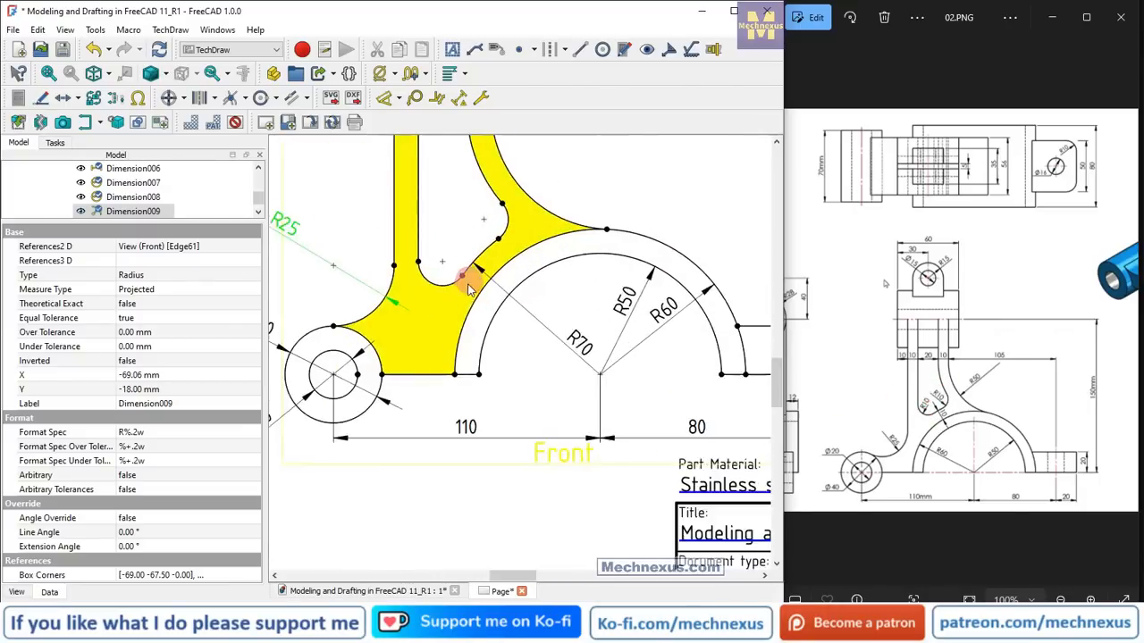
pyautogui.click(414, 308)
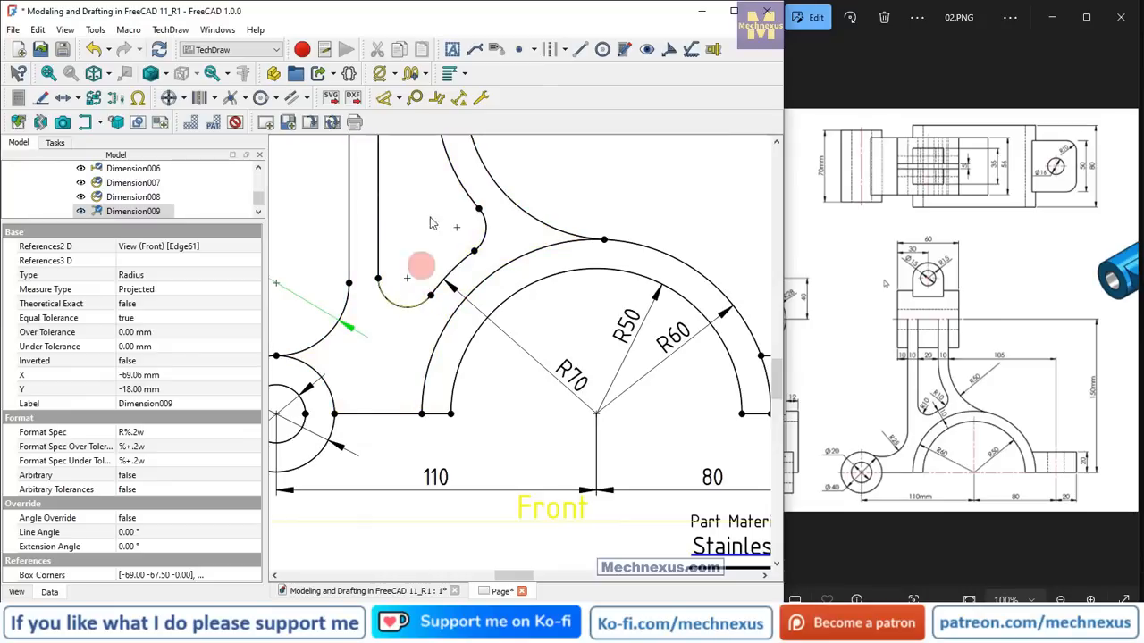
pyautogui.click(398, 98)
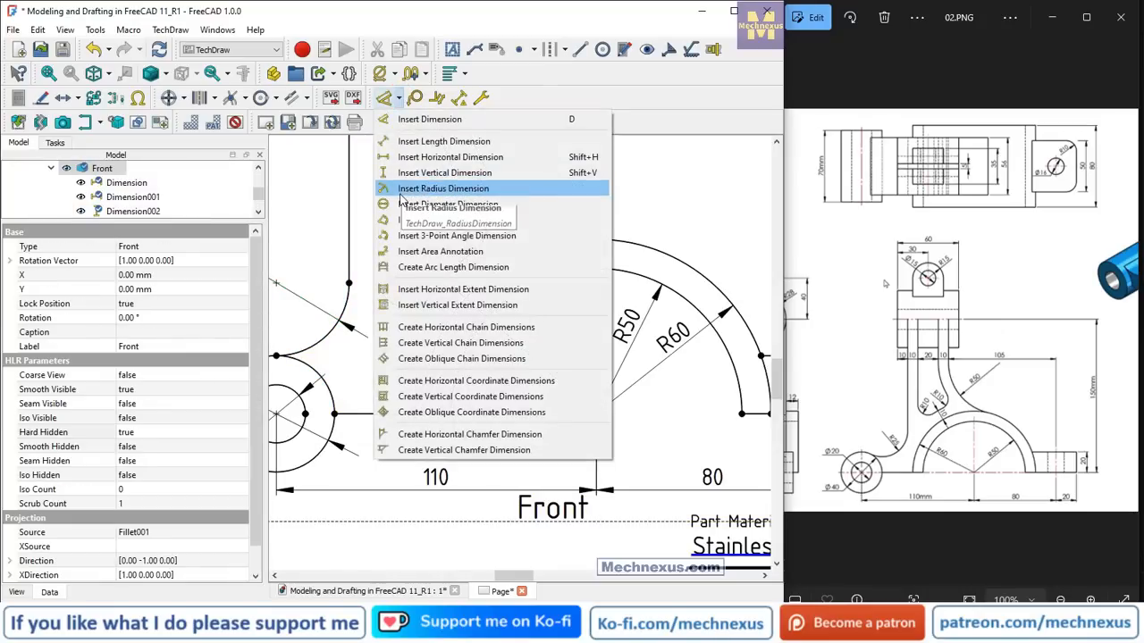
pyautogui.click(401, 190)
pyautogui.click(554, 161)
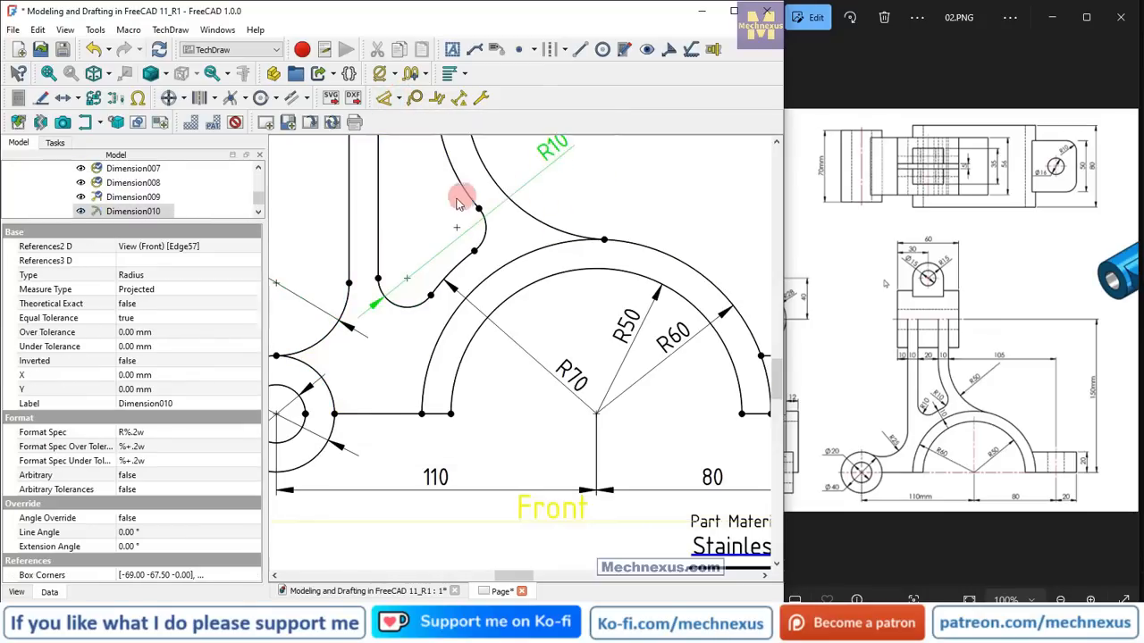
pyautogui.moveTo(458, 204); pyautogui.dragTo(413, 251)
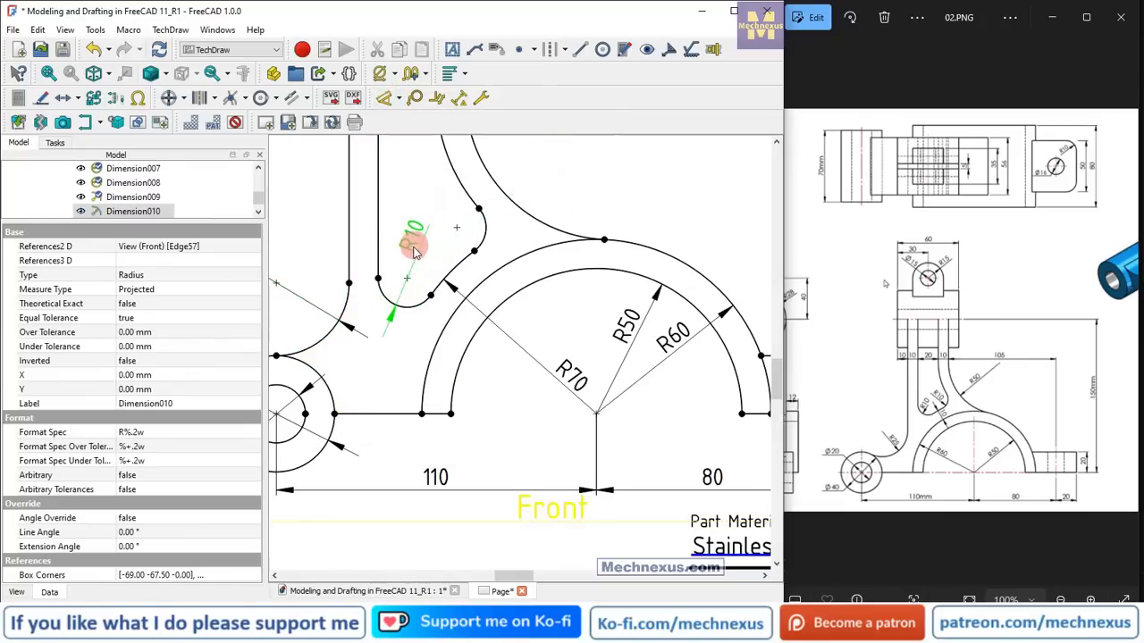
# - Add a radius dimension to the right rounded corner of the opening between the arms, placing its text inside, above the other radius text
pyautogui.click(483, 229)
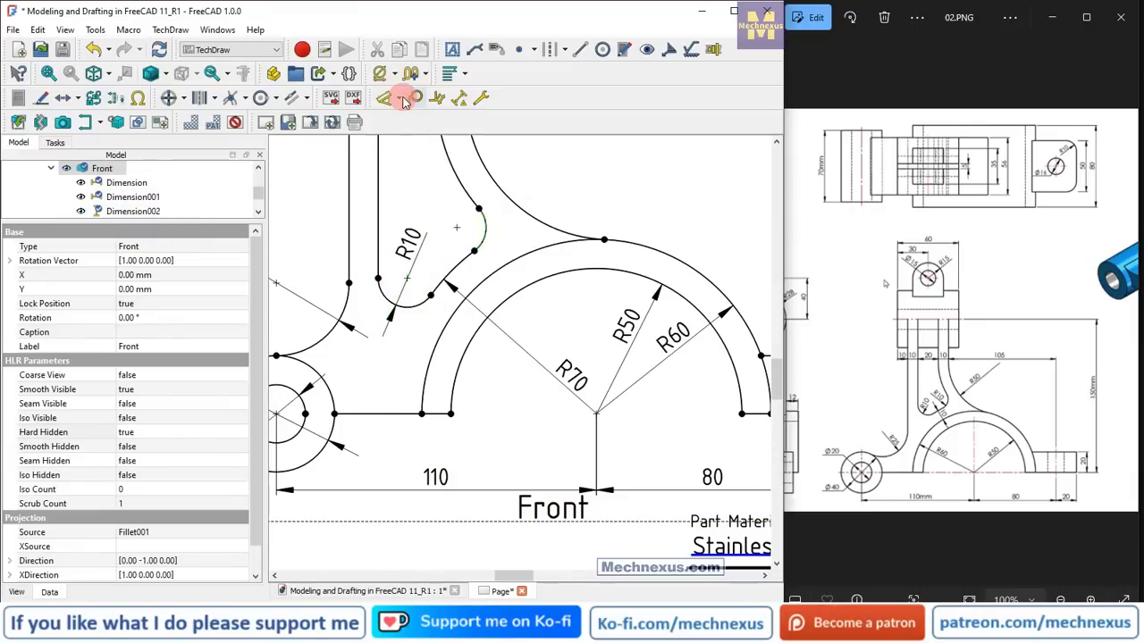
pyautogui.click(399, 98)
pyautogui.click(409, 191)
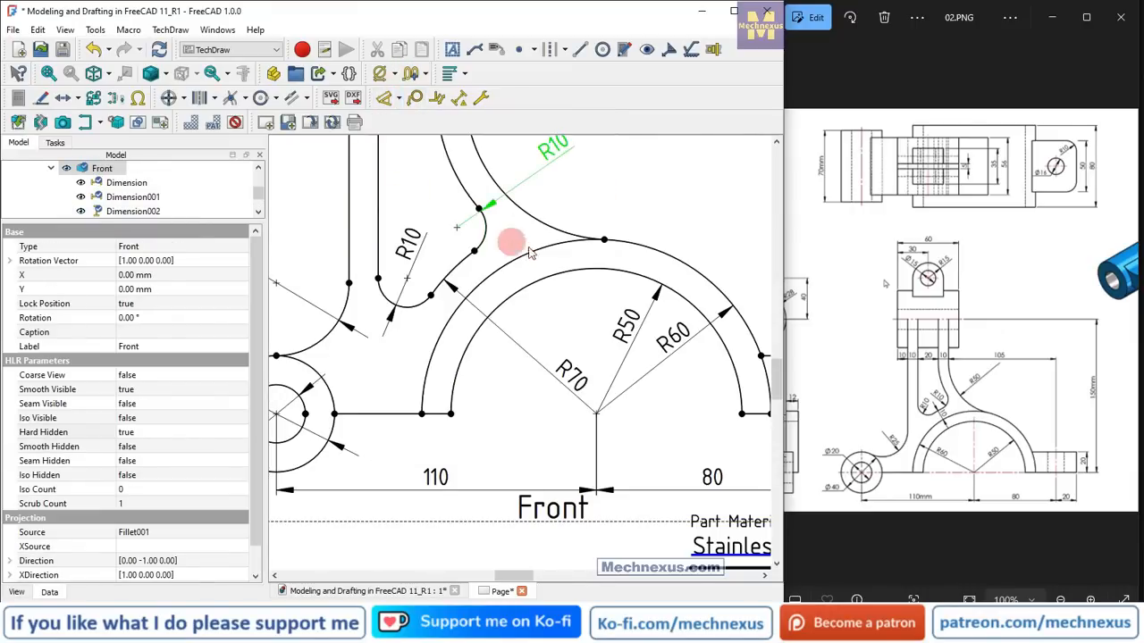
pyautogui.moveTo(548, 164); pyautogui.dragTo(506, 238)
pyautogui.moveTo(412, 211); pyautogui.dragTo(406, 204)
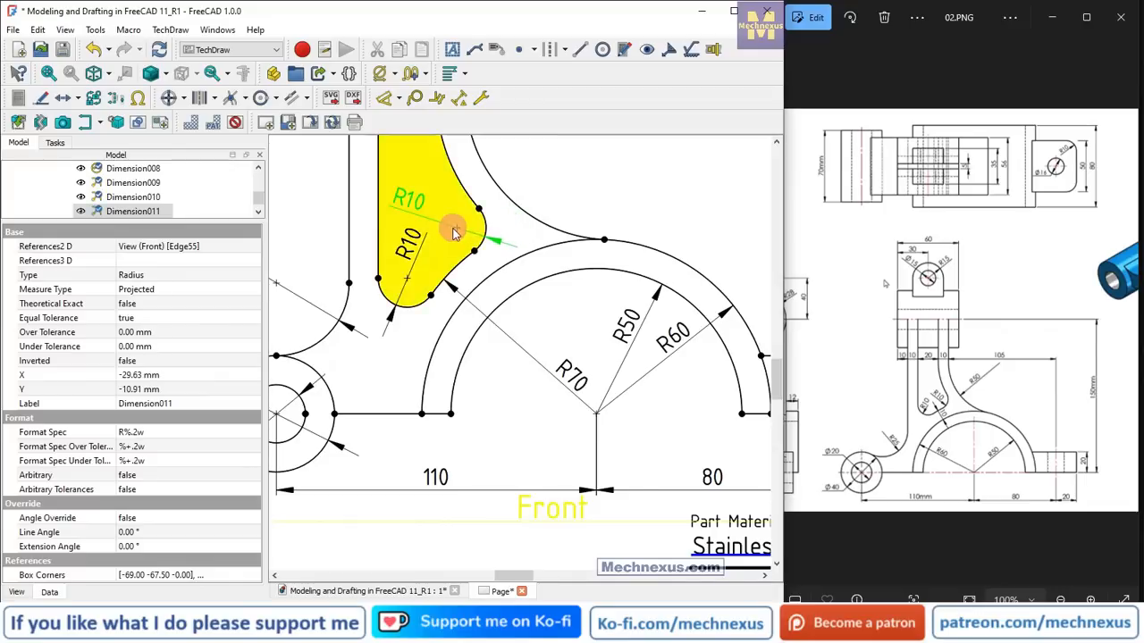
# - Create a horizontal Symmetry-style centre line, extended by 3 mm, between the two hidden bore lines of the upper block in the Front view
pyautogui.scroll(-8, 450, 225)
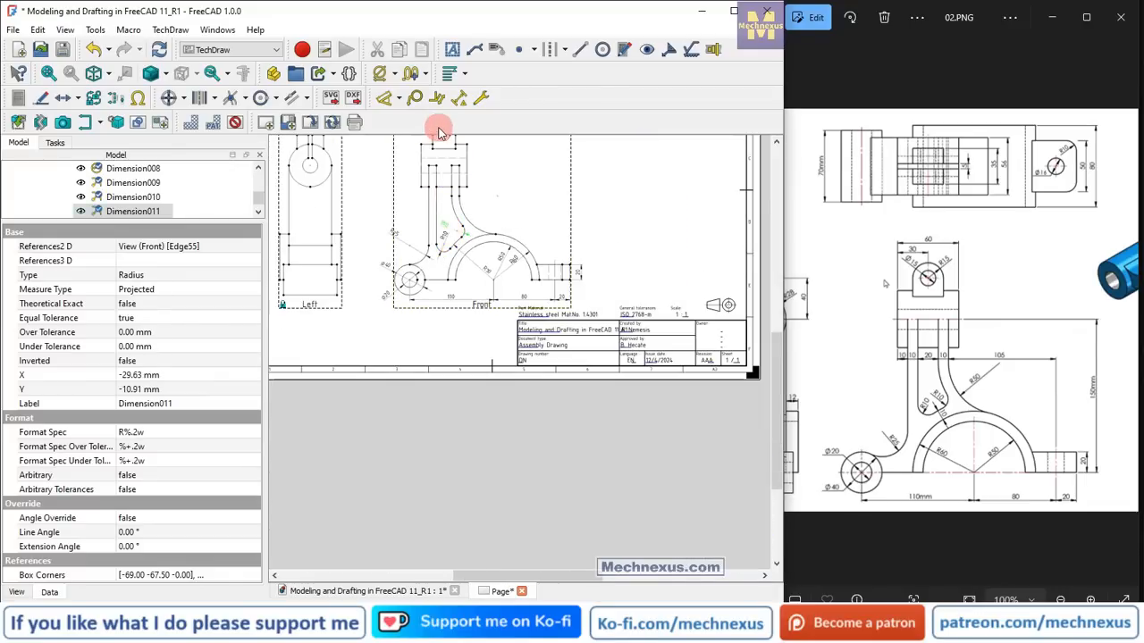
pyautogui.scroll(-6, 586, 400)
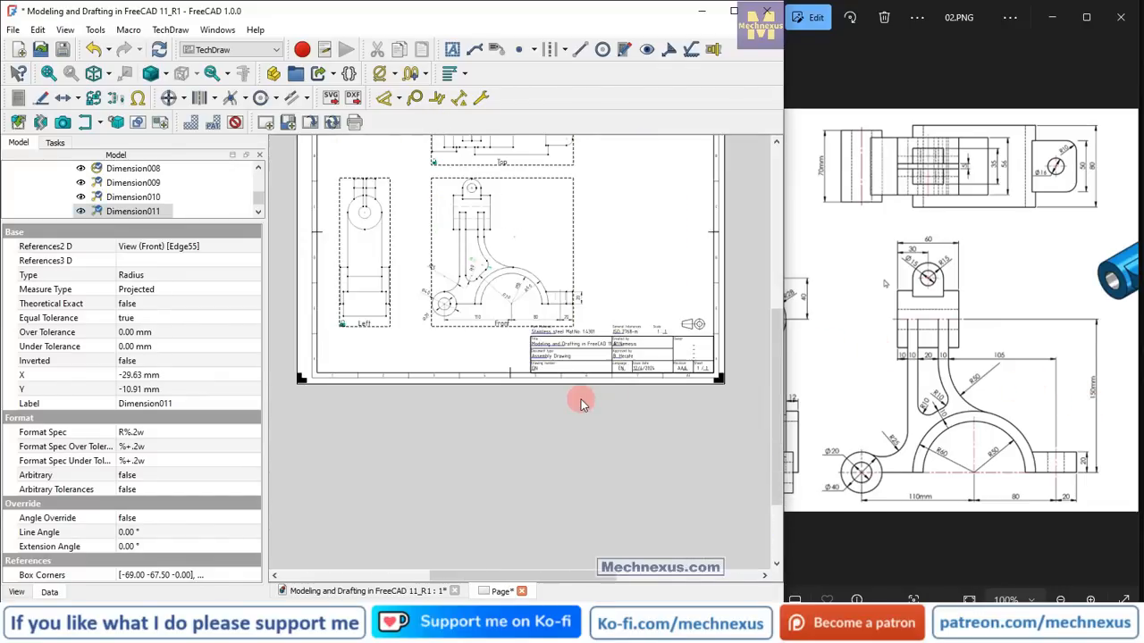
pyautogui.scroll(2, 501, 232)
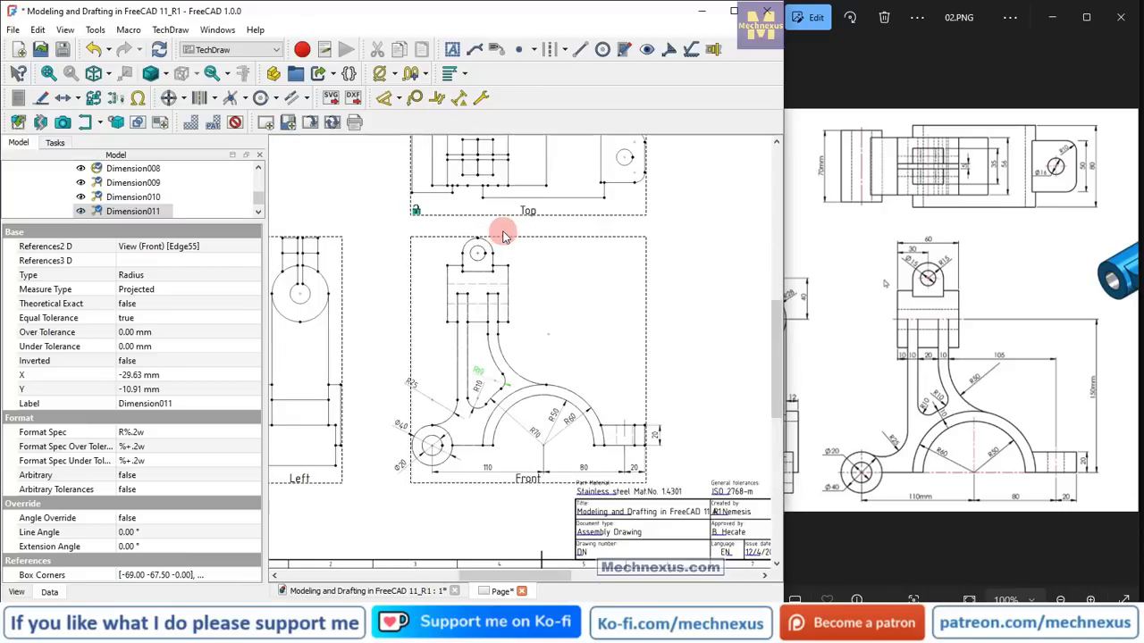
pyautogui.scroll(1, 480, 296)
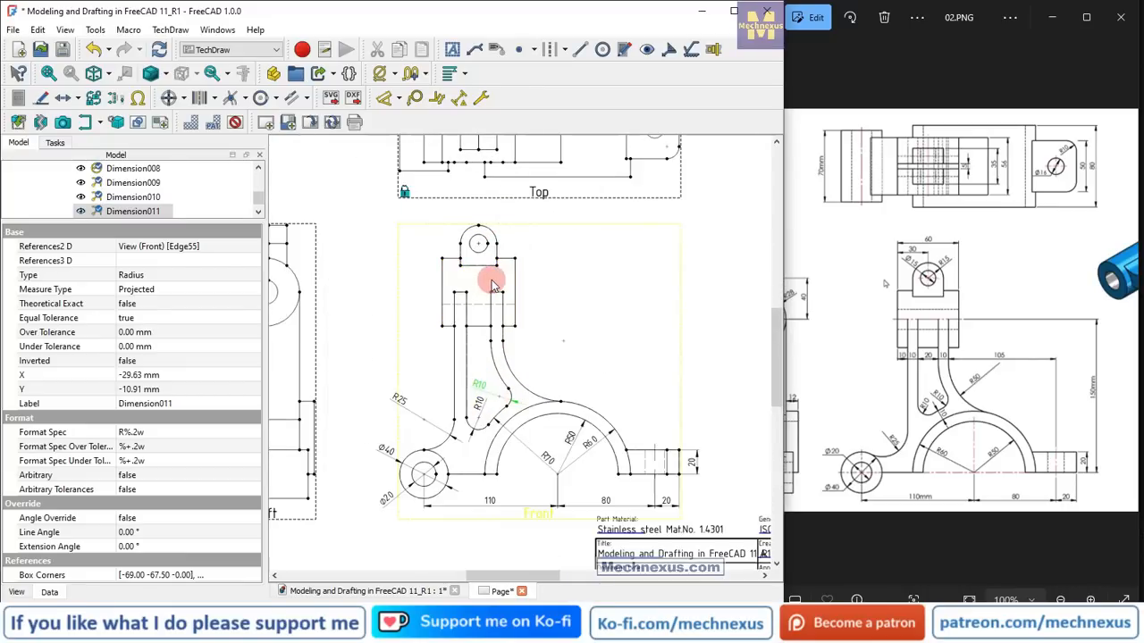
pyautogui.click(397, 350)
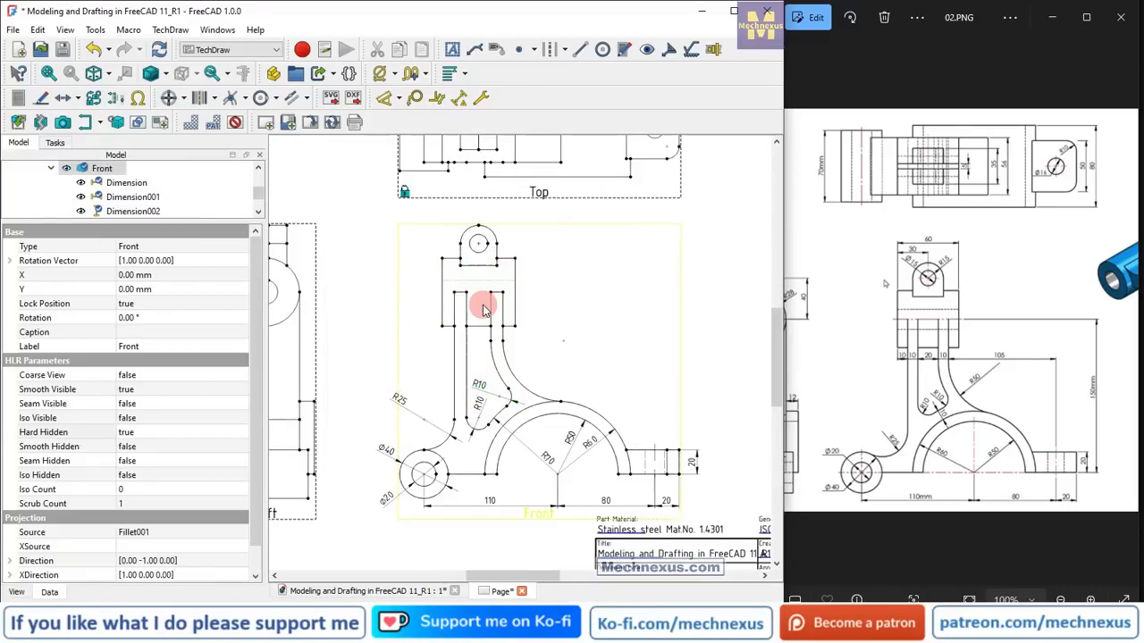
pyautogui.click(563, 51)
pyautogui.click(575, 87)
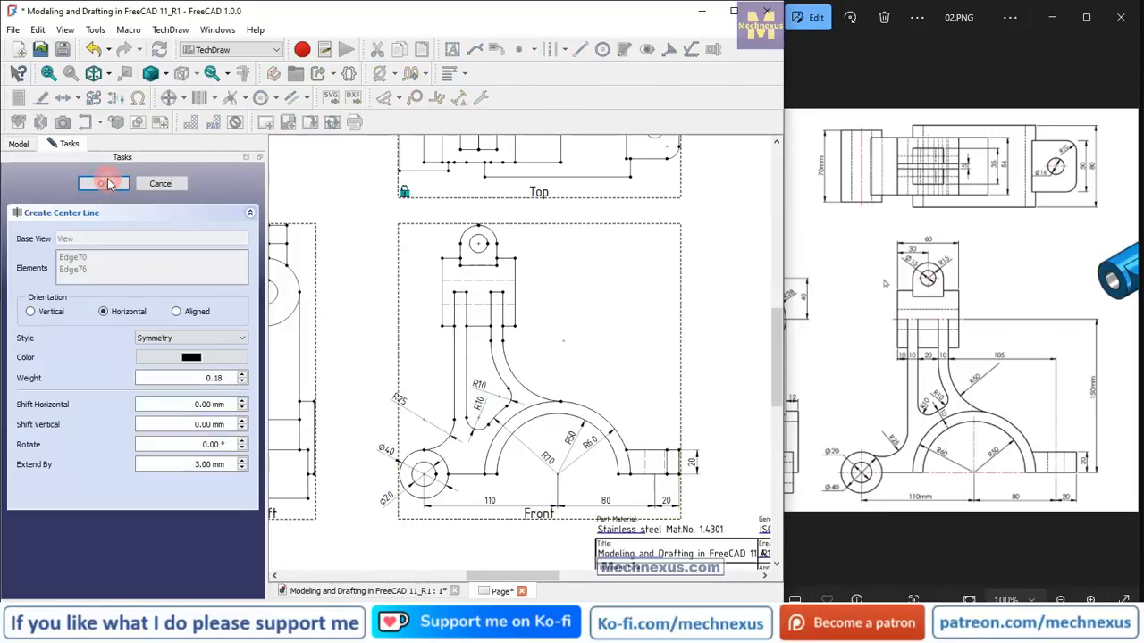
pyautogui.click(107, 183)
# - Add a vertical dimension from the foot's lower right corner to the arm's upper end on the bore centre line, placing it right of the Front view
pyautogui.scroll(-1, 473, 319)
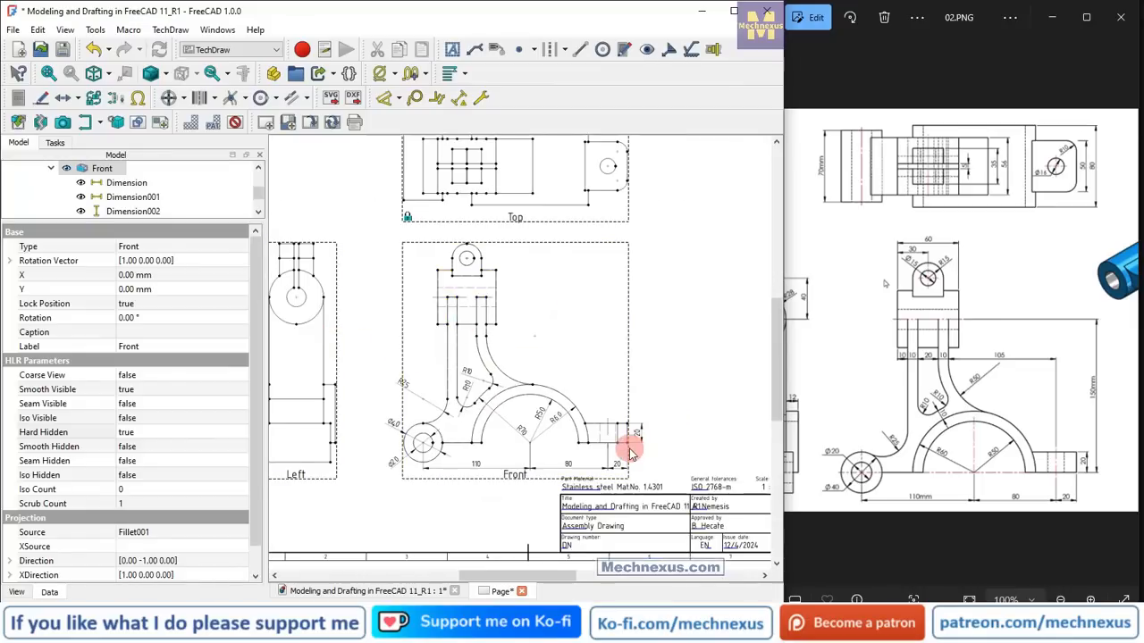
pyautogui.scroll(4, 630, 452)
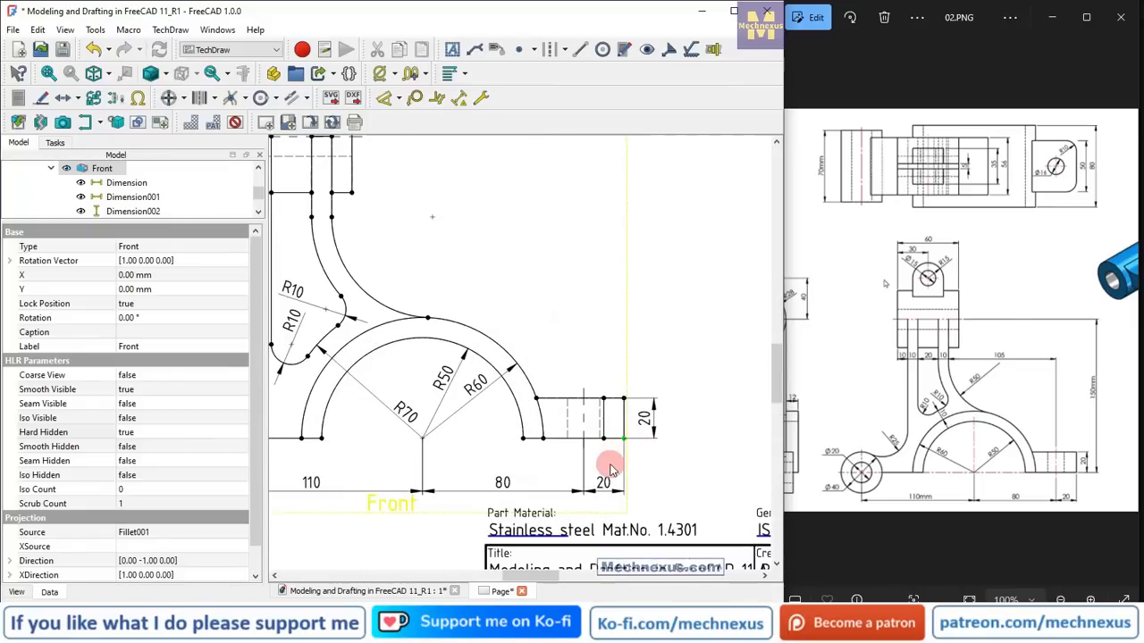
pyautogui.scroll(-1, 594, 438)
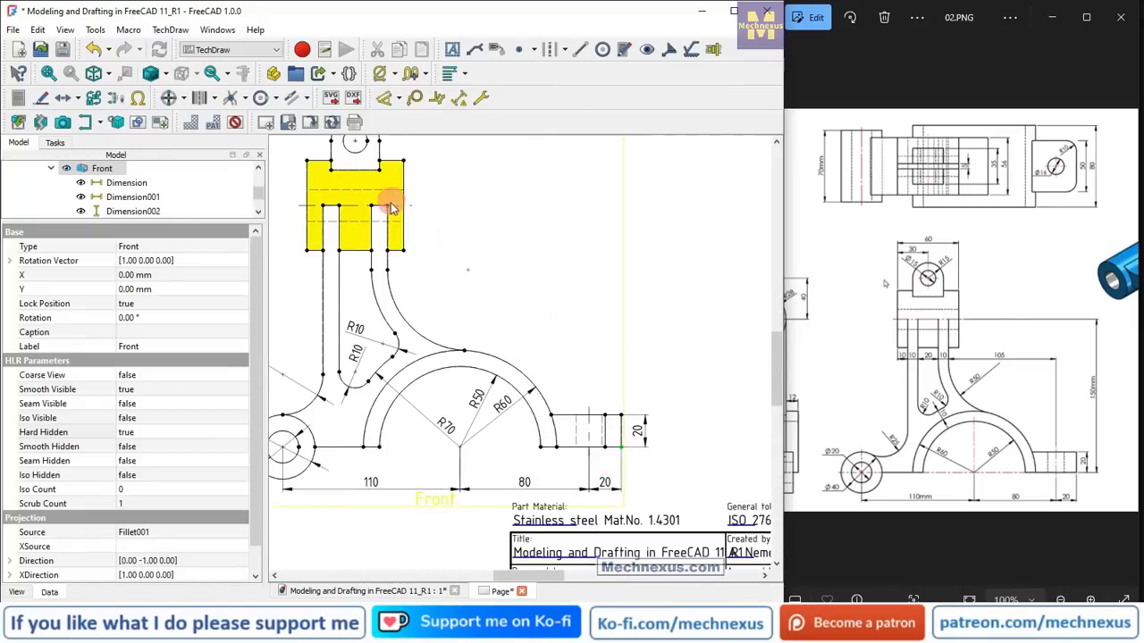
pyautogui.scroll(2, 387, 209)
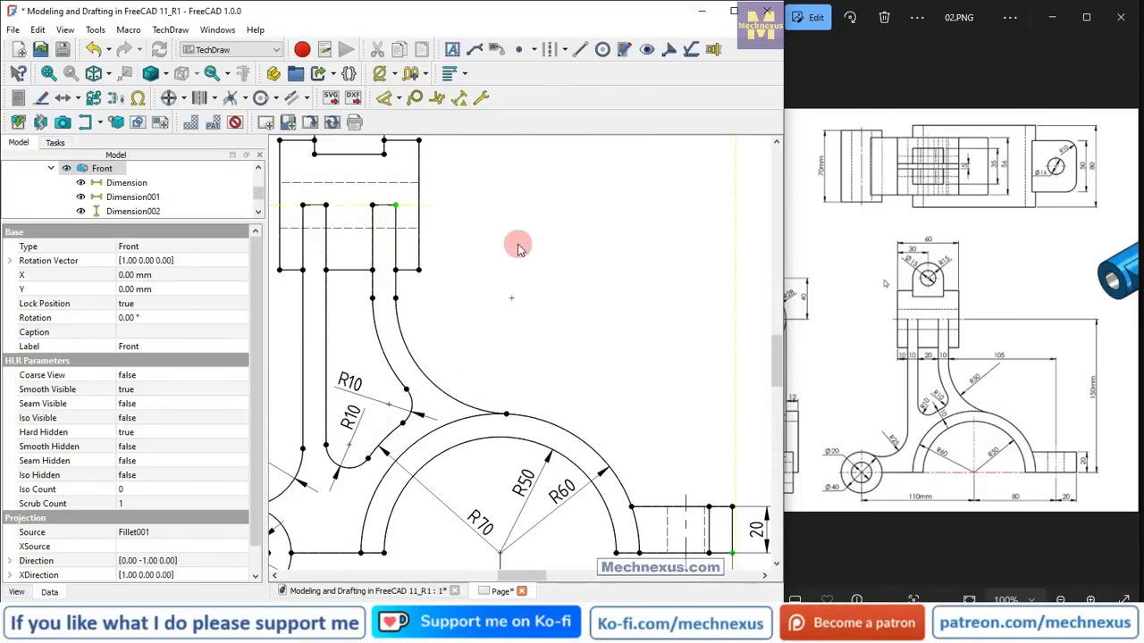
pyautogui.scroll(-1, 518, 244)
pyautogui.click(399, 100)
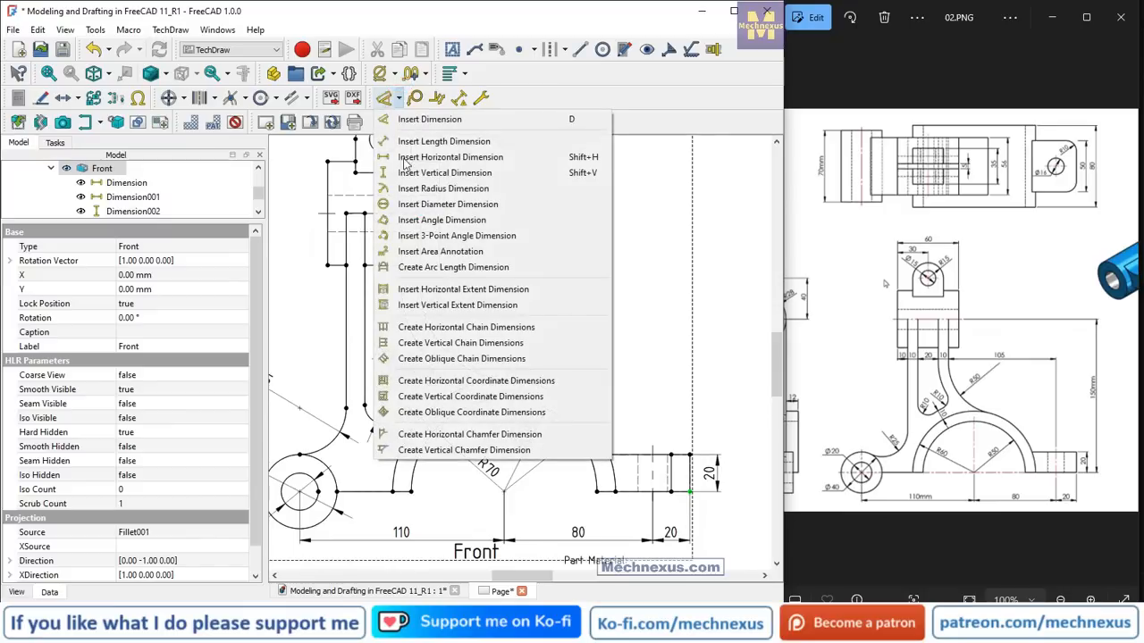
pyautogui.click(401, 170)
pyautogui.click(518, 292)
pyautogui.moveTo(554, 351); pyautogui.dragTo(743, 350)
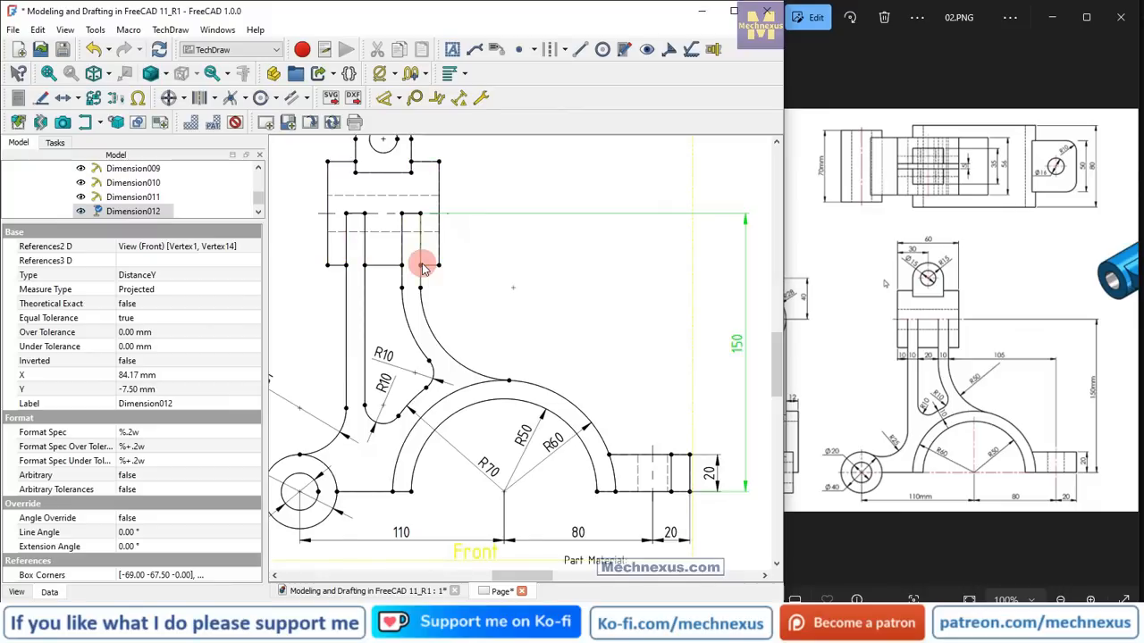
# - Add a horizontal dimension from the right arm's outer edge to the foot hole's centre line, placing it just below the upper block
pyautogui.click(420, 267)
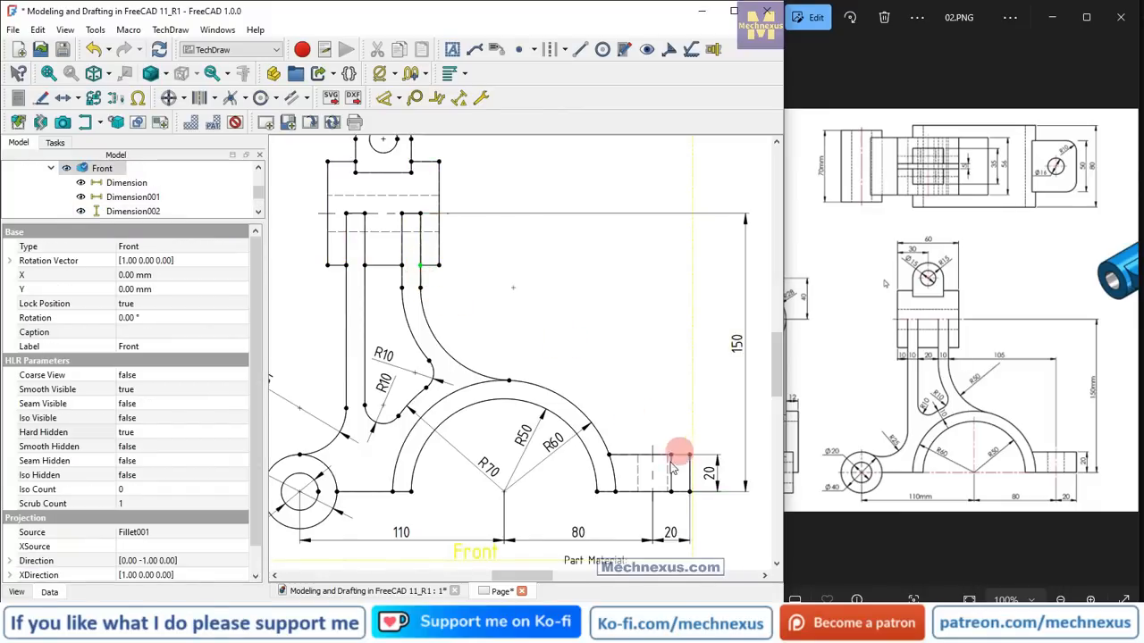
pyautogui.keyDown('ctrl'); pyautogui.click(653, 475); pyautogui.keyUp('ctrl')
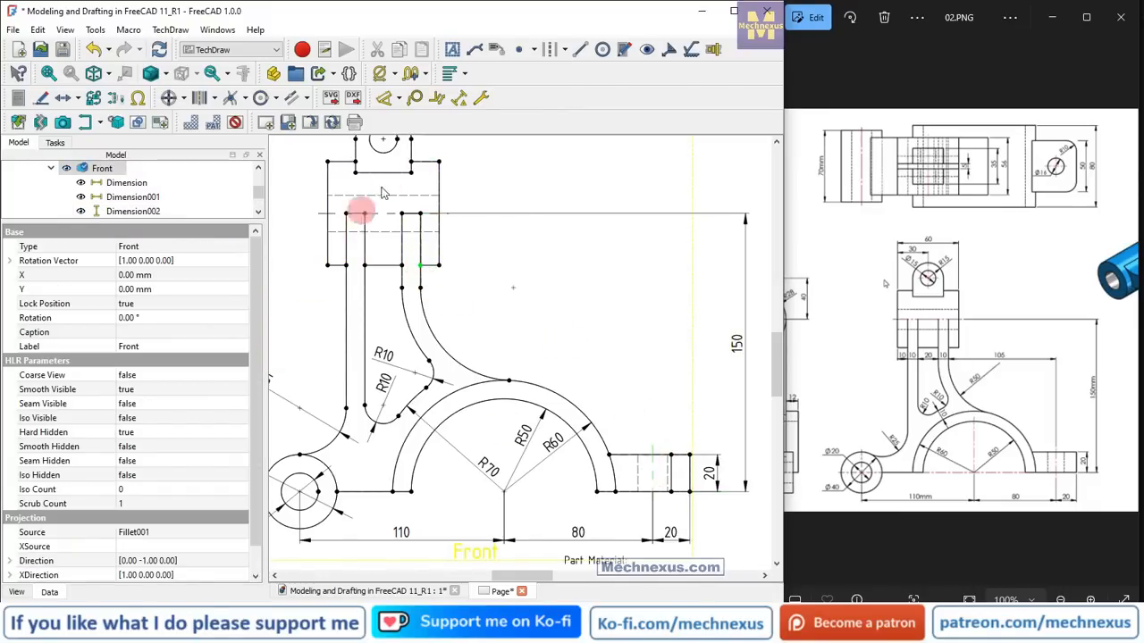
pyautogui.click(425, 73)
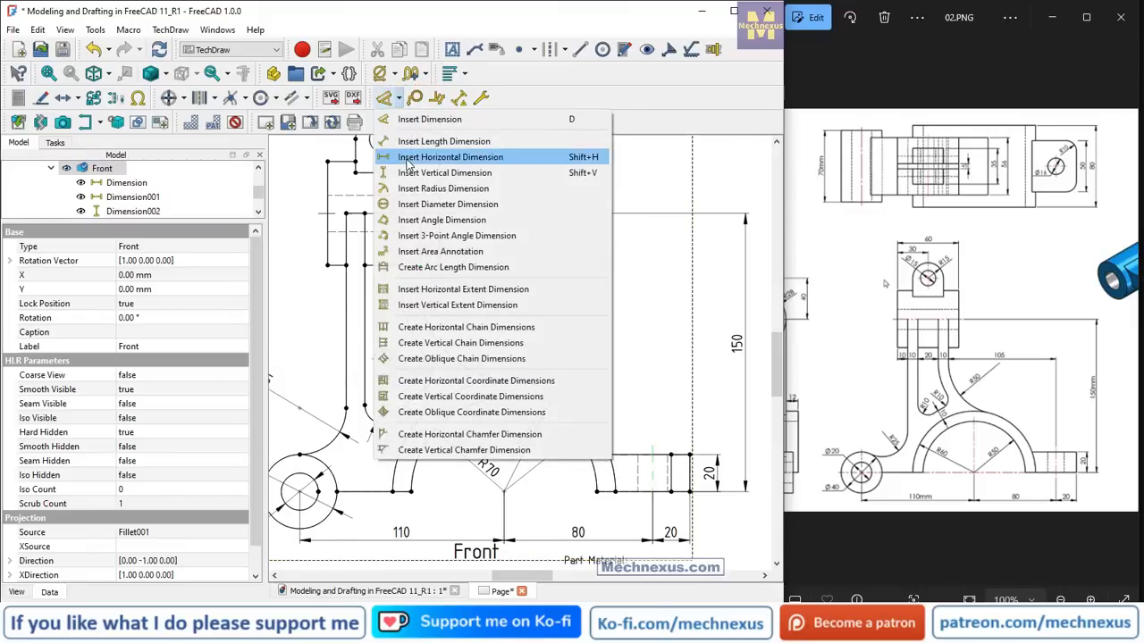
pyautogui.click(408, 161)
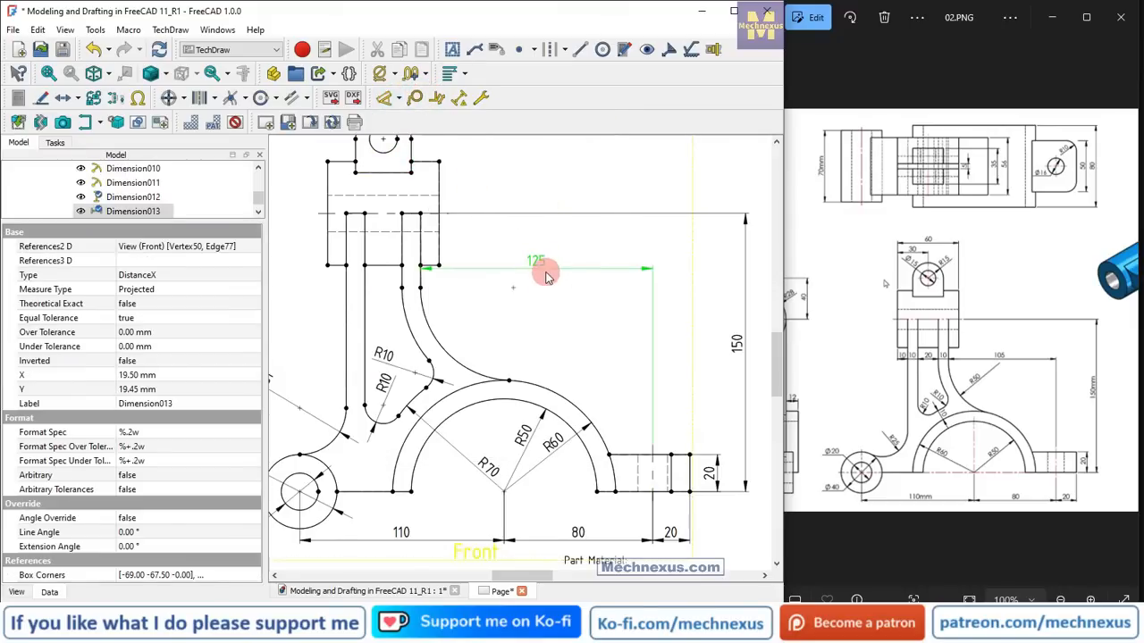
pyautogui.moveTo(536, 267); pyautogui.dragTo(536, 301)
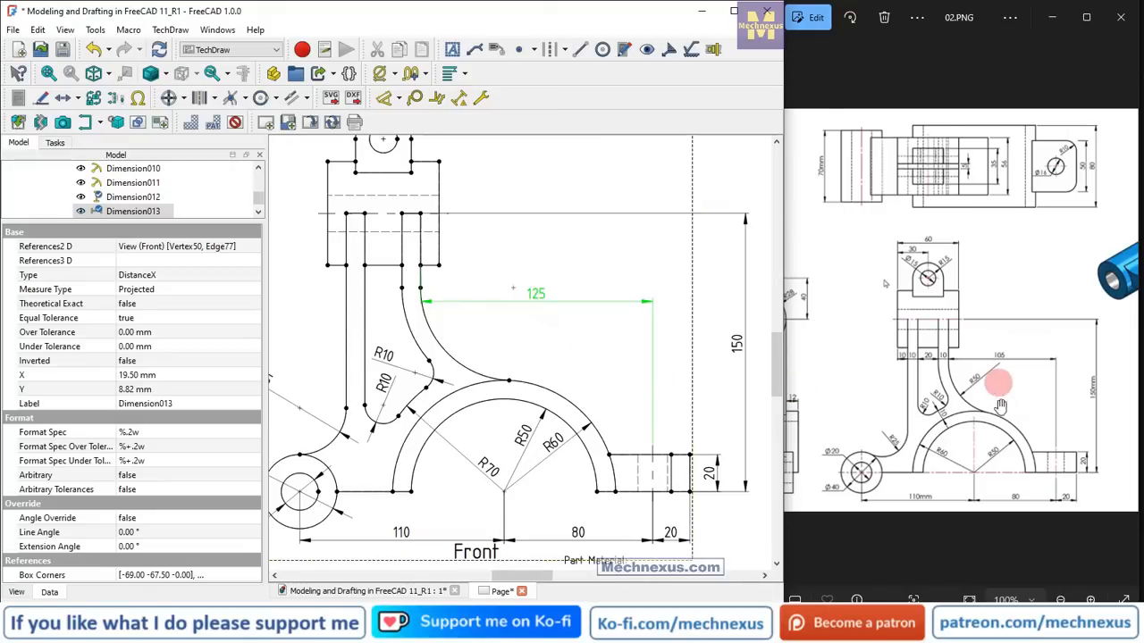
# - Try to add a radius dimension to the large outer fillet between the right arm and the arch
pyautogui.click(551, 327)
pyautogui.scroll(-3, 551, 328)
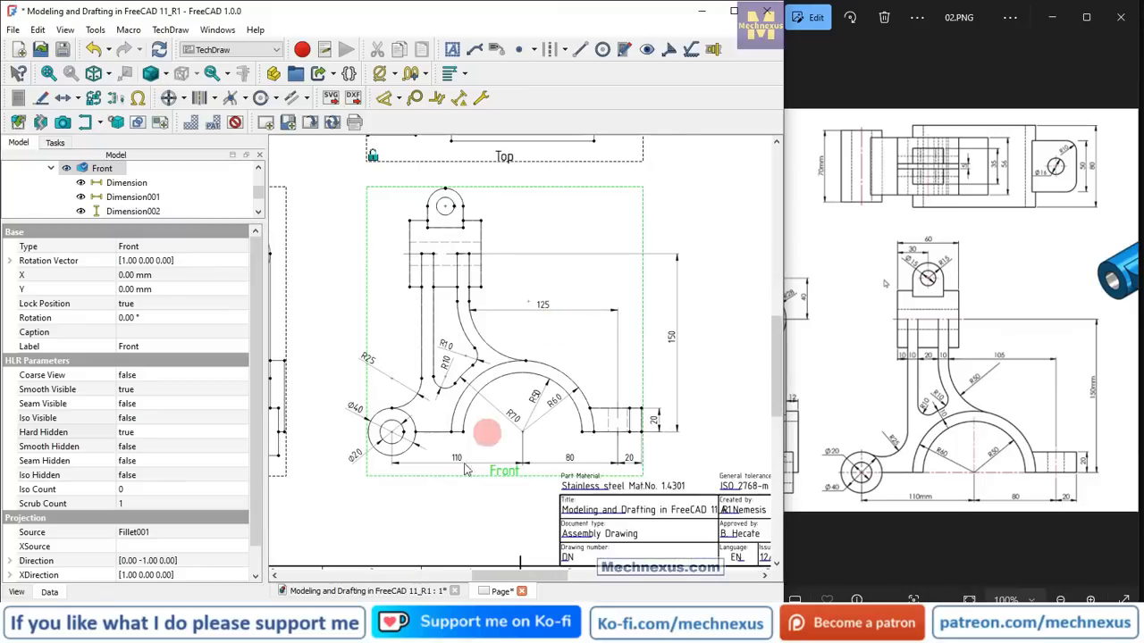
pyautogui.scroll(2, 453, 483)
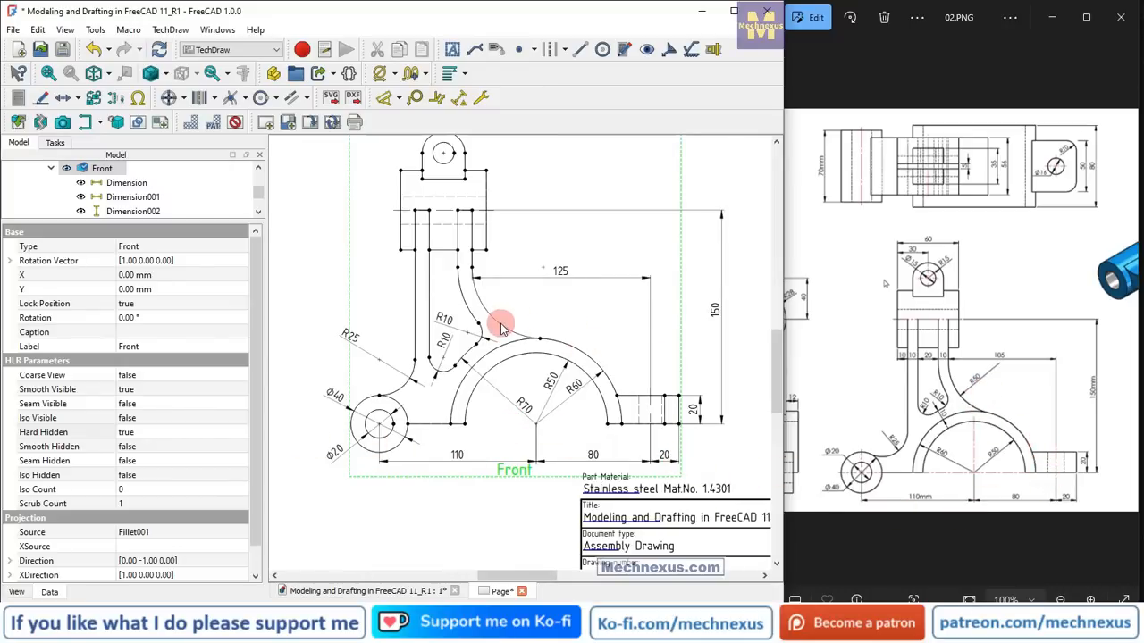
pyautogui.click(399, 103)
pyautogui.click(398, 186)
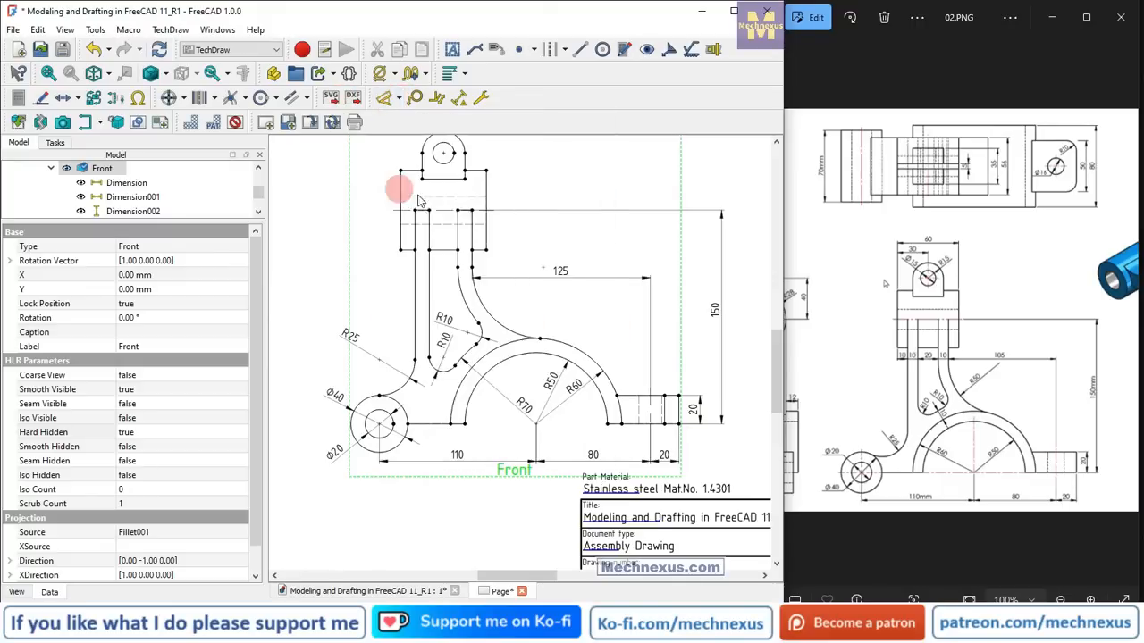
pyautogui.click(516, 342)
pyautogui.scroll(2, 521, 295)
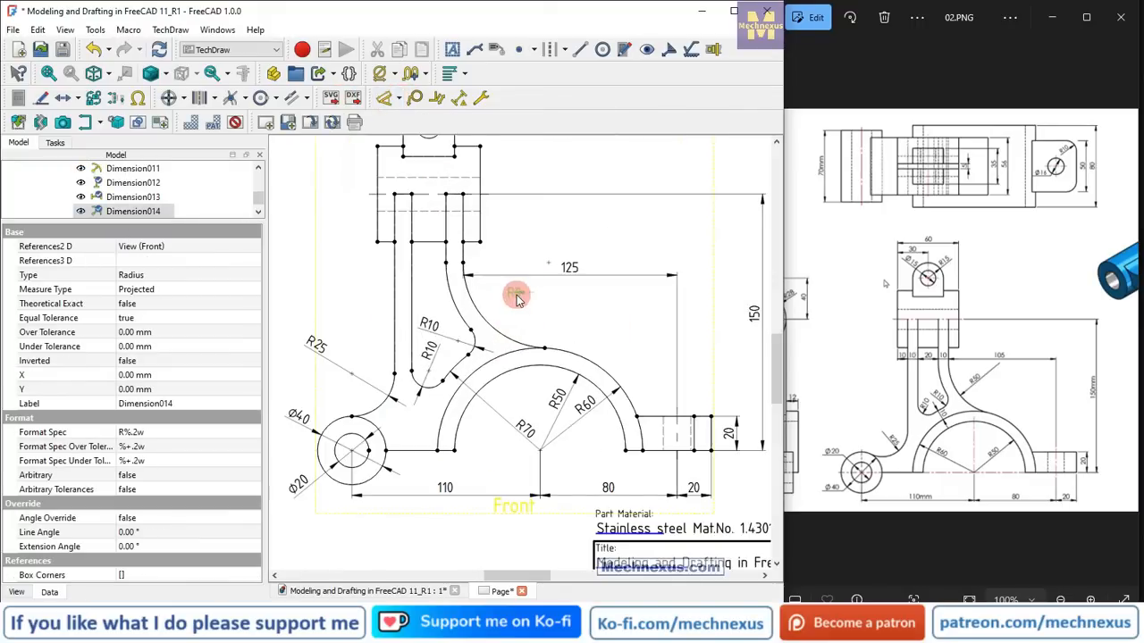
pyautogui.click(503, 323)
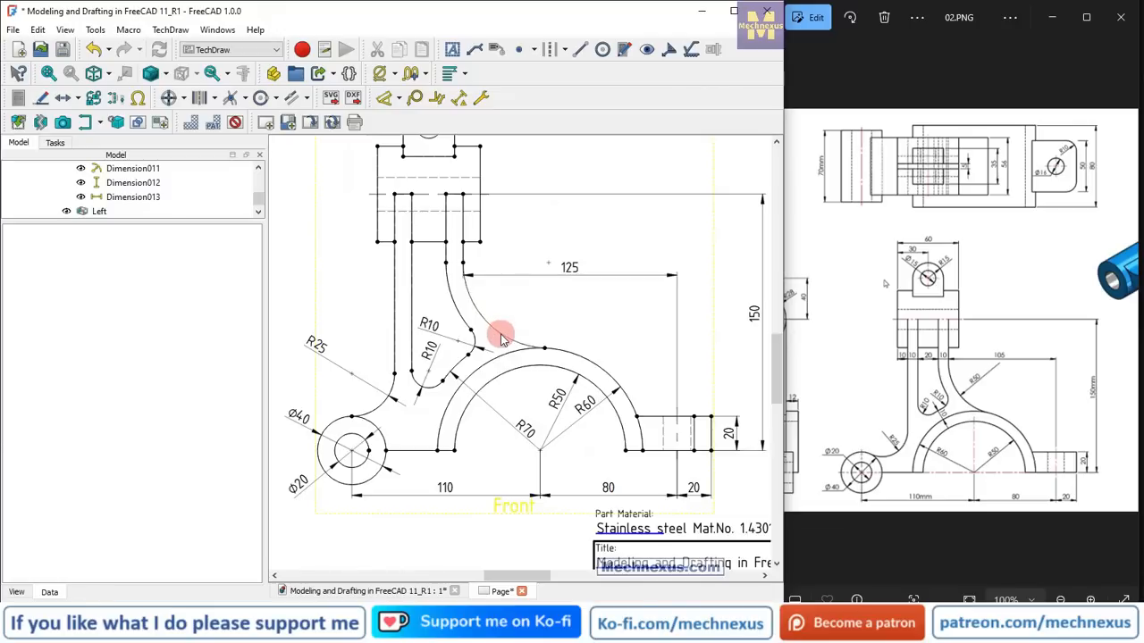
# - Add a radius dimension to the large outer fillet between the right arm and the arch in the Front view
pyautogui.click(501, 336)
pyautogui.click(398, 98)
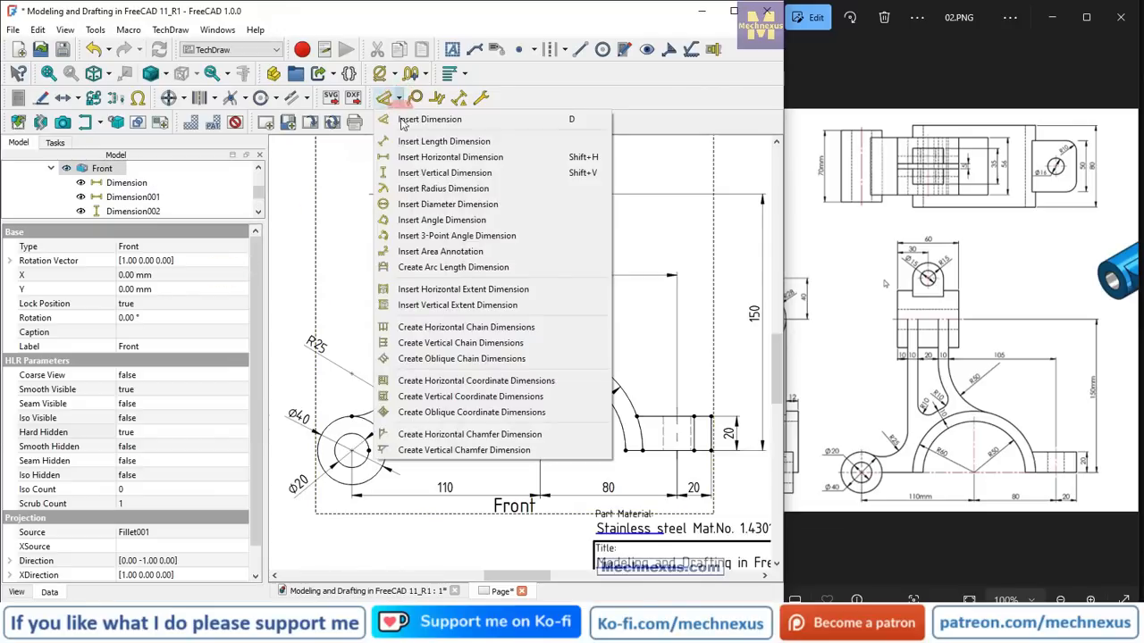
pyautogui.click(393, 188)
pyautogui.click(490, 295)
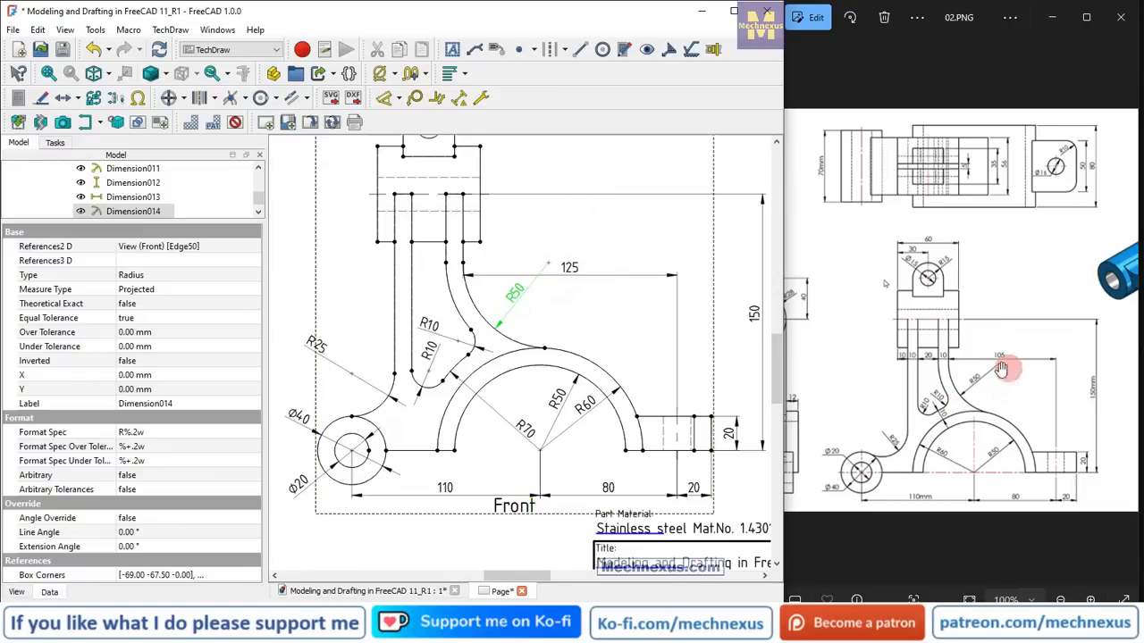
# - In the 3D model, show Pad002, check the constraints of its sketch and close the sketch
pyautogui.click(384, 591)
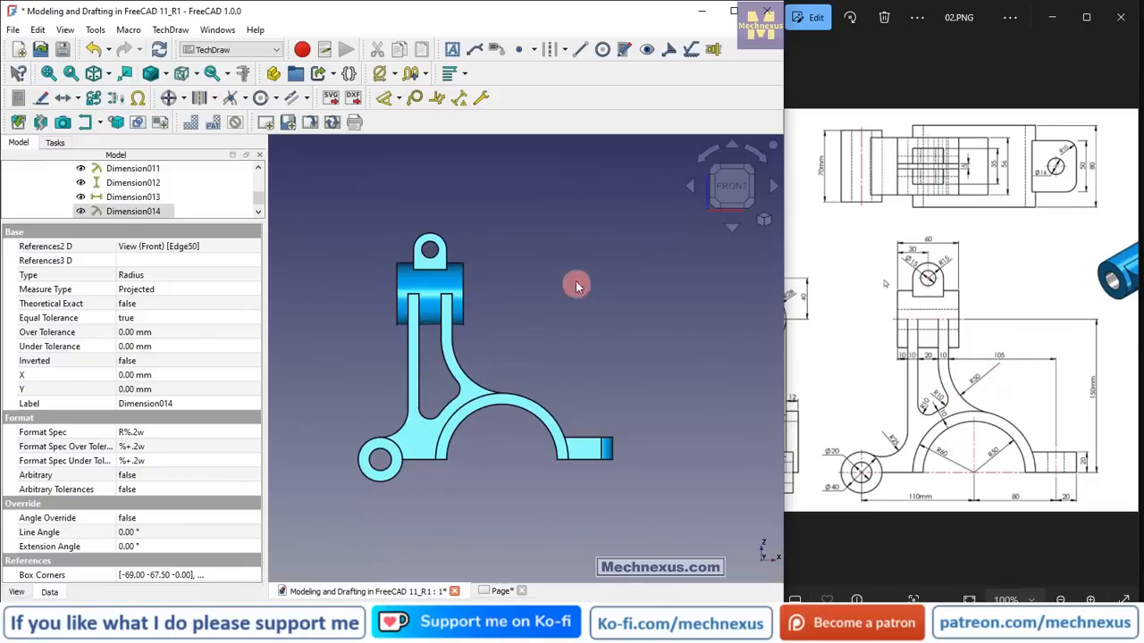
pyautogui.moveTo(207, 221); pyautogui.dragTo(206, 533)
pyautogui.scroll(5, 197, 375)
pyautogui.click(91, 256)
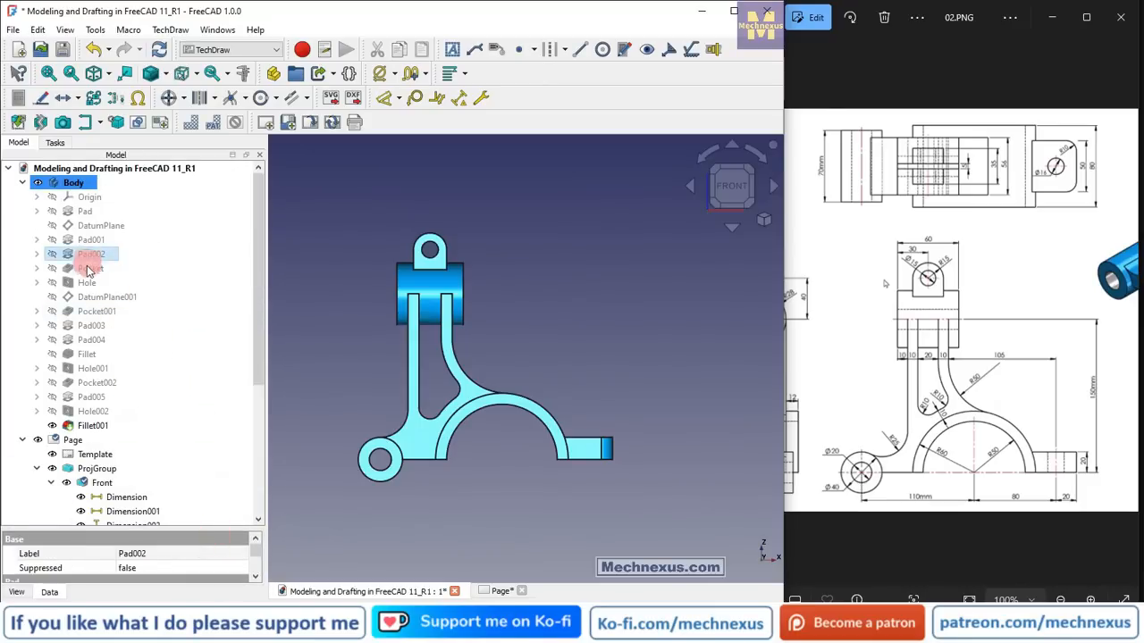
pyautogui.press('space')
pyautogui.click(36, 253)
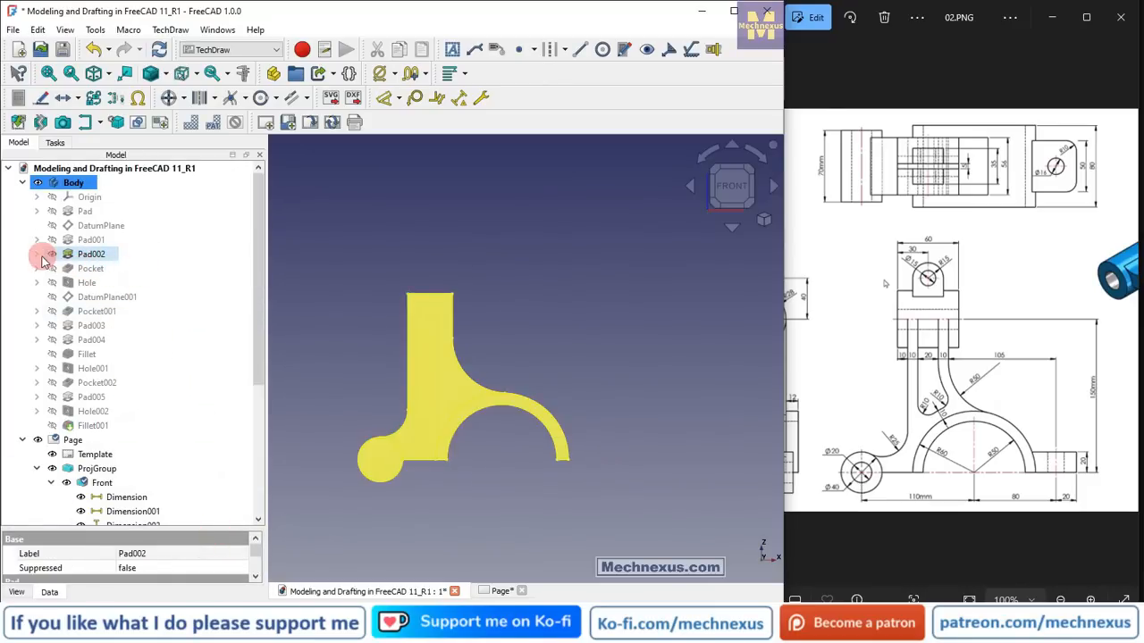
pyautogui.doubleClick(104, 268)
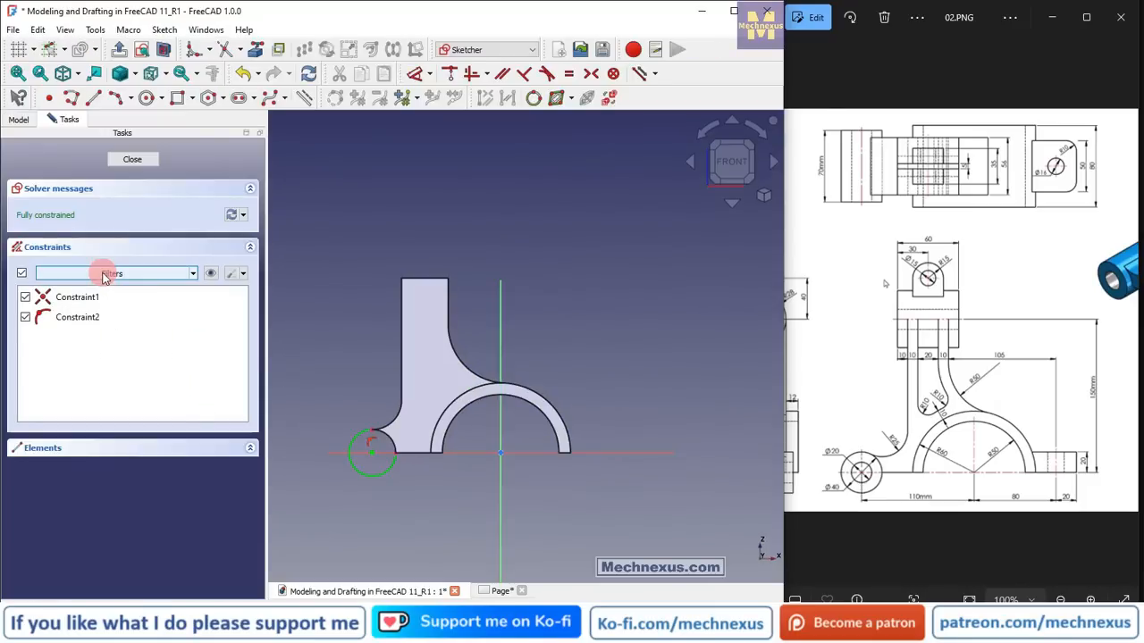
pyautogui.click(146, 163)
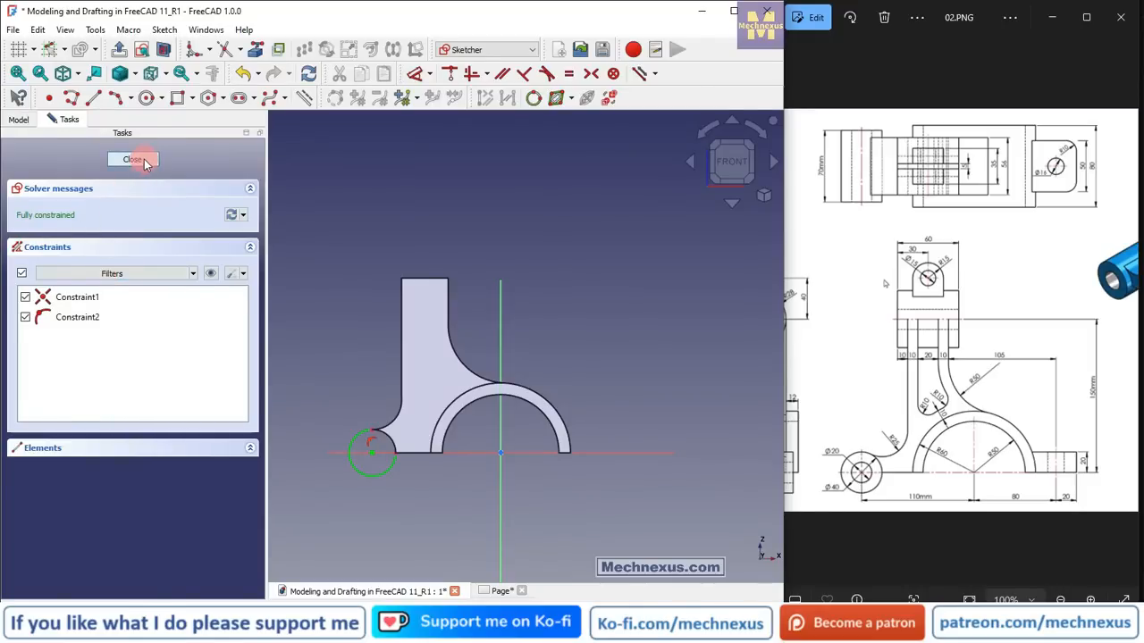
# - Show Pad001, open its sketch for editing and move the 150 mm height dimension clear of the arch
pyautogui.click(82, 241)
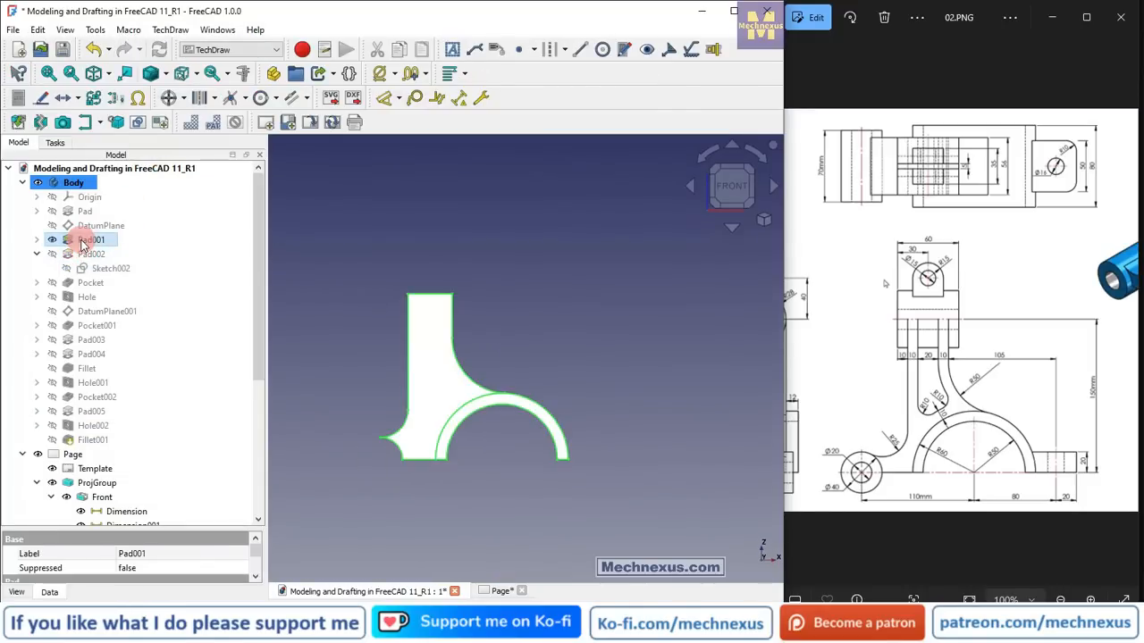
pyautogui.click(37, 239)
pyautogui.click(116, 256)
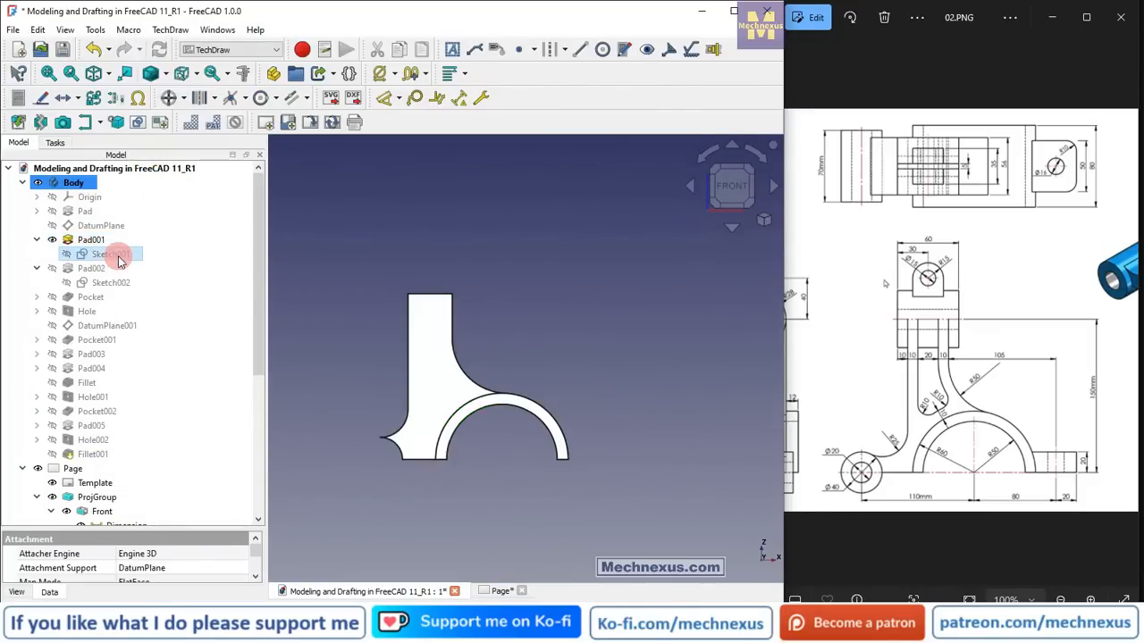
pyautogui.doubleClick(116, 255)
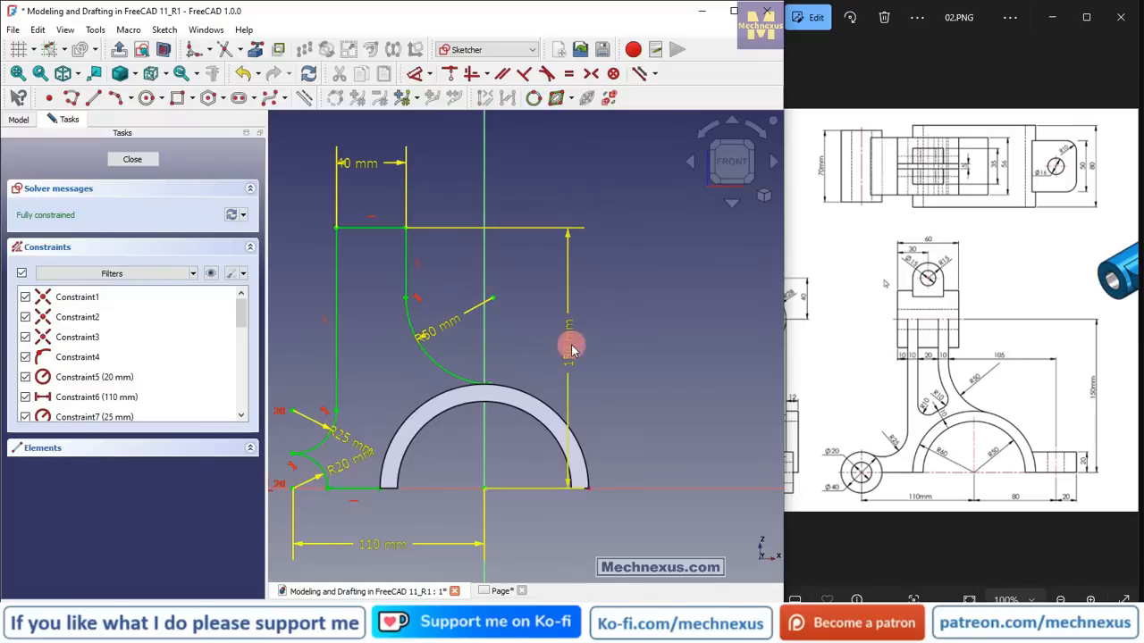
pyautogui.moveTo(572, 348); pyautogui.dragTo(658, 349)
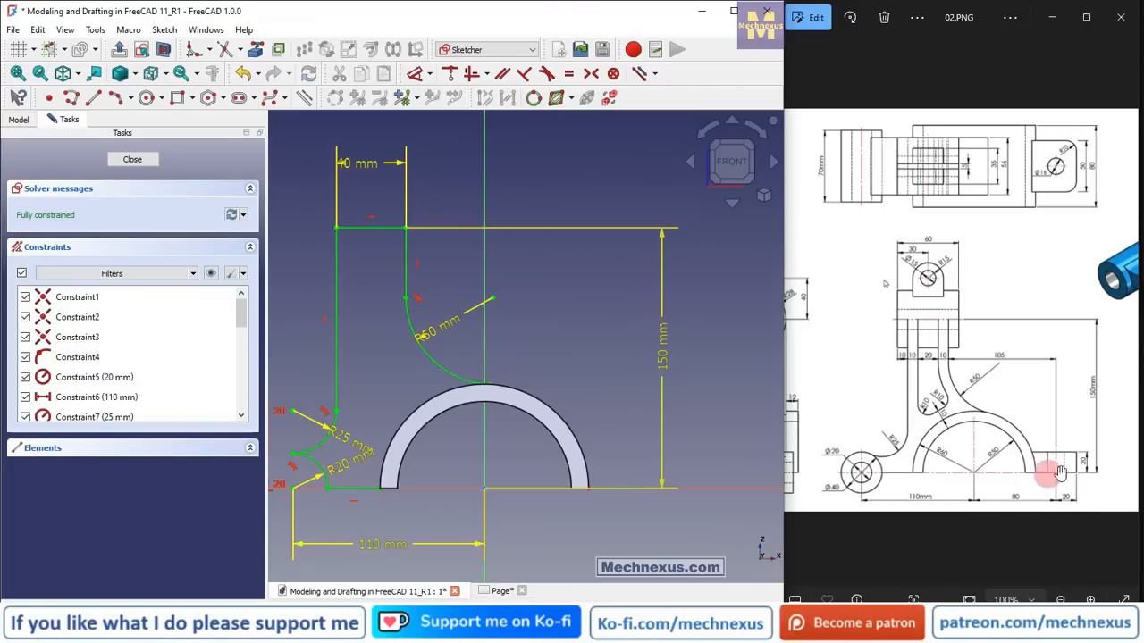
# - Draw a vertical line across the horizontal axis to the right of the arch and convert it to construction geometry
pyautogui.scroll(-1, 566, 379)
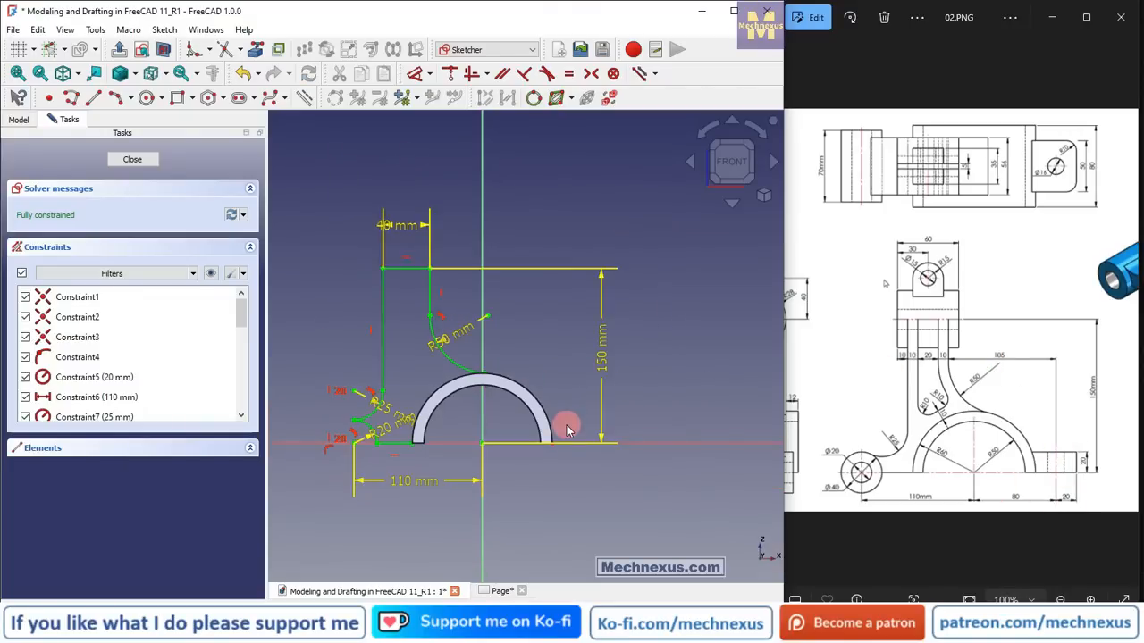
pyautogui.scroll(-1, 567, 425)
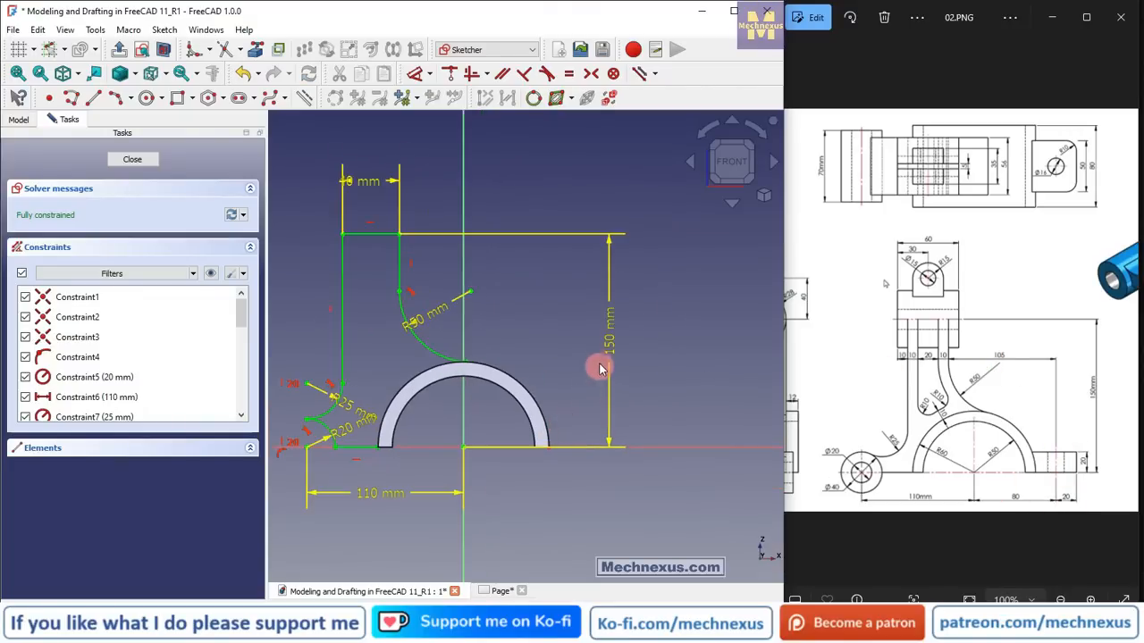
pyautogui.click(92, 98)
pyautogui.click(649, 395)
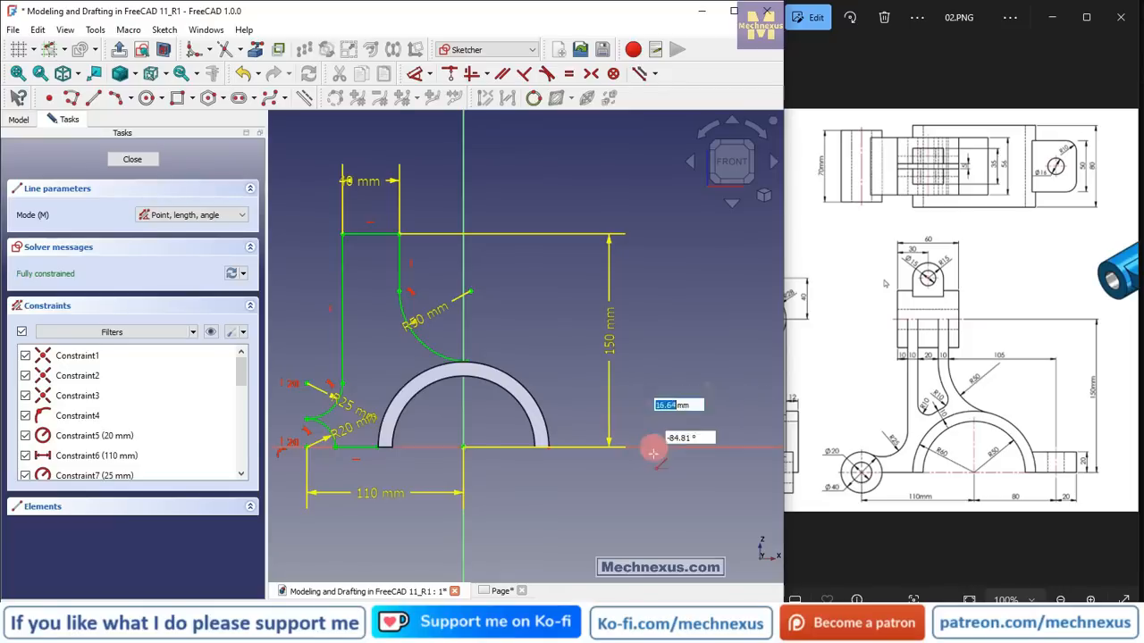
pyautogui.click(650, 476)
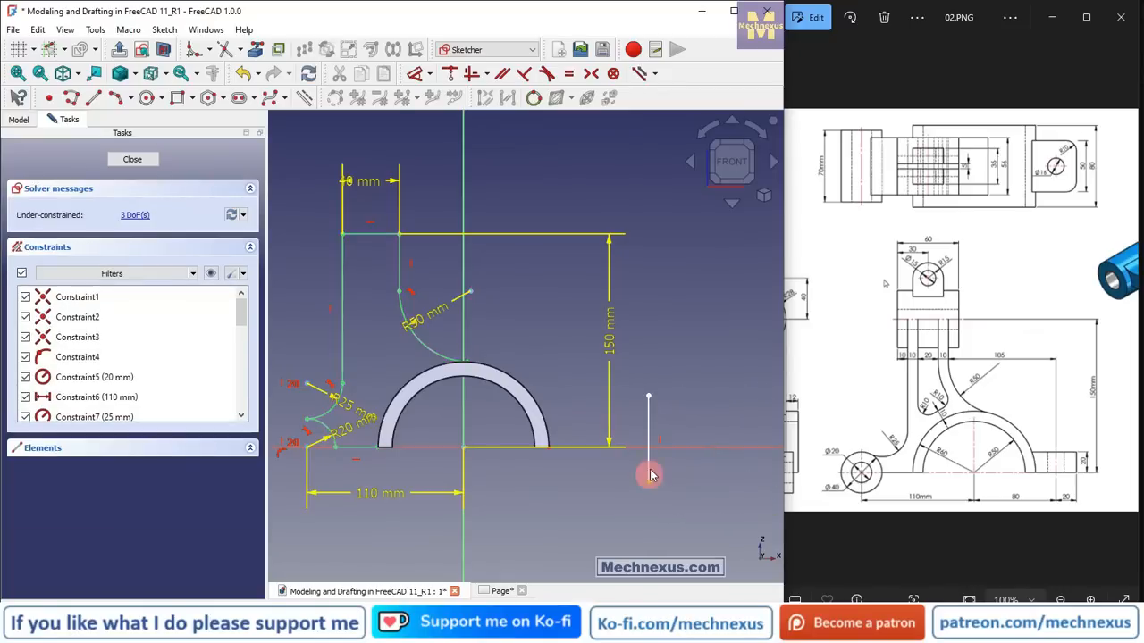
pyautogui.click(306, 100)
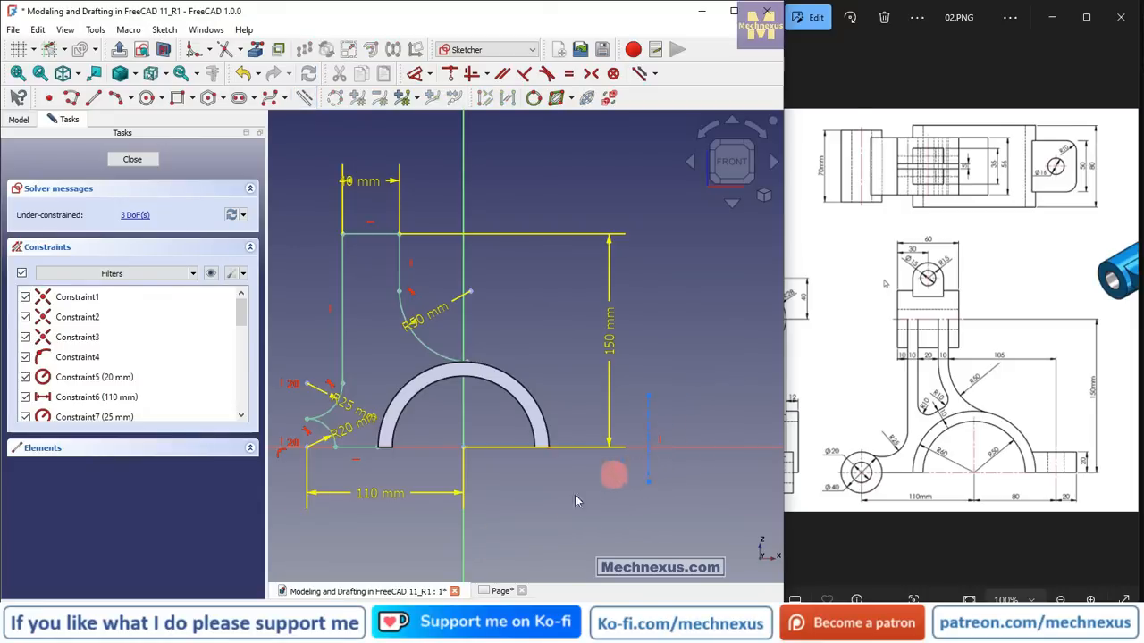
# - Constrain the construction line's lower end 80 mm horizontally from the origin and move the 40 mm arm width label aside
pyautogui.click(415, 73)
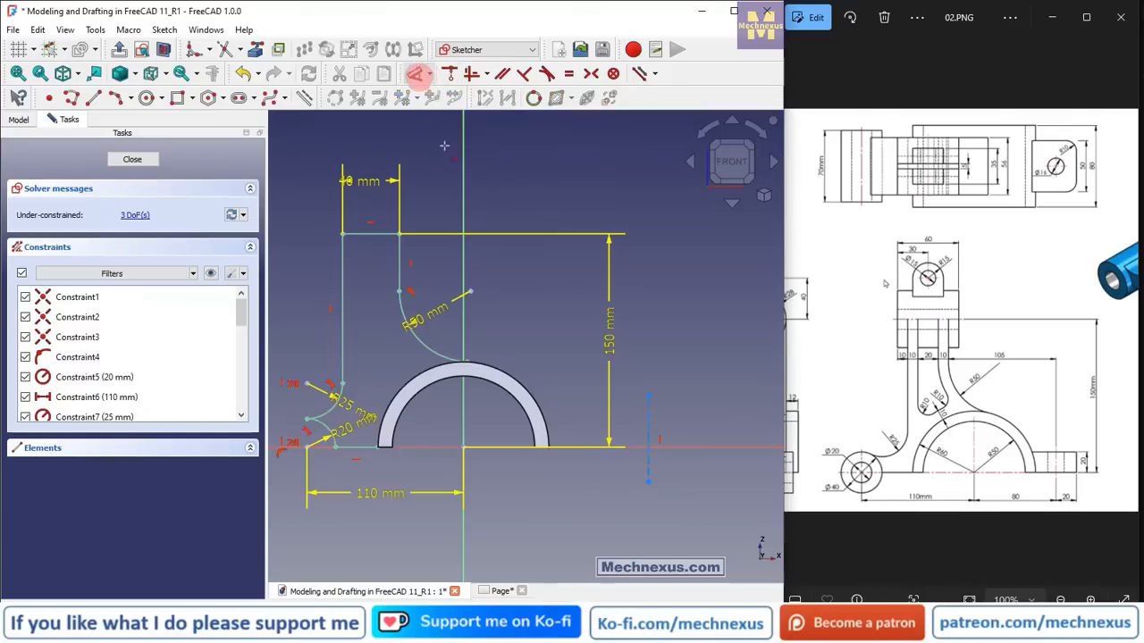
pyautogui.click(464, 440)
pyautogui.click(464, 447)
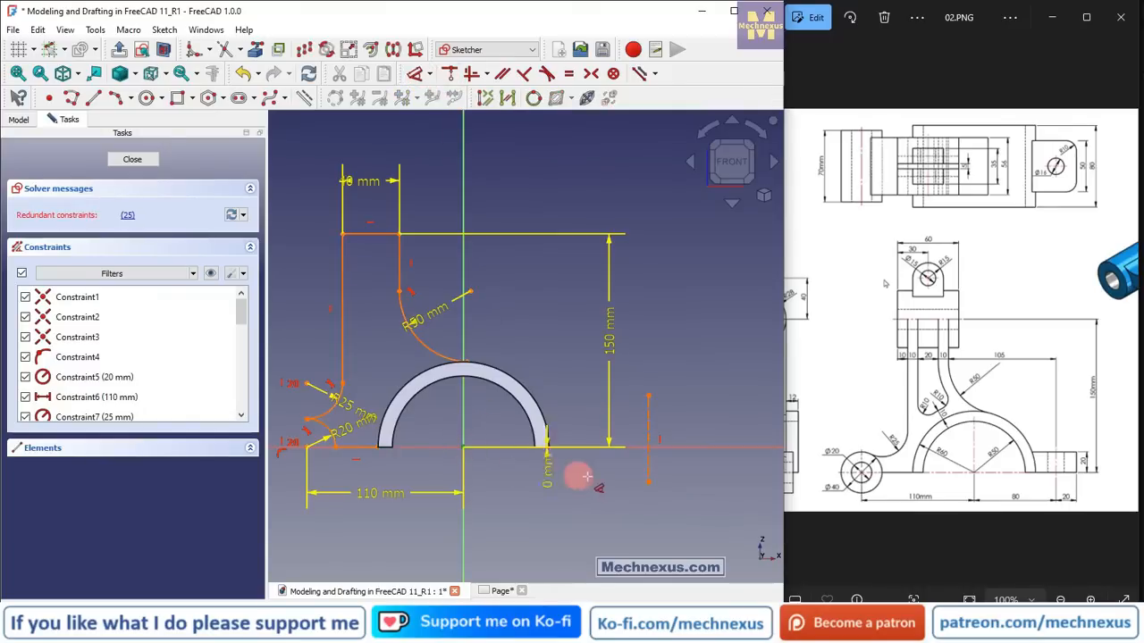
pyautogui.click(648, 483)
pyautogui.click(584, 515)
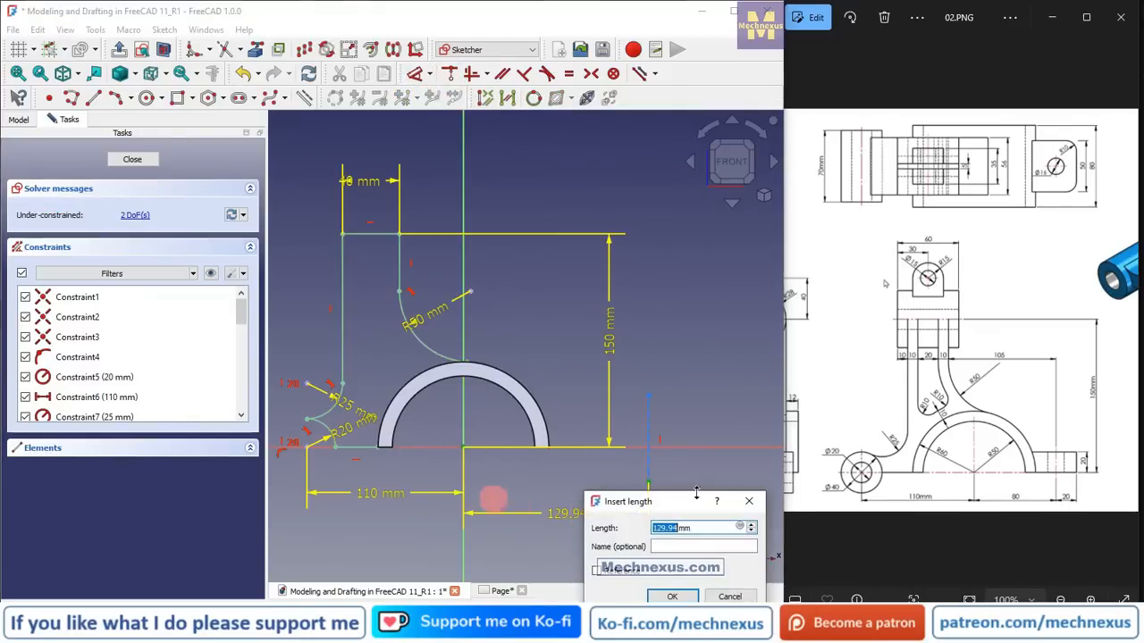
pyautogui.press('Return')
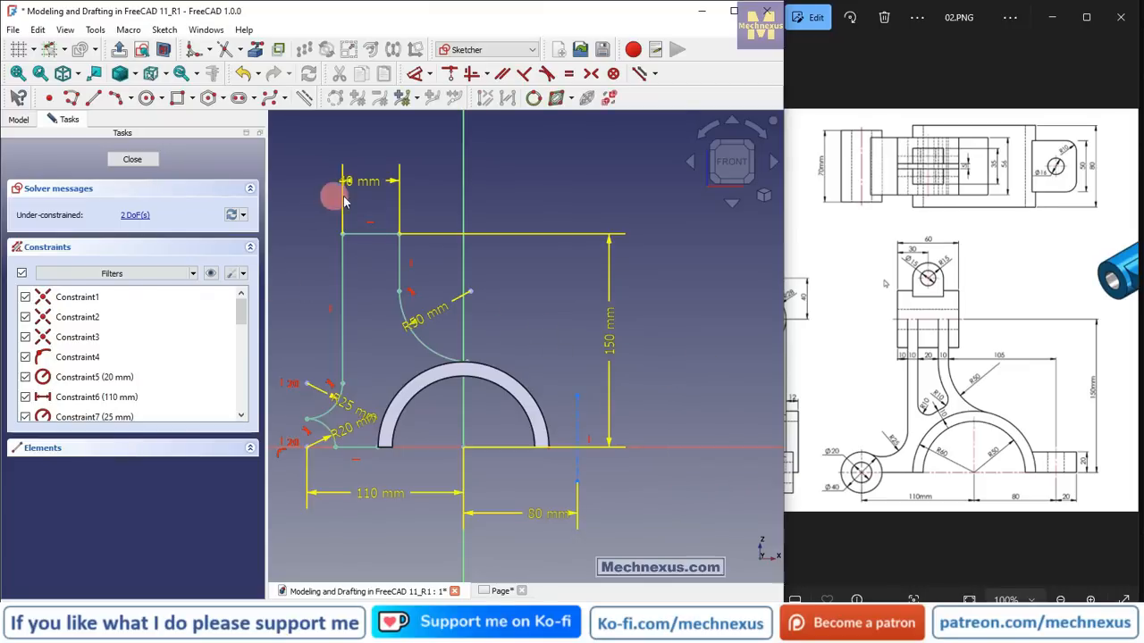
pyautogui.moveTo(357, 185); pyautogui.dragTo(297, 190)
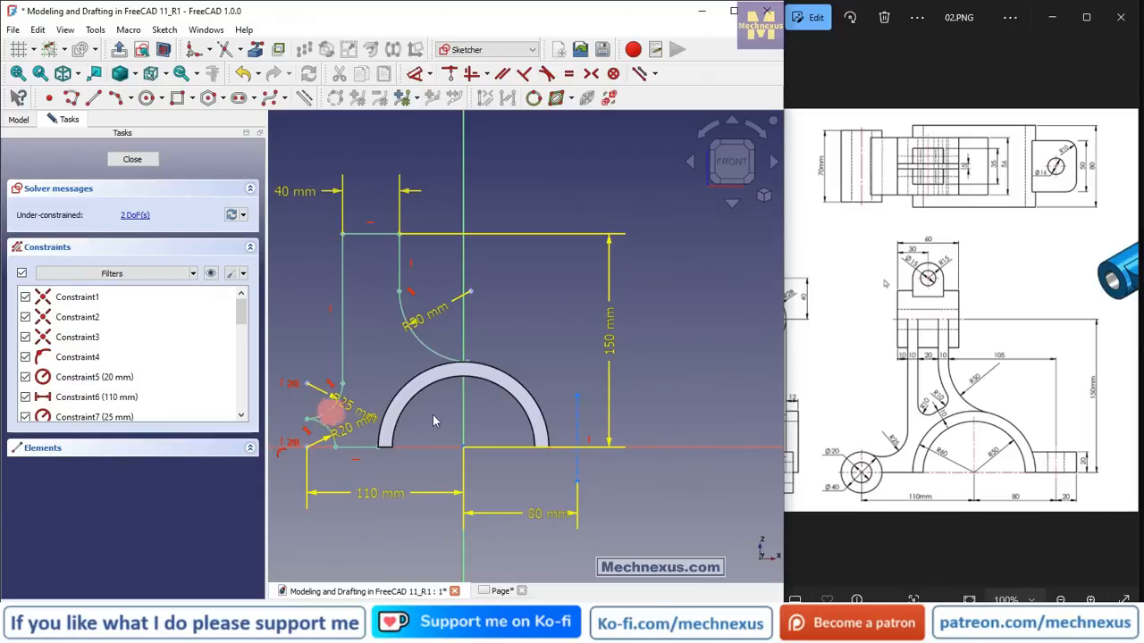
# - Delete the vertical constraint aligning the R25 and R20 arc centres and shift the arm slightly towards the arch's centre
pyautogui.scroll(2, 365, 413)
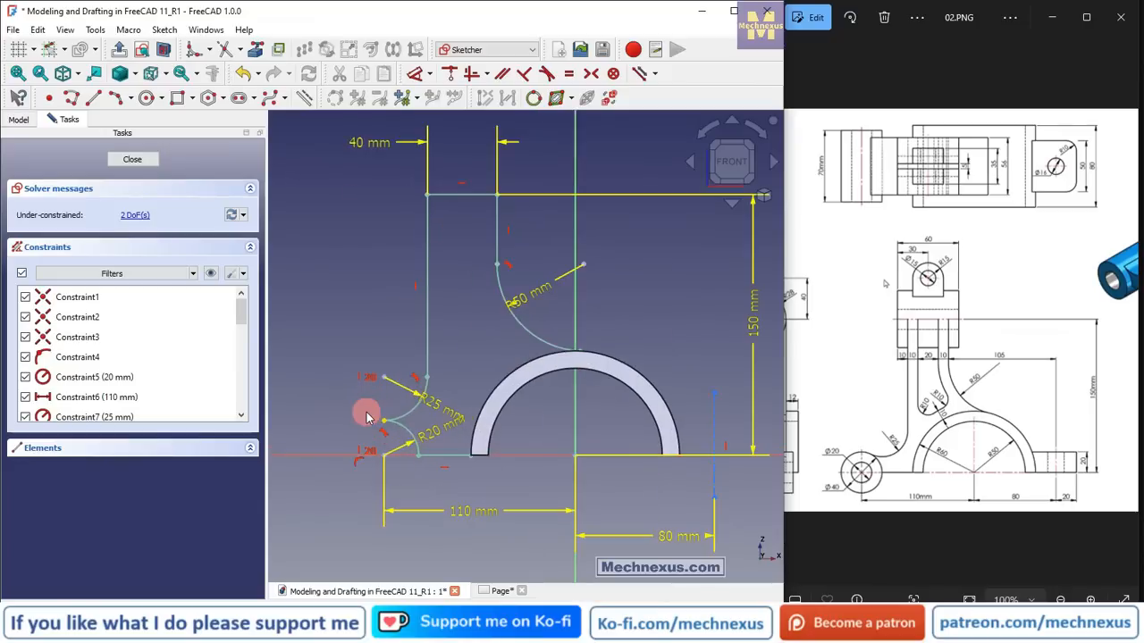
pyautogui.click(357, 379)
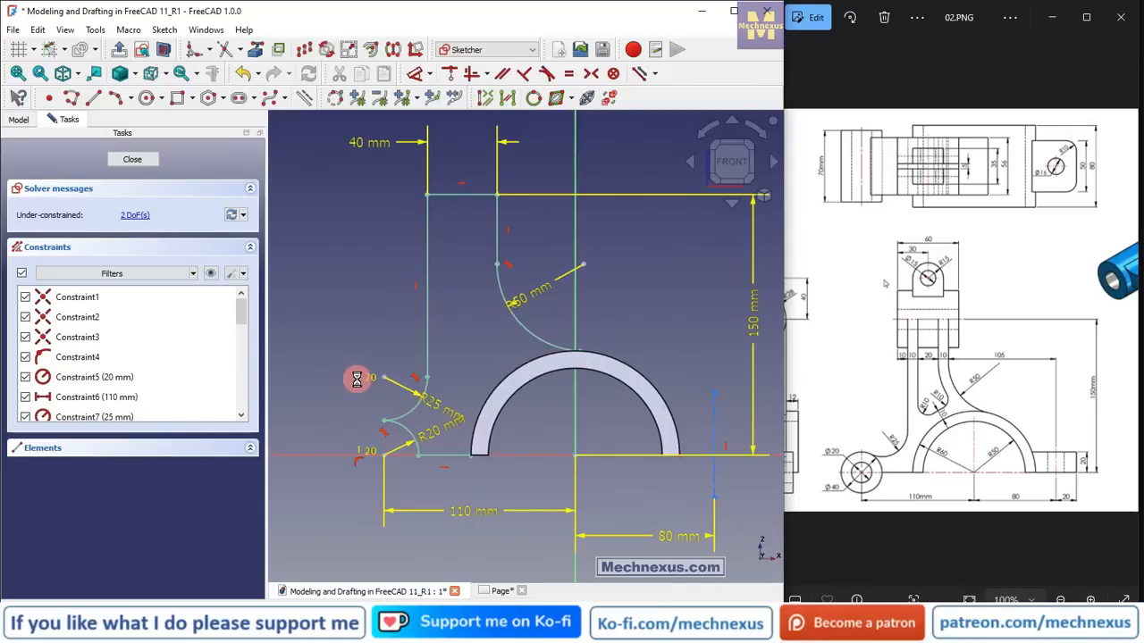
pyautogui.press('Delete')
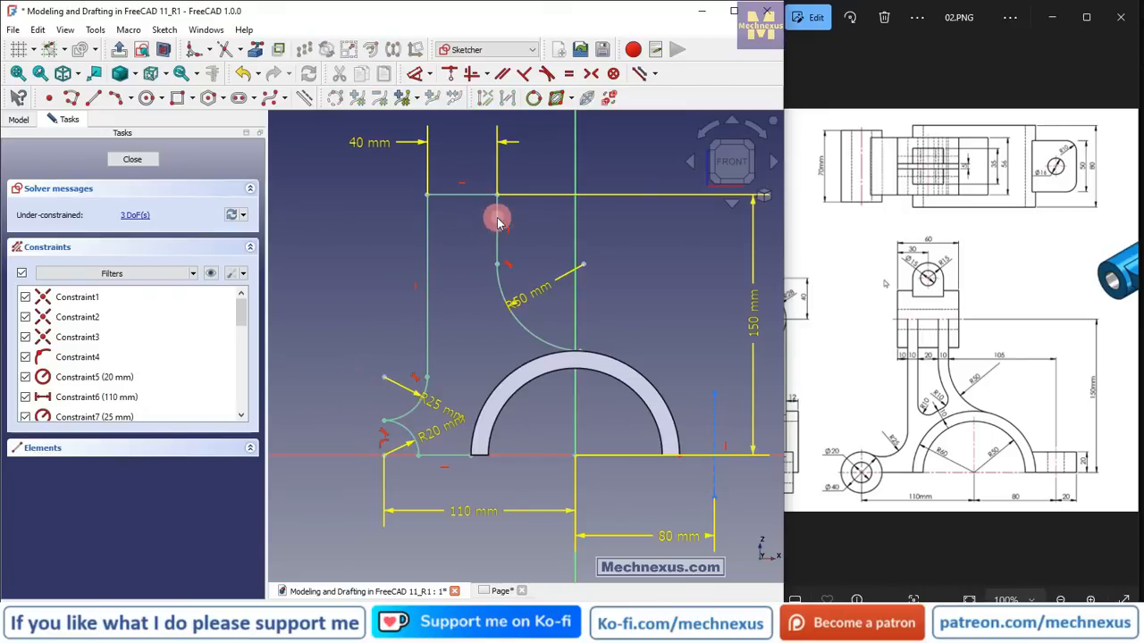
pyautogui.scroll(-1, 525, 222)
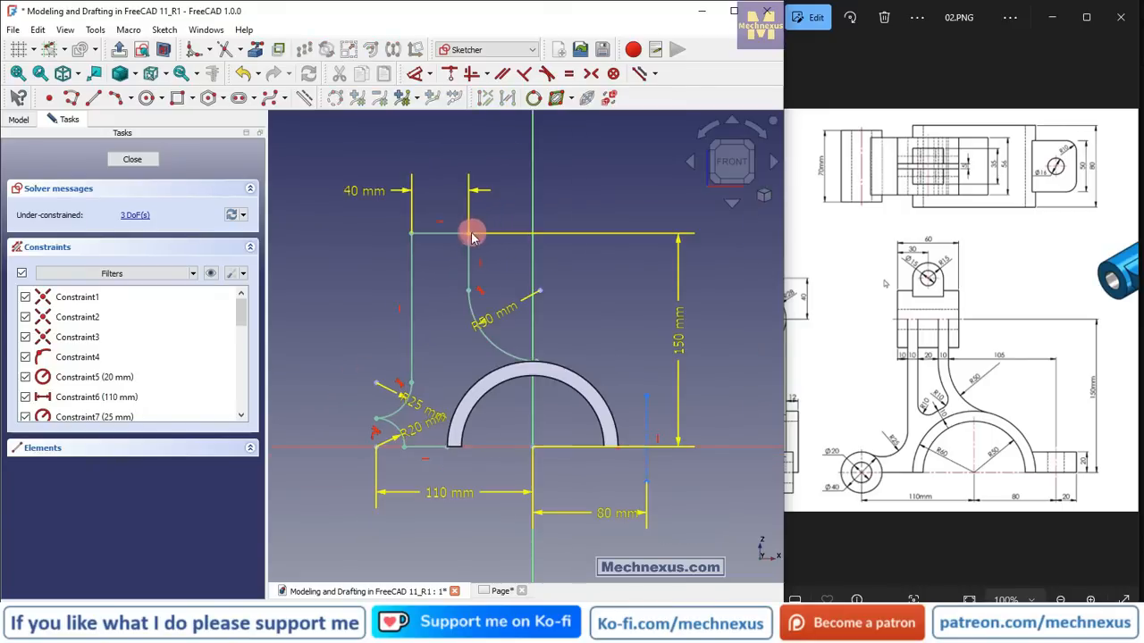
pyautogui.moveTo(471, 239)
pyautogui.mouseDown()
pyautogui.moveTo(503, 230)
pyautogui.moveTo(482, 226)
pyautogui.mouseUp()
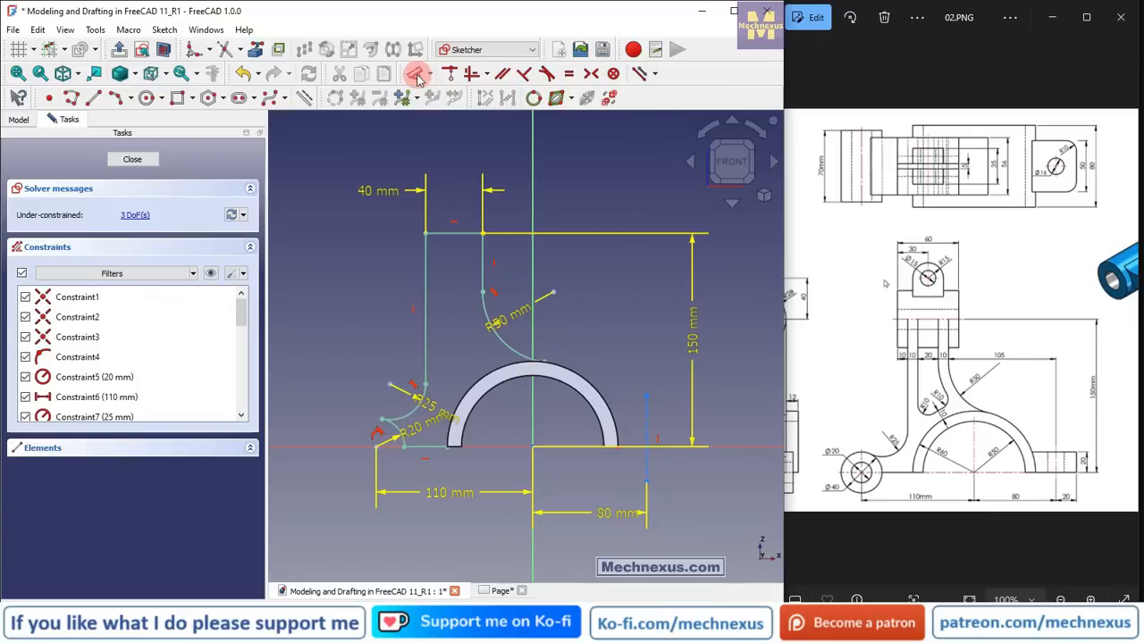
# - Constrain the arm's upper right corner 105 mm horizontally from the construction line's upper end and close the sketch
pyautogui.click(483, 232)
pyautogui.click(645, 394)
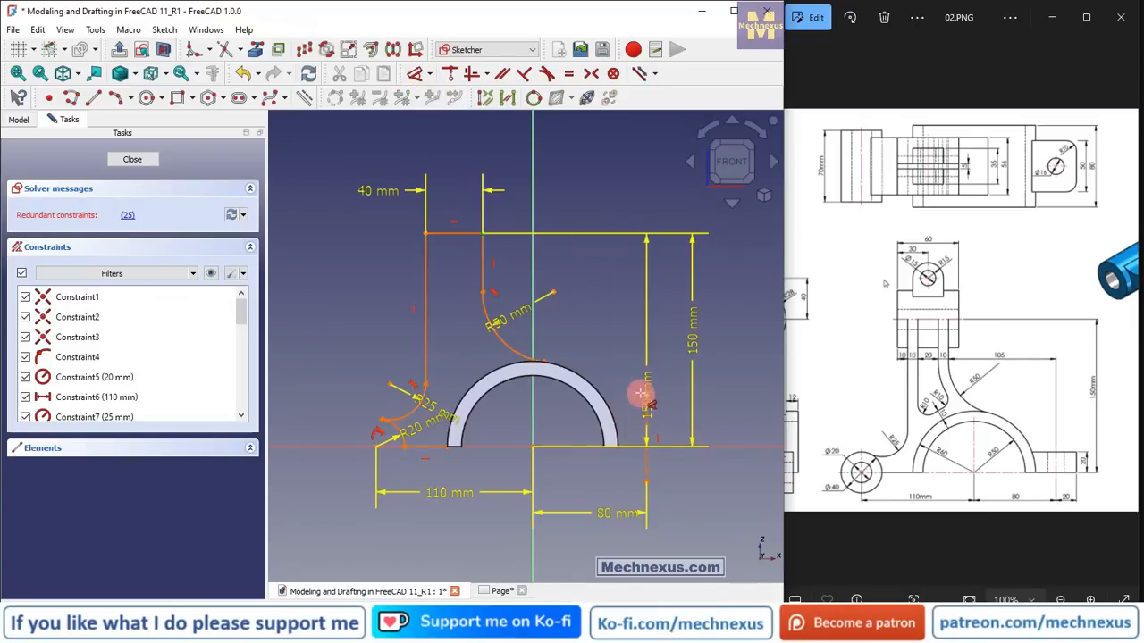
pyautogui.click(579, 199)
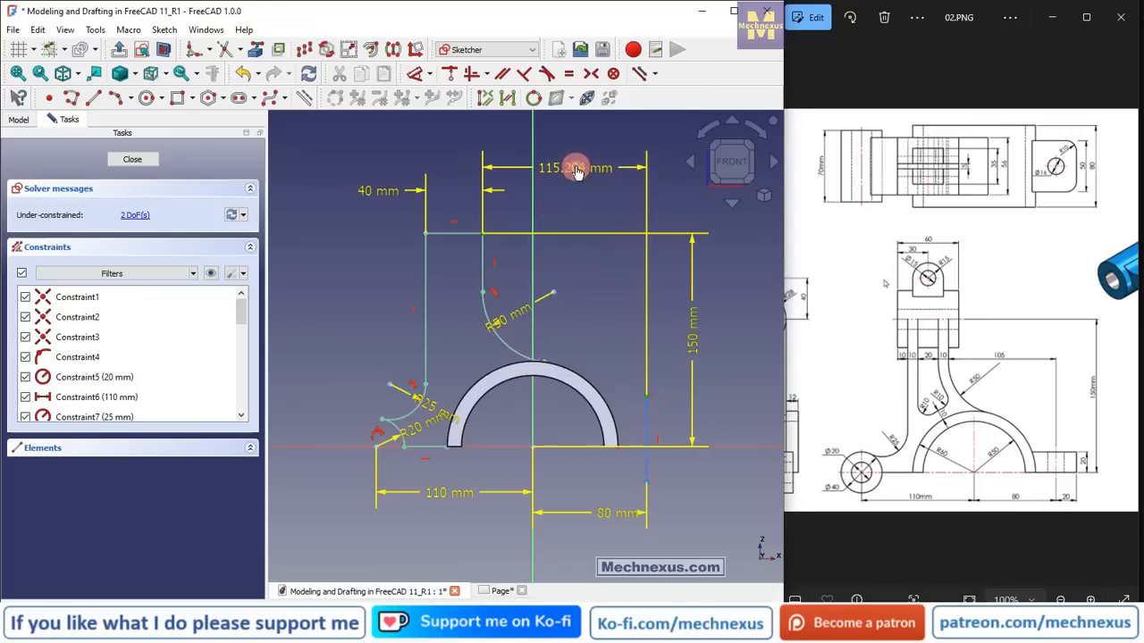
pyautogui.click(577, 168)
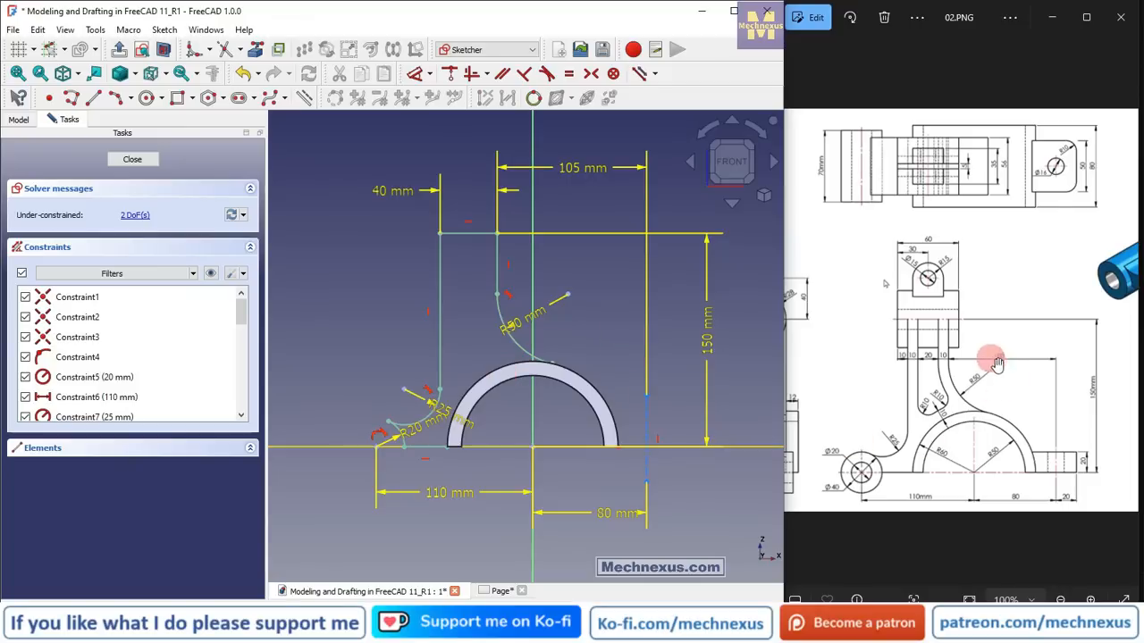
pyautogui.scroll(1, 413, 409)
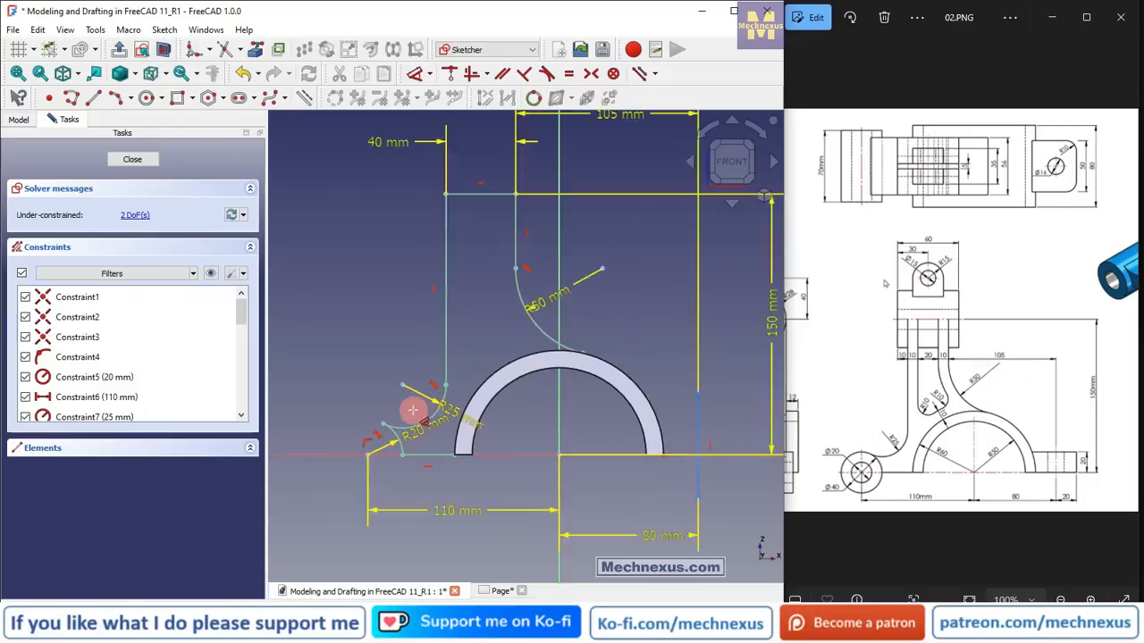
pyautogui.scroll(-2, 402, 362)
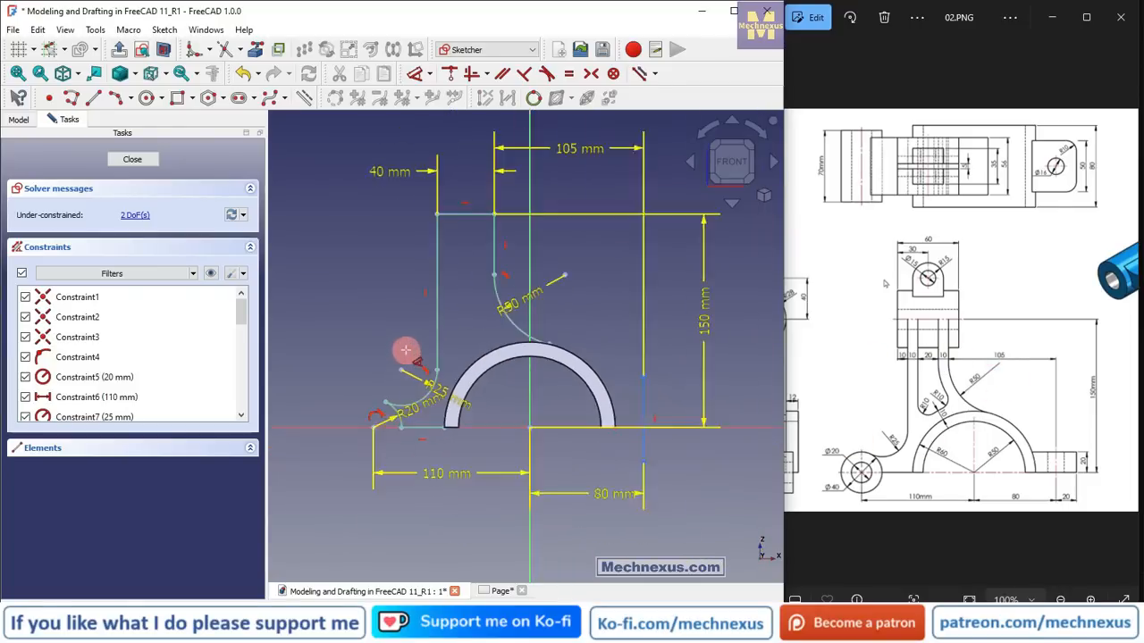
pyautogui.click(134, 160)
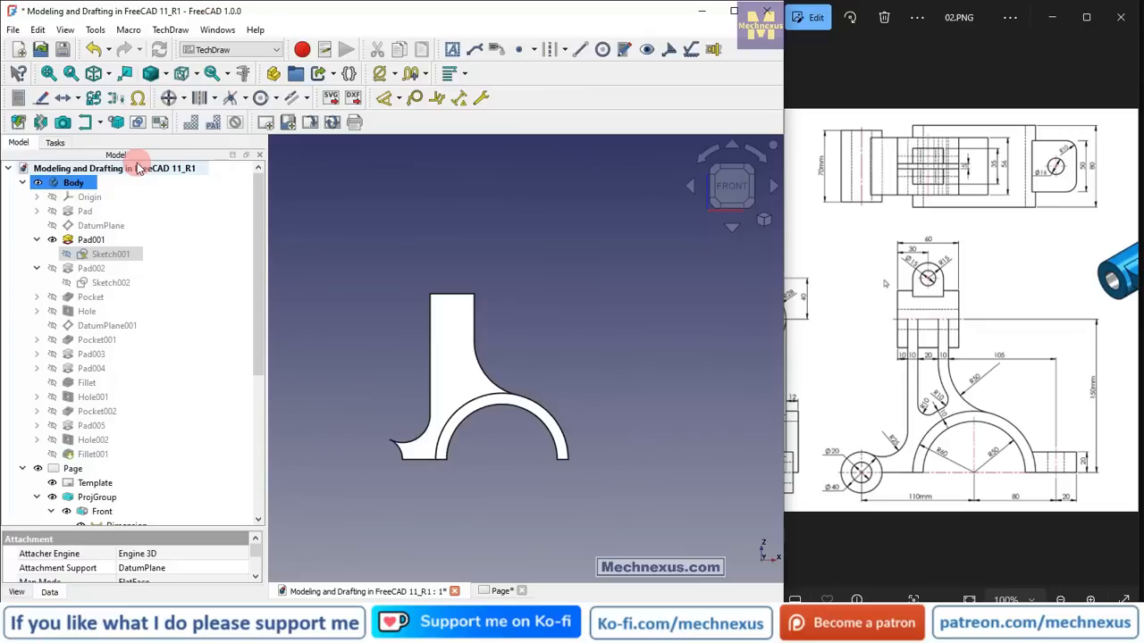
# - Show the body's features one after another from Pad002 through Pad005 and Hole002, ending with Fillet001 as the displayed feature
pyautogui.click(88, 270)
pyautogui.press('space')
pyautogui.click(89, 298)
pyautogui.press('space')
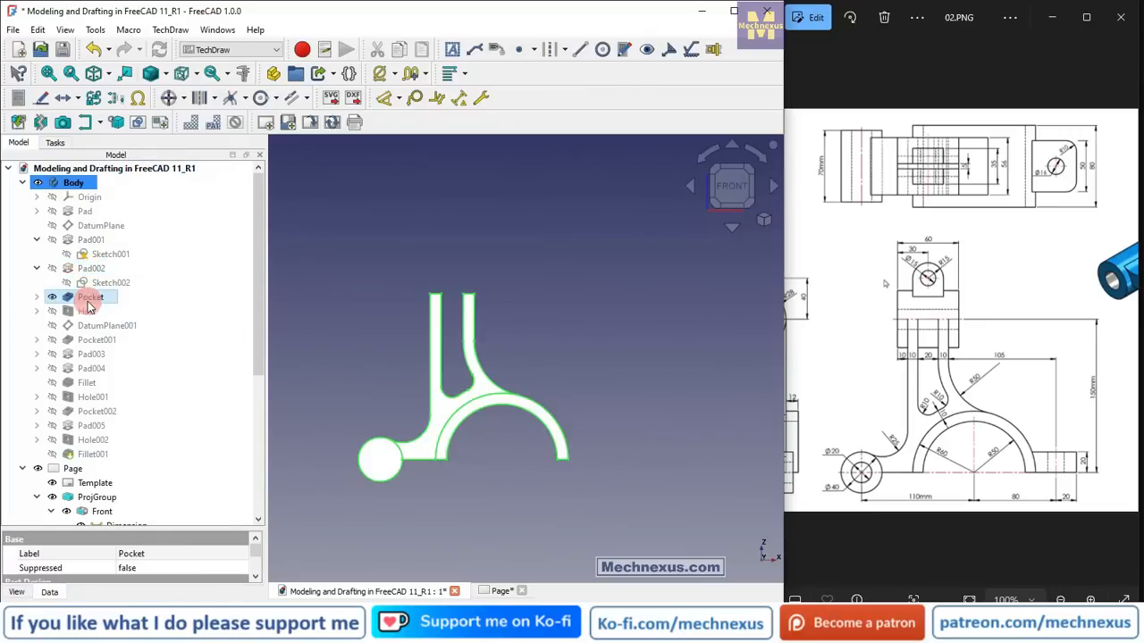
pyautogui.click(89, 311)
pyautogui.press('space')
pyautogui.click(94, 326)
pyautogui.press('space')
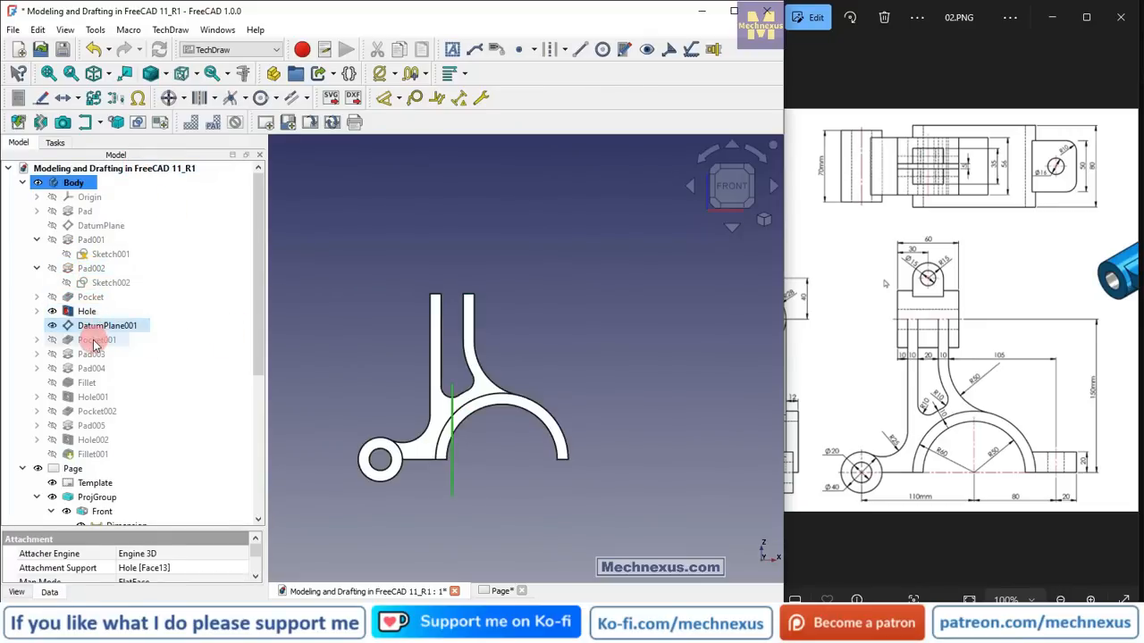
pyautogui.click(91, 340)
pyautogui.press('space')
pyautogui.click(90, 354)
pyautogui.press('space')
pyautogui.click(91, 368)
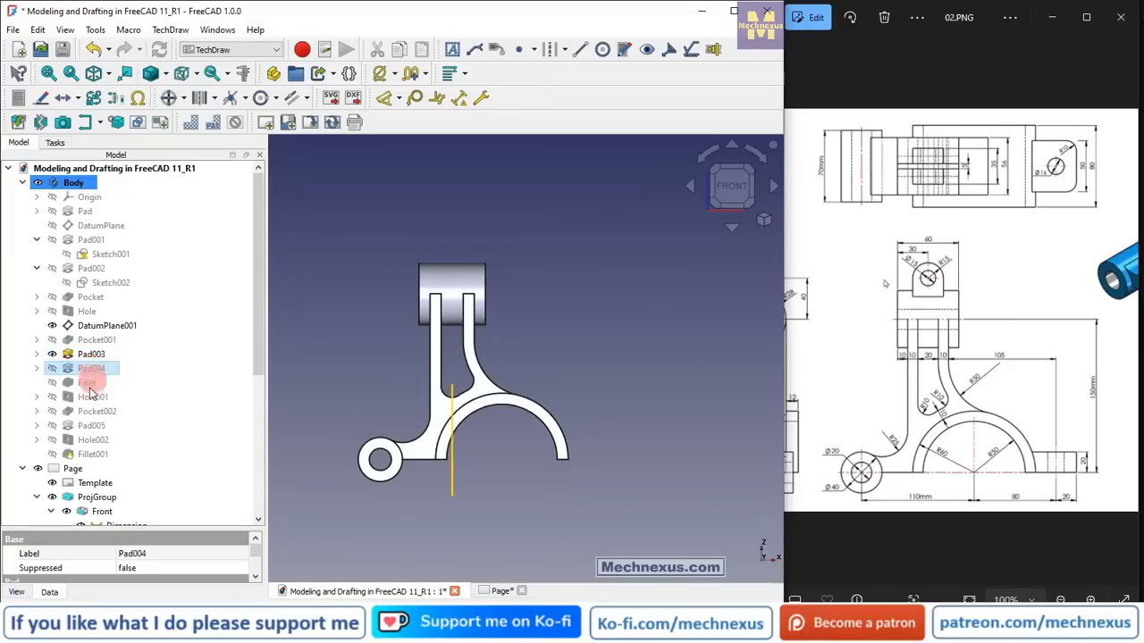
pyautogui.press('space')
pyautogui.click(85, 382)
pyautogui.press('space')
pyautogui.click(91, 396)
pyautogui.press('space')
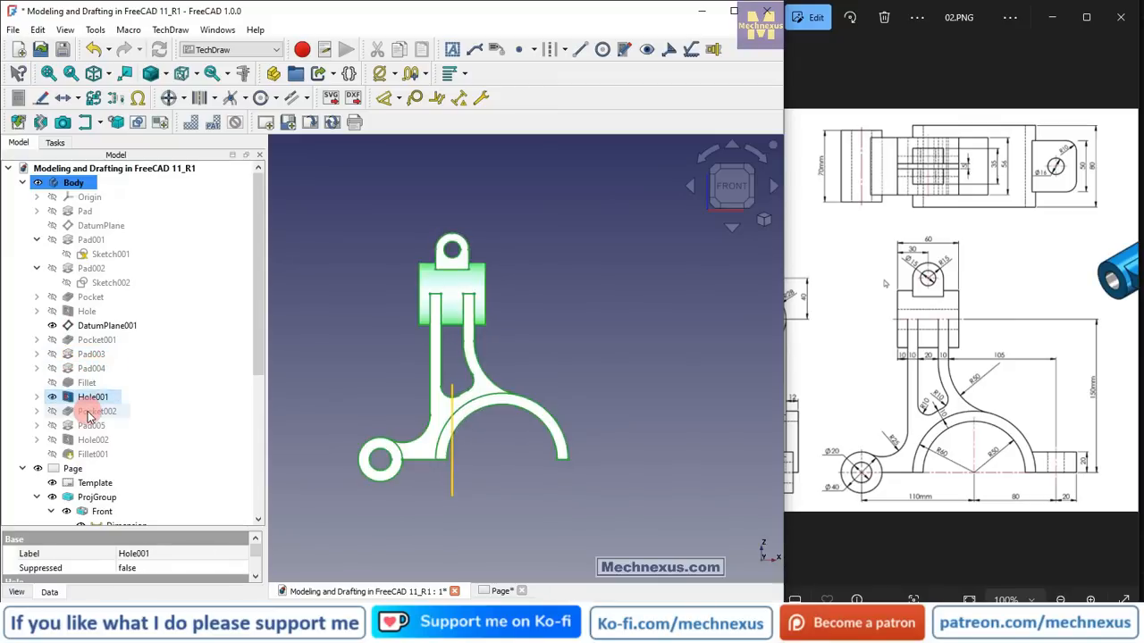
pyautogui.click(94, 411)
pyautogui.press('space')
pyautogui.click(91, 425)
pyautogui.press('space')
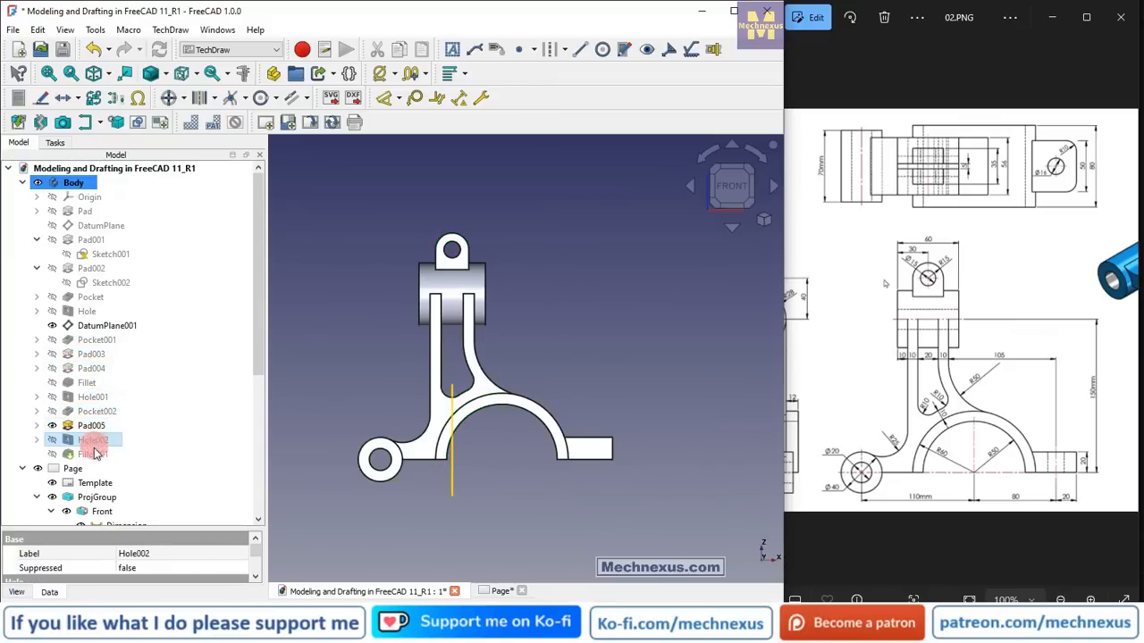
pyautogui.press('space')
pyautogui.click(93, 454)
pyautogui.press('space')
# - Hide DatumPlane001 so only the finished bracket is displayed, and save the document
pyautogui.moveTo(472, 349); pyautogui.dragTo(432, 401)
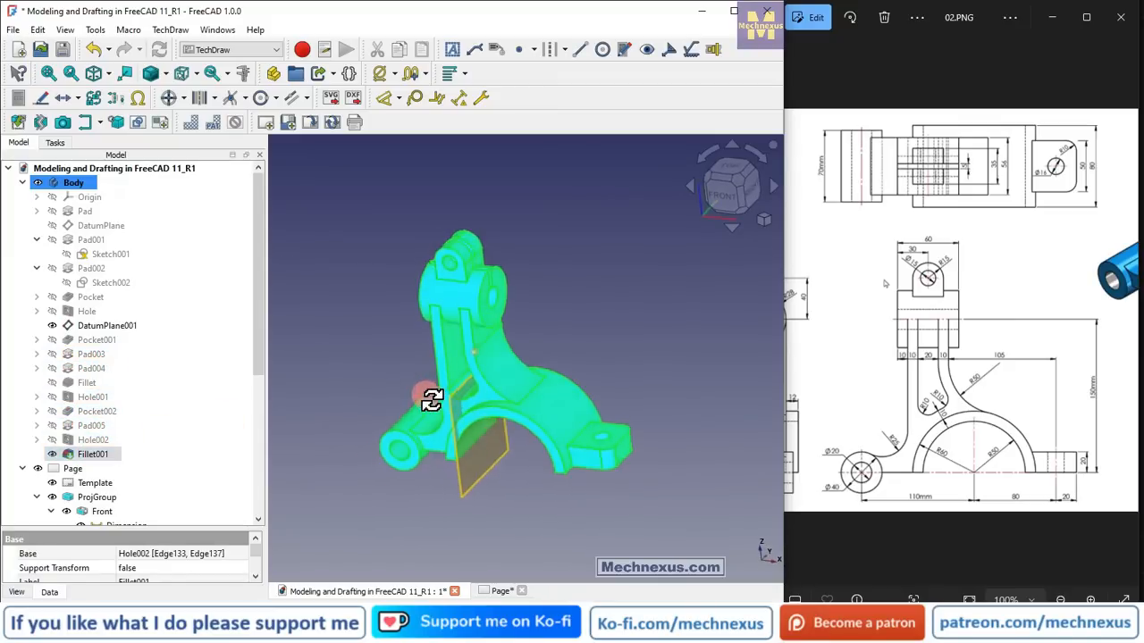
pyautogui.click(411, 514)
pyautogui.click(97, 327)
pyautogui.press('space')
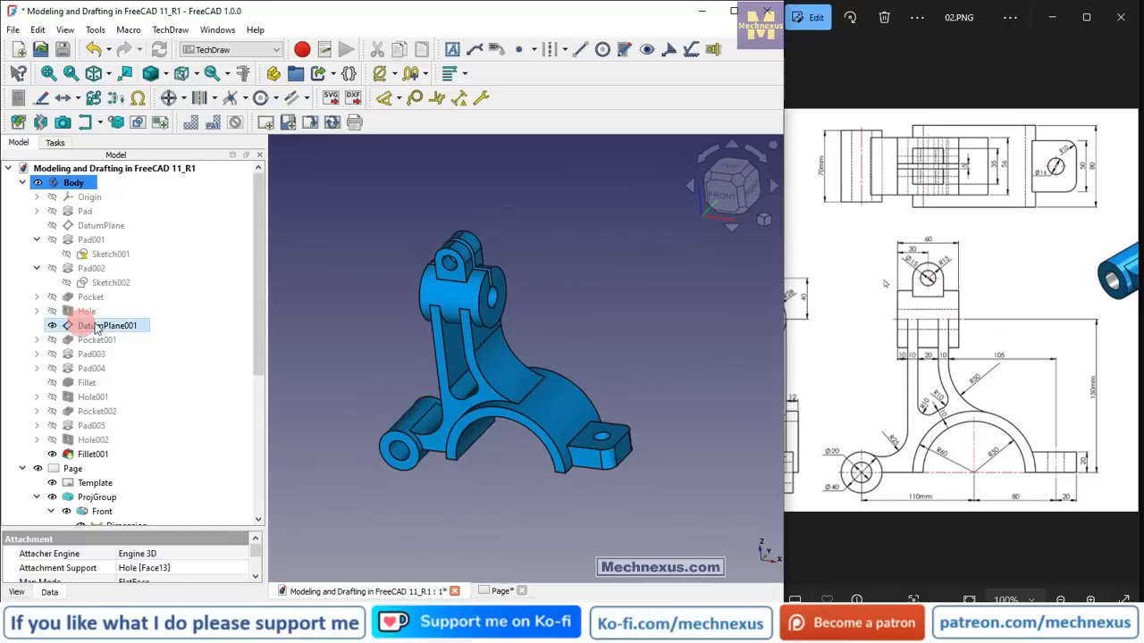
pyautogui.scroll(2, 479, 417)
pyautogui.click(333, 283)
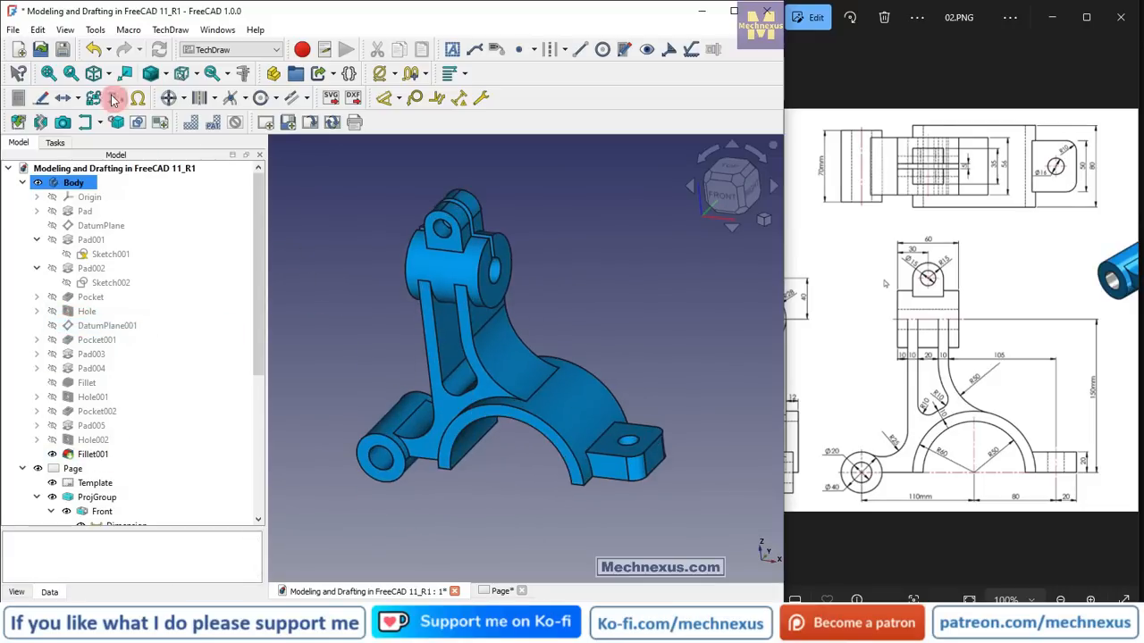
pyautogui.click(399, 542)
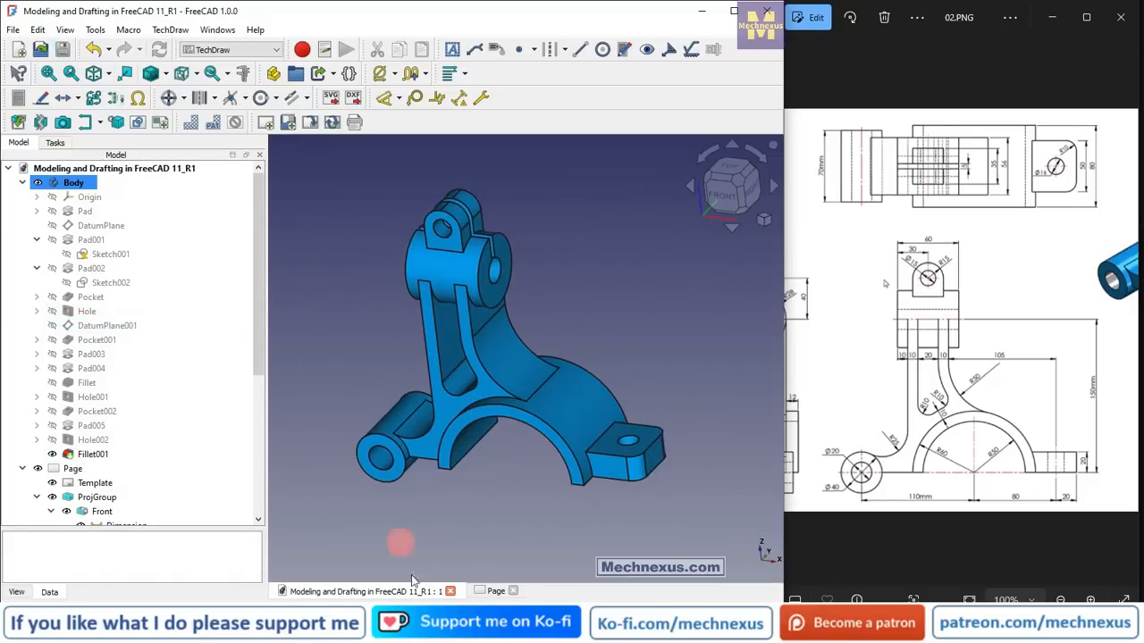
# - Return to the drawing page and delete the two broken zero dimensions below the arch and lug in the Front view
pyautogui.click(491, 593)
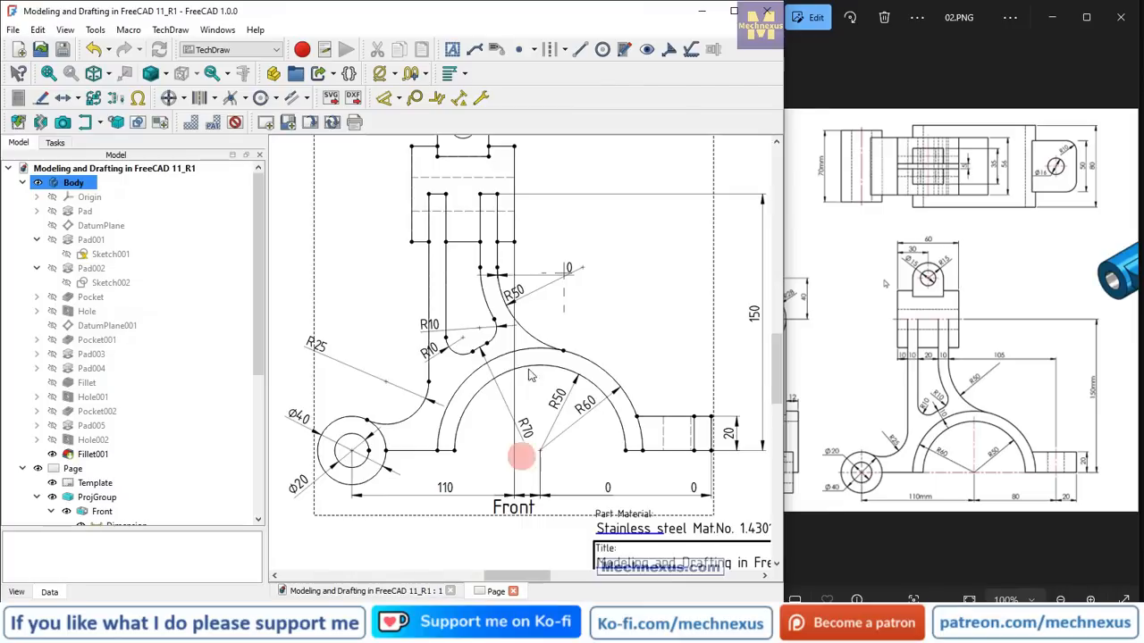
pyautogui.scroll(-2, 528, 364)
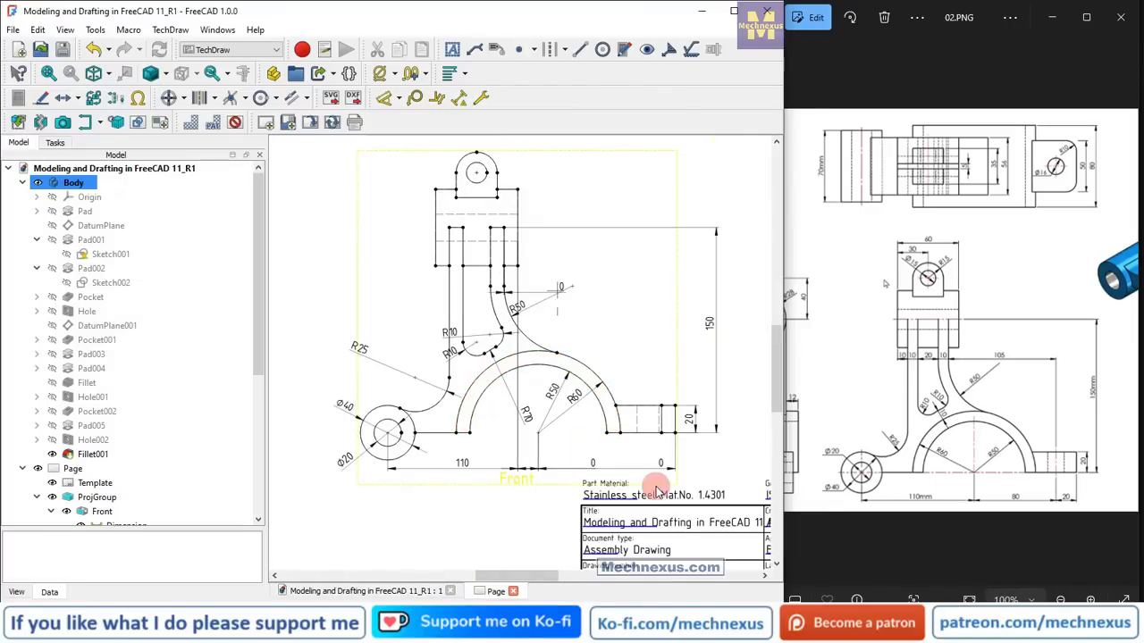
pyautogui.scroll(-2, 618, 354)
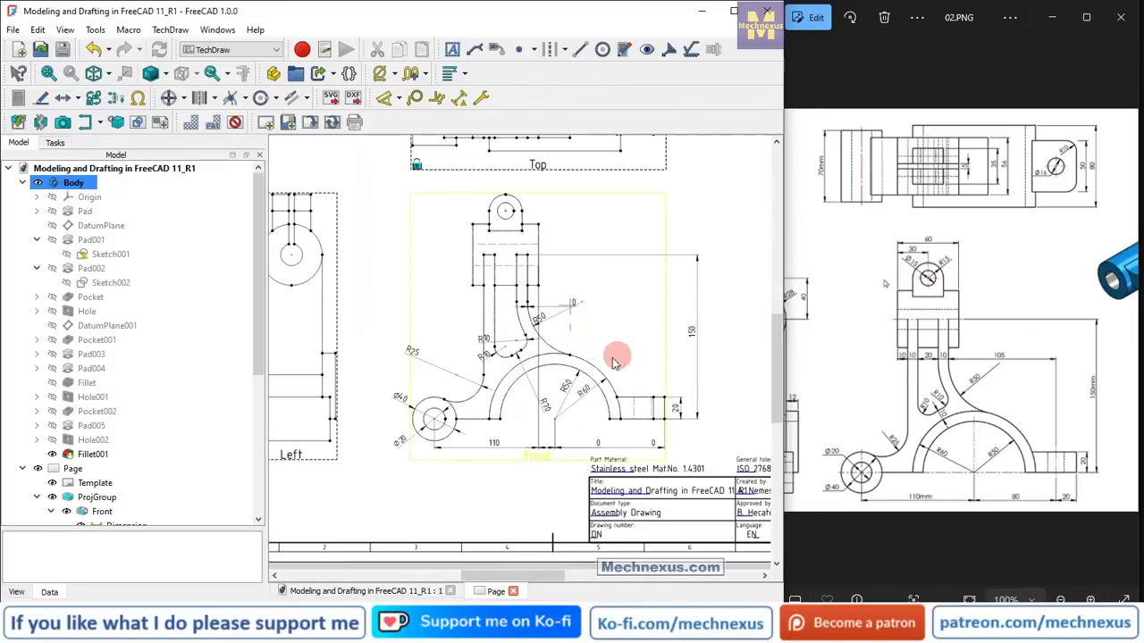
pyautogui.scroll(3, 424, 409)
pyautogui.moveTo(460, 414); pyautogui.dragTo(693, 458, button='middle')
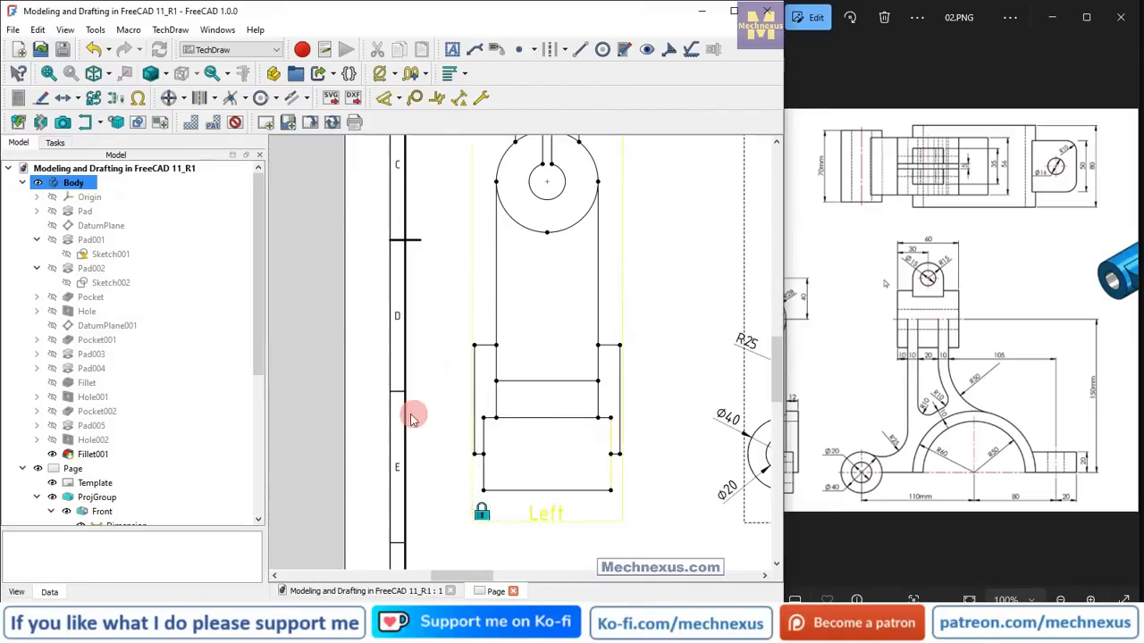
pyautogui.scroll(-3, 403, 413)
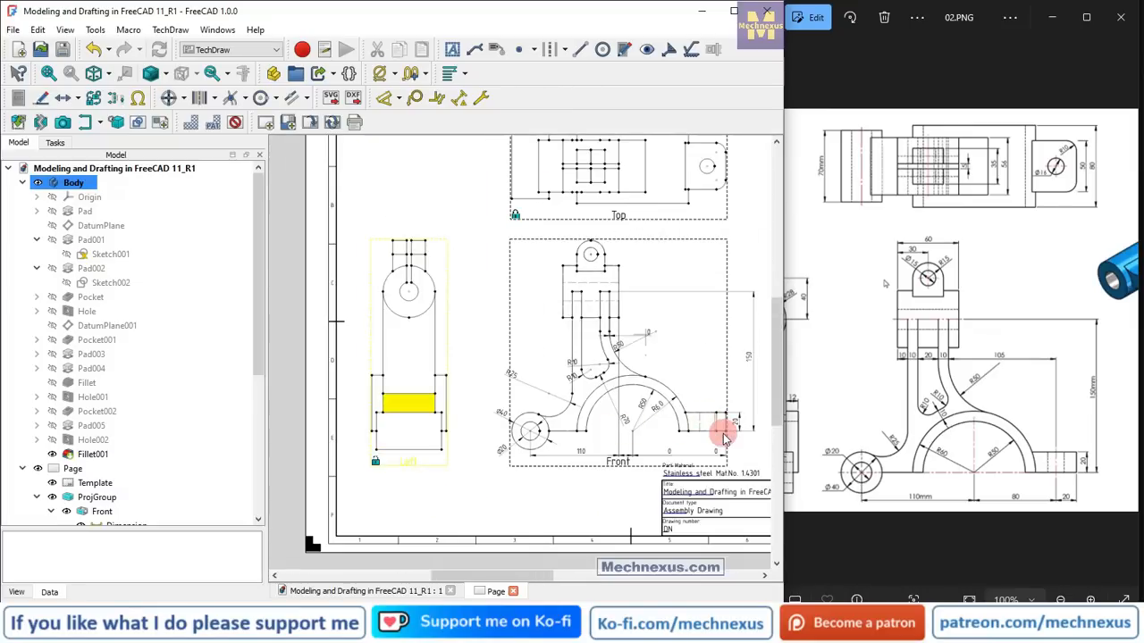
pyautogui.scroll(4, 728, 447)
pyautogui.scroll(-2, 659, 357)
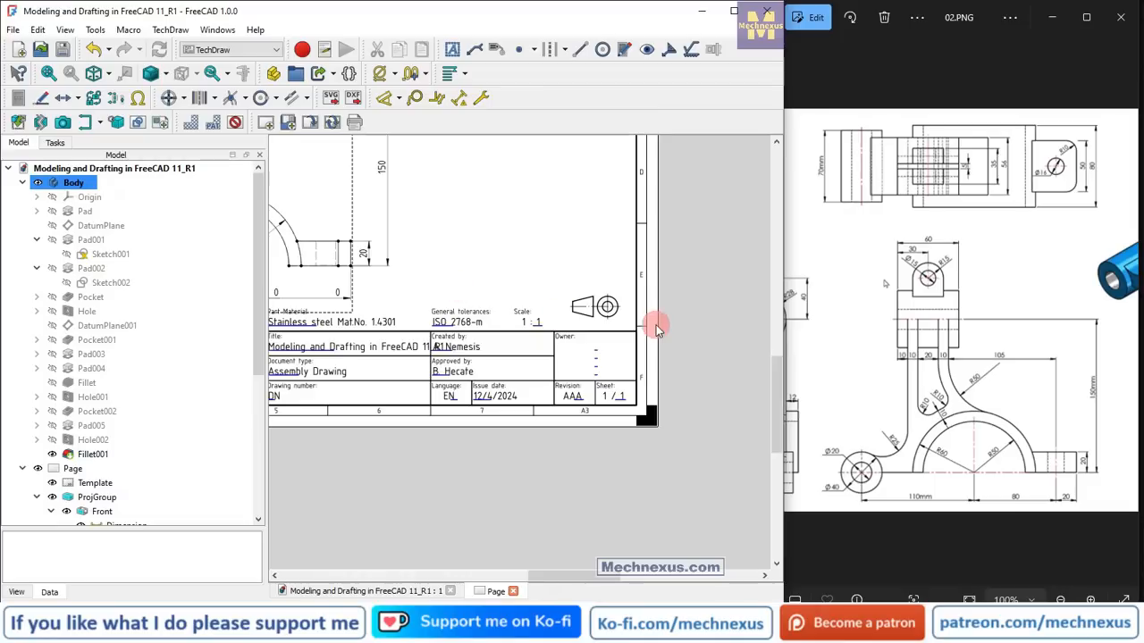
pyautogui.scroll(2, 656, 324)
pyautogui.scroll(3, 344, 264)
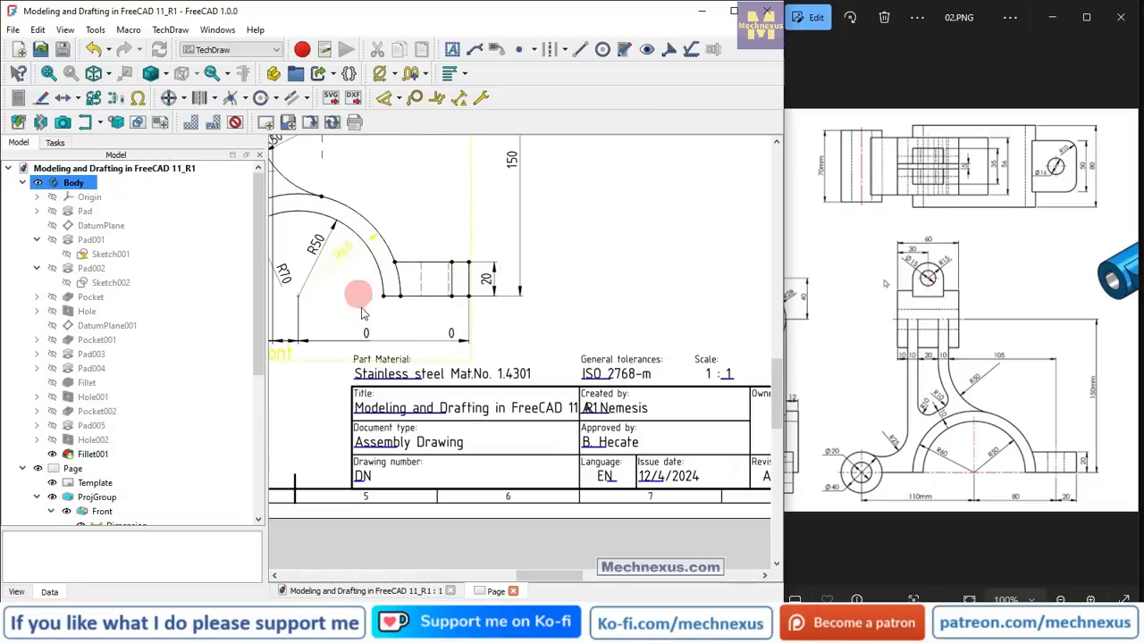
pyautogui.click(367, 343)
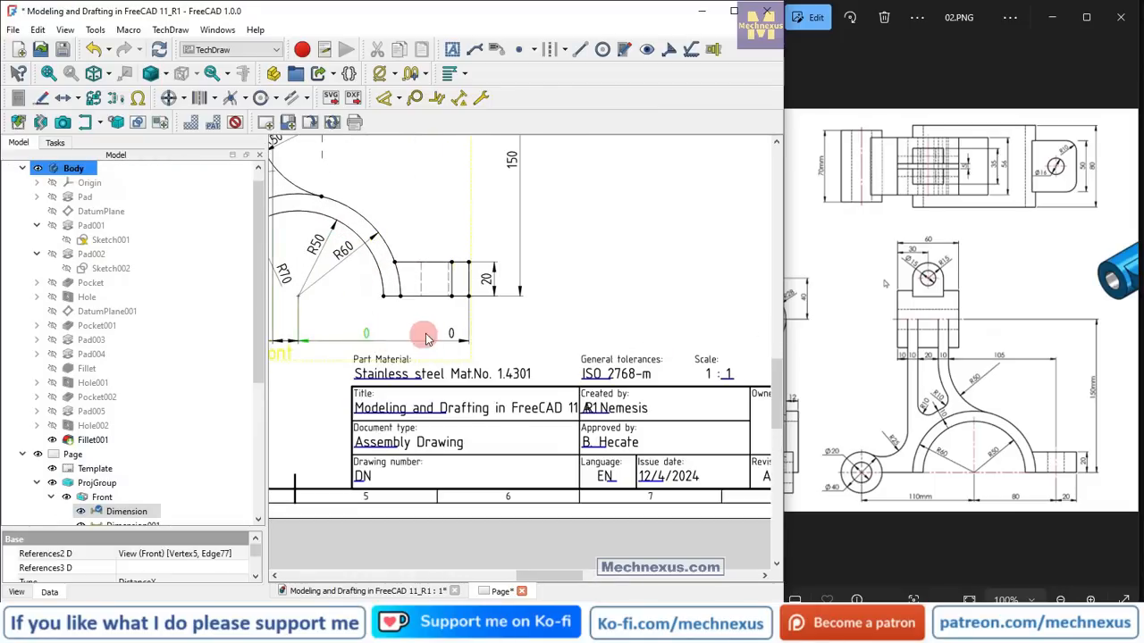
pyautogui.press('Delete')
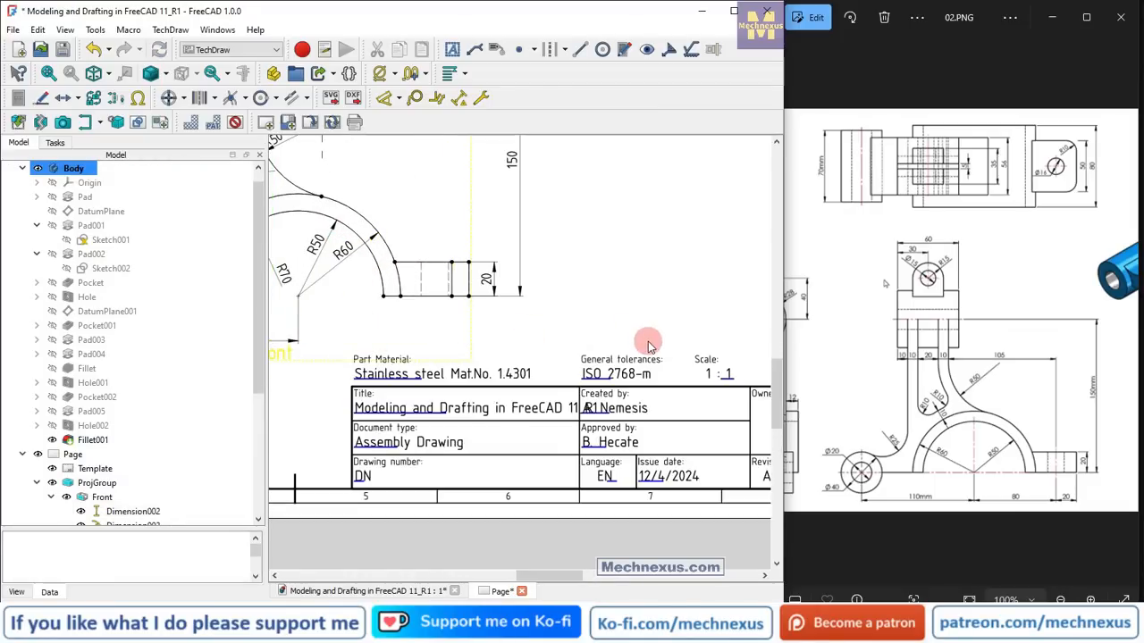
# - Add a centerline between the two hidden hole edges in the Front view's lug, keeping the default settings
pyautogui.scroll(-1, 648, 341)
pyautogui.scroll(3, 399, 238)
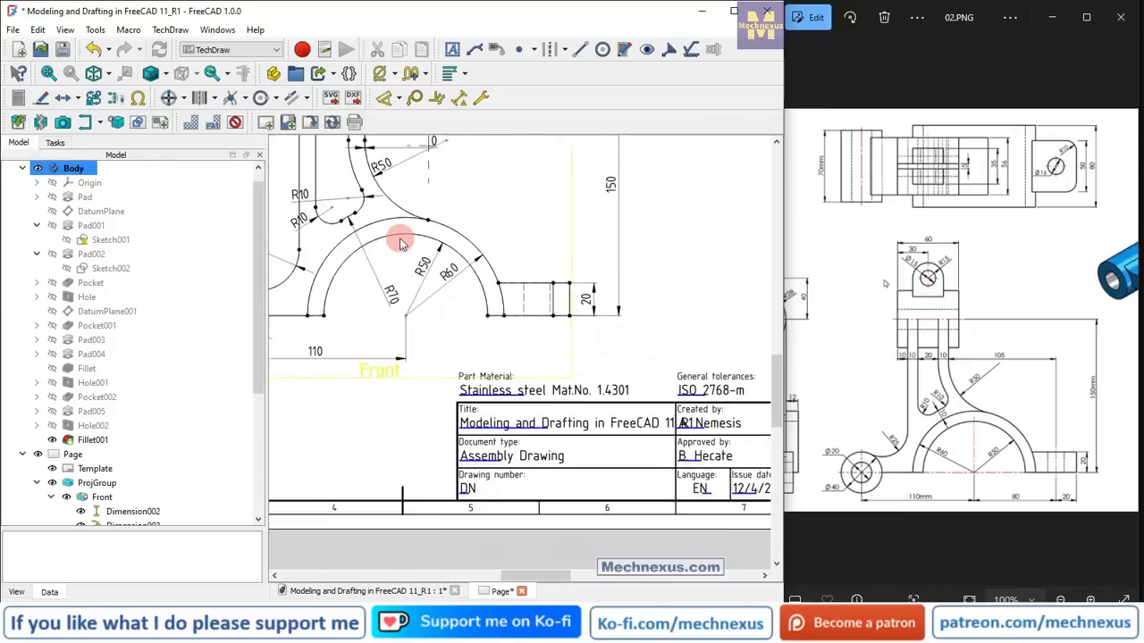
pyautogui.click(536, 302)
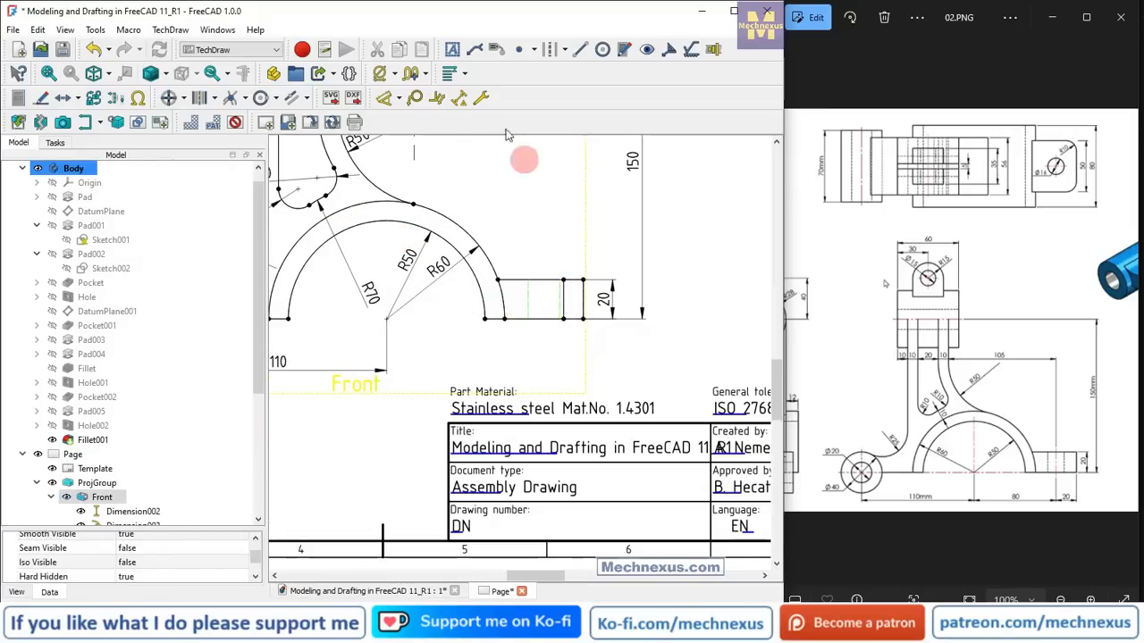
pyautogui.click(565, 50)
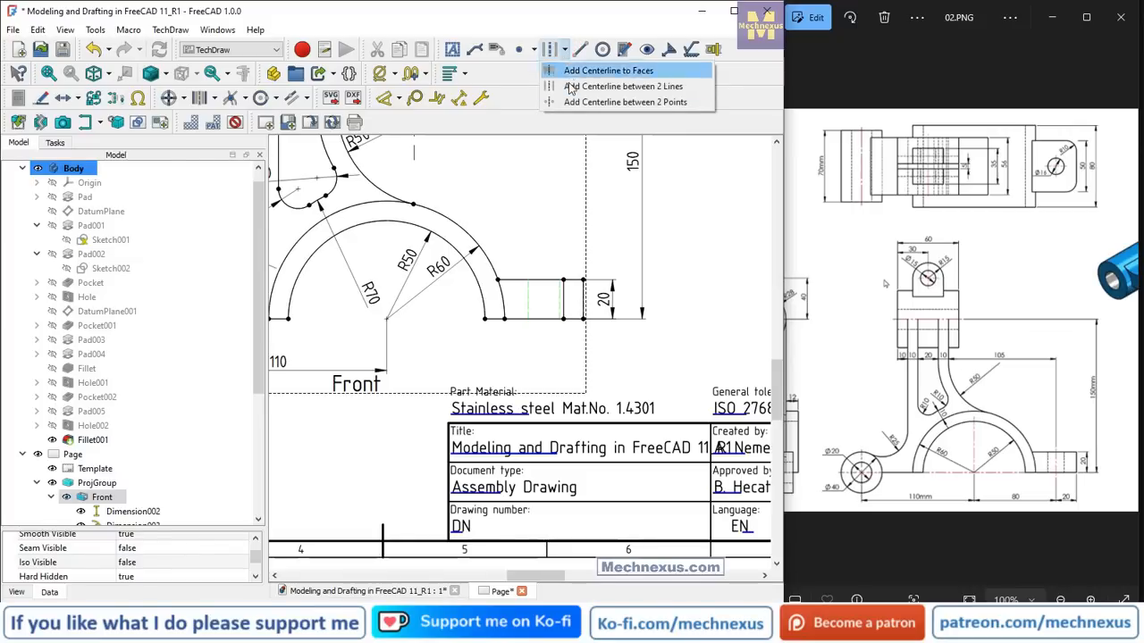
pyautogui.click(570, 86)
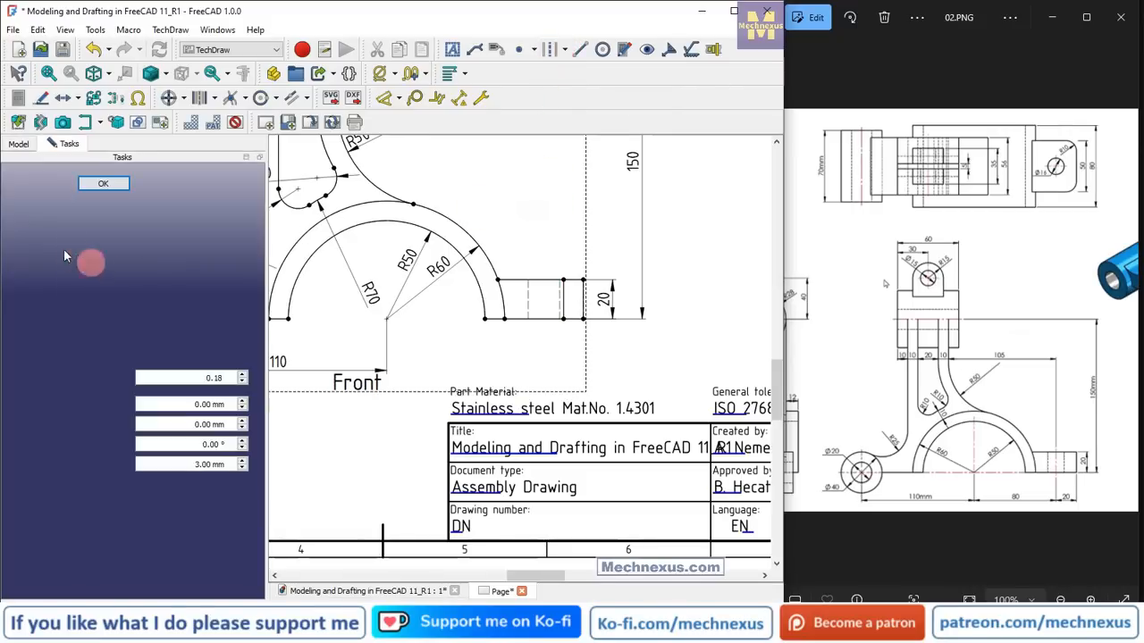
pyautogui.click(102, 184)
# - Delete the broken zero dimension near the R50 fillet's centre and the crossing centre mark lines there
pyautogui.scroll(-3, 626, 349)
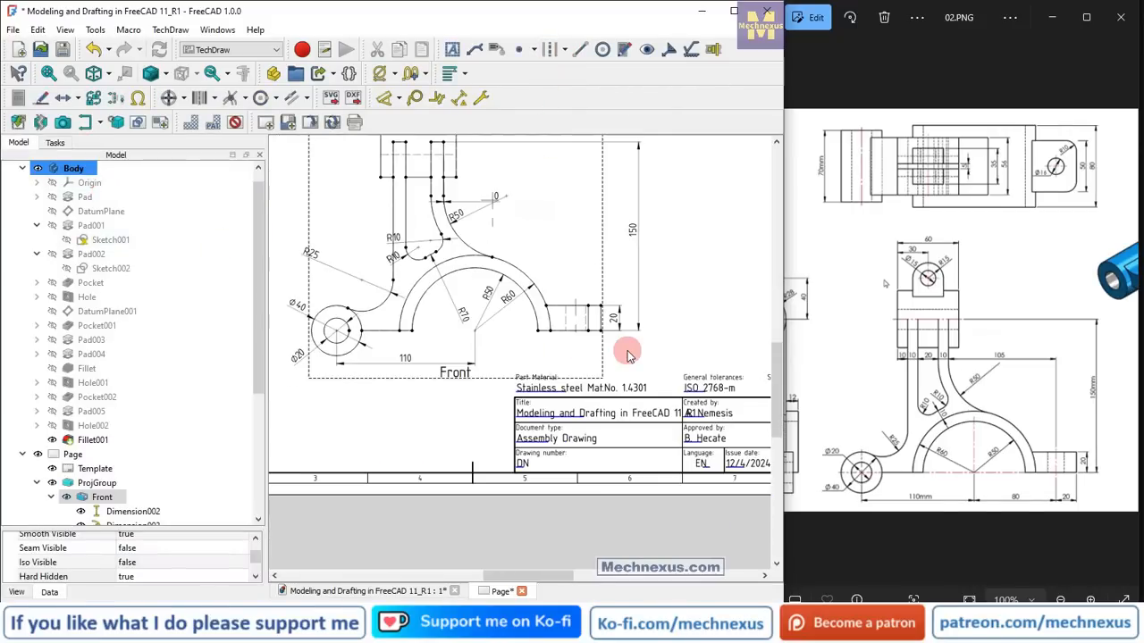
pyautogui.scroll(2, 474, 186)
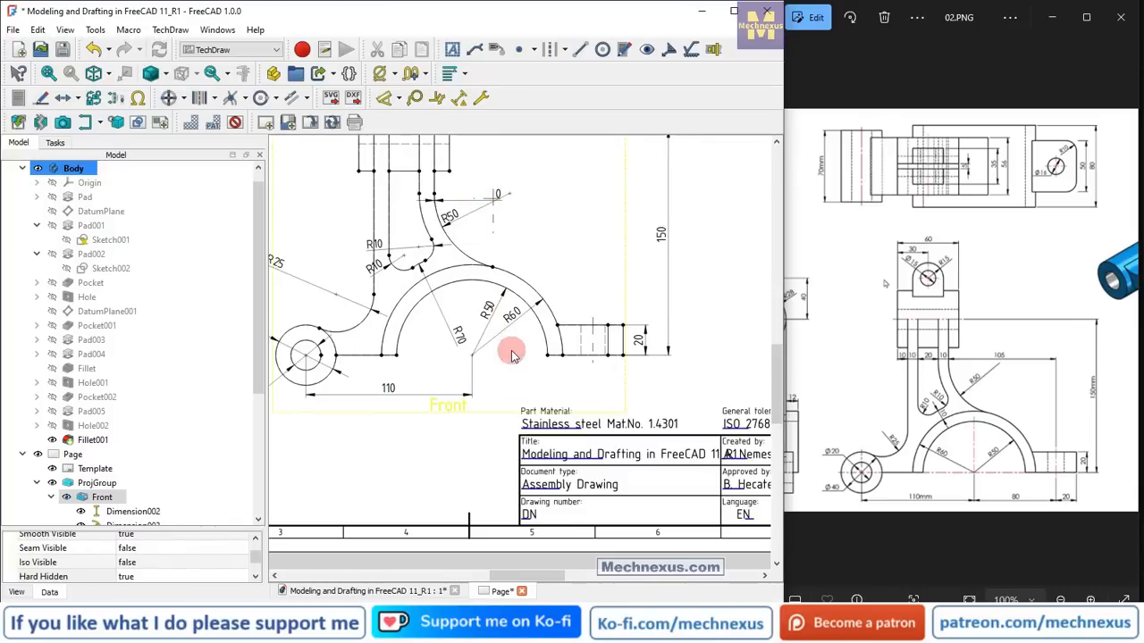
pyautogui.scroll(-2, 511, 349)
pyautogui.scroll(2, 413, 190)
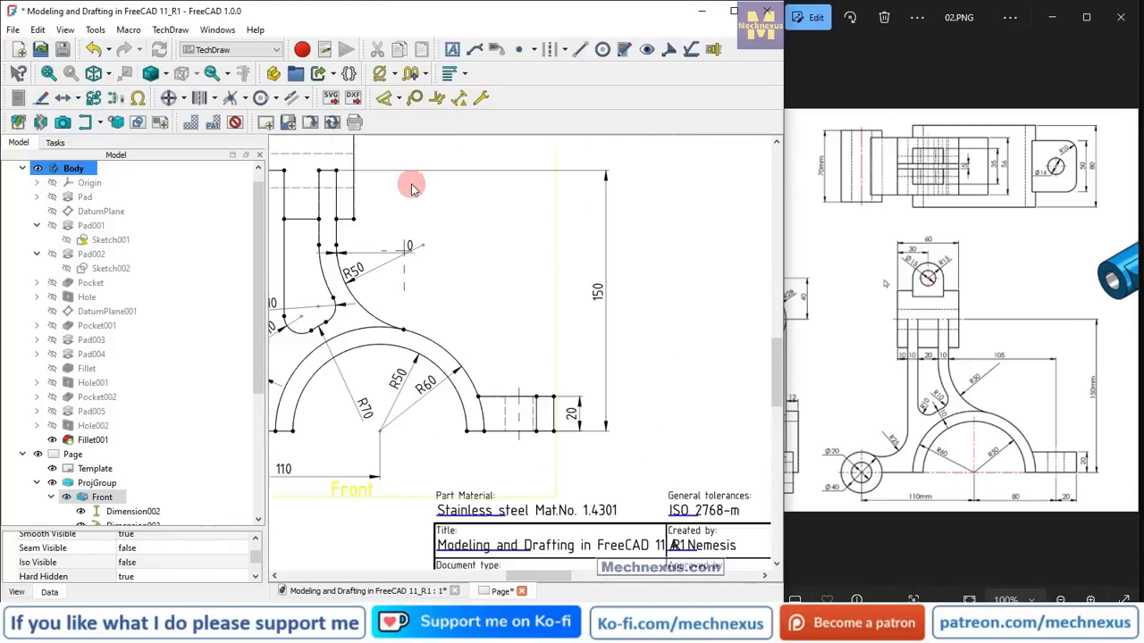
pyautogui.click(412, 248)
pyautogui.press('Delete')
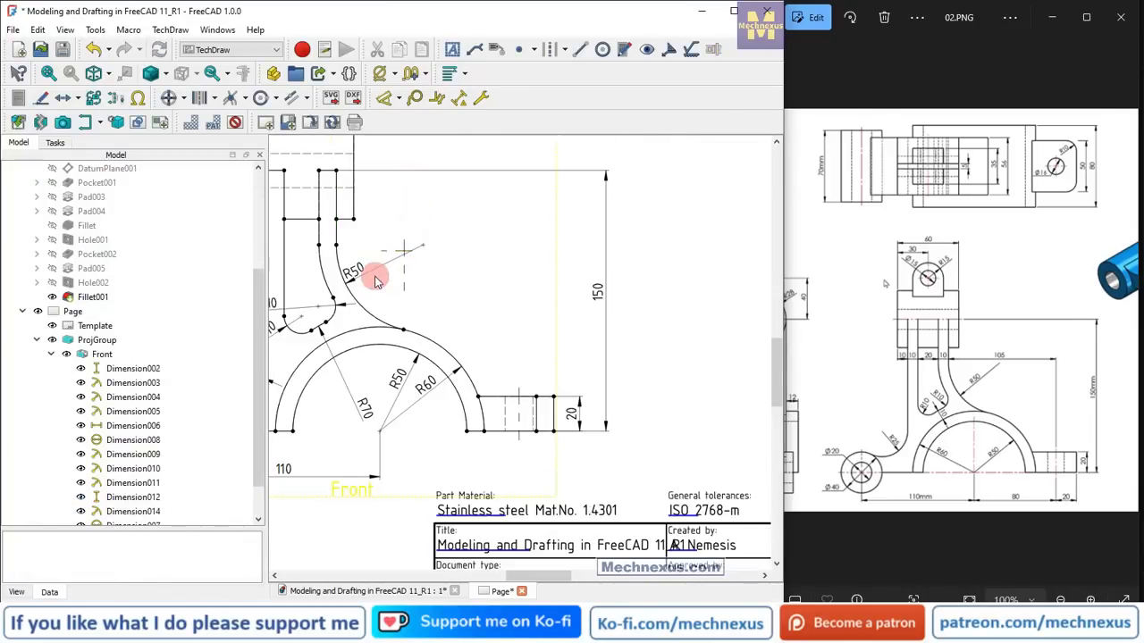
pyautogui.click(407, 278)
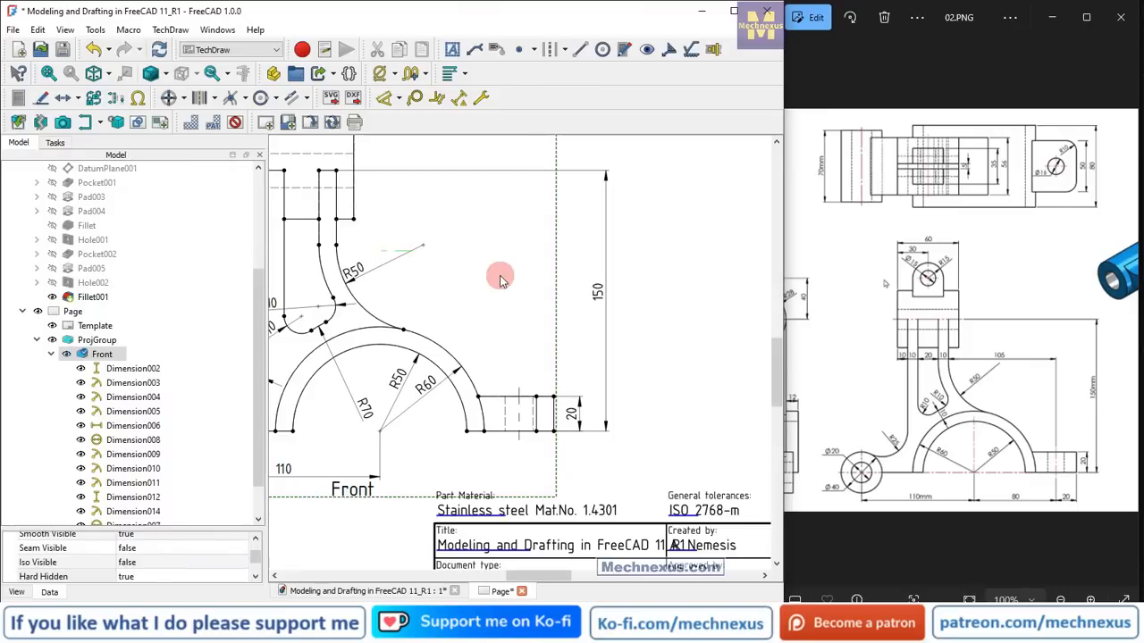
# - Move the R25 label and the upper R10 label of the Front view closer to their arcs
pyautogui.scroll(-2, 501, 280)
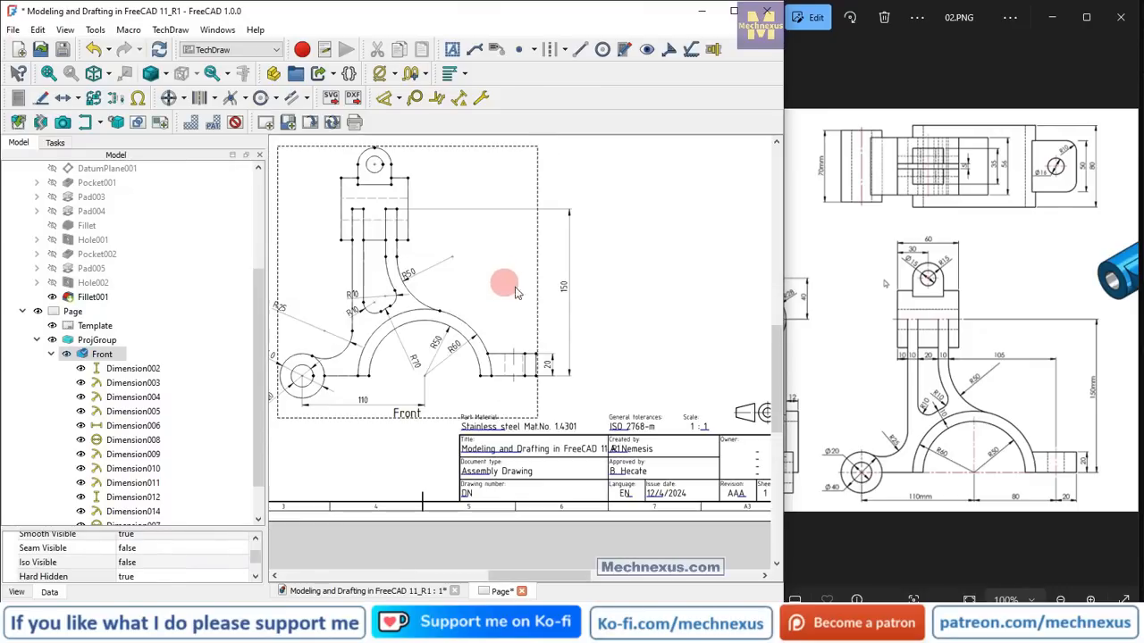
pyautogui.scroll(-1, 609, 340)
pyautogui.scroll(1, 358, 315)
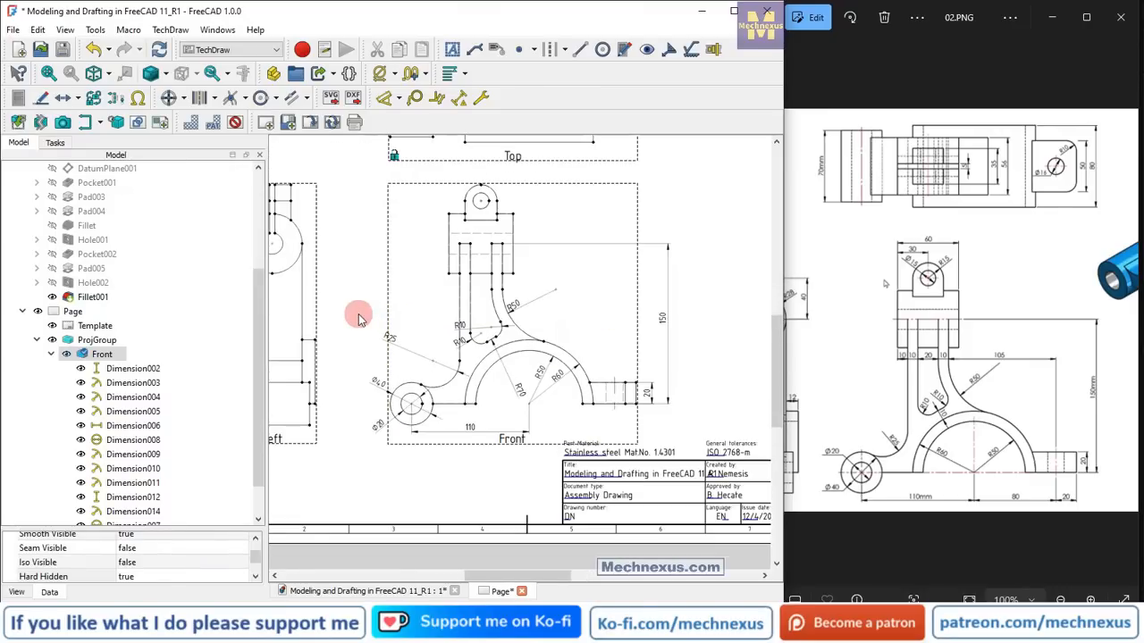
pyautogui.scroll(2, 416, 324)
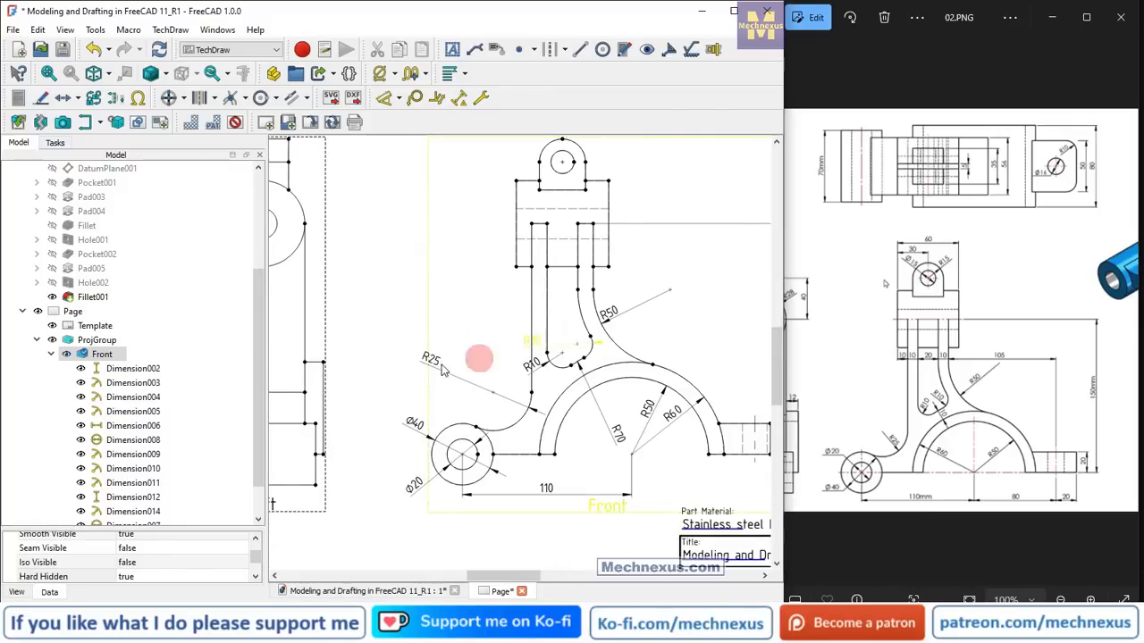
pyautogui.moveTo(434, 360); pyautogui.dragTo(493, 386)
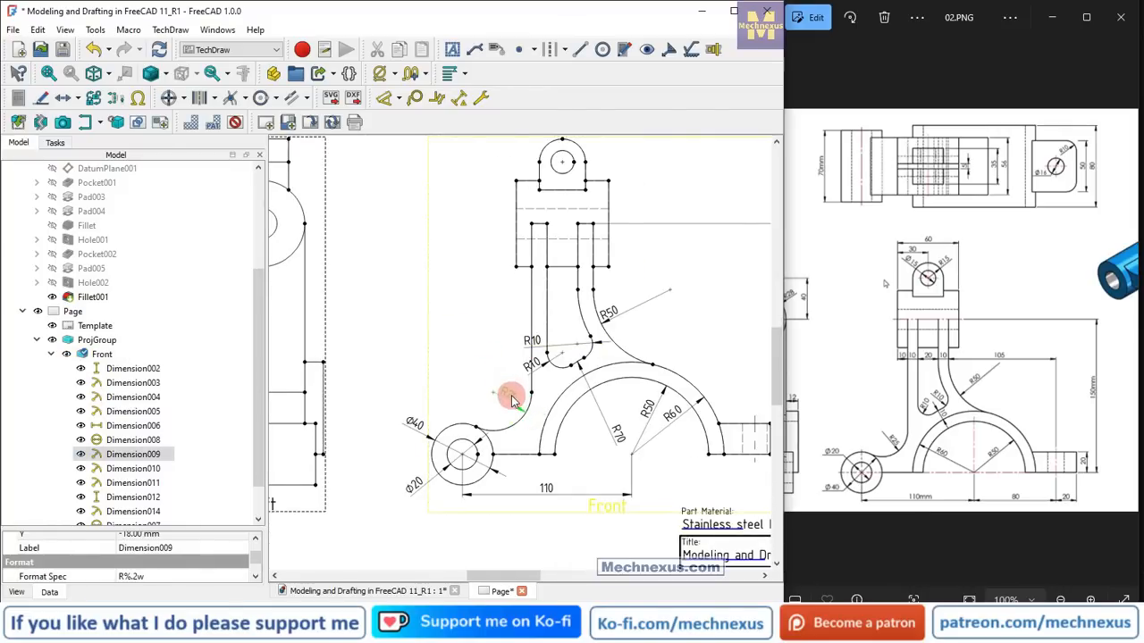
pyautogui.moveTo(512, 396); pyautogui.dragTo(512, 396)
pyautogui.moveTo(532, 342); pyautogui.dragTo(572, 336)
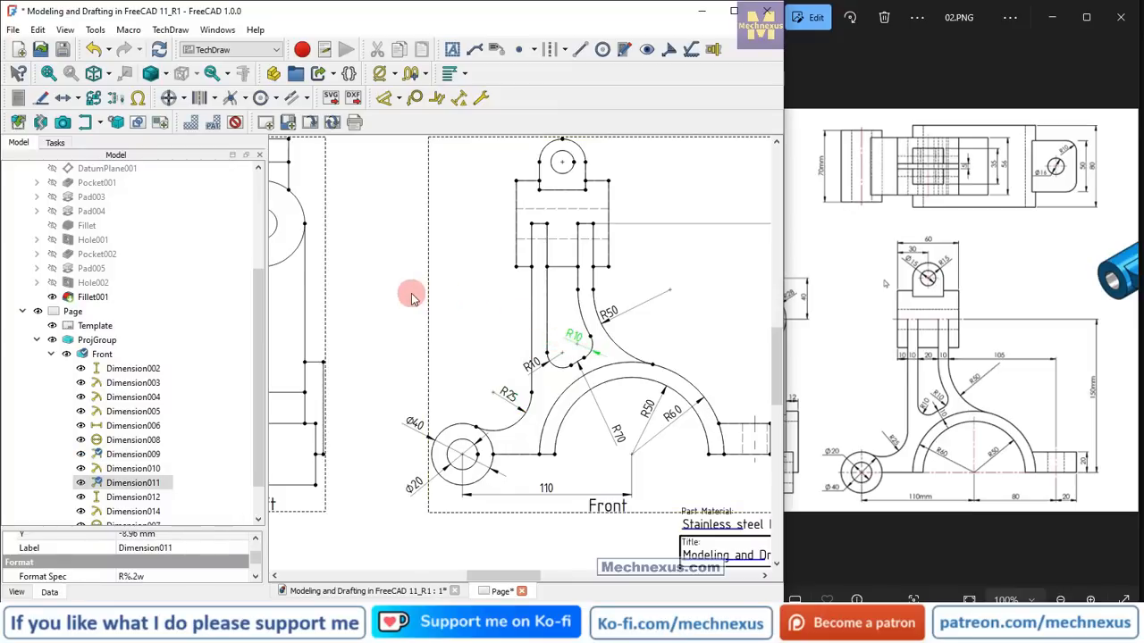
# - Add a horizontal dimension in the Front view from the right arm's outer edge to the lug hole's centerline, placed just below the block
pyautogui.click(757, 444)
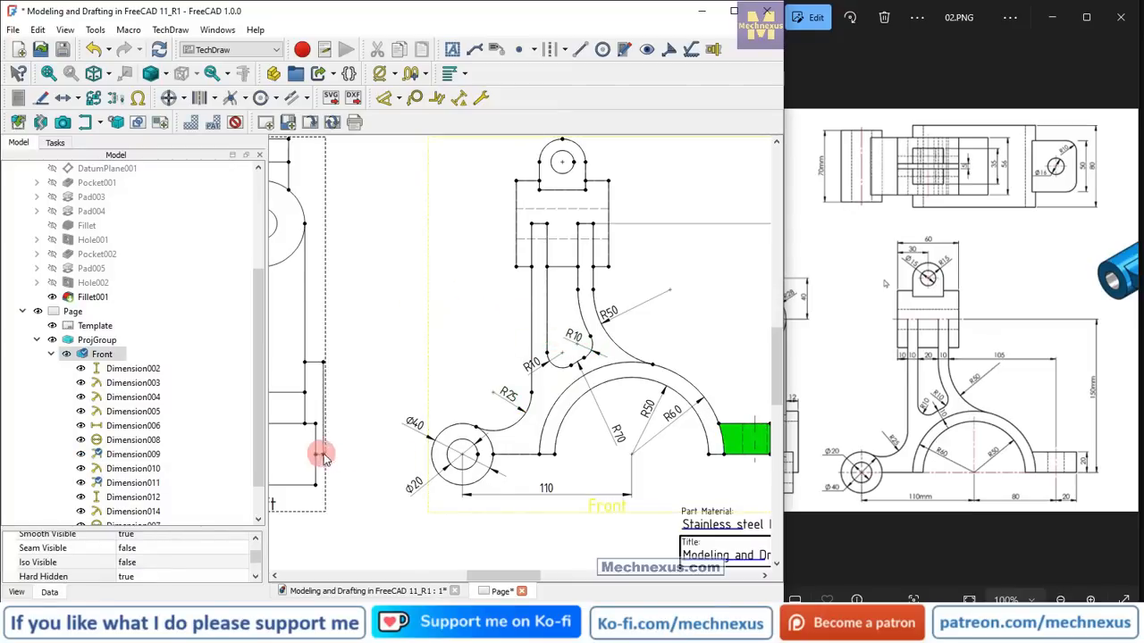
pyautogui.click(758, 467)
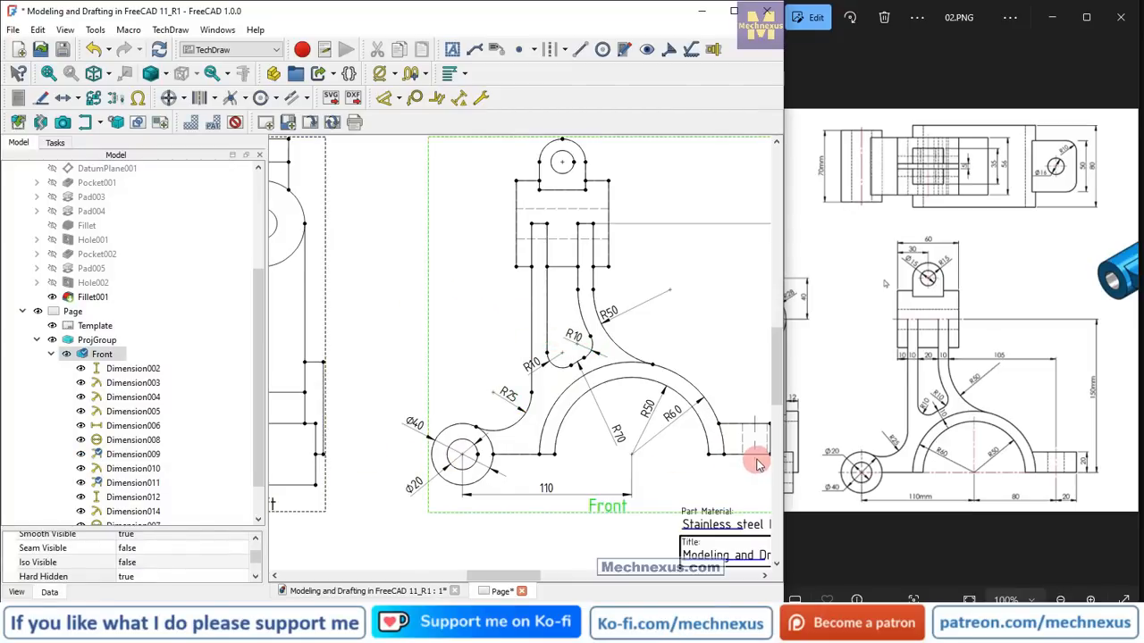
pyautogui.click(756, 444)
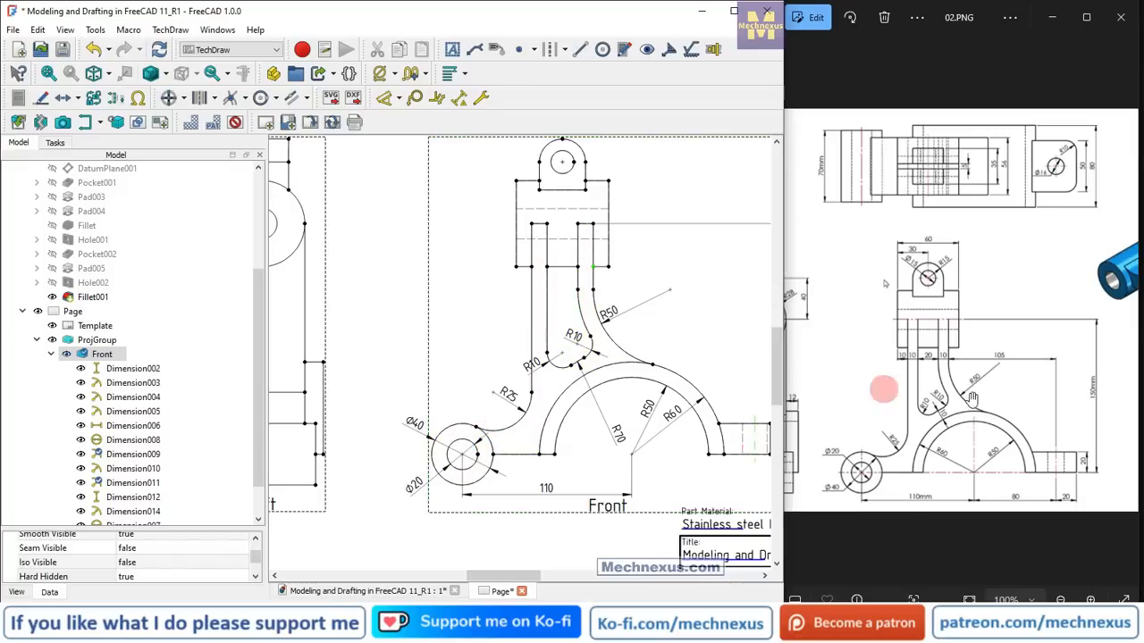
pyautogui.click(497, 178)
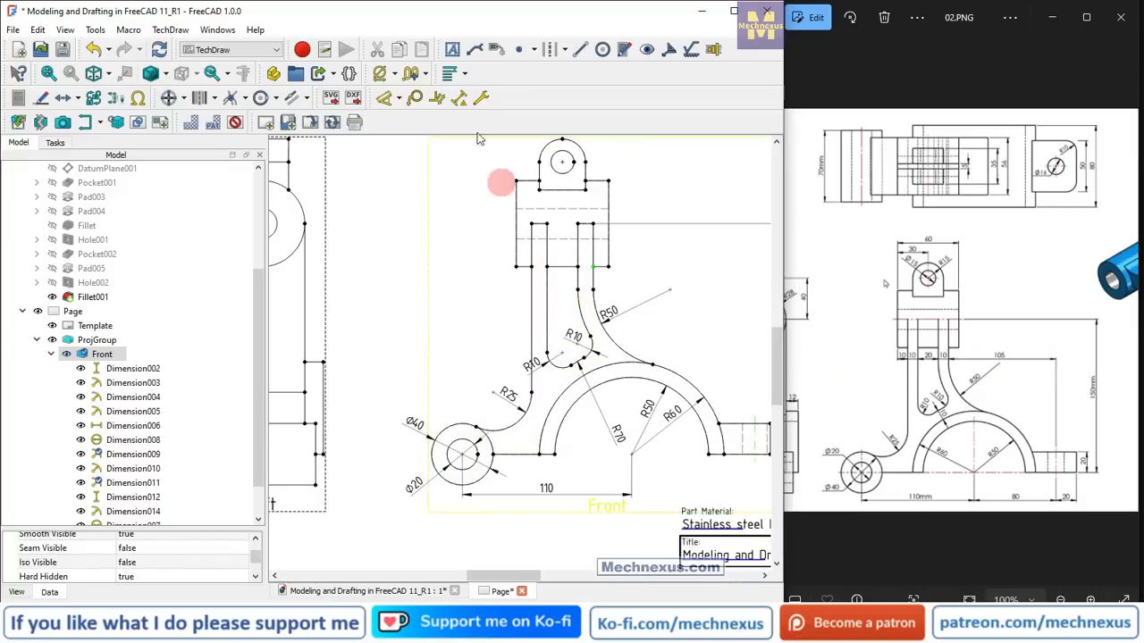
pyautogui.click(398, 98)
pyautogui.click(404, 159)
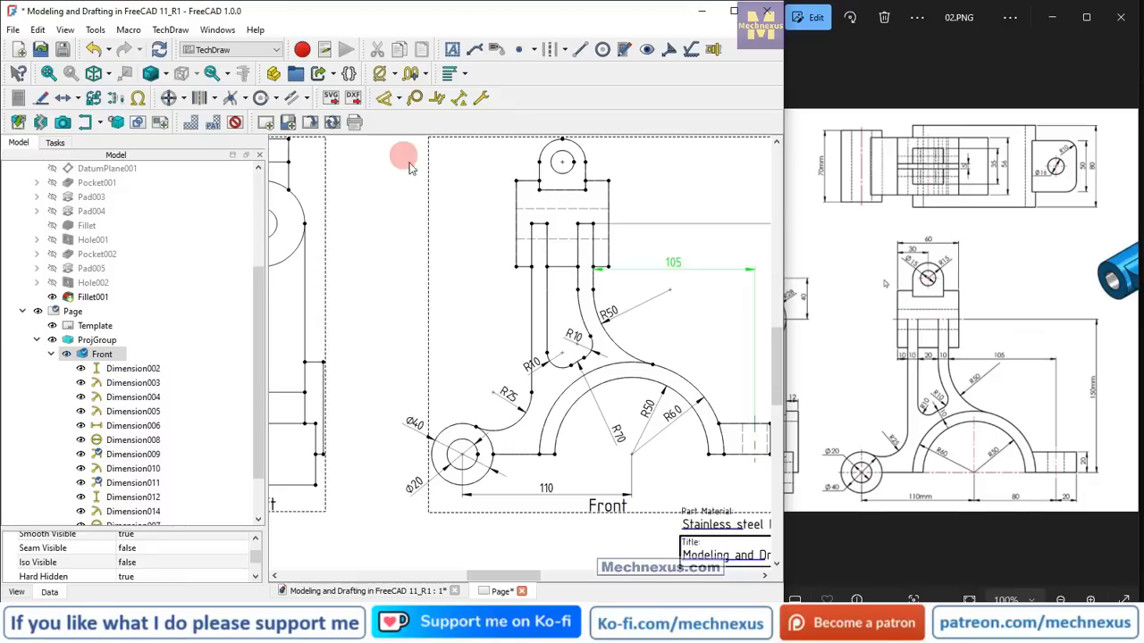
pyautogui.click(679, 268)
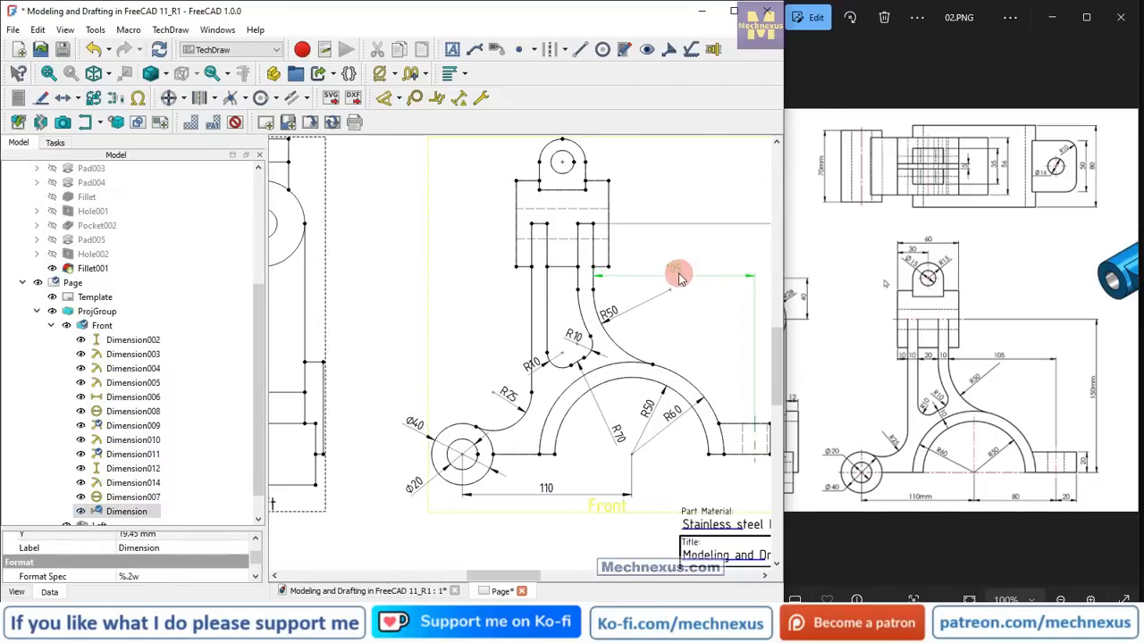
pyautogui.scroll(-5, 385, 316)
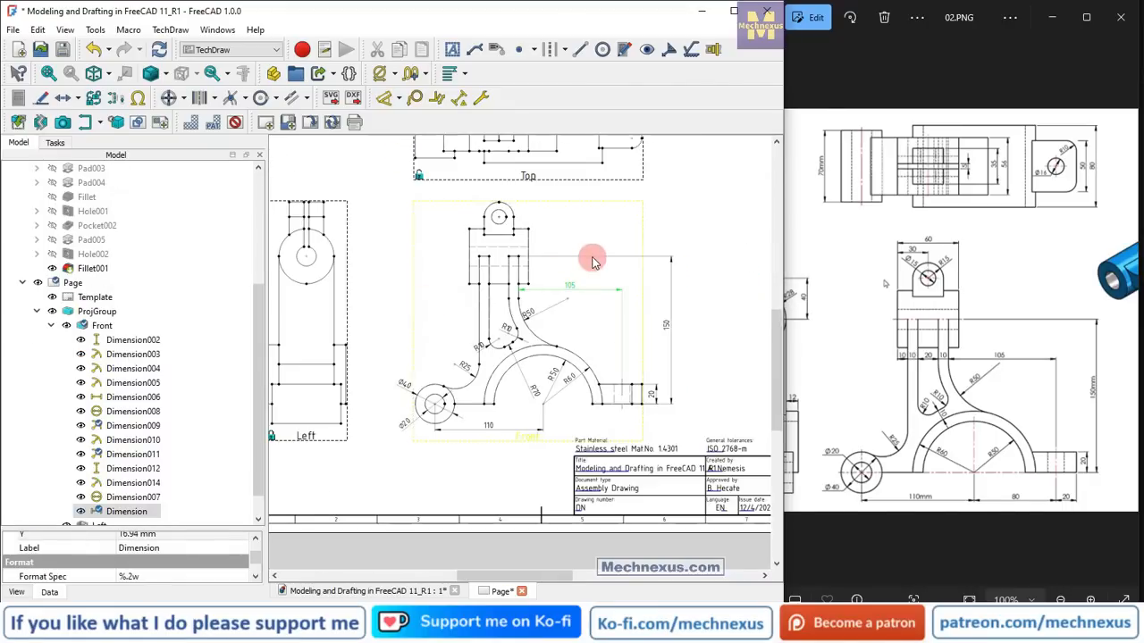
pyautogui.scroll(3, 592, 259)
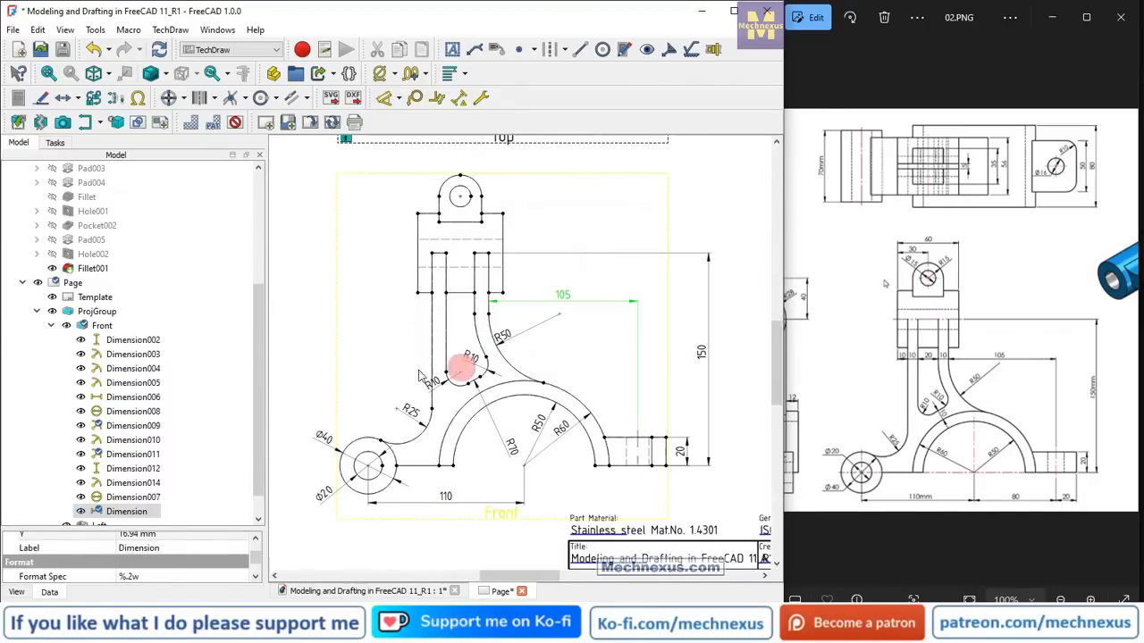
pyautogui.click(313, 307)
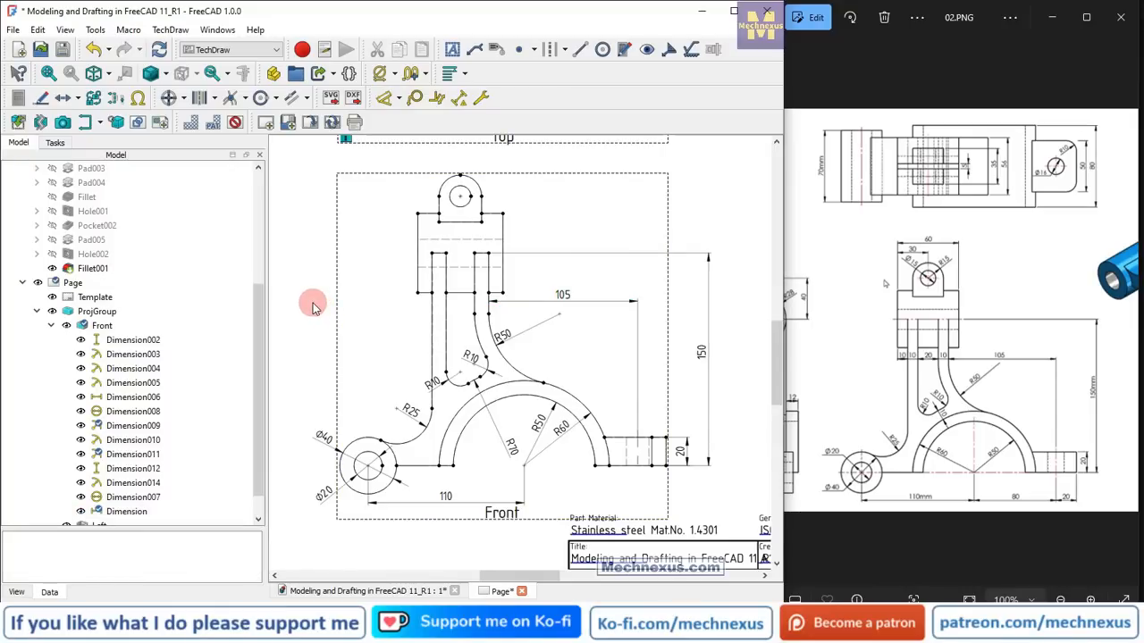
# - Add a horizontal dimension from the arch centre to the lug hole's centerline, aligned with the 110 dimension below the Front view
pyautogui.click(527, 471)
pyautogui.scroll(2, 583, 492)
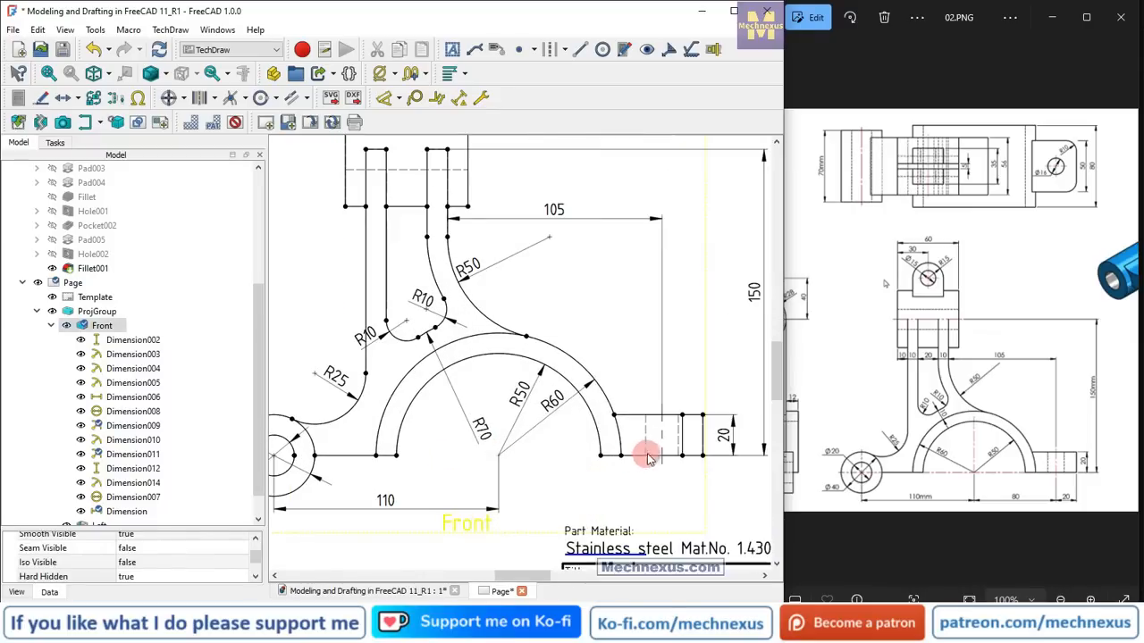
pyautogui.click(399, 101)
pyautogui.click(403, 144)
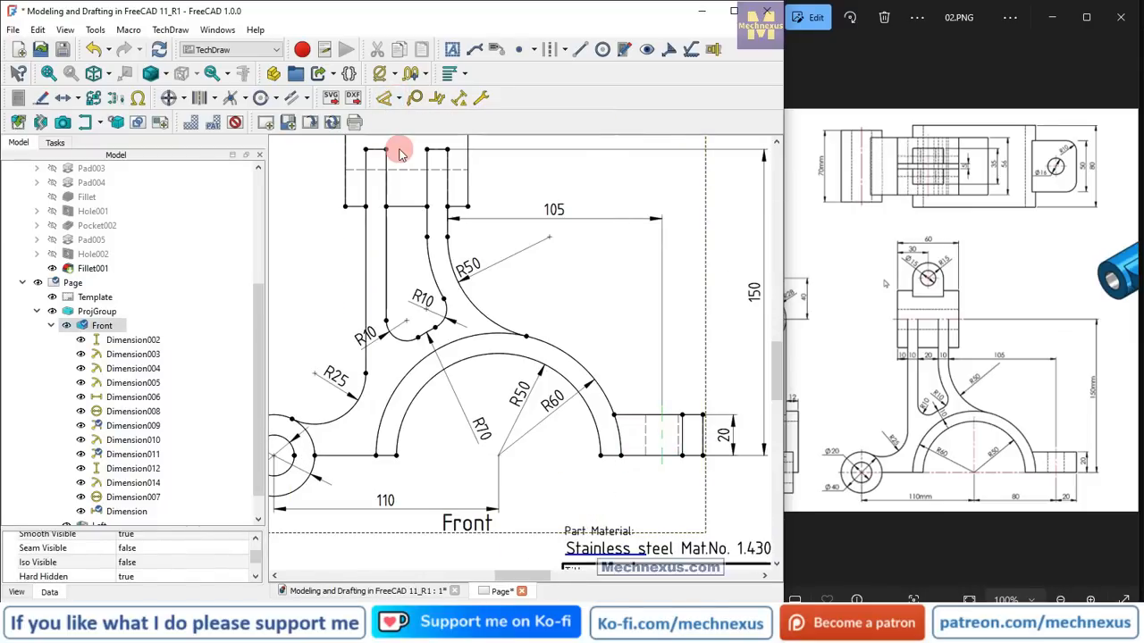
pyautogui.moveTo(574, 473); pyautogui.dragTo(577, 503)
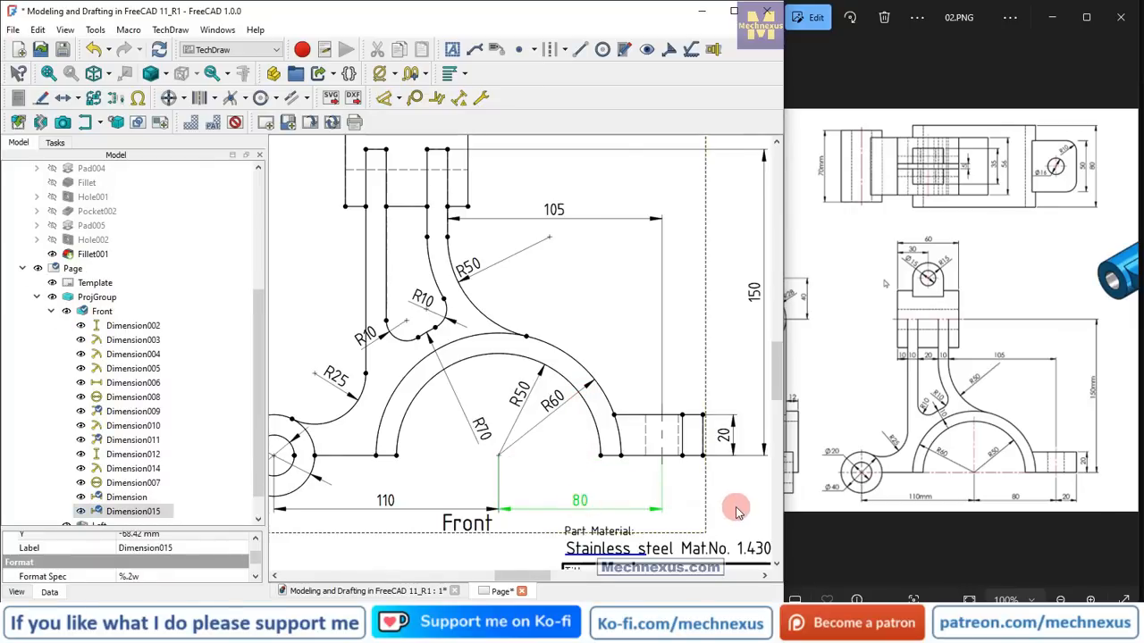
# - Dimension the horizontal distance from the lug hole's centerline to the lug's outer end, placed in line with the 80 dimension
pyautogui.click(658, 477)
pyautogui.click(702, 454)
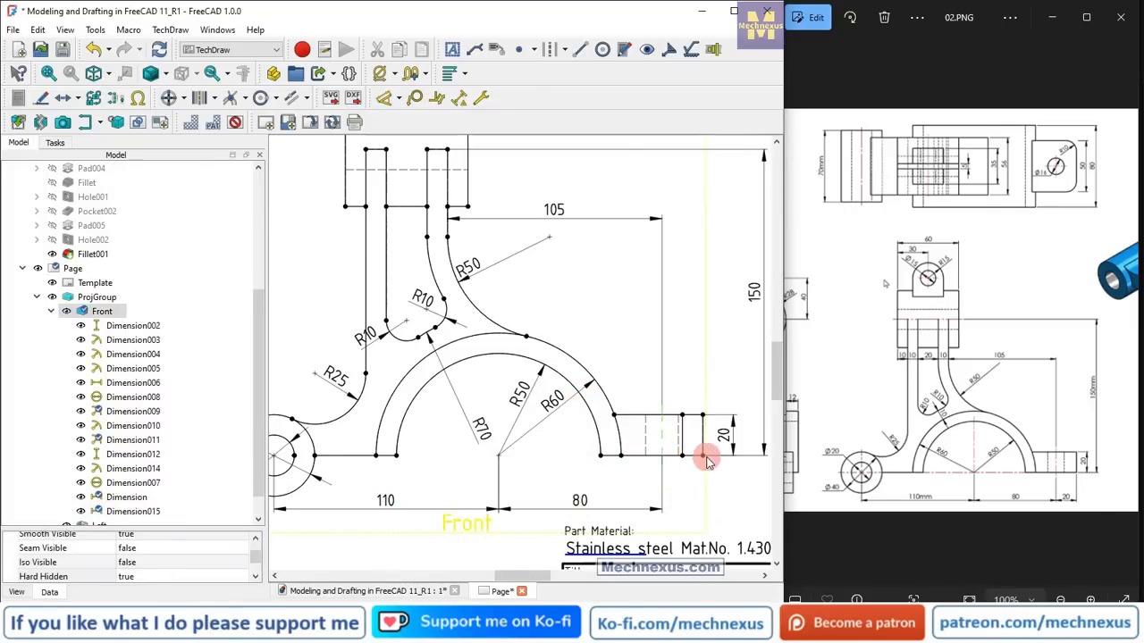
pyautogui.click(402, 106)
pyautogui.click(411, 158)
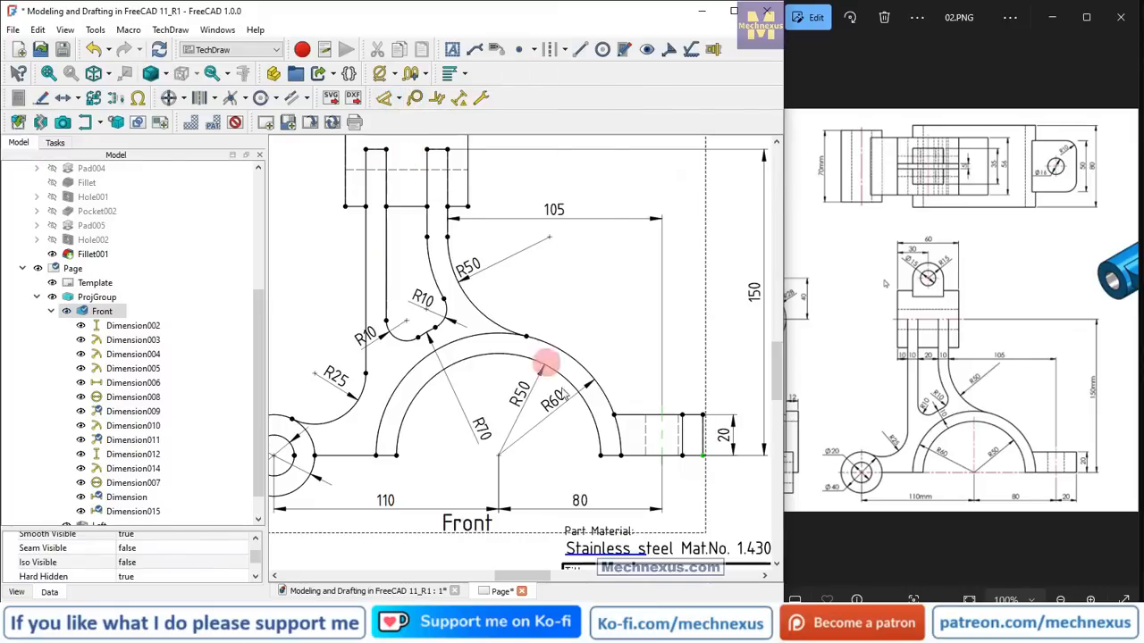
pyautogui.click(677, 417)
pyautogui.click(679, 456)
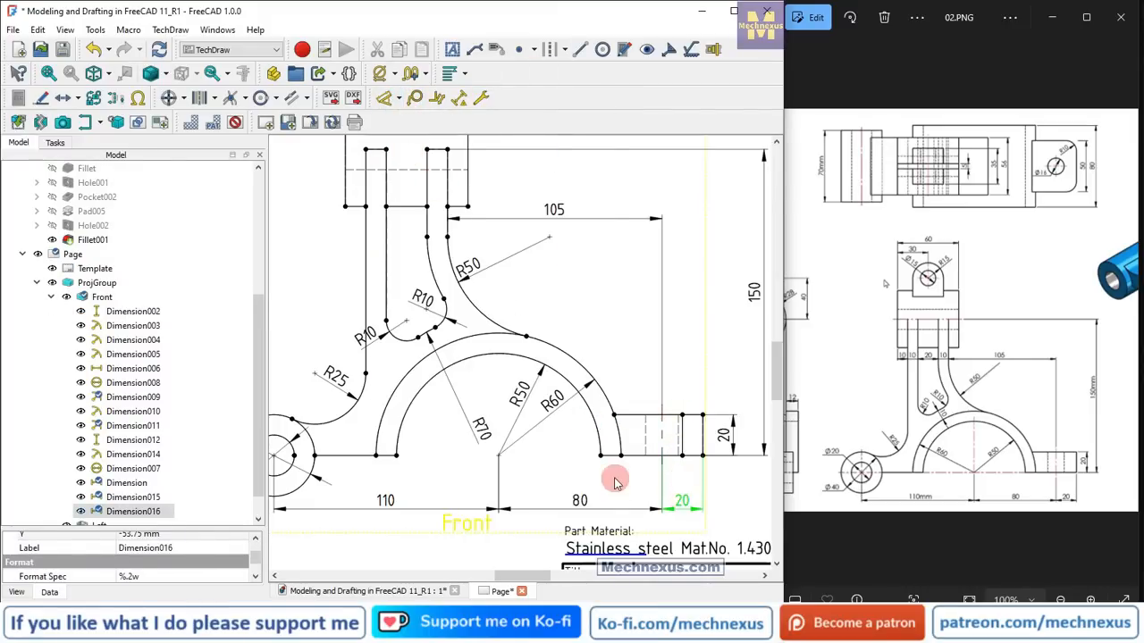
pyautogui.click(565, 445)
# - Add a horizontal dimension from the block's lower left corner to the left arm's outer edge, with its label outside, below the block
pyautogui.scroll(-1, 564, 445)
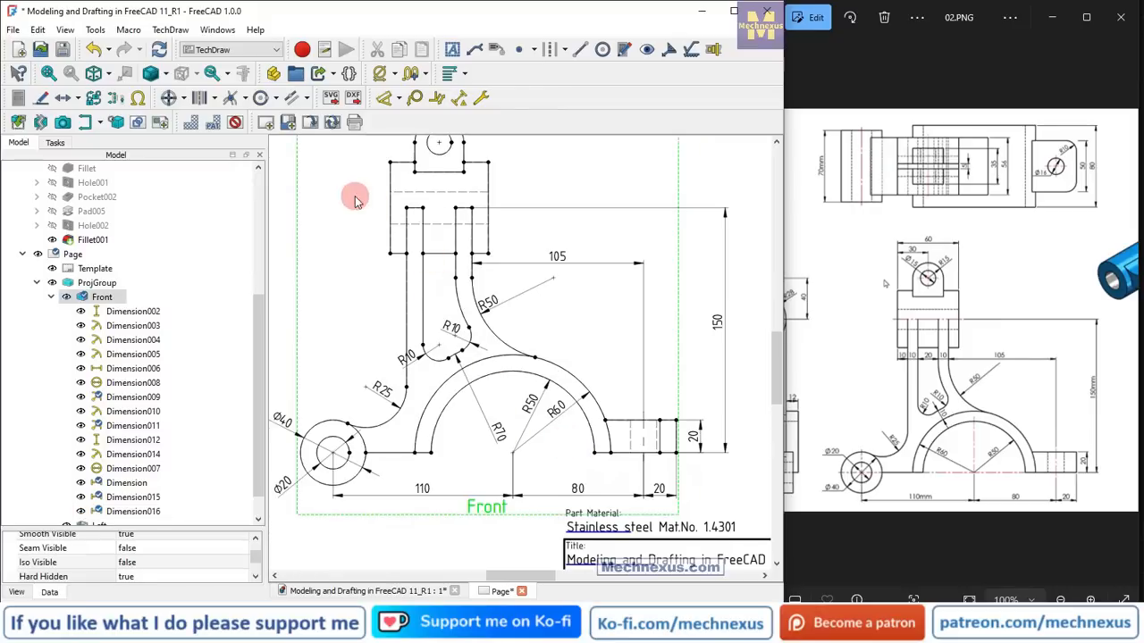
pyautogui.scroll(1, 354, 199)
pyautogui.click(355, 199)
pyautogui.scroll(1, 355, 198)
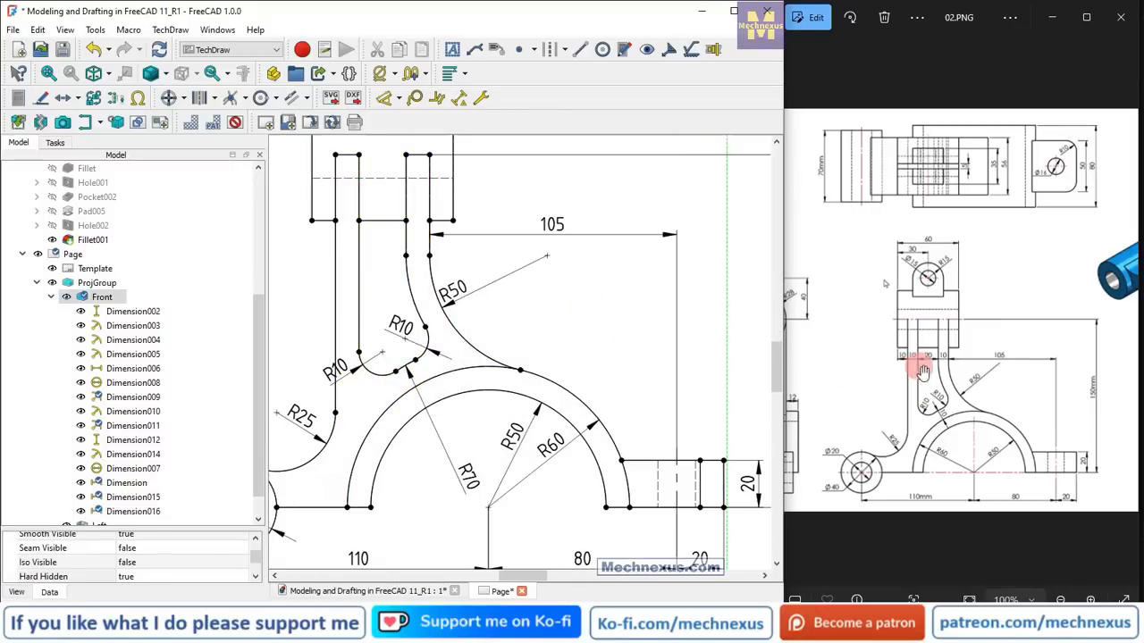
pyautogui.scroll(-1, 916, 384)
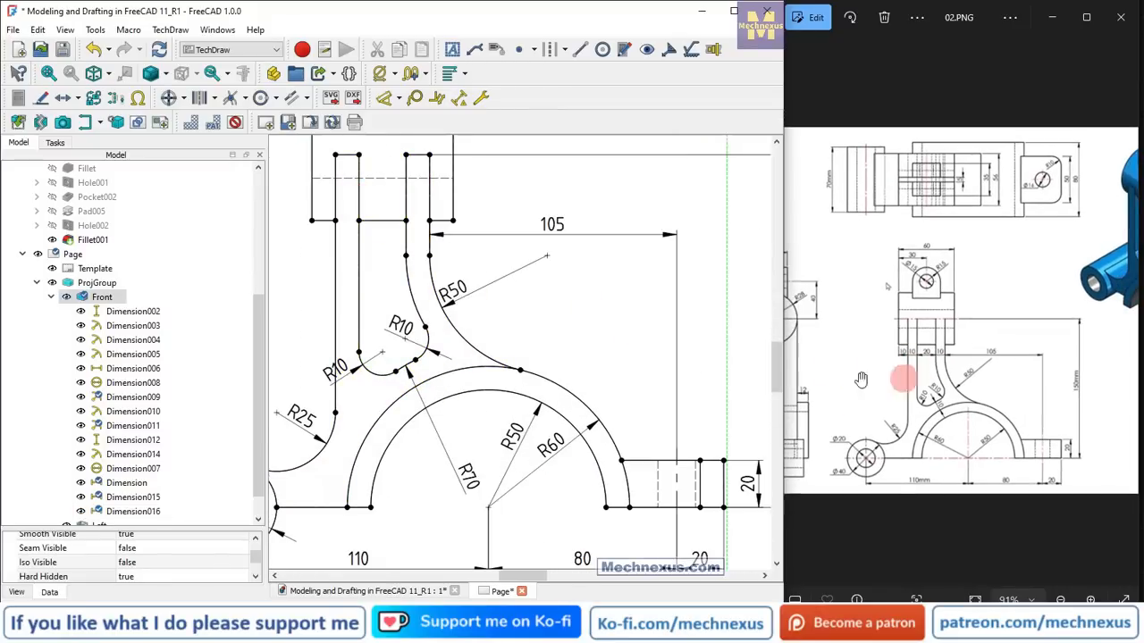
pyautogui.scroll(-1, 636, 339)
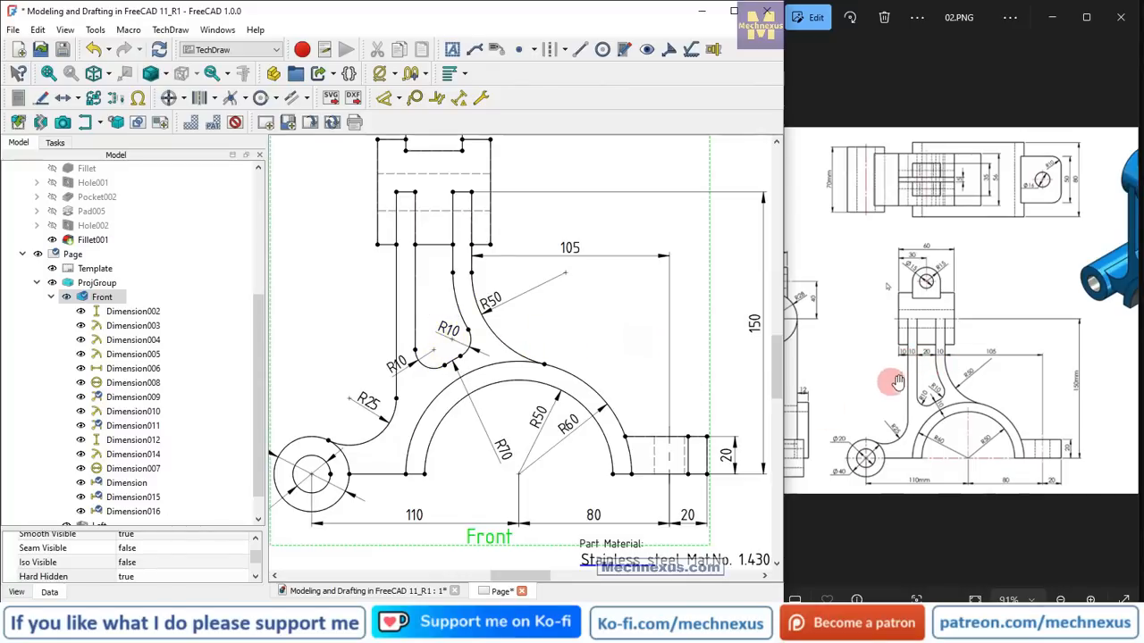
pyautogui.scroll(3, 363, 223)
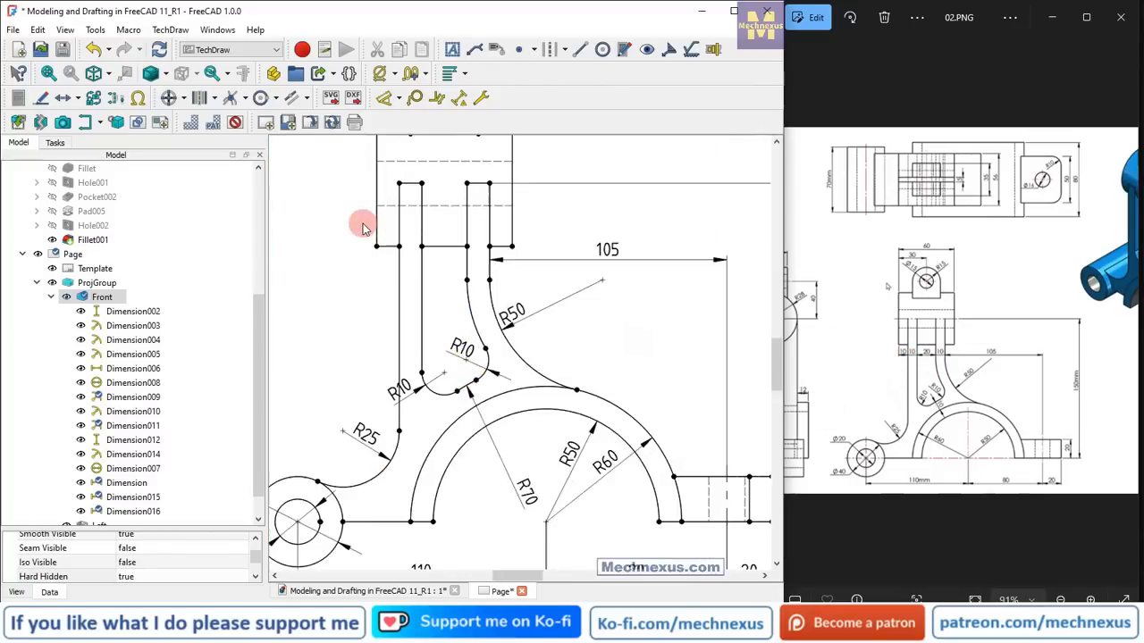
pyautogui.keyDown('ctrl'); pyautogui.click(401, 249); pyautogui.keyUp('ctrl')
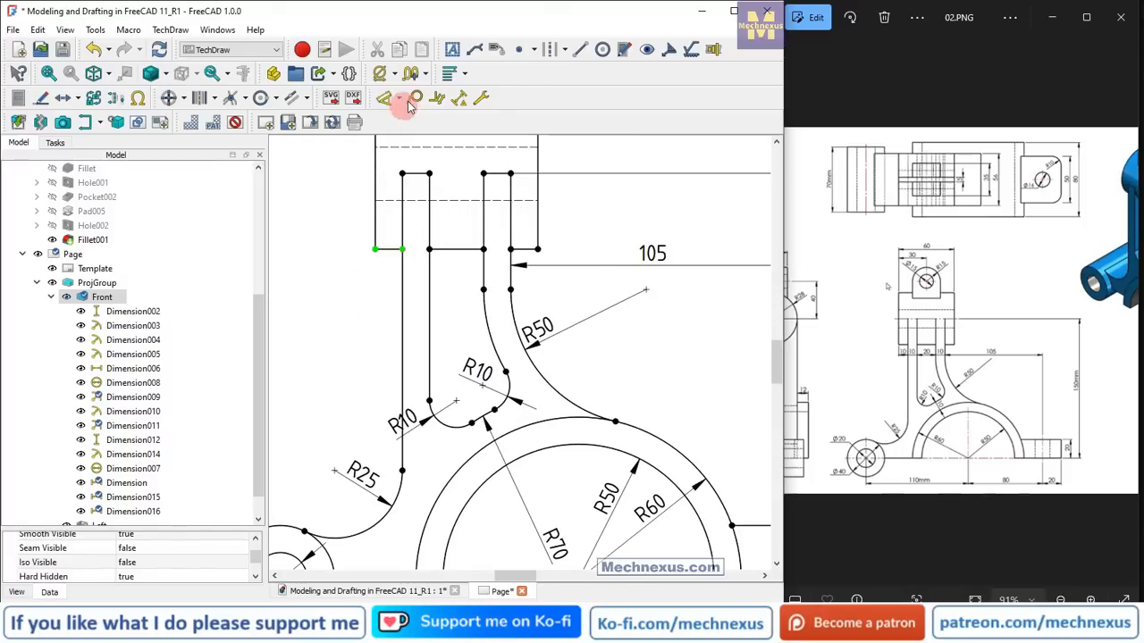
pyautogui.click(402, 101)
pyautogui.click(505, 156)
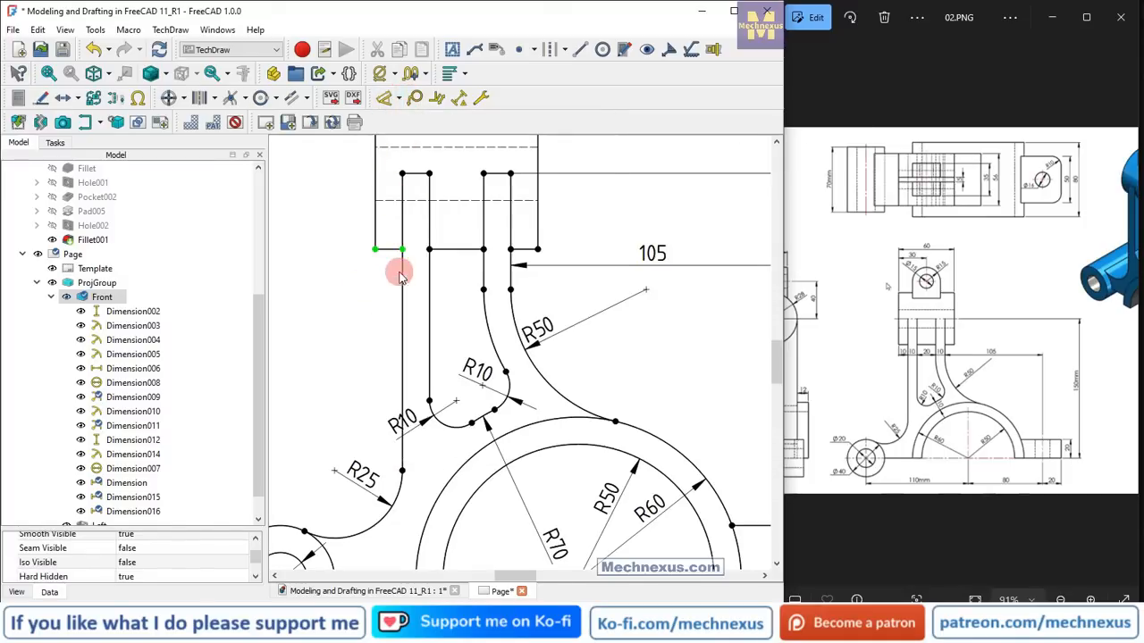
pyautogui.click(390, 245)
pyautogui.moveTo(376, 268); pyautogui.dragTo(342, 283)
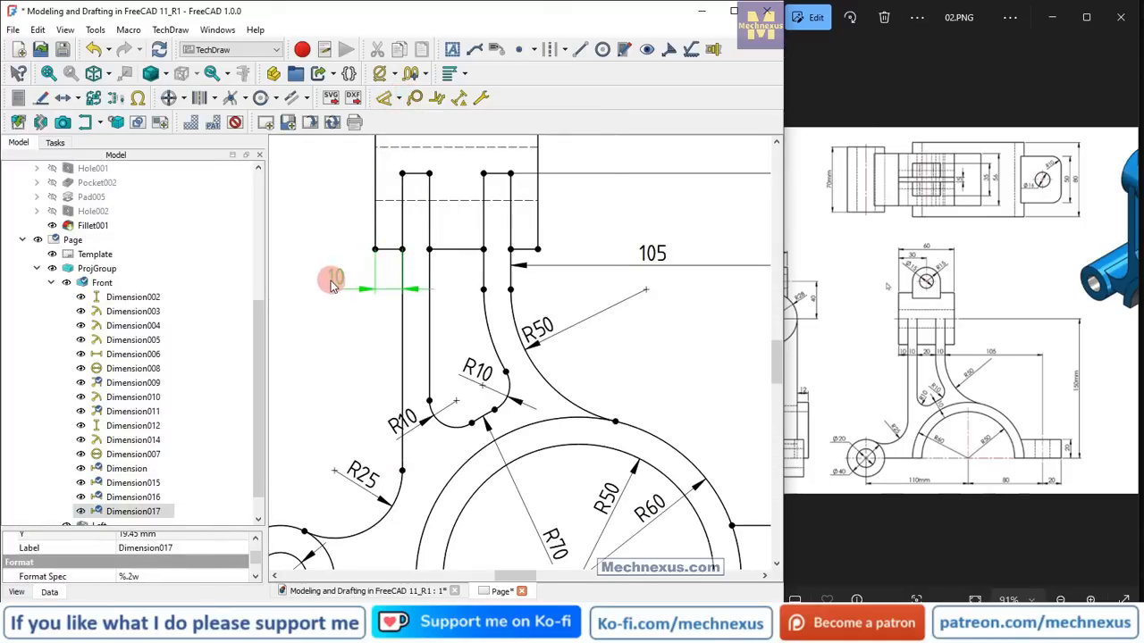
# - Dimension the left arm's width horizontally and place its label outside the block, above the existing offset dimension
pyautogui.click(402, 256)
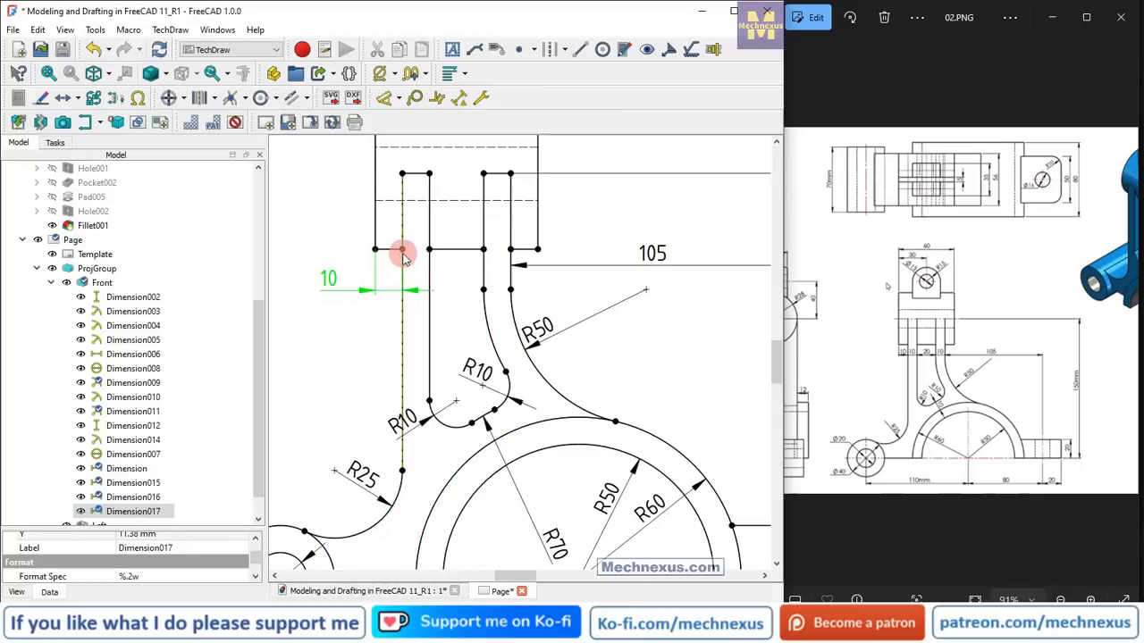
pyautogui.click(402, 250)
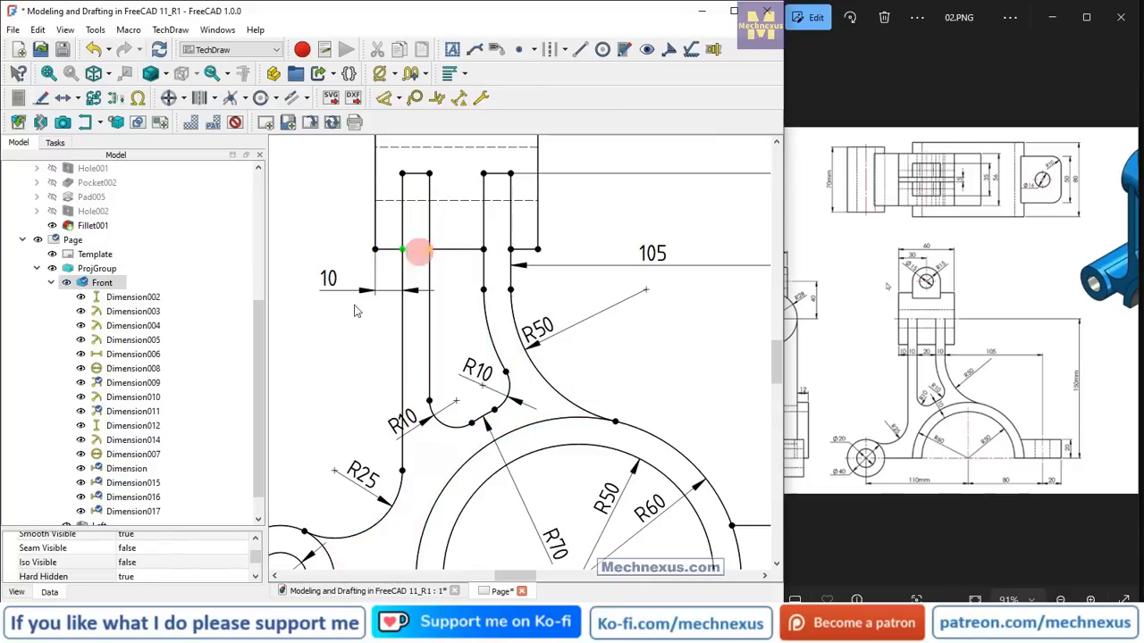
pyautogui.click(398, 98)
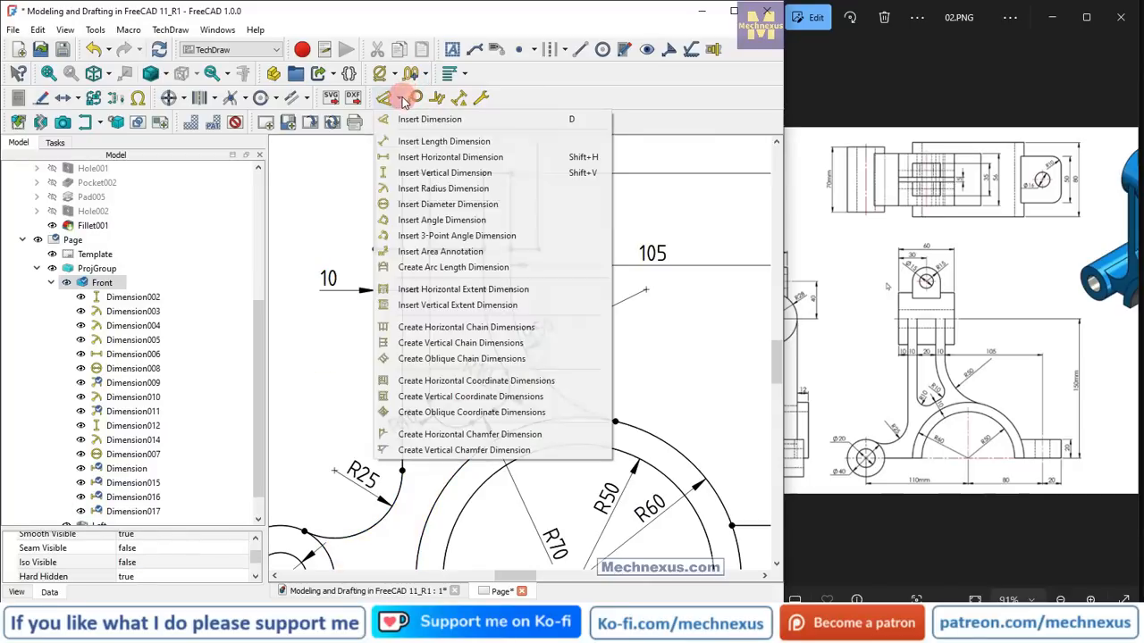
pyautogui.click(405, 156)
pyautogui.click(408, 249)
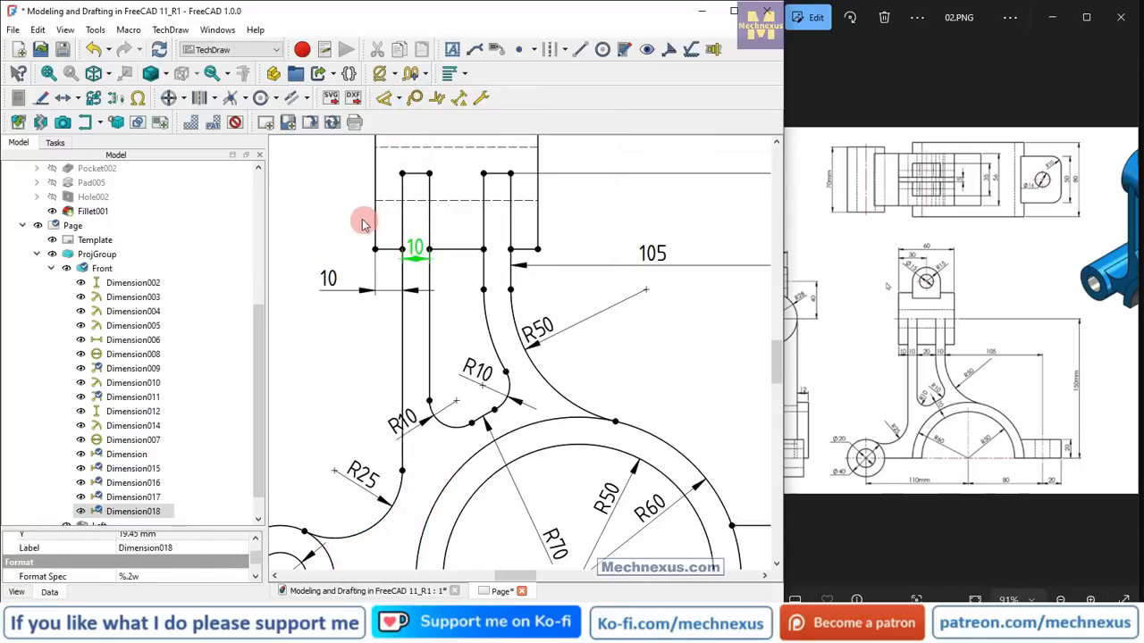
pyautogui.moveTo(363, 224); pyautogui.dragTo(344, 217)
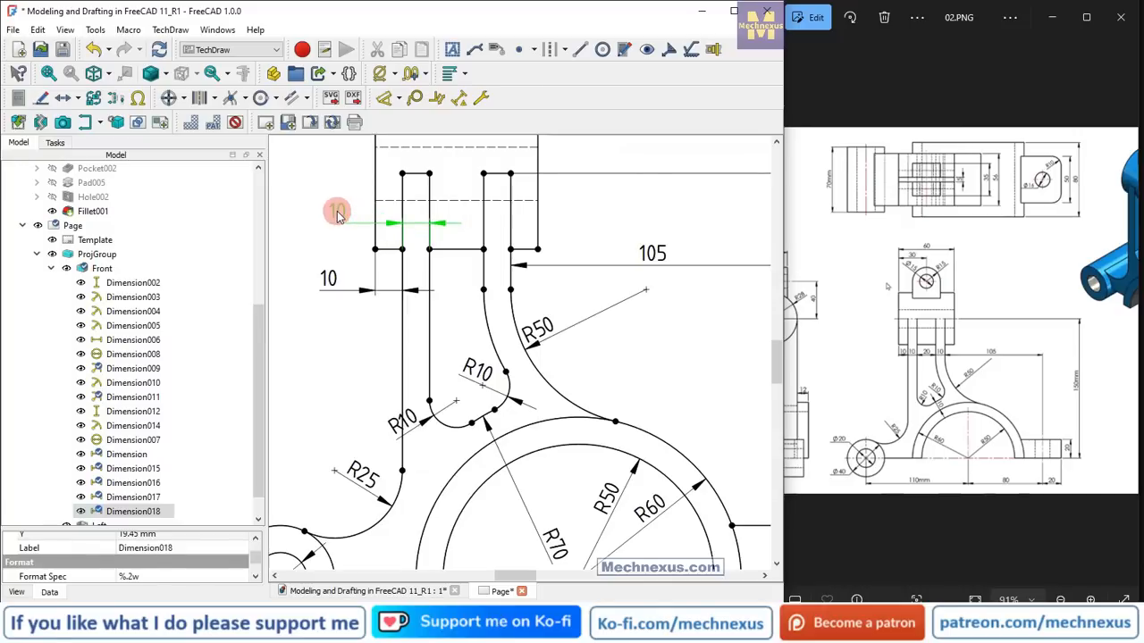
# - Add a horizontal dimension for the gap between the two arms' upper ends and place it above them
pyautogui.click(429, 173)
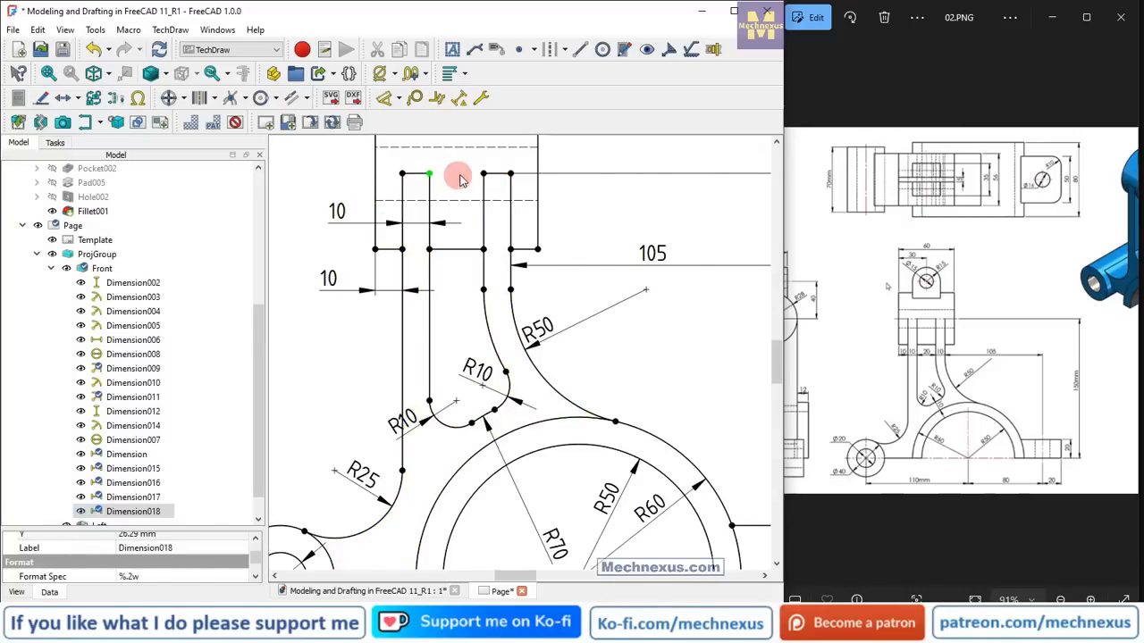
pyautogui.keyDown('ctrl'); pyautogui.click(482, 173); pyautogui.keyUp('ctrl')
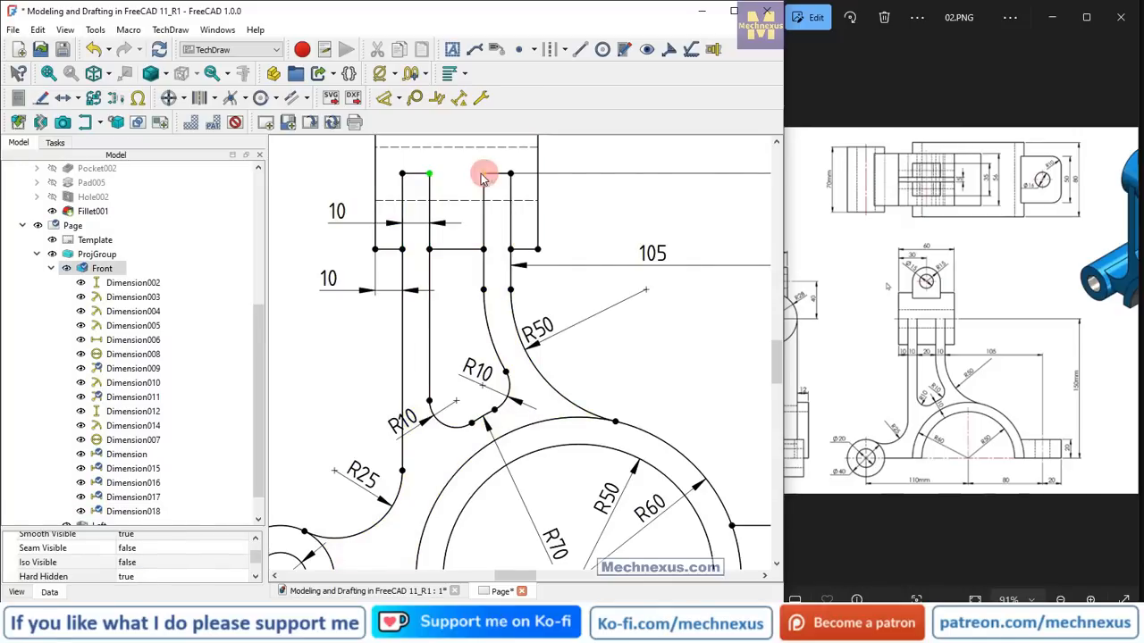
pyautogui.click(400, 100)
pyautogui.click(400, 155)
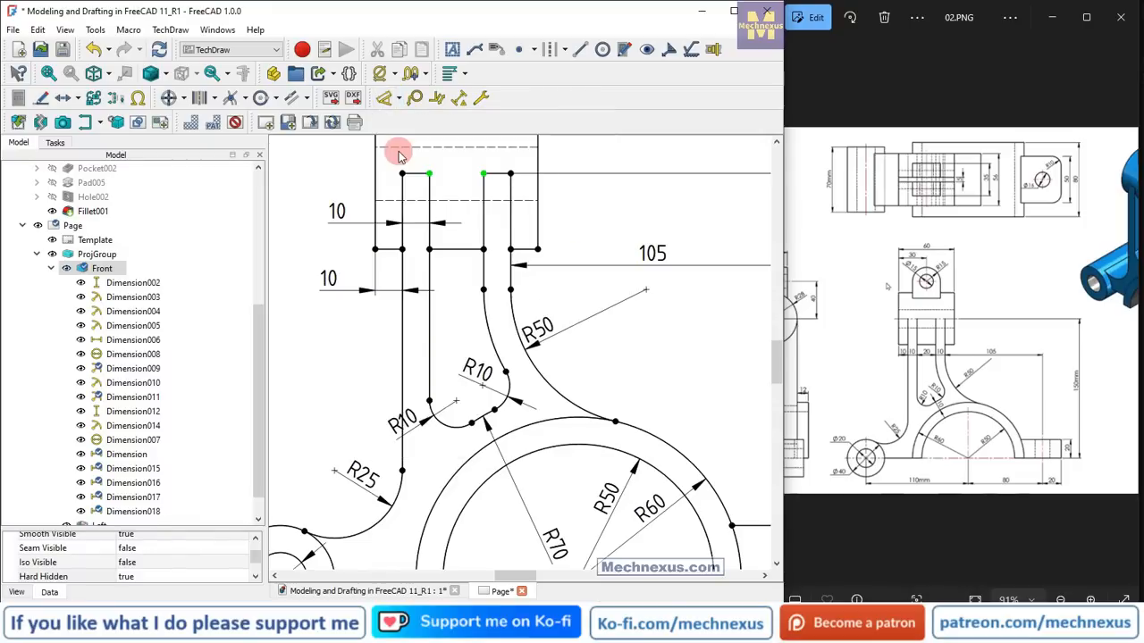
pyautogui.click(462, 174)
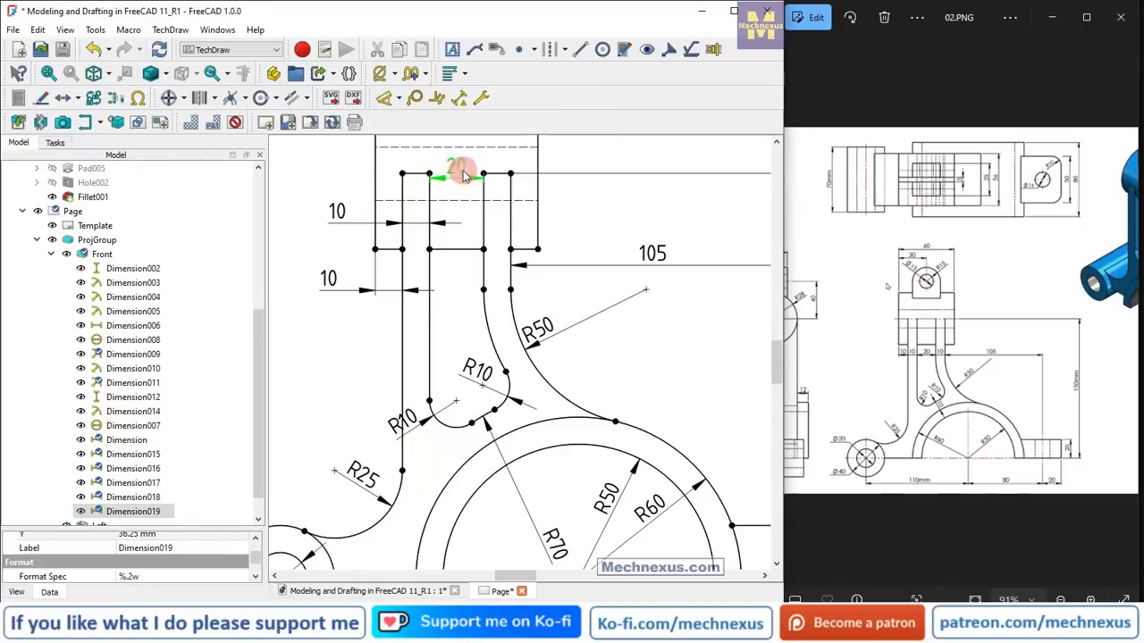
pyautogui.moveTo(462, 174); pyautogui.dragTo(462, 136)
# - Dimension the right arm's width horizontally between its upper corners and place the label outside the block, level with the left arm's width dimension
pyautogui.scroll(-2, 460, 217)
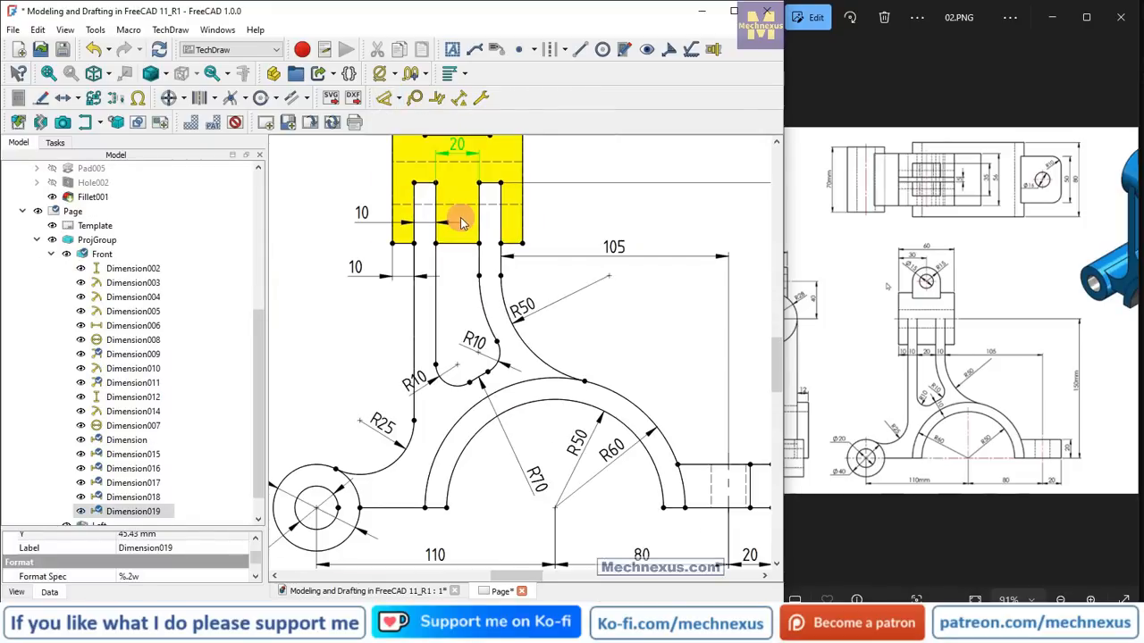
pyautogui.scroll(1, 509, 168)
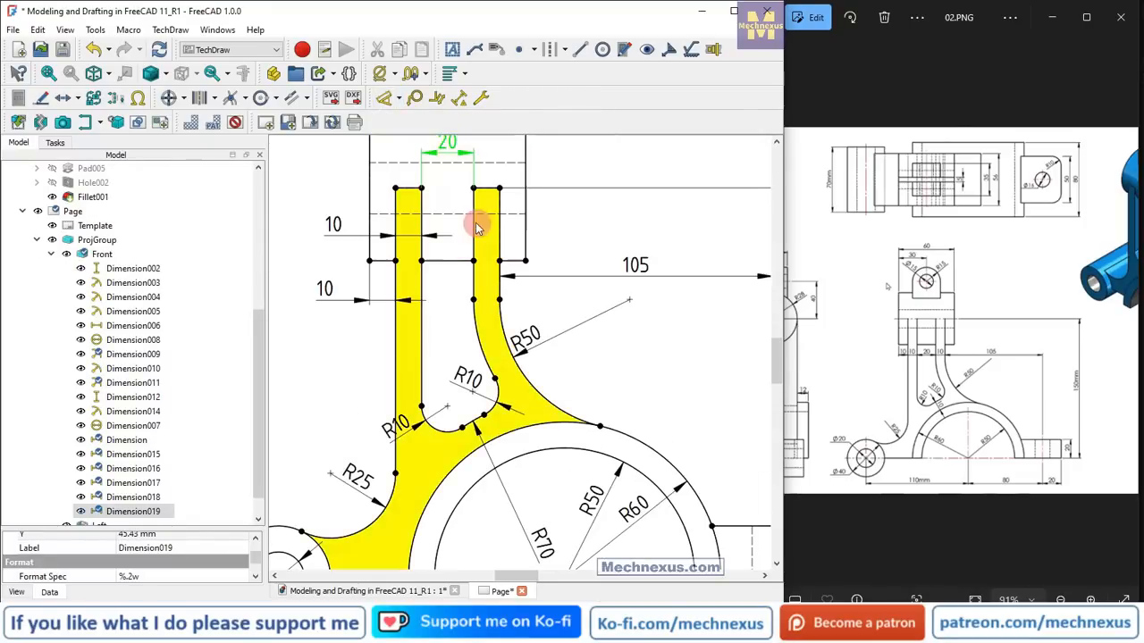
pyautogui.click(473, 188)
pyautogui.keyDown('ctrl'); pyautogui.click(499, 188); pyautogui.keyUp('ctrl')
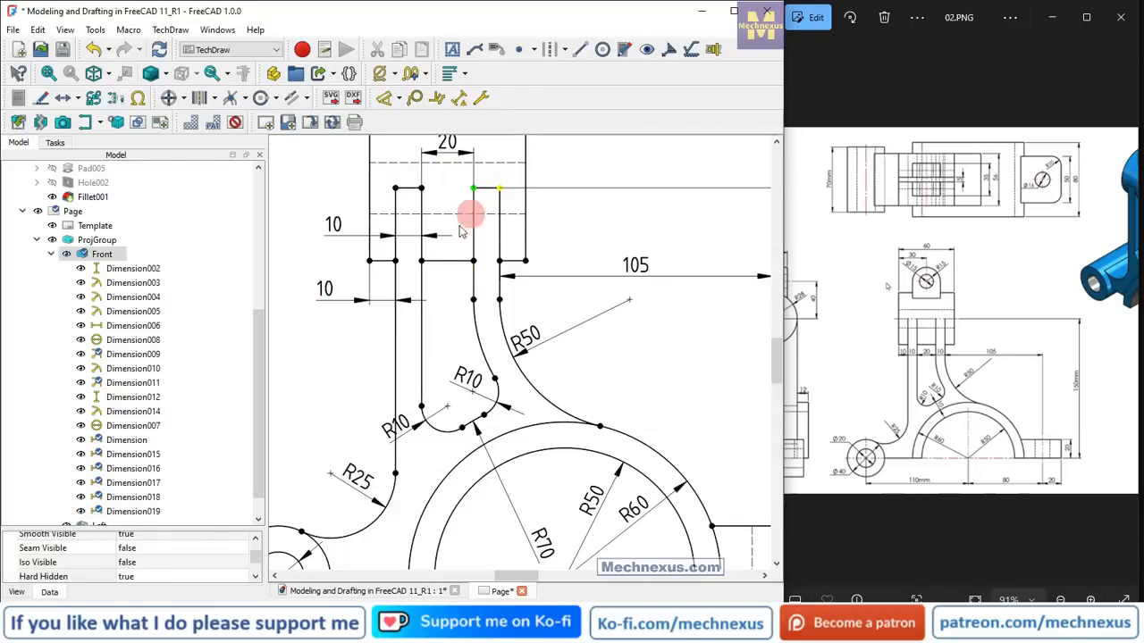
pyautogui.click(400, 100)
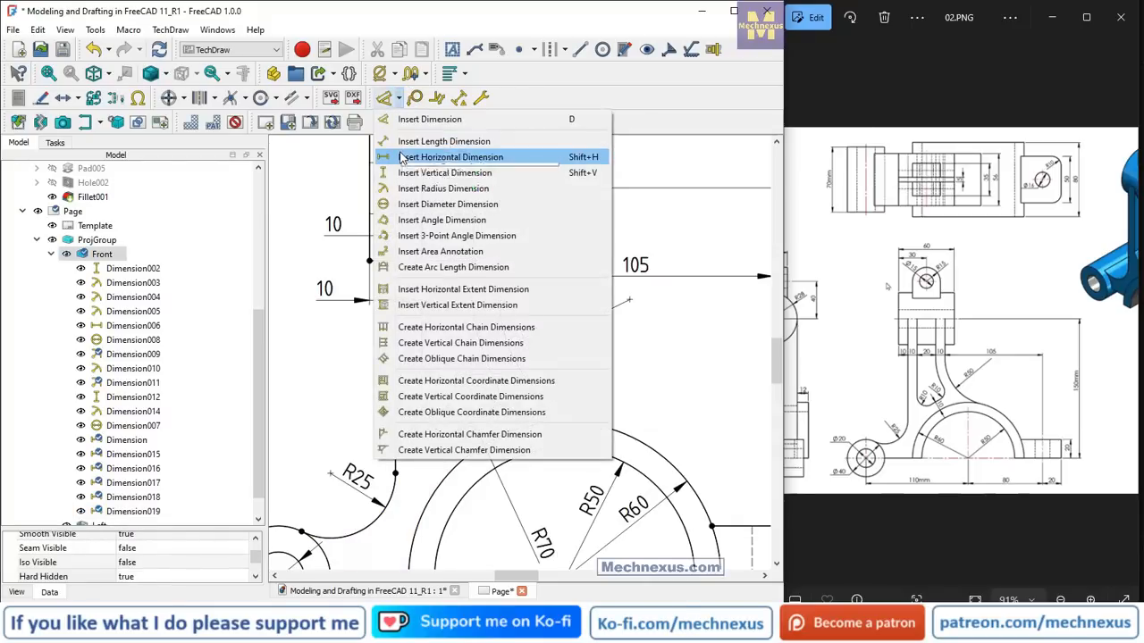
pyautogui.click(411, 155)
pyautogui.moveTo(485, 184); pyautogui.dragTo(553, 230)
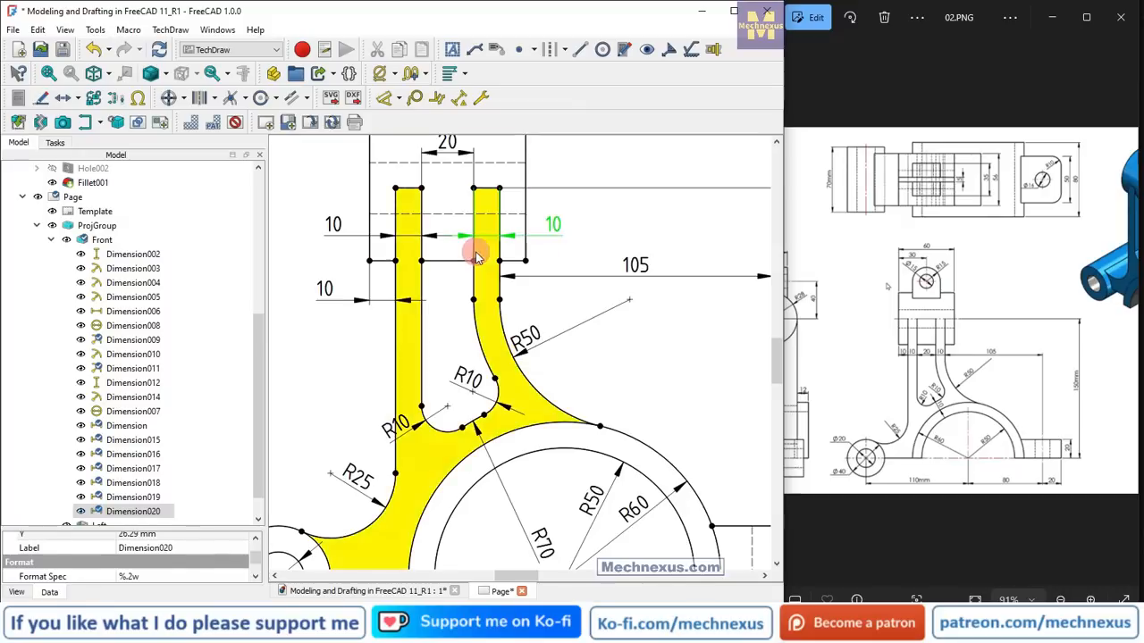
# - Add a horizontal dimension for the block's overall width between its upper outer corners and place it above the rounded lug
pyautogui.scroll(-4, 476, 254)
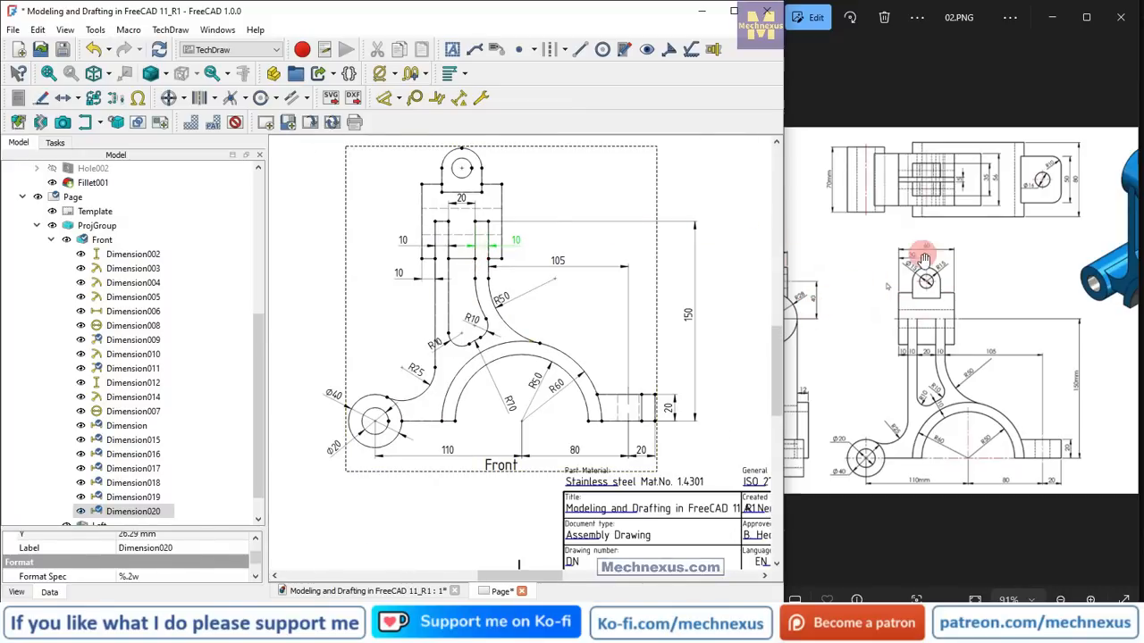
pyautogui.scroll(-1, 532, 279)
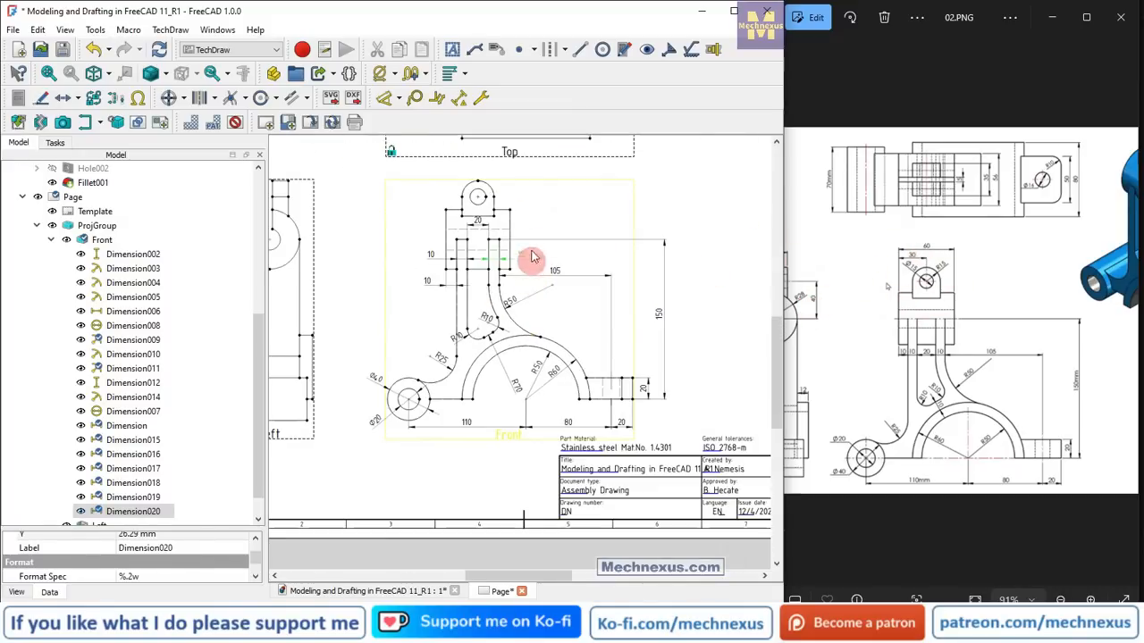
pyautogui.scroll(1, 478, 158)
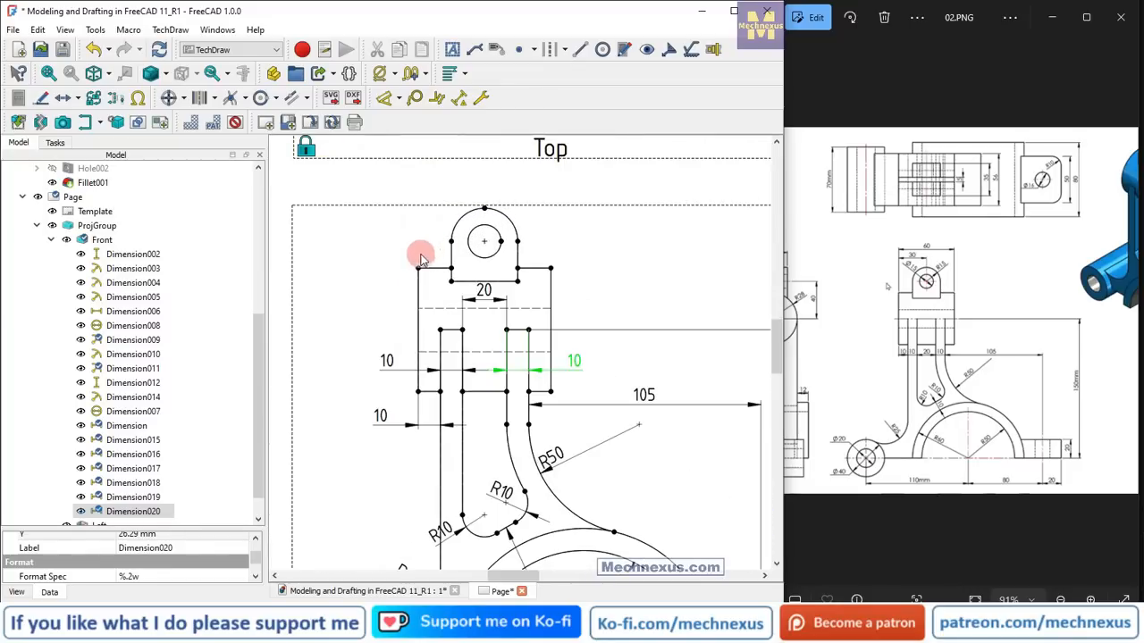
pyautogui.click(549, 268)
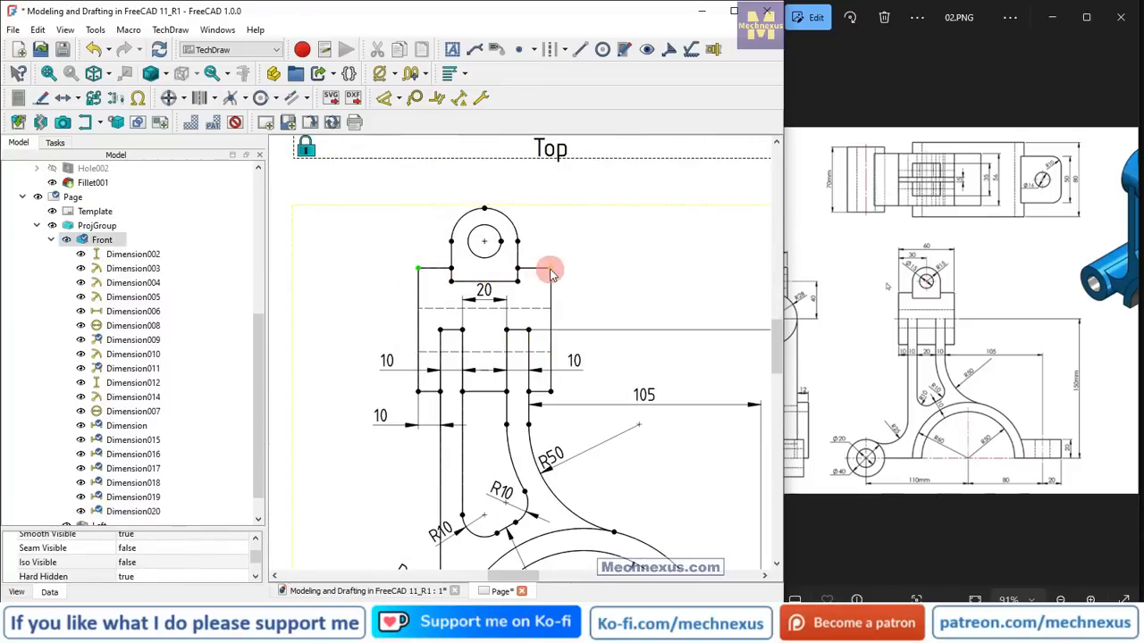
pyautogui.click(398, 98)
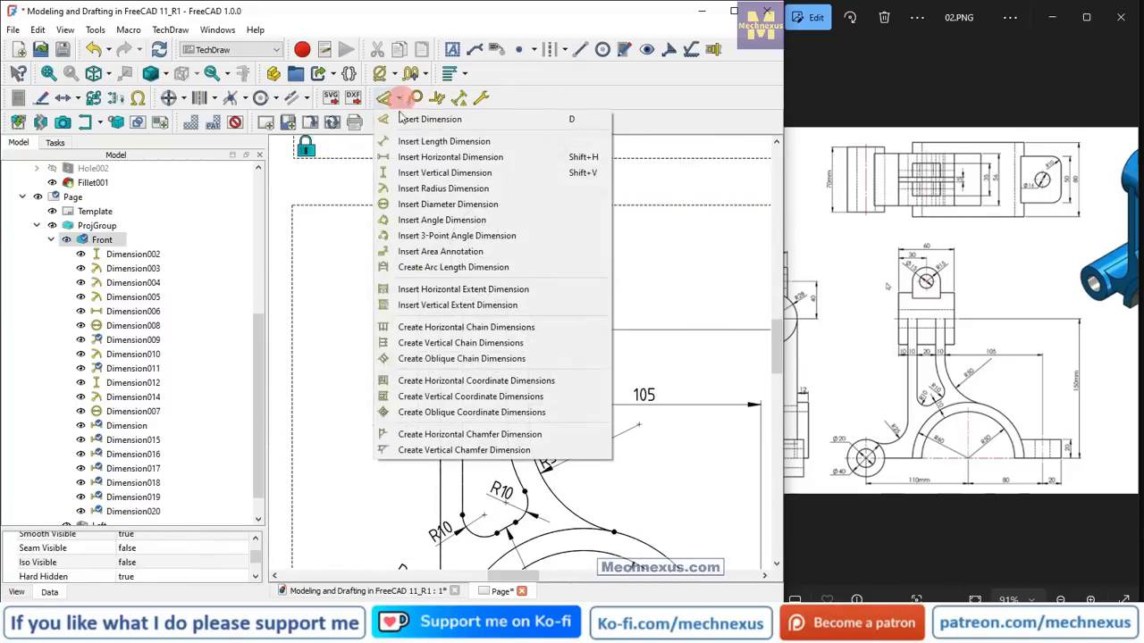
pyautogui.click(402, 156)
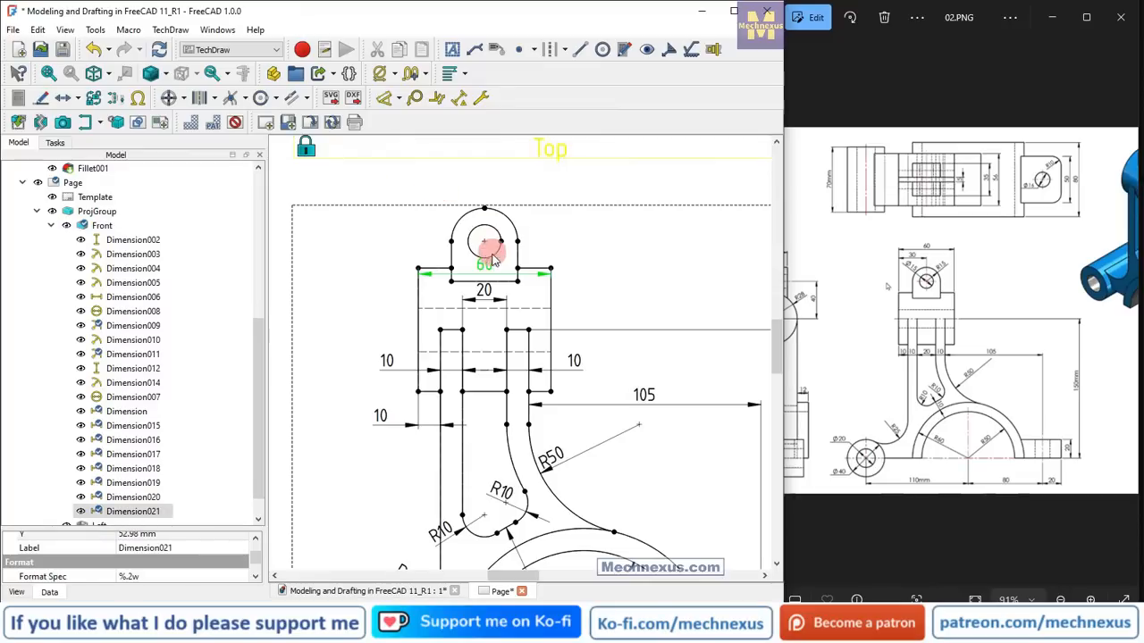
pyautogui.moveTo(486, 269); pyautogui.dragTo(483, 189)
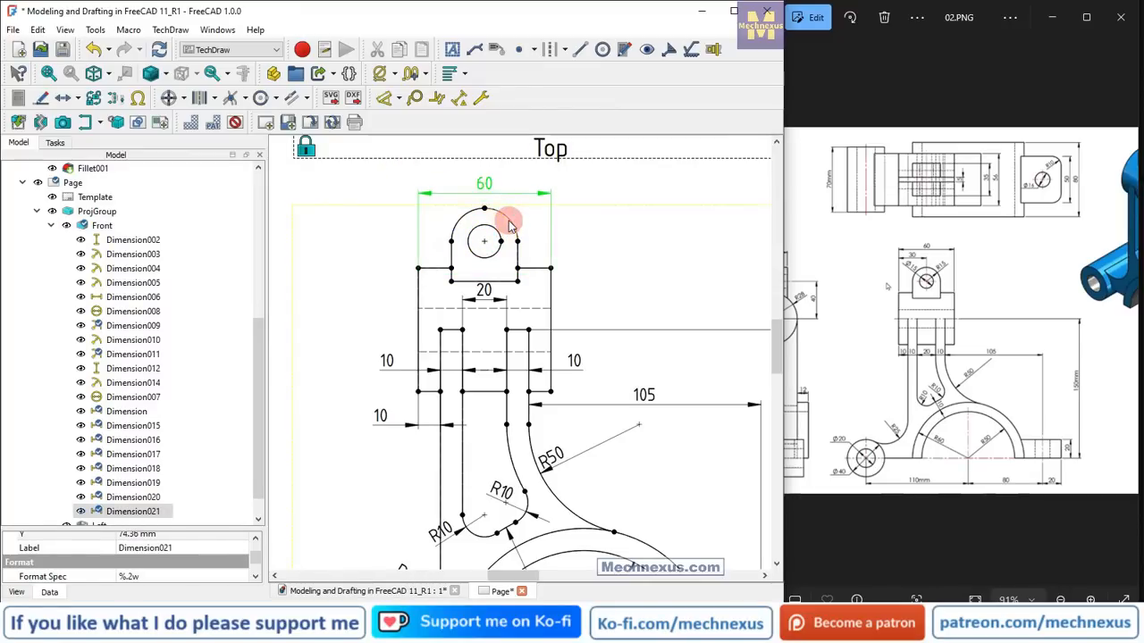
# - Add a radius dimension to the upper lug's rounded end, place it outside to the upper right, and decrease its decimal places once
pyautogui.click(505, 217)
pyautogui.click(399, 98)
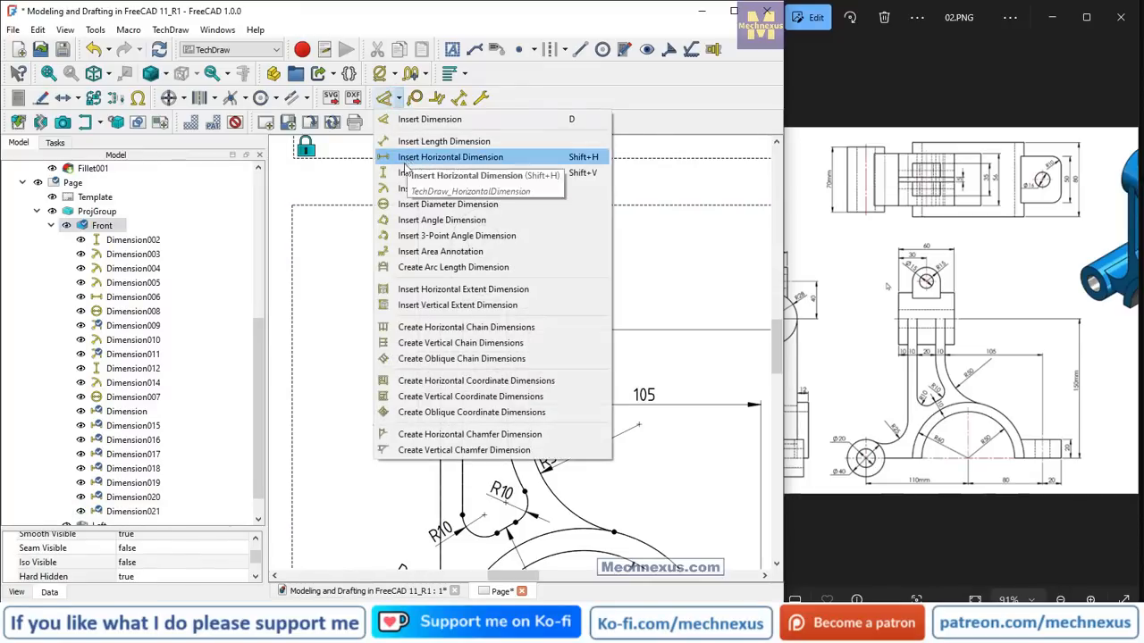
pyautogui.click(403, 187)
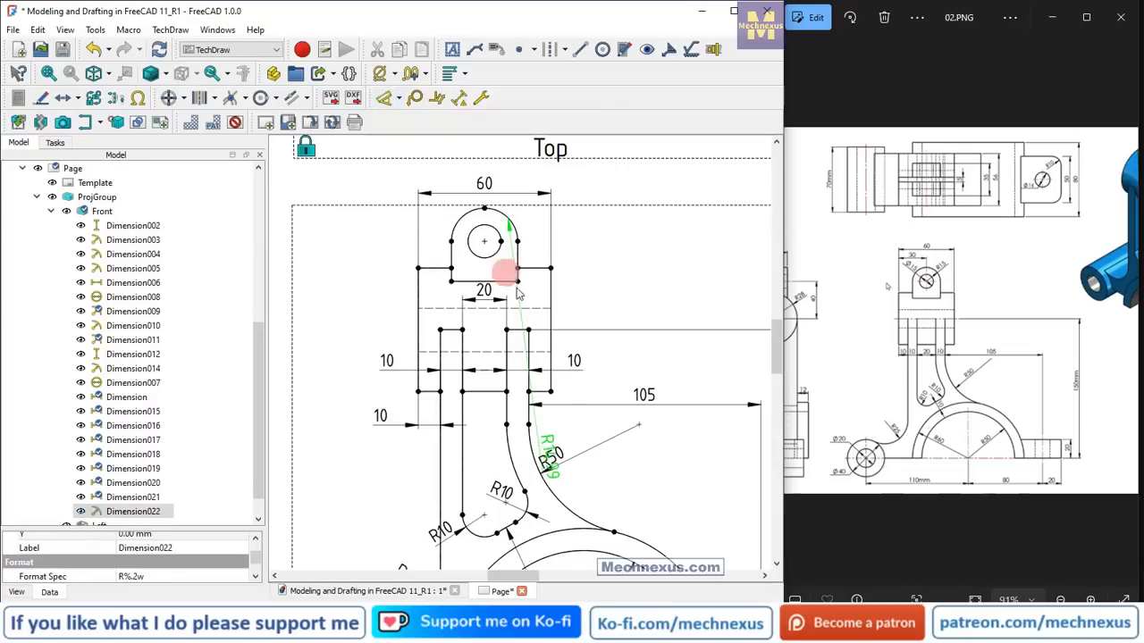
pyautogui.moveTo(560, 424); pyautogui.dragTo(579, 188)
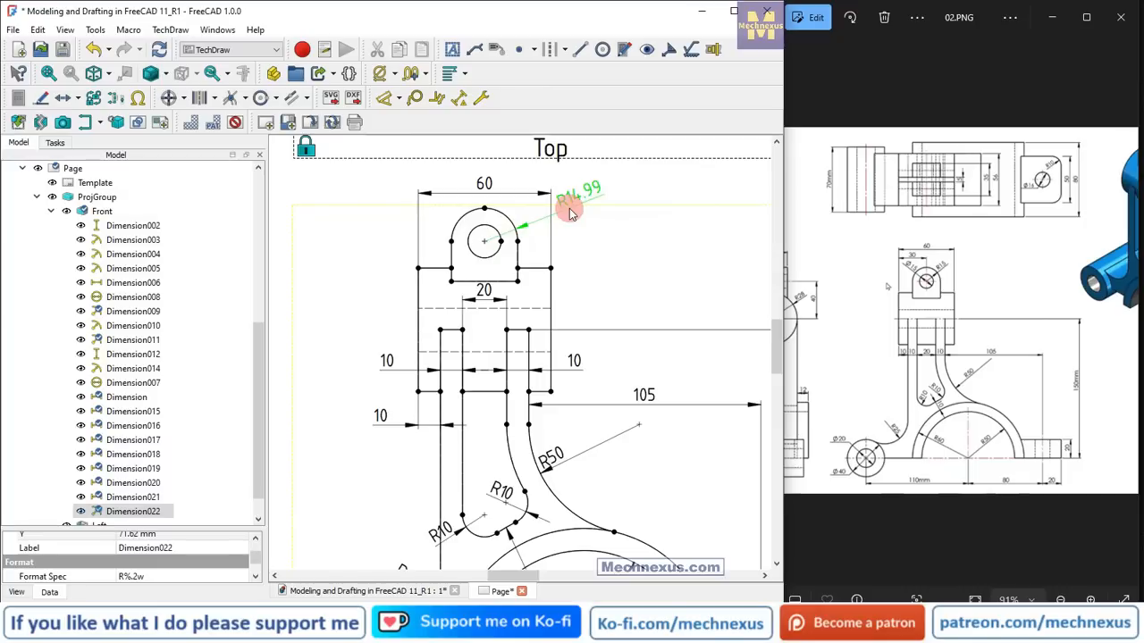
pyautogui.click(872, 304)
pyautogui.click(424, 76)
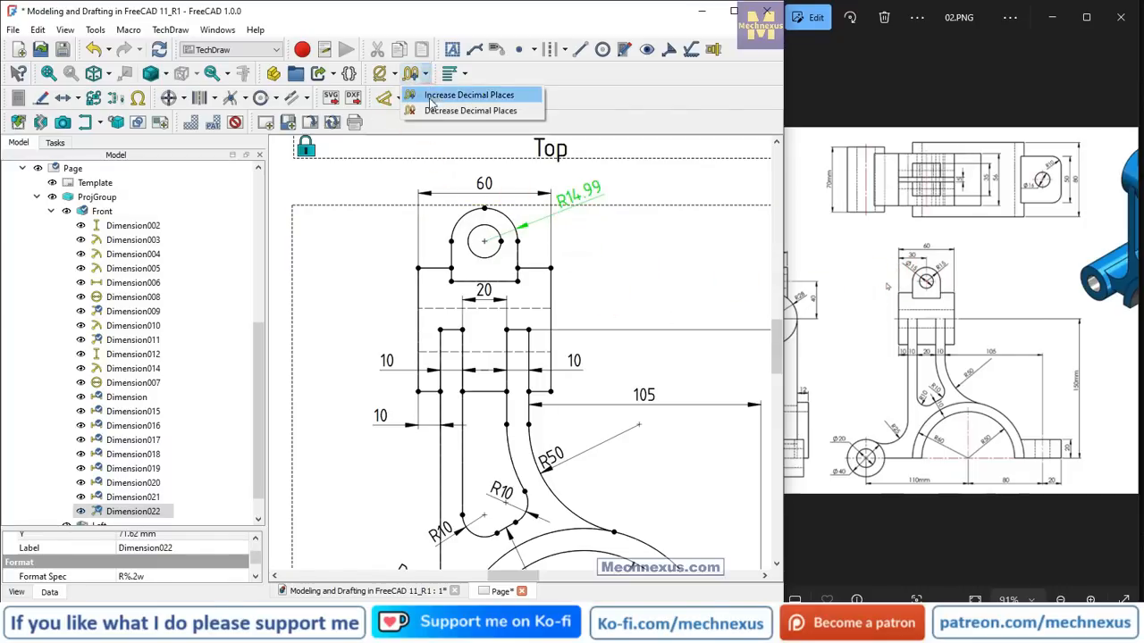
pyautogui.click(429, 110)
pyautogui.click(634, 244)
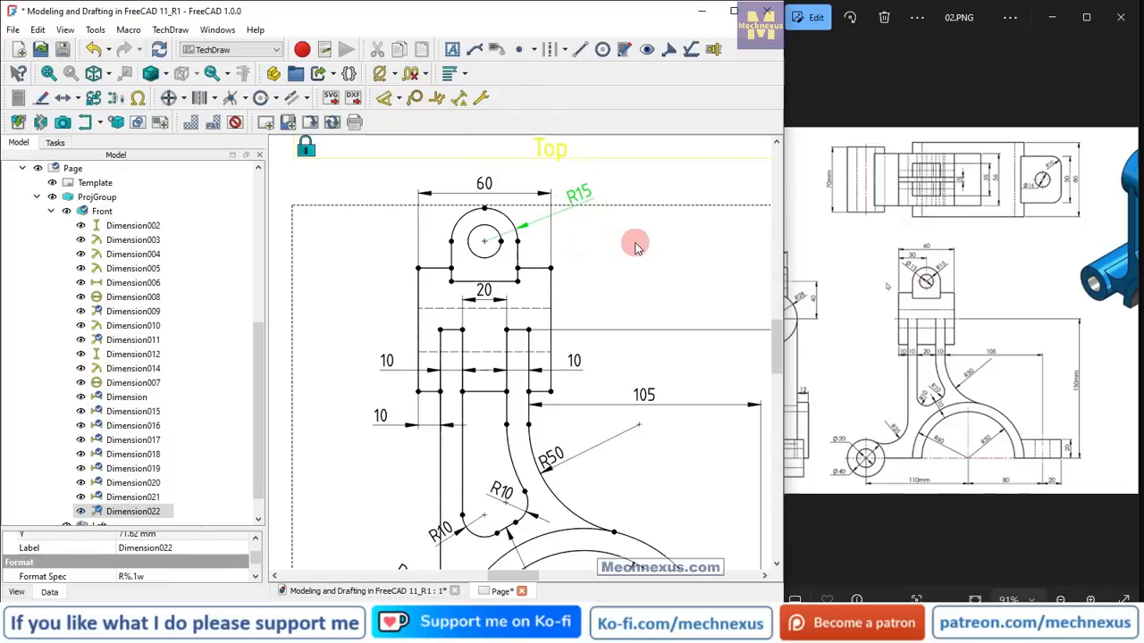
# - Add a diameter dimension to the upper lug's hole and place its label outside to the upper left
pyautogui.click(487, 258)
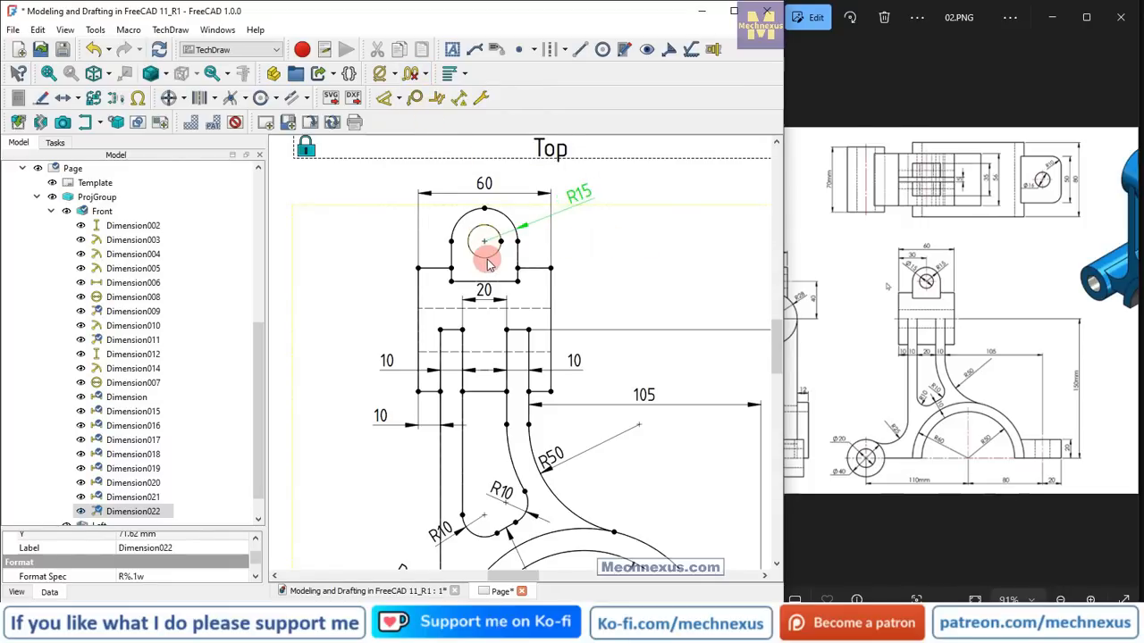
pyautogui.click(487, 259)
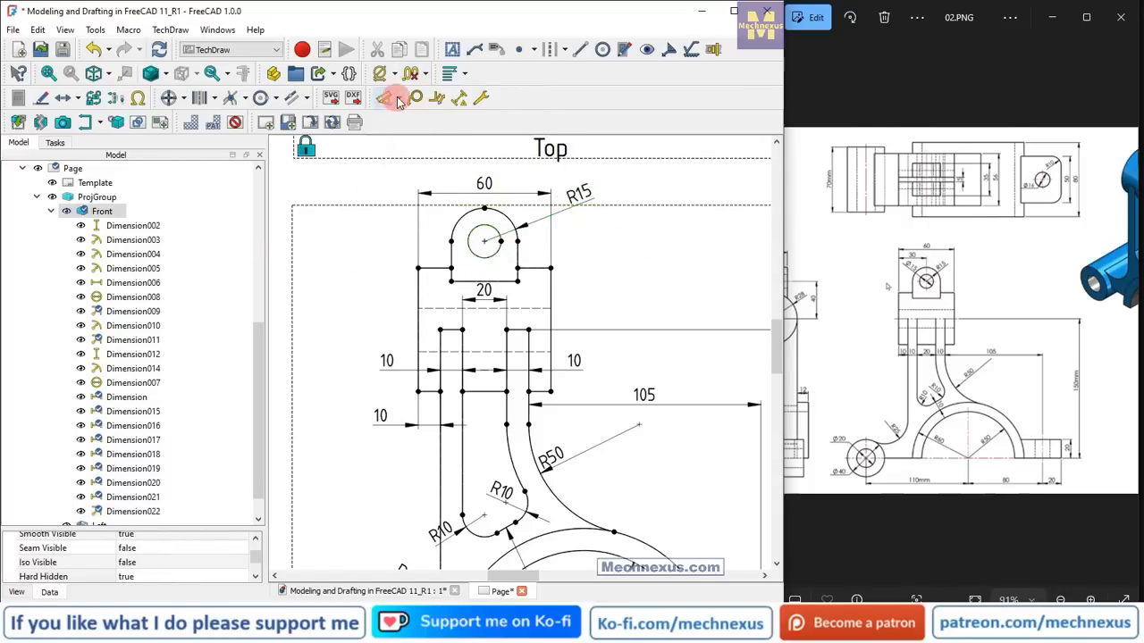
pyautogui.click(400, 99)
pyautogui.click(401, 210)
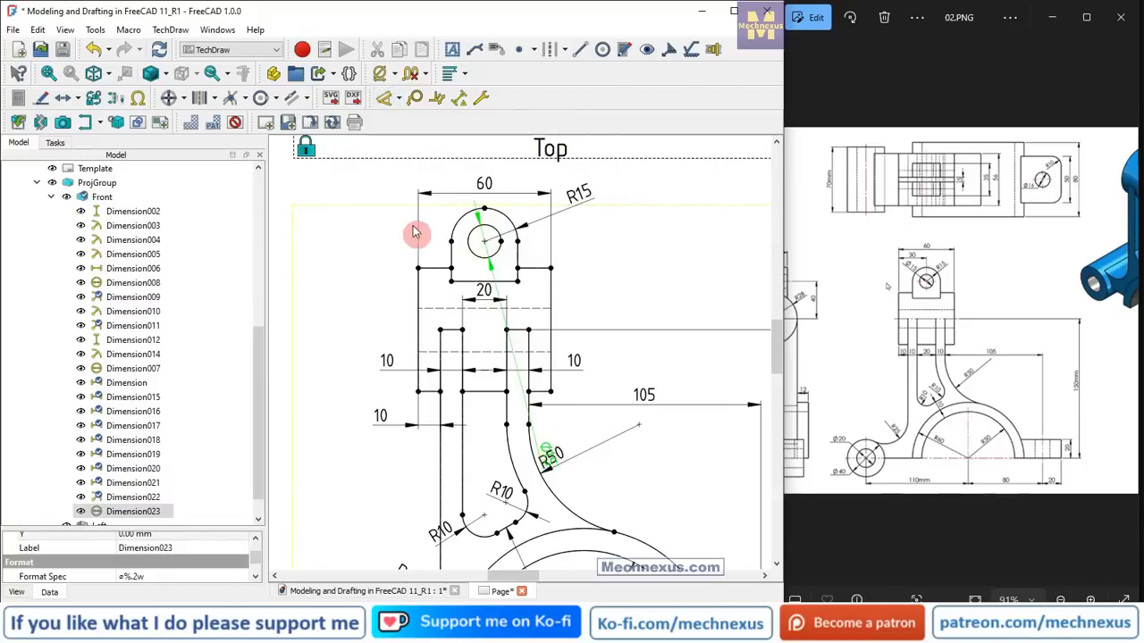
pyautogui.moveTo(414, 233); pyautogui.dragTo(386, 212)
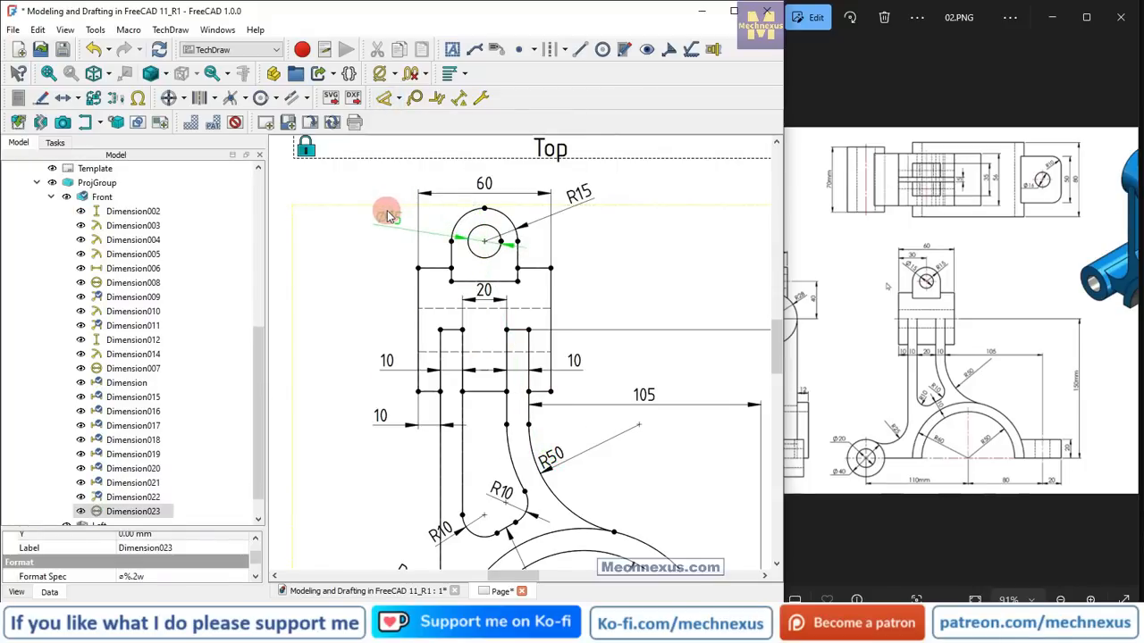
# - Dimension horizontally from the block's upper left corner to the hole centre with one fewer decimal place, stacking it below the raised 60 dimension
pyautogui.click(418, 268)
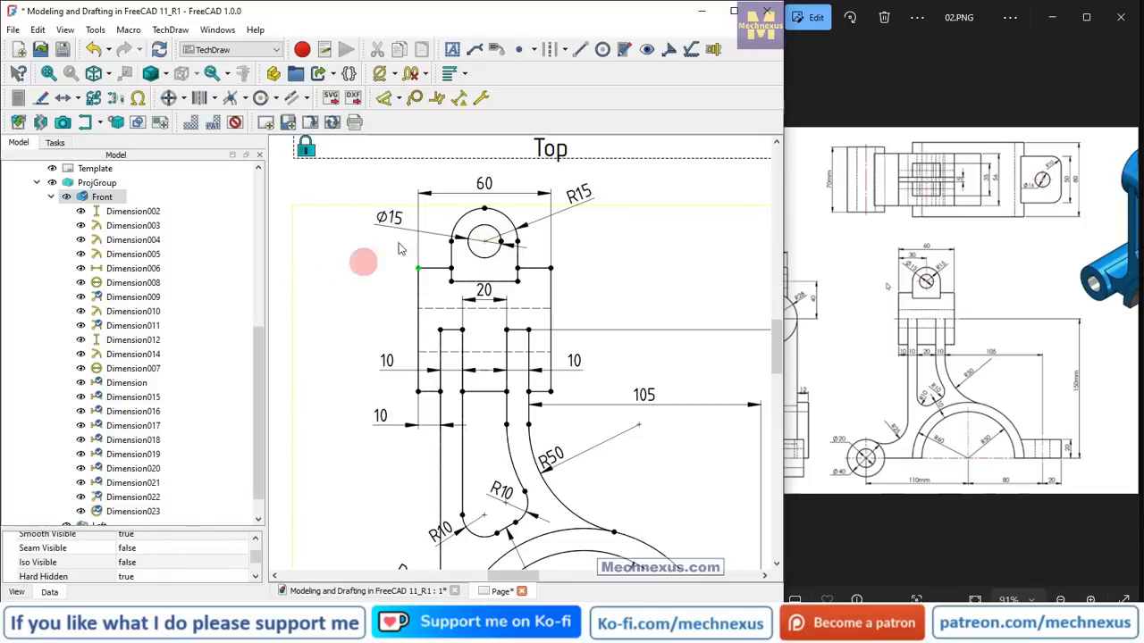
pyautogui.click(399, 100)
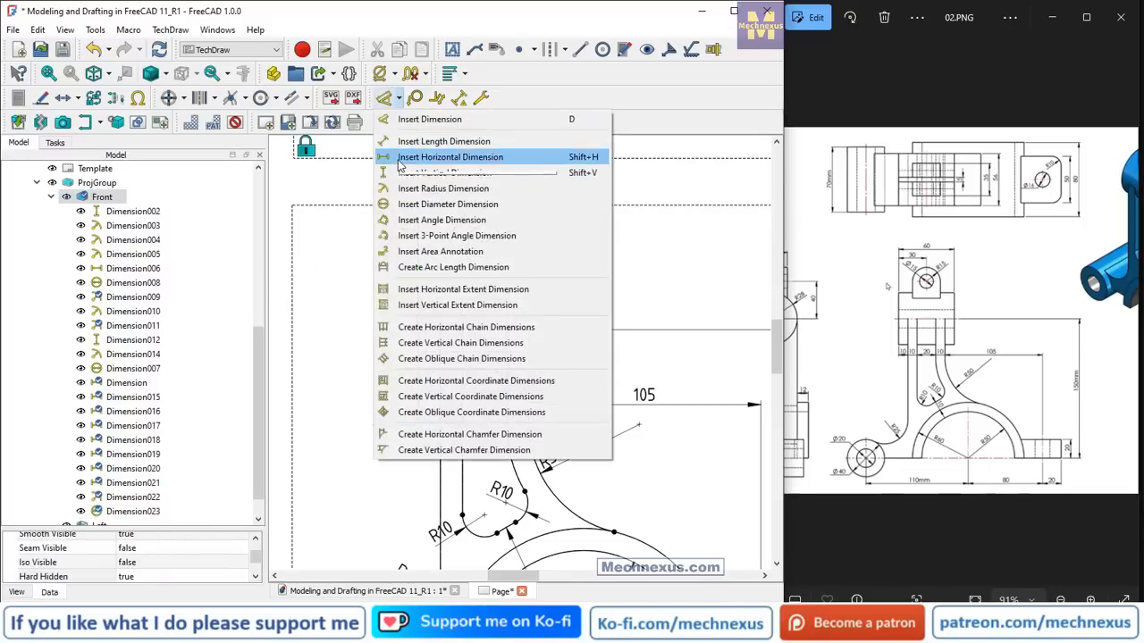
pyautogui.click(399, 161)
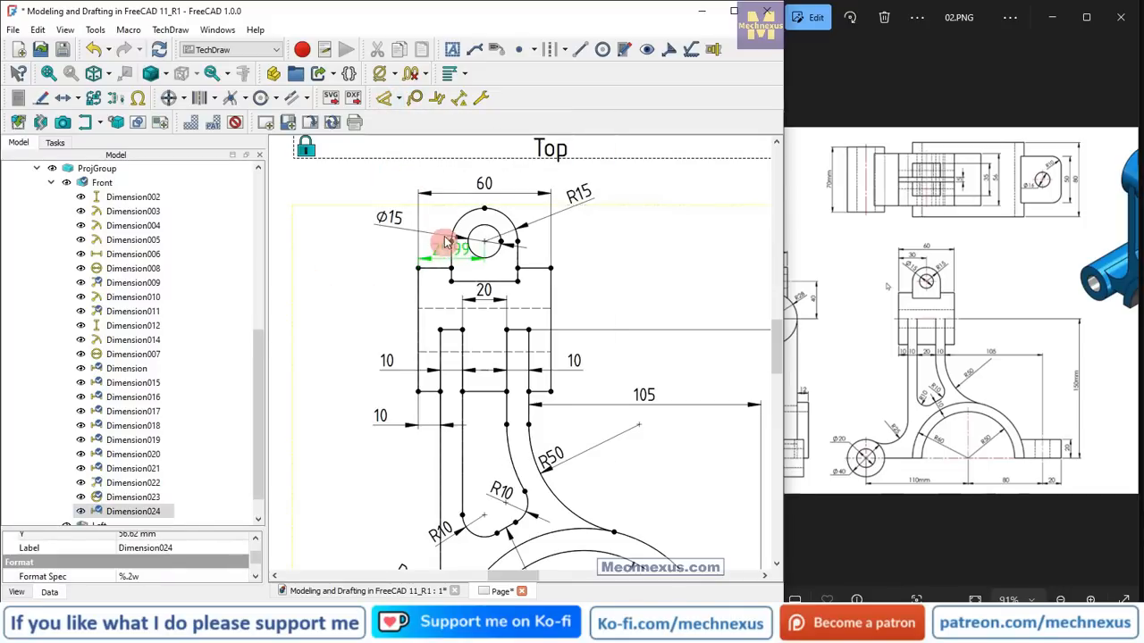
pyautogui.moveTo(440, 246); pyautogui.dragTo(444, 199)
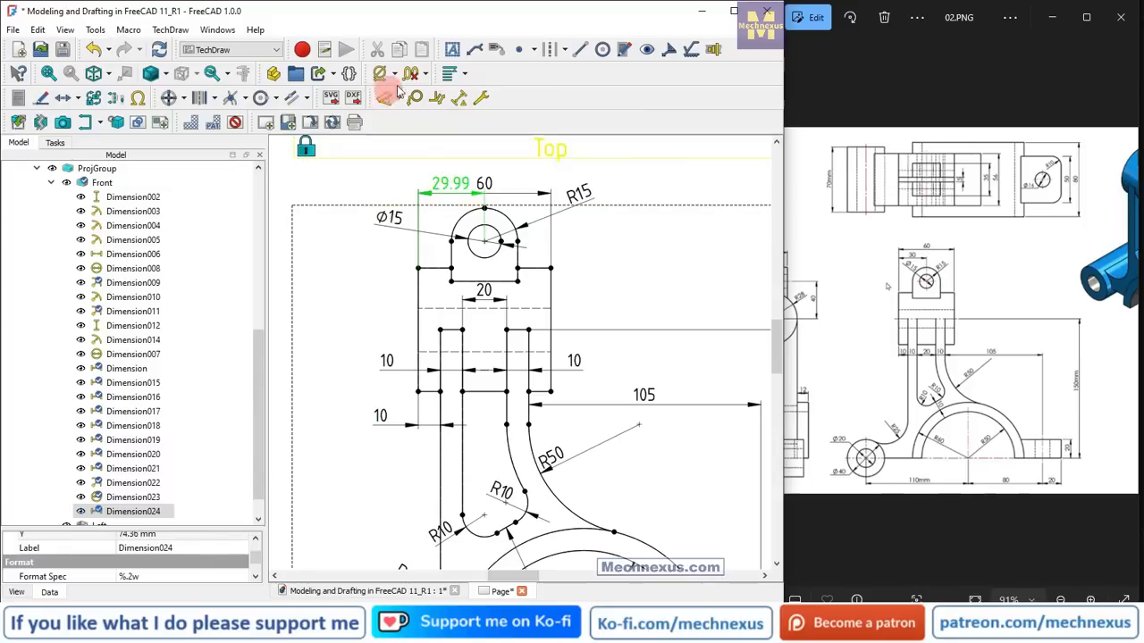
pyautogui.click(425, 73)
pyautogui.click(426, 111)
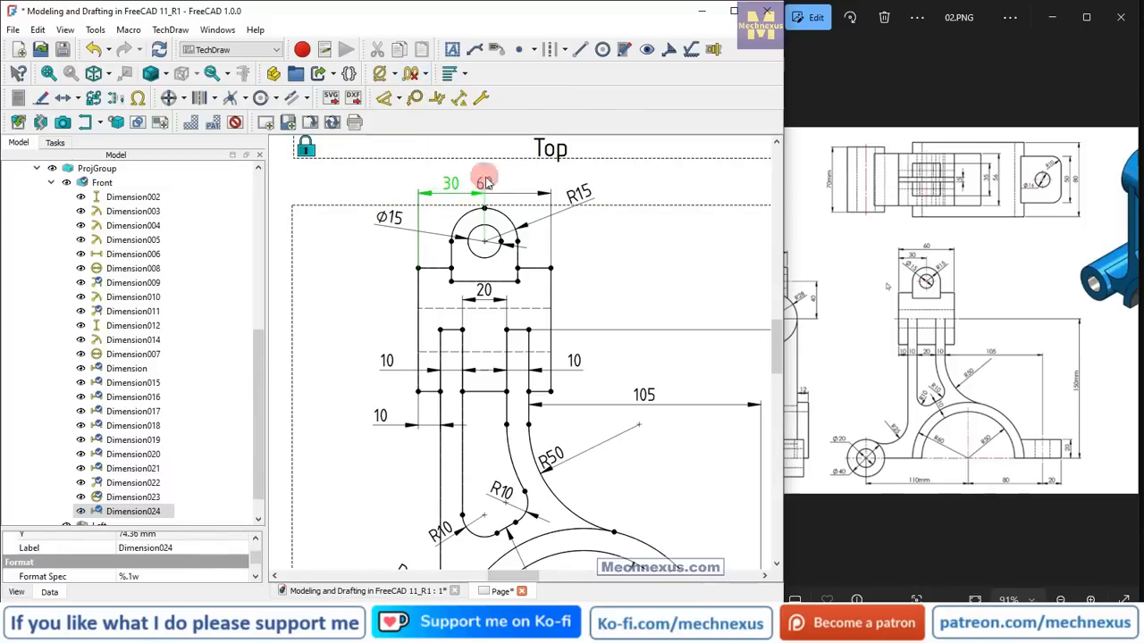
pyautogui.moveTo(485, 185); pyautogui.dragTo(487, 163)
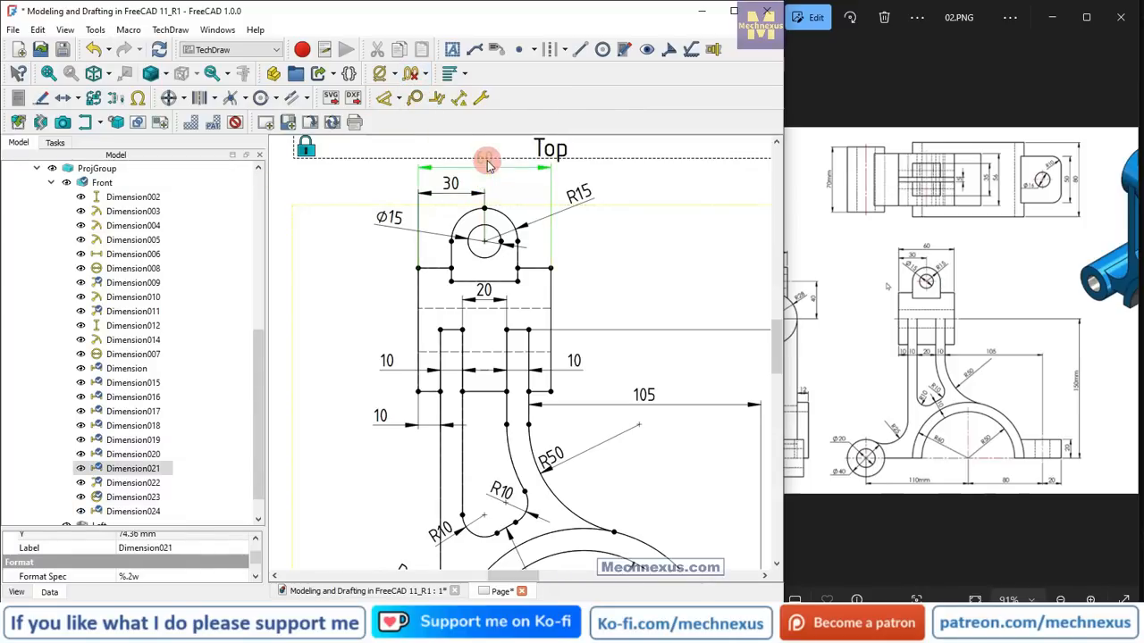
# - Move the Top view slightly upward on the page to clear the Front view's overall block width dimension
pyautogui.scroll(-6, 466, 219)
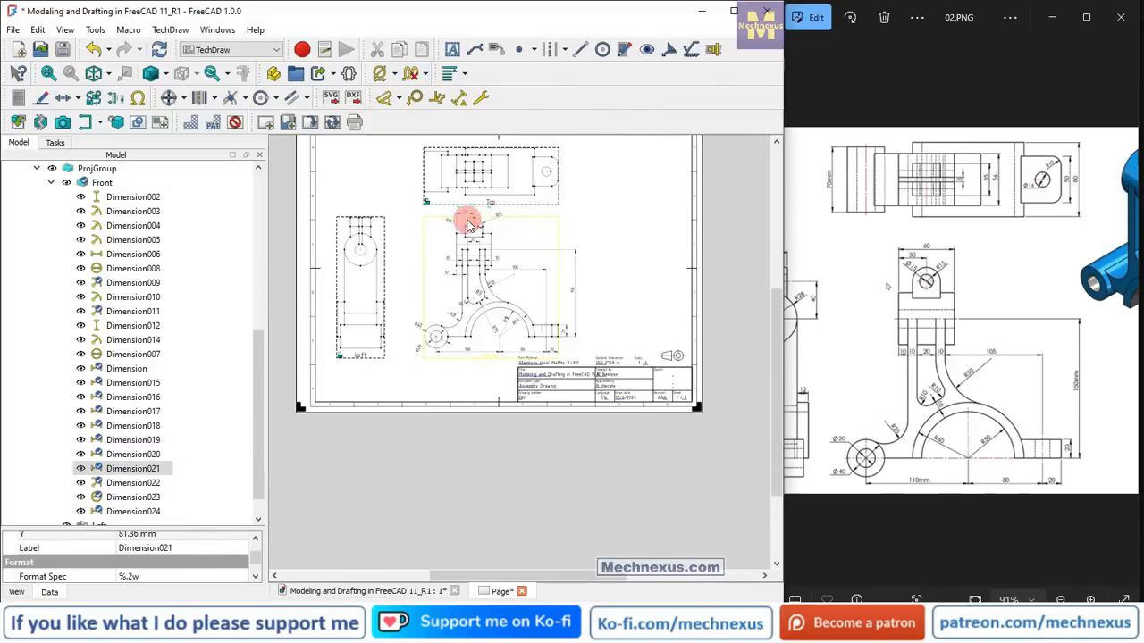
pyautogui.scroll(-2, 467, 220)
pyautogui.scroll(2, 469, 222)
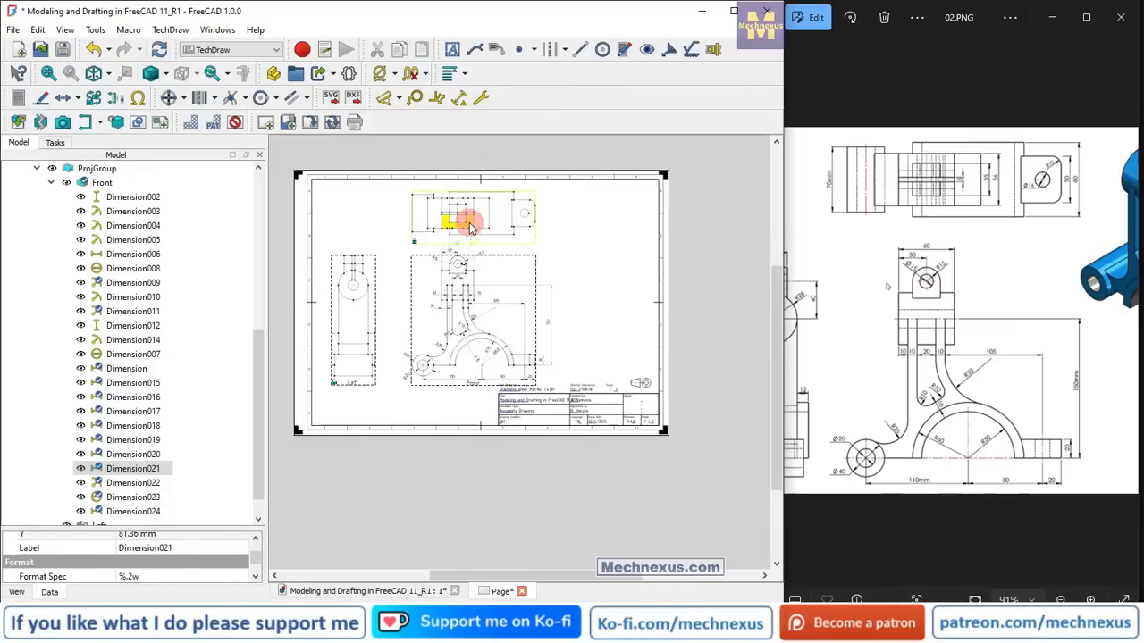
pyautogui.scroll(3, 472, 226)
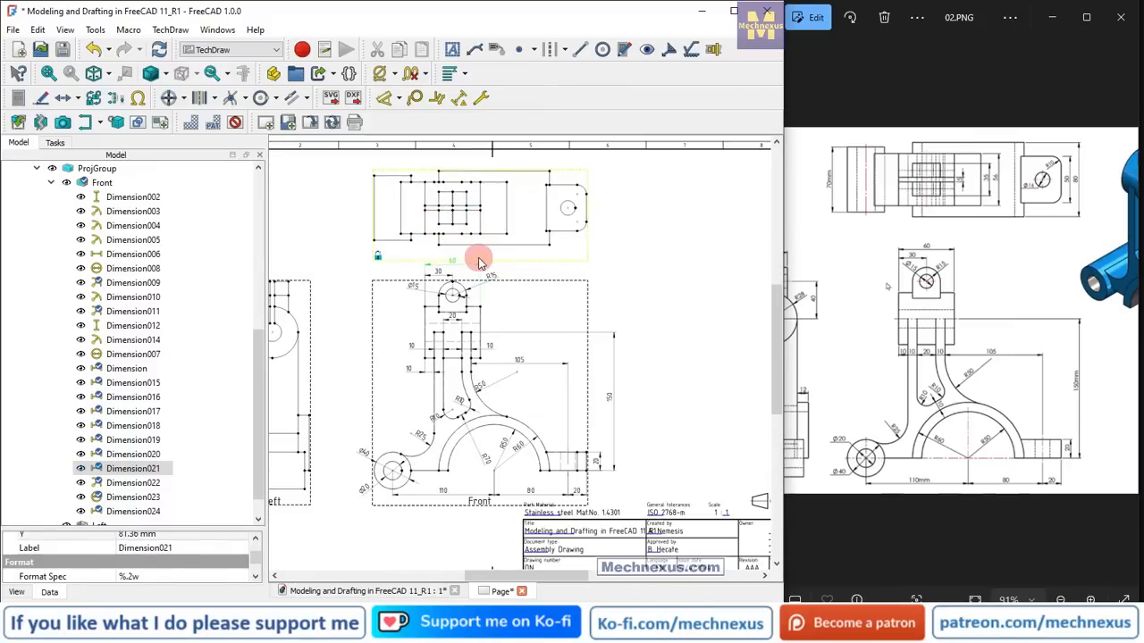
pyautogui.click(463, 257)
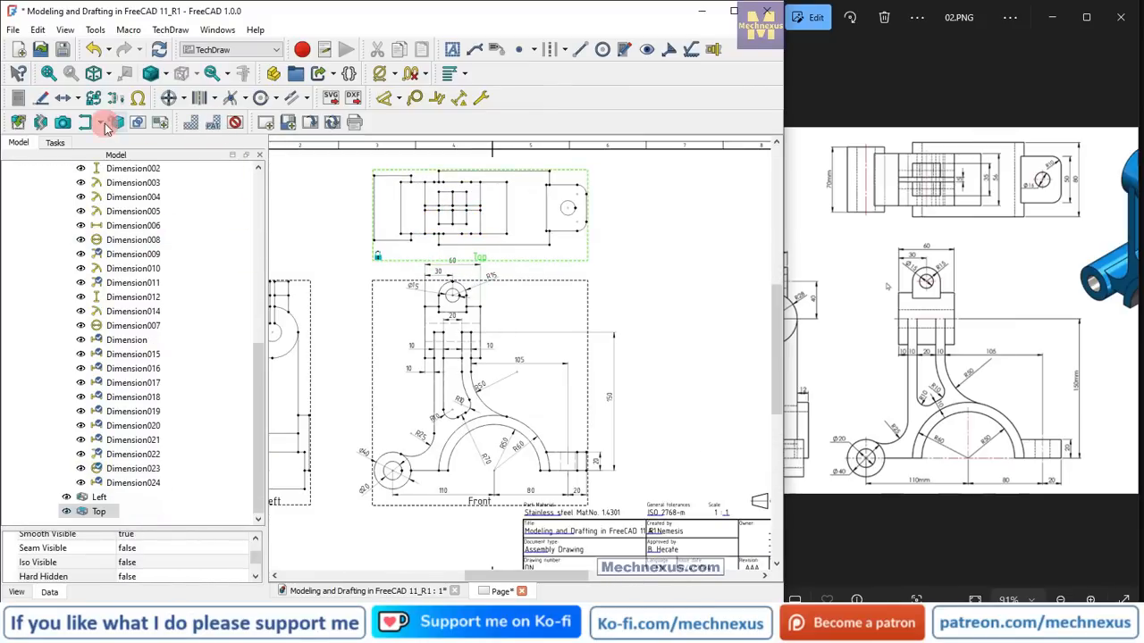
pyautogui.click(476, 249)
pyautogui.moveTo(480, 261); pyautogui.dragTo(479, 255)
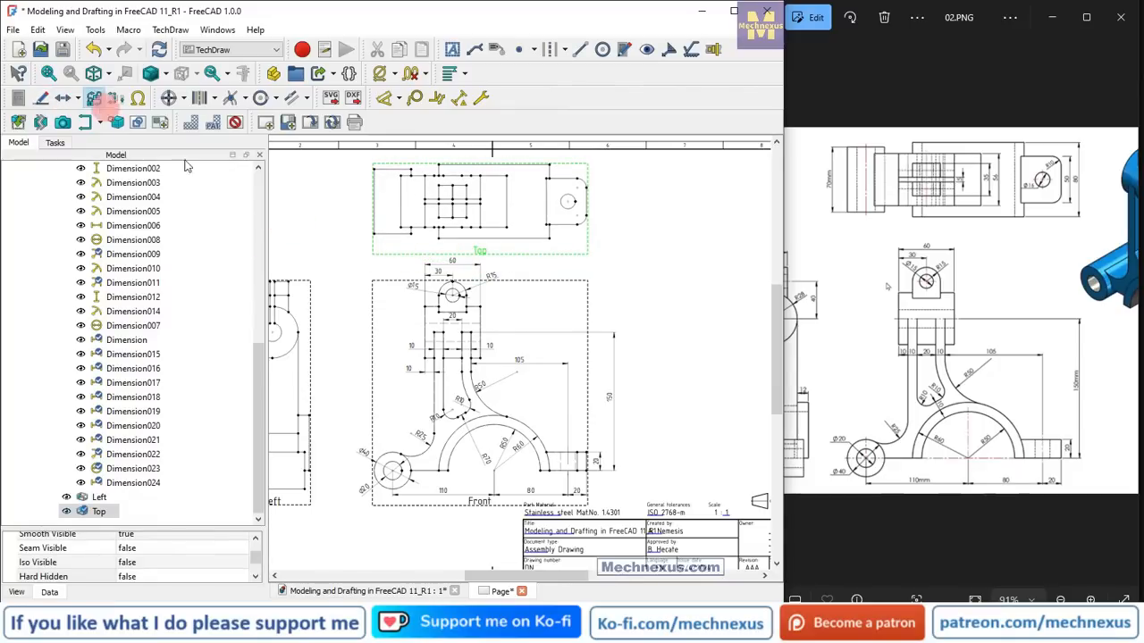
pyautogui.click(674, 338)
pyautogui.click(672, 332)
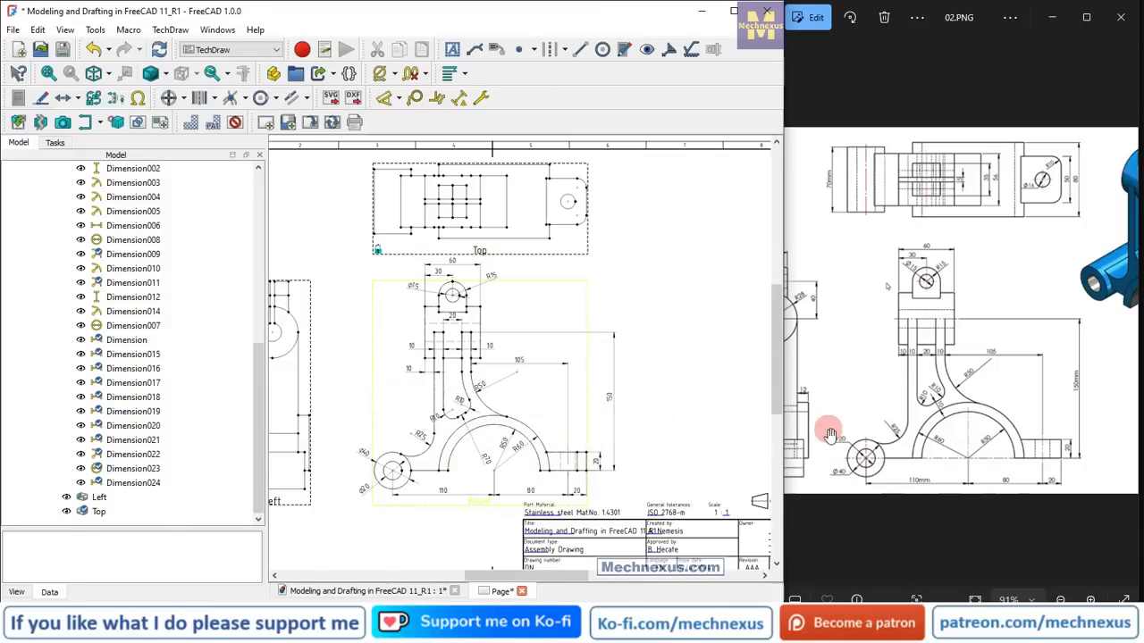
# - Dimension the width of the Left view's left side flange horizontally along its upper edge, placing the label outside to the upper left
pyautogui.moveTo(881, 383); pyautogui.dragTo(998, 383)
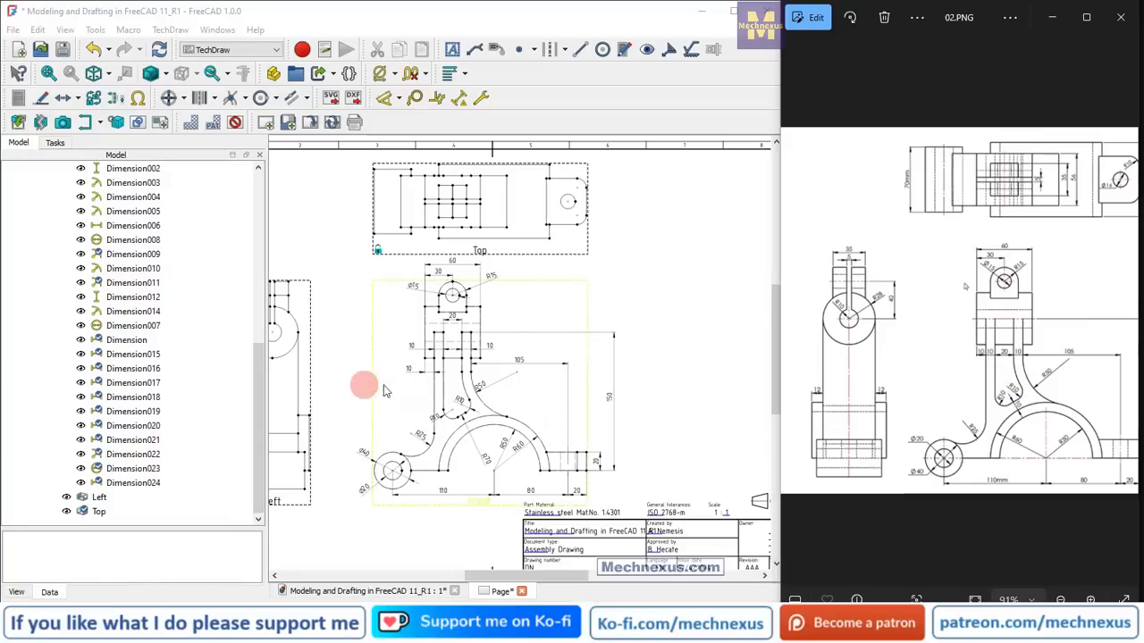
pyautogui.scroll(-2, 582, 375)
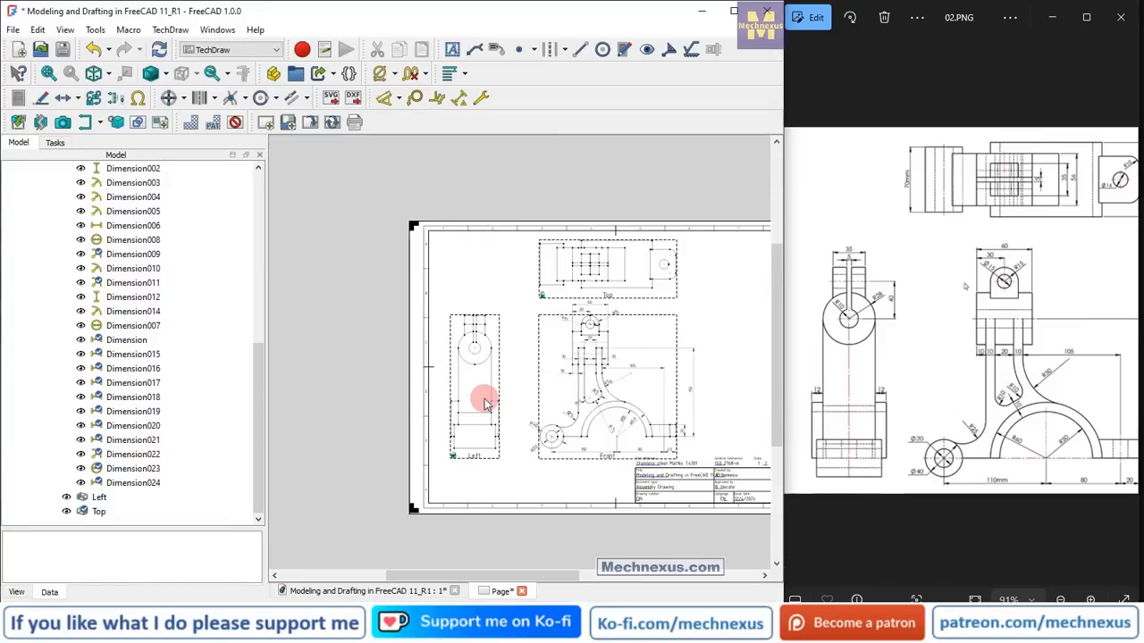
pyautogui.scroll(4, 483, 398)
pyautogui.scroll(-3, 629, 418)
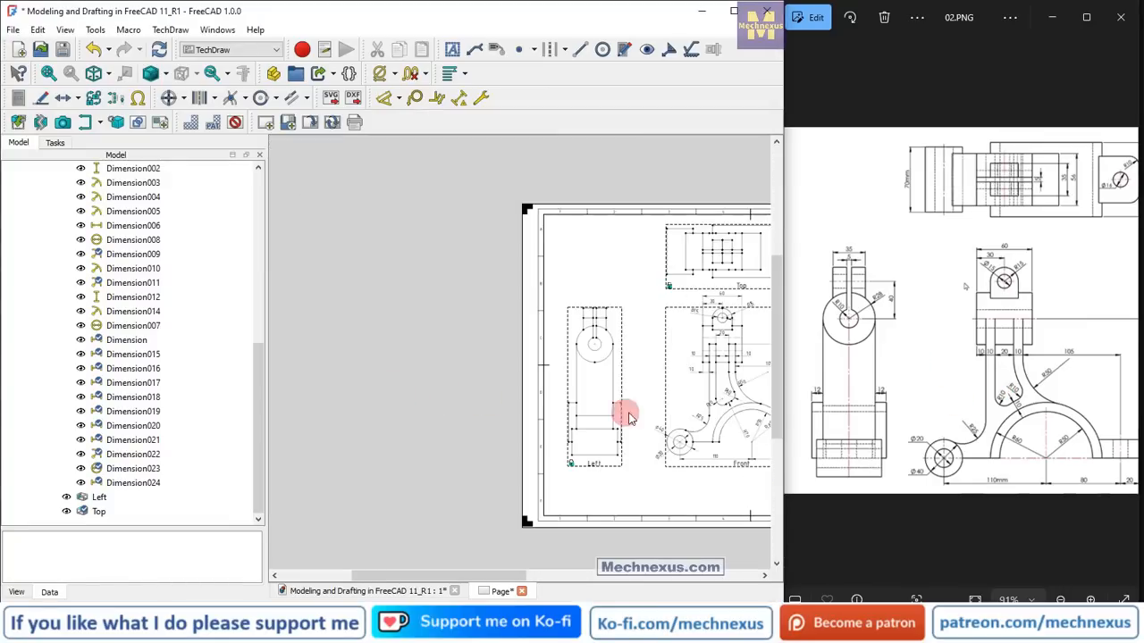
pyautogui.scroll(3, 727, 421)
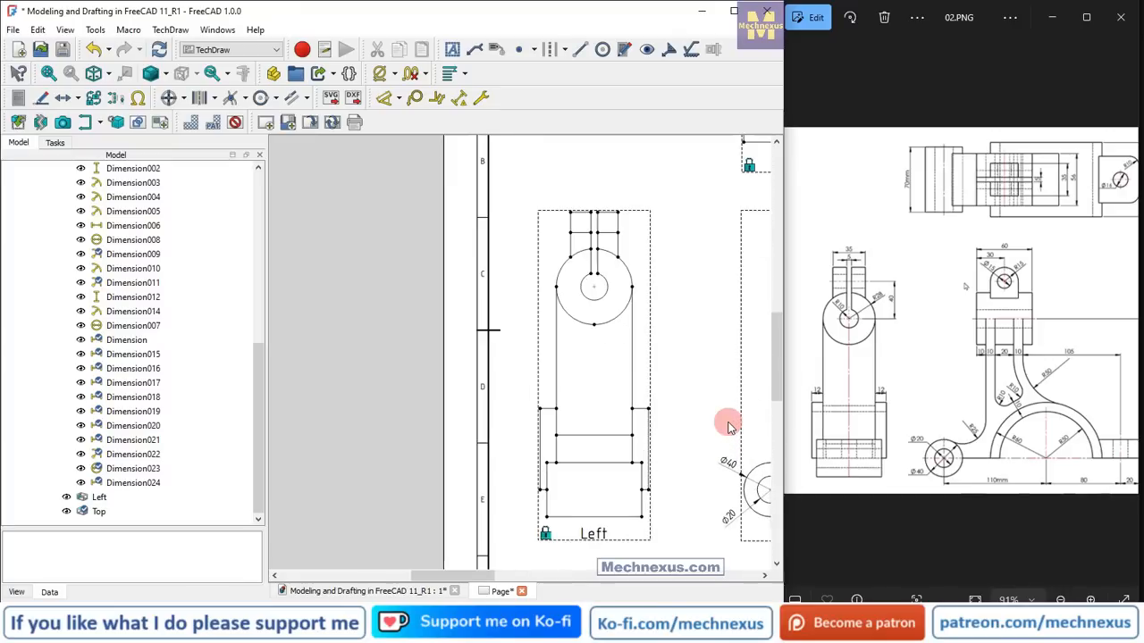
pyautogui.click(744, 209)
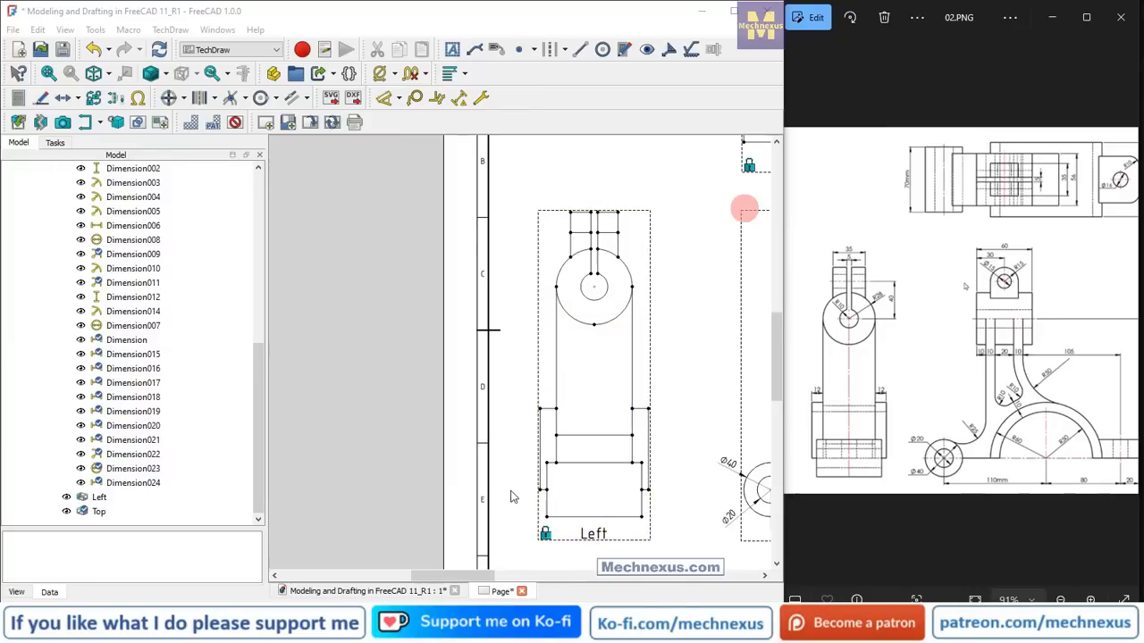
pyautogui.scroll(3, 555, 418)
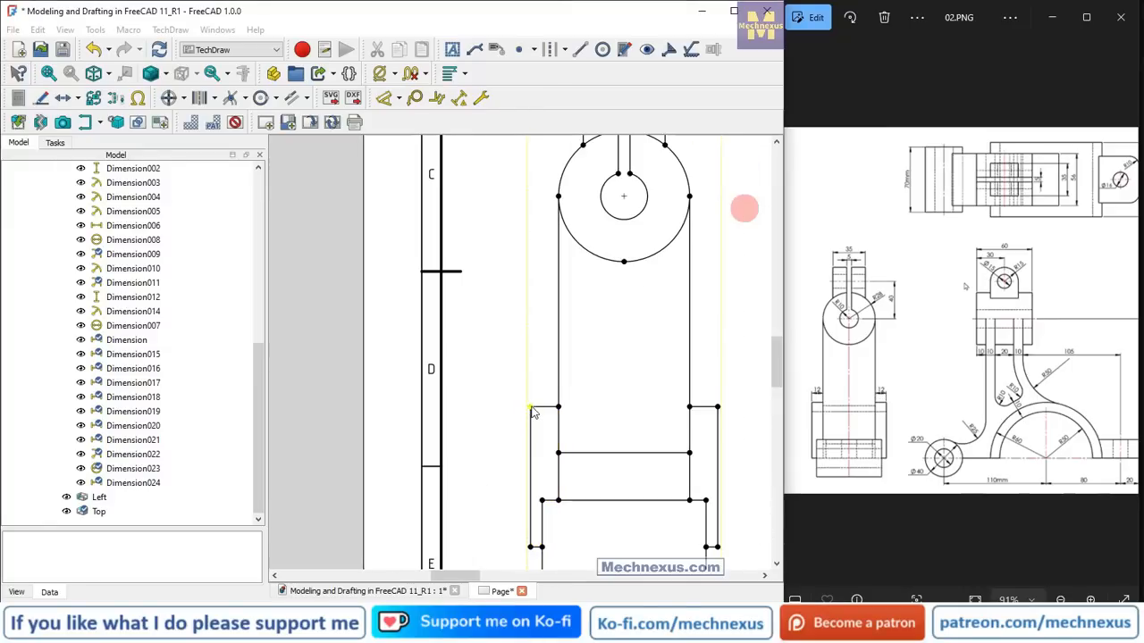
pyautogui.click(558, 408)
pyautogui.click(399, 97)
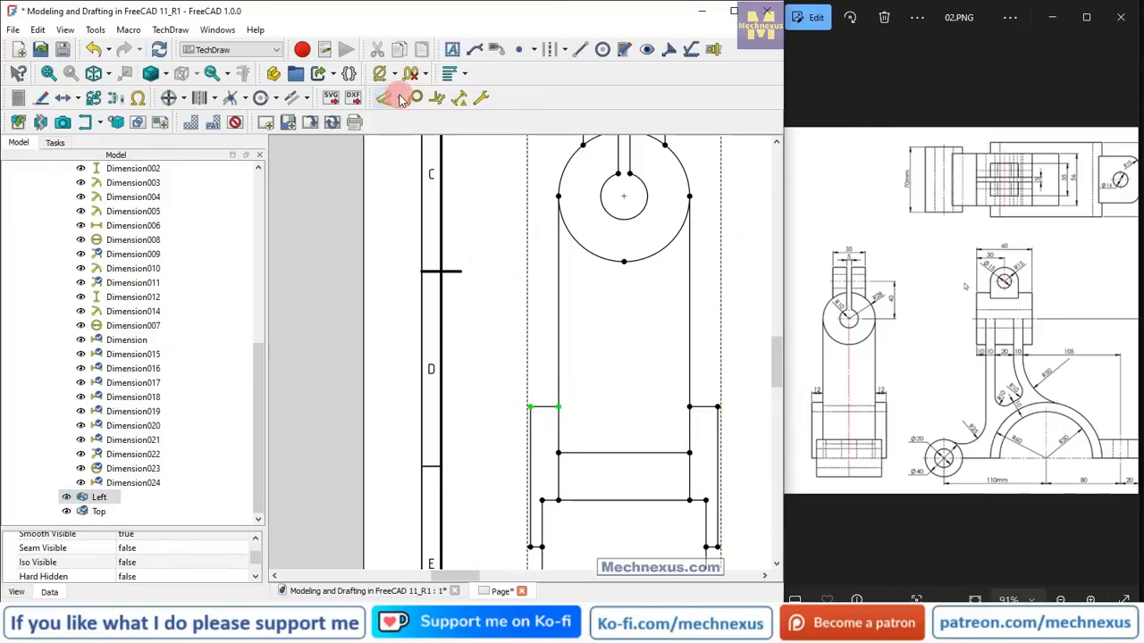
pyautogui.click(450, 157)
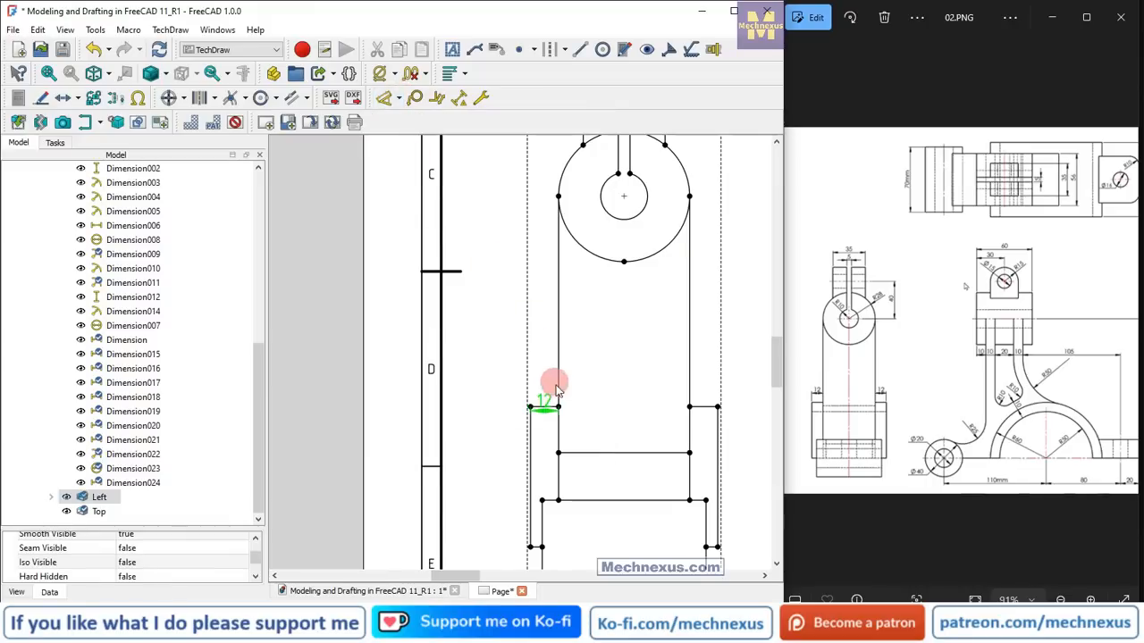
pyautogui.moveTo(546, 404); pyautogui.dragTo(496, 371)
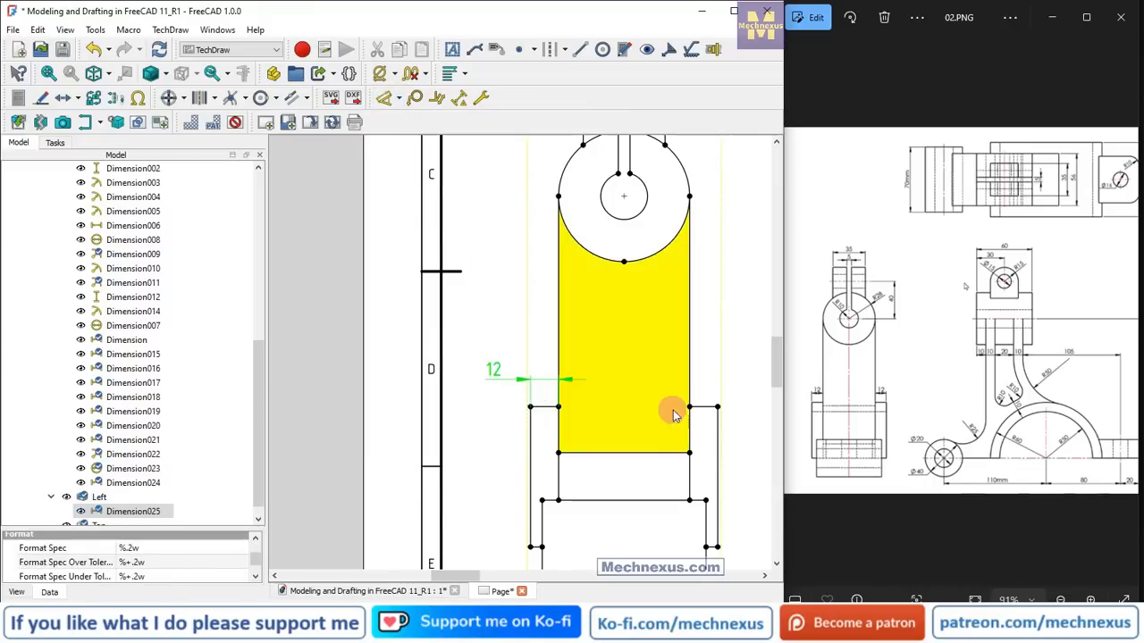
# - Dimension the width of the Left view's right side flange horizontally, placing the label outside to the upper right, level with the left flange's dimension
pyautogui.click(689, 409)
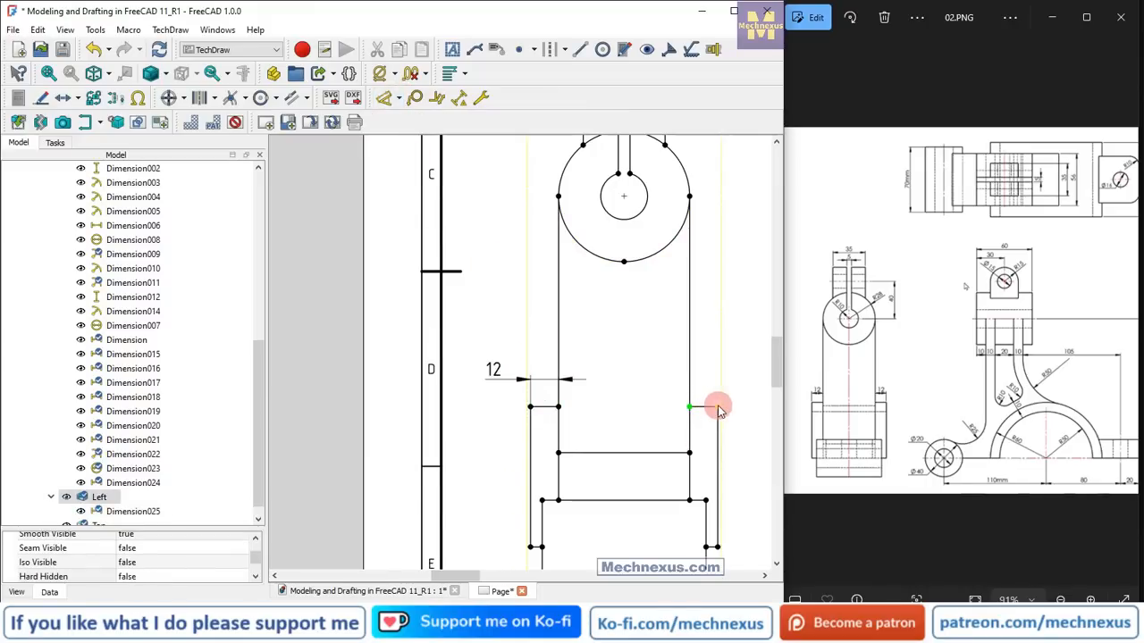
pyautogui.keyDown('ctrl'); pyautogui.click(719, 409); pyautogui.keyUp('ctrl')
pyautogui.click(398, 98)
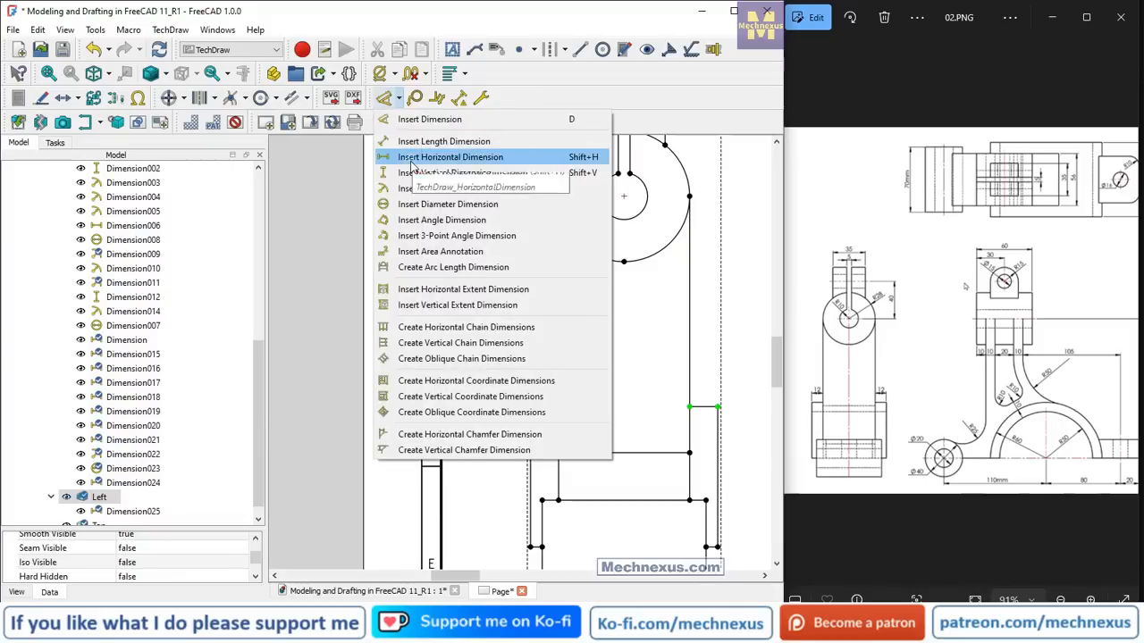
pyautogui.click(412, 161)
pyautogui.moveTo(694, 396); pyautogui.dragTo(738, 366)
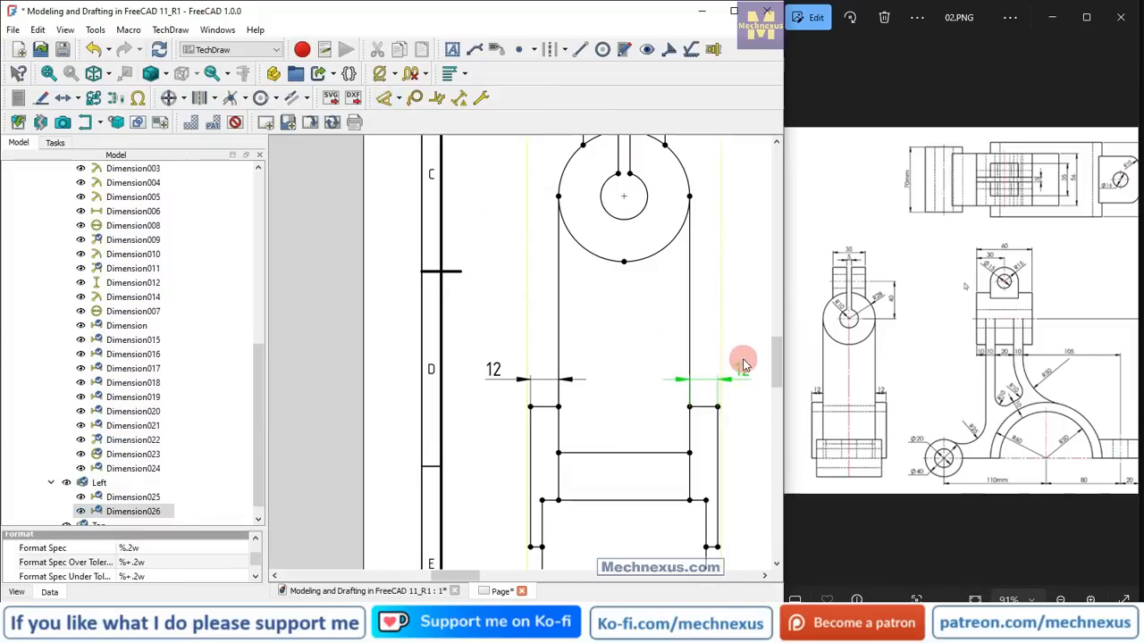
# - Set Hard Hidden to true for the Left view so its hidden edges are drawn
pyautogui.scroll(-3, 528, 324)
pyautogui.scroll(2, 641, 158)
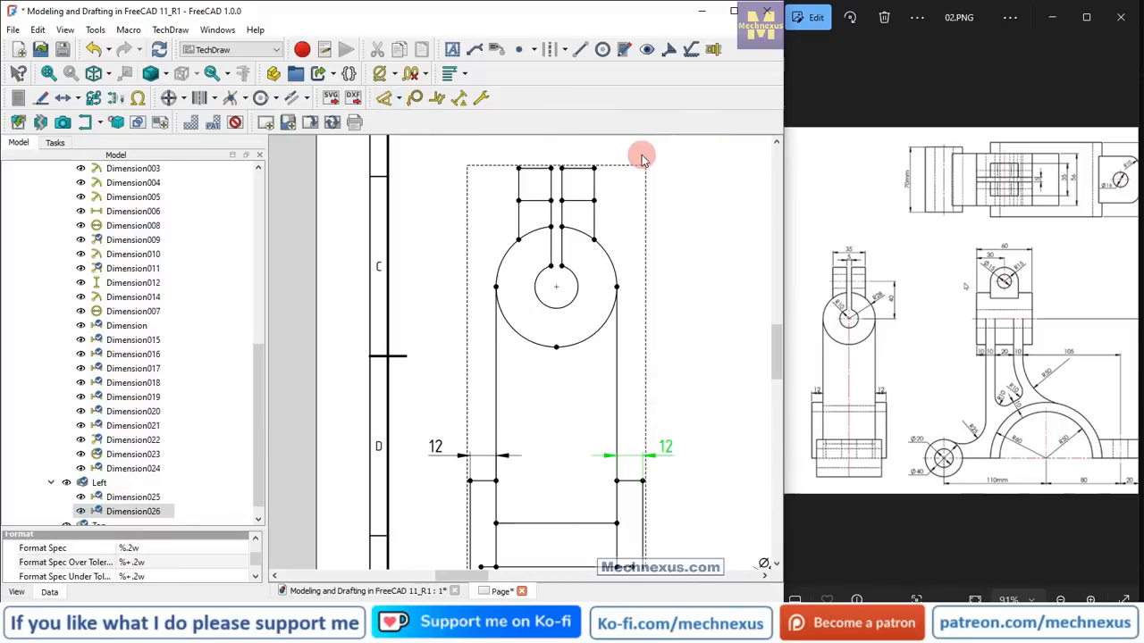
pyautogui.scroll(2, 582, 237)
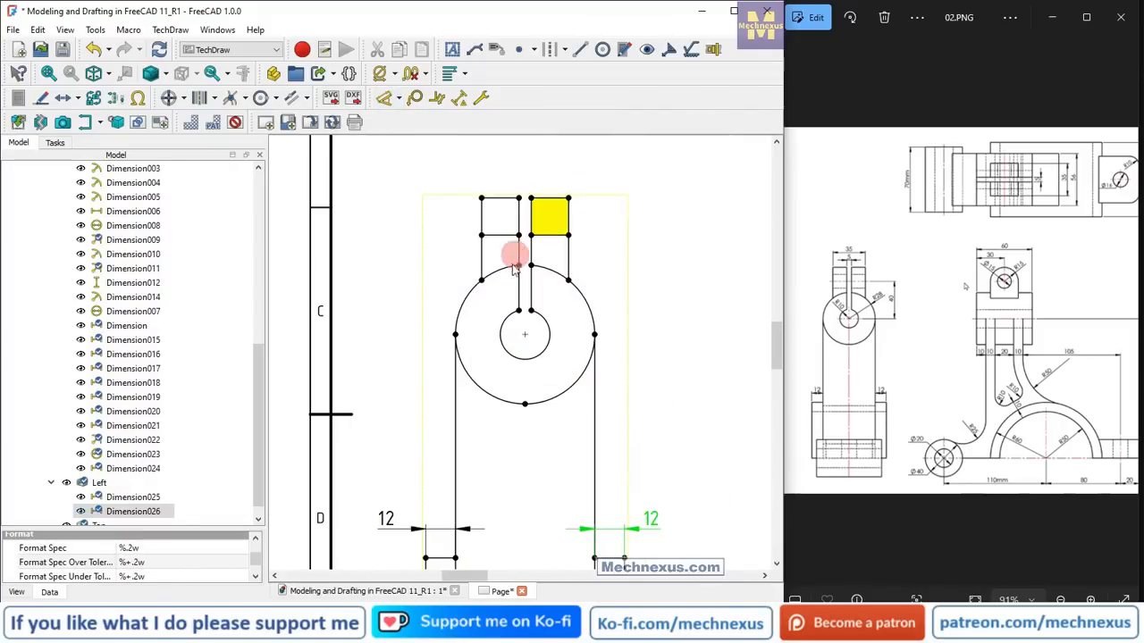
pyautogui.scroll(-2, 559, 186)
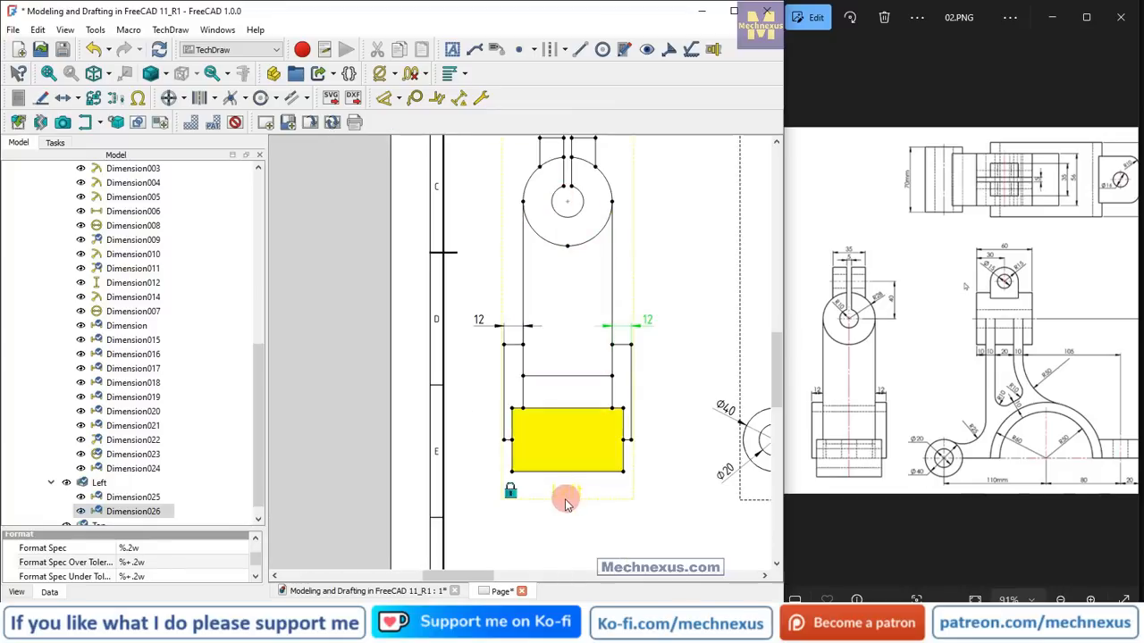
pyautogui.click(565, 494)
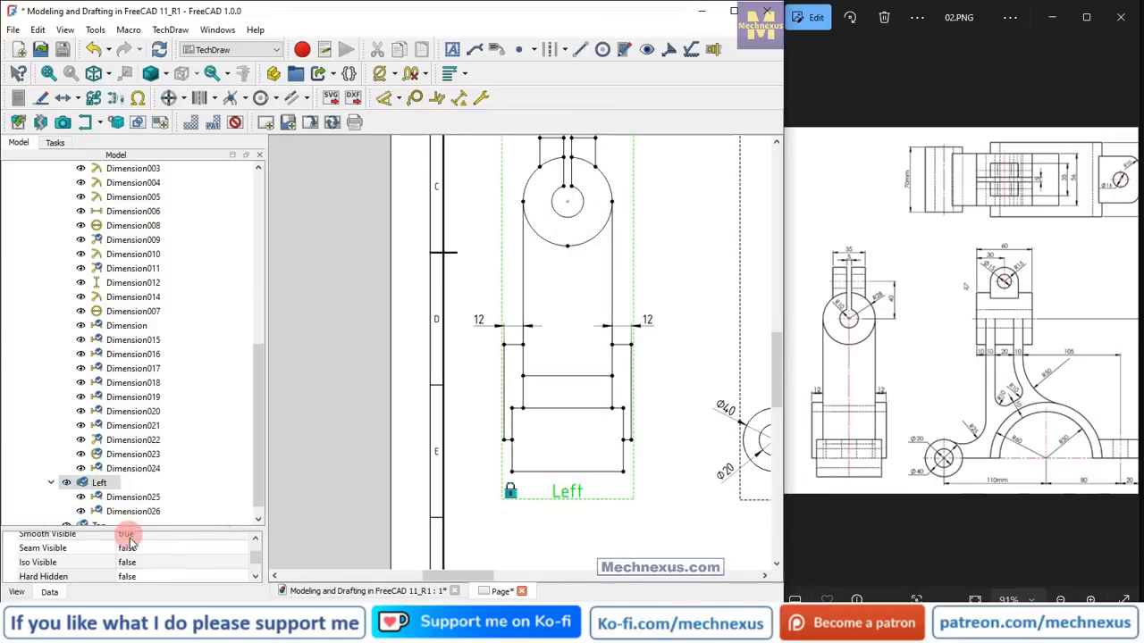
pyautogui.moveTo(144, 527); pyautogui.dragTo(169, 226)
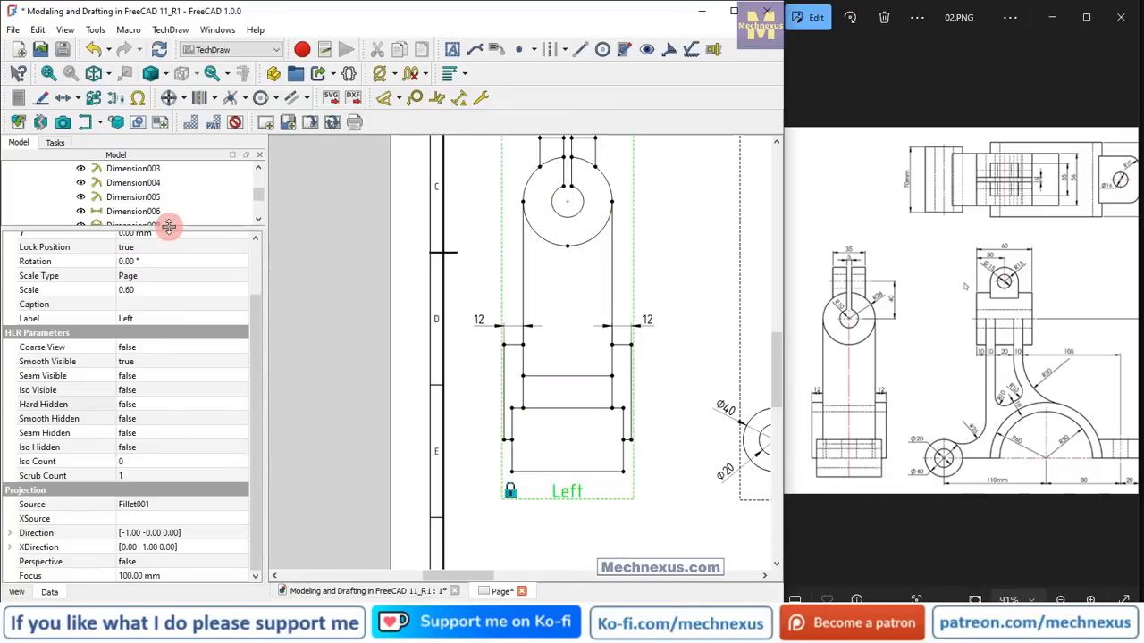
pyautogui.click(83, 406)
pyautogui.click(146, 407)
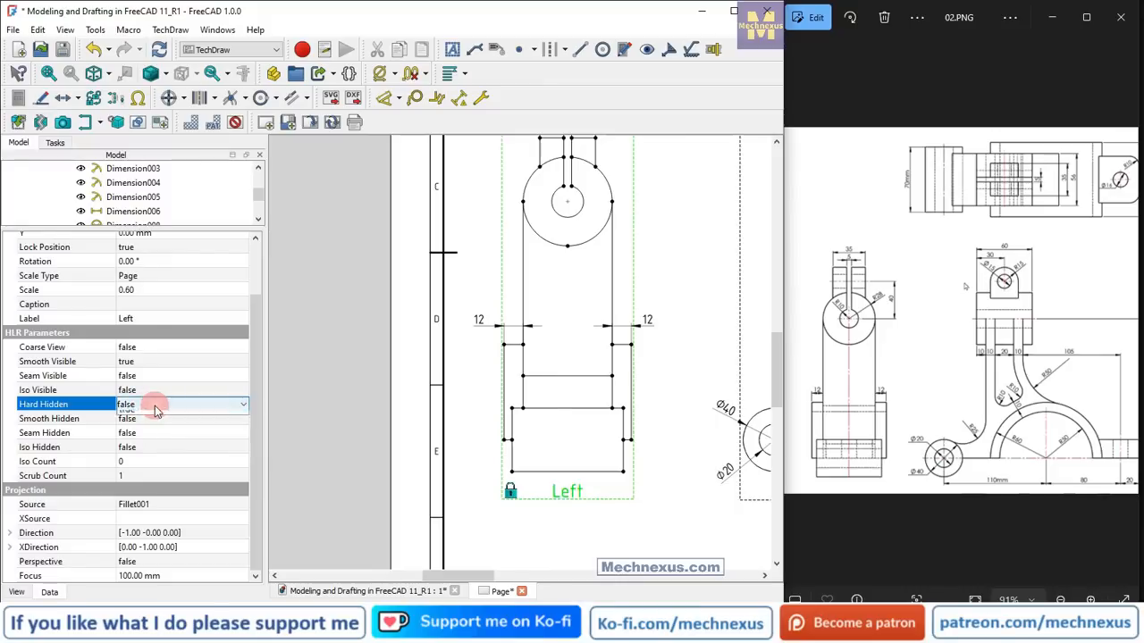
pyautogui.click(148, 407)
pyautogui.click(148, 420)
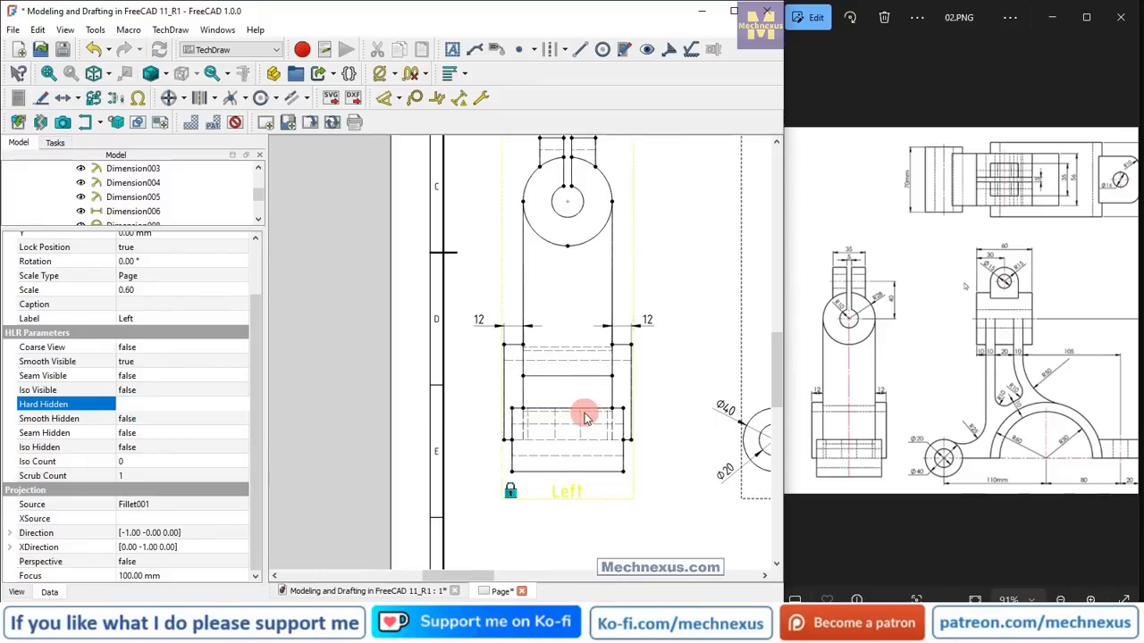
# - Add a vertical dimension in the Left view from the right lug's outer corner on its lower horizontal edge to the circle centre
pyautogui.scroll(-2, 576, 268)
pyautogui.moveTo(567, 259); pyautogui.dragTo(609, 163, button='middle')
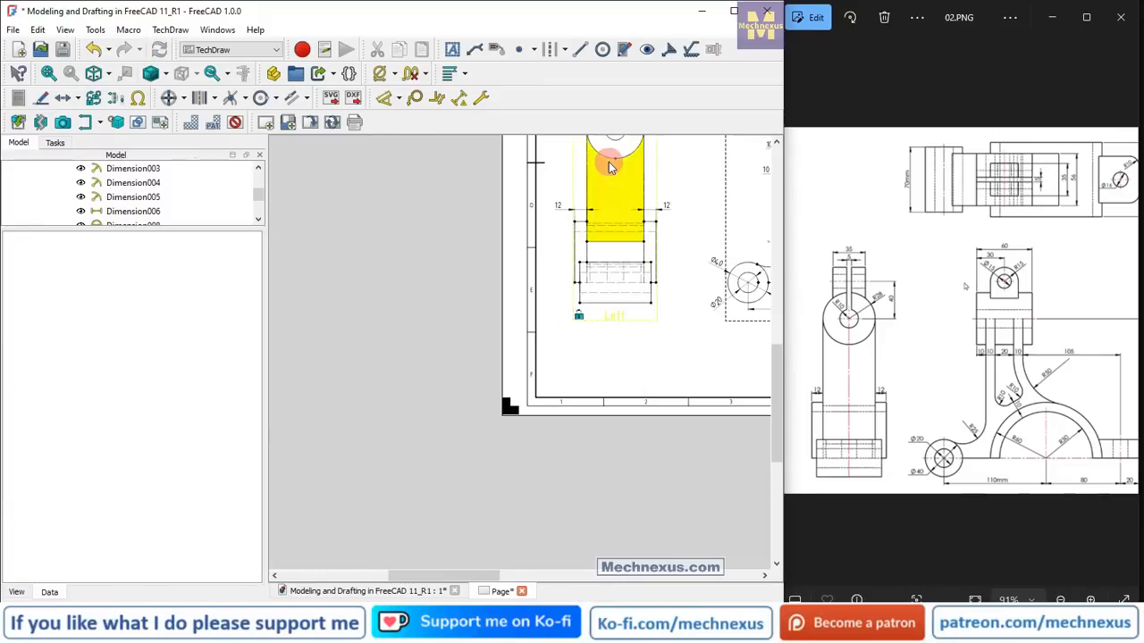
pyautogui.scroll(3, 601, 283)
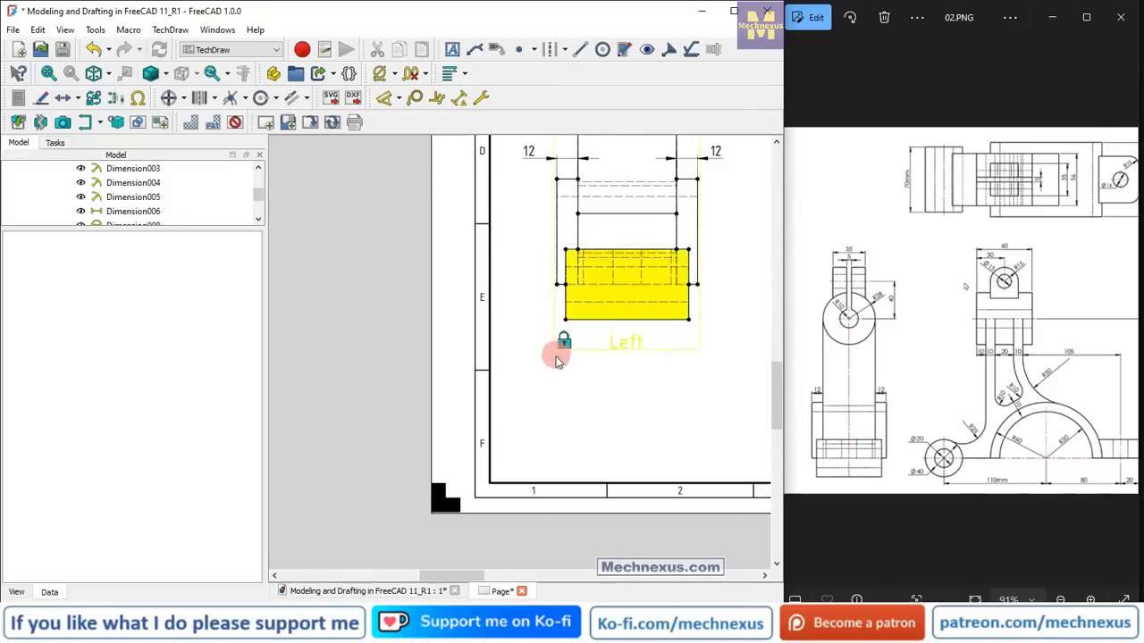
pyautogui.scroll(-4, 557, 360)
pyautogui.scroll(3, 532, 218)
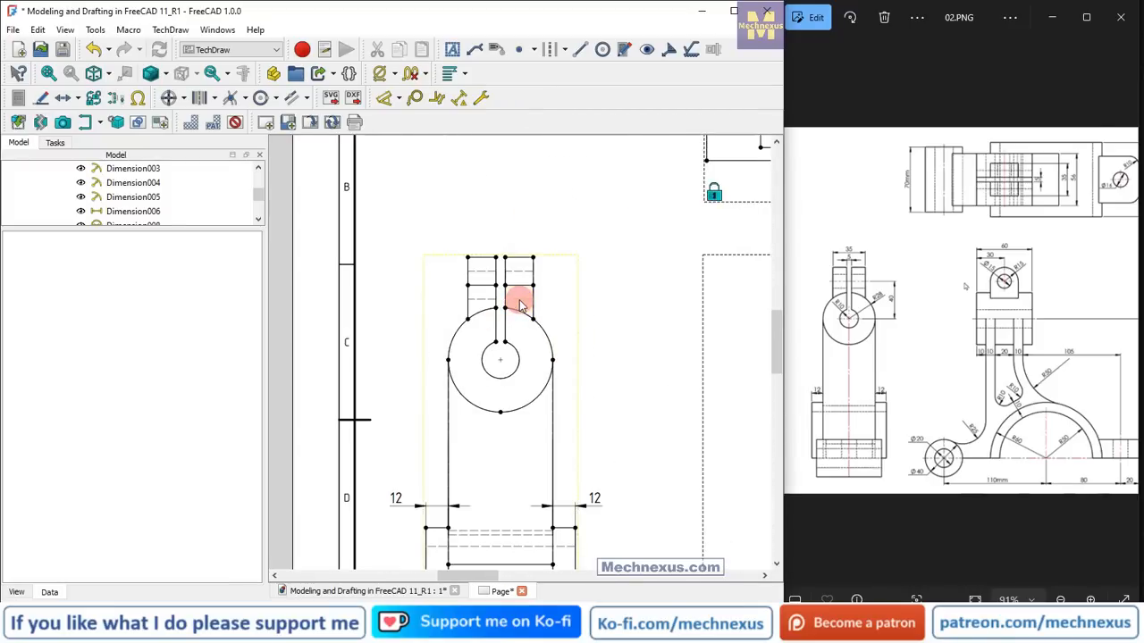
pyautogui.click(525, 308)
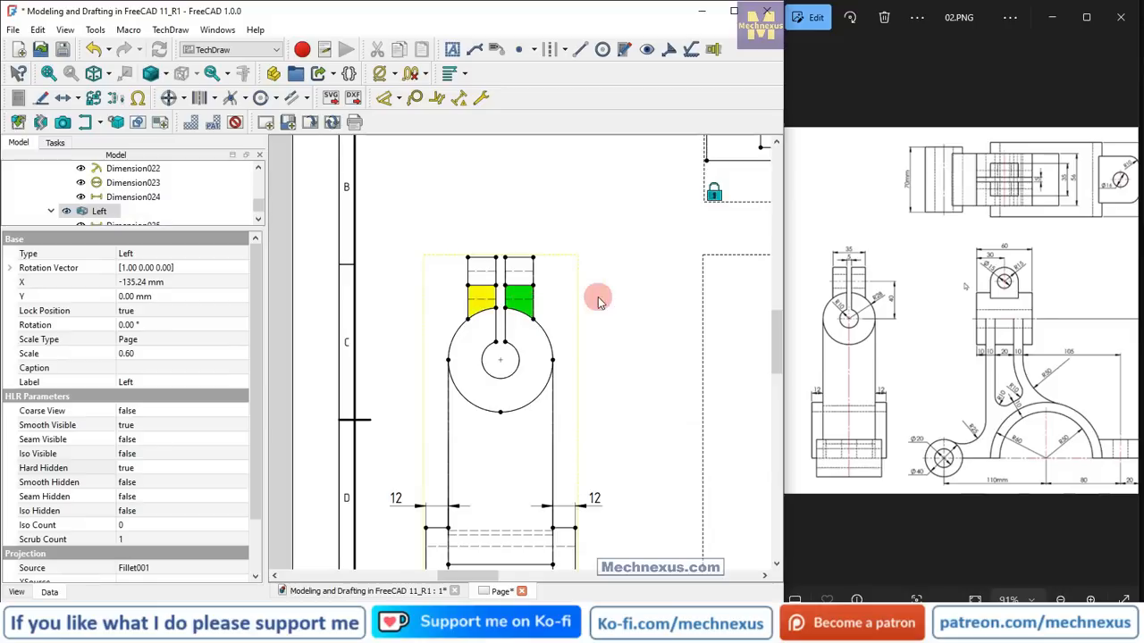
pyautogui.click(536, 288)
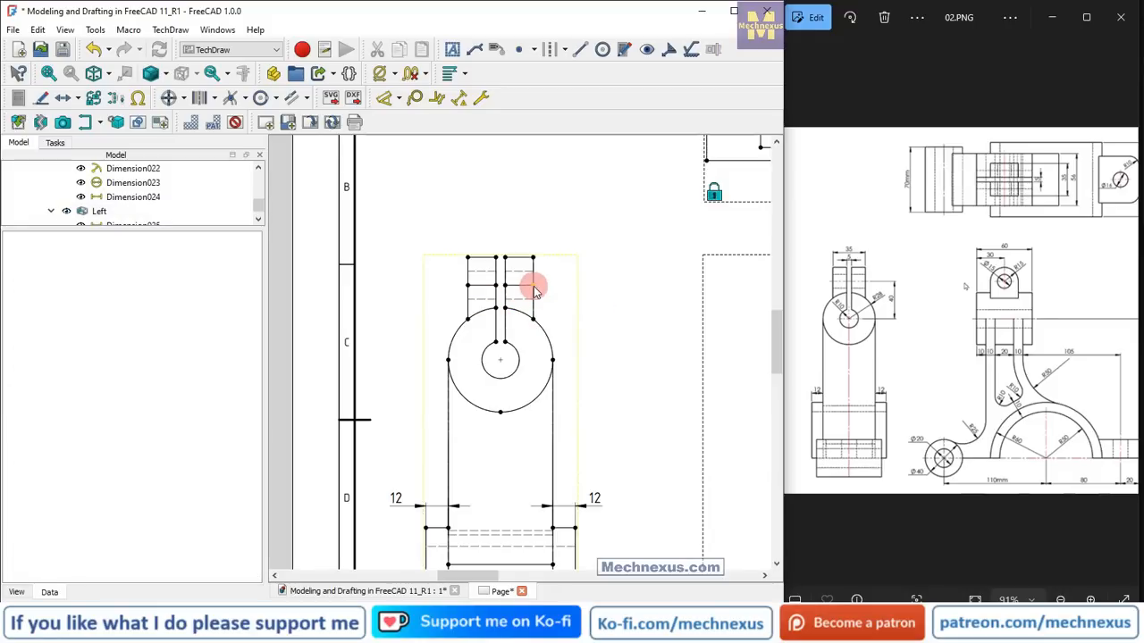
pyautogui.click(533, 286)
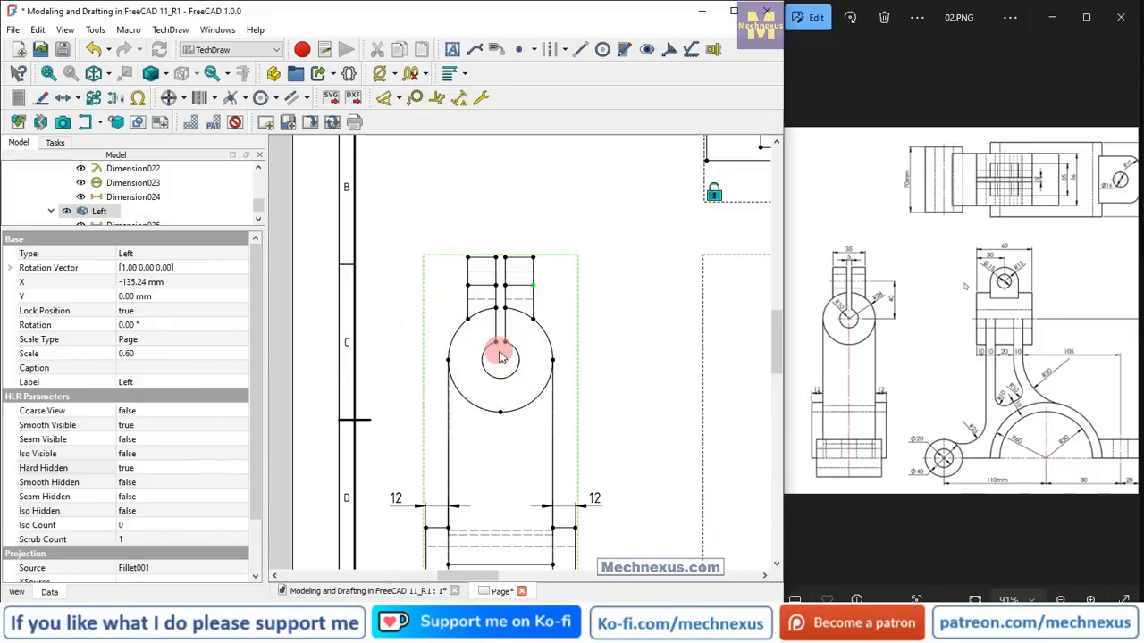
pyautogui.click(500, 357)
pyautogui.click(533, 294)
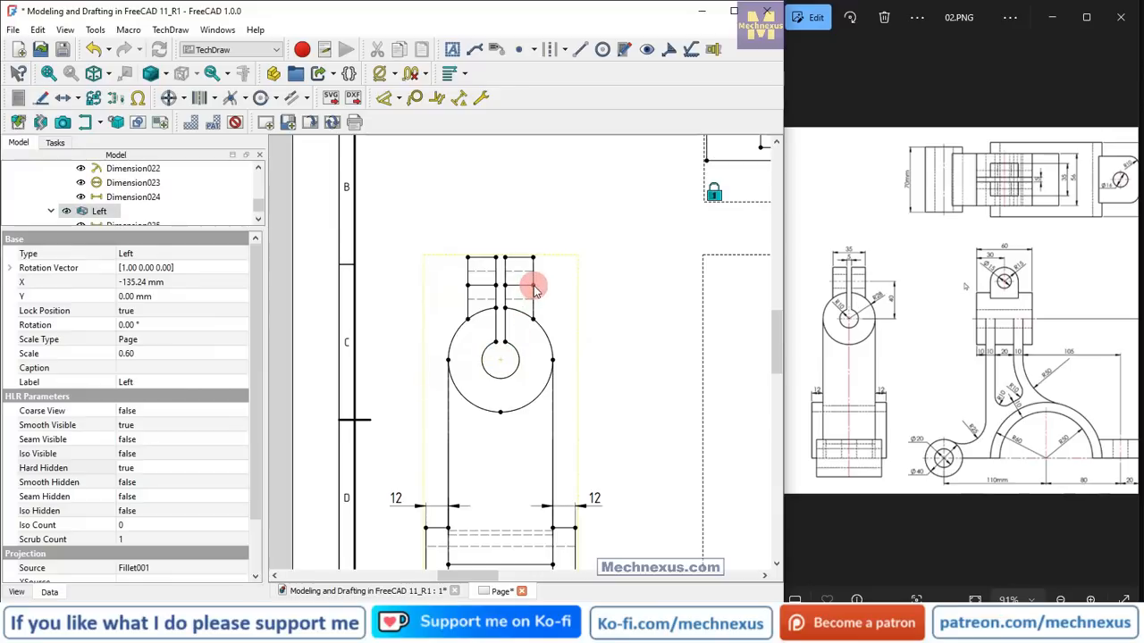
pyautogui.click(399, 101)
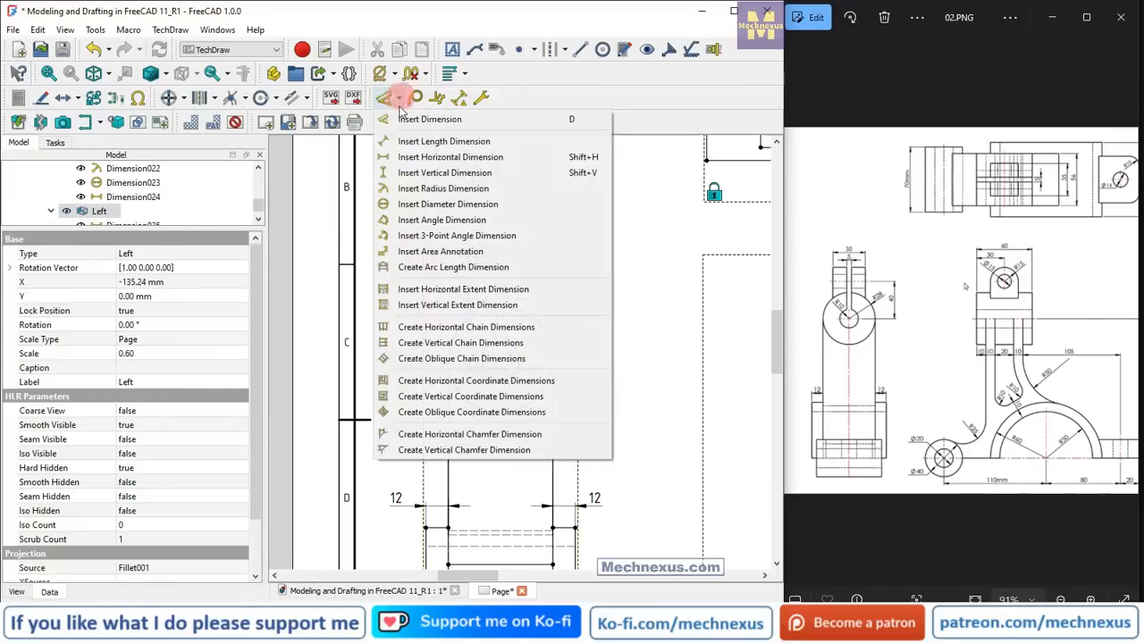
pyautogui.click(398, 173)
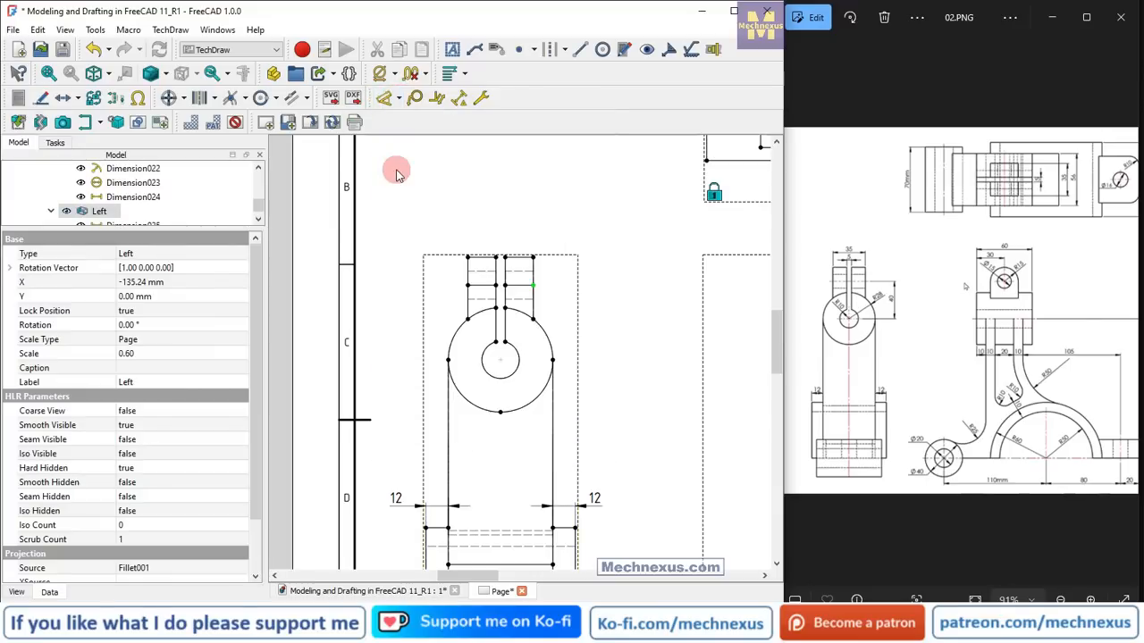
# - Place the vertical lug-to-circle-centre dimension outside to the right of the Left view and decrease its decimal places once
pyautogui.click(536, 332)
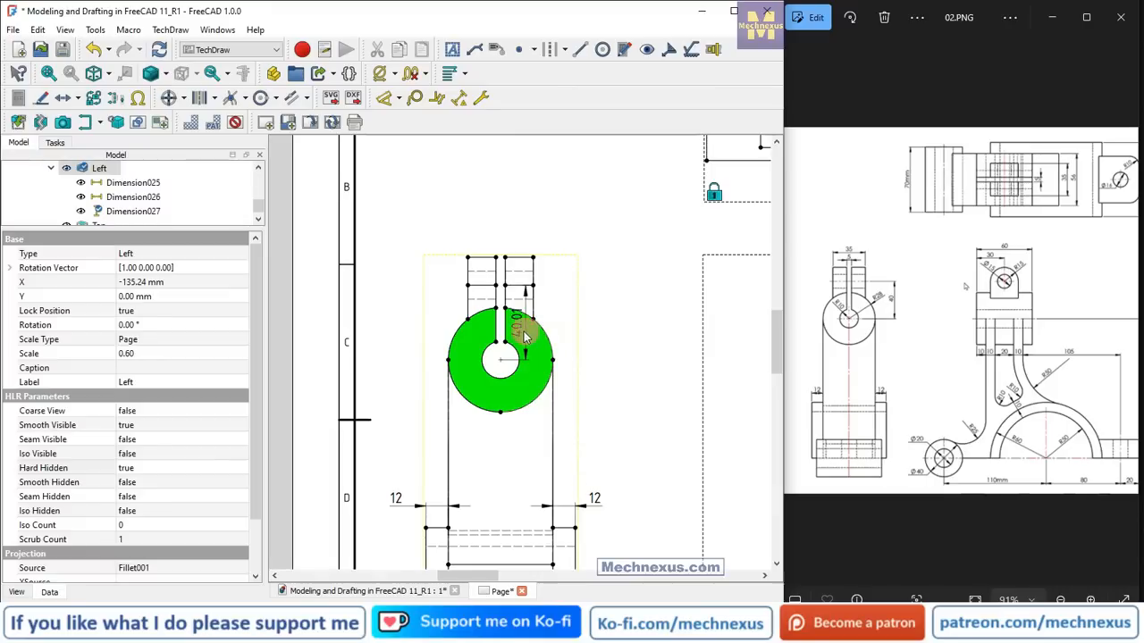
pyautogui.click(545, 336)
pyautogui.moveTo(588, 340); pyautogui.dragTo(593, 336)
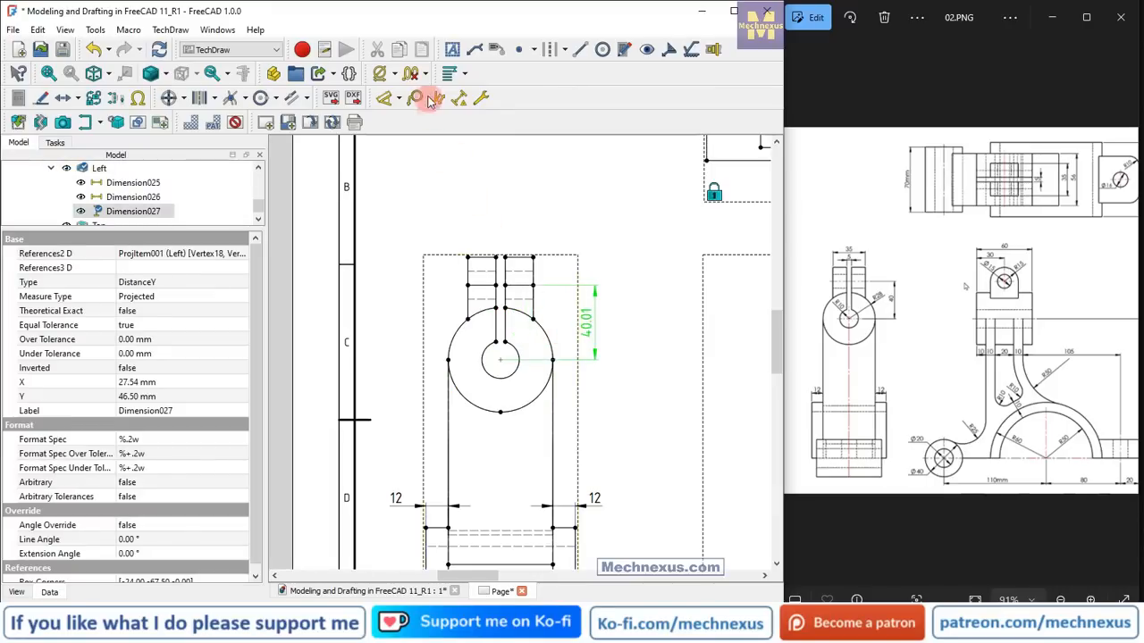
pyautogui.click(426, 75)
pyautogui.click(463, 110)
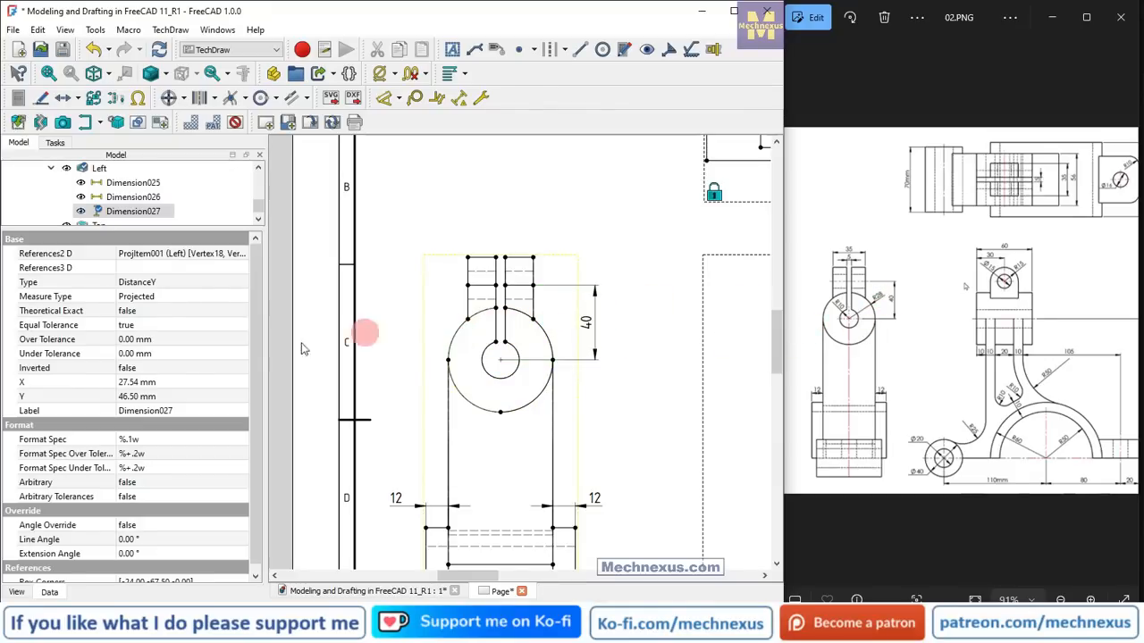
# - Add a radius dimension to the Left view's large outer circle and place its label outside to the upper left
pyautogui.click(401, 105)
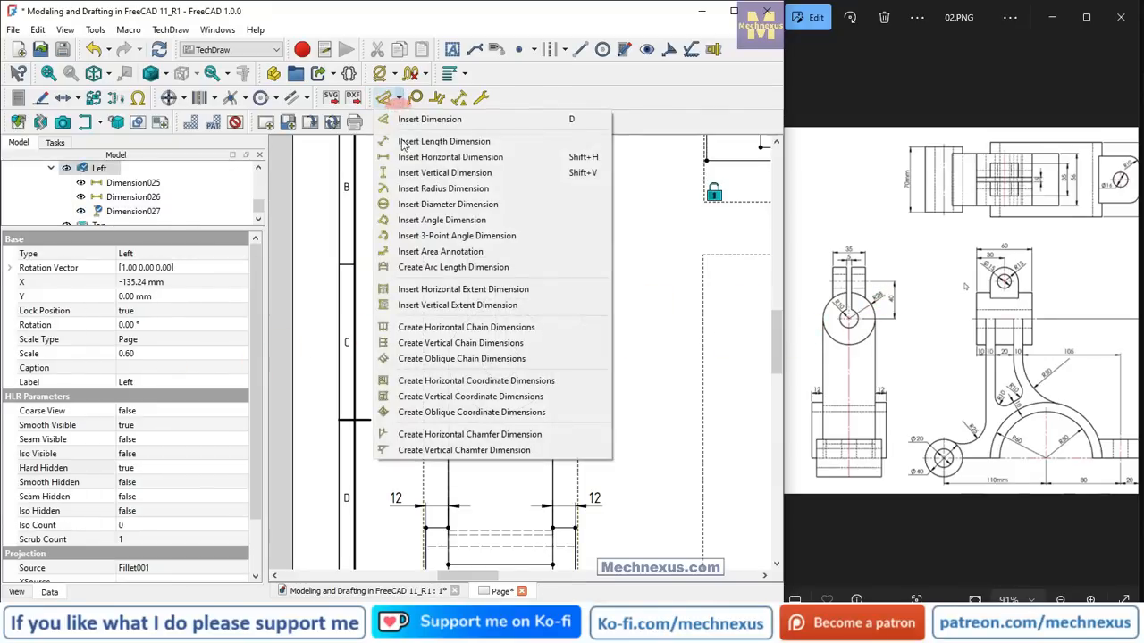
pyautogui.click(393, 184)
pyautogui.click(548, 360)
pyautogui.click(499, 469)
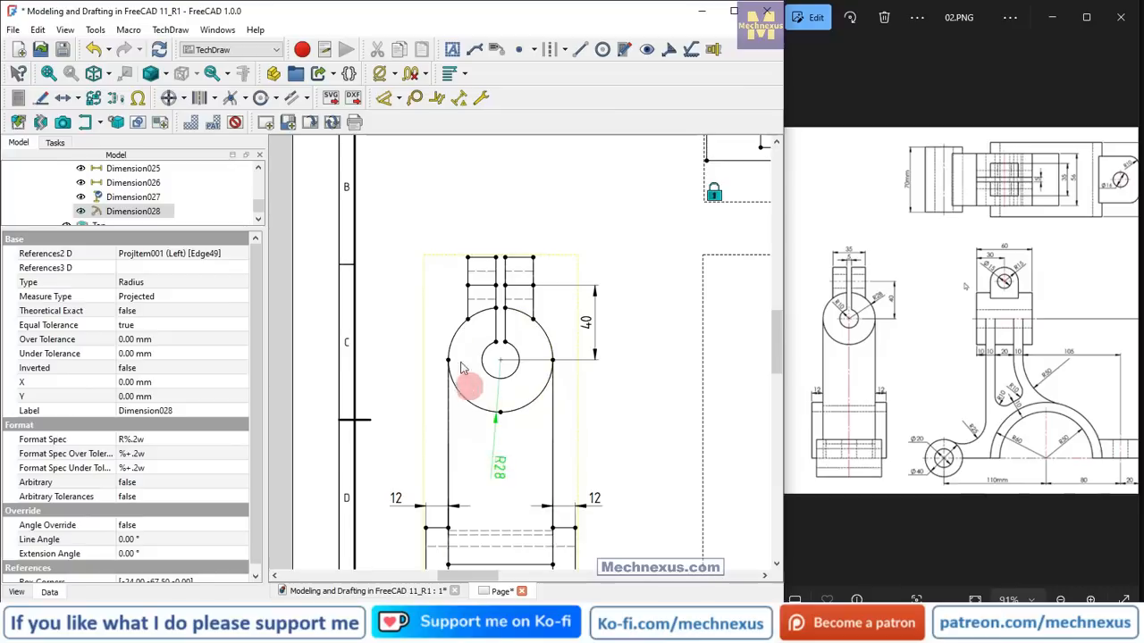
pyautogui.moveTo(463, 368); pyautogui.dragTo(426, 317)
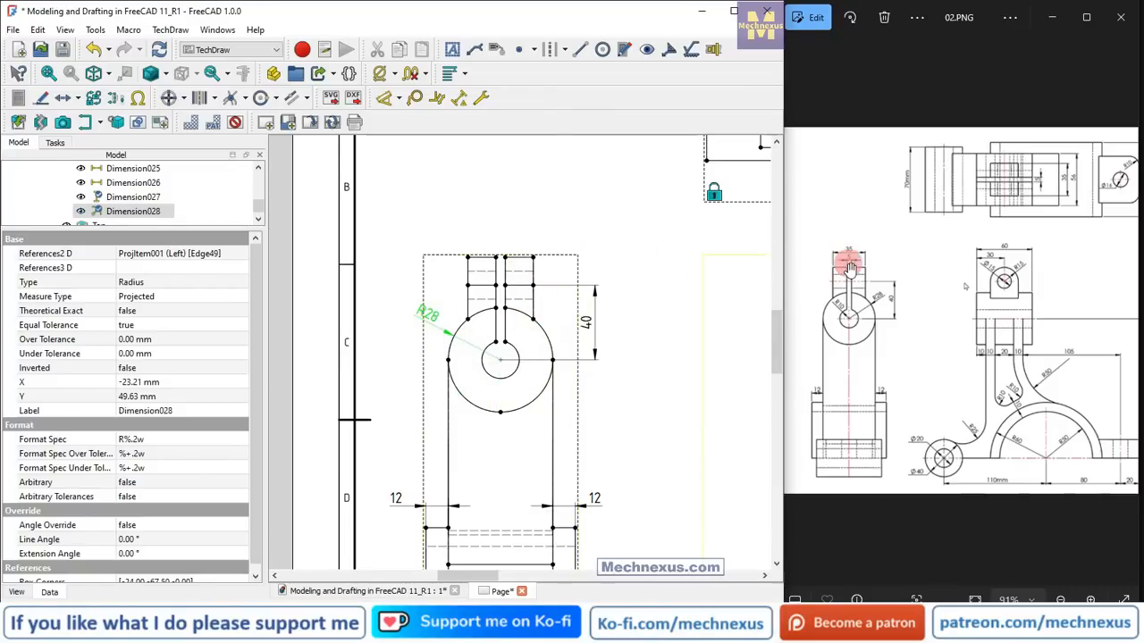
# - Add a horizontal dimension across the narrow slot's top corners in the Left view and place it just above the lugs, with its text left of the slot
pyautogui.click(498, 261)
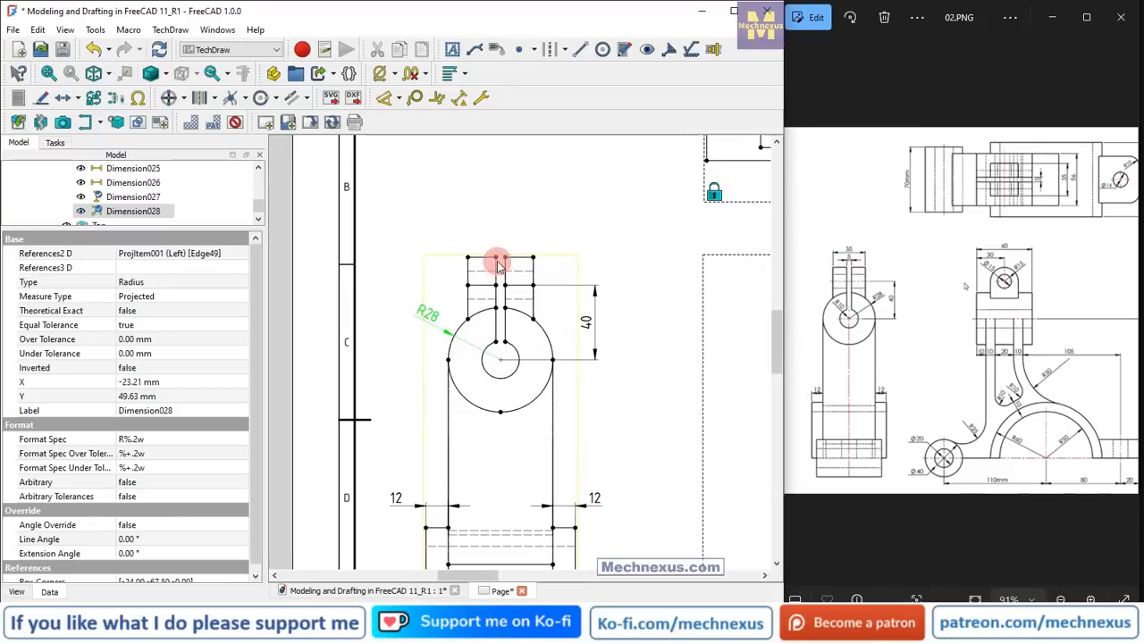
pyautogui.click(519, 267)
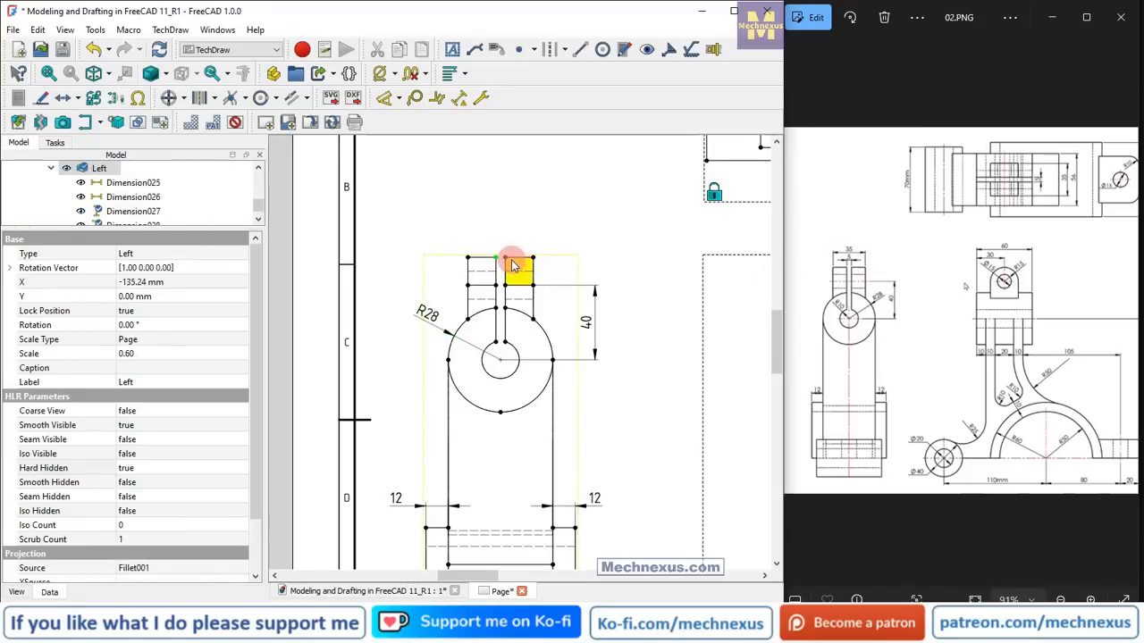
pyautogui.click(400, 103)
pyautogui.click(390, 161)
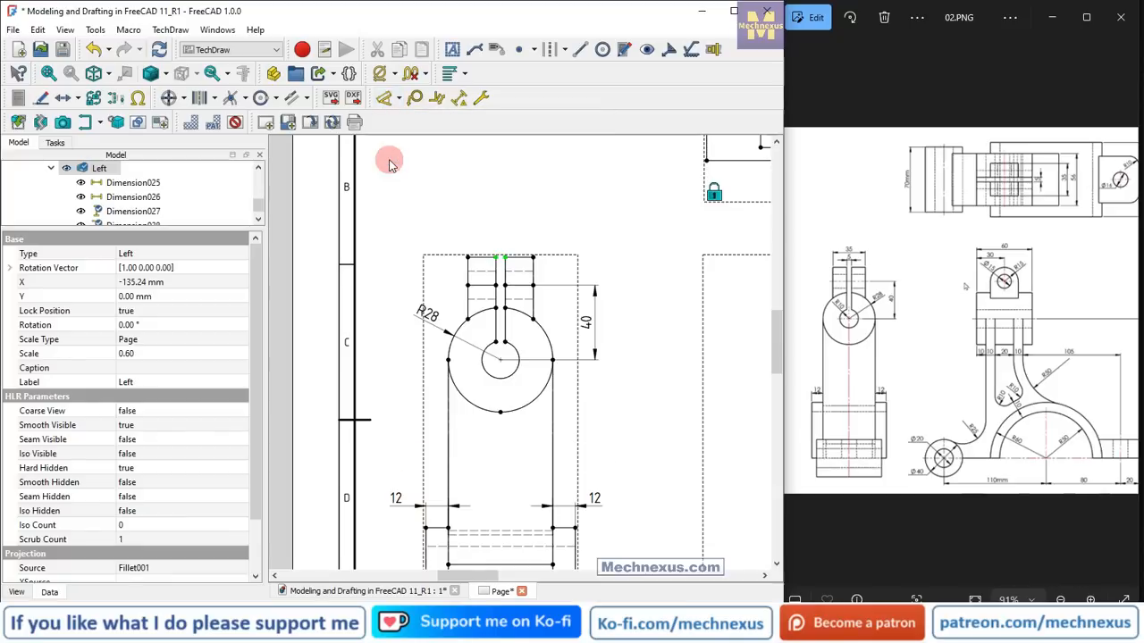
pyautogui.click(500, 254)
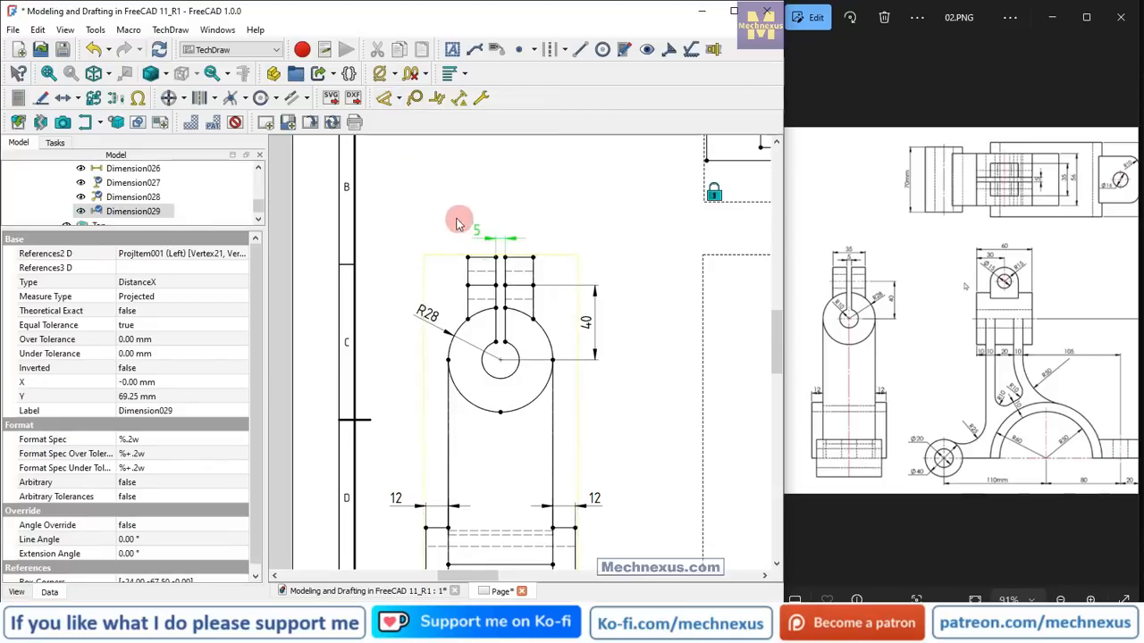
pyautogui.moveTo(472, 235); pyautogui.dragTo(495, 244)
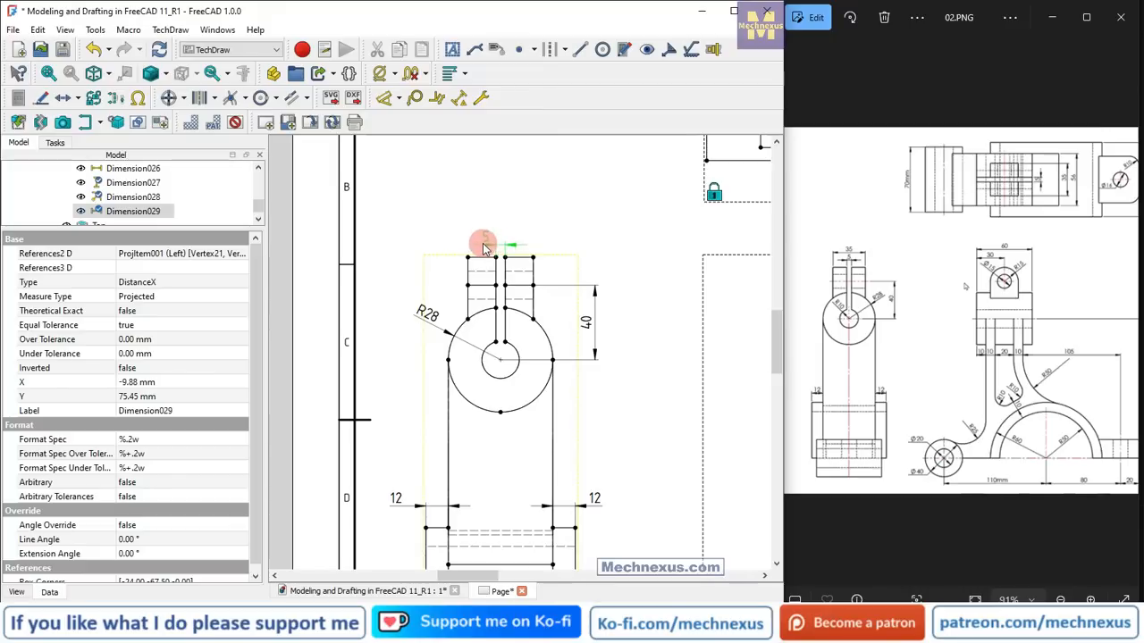
pyautogui.moveTo(482, 247); pyautogui.dragTo(486, 242)
# - Add a horizontal dimension between the two lugs' outer top corners in the Left view and centre it above the slot dimension
pyautogui.click(532, 262)
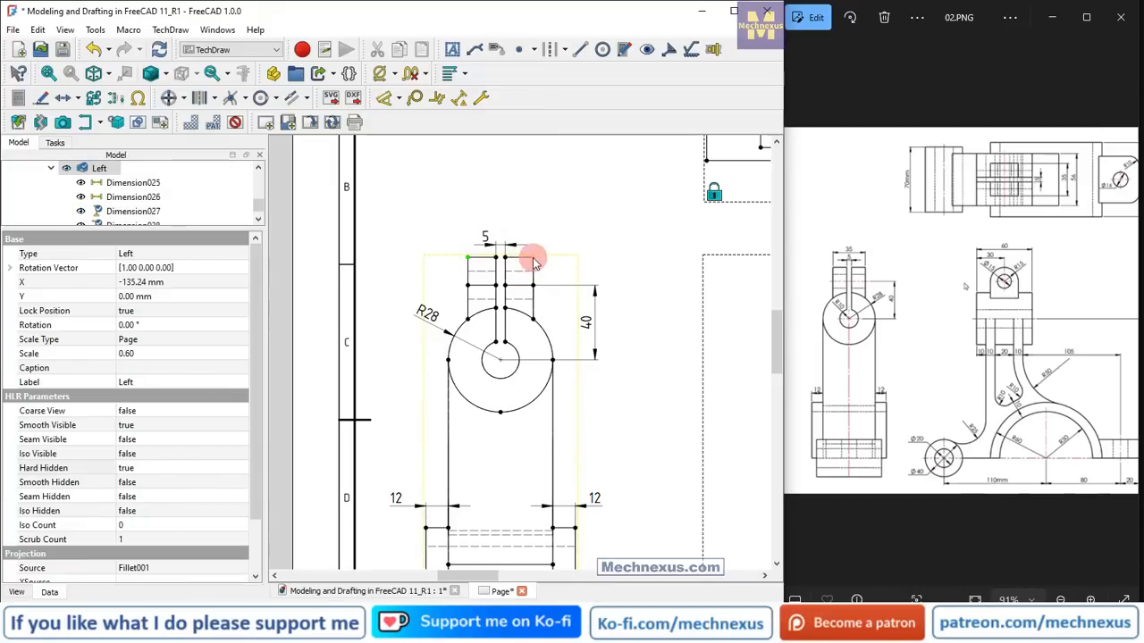
pyautogui.click(400, 100)
pyautogui.click(397, 157)
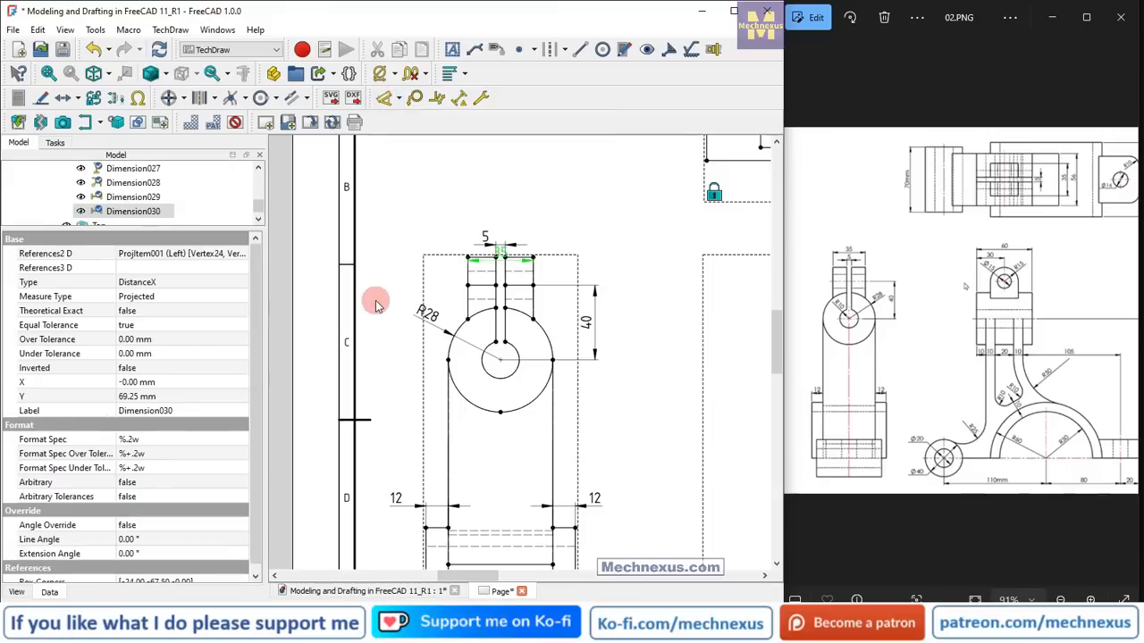
pyautogui.moveTo(482, 257); pyautogui.dragTo(499, 255)
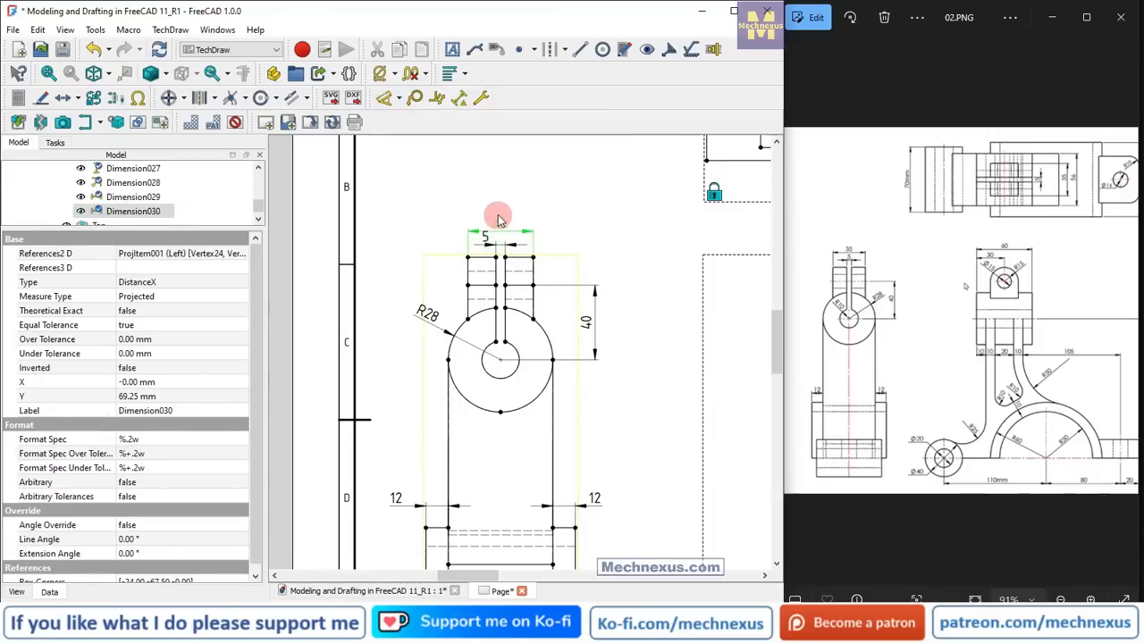
pyautogui.moveTo(498, 205); pyautogui.dragTo(499, 204)
pyautogui.click(435, 280)
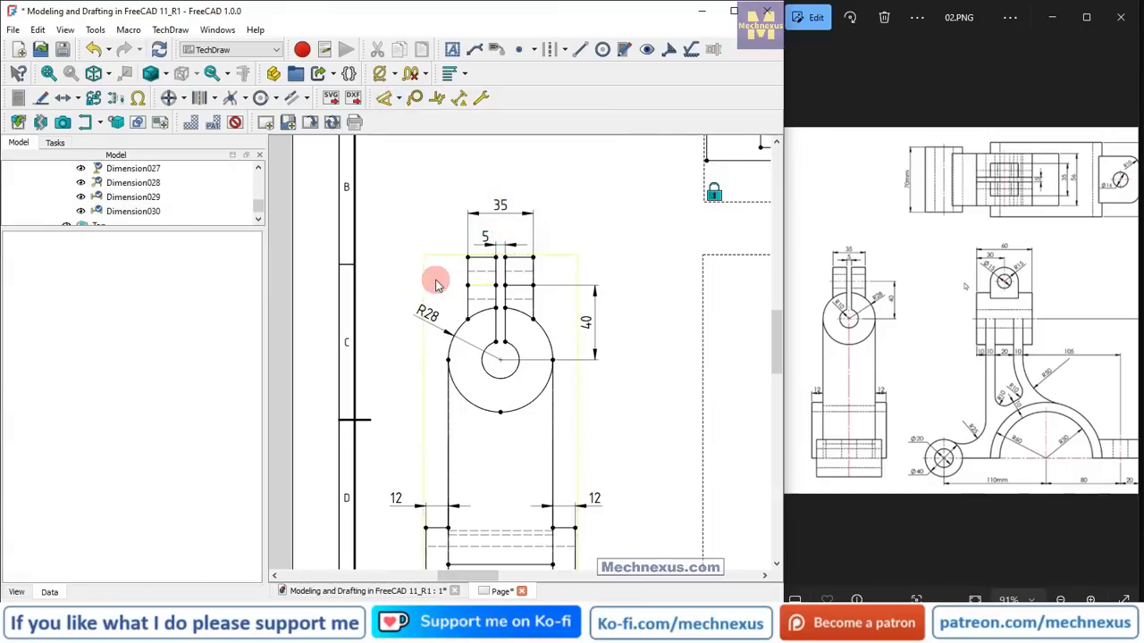
# - Set Hard Hidden to true for the Top view so its hidden edges are drawn
pyautogui.scroll(-1, 435, 279)
pyautogui.scroll(-2, 435, 279)
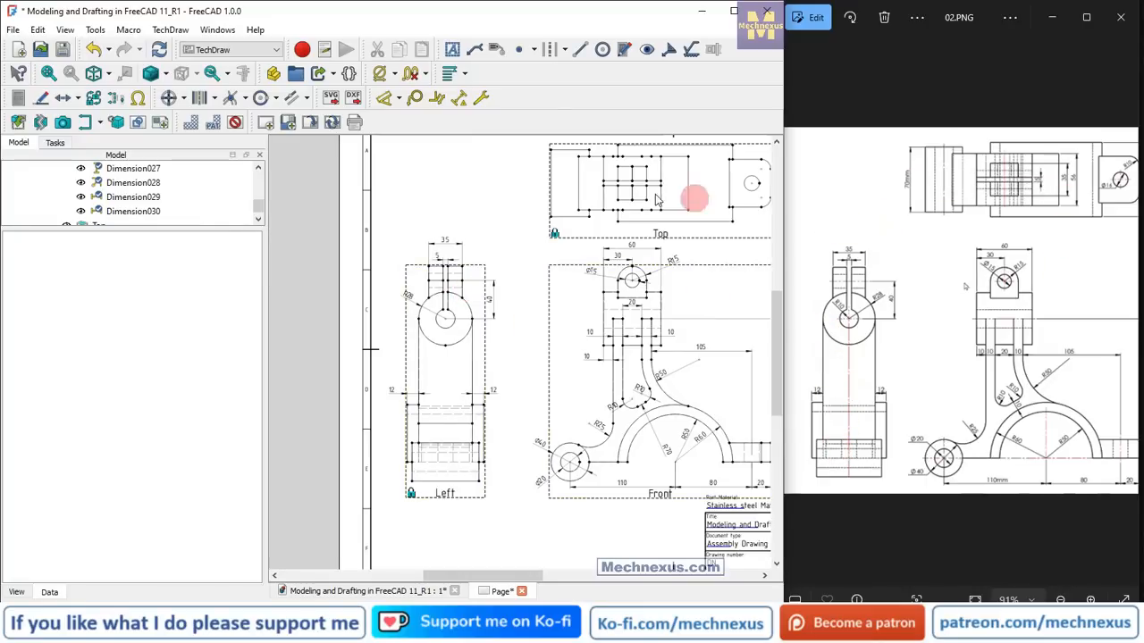
pyautogui.scroll(-4, 480, 231)
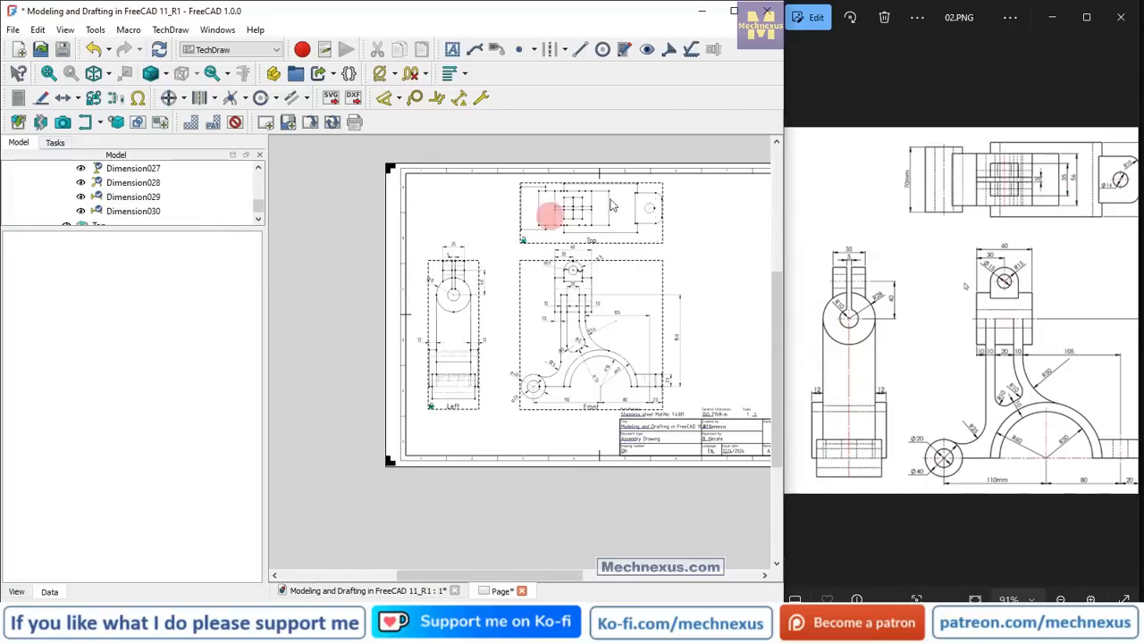
pyautogui.scroll(5, 670, 170)
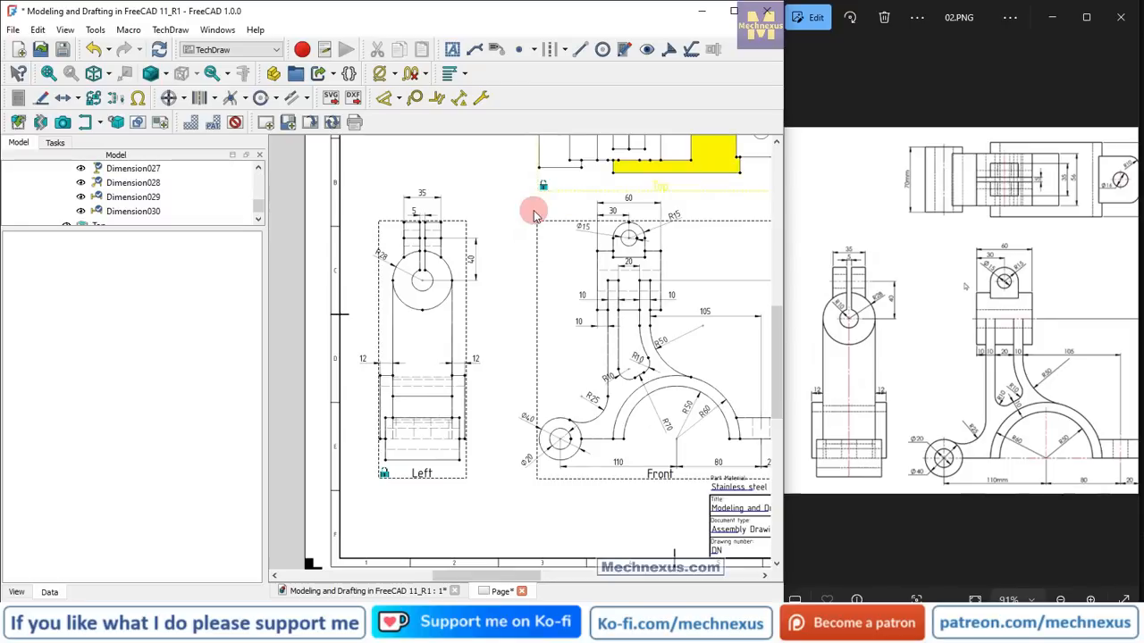
pyautogui.moveTo(525, 223); pyautogui.dragTo(392, 449, button='middle')
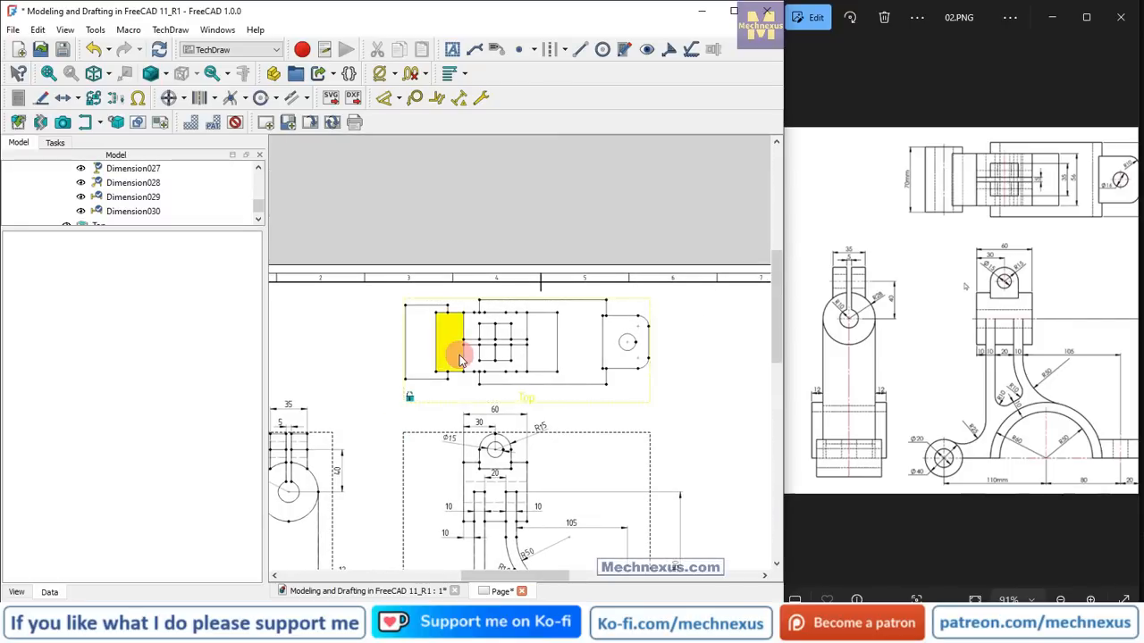
pyautogui.scroll(2, 453, 355)
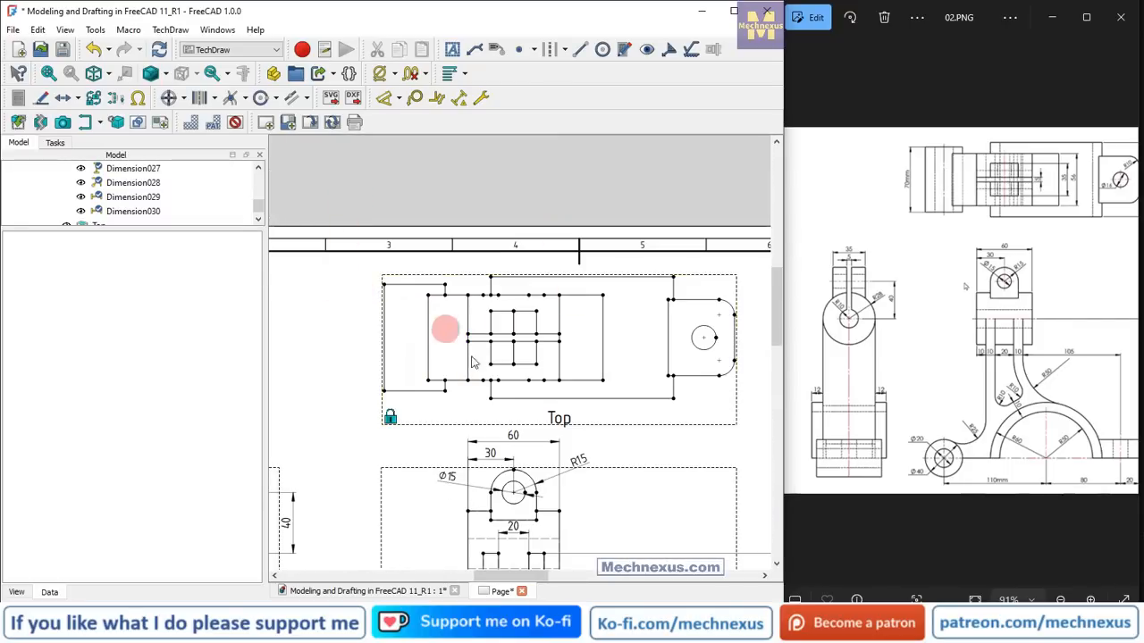
pyautogui.click(548, 390)
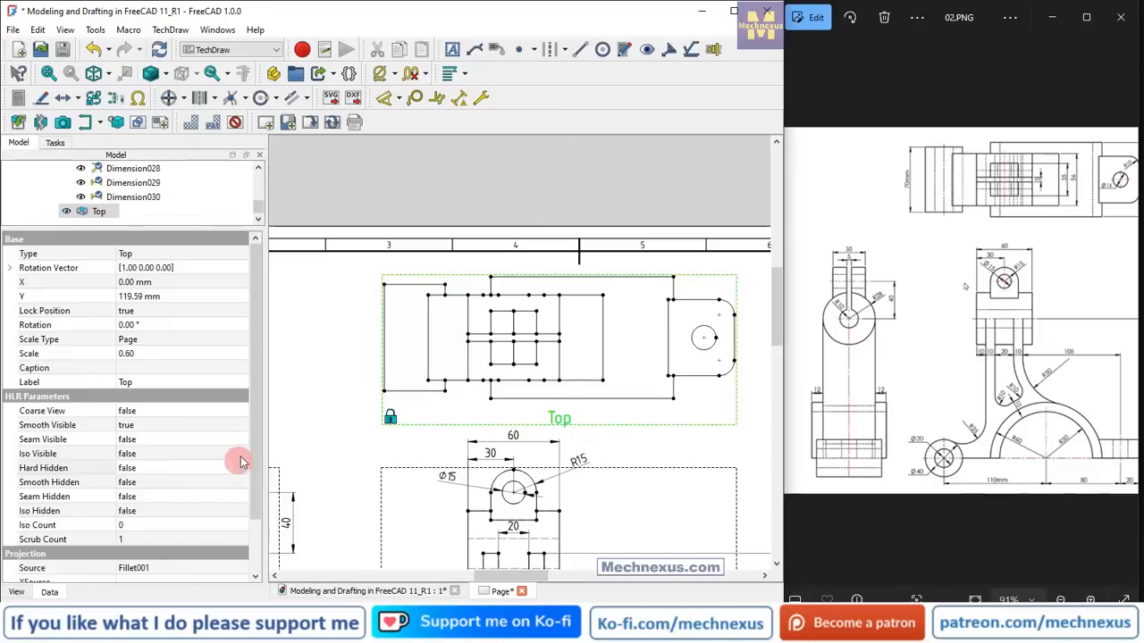
pyautogui.click(51, 468)
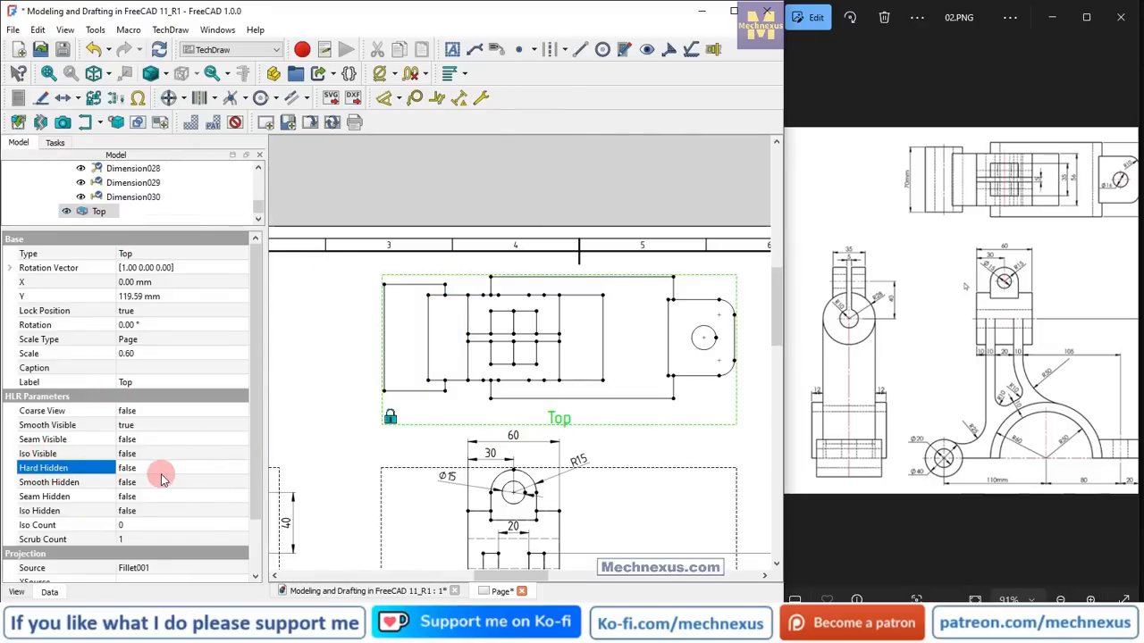
pyautogui.click(158, 468)
pyautogui.click(161, 468)
pyautogui.click(153, 492)
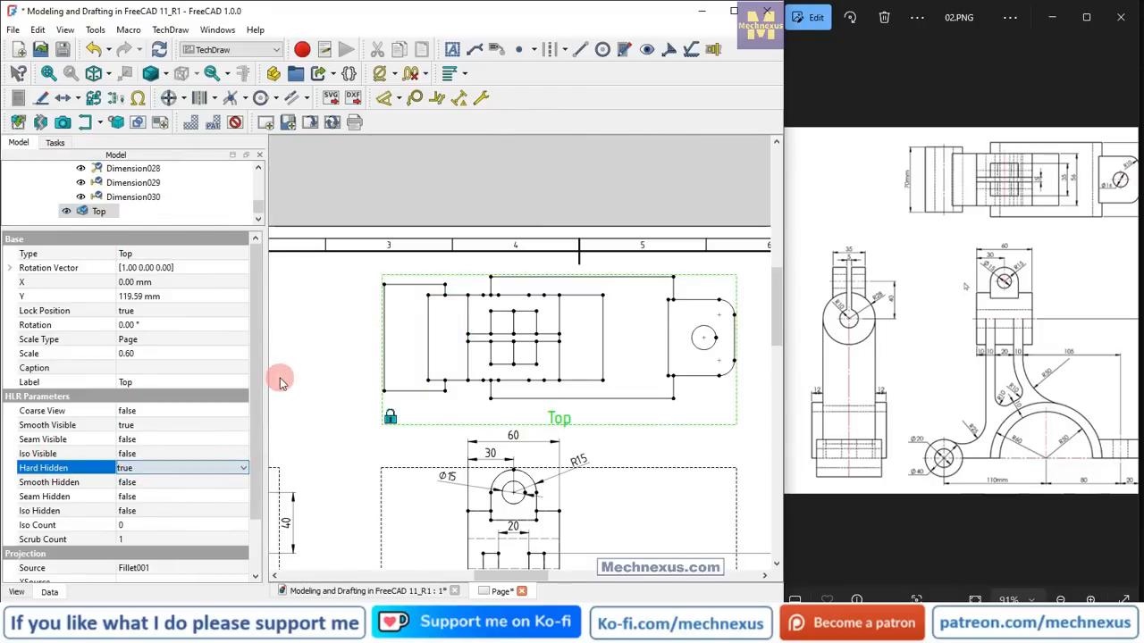
pyautogui.click(279, 382)
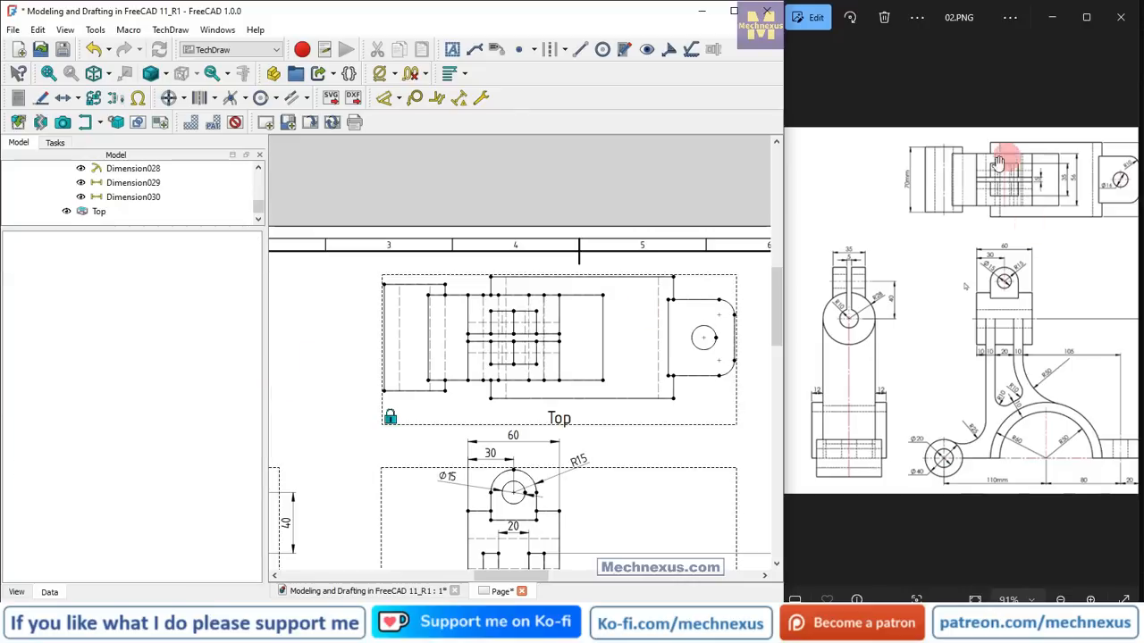
# - Add a vertical dimension between the Top view's leftmost upper and lower corners and place it outside to the left
pyautogui.click(384, 391)
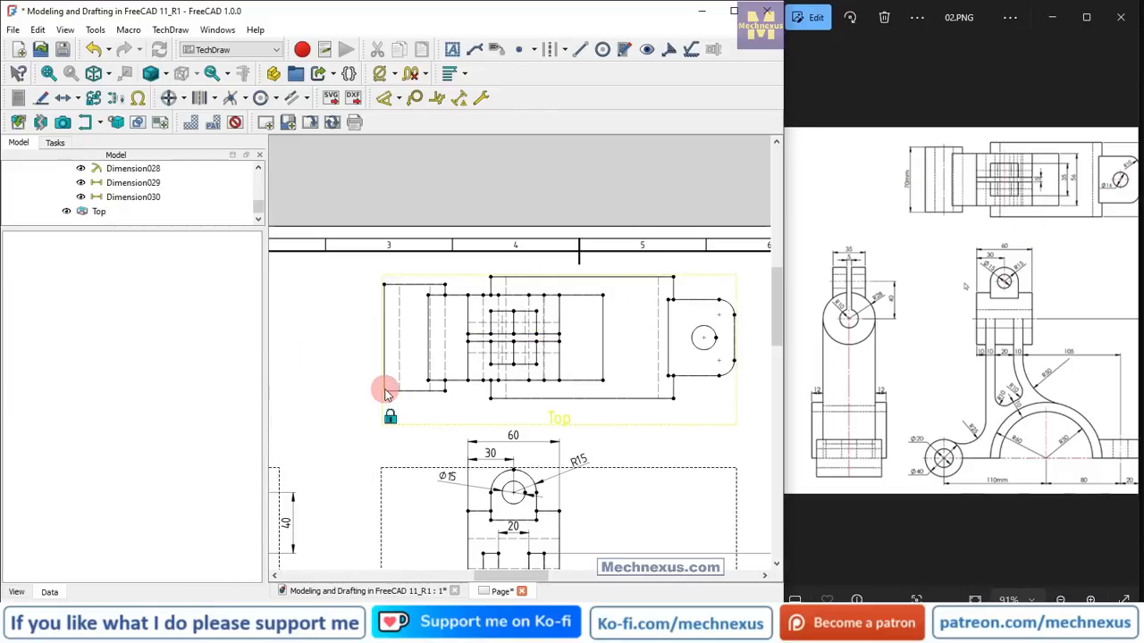
pyautogui.keyDown('ctrl'); pyautogui.click(384, 286); pyautogui.keyUp('ctrl')
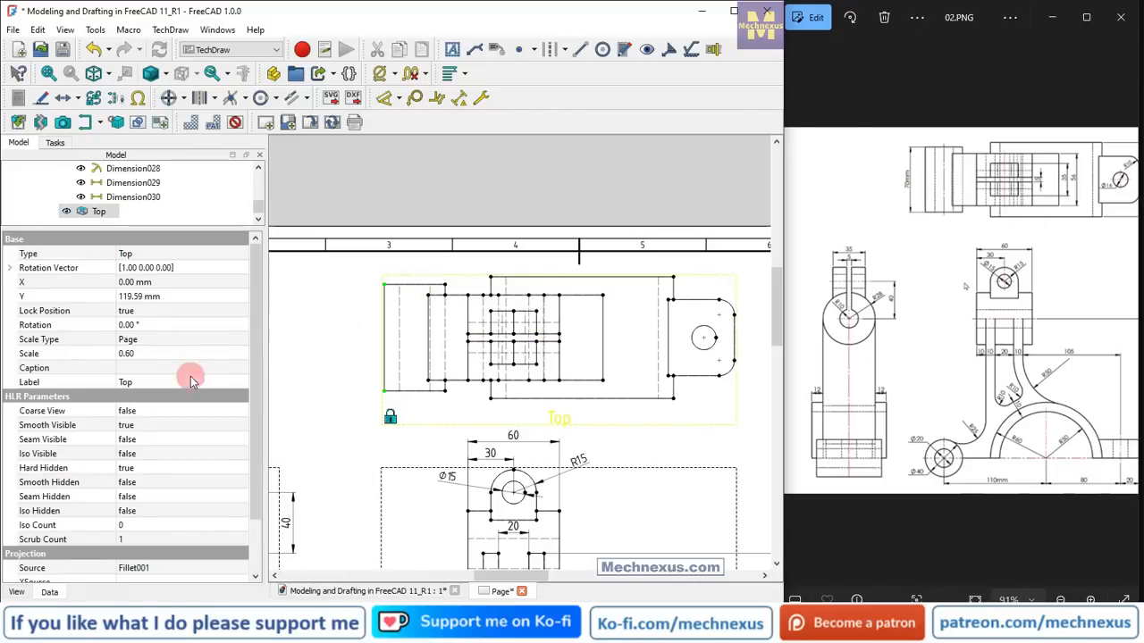
pyautogui.click(399, 101)
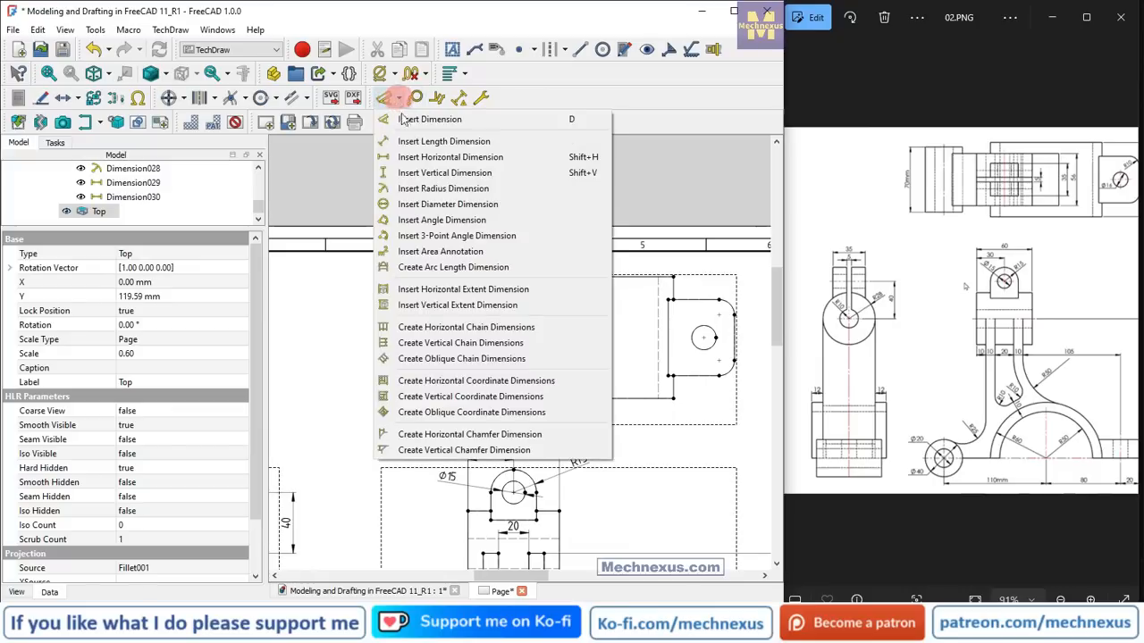
pyautogui.click(399, 178)
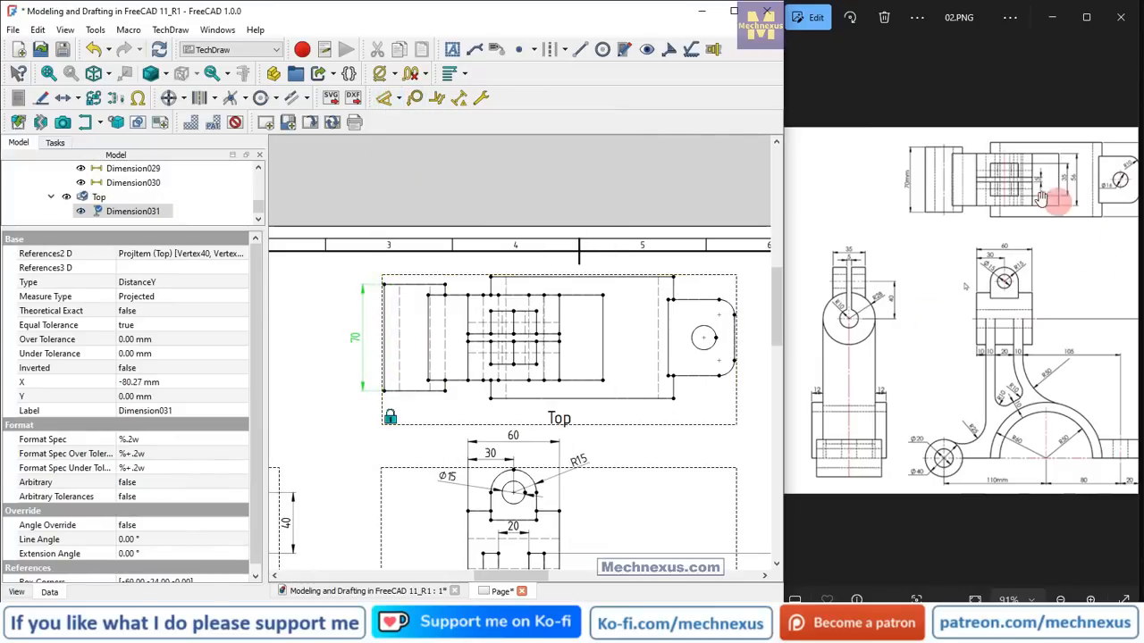
# - Add a vertical dimension across the narrow slot's right end in the Top view and place its text below right of the slot
pyautogui.click(558, 339)
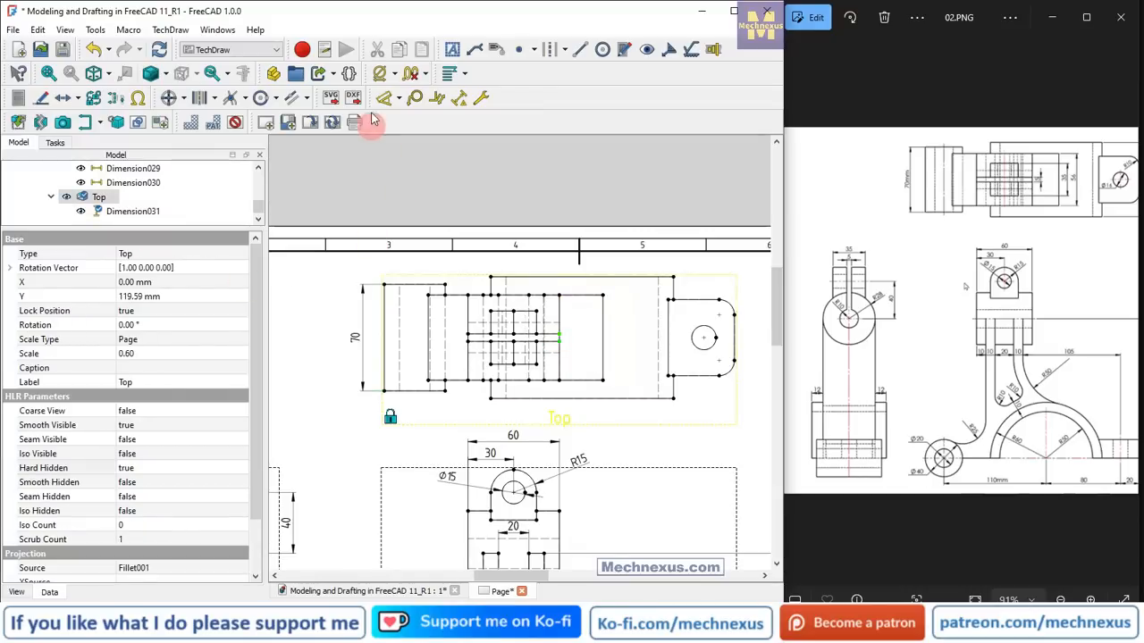
pyautogui.click(399, 101)
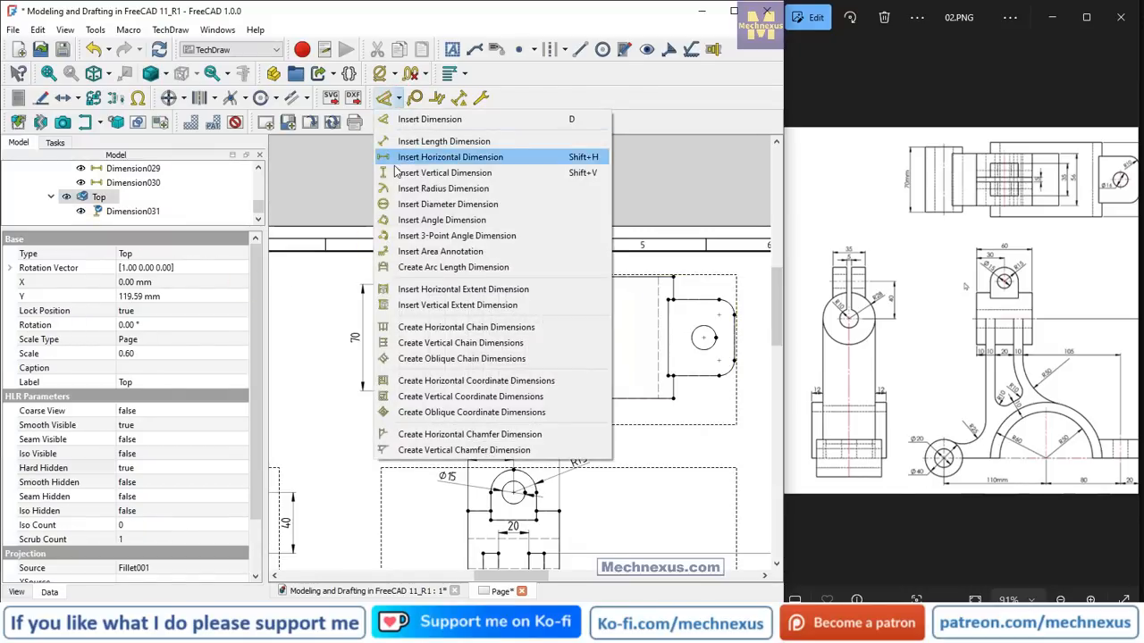
pyautogui.click(460, 169)
pyautogui.click(563, 339)
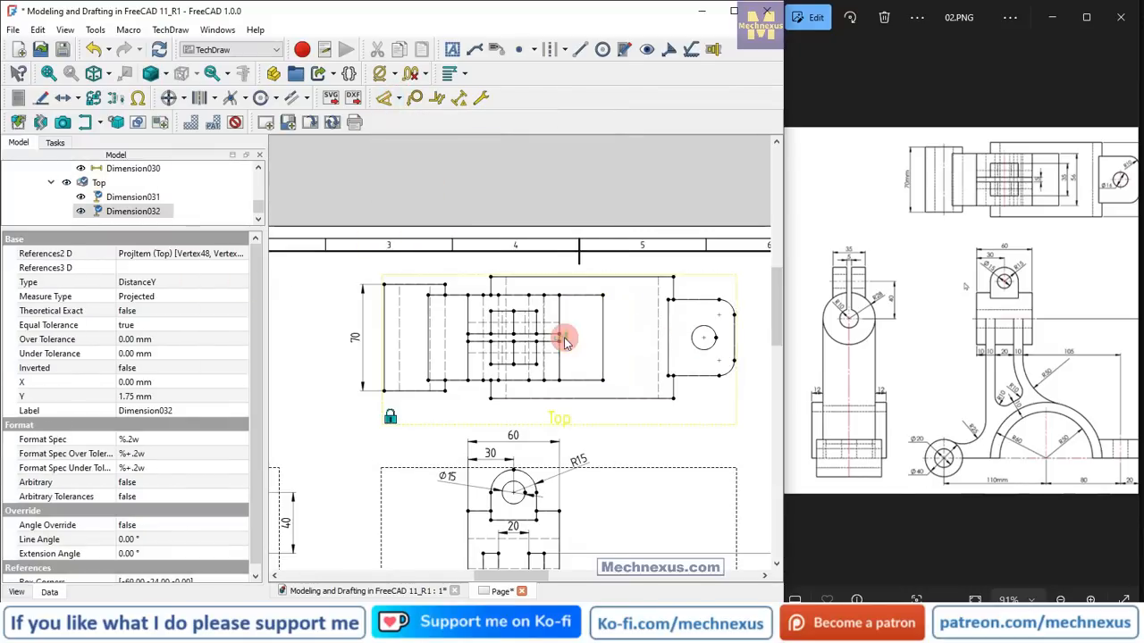
pyautogui.moveTo(577, 367); pyautogui.dragTo(603, 337)
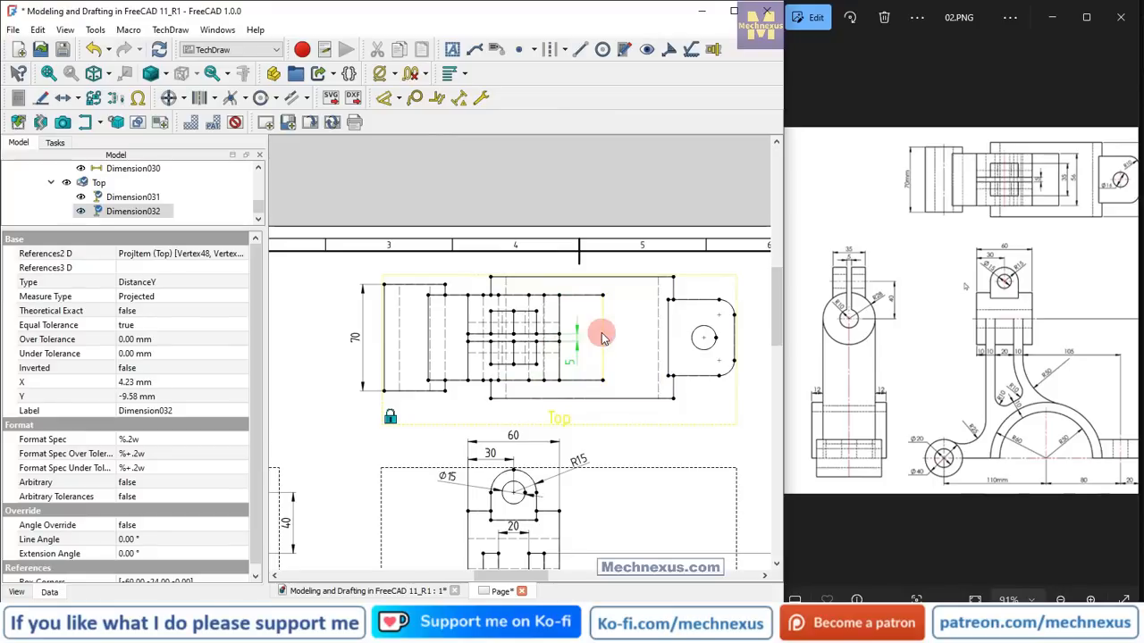
# - Add a vertical dimension to the right edge of the Top view's middle rectangular block and place it just right of that edge
pyautogui.click(335, 290)
pyautogui.click(401, 98)
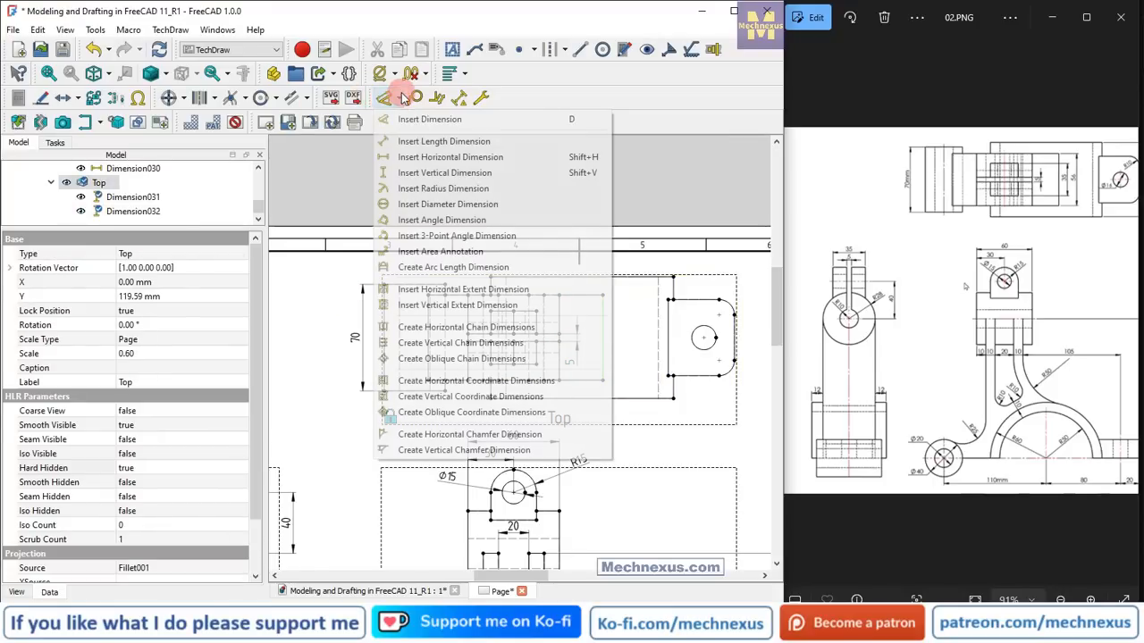
pyautogui.click(406, 172)
pyautogui.click(604, 337)
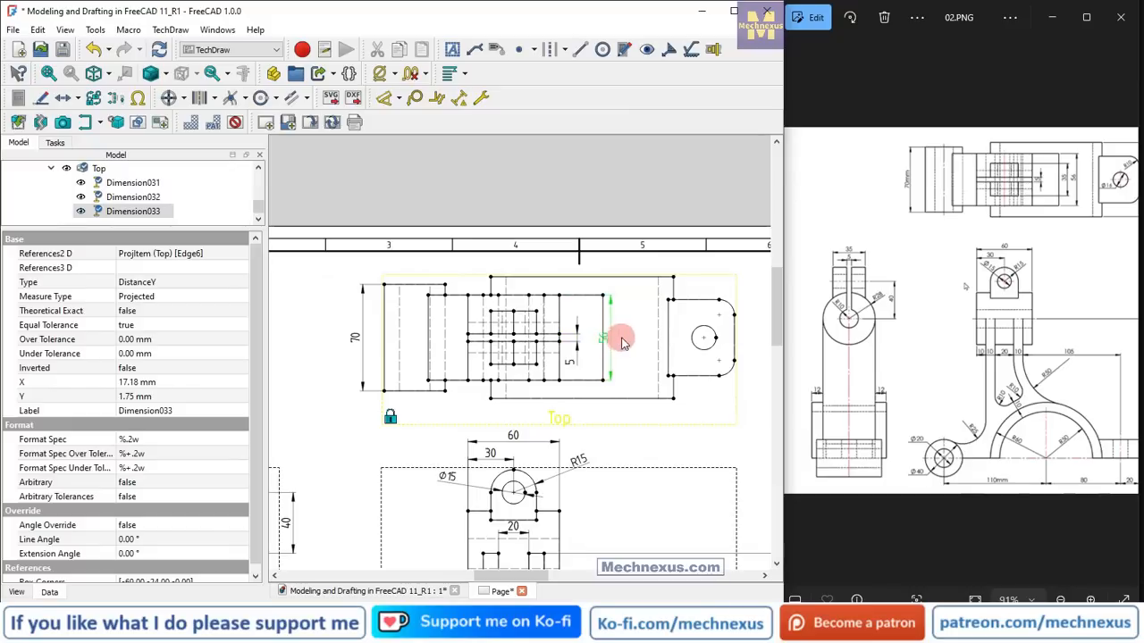
pyautogui.moveTo(631, 341); pyautogui.dragTo(630, 340)
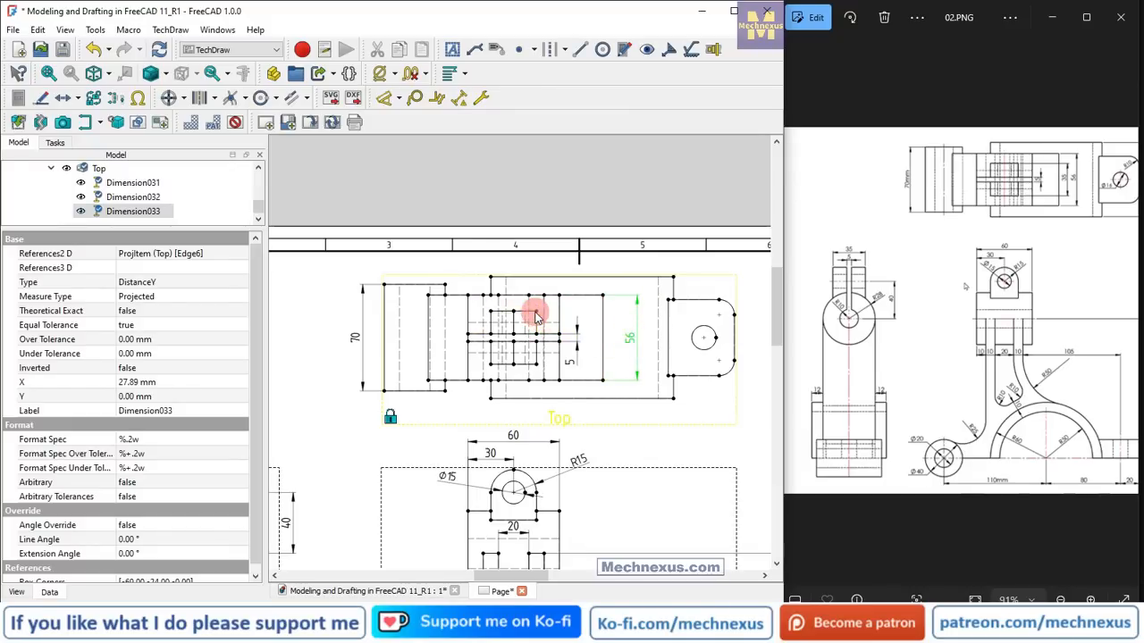
# - Add a vertical dimension between the central lugs' right outer corners in the Top view and place it left of the middle block's dimension
pyautogui.click(535, 315)
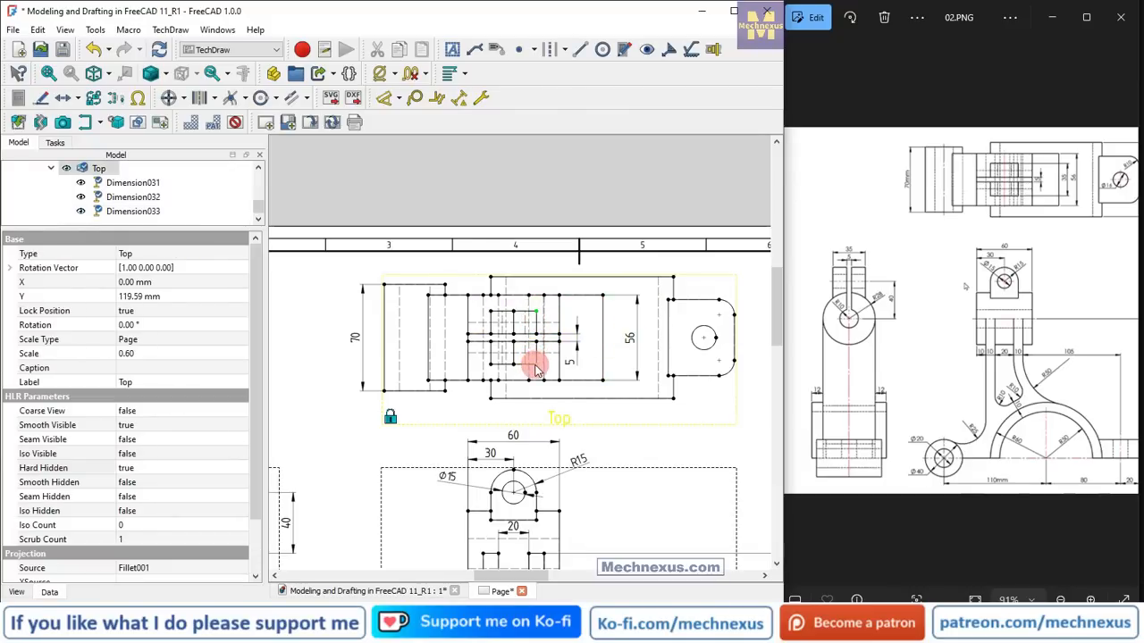
pyautogui.click(399, 98)
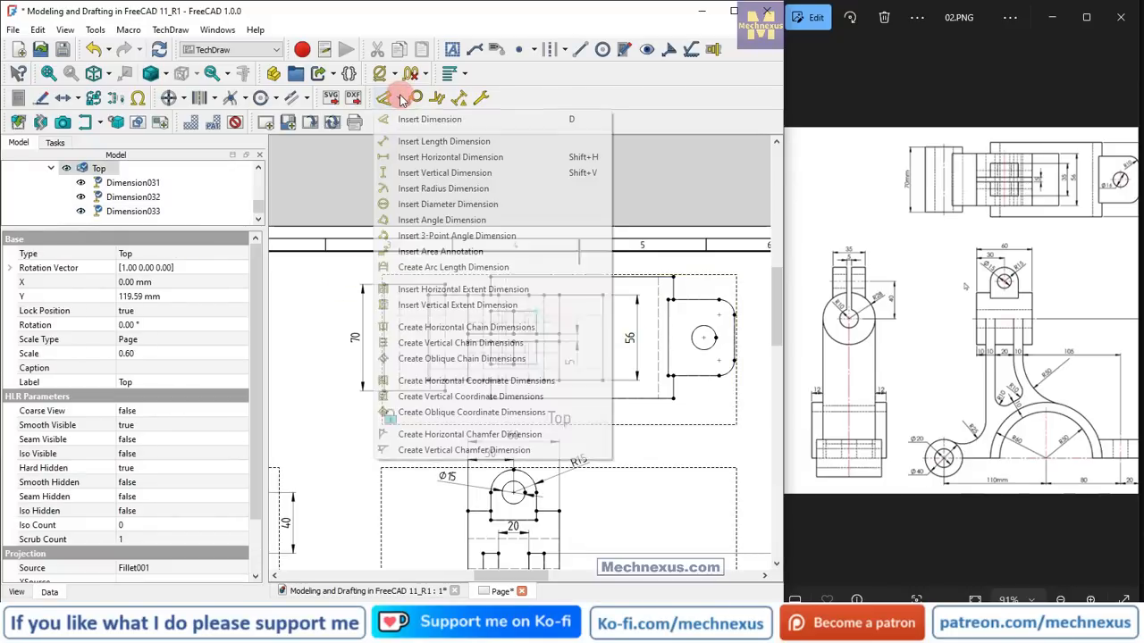
pyautogui.click(402, 172)
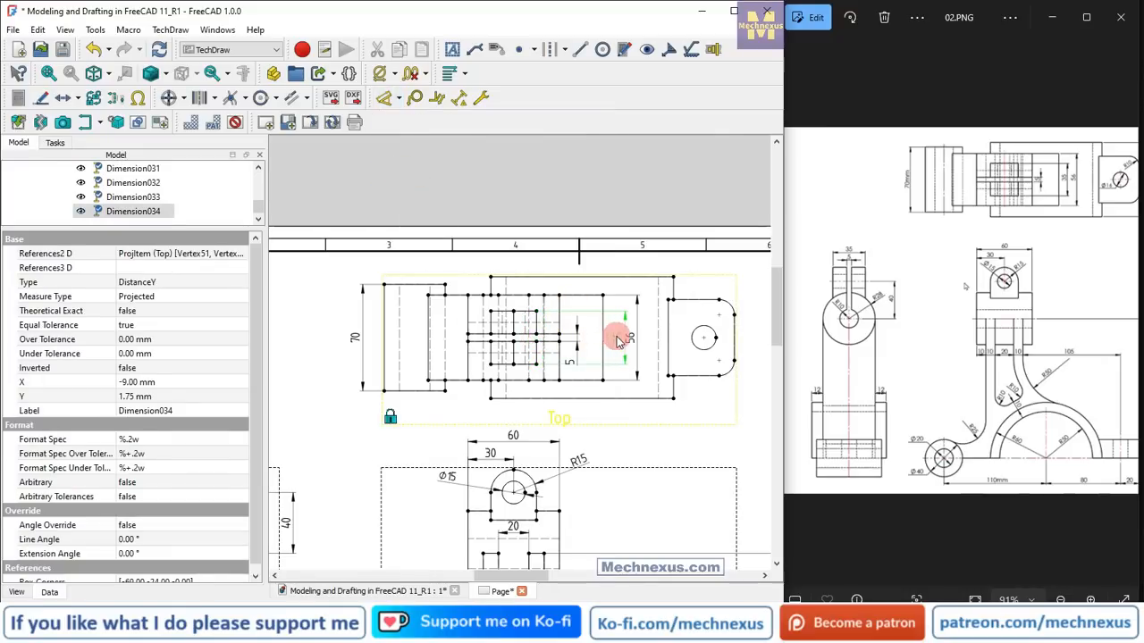
pyautogui.moveTo(612, 338); pyautogui.dragTo(612, 338)
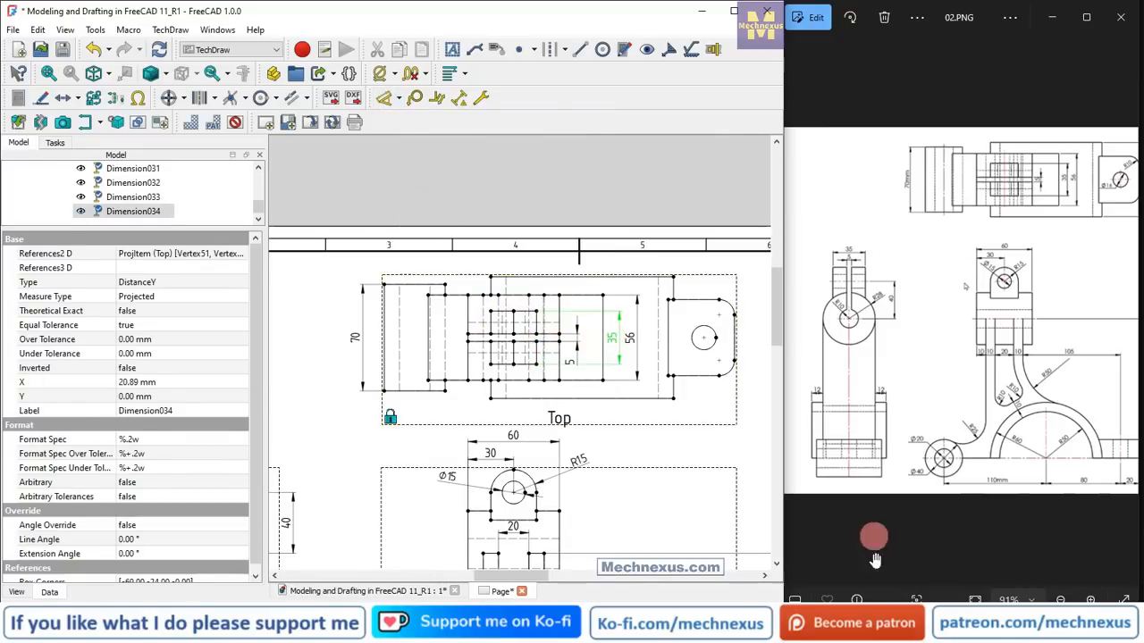
# - Add a vertical dimension between the Top view's large block's right upper and lower corners and place it outside to the right
pyautogui.moveTo(1033, 311); pyautogui.dragTo(903, 344)
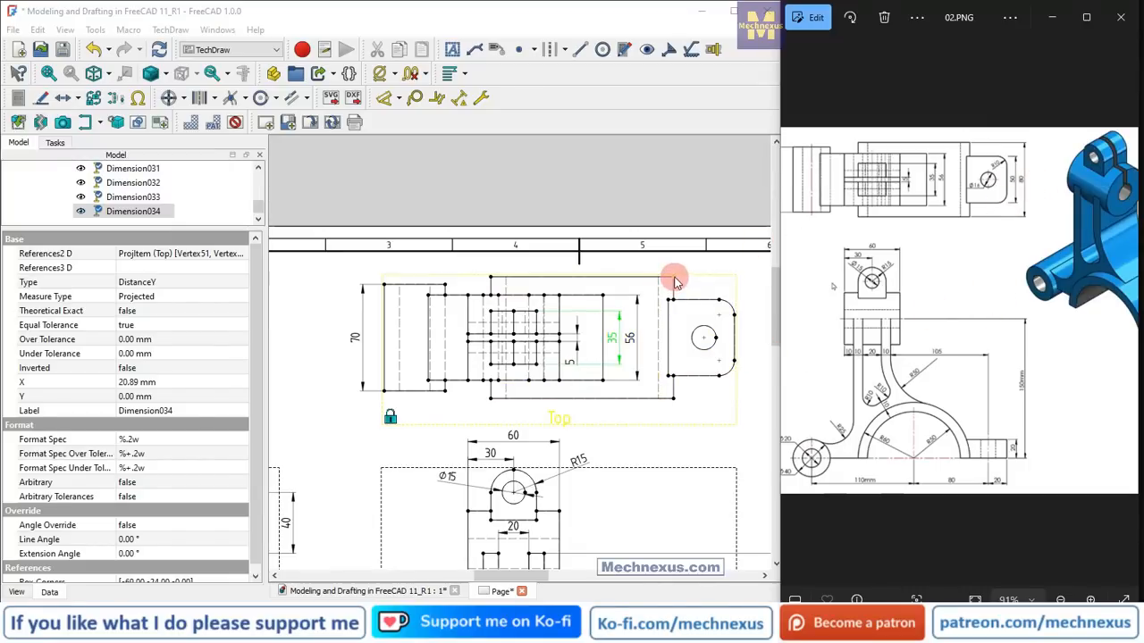
pyautogui.click(678, 339)
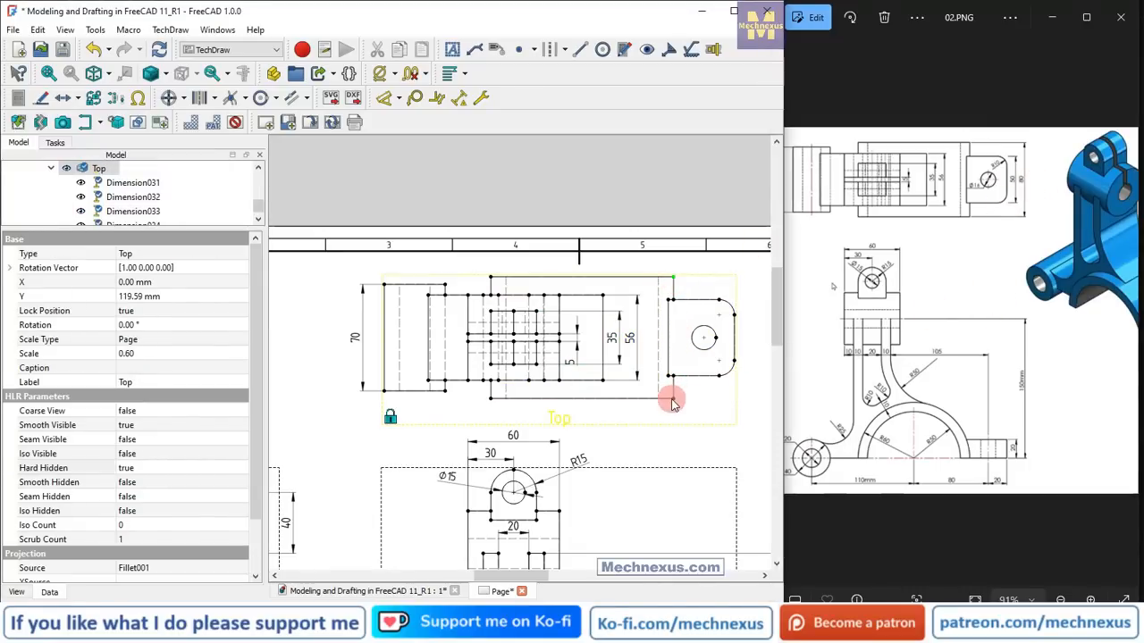
pyautogui.scroll(-4, 1057, 155)
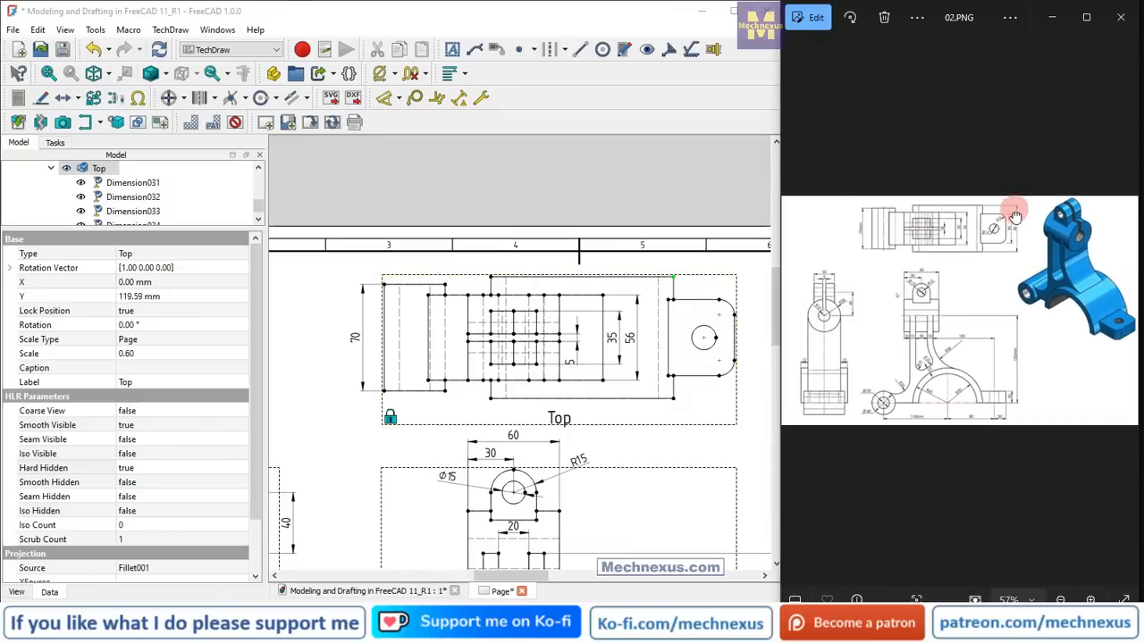
pyautogui.scroll(5, 1015, 217)
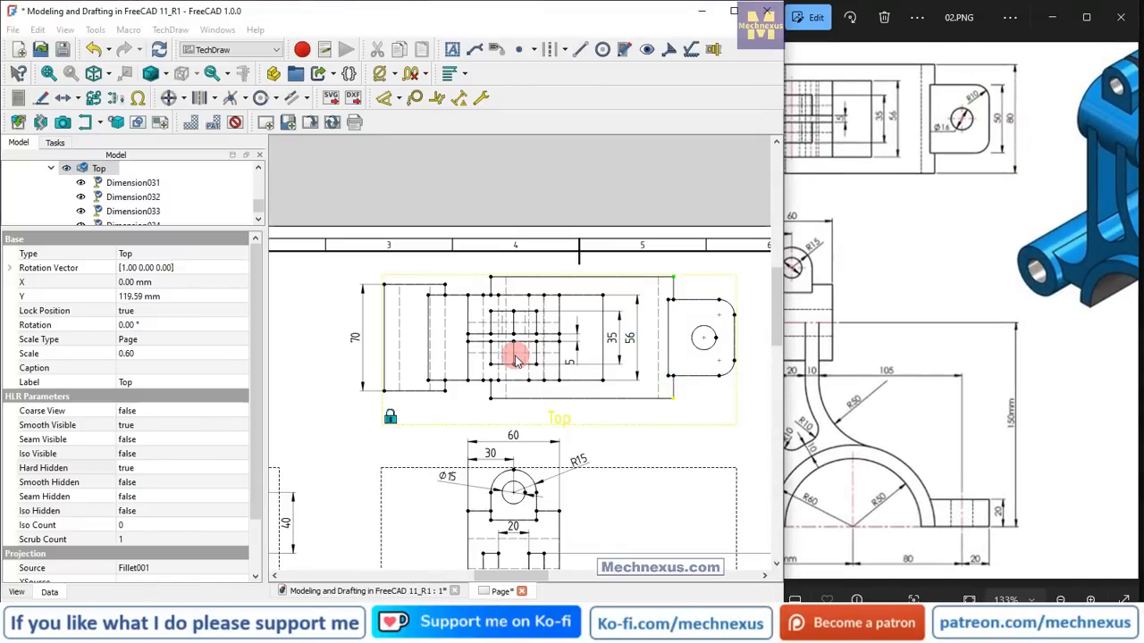
pyautogui.scroll(-1, 447, 353)
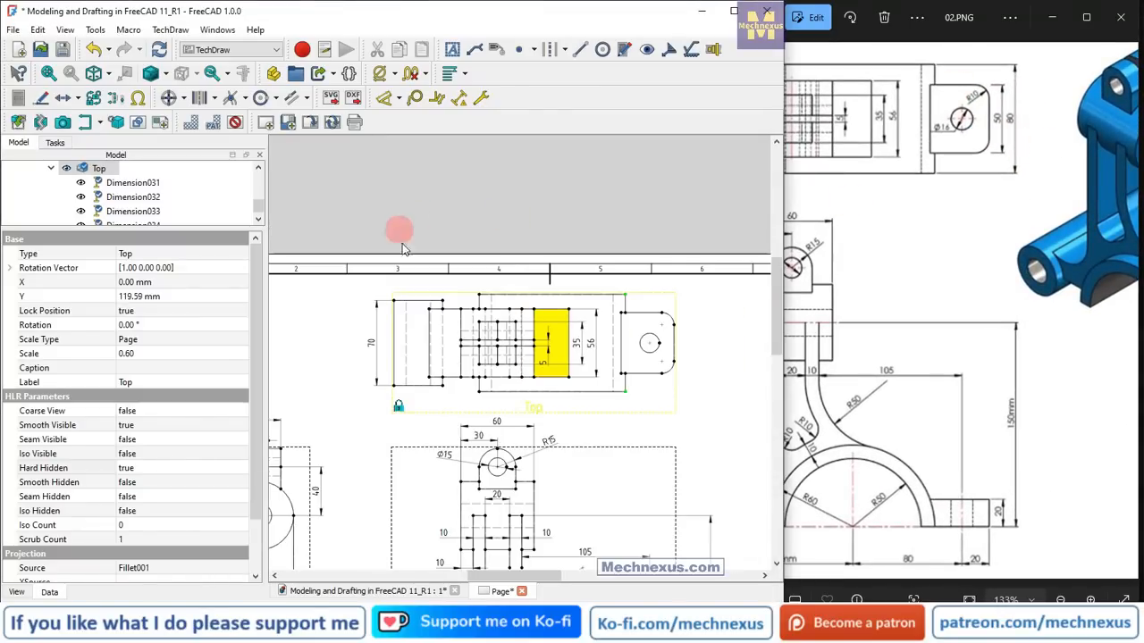
pyautogui.click(399, 101)
pyautogui.click(413, 172)
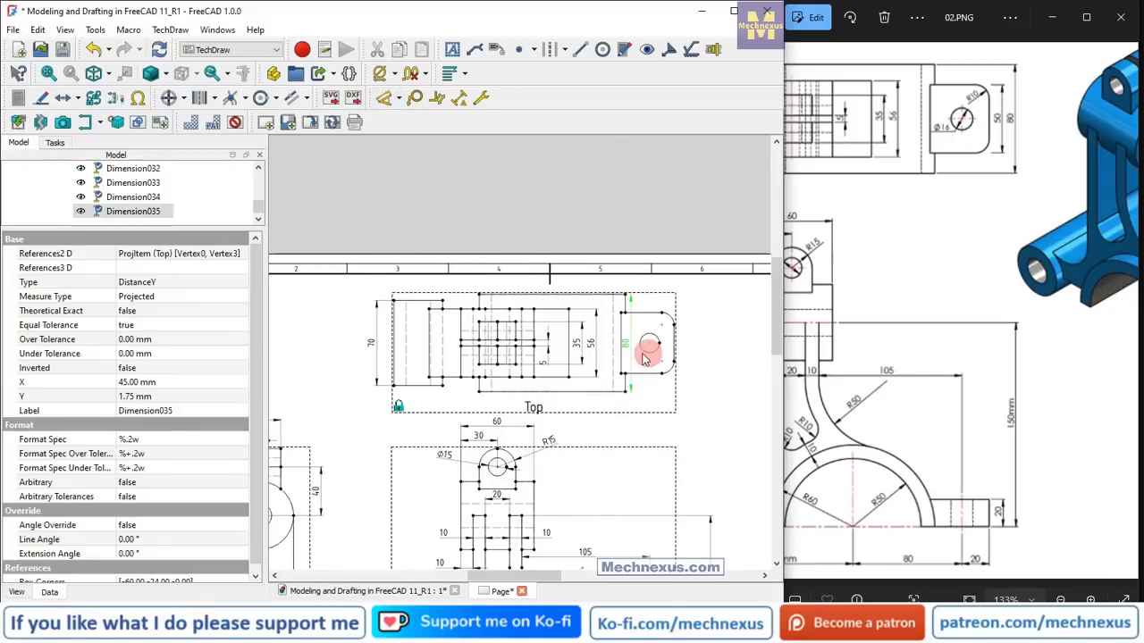
pyautogui.moveTo(632, 347); pyautogui.dragTo(699, 349)
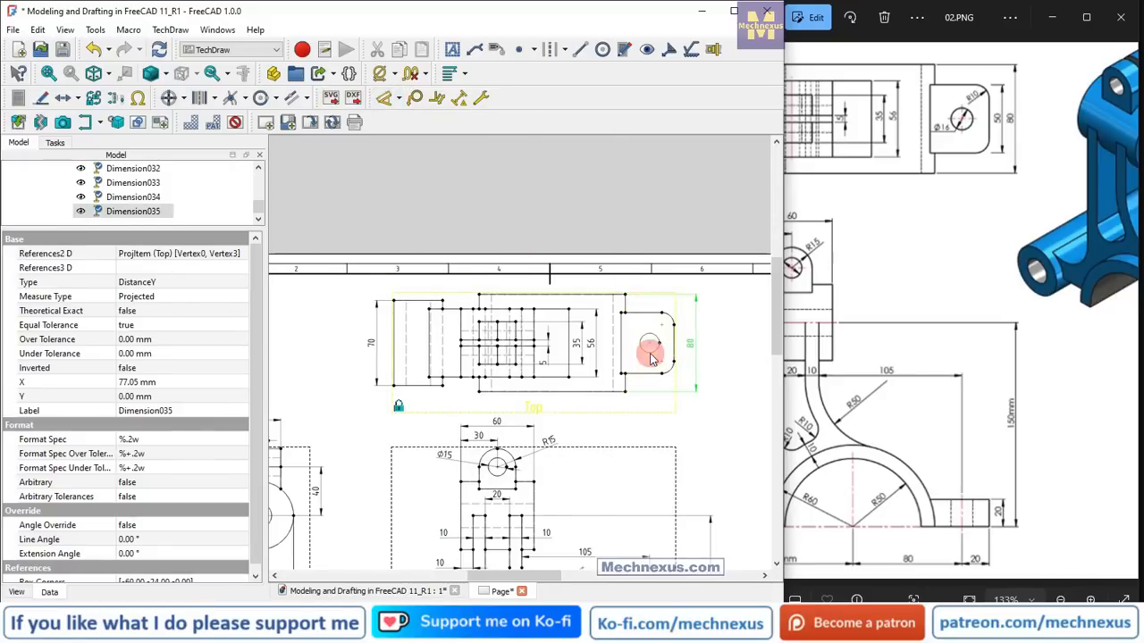
# - Add a diameter dimension to the hole in the Top view's right lug and place its text below left of the hole
pyautogui.click(702, 325)
pyautogui.scroll(1, 703, 327)
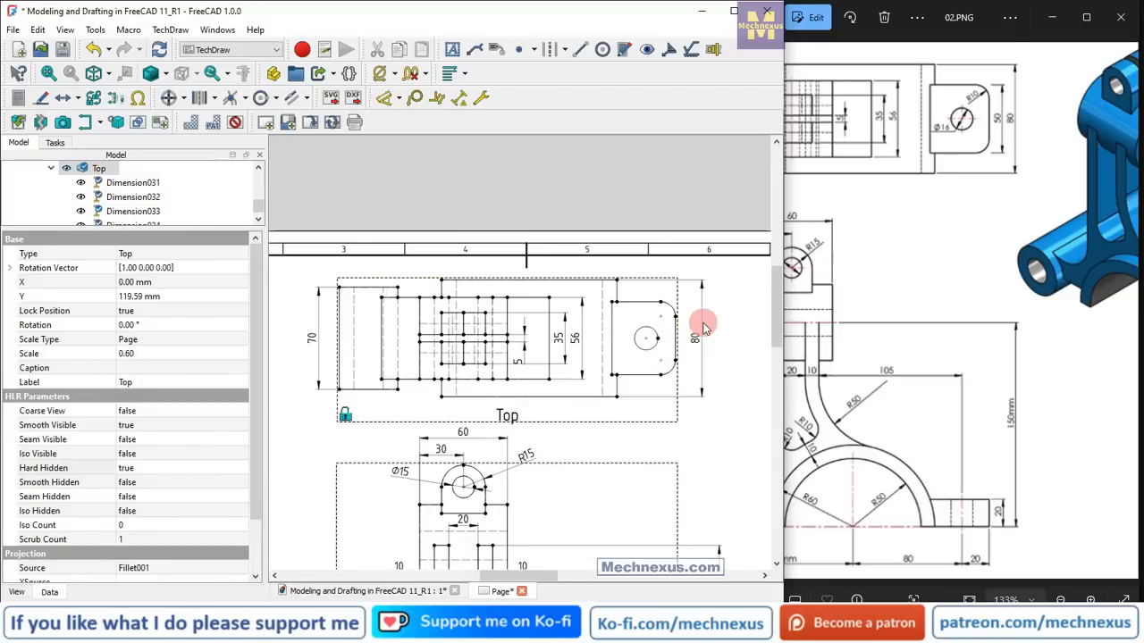
pyautogui.click(415, 99)
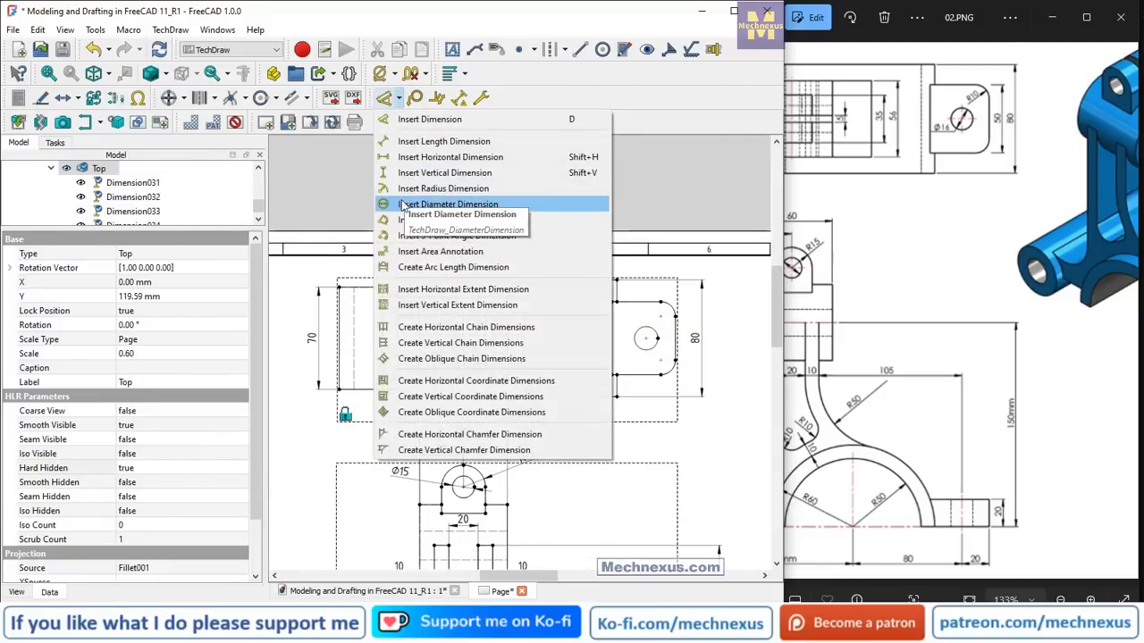
pyautogui.click(397, 205)
pyautogui.click(594, 362)
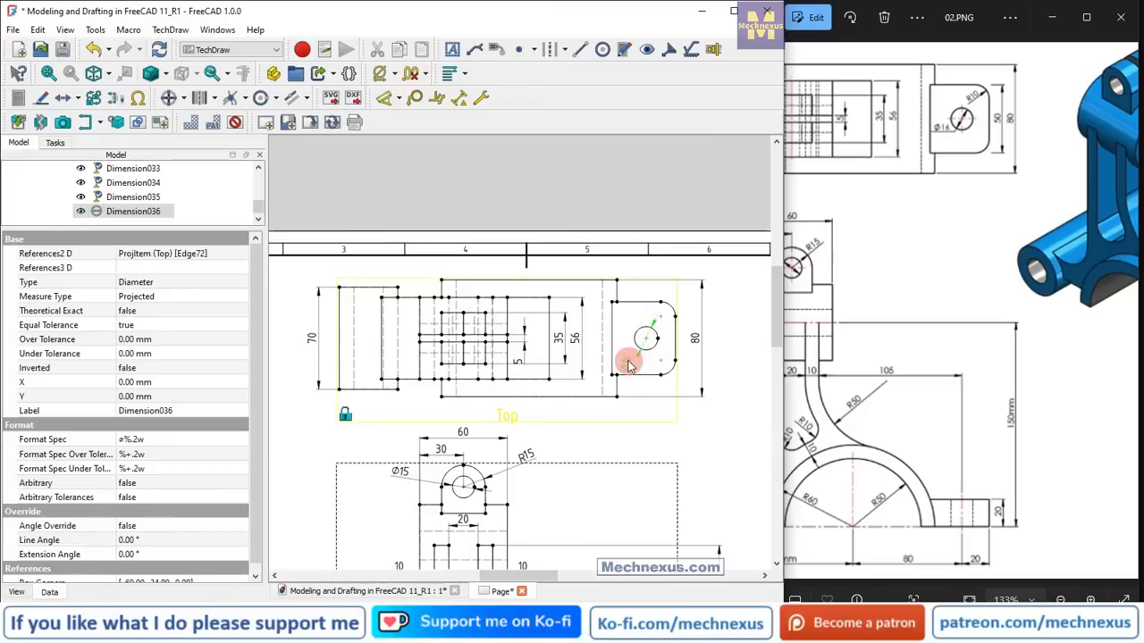
pyautogui.moveTo(628, 360); pyautogui.dragTo(623, 358)
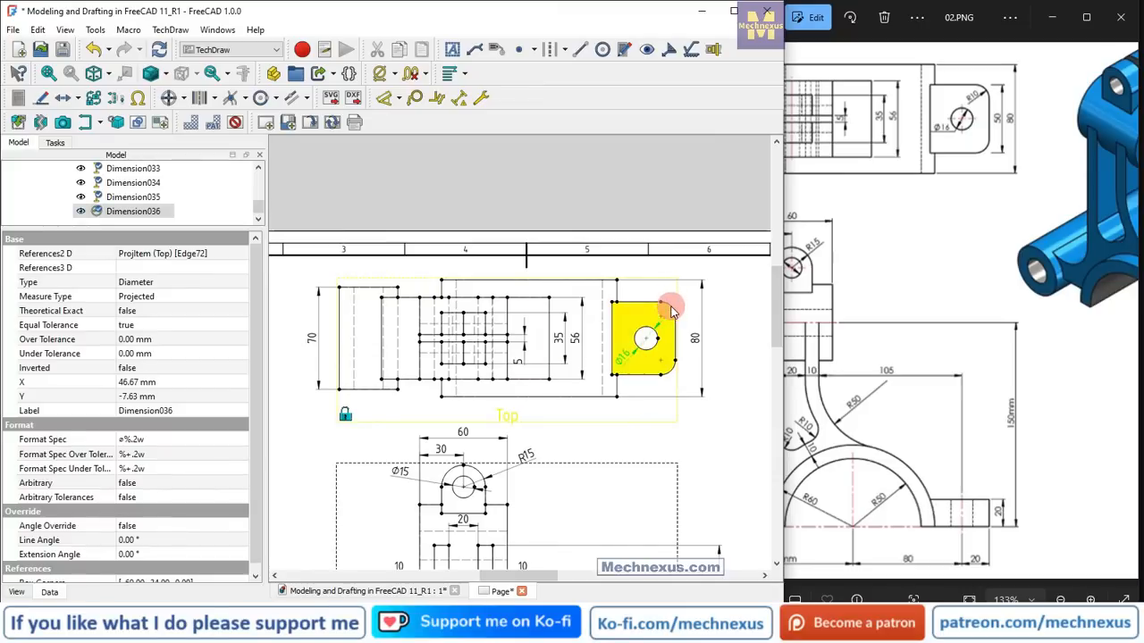
# - Add a radius dimension to the right lug's upper rounded corner in the Top view and place its text outside, above right
pyautogui.click(401, 102)
pyautogui.click(398, 186)
pyautogui.moveTo(595, 276); pyautogui.dragTo(516, 343)
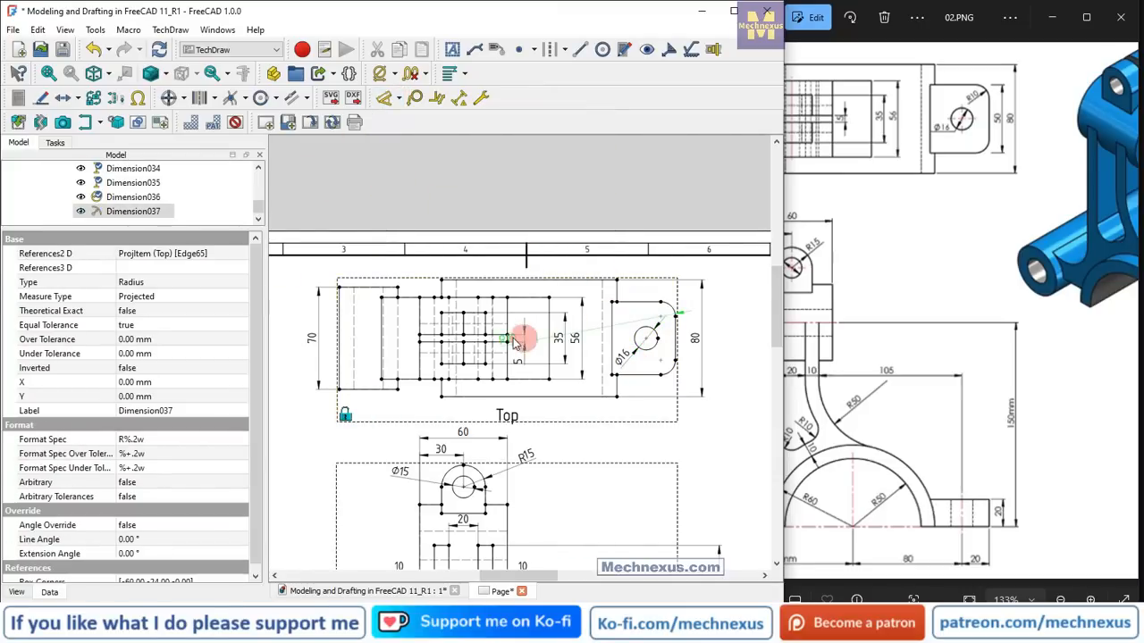
pyautogui.click(681, 296)
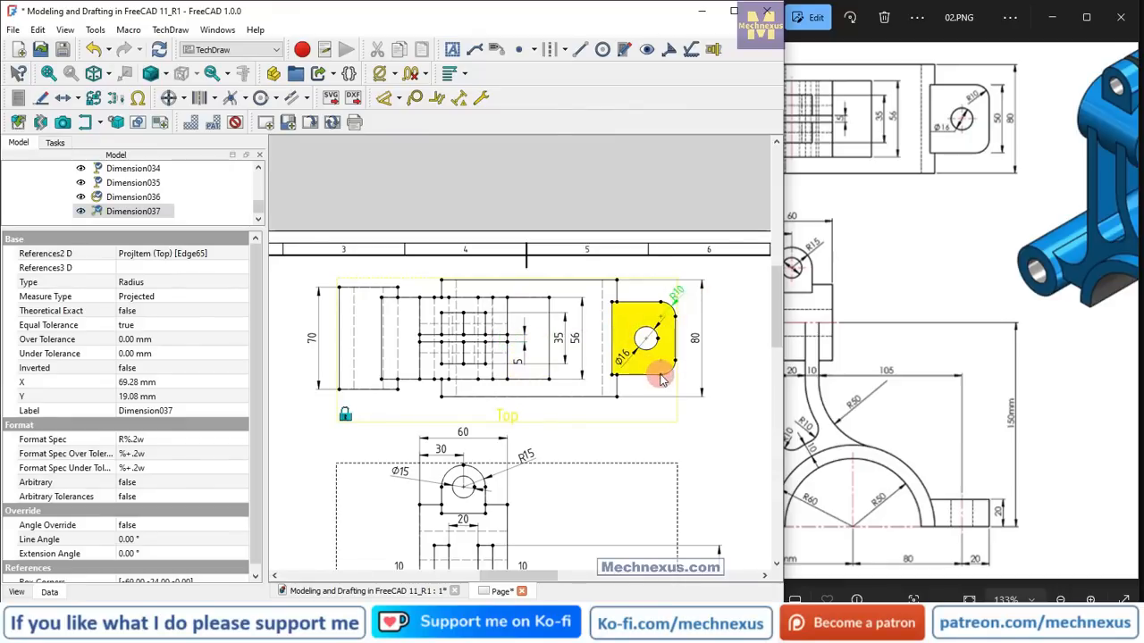
# - Add a vertical dimension between the Top view's right lug's upper and lower edges, placing it right of the lug with the overall dimension farther out
pyautogui.click(657, 308)
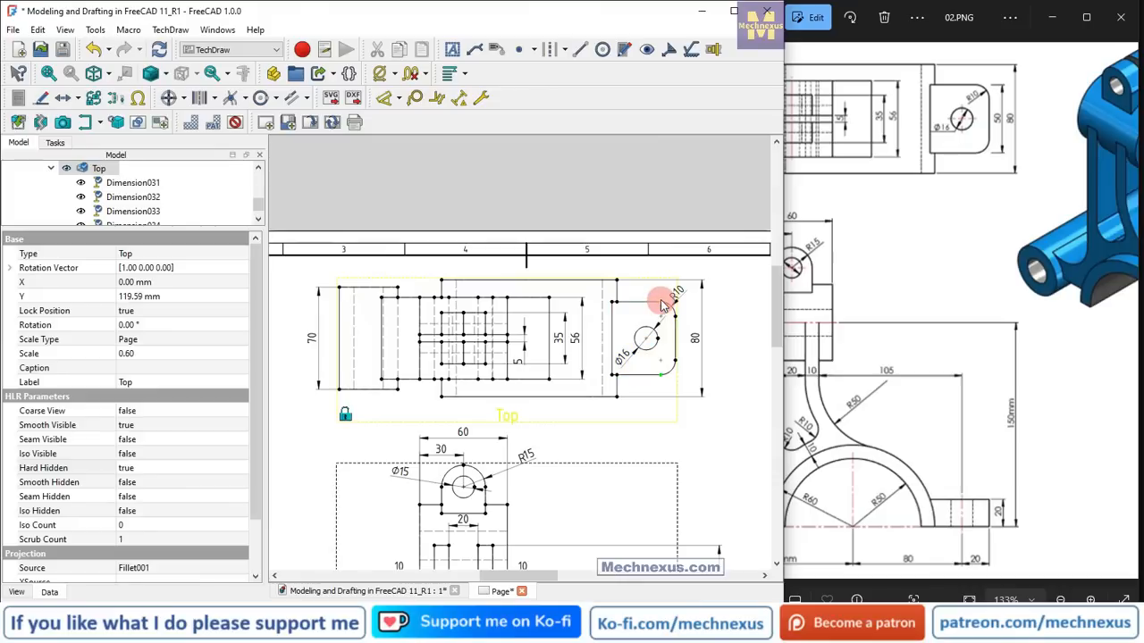
pyautogui.click(747, 349)
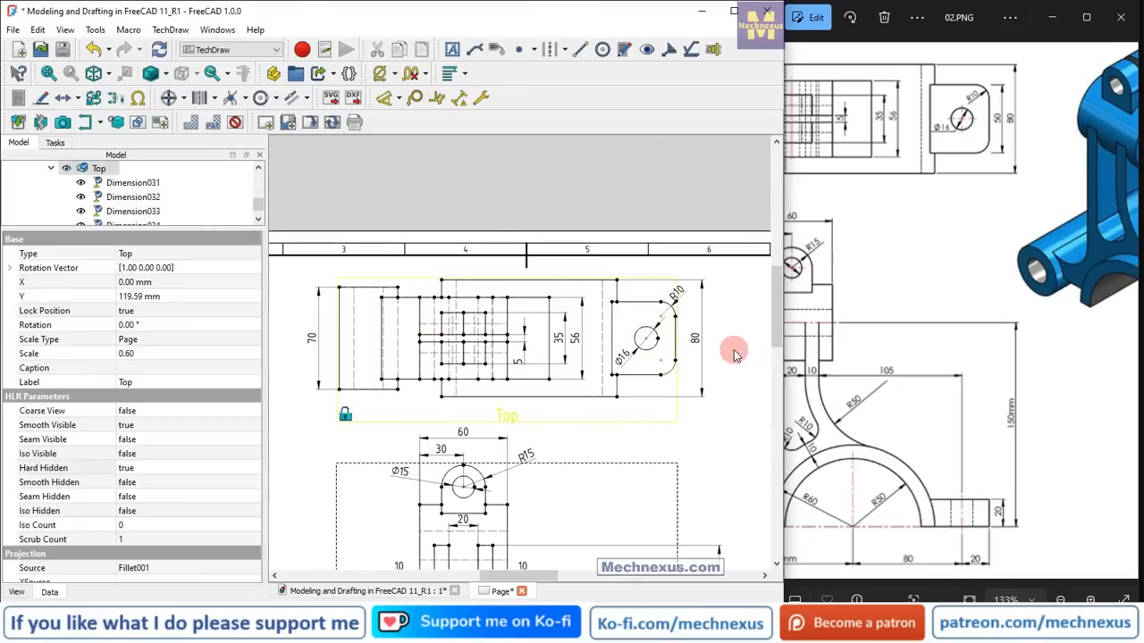
pyautogui.scroll(1, 733, 352)
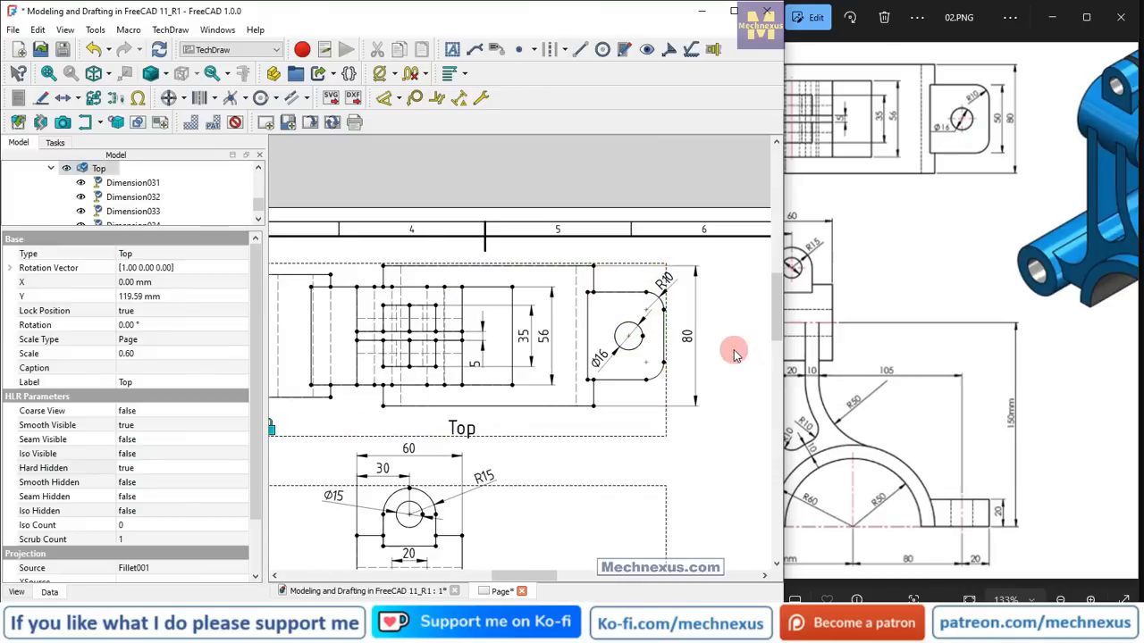
pyautogui.click(645, 381)
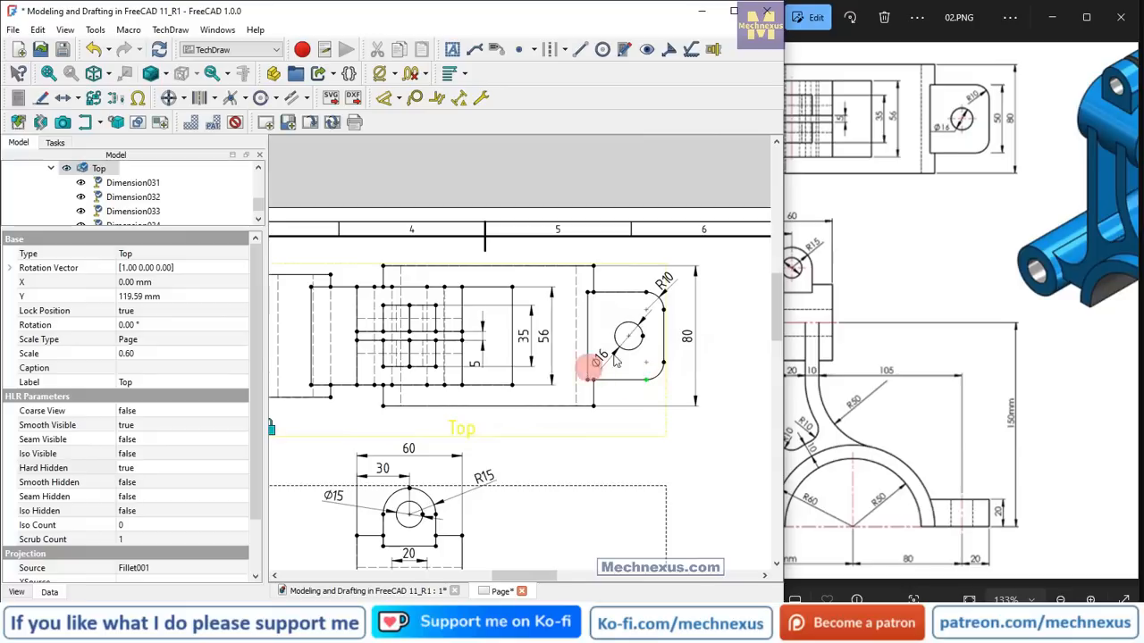
pyautogui.click(647, 295)
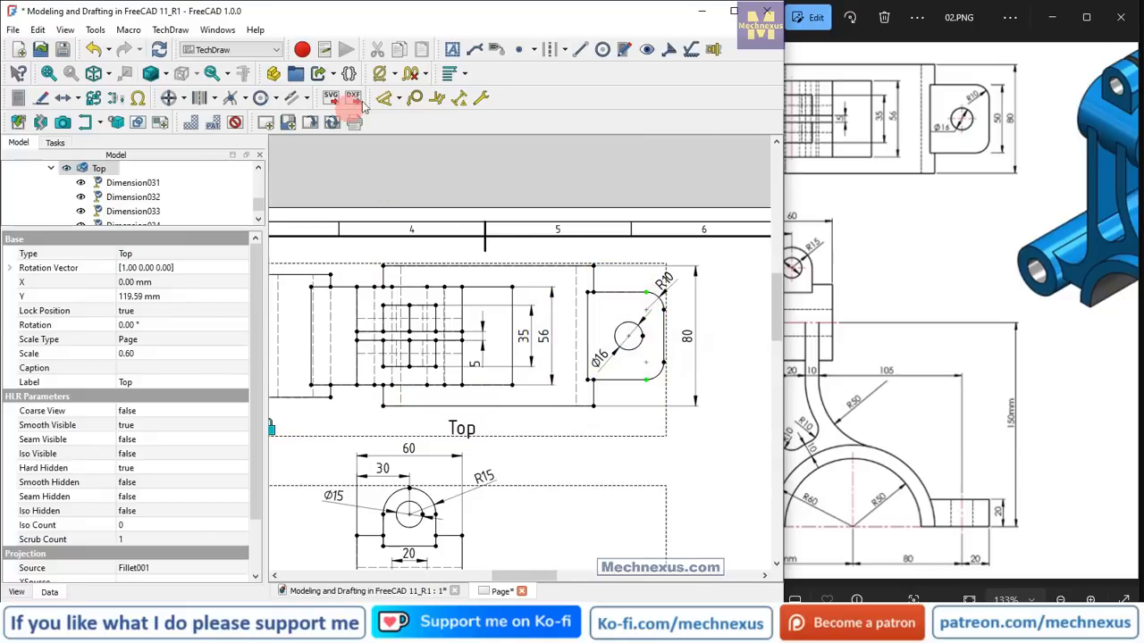
pyautogui.click(398, 100)
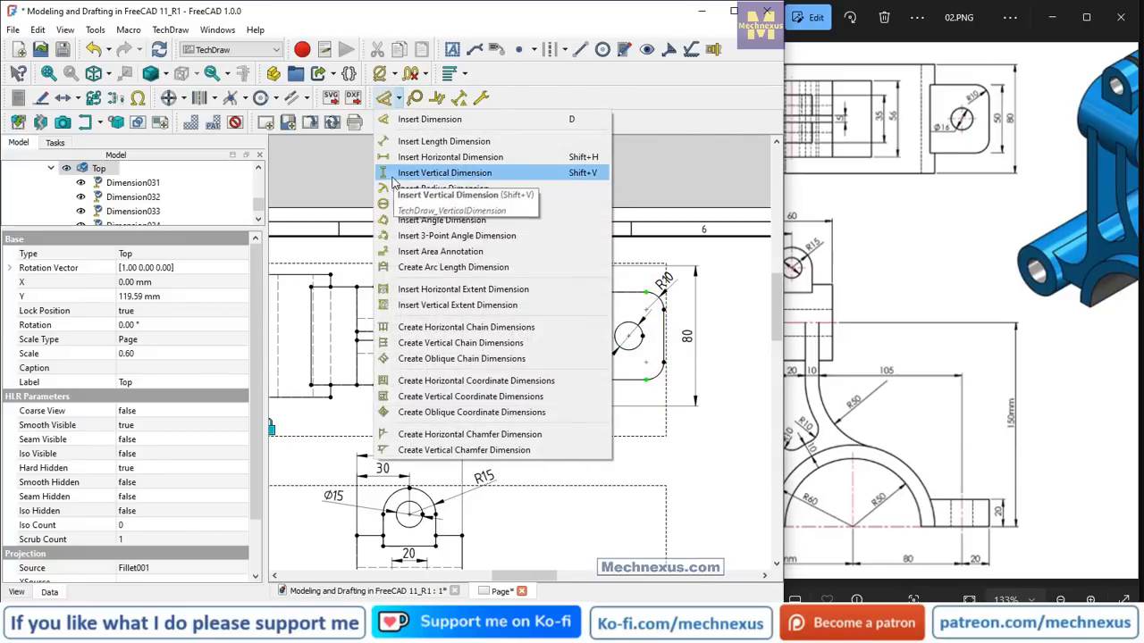
pyautogui.click(391, 173)
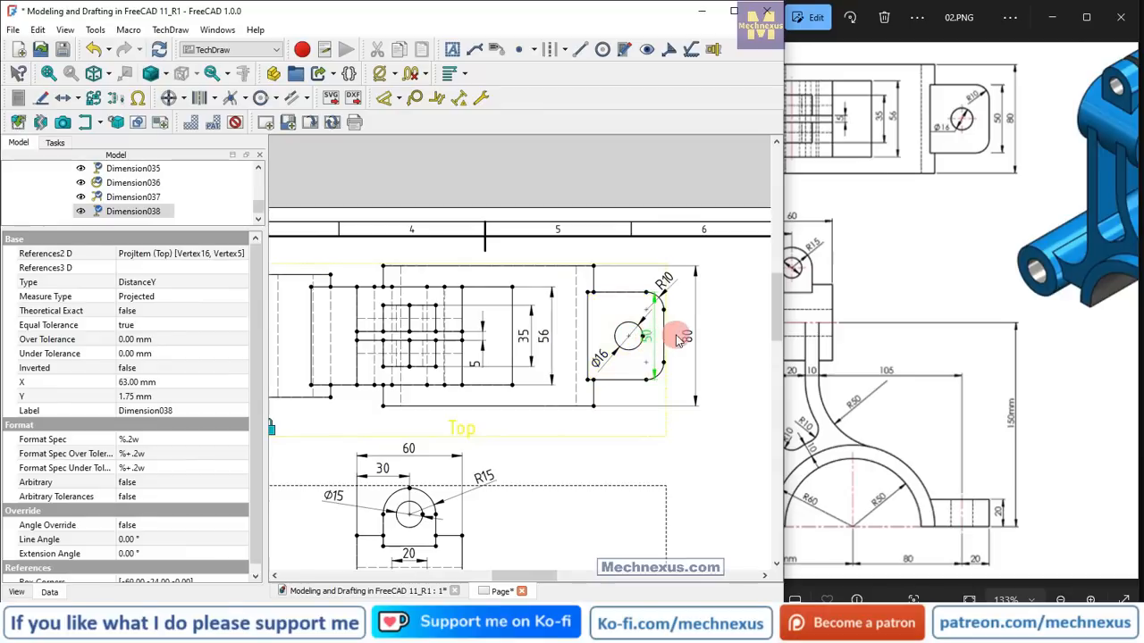
pyautogui.moveTo(688, 339)
pyautogui.mouseDown()
pyautogui.moveTo(727, 332)
pyautogui.moveTo(701, 336)
pyautogui.mouseUp()
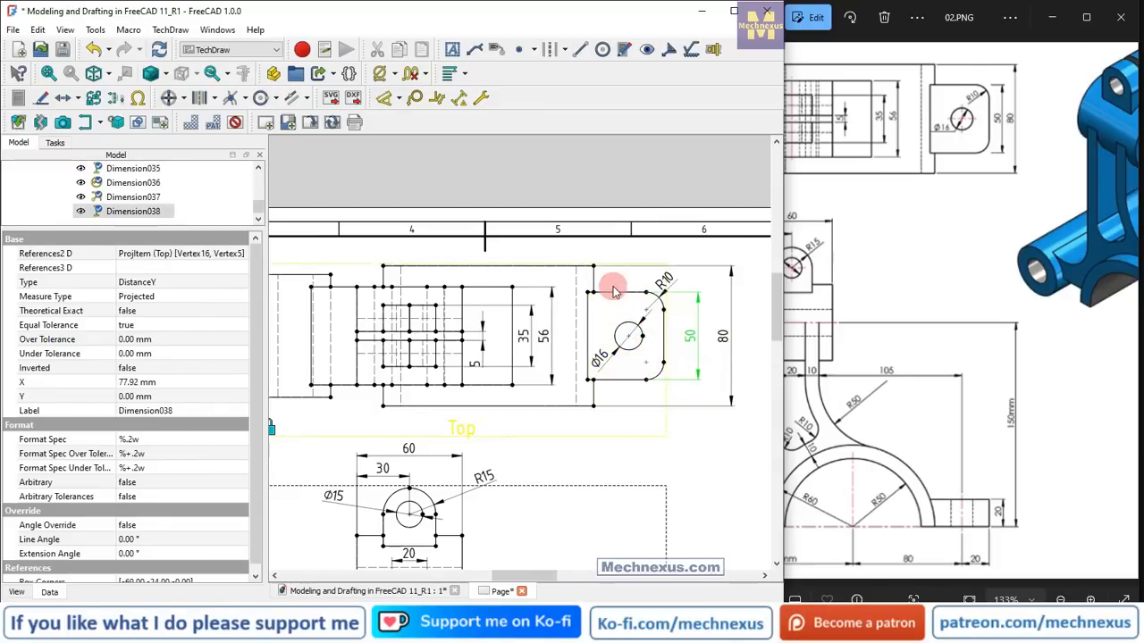
# - Compare the whole drawing page with the reference and turn off the view frames
pyautogui.moveTo(933, 309); pyautogui.dragTo(1045, 360)
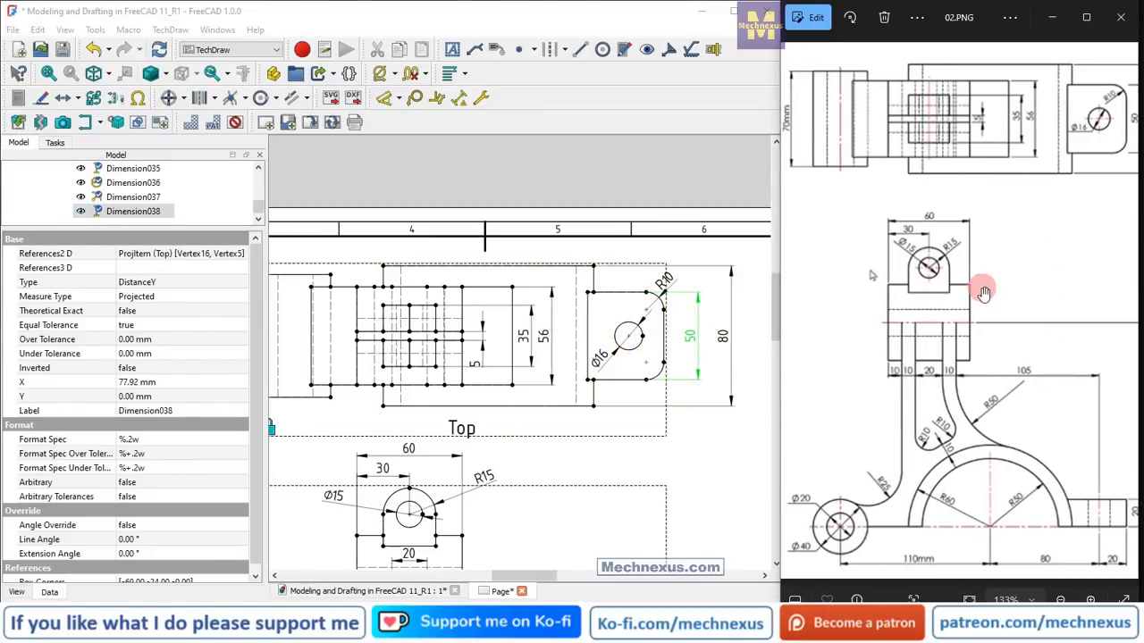
pyautogui.scroll(-4, 982, 287)
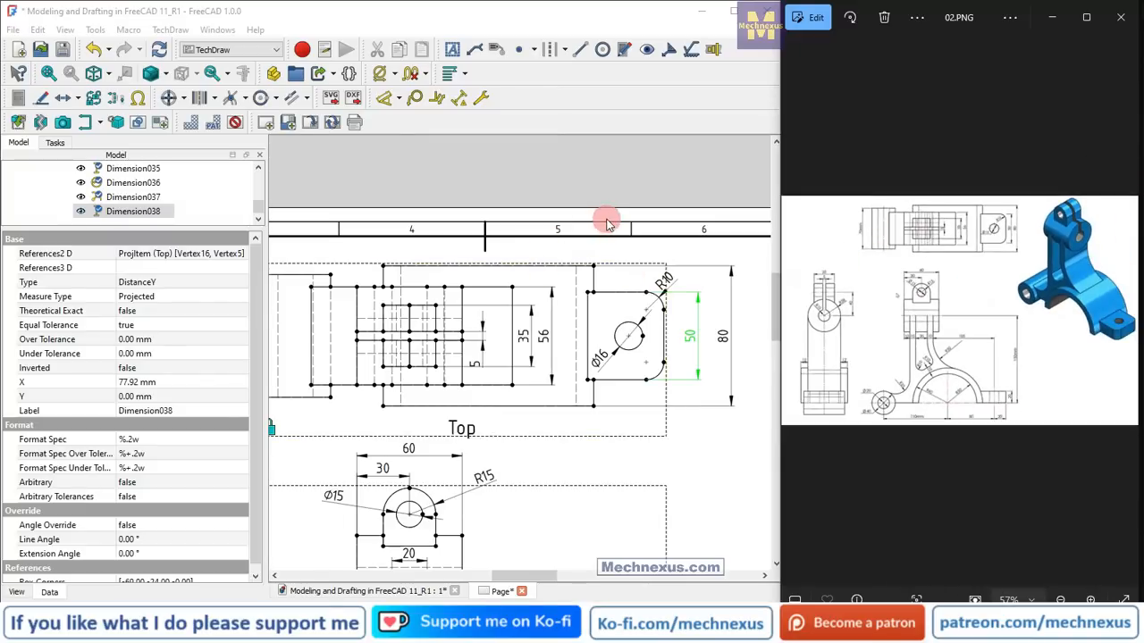
pyautogui.scroll(-5, 608, 221)
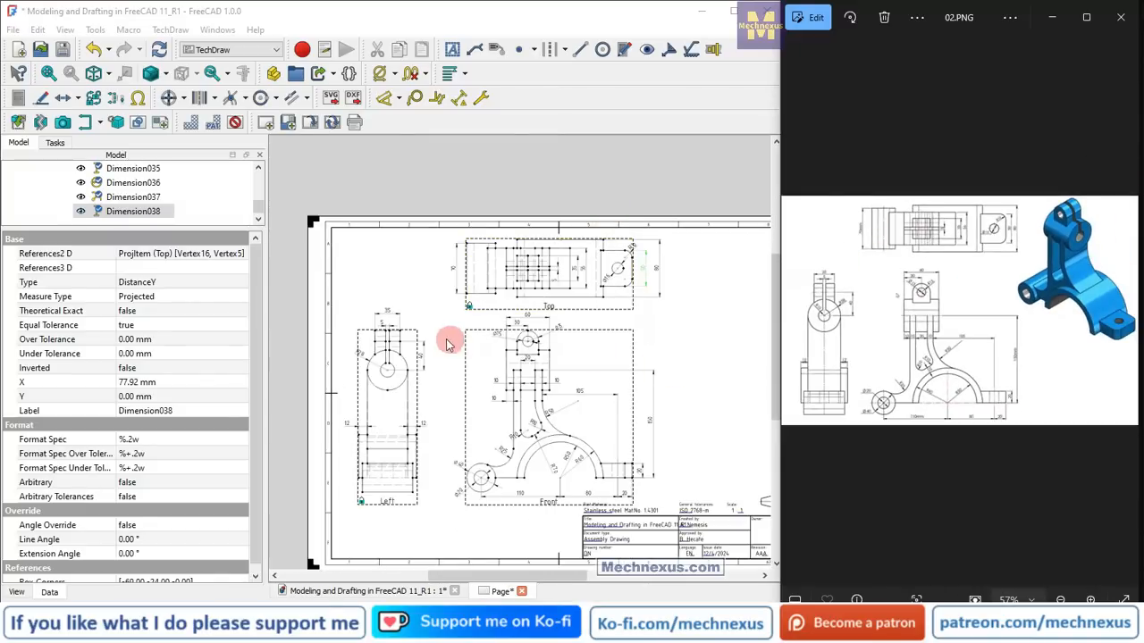
pyautogui.scroll(-2, 442, 336)
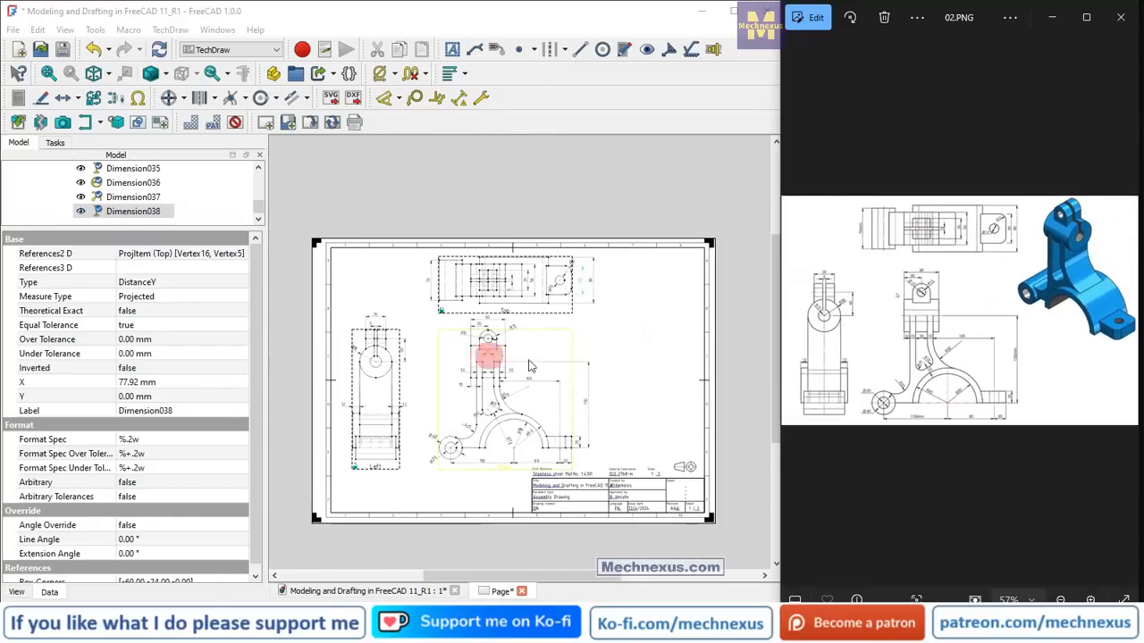
pyautogui.click(203, 186)
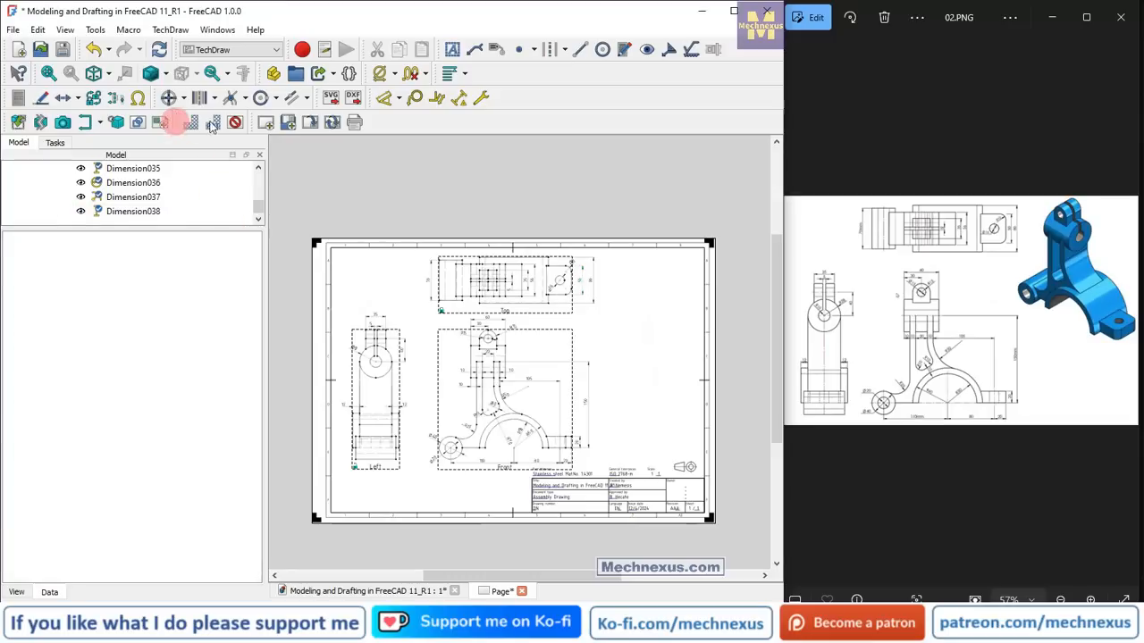
pyautogui.click(235, 123)
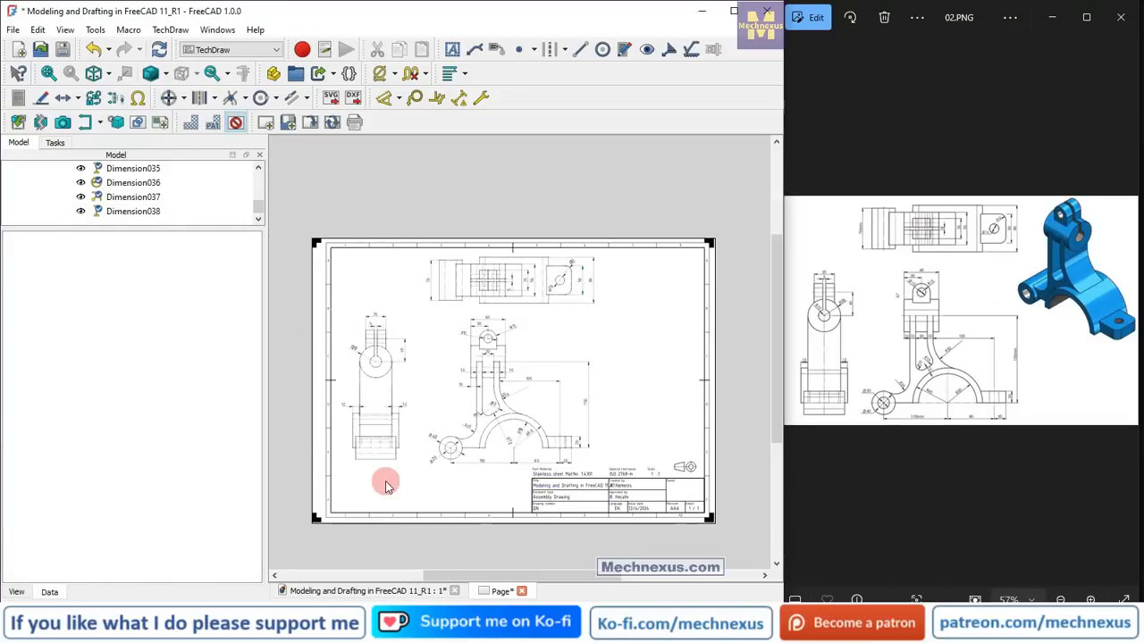
# - Add circle centre lines to the Front view's large arc, lower left boss and top lug hole
pyautogui.scroll(3, 386, 487)
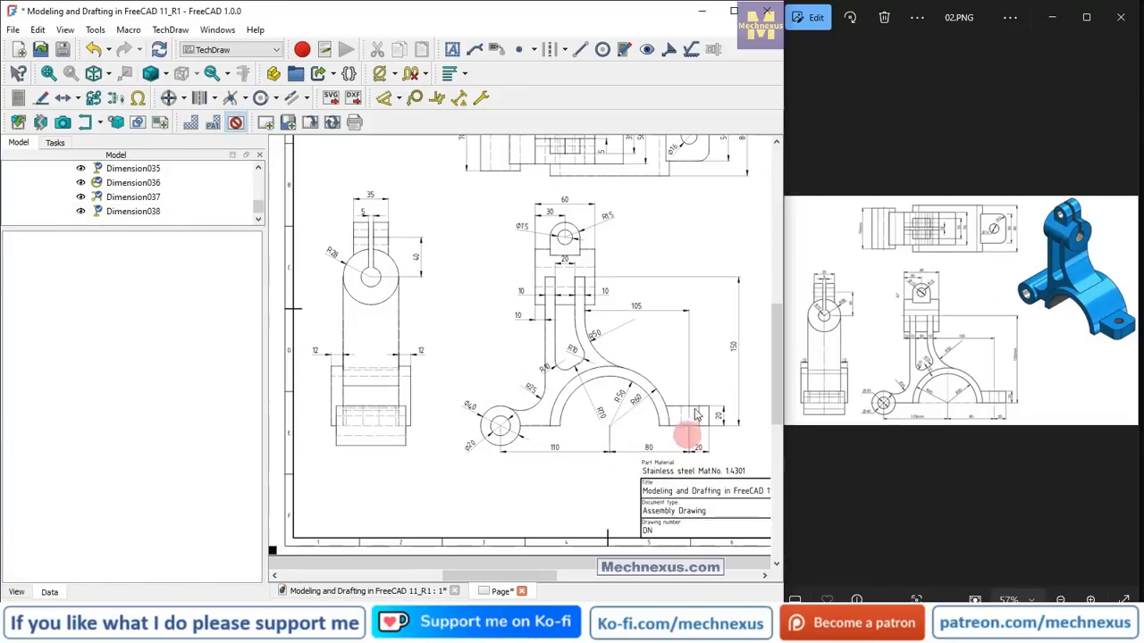
pyautogui.scroll(1, 703, 394)
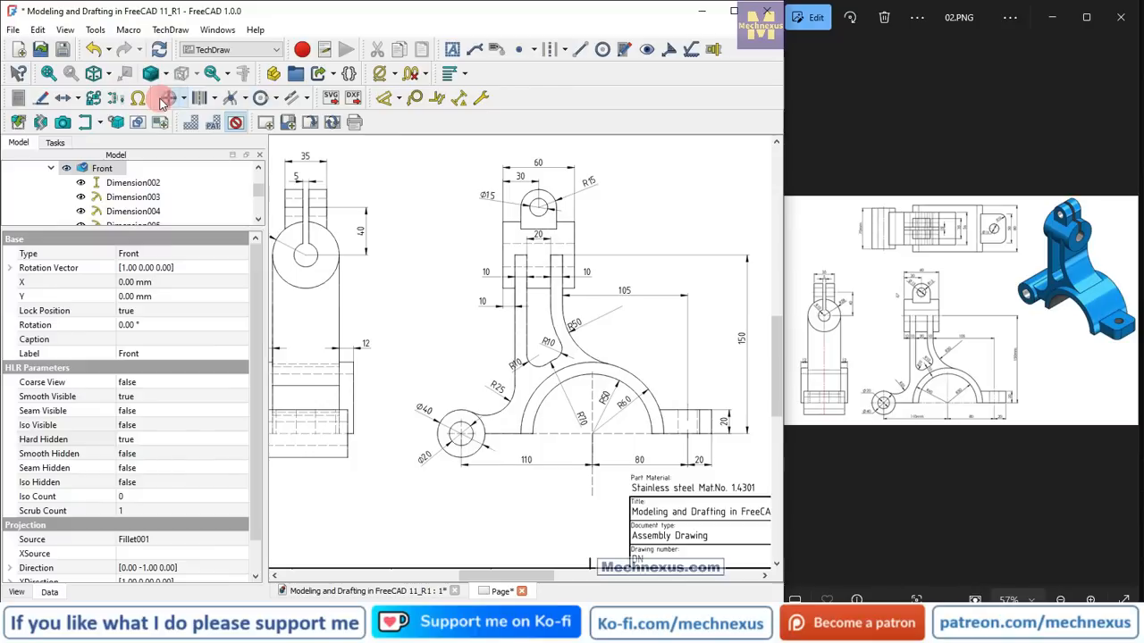
pyautogui.click(162, 102)
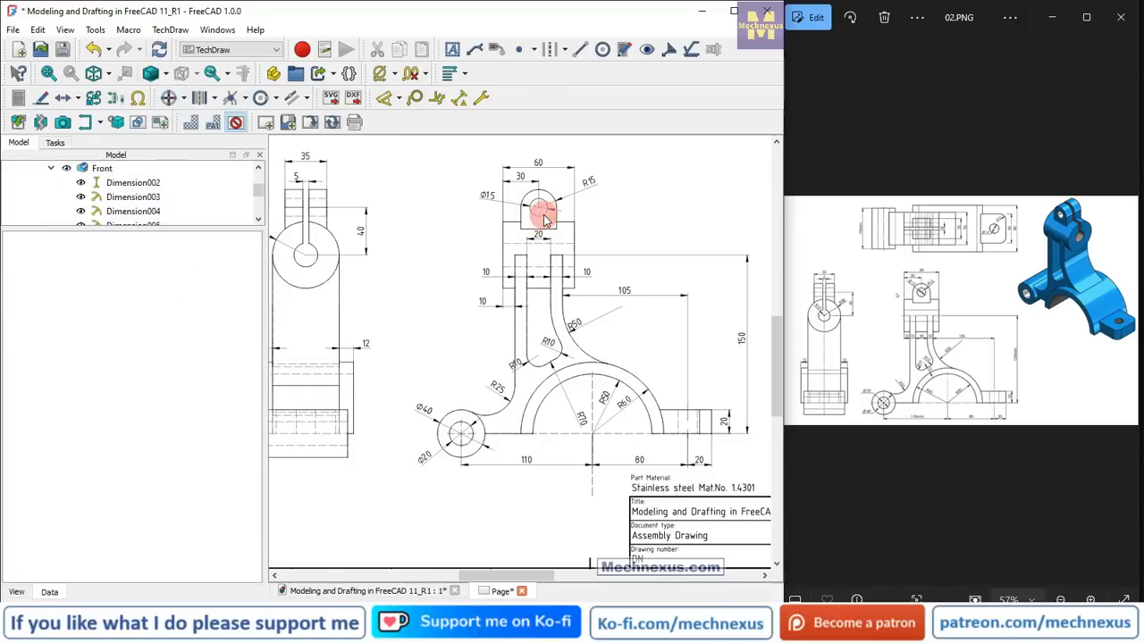
pyautogui.click(274, 181)
pyautogui.click(166, 99)
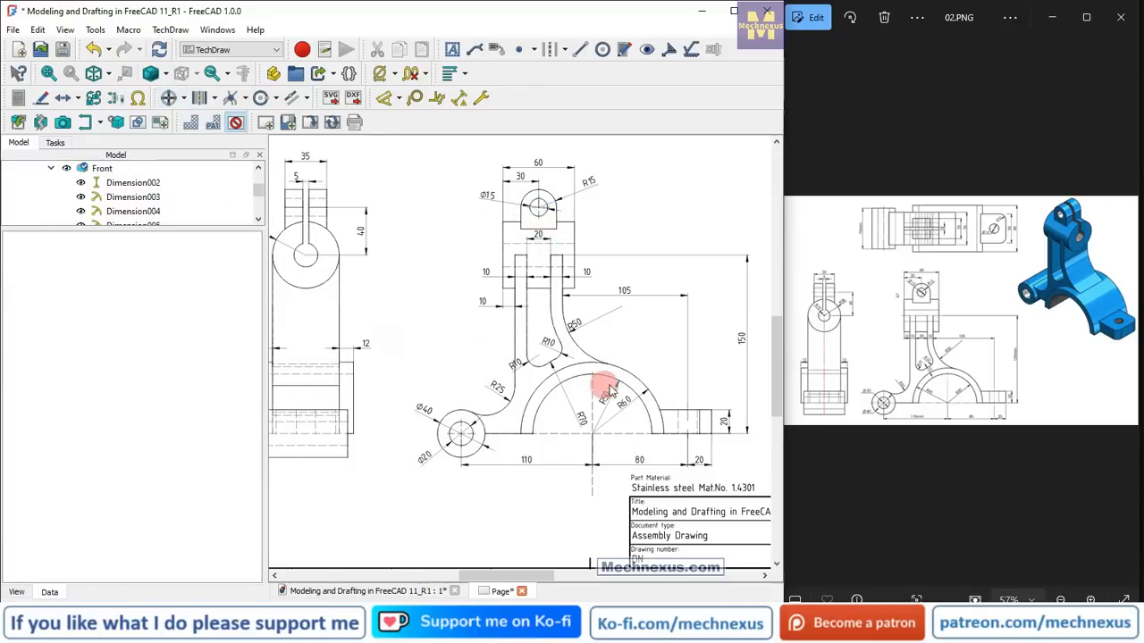
# - Add circle centre lines to the hole in the Left view's round boss
pyautogui.scroll(-1, 649, 337)
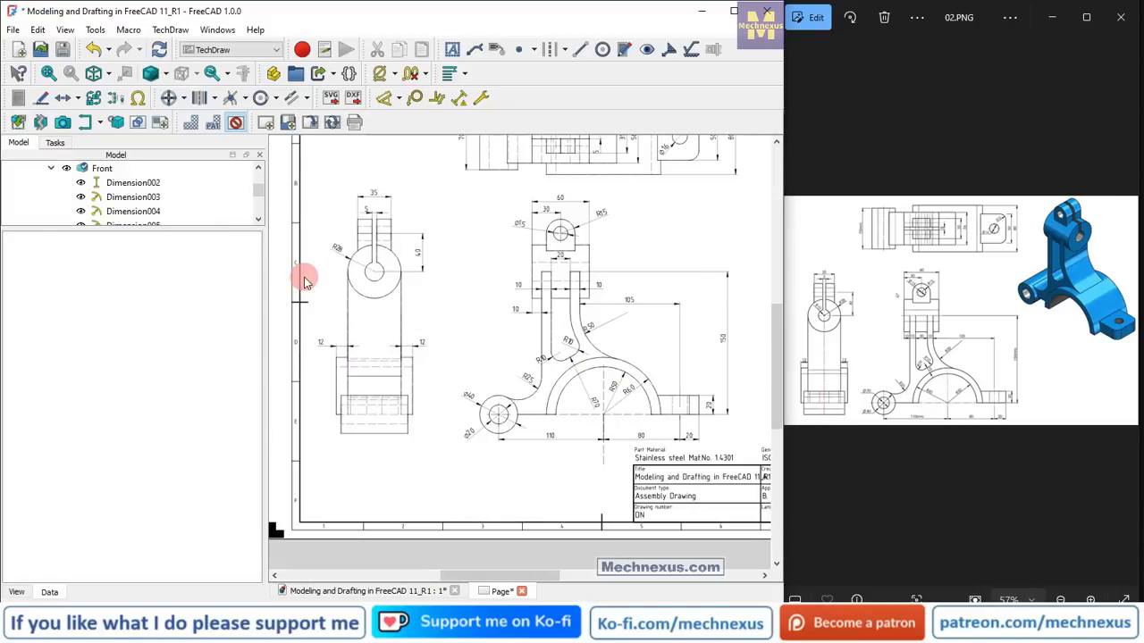
pyautogui.scroll(2, 304, 277)
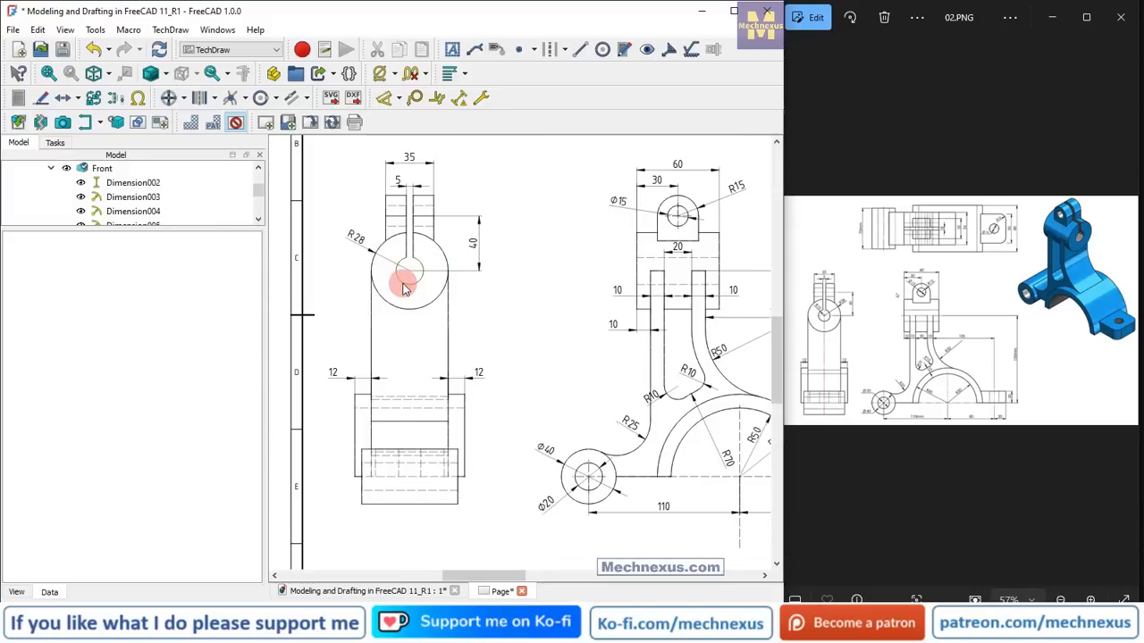
pyautogui.click(404, 286)
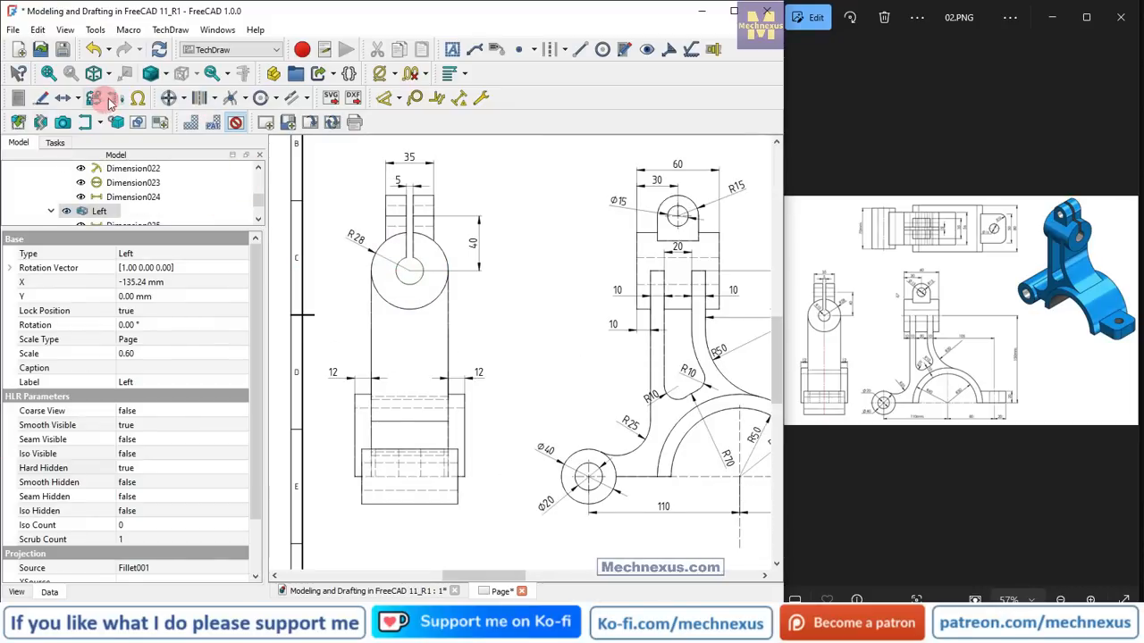
pyautogui.click(172, 100)
pyautogui.scroll(-1, 341, 320)
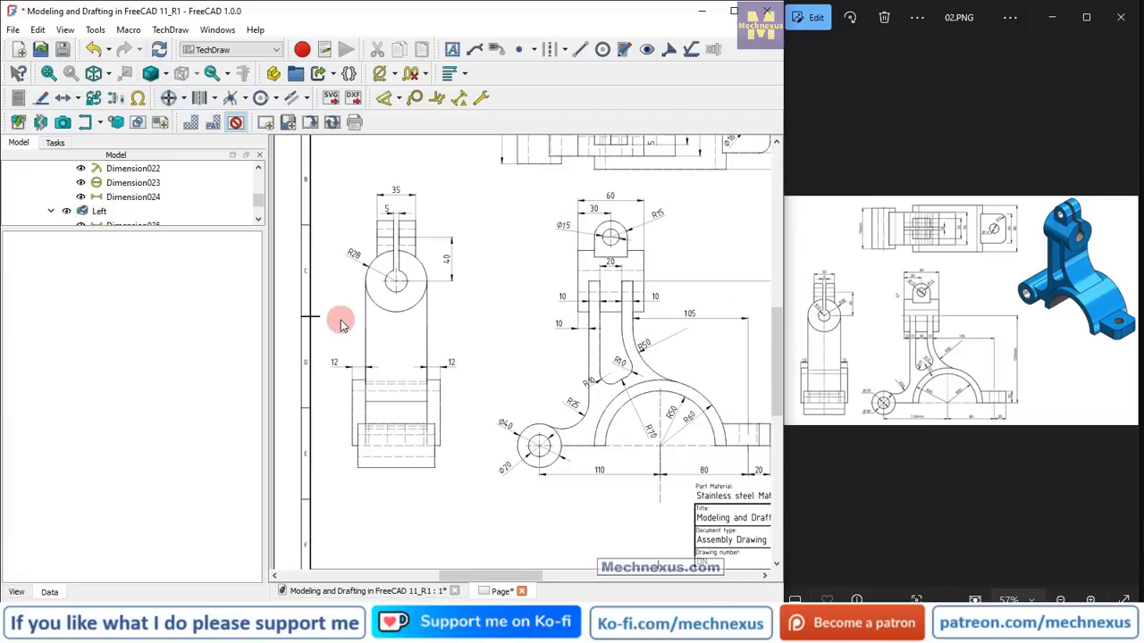
# - Add a vertical centre line between the two long side edges of the upright arm in the Left view
pyautogui.scroll(1, 401, 239)
pyautogui.scroll(3, 401, 241)
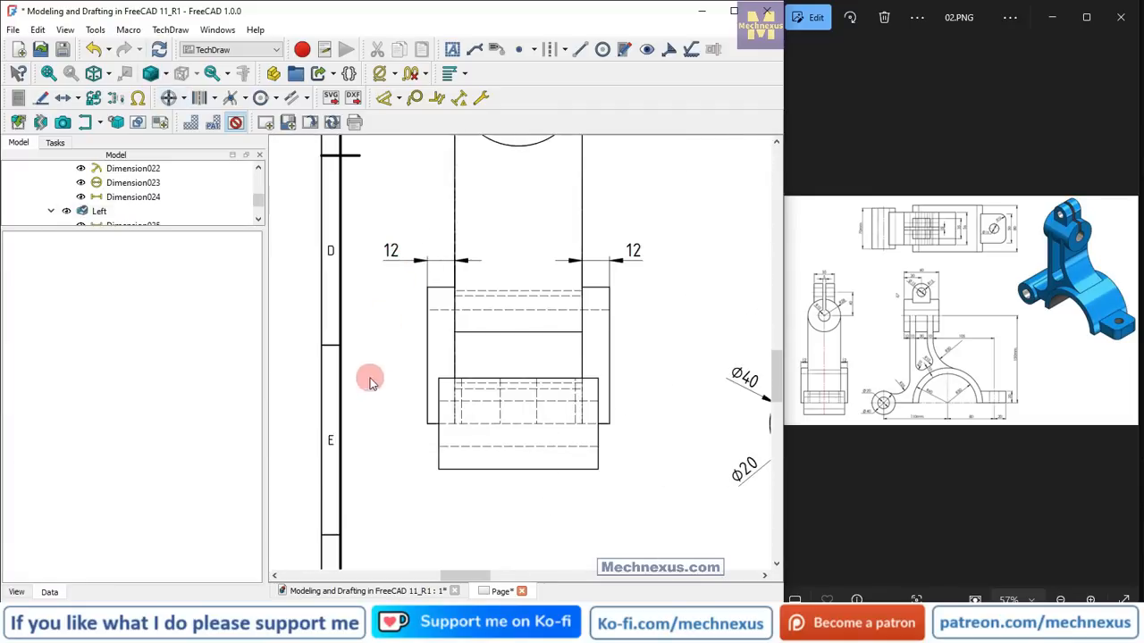
pyautogui.scroll(-2, 368, 384)
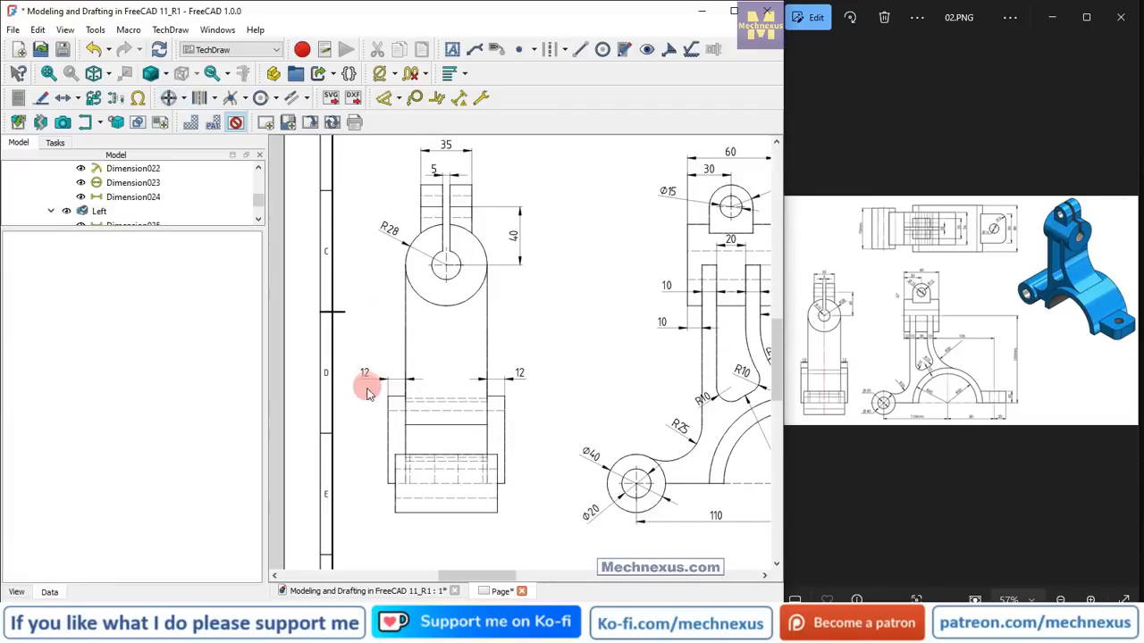
pyautogui.click(469, 328)
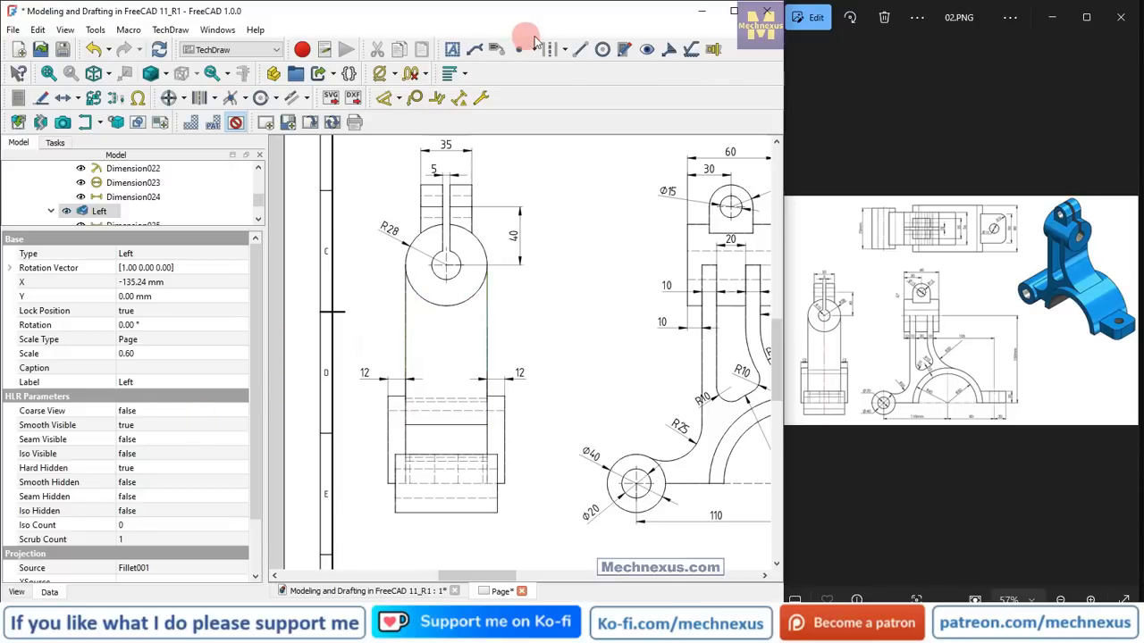
pyautogui.click(565, 51)
pyautogui.click(571, 84)
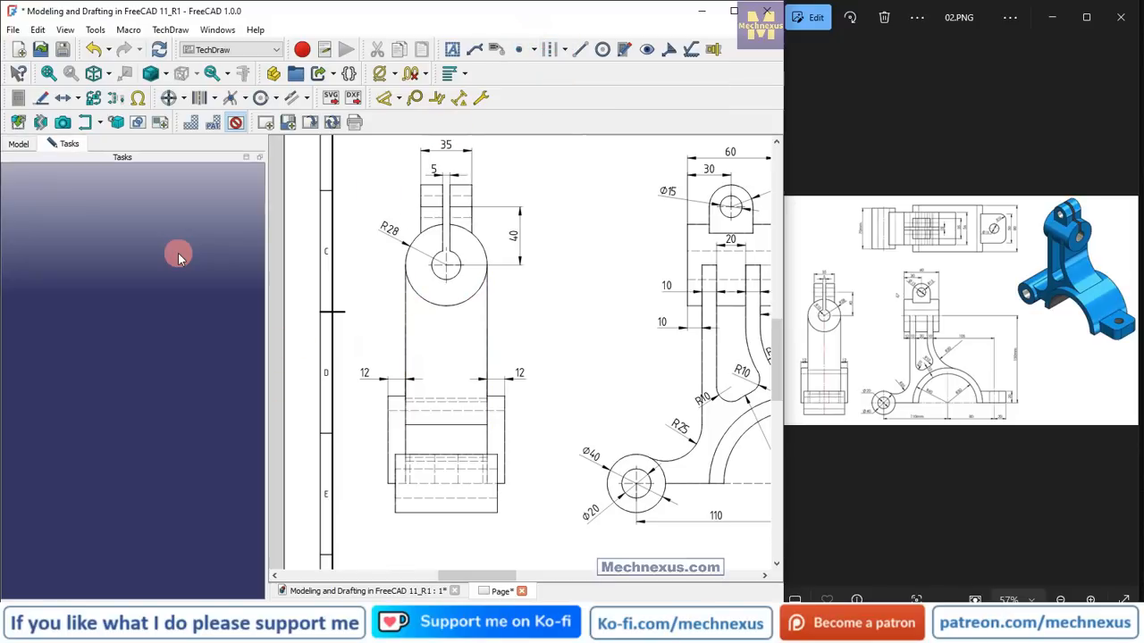
pyautogui.click(101, 185)
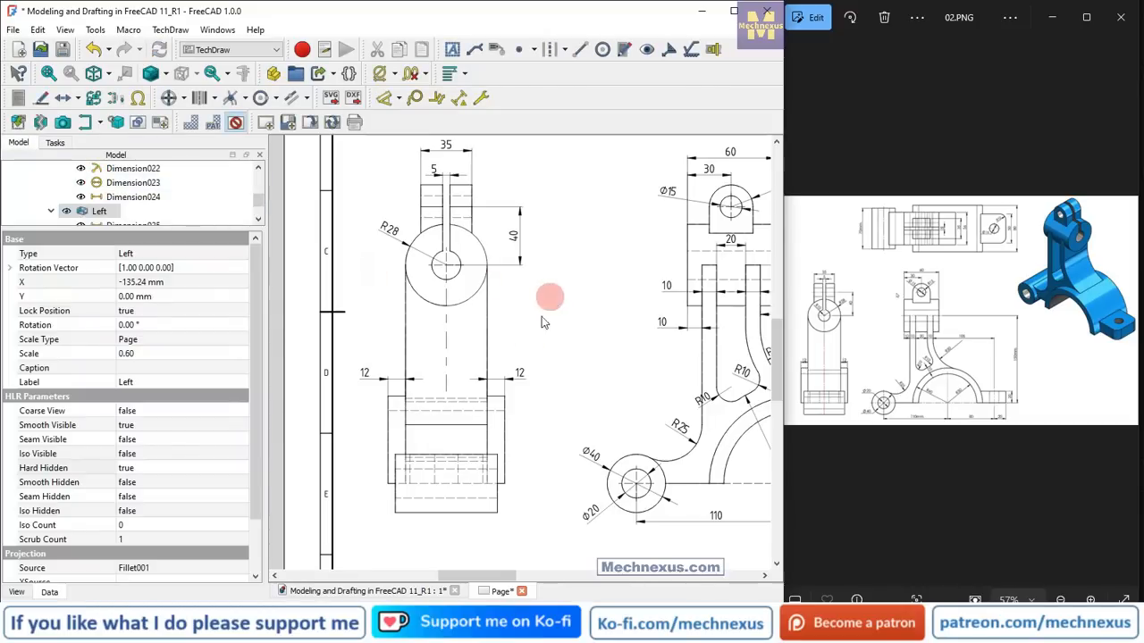
# - Add a vertical centre line between the outer side edges of the wide lower block in the Left view
pyautogui.click(454, 460)
pyautogui.scroll(1, 455, 459)
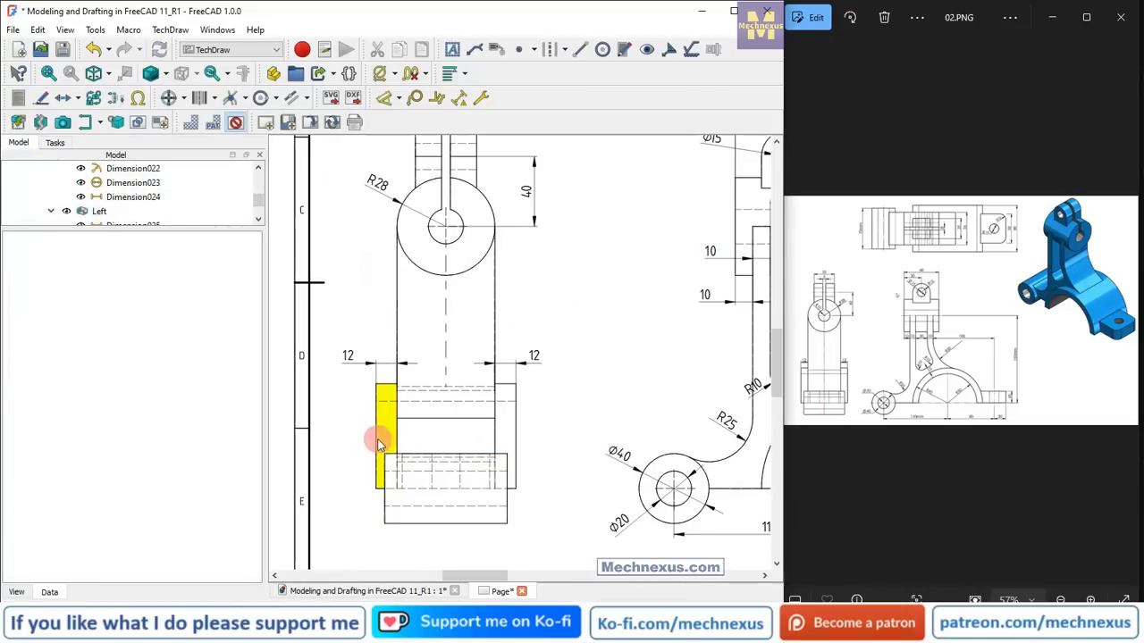
pyautogui.click(373, 491)
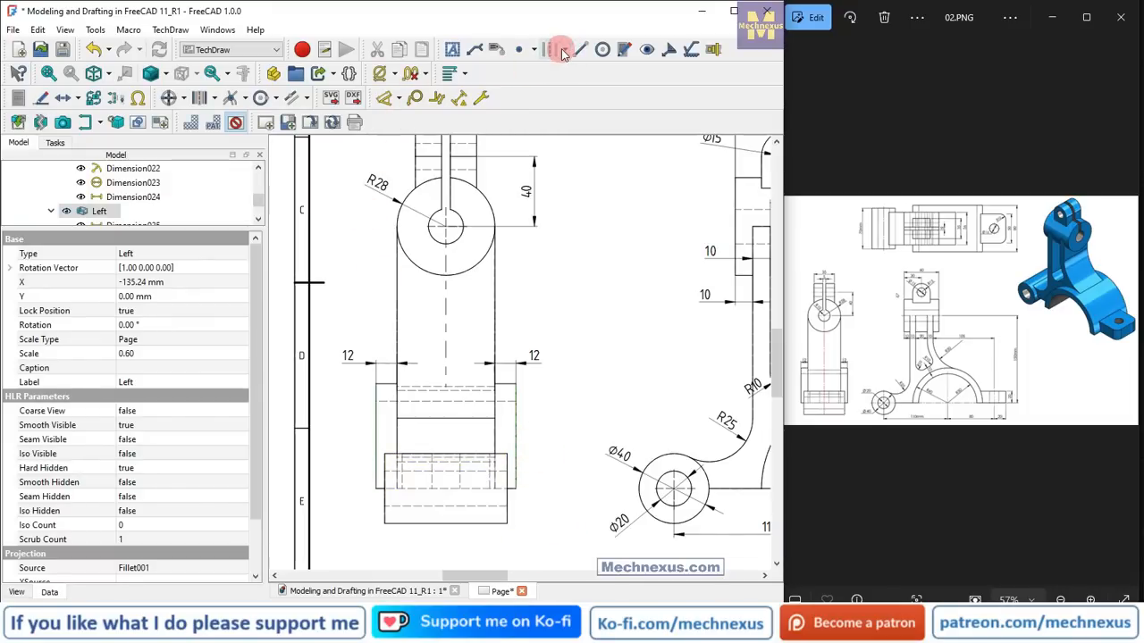
pyautogui.moveTo(562, 48); pyautogui.dragTo(566, 87)
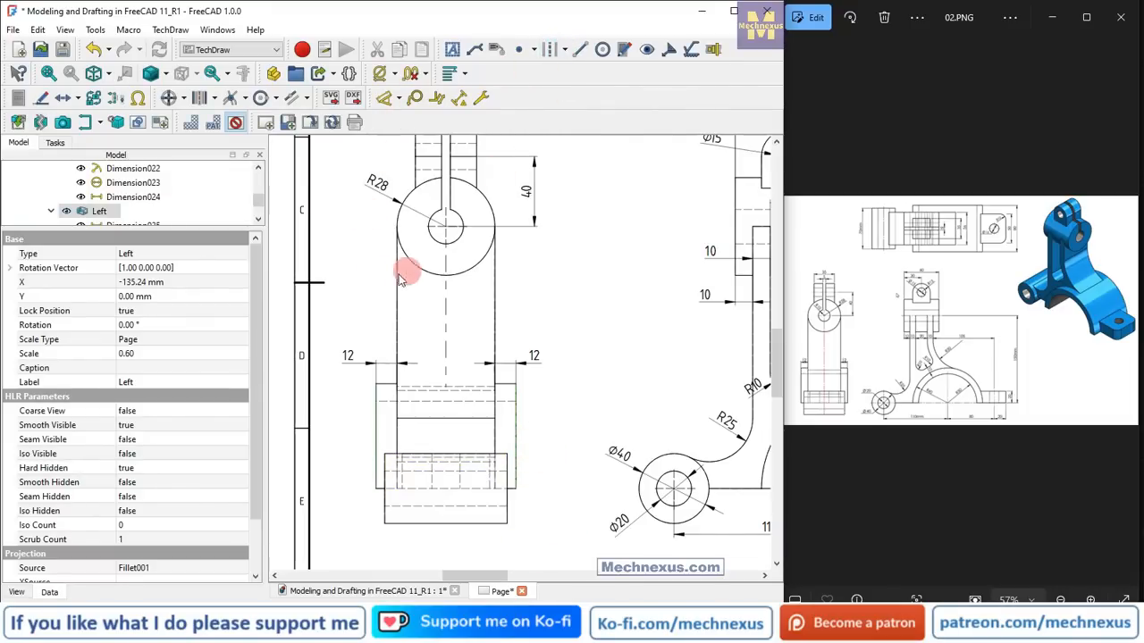
pyautogui.click(103, 184)
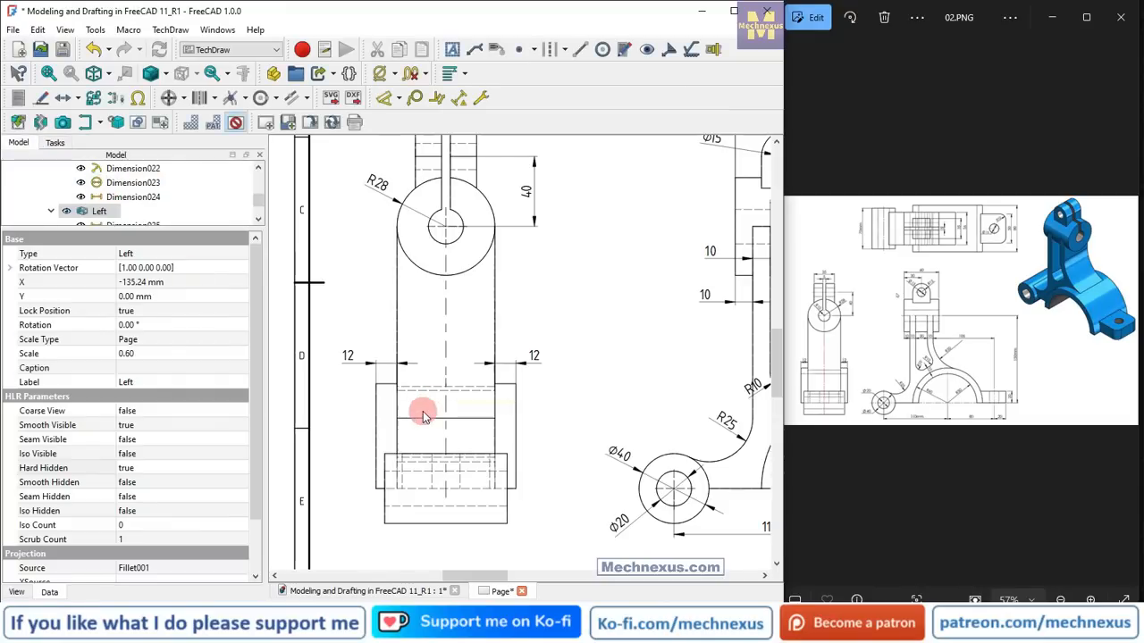
# - Add a vertical centre line between the two inner edges of the narrow slot at the top of the Left view
pyautogui.scroll(-1, 423, 413)
pyautogui.scroll(3, 444, 185)
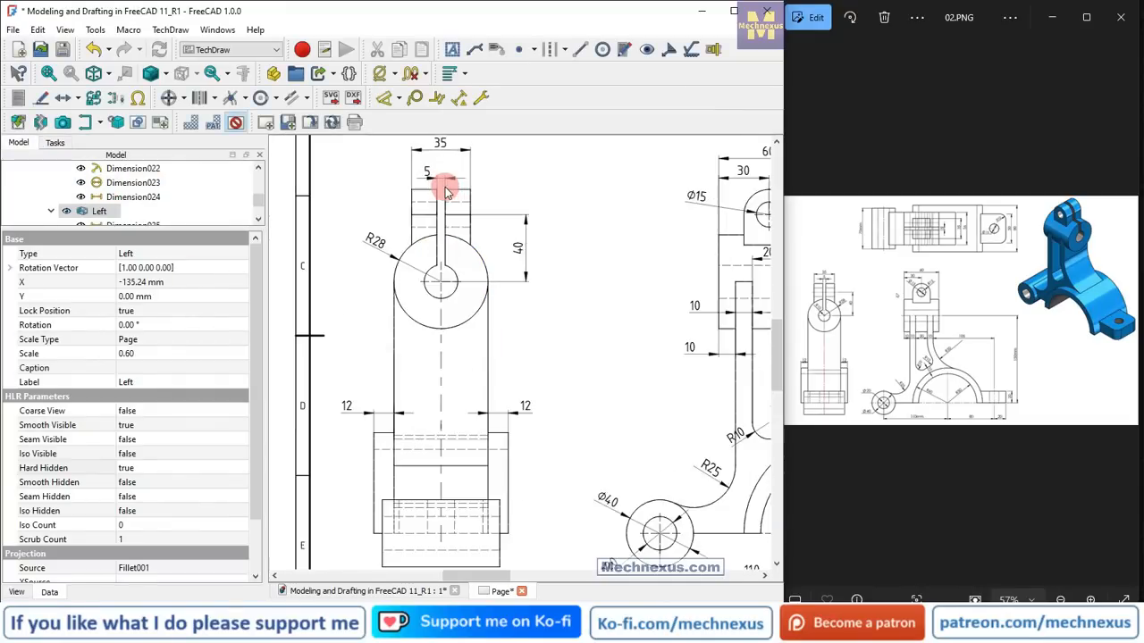
pyautogui.scroll(2, 447, 191)
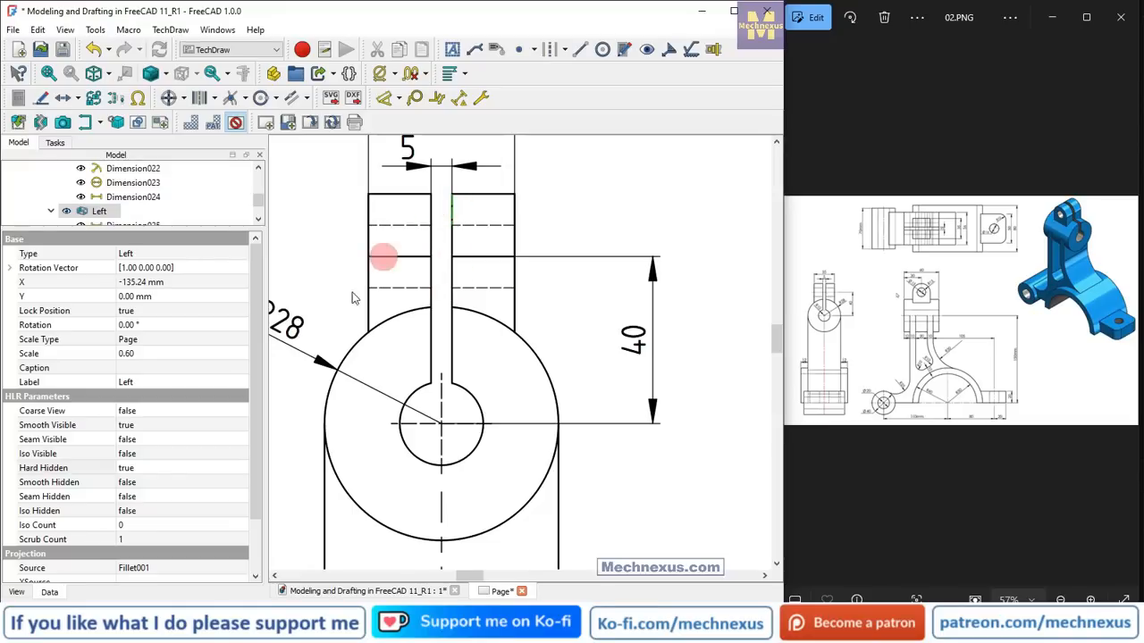
pyautogui.click(564, 50)
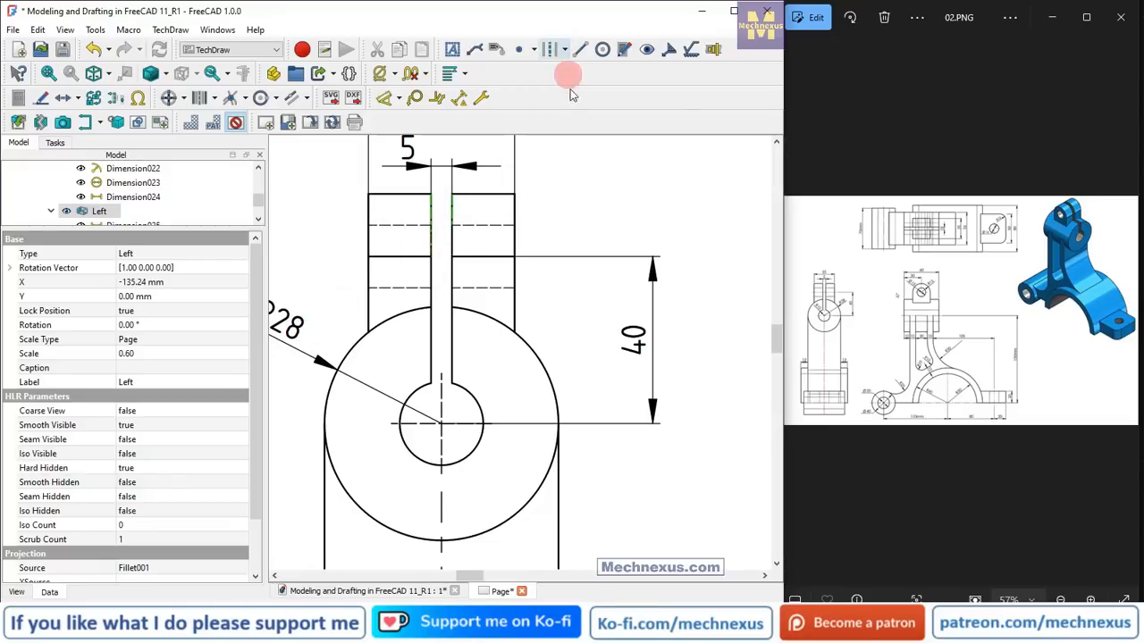
pyautogui.click(608, 90)
pyautogui.click(366, 212)
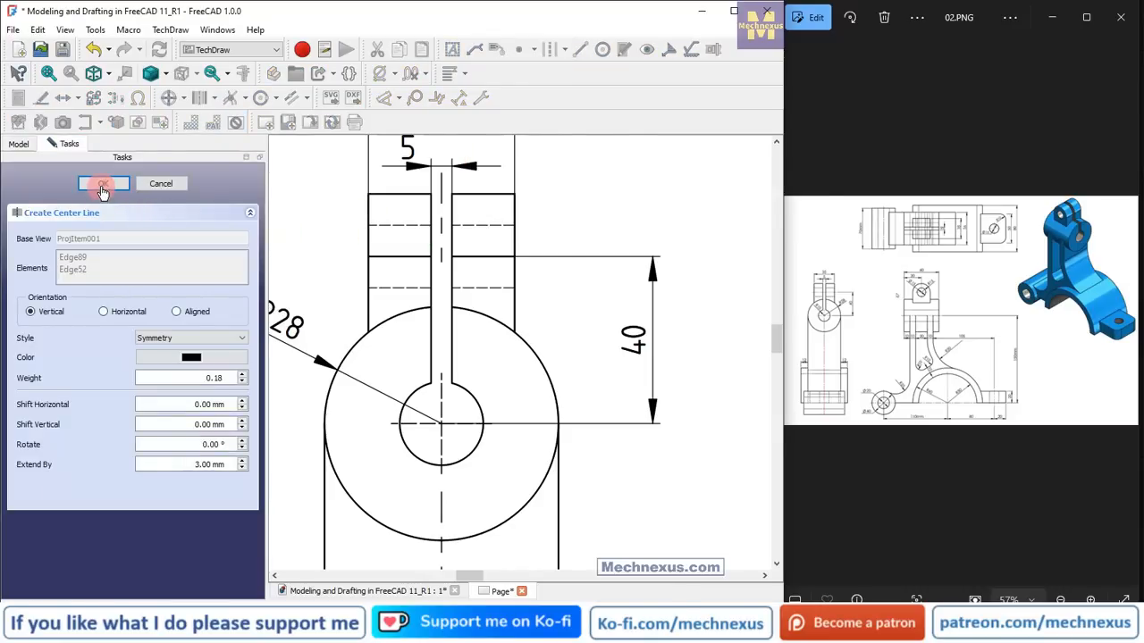
pyautogui.click(103, 185)
# - Set the format spec of the Left view's 5 mm slot width dimension to =%.2w=
pyautogui.scroll(-2, 388, 383)
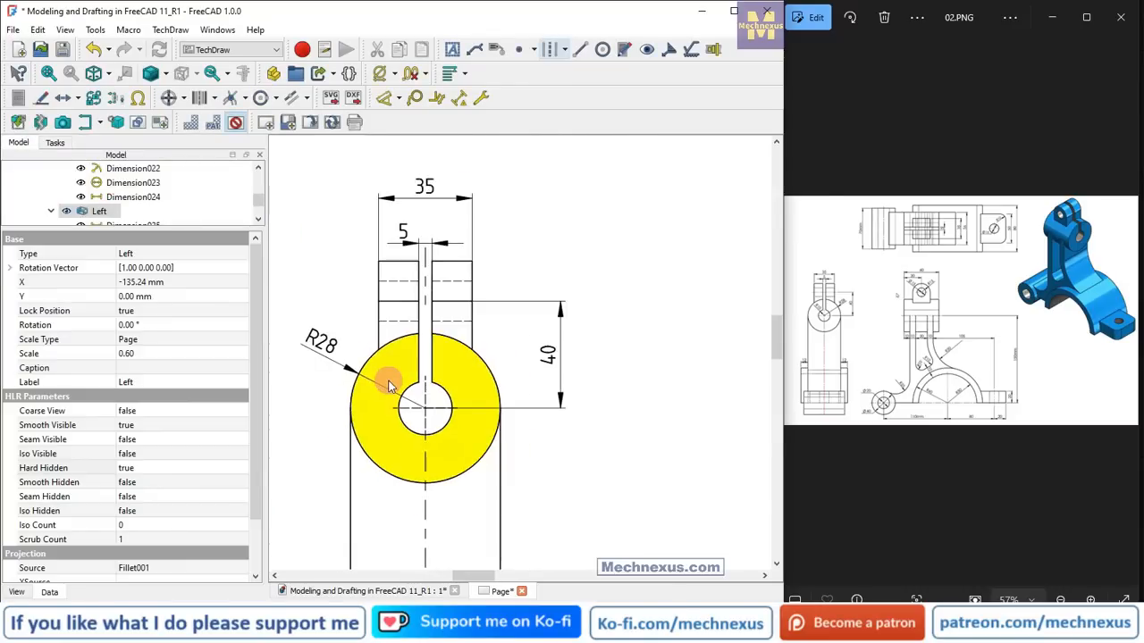
pyautogui.scroll(-4, 389, 382)
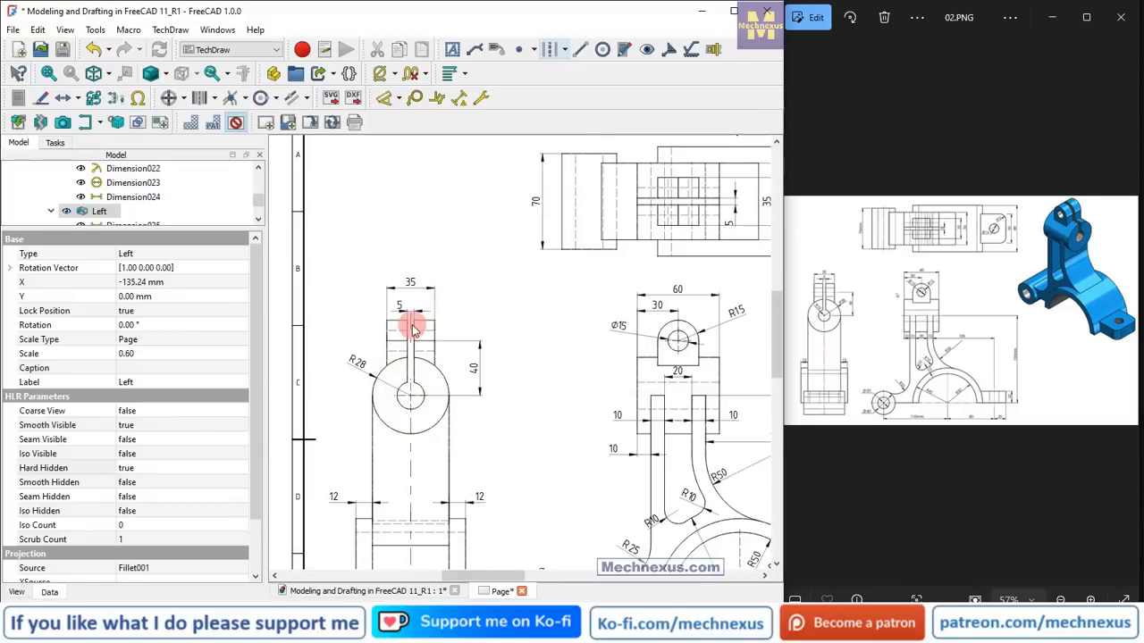
pyautogui.scroll(3, 413, 332)
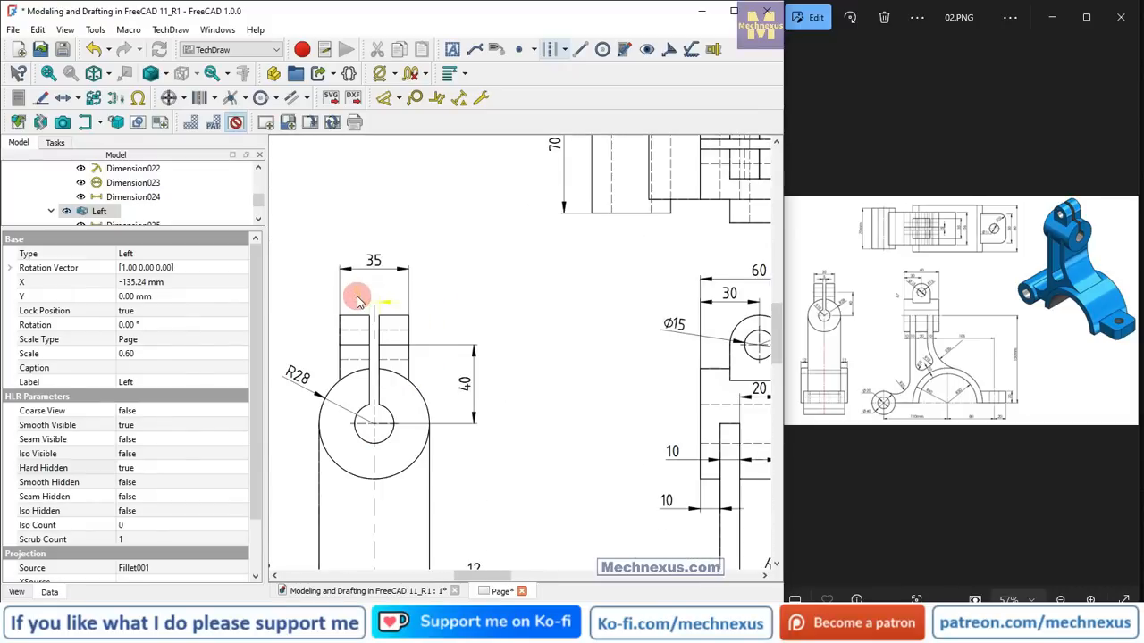
pyautogui.click(356, 295)
pyautogui.scroll(-1, 247, 472)
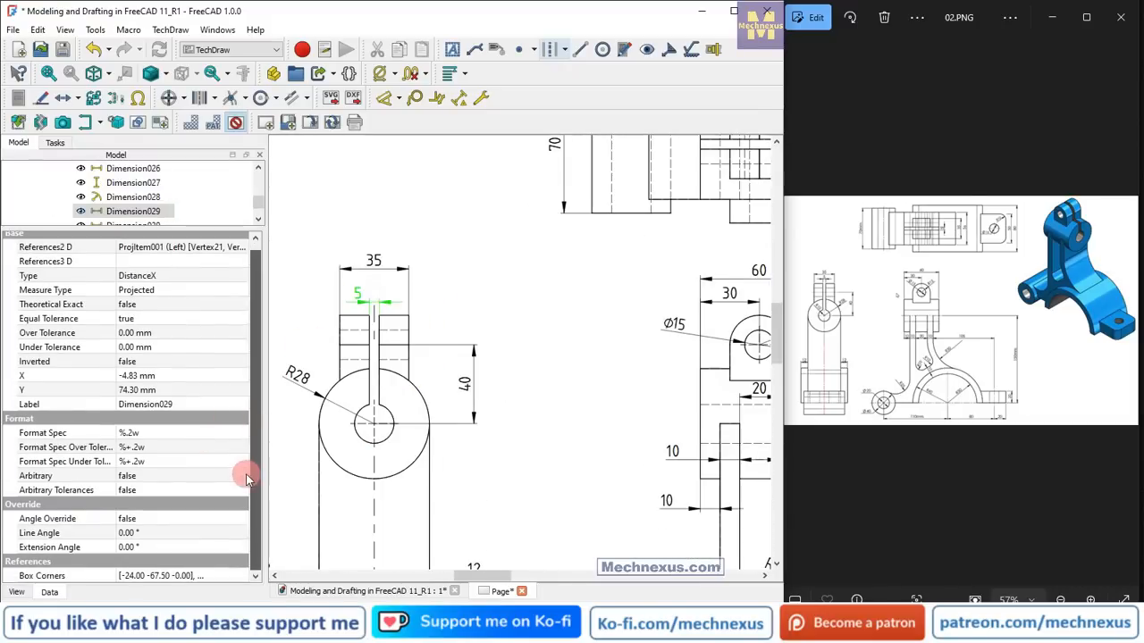
pyautogui.click(156, 433)
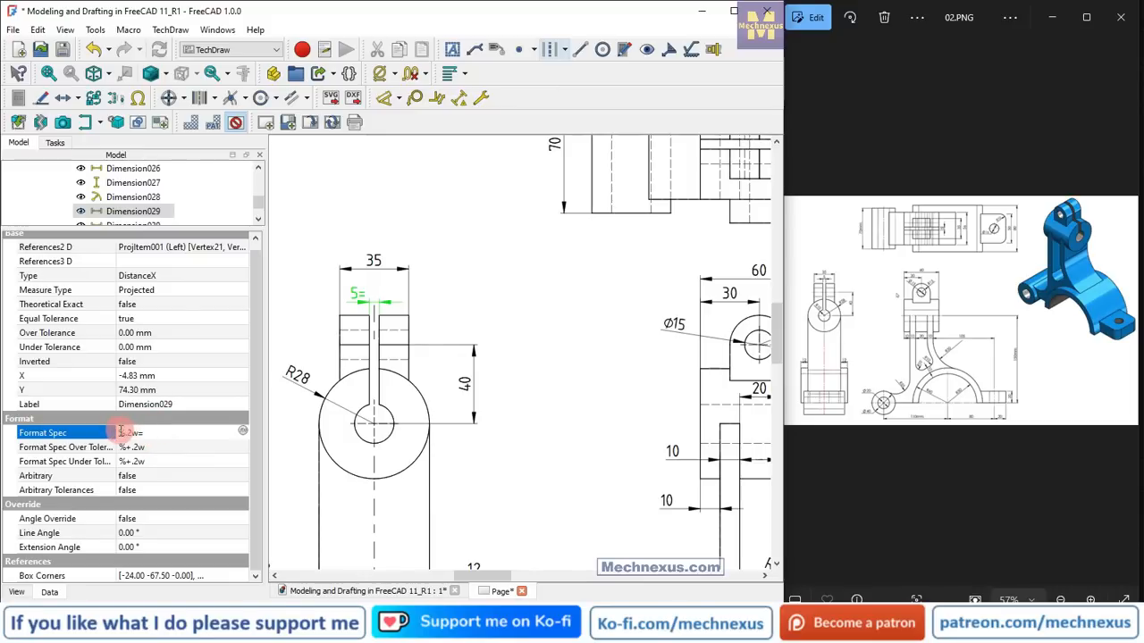
pyautogui.write('=')
pyautogui.scroll(-3, 446, 322)
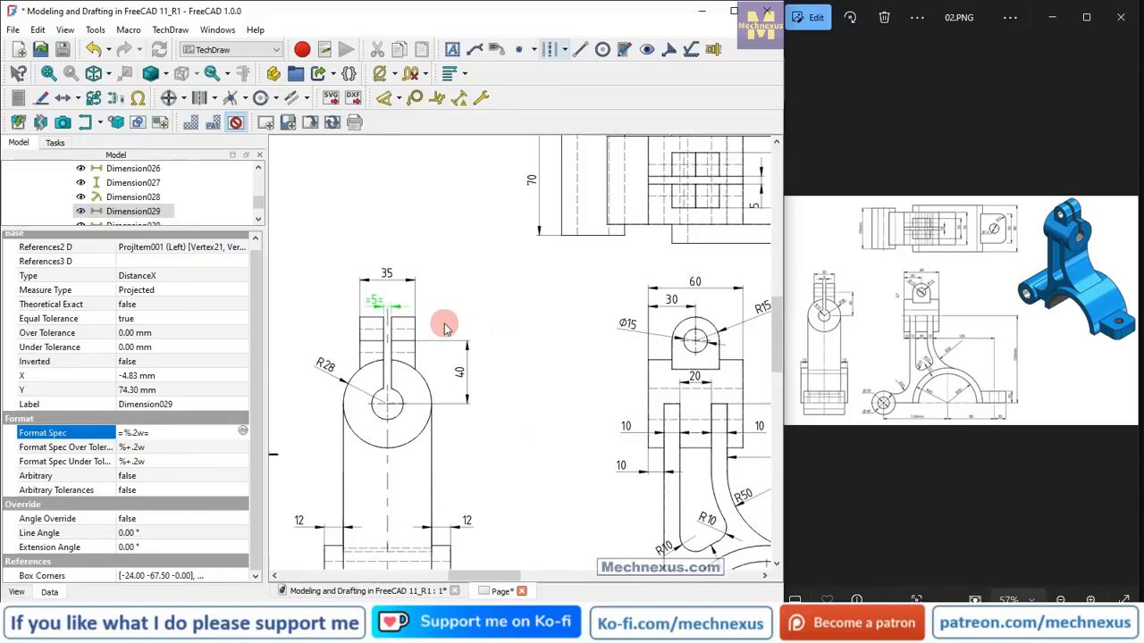
# - Set the format spec of the Top view's 70 mm vertical dimension to =%.2w=
pyautogui.click(517, 213)
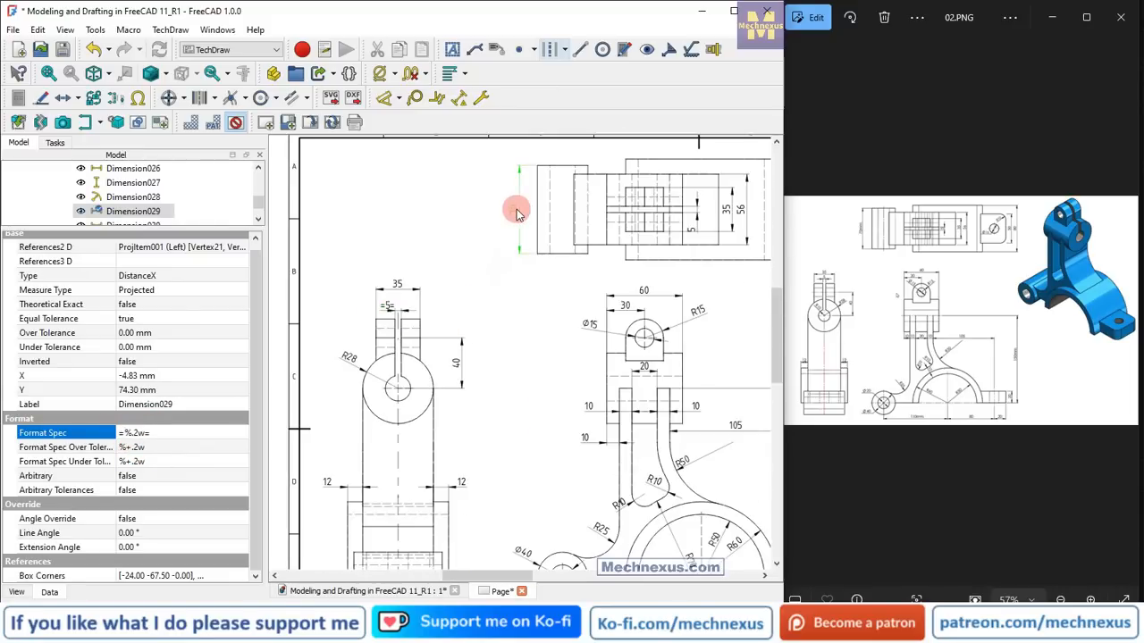
pyautogui.click(170, 433)
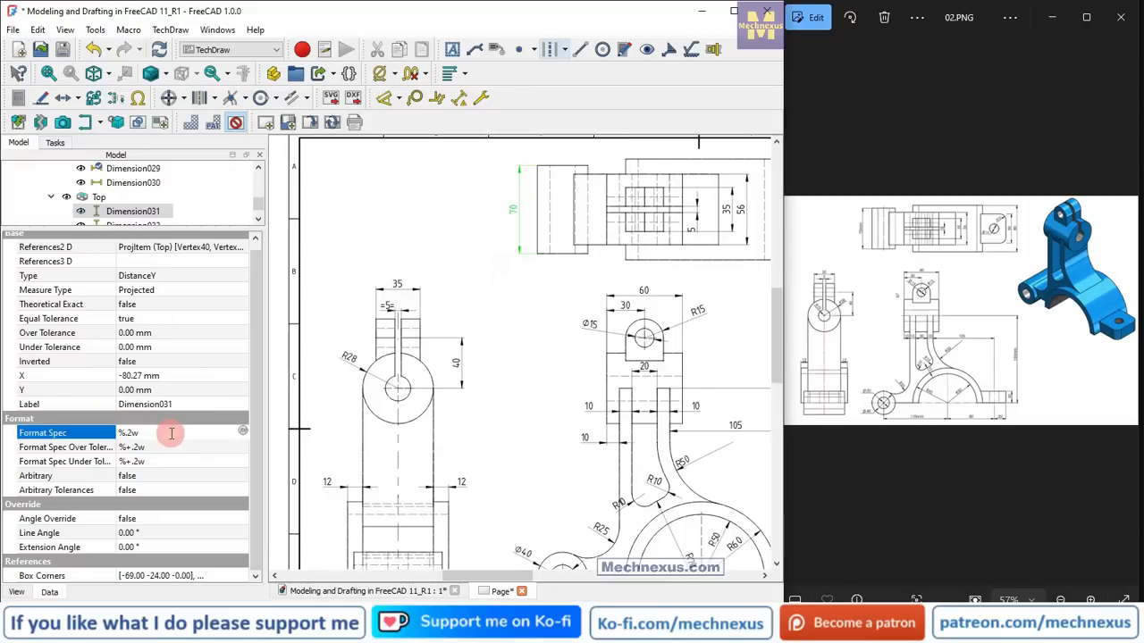
pyautogui.write('=')
pyautogui.click(119, 432)
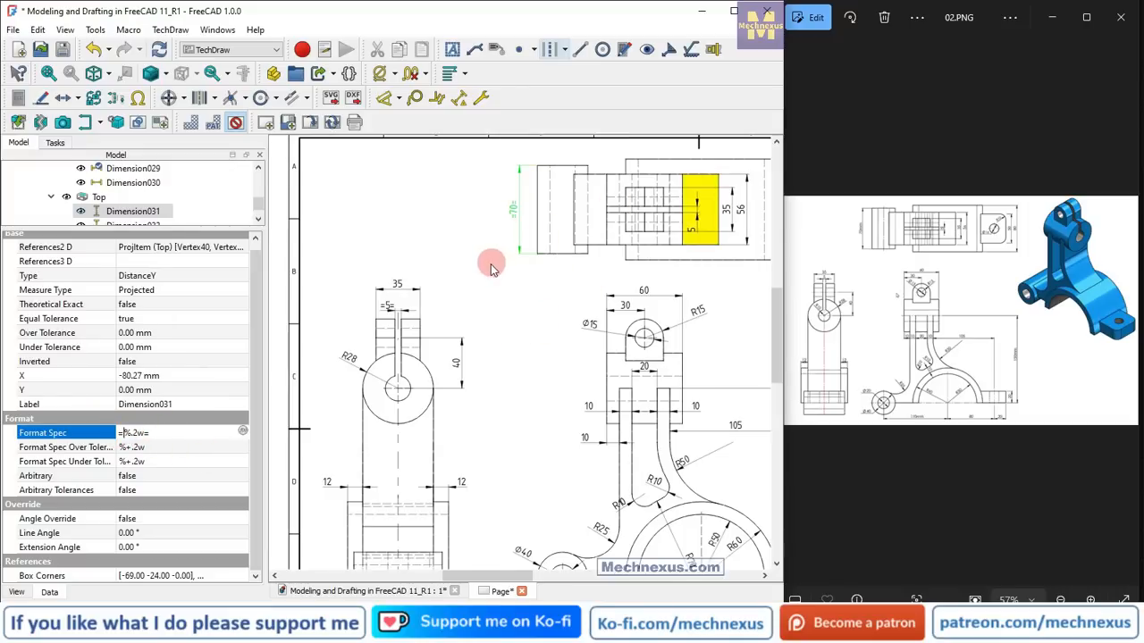
pyautogui.scroll(-2, 490, 264)
pyautogui.scroll(-1, 617, 225)
pyautogui.scroll(2, 528, 262)
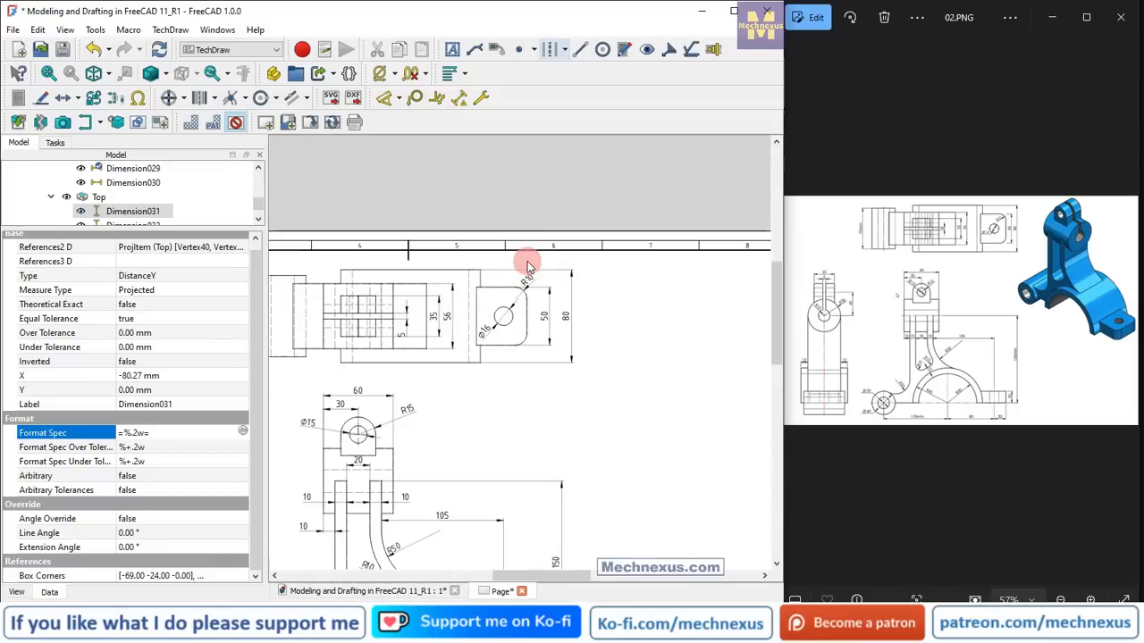